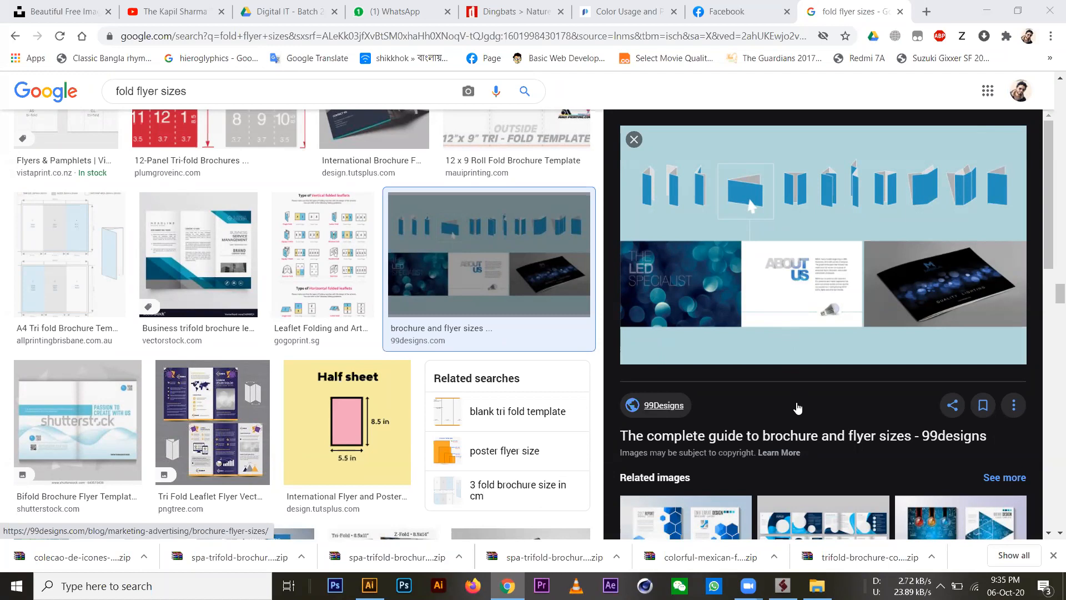
# Browse the fold flyer size image results and the images related to the 99designs brochure sizes picture.
pyautogui.scroll(-5, 796, 408)
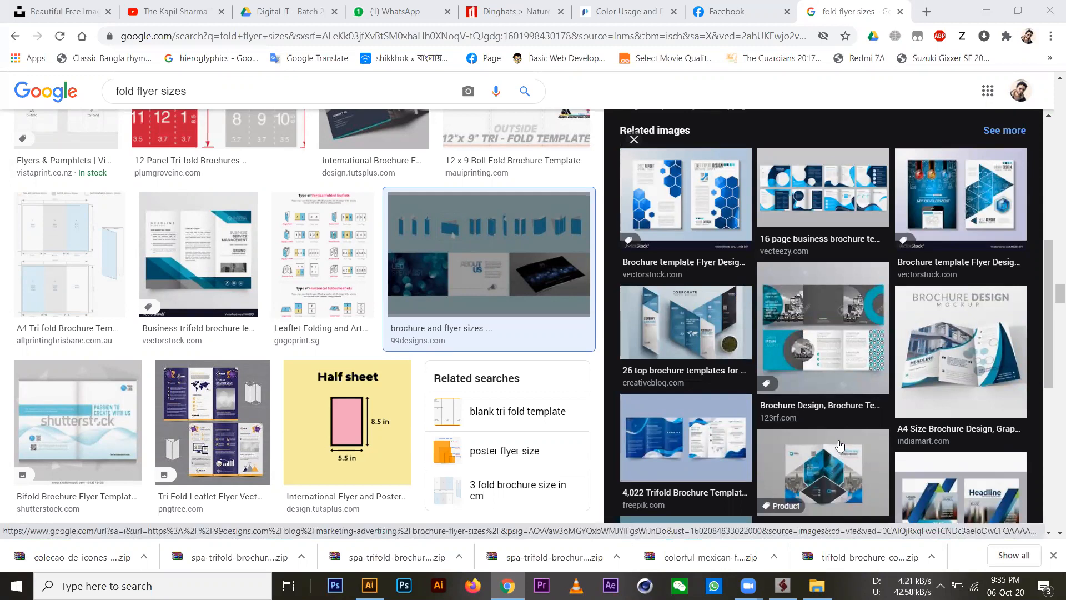
pyautogui.scroll(-3, 866, 401)
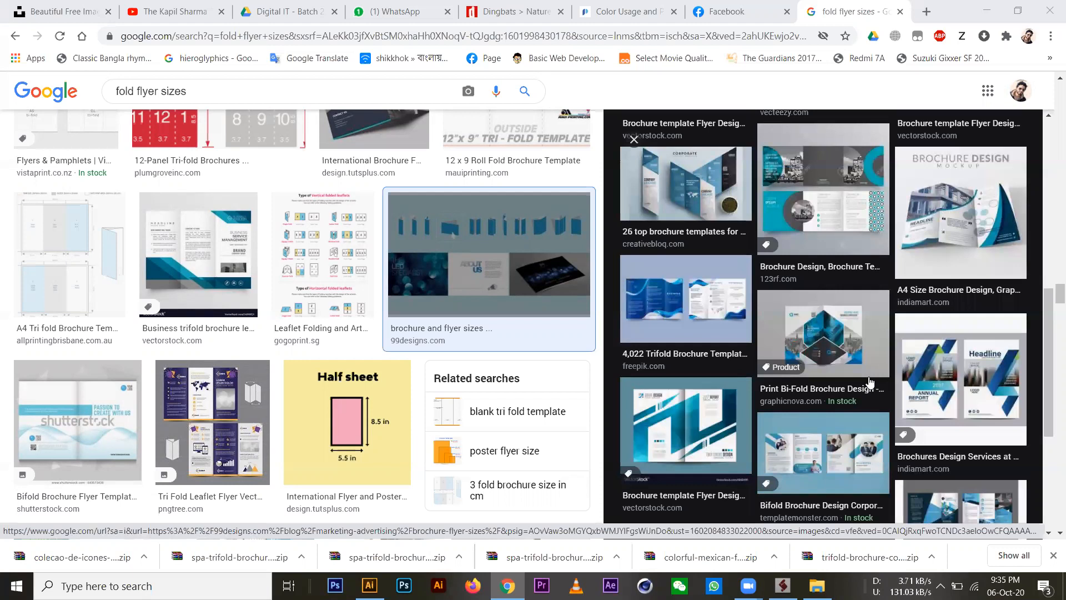
pyautogui.scroll(-3, 870, 383)
pyautogui.scroll(-2, 869, 382)
pyautogui.scroll(10, 869, 382)
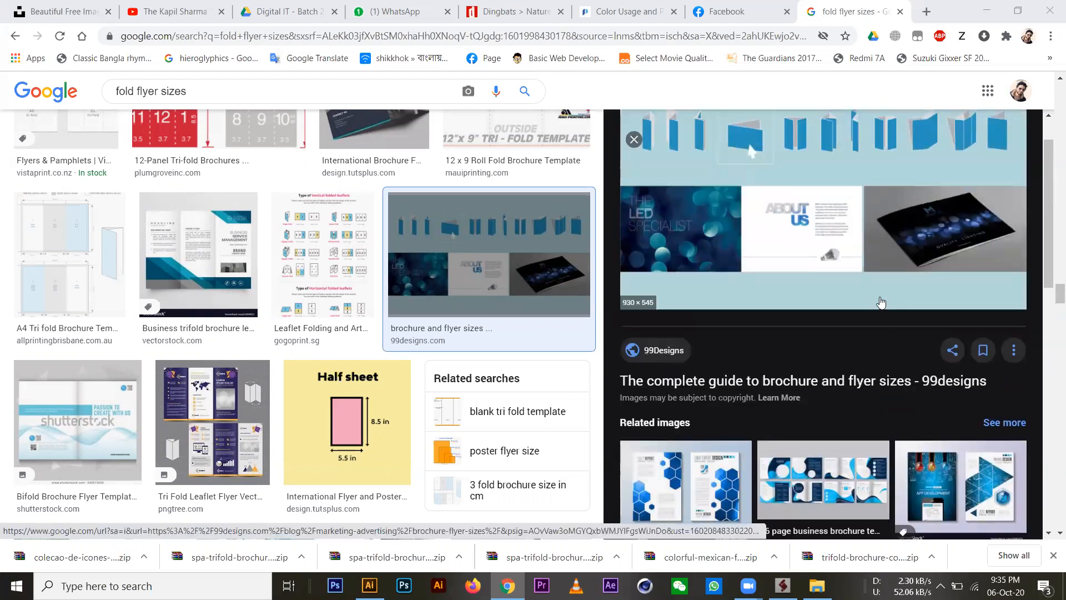
pyautogui.scroll(1, 886, 300)
pyautogui.scroll(13, 383, 253)
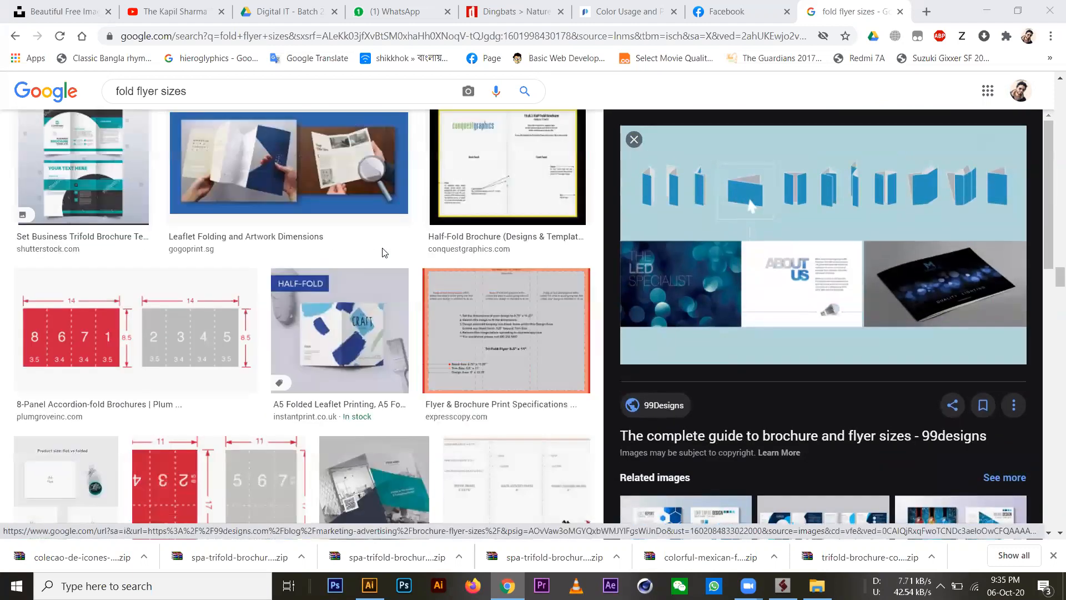
pyautogui.scroll(-3, 385, 254)
pyautogui.scroll(8, 385, 253)
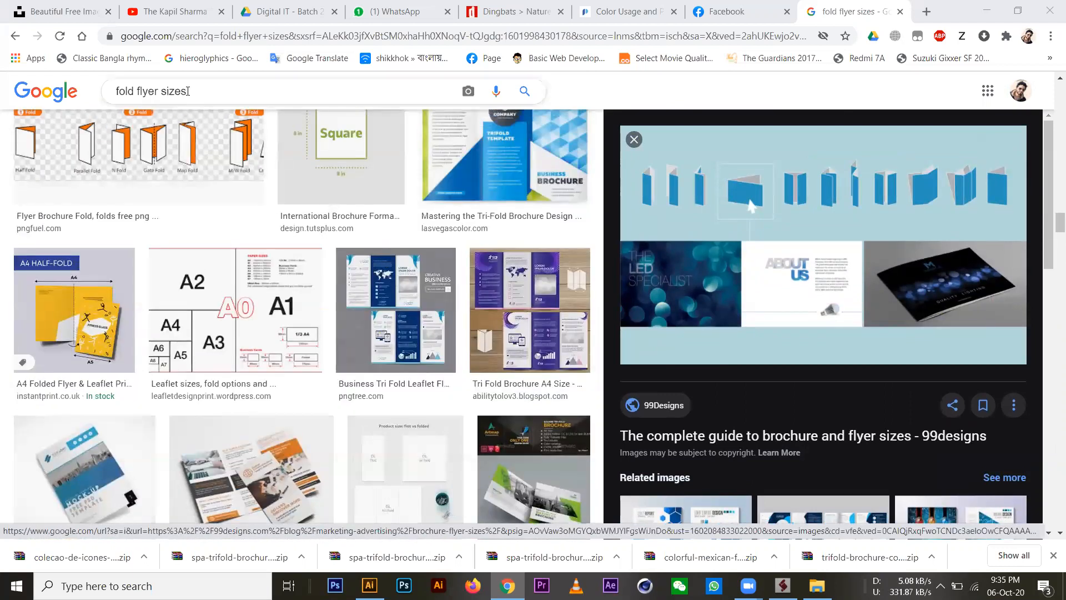
pyautogui.scroll(3, 249, 317)
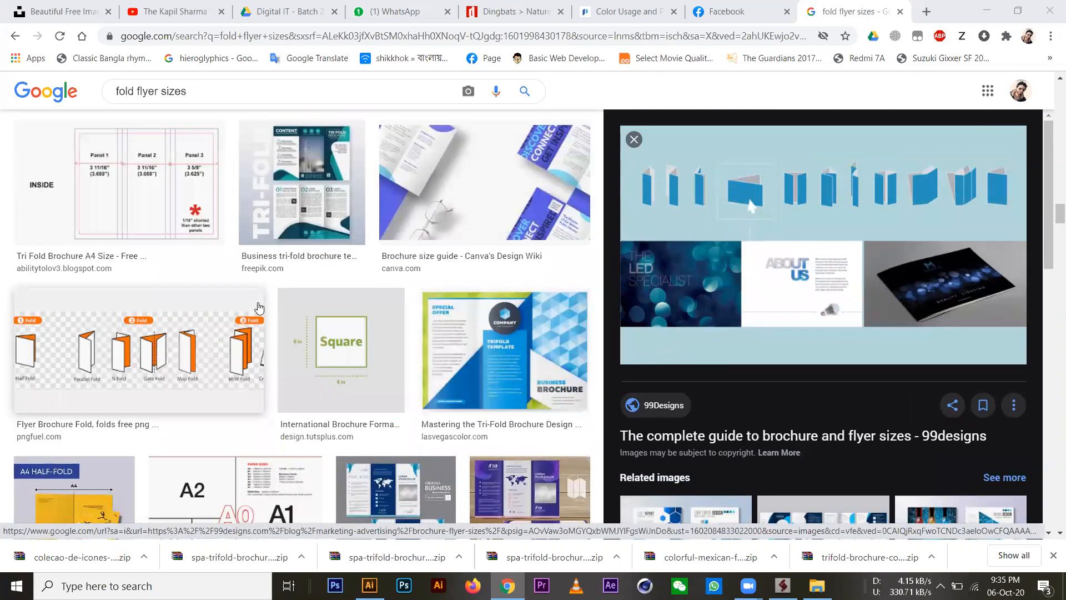
# Preview the brochure fold-type charts from PNGFuel, Pinterest and Ginifab to compare the kinds of folds.
pyautogui.click(249, 316)
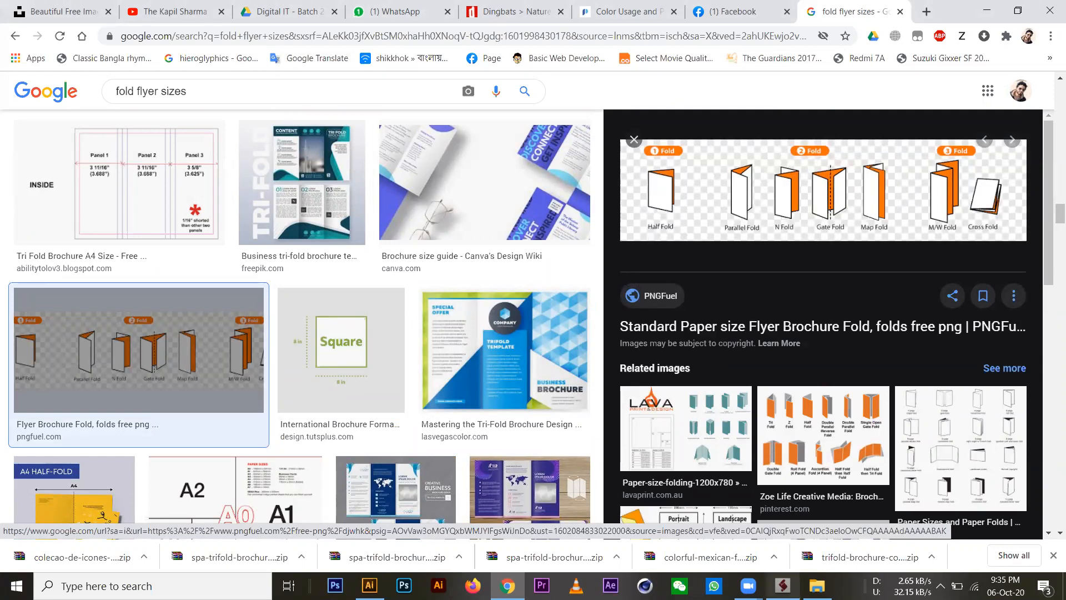
pyautogui.moveTo(783, 585)
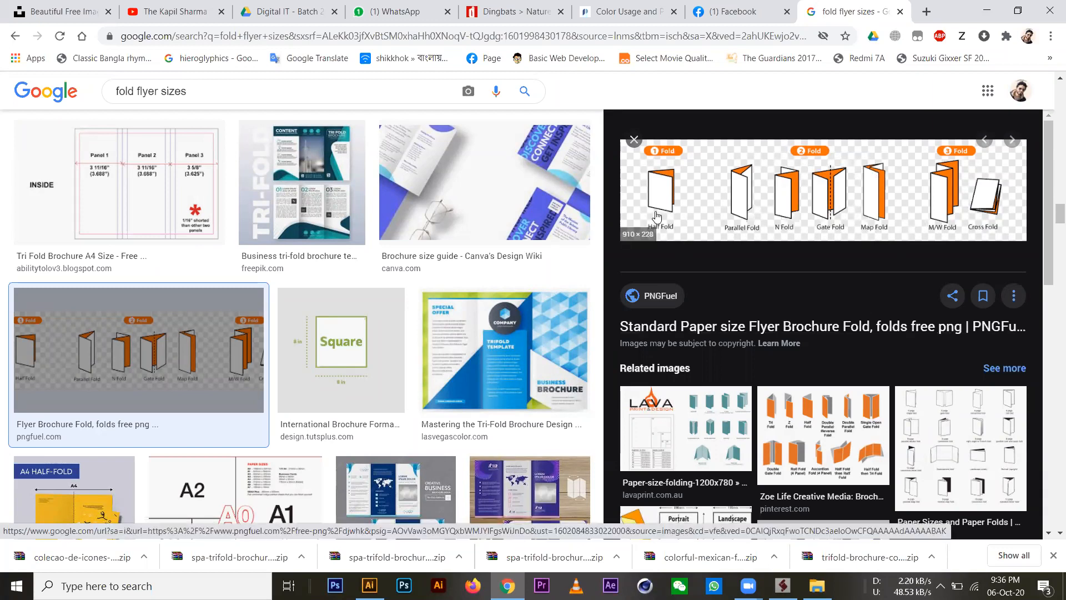
pyautogui.click(815, 439)
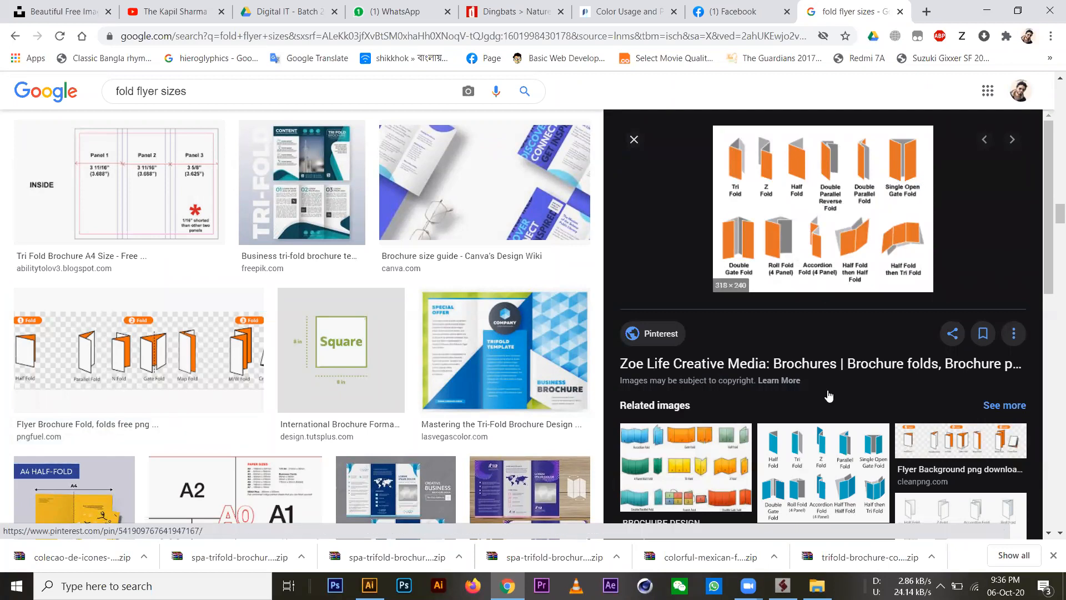
pyautogui.click(822, 472)
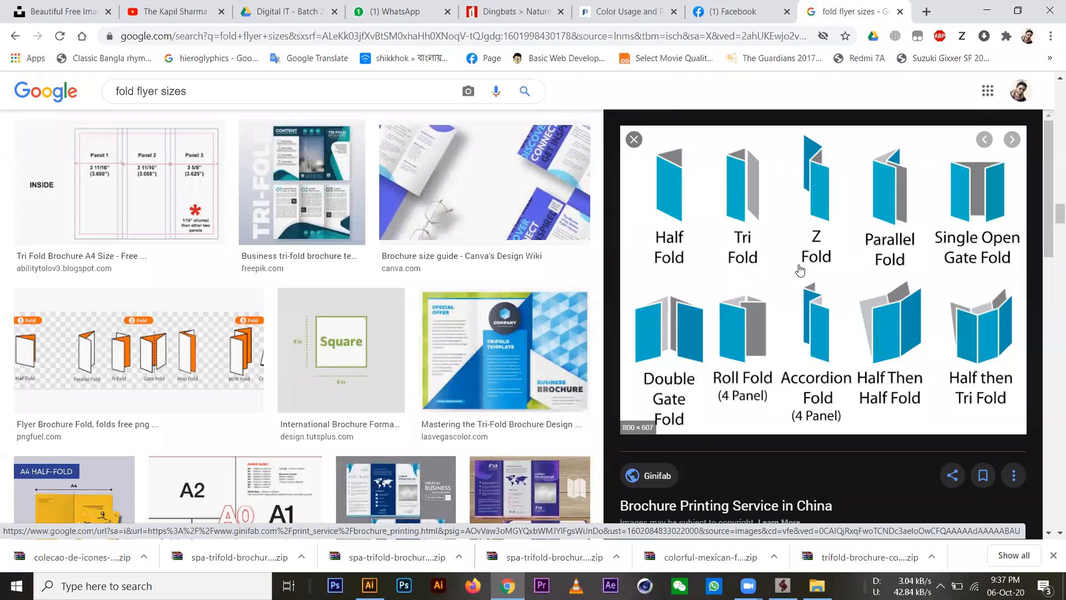
# Preview the Freepik business tri-fold template and the purple A4 tri-fold brochure among the image results.
pyautogui.click(302, 200)
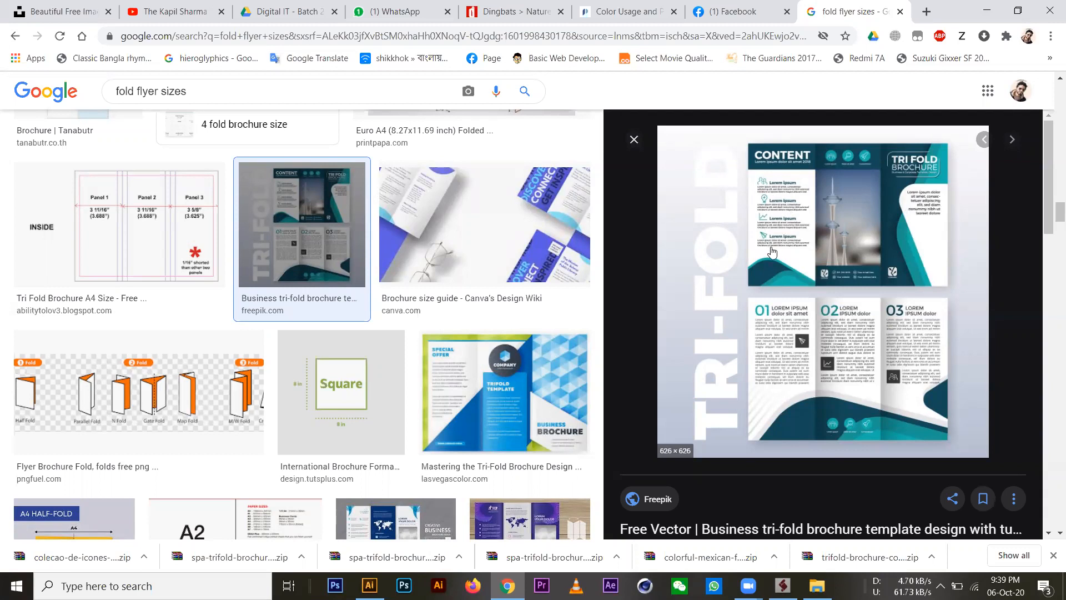
pyautogui.scroll(-2, 528, 387)
pyautogui.scroll(-1, 528, 387)
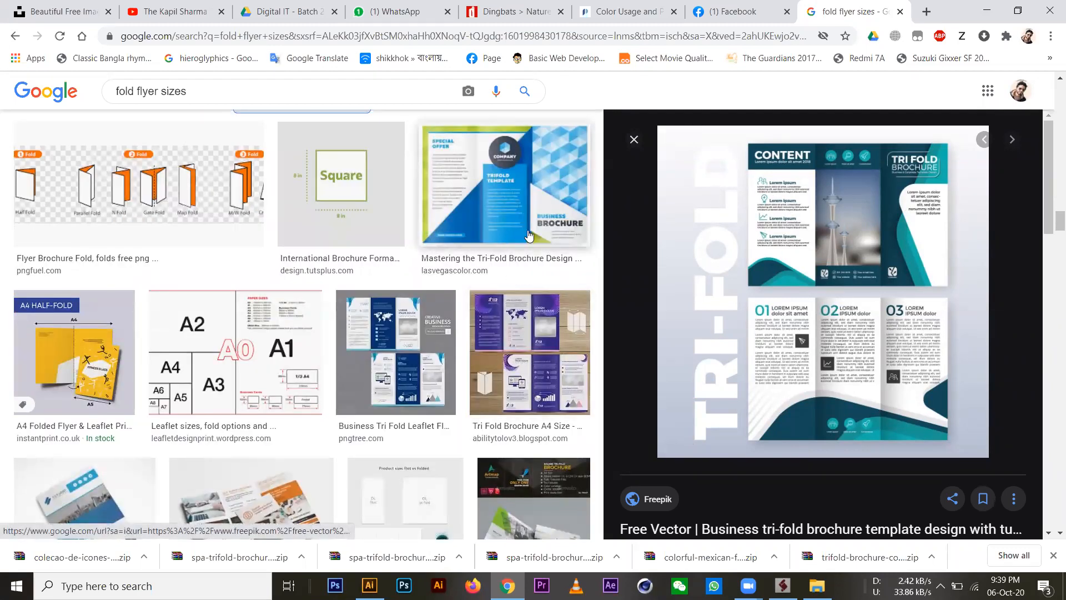
pyautogui.click(505, 367)
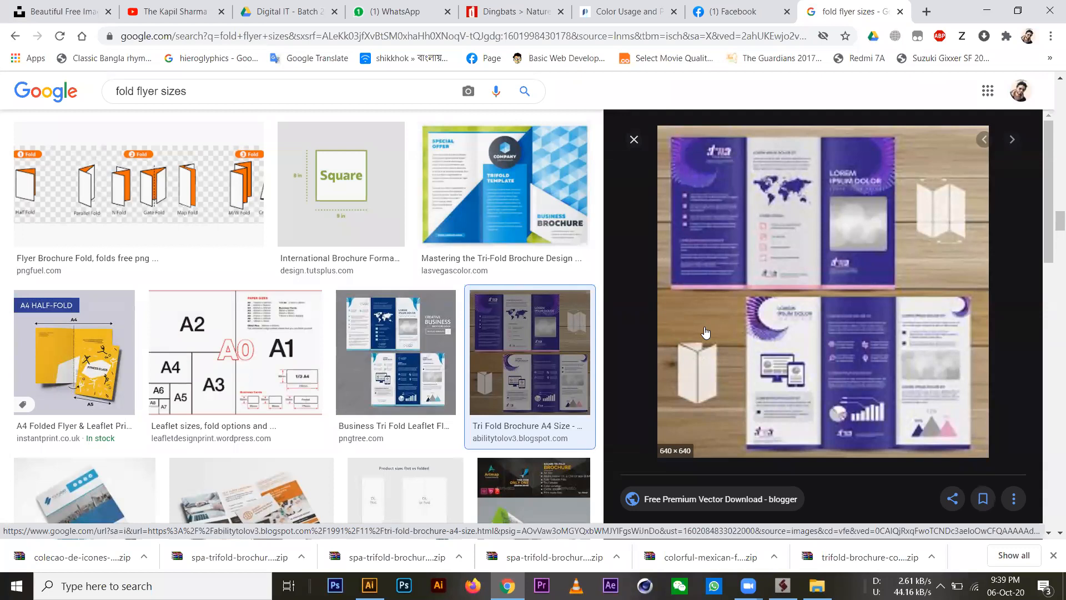
# Look through further brochure examples and panel layout guides in the image results.
pyautogui.scroll(-3, 703, 333)
pyautogui.scroll(-1, 482, 371)
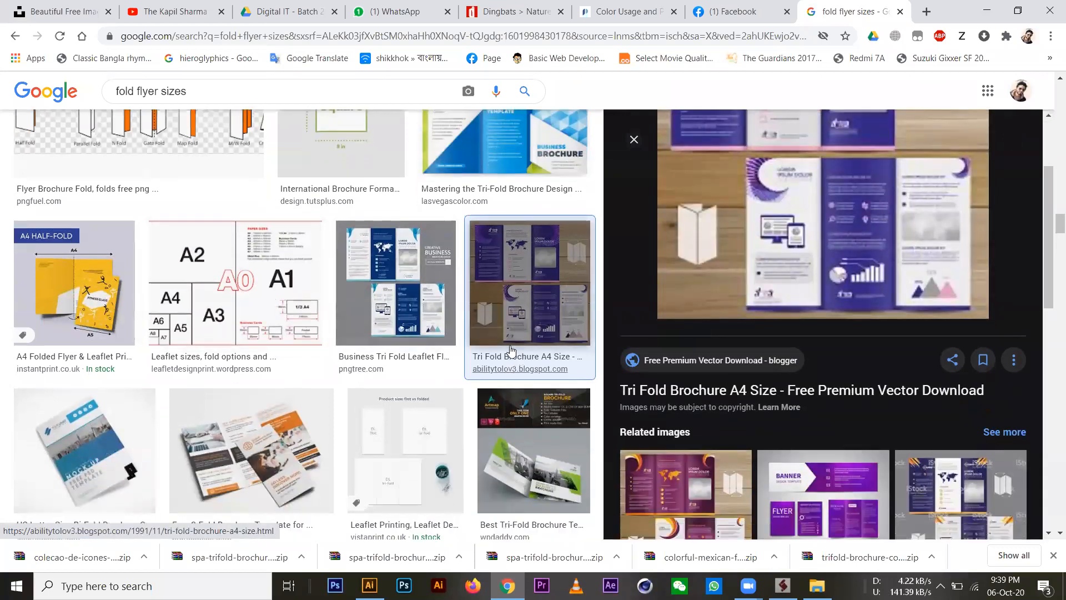
pyautogui.scroll(-2, 500, 350)
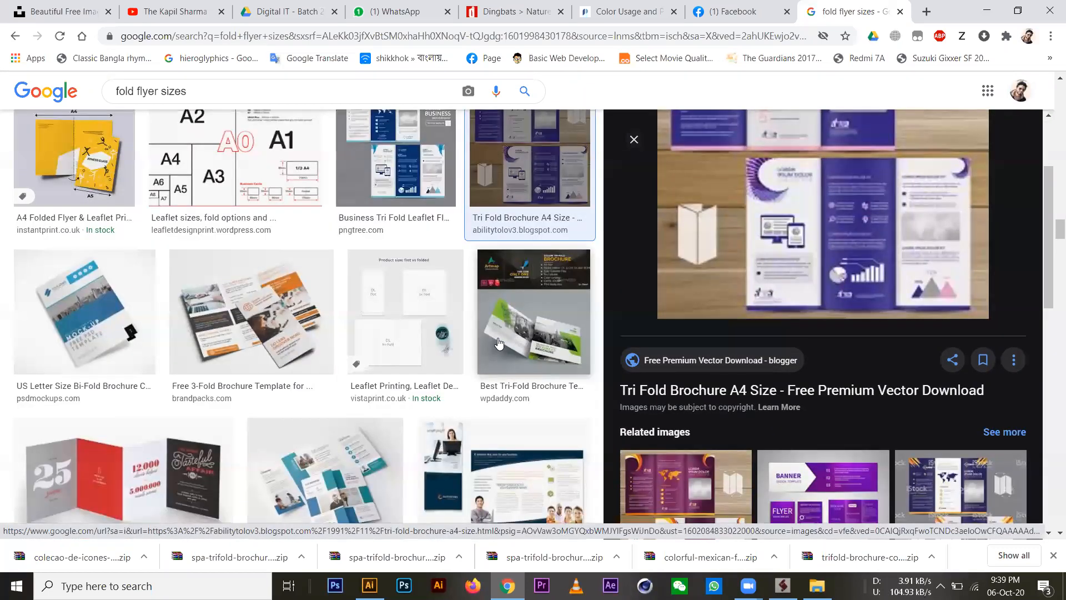
pyautogui.scroll(-5, 499, 343)
pyautogui.scroll(-2, 499, 343)
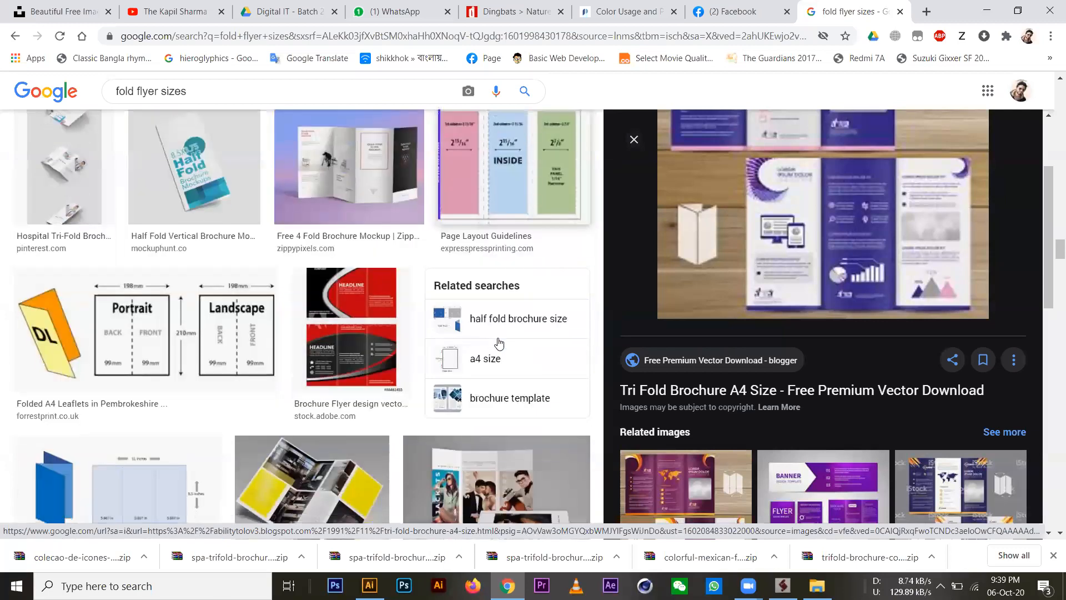
pyautogui.scroll(-1, 499, 343)
pyautogui.scroll(-1, 499, 343)
pyautogui.scroll(-5, 498, 343)
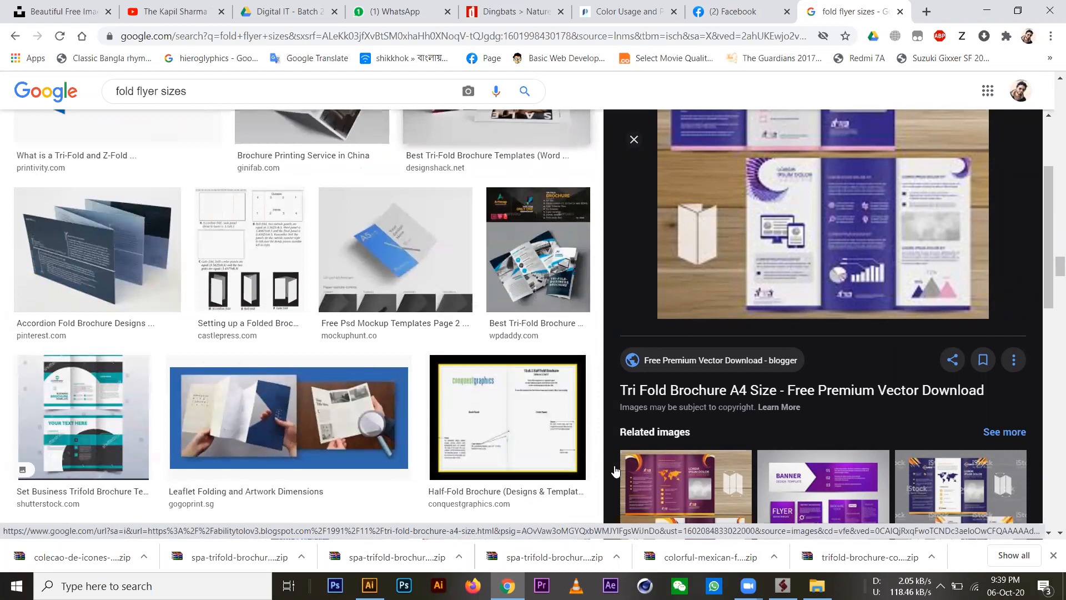
pyautogui.scroll(11, 596, 466)
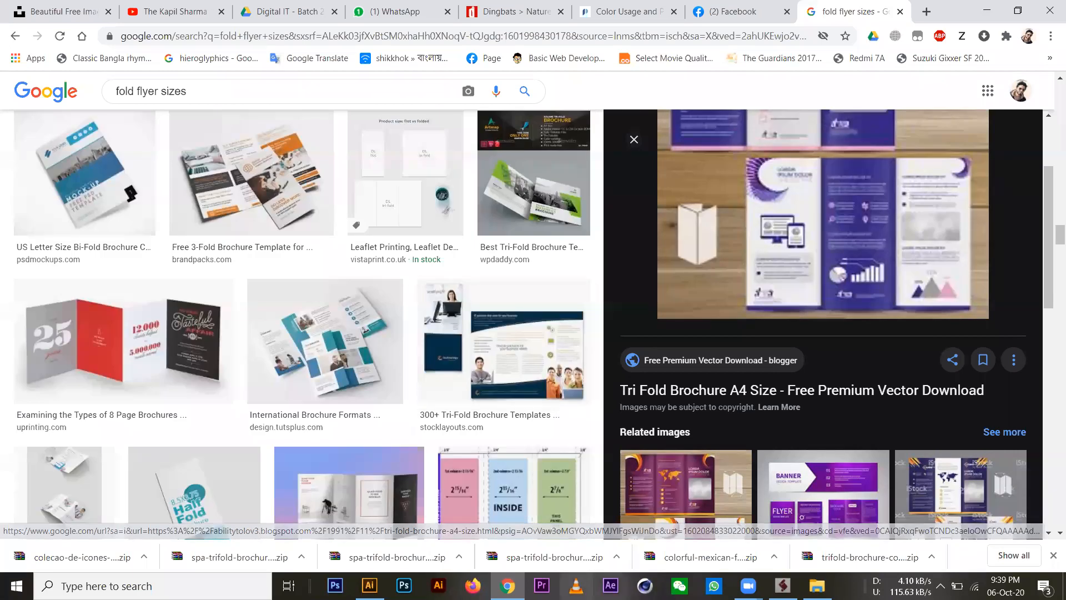
# Switch to Illustrator and close the active document.
pyautogui.hotkey('alt', 'Tab')
pyautogui.hotkey('ctrl', 'w')
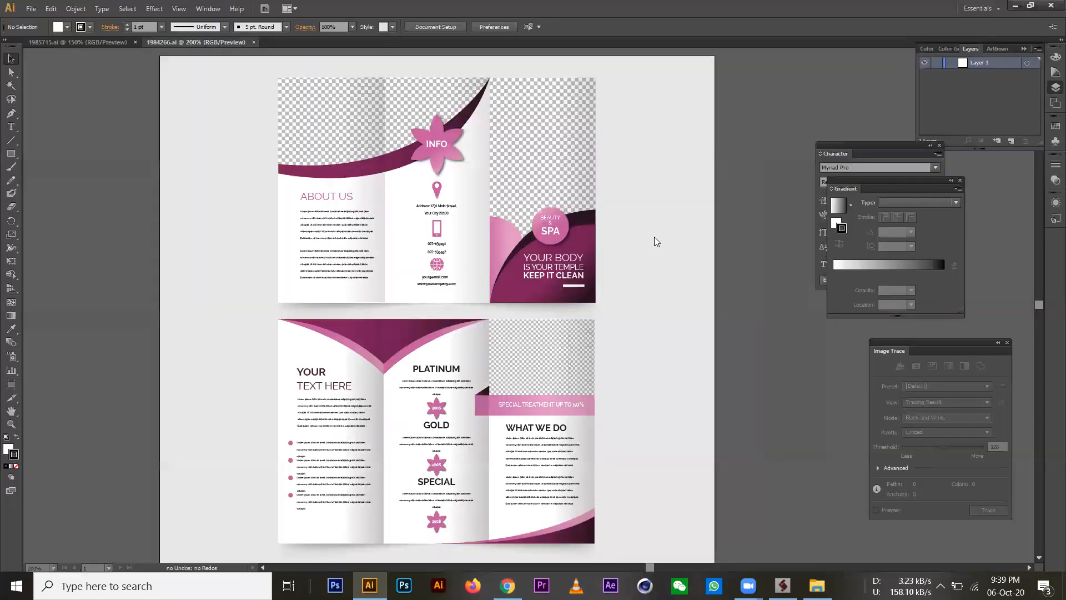
# Start a new document with the Print profile, A4 size and inches as units.
pyautogui.click(31, 9)
pyautogui.click(37, 22)
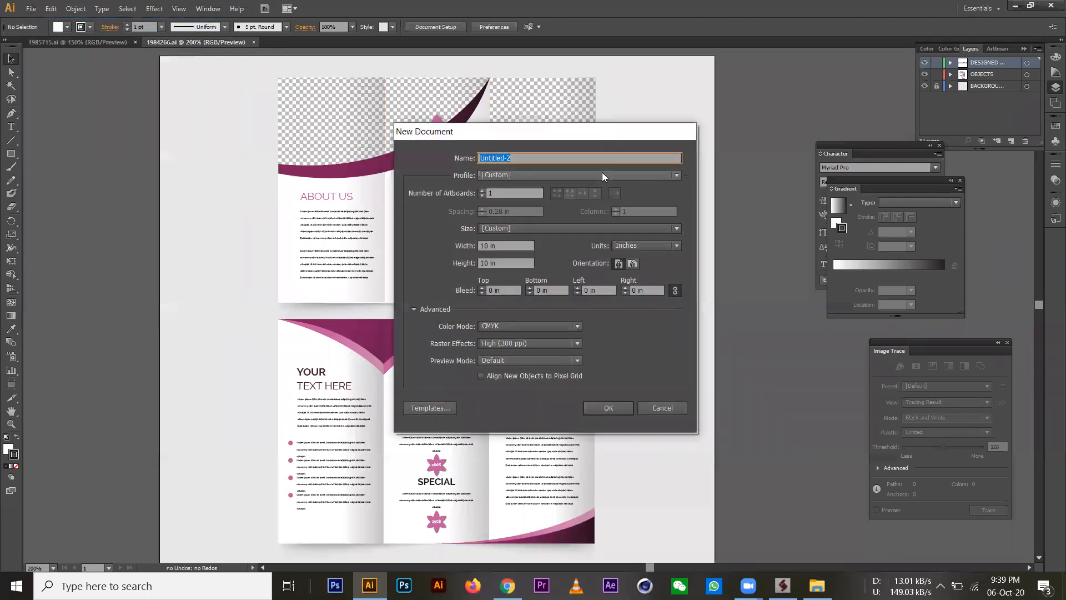
pyautogui.click(528, 228)
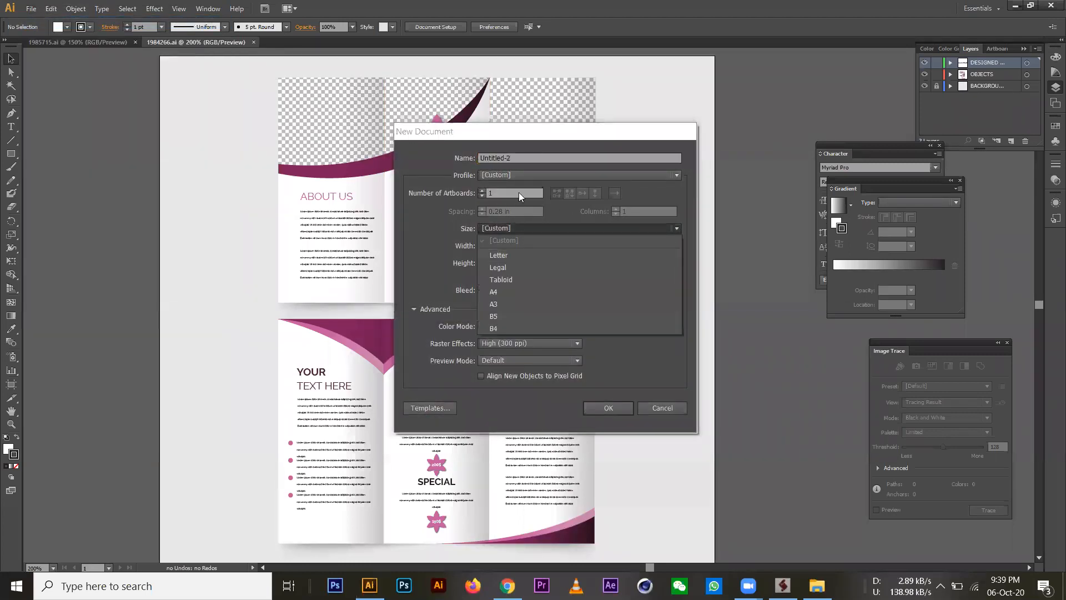
pyautogui.click(517, 176)
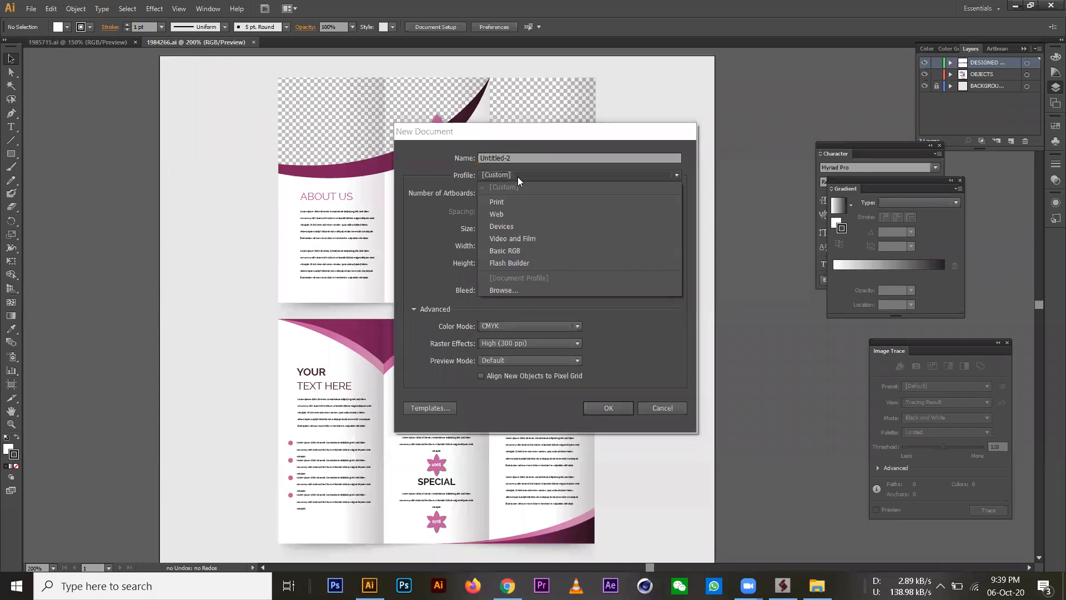
pyautogui.click(495, 203)
pyautogui.click(497, 228)
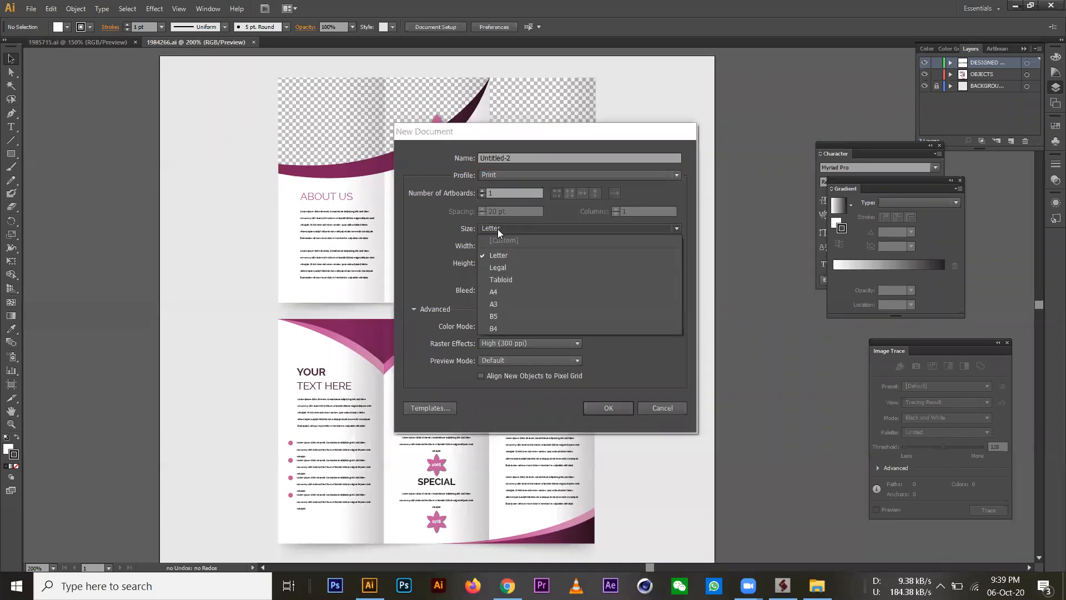
pyautogui.click(495, 293)
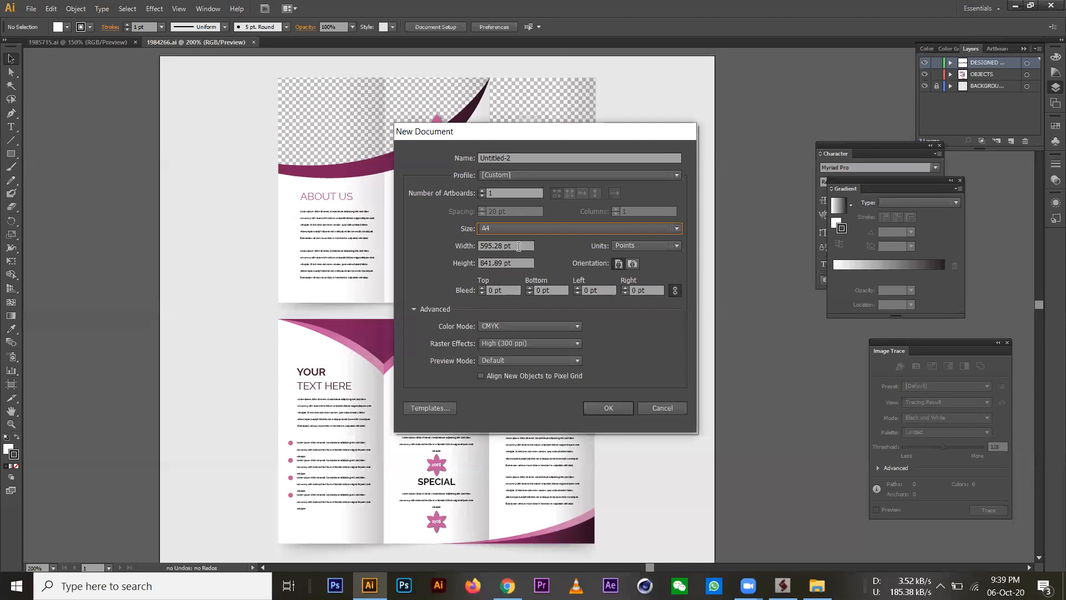
pyautogui.click(636, 246)
pyautogui.click(639, 283)
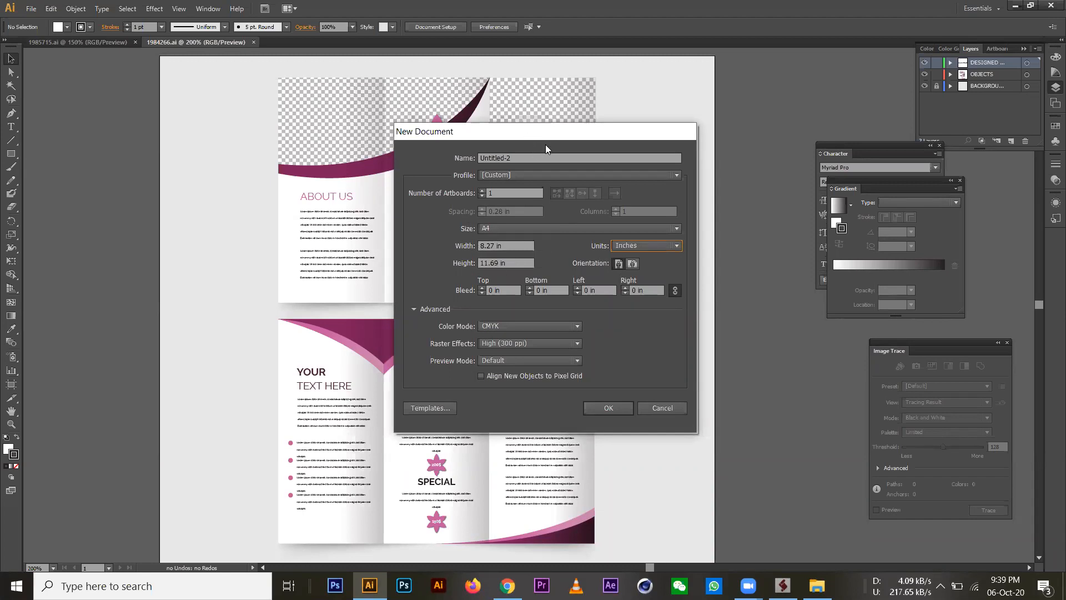
# Set the new document to landscape orientation with a 0.125 in bleed on all sides.
pyautogui.moveTo(545, 145); pyautogui.dragTo(792, 136)
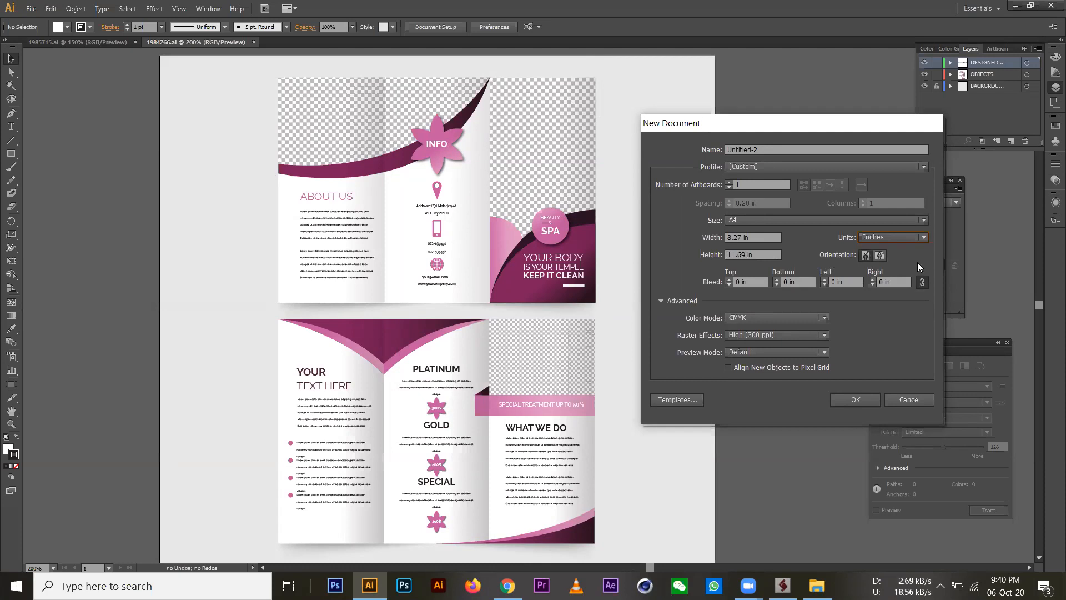
pyautogui.click(864, 256)
pyautogui.click(880, 256)
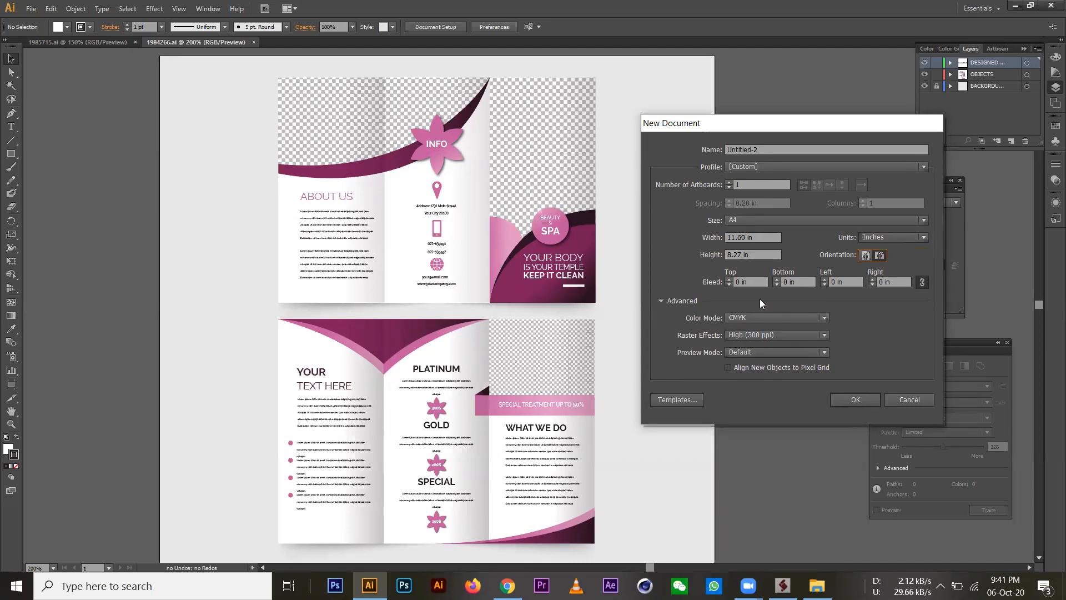
pyautogui.click(728, 279)
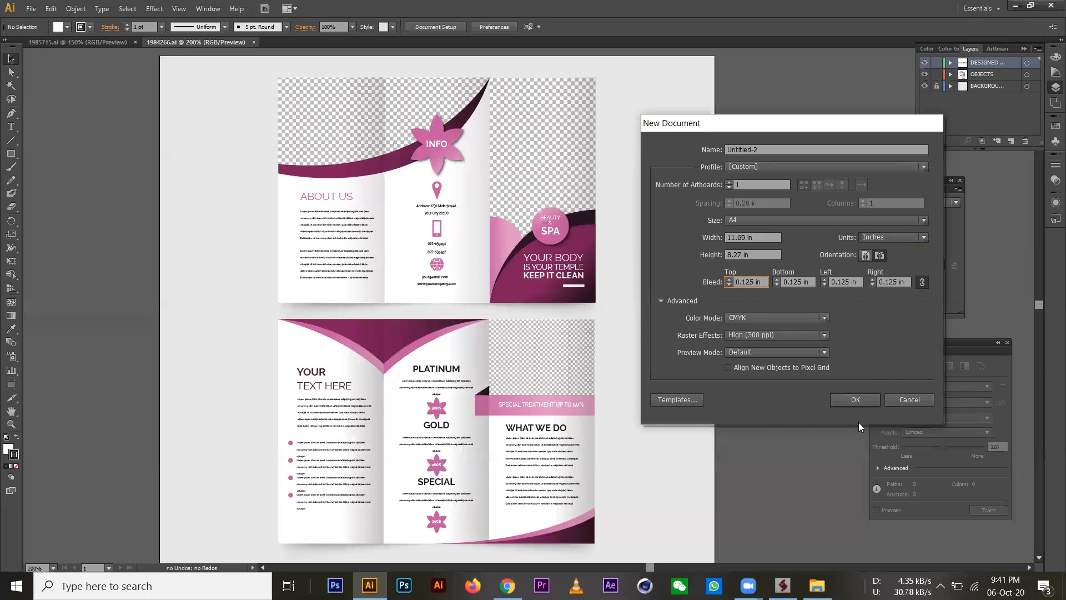
# Name the new document "Tri Fold Brocure Design" and create it.
pyautogui.click(777, 152)
pyautogui.write('Tri Fold')
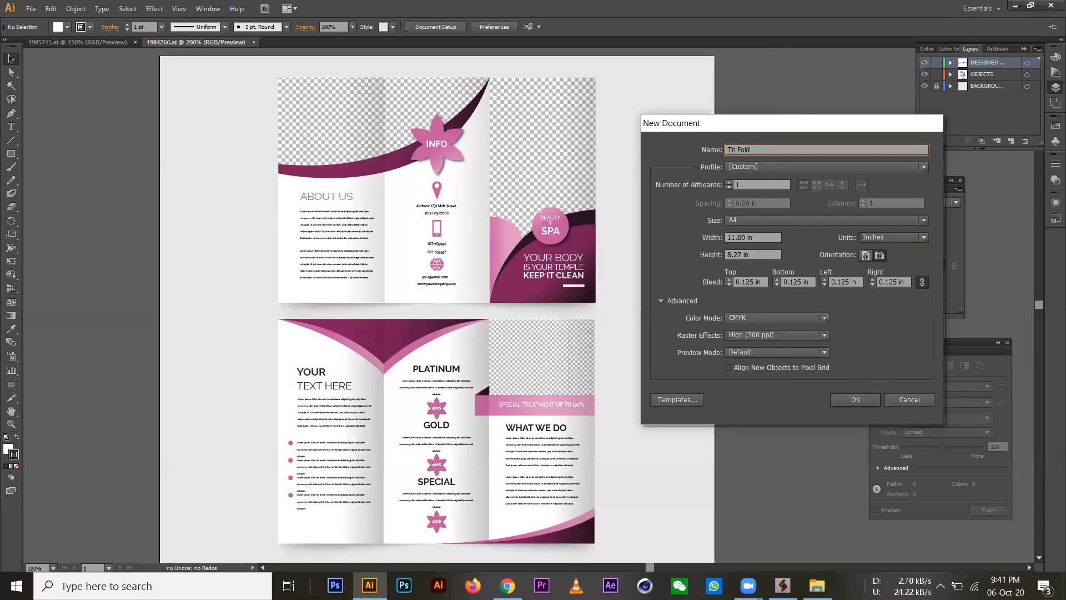
pyautogui.write(' Brocure Design')
pyautogui.click(855, 400)
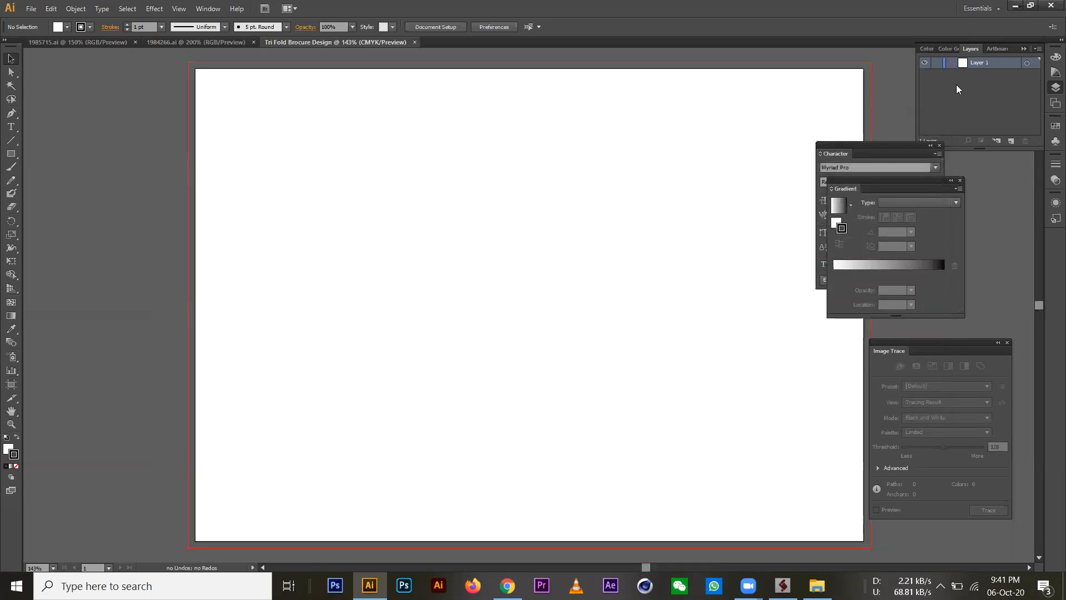
# Move the floating Character, Gradient and Image Trace panels off the artboard.
pyautogui.moveTo(902, 145); pyautogui.dragTo(955, 161)
pyautogui.moveTo(894, 183); pyautogui.dragTo(955, 197)
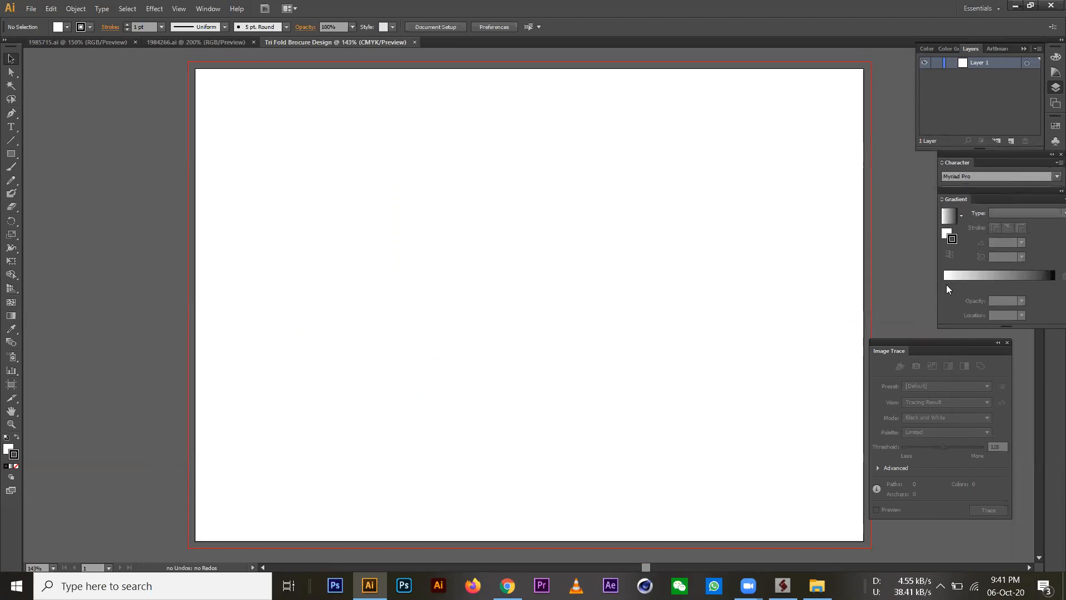
pyautogui.moveTo(915, 347)
pyautogui.mouseDown()
pyautogui.moveTo(963, 349)
pyautogui.moveTo(968, 360)
pyautogui.mouseUp()
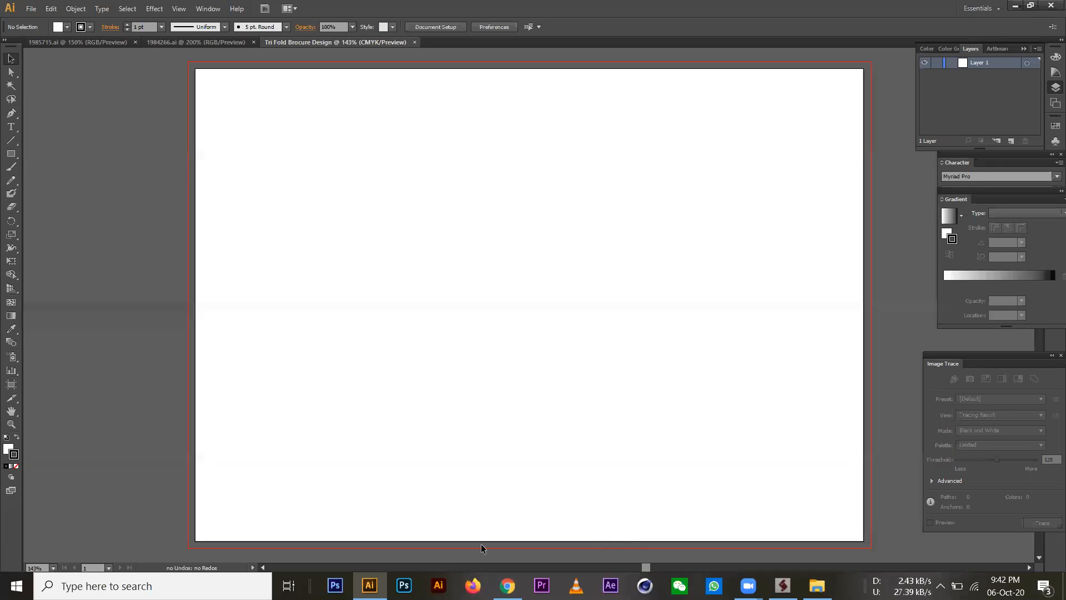
# Switch to the browser to view the tri-fold brochure example, and return to Illustrator.
pyautogui.click(506, 586)
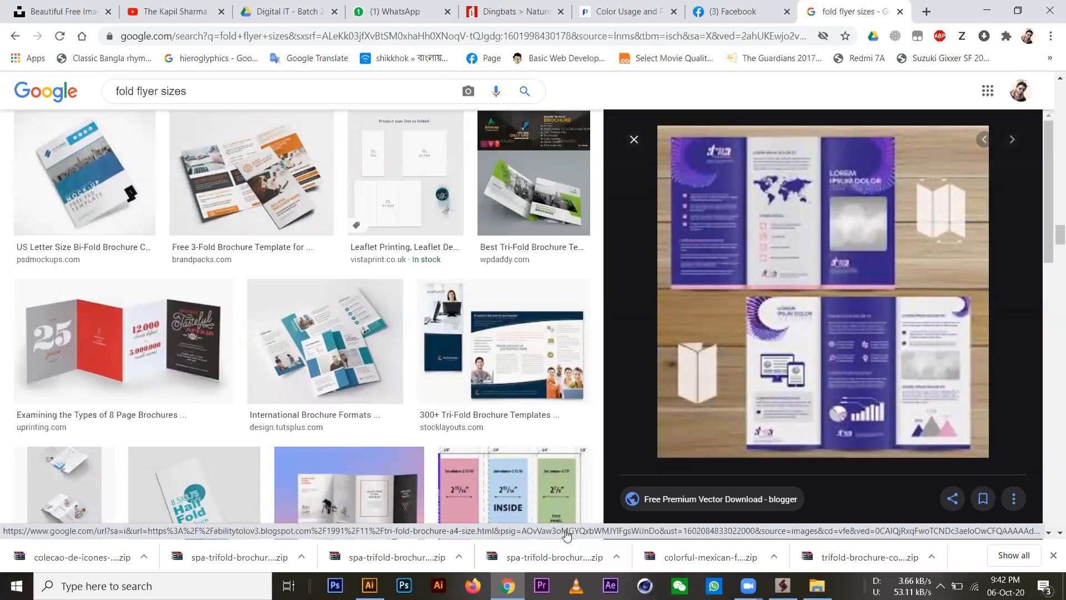
pyautogui.hotkey('alt', 'Tab')
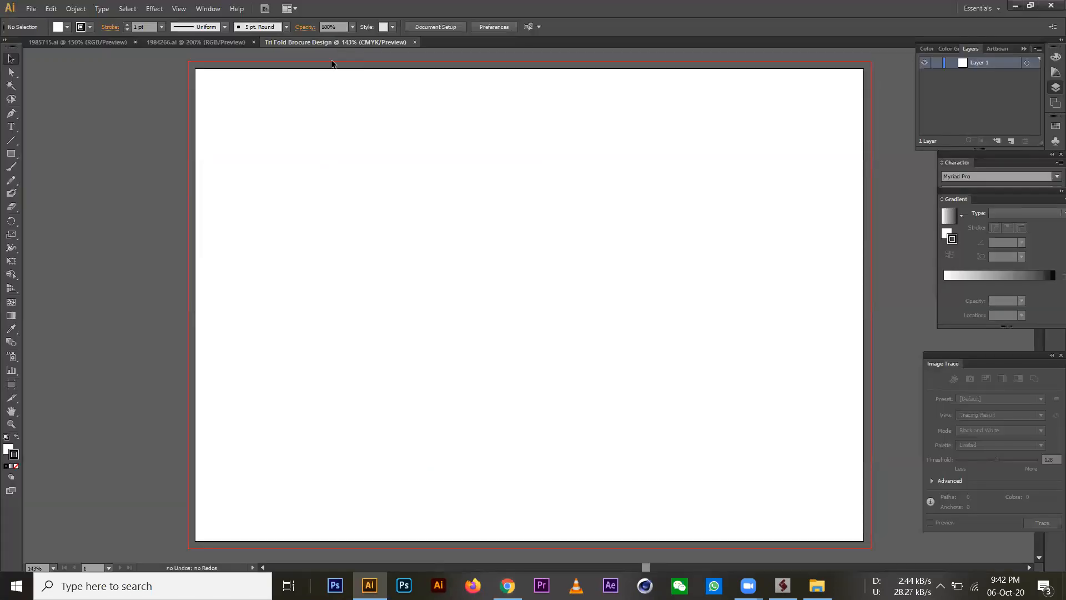
# Start another A4 landscape document with 0.125 in bleed and set the number of artboards to 2.
pyautogui.click(31, 8)
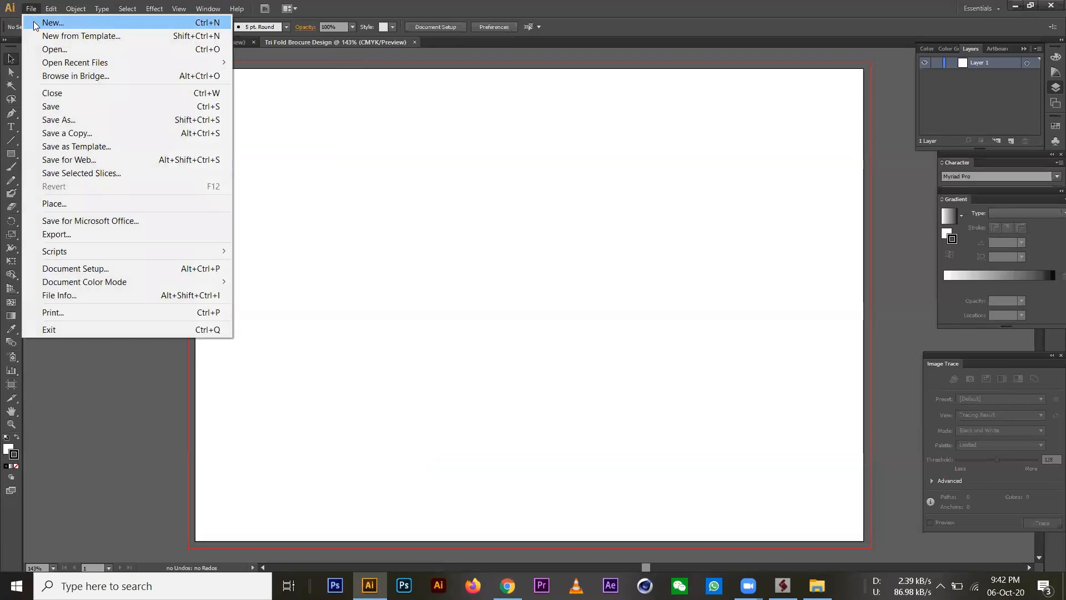
pyautogui.click(53, 22)
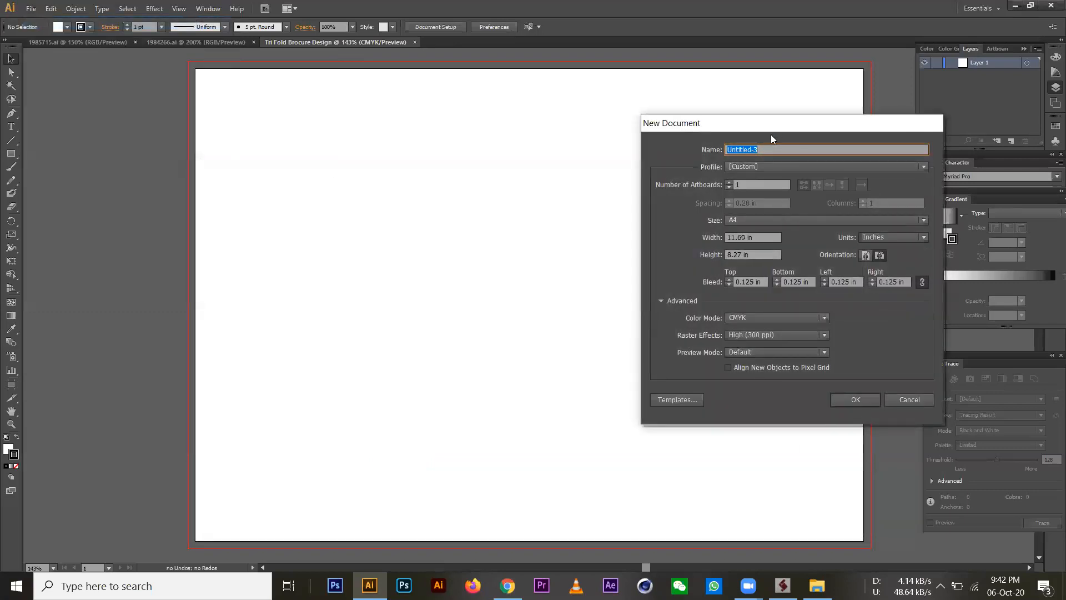
pyautogui.moveTo(759, 127); pyautogui.dragTo(654, 126)
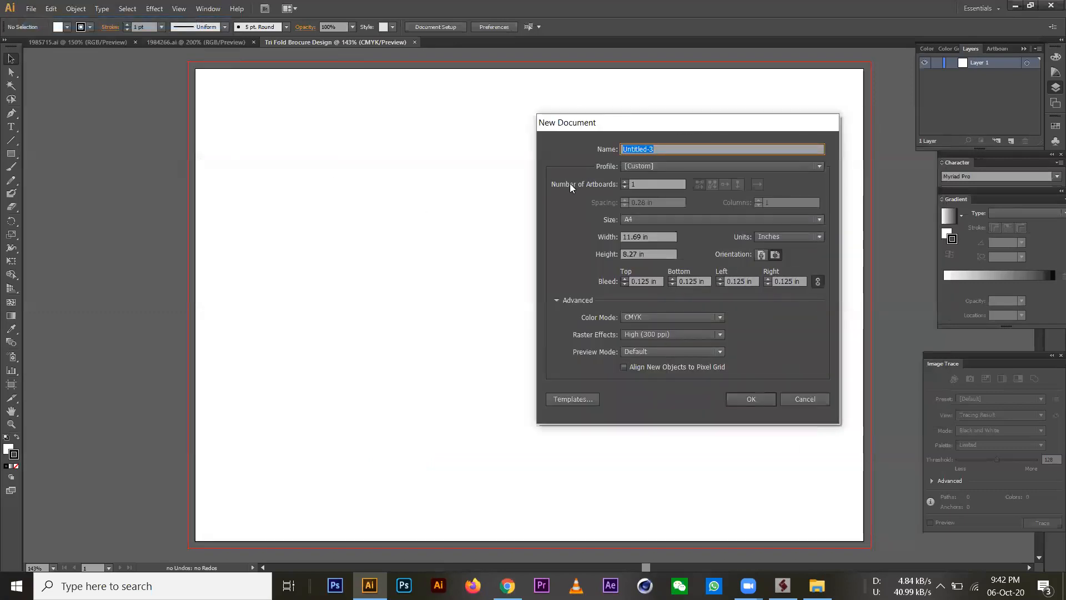
pyautogui.click(638, 184)
pyautogui.write('2')
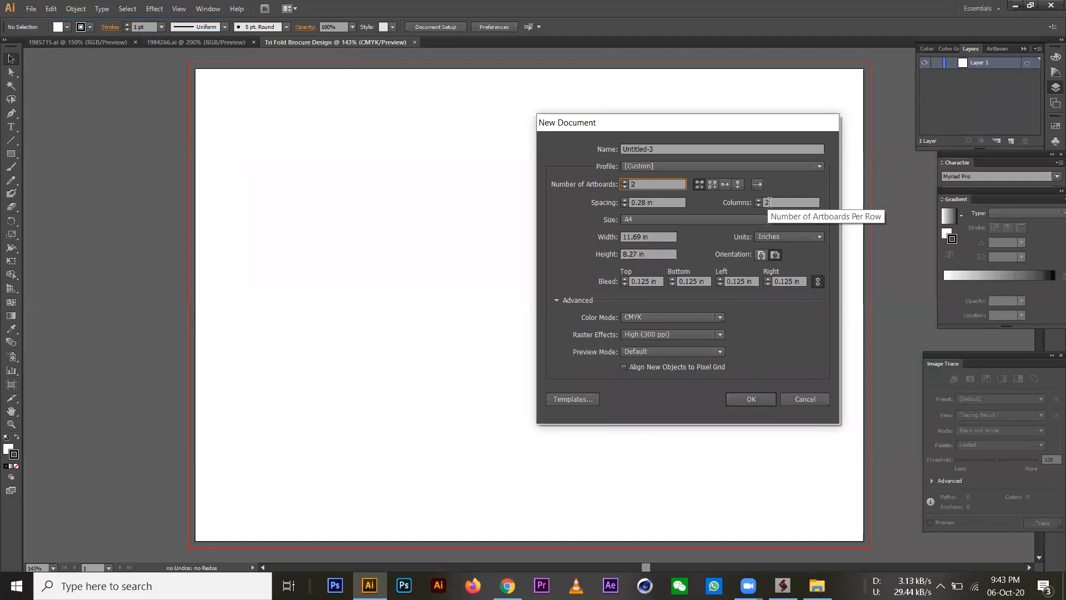
# Set the artboard spacing to 1 in and create the two-artboard document.
pyautogui.press('Tab')
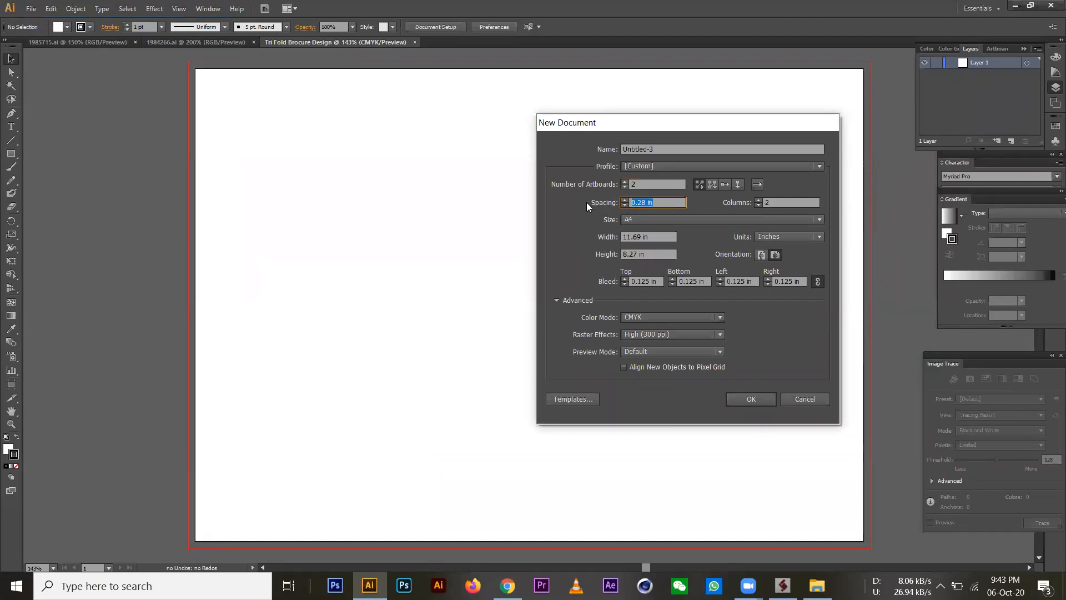
pyautogui.write('0.5')
pyautogui.press('Tab')
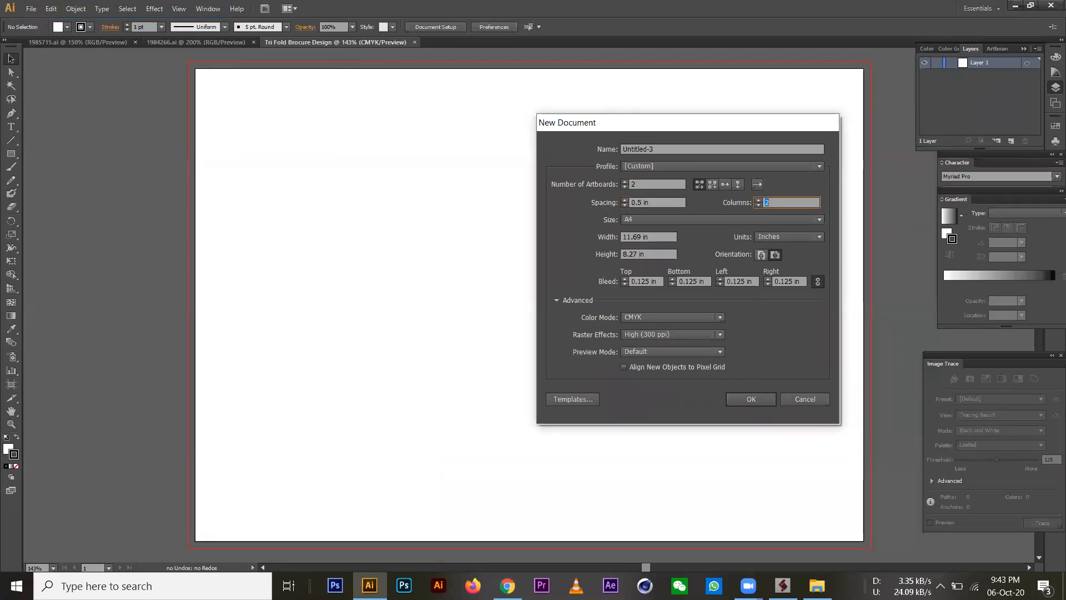
pyautogui.moveTo(662, 204); pyautogui.dragTo(422, 166)
pyautogui.write('1')
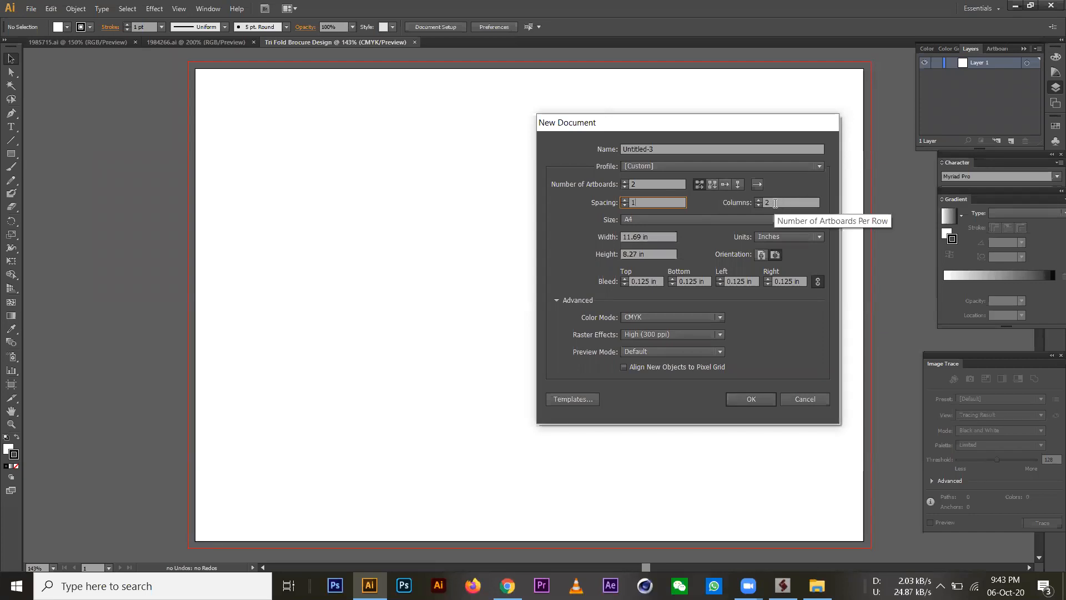
pyautogui.click(756, 397)
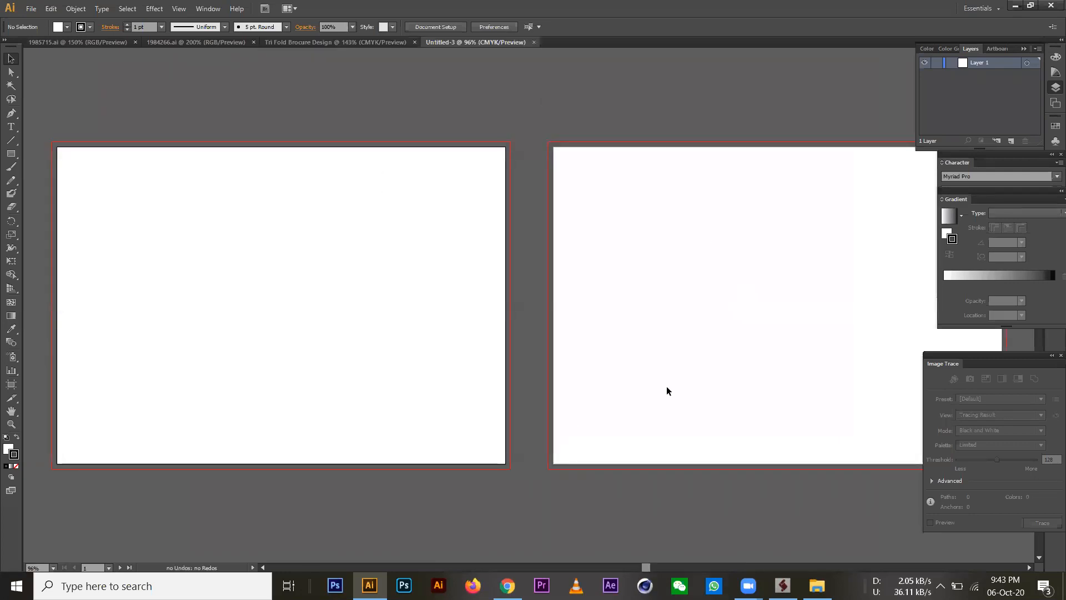
# Compare the single-artboard document with the two-artboard one and close the single-artboard "Tri Fold Brocure Design" document.
pyautogui.click(344, 43)
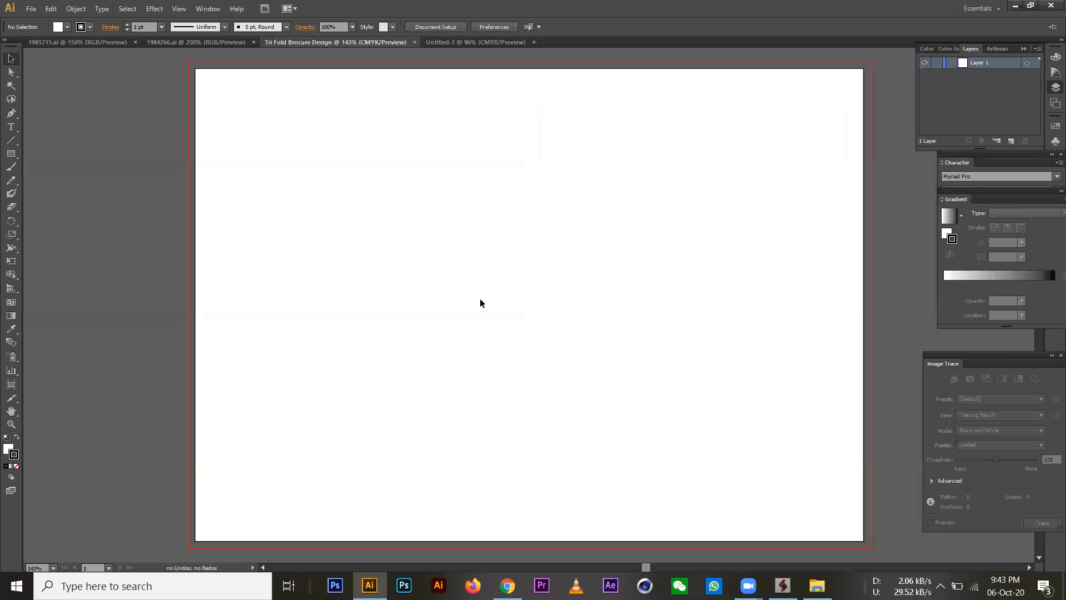
pyautogui.click(453, 44)
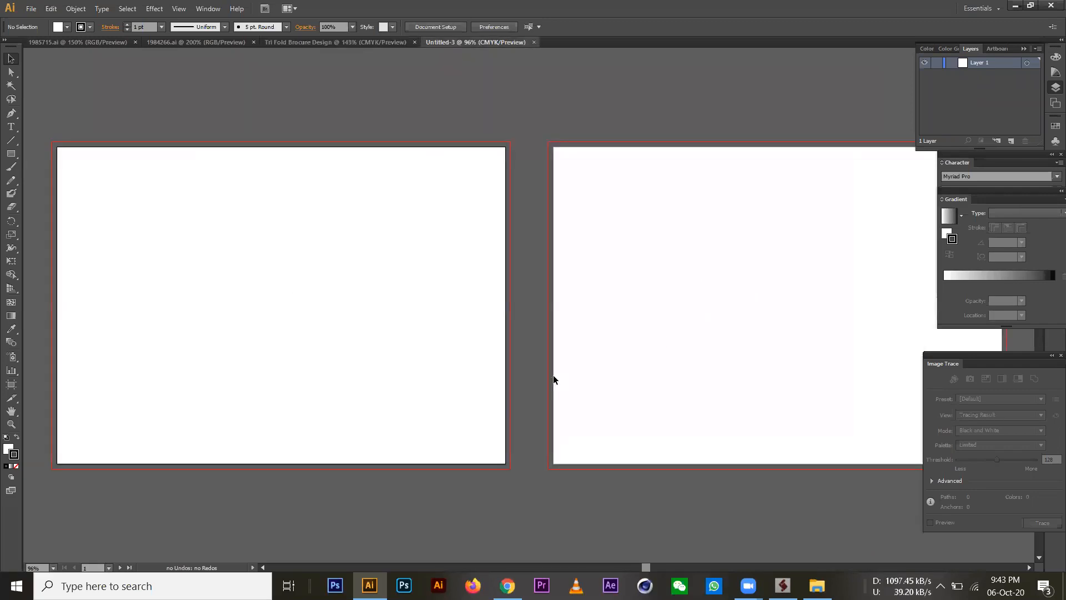
pyautogui.click(413, 43)
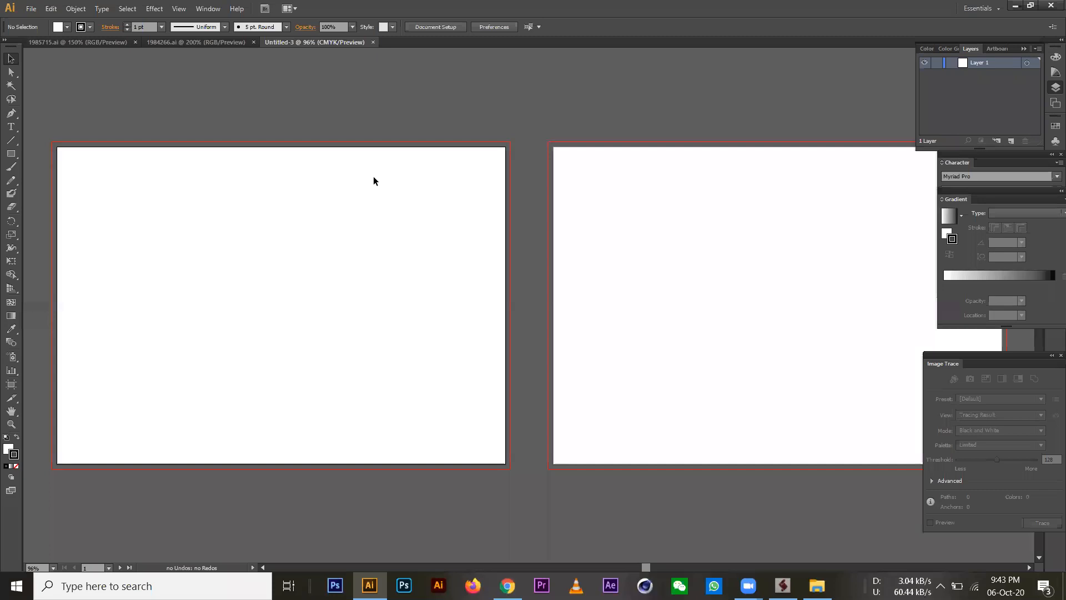
# Draw a rectangle about 11.69 x 8.27 in covering the whole first artboard.
pyautogui.click(11, 154)
pyautogui.moveTo(58, 146); pyautogui.dragTo(506, 464)
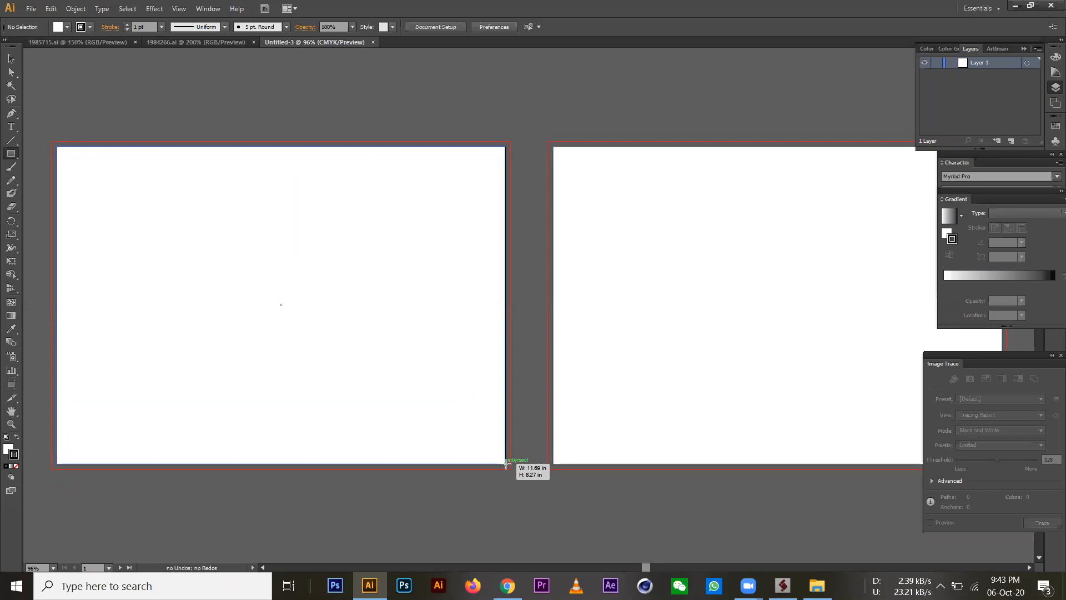
pyautogui.press('ctrl')
pyautogui.moveTo(506, 464); pyautogui.dragTo(506, 464)
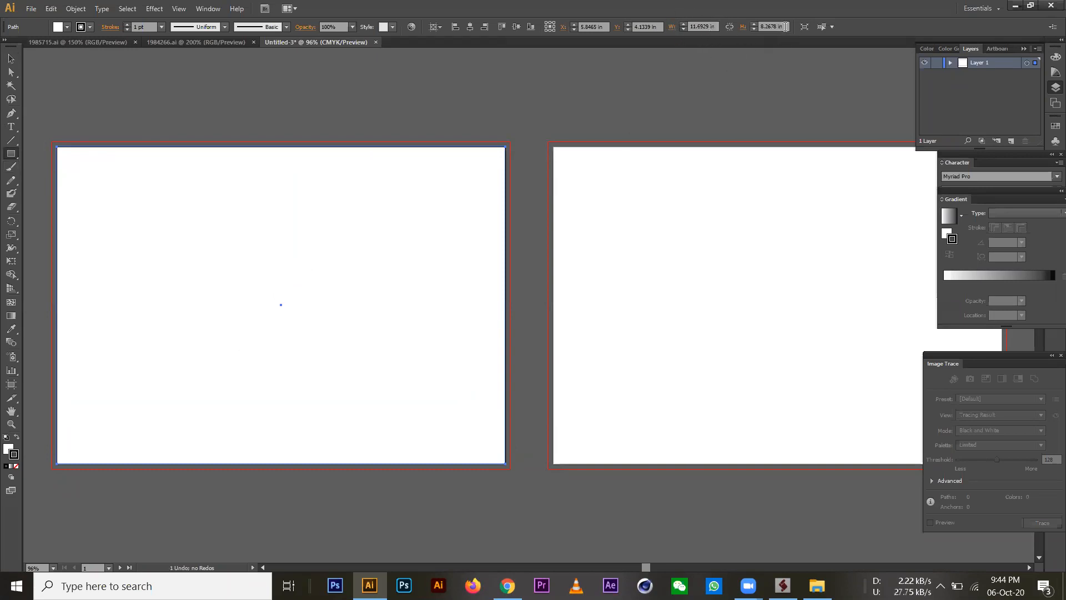
# Set the rectangle's width to 11.69 in and its height to 8.27 in.
pyautogui.click(713, 29)
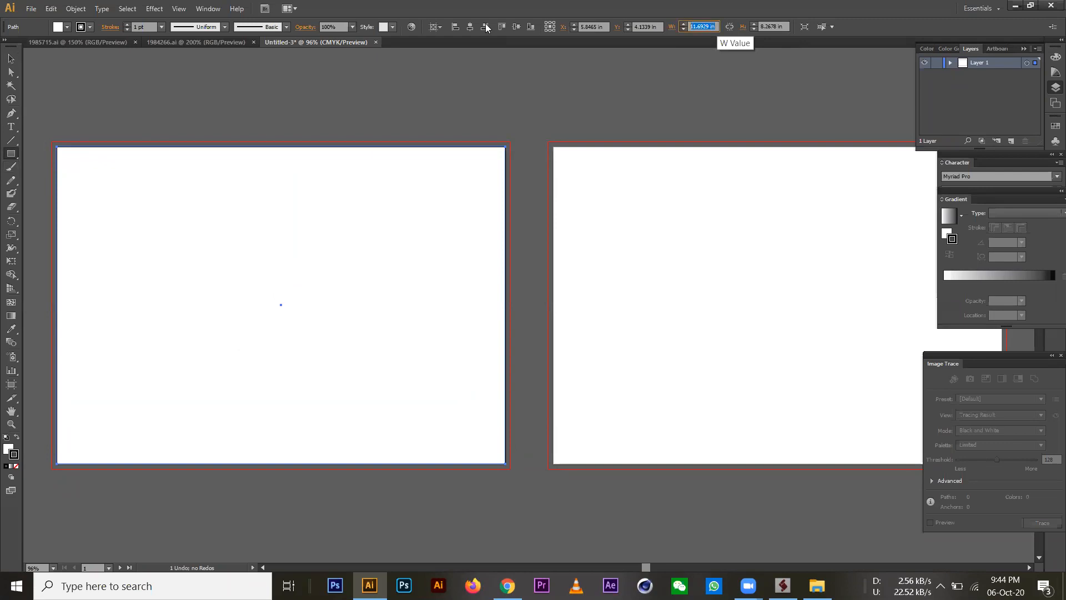
pyautogui.write('11.69')
pyautogui.press('Tab')
pyautogui.write('8.27')
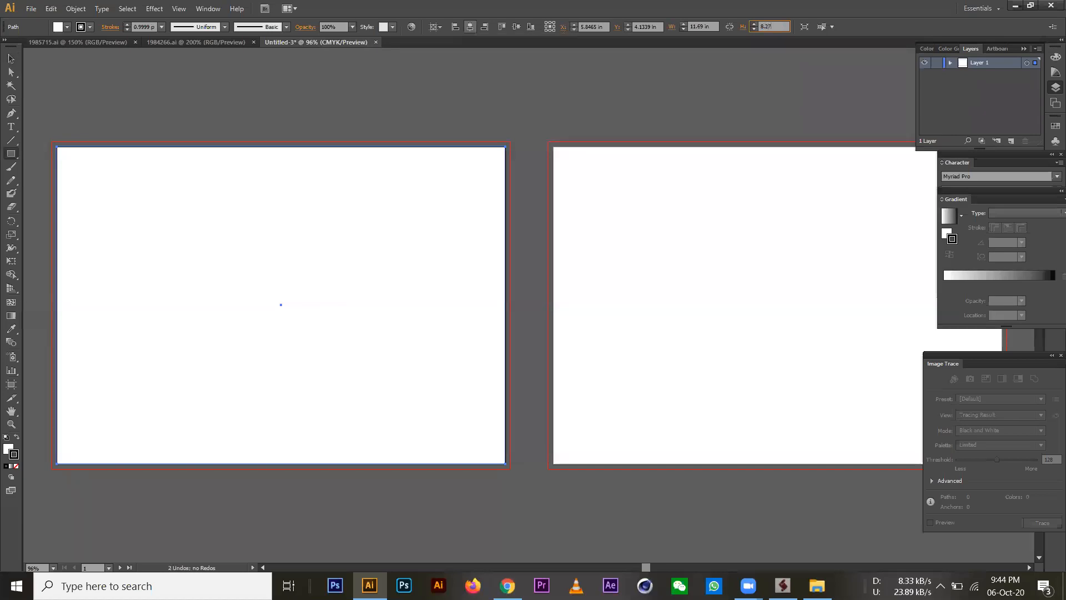
pyautogui.press('Return')
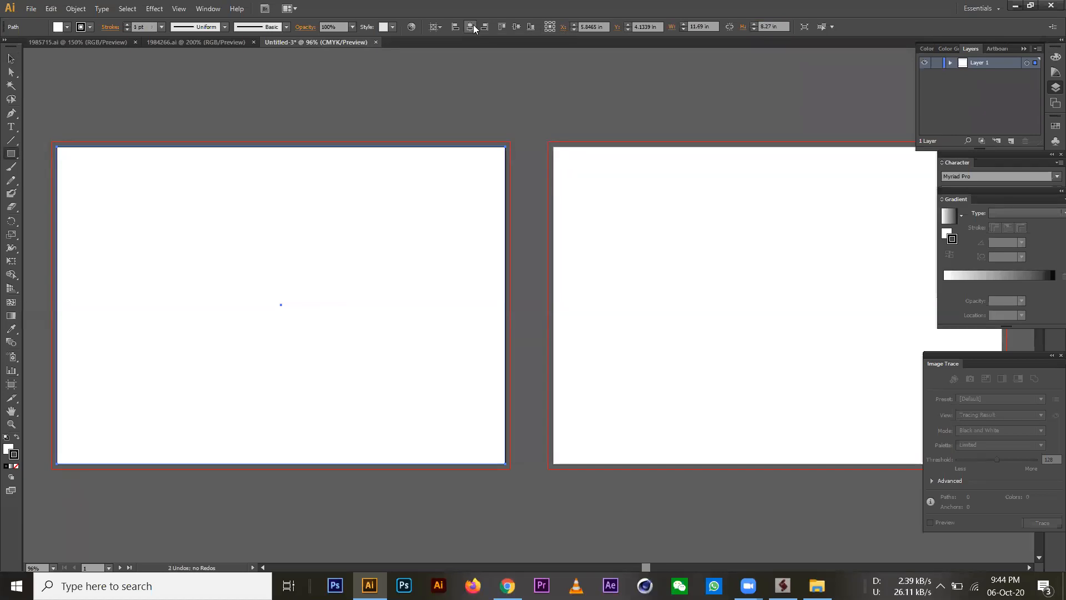
# Shift the rectangle off its position and align it to the first artboard's left and top edges using Align to Artboard.
pyautogui.click(11, 59)
pyautogui.click(120, 112)
pyautogui.click(155, 219)
pyautogui.moveTo(140, 207); pyautogui.dragTo(176, 230)
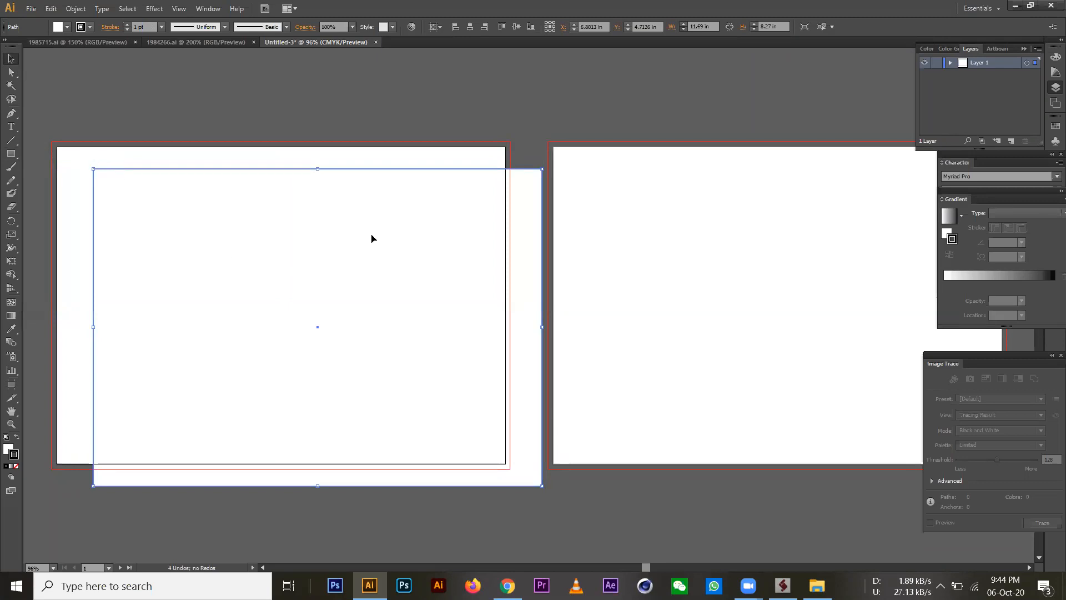
pyautogui.click(436, 26)
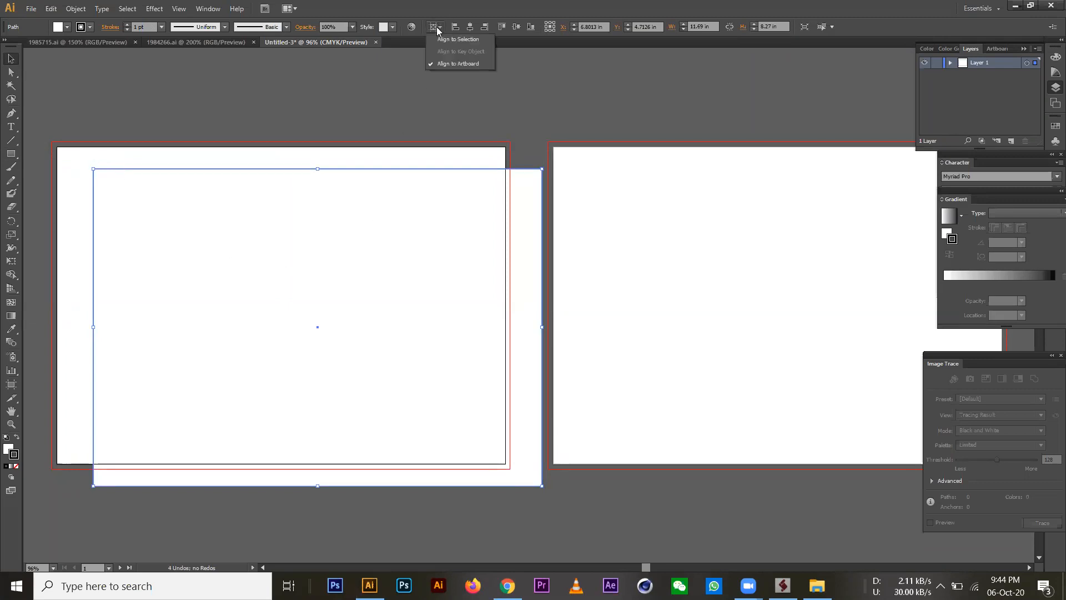
pyautogui.click(463, 63)
pyautogui.click(454, 27)
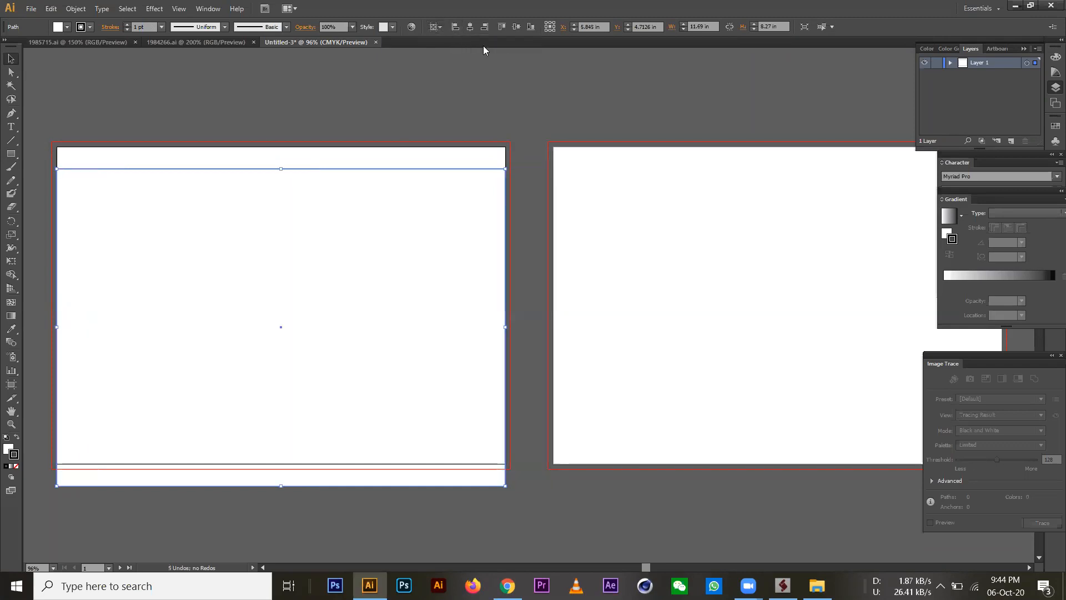
pyautogui.click(500, 26)
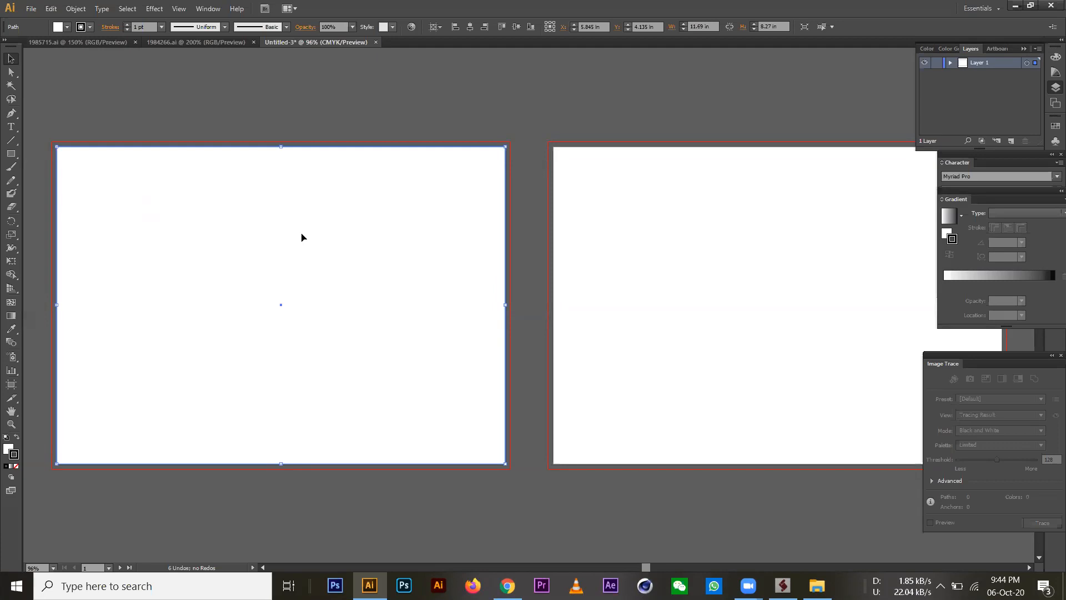
# Open Split Into Grid for the rectangle and preview a split into 3 rows with a 0 in gutter.
pyautogui.click(81, 12)
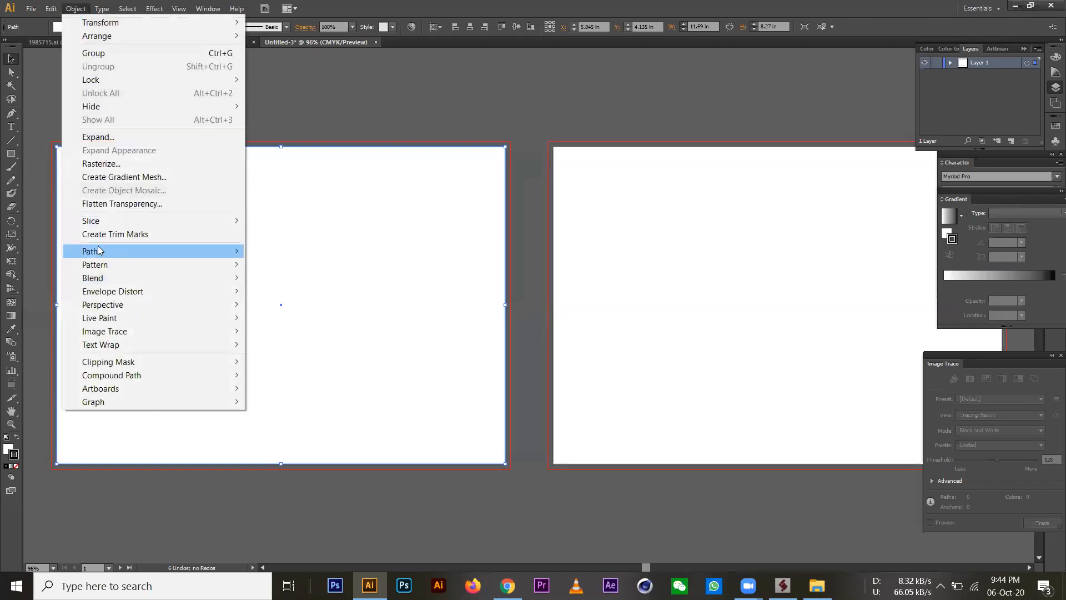
pyautogui.moveTo(99, 251)
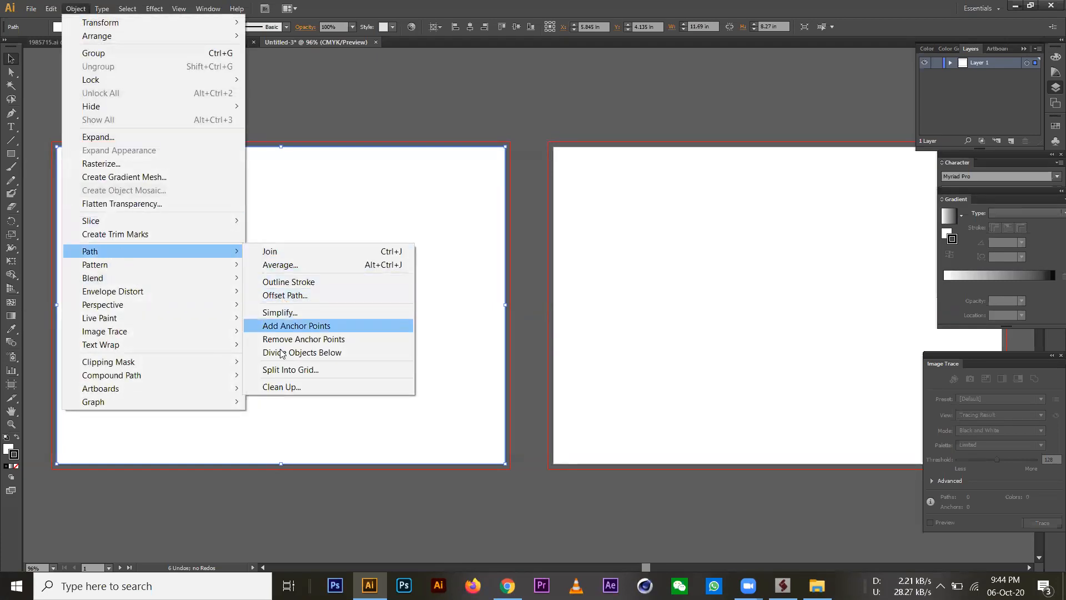
pyautogui.click(315, 371)
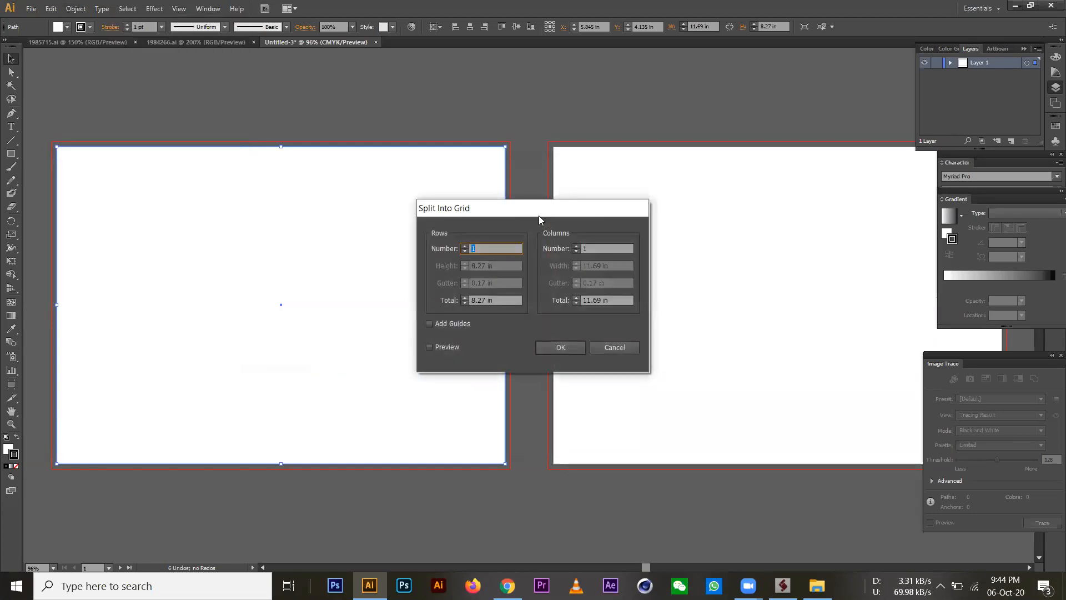
pyautogui.moveTo(548, 212); pyautogui.dragTo(677, 192)
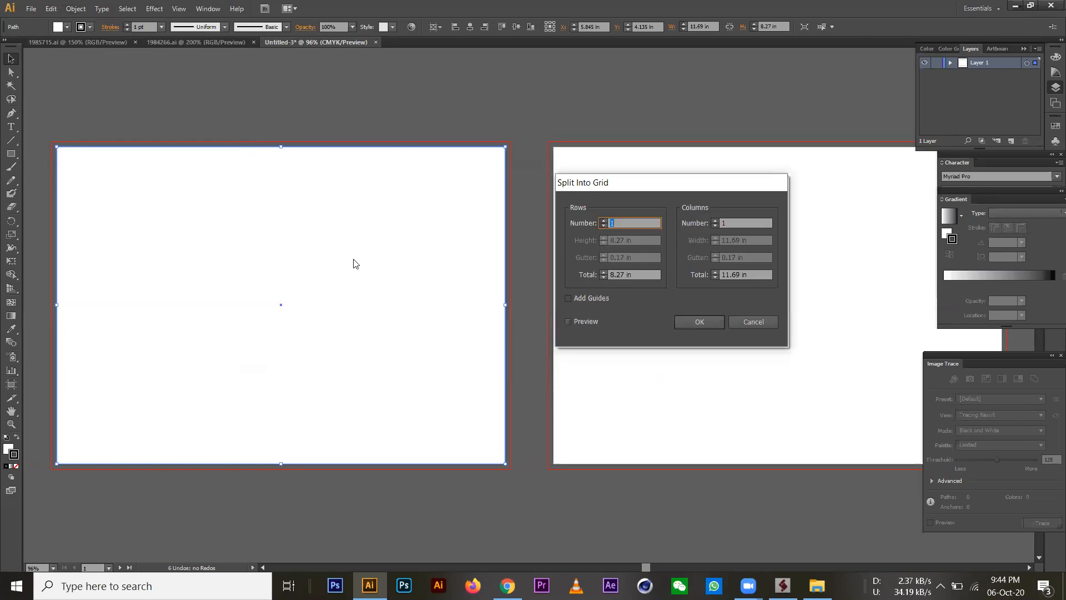
pyautogui.click(604, 220)
pyautogui.click(568, 322)
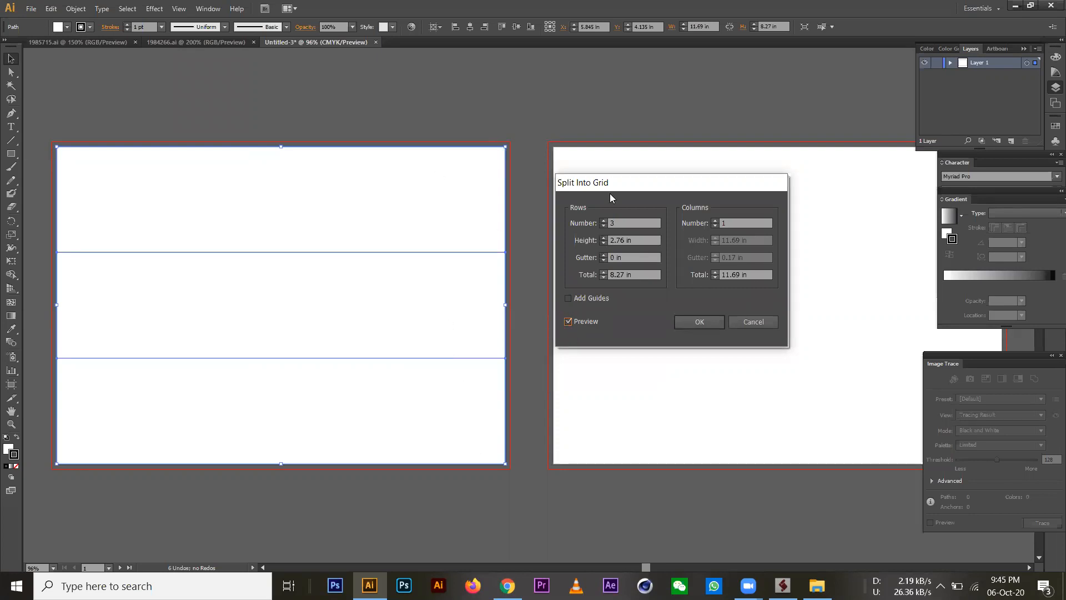
# Split the rectangle into 1 row and 3 columns with a 0 in column gutter.
pyautogui.click(603, 226)
pyautogui.click(603, 225)
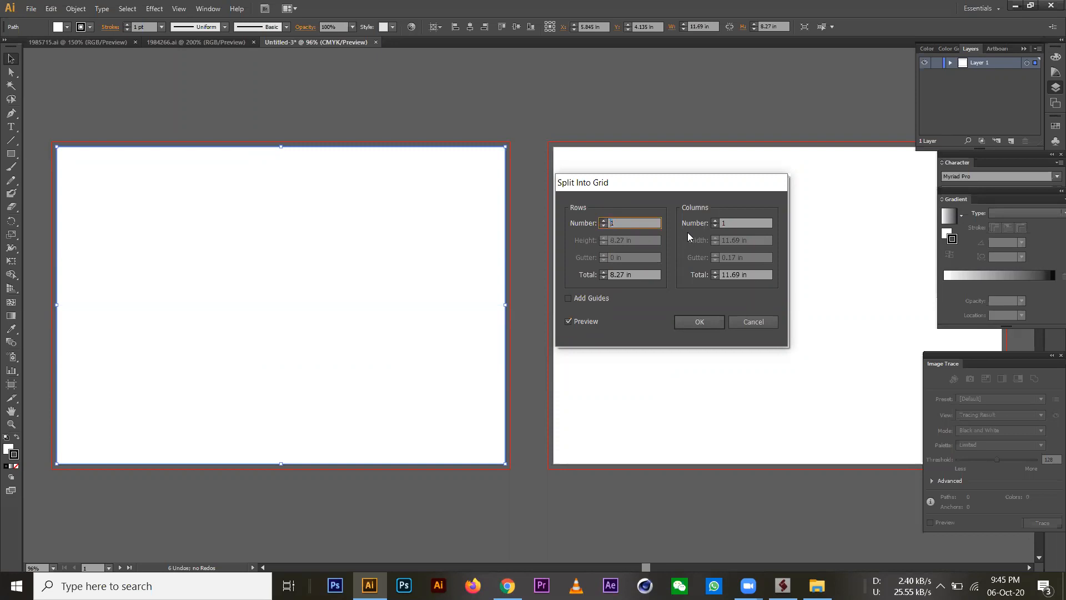
pyautogui.click(714, 220)
pyautogui.click(713, 220)
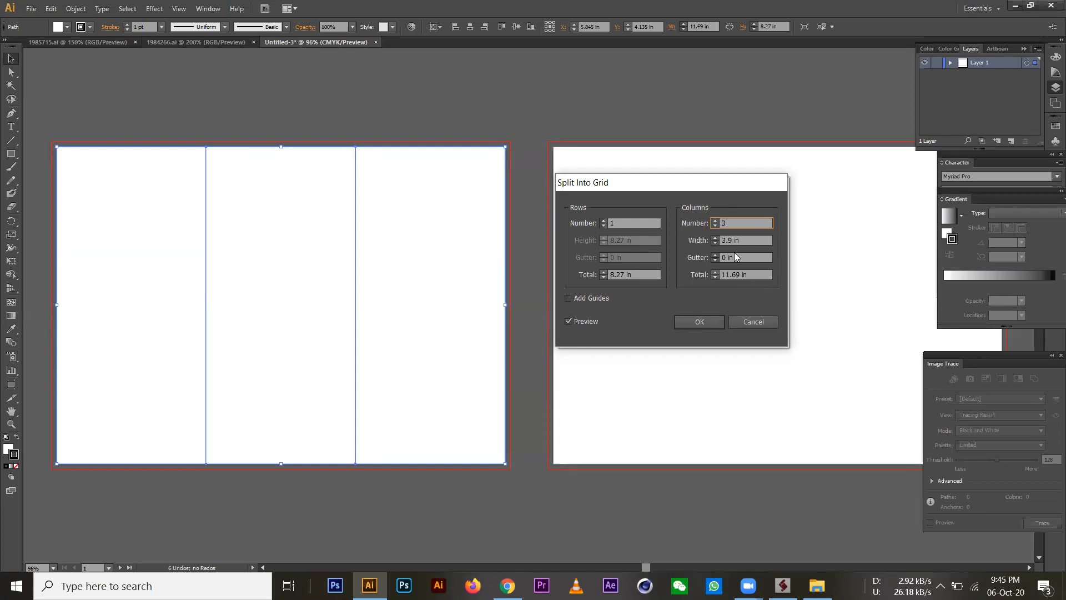
pyautogui.click(715, 254)
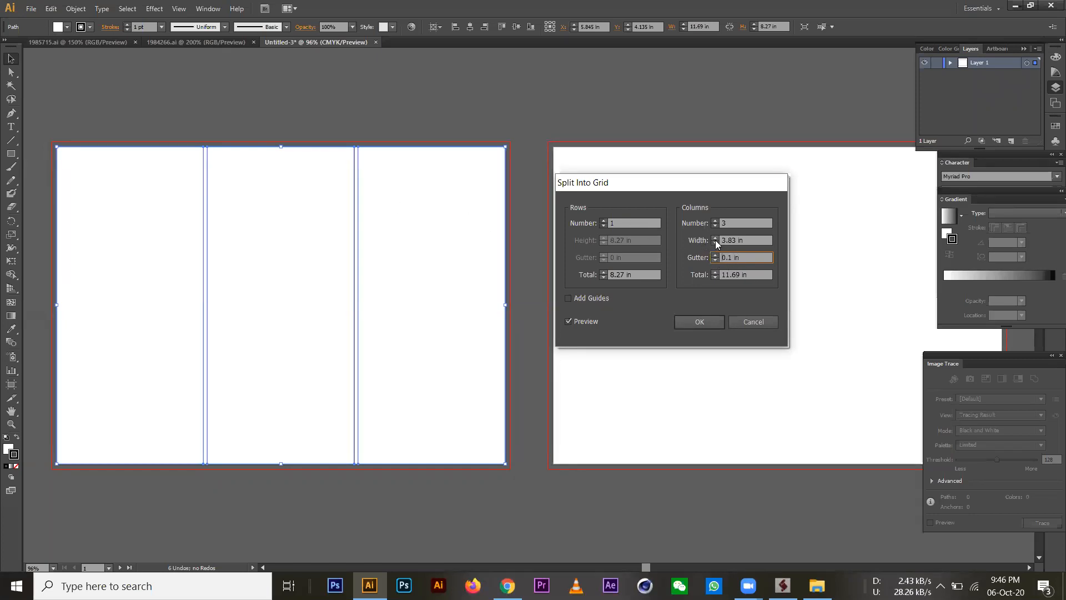
pyautogui.click(714, 261)
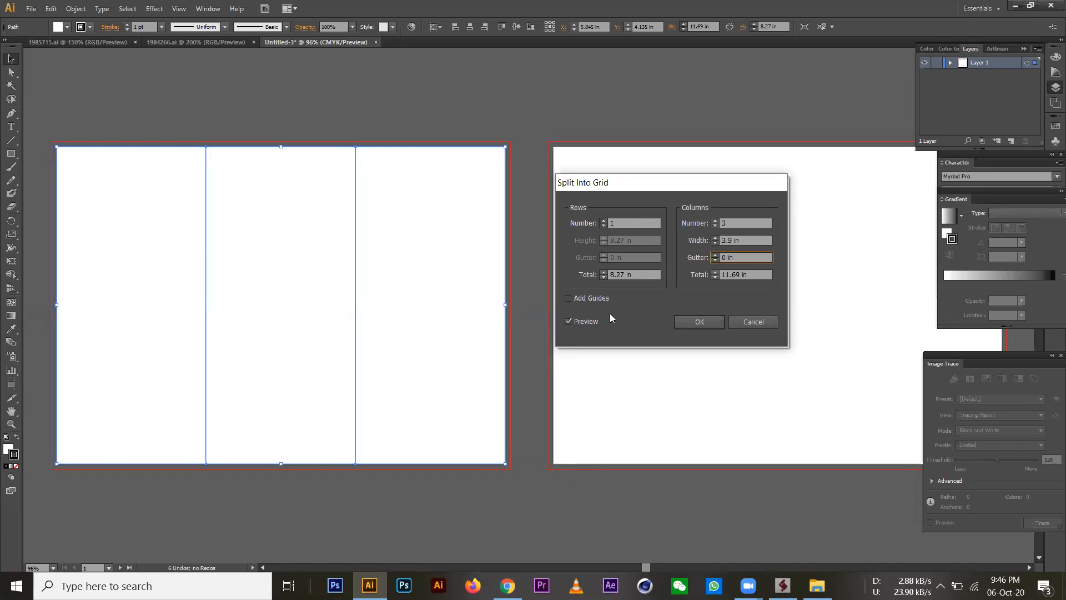
pyautogui.click(700, 322)
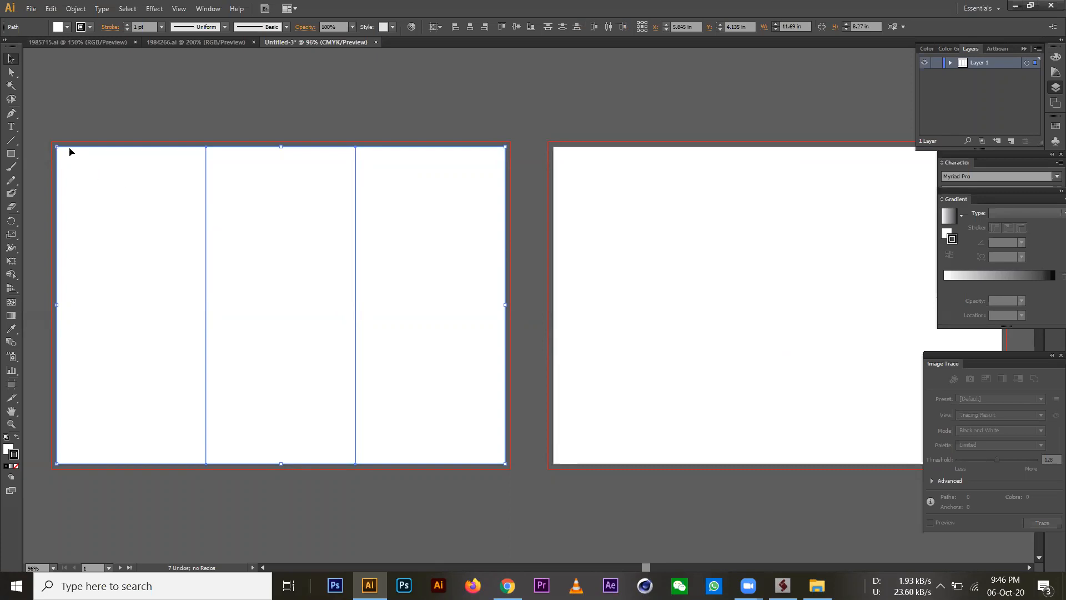
# Offset the three panel rectangles by -0.4 in with mitre joins to create inner margin rectangles.
pyautogui.click(69, 11)
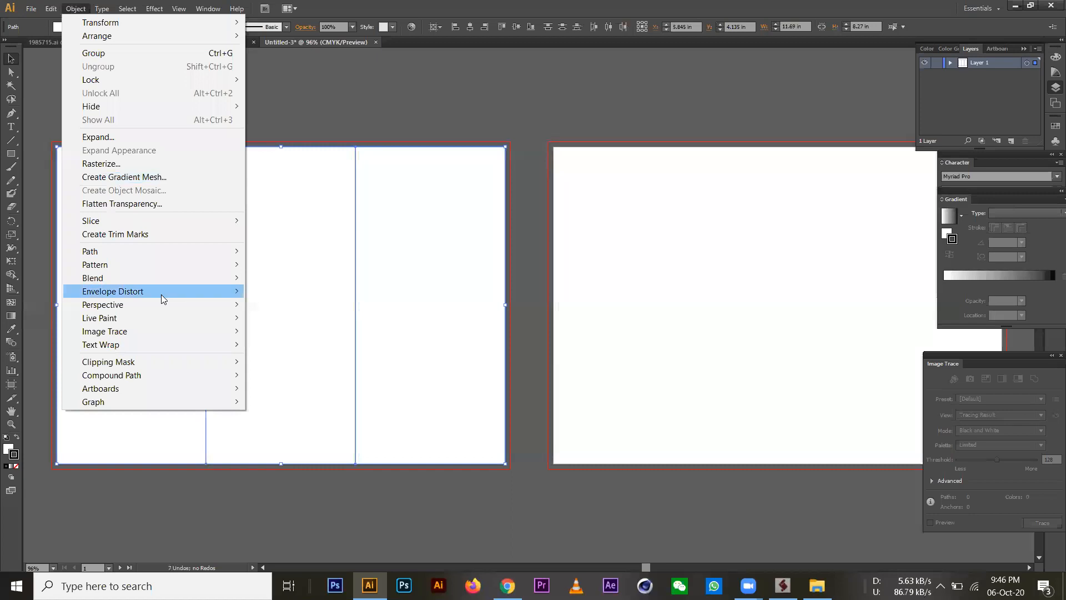
pyautogui.moveTo(167, 257)
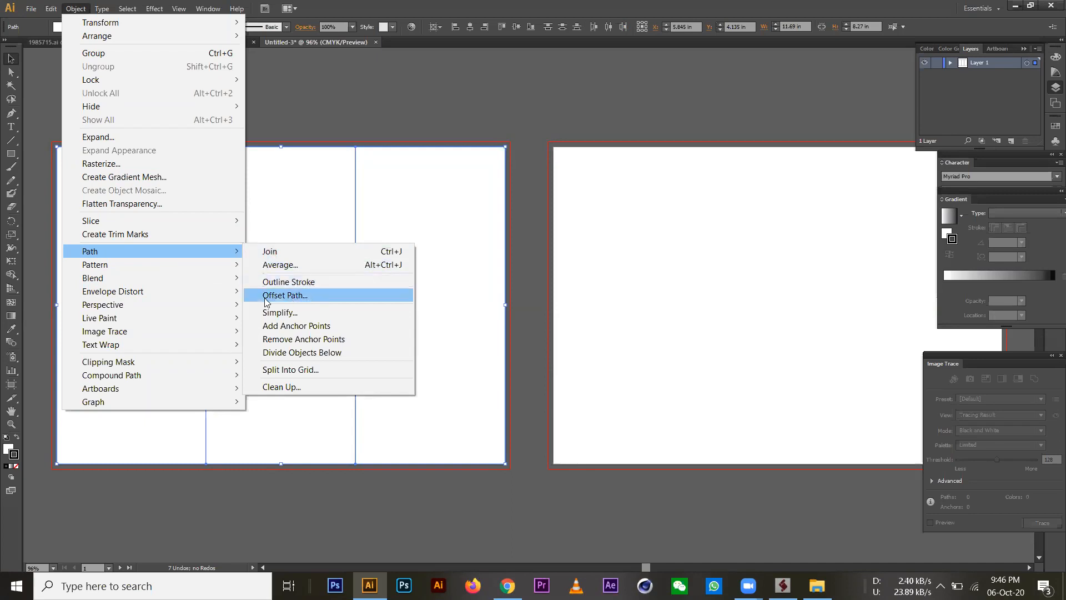
pyautogui.click(288, 295)
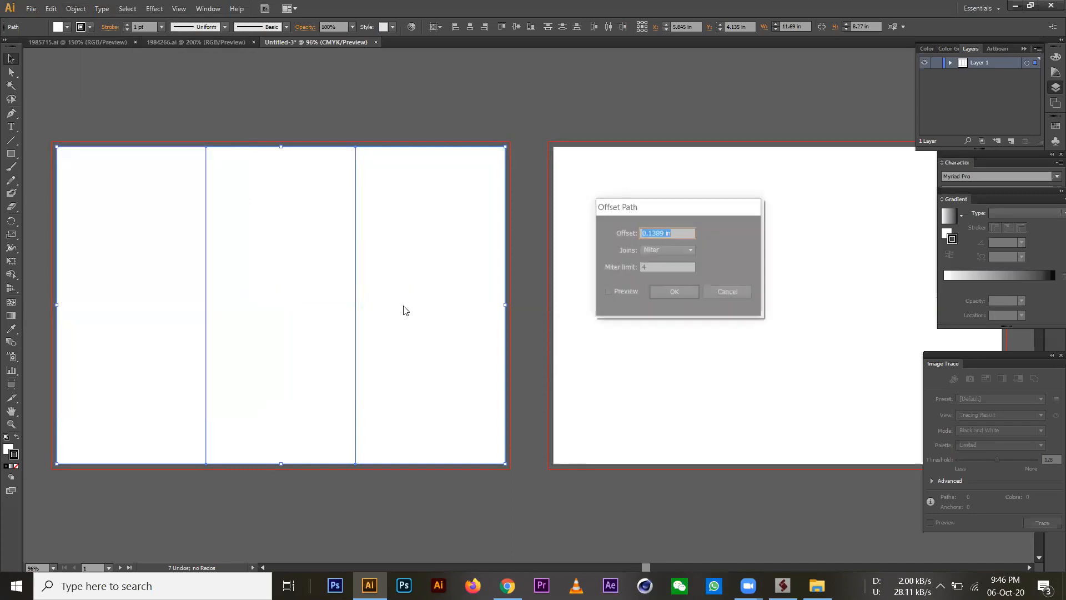
pyautogui.moveTo(666, 204); pyautogui.dragTo(636, 222)
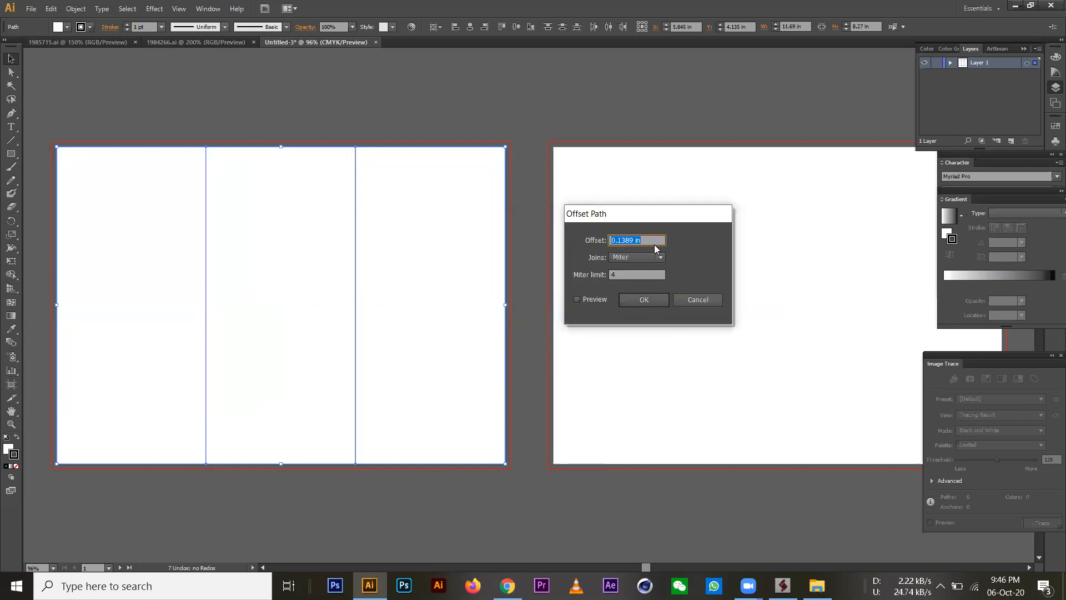
pyautogui.press('BackSpace')
pyautogui.click(580, 298)
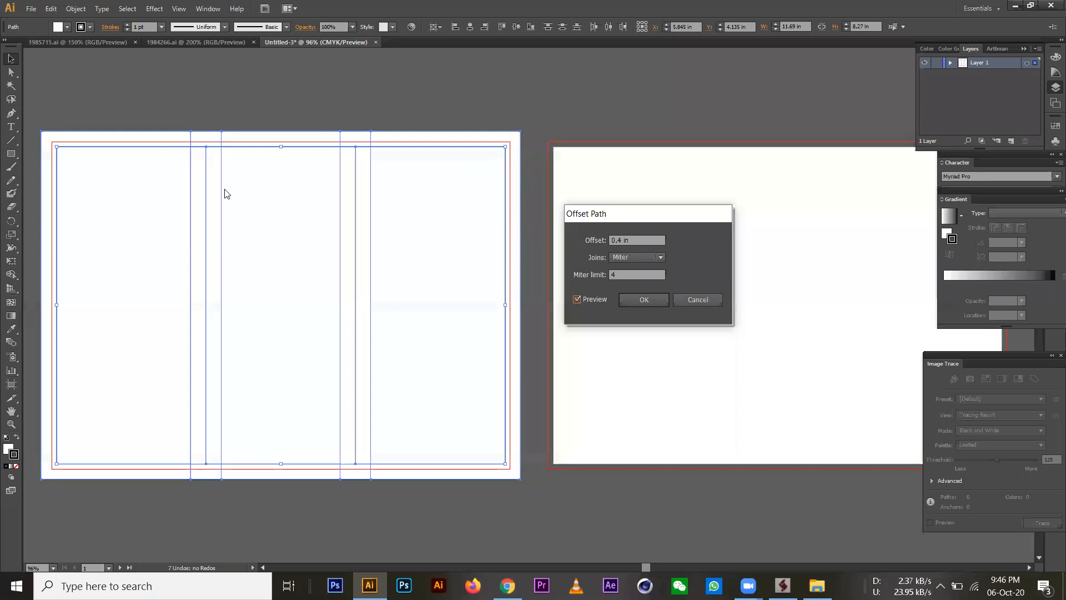
pyautogui.click(611, 239)
pyautogui.write('-')
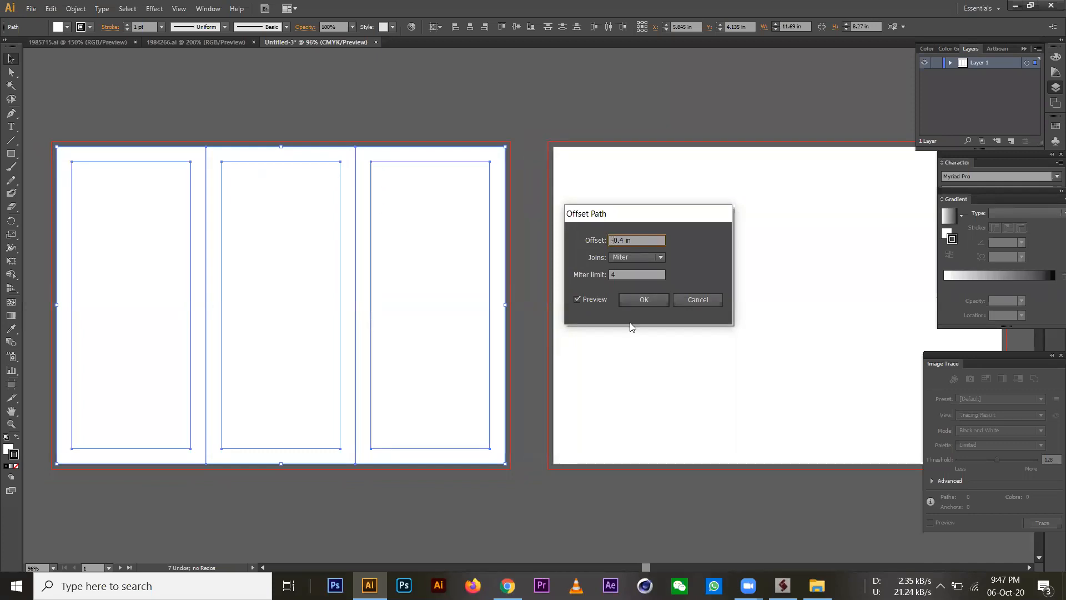
pyautogui.click(648, 300)
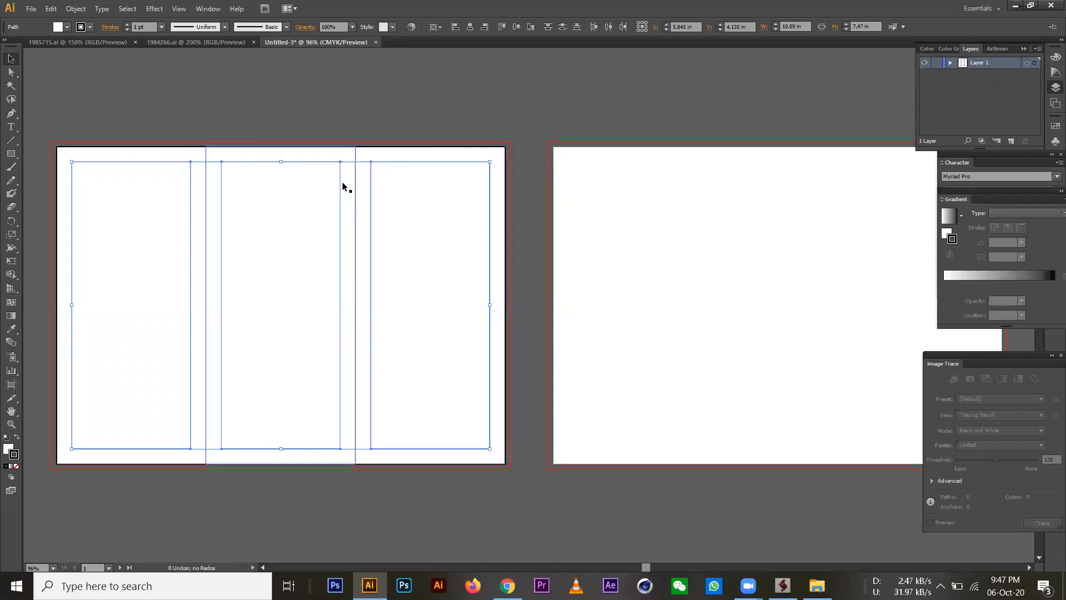
# Convert the three inner margin rectangles into guides.
pyautogui.click(178, 9)
pyautogui.moveTo(301, 354)
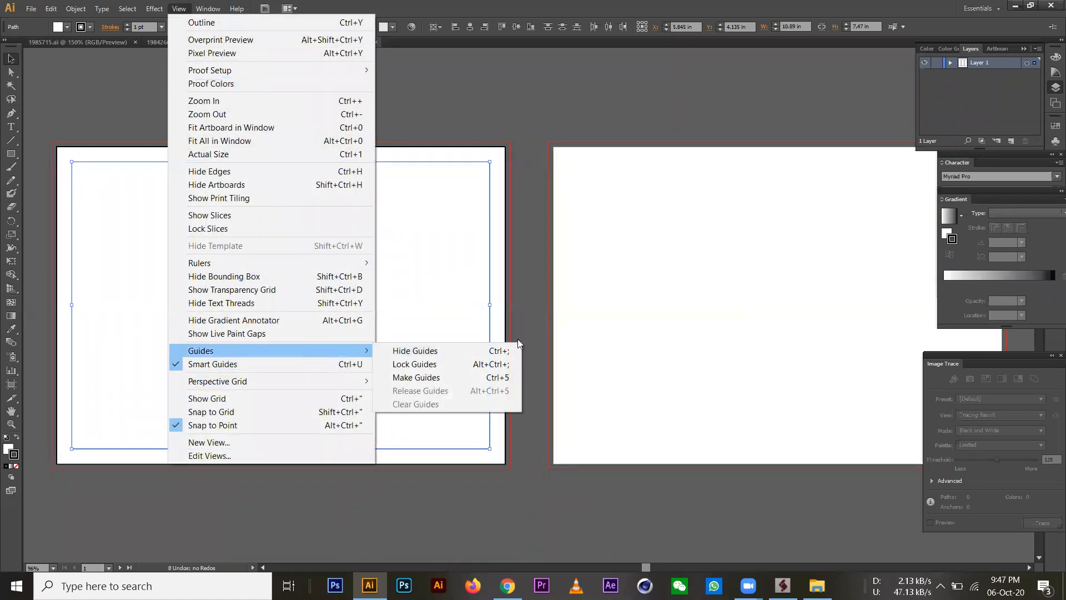
pyautogui.click(509, 379)
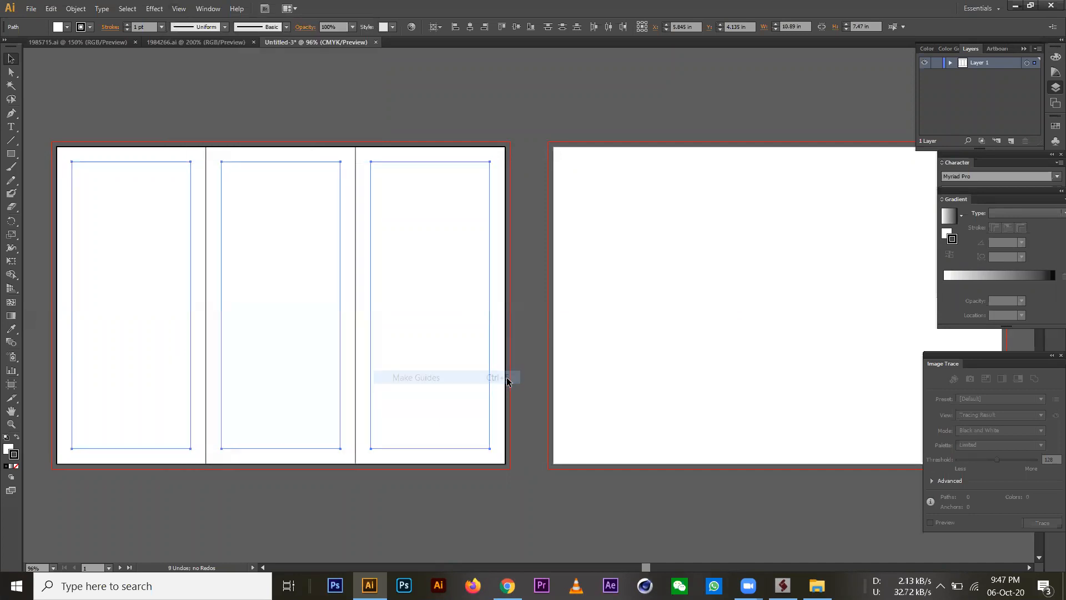
pyautogui.click(263, 111)
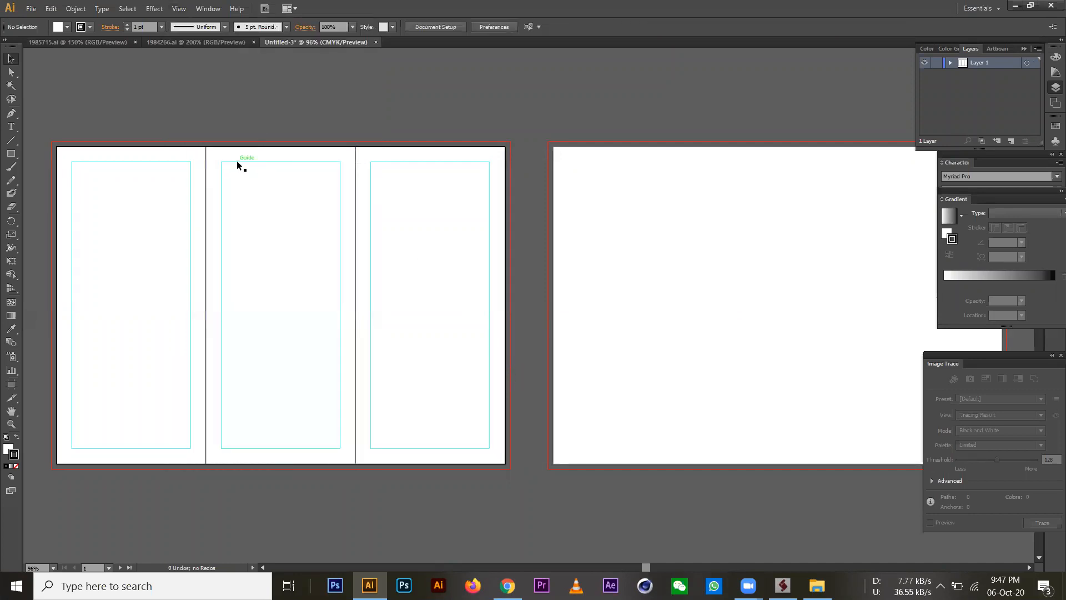
# Shift the middle panel's margin guide off its position and undo the move.
pyautogui.click(237, 161)
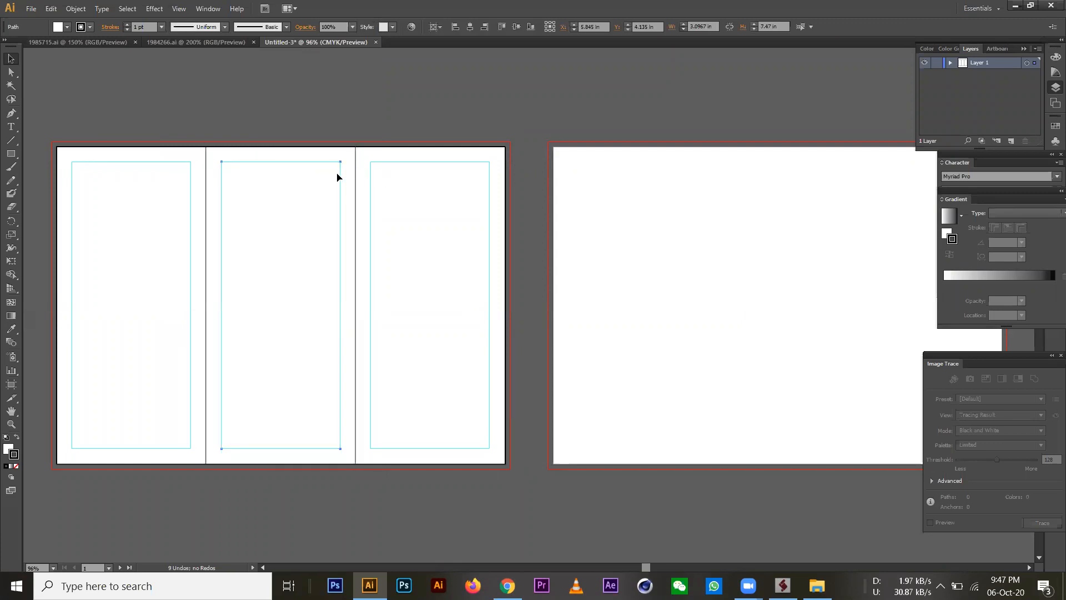
pyautogui.moveTo(341, 178); pyautogui.dragTo(364, 201)
pyautogui.hotkey('ctrl', 'z')
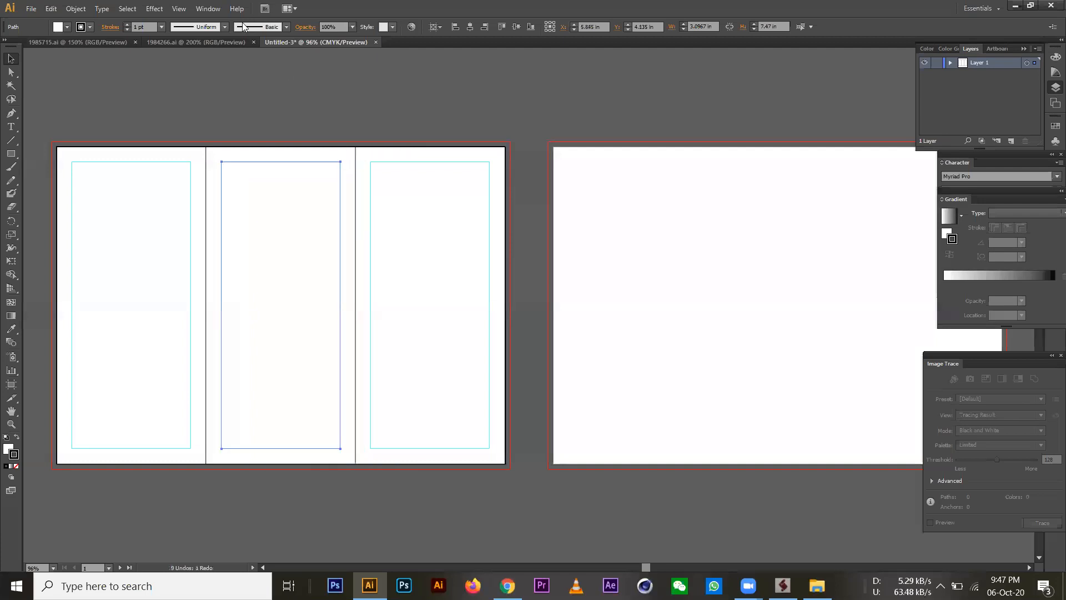
# Lock the guides.
pyautogui.click(179, 8)
pyautogui.moveTo(264, 350)
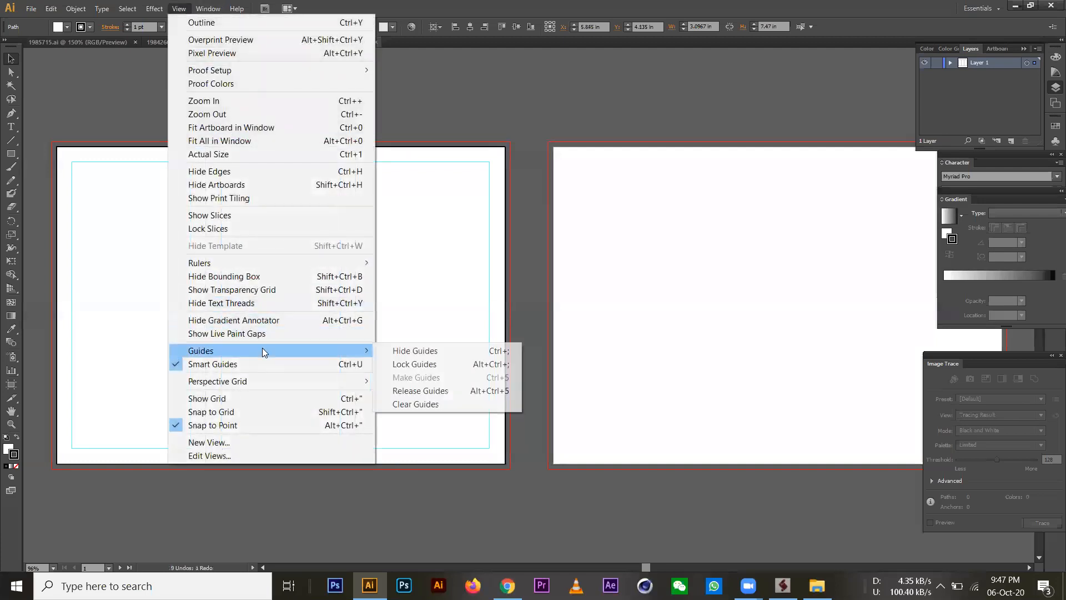
pyautogui.click(415, 364)
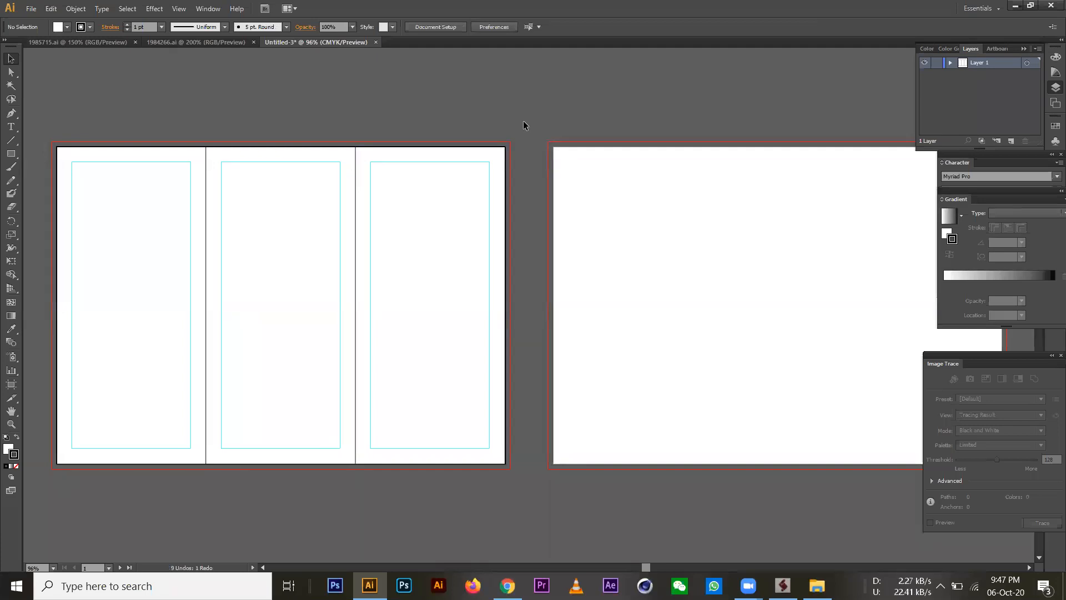
# Unlock the guides and copy the first artboard's three panels with their margin guides onto the second artboard, fitted to its edges.
pyautogui.click(179, 9)
pyautogui.moveTo(274, 351)
pyautogui.click(488, 364)
pyautogui.moveTo(527, 109); pyautogui.dragTo(46, 504)
pyautogui.moveTo(82, 160); pyautogui.dragTo(182, 104)
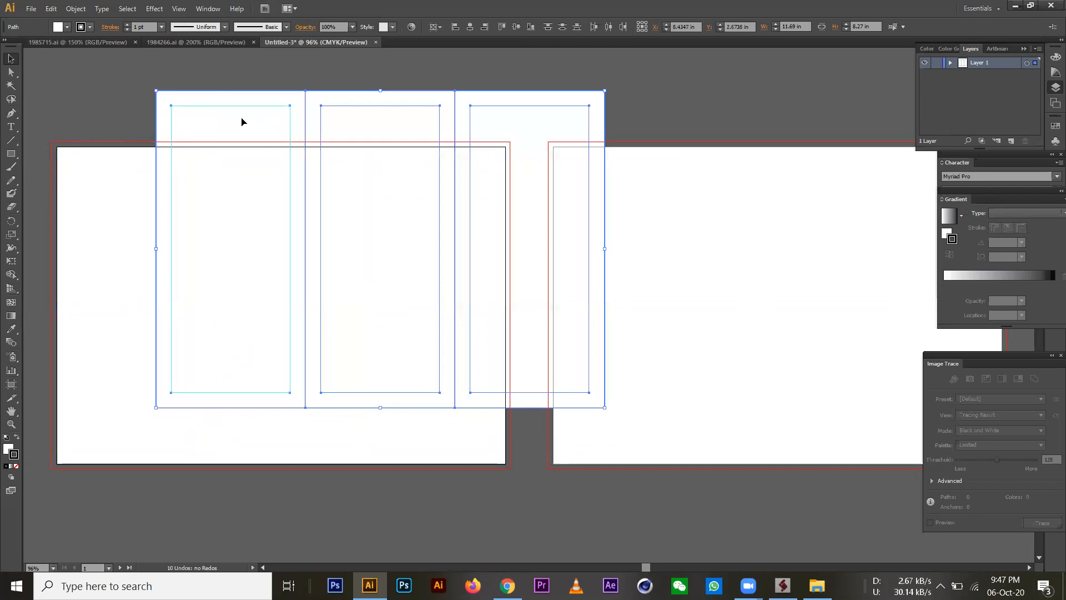
pyautogui.hotkey('ctrl', 'z')
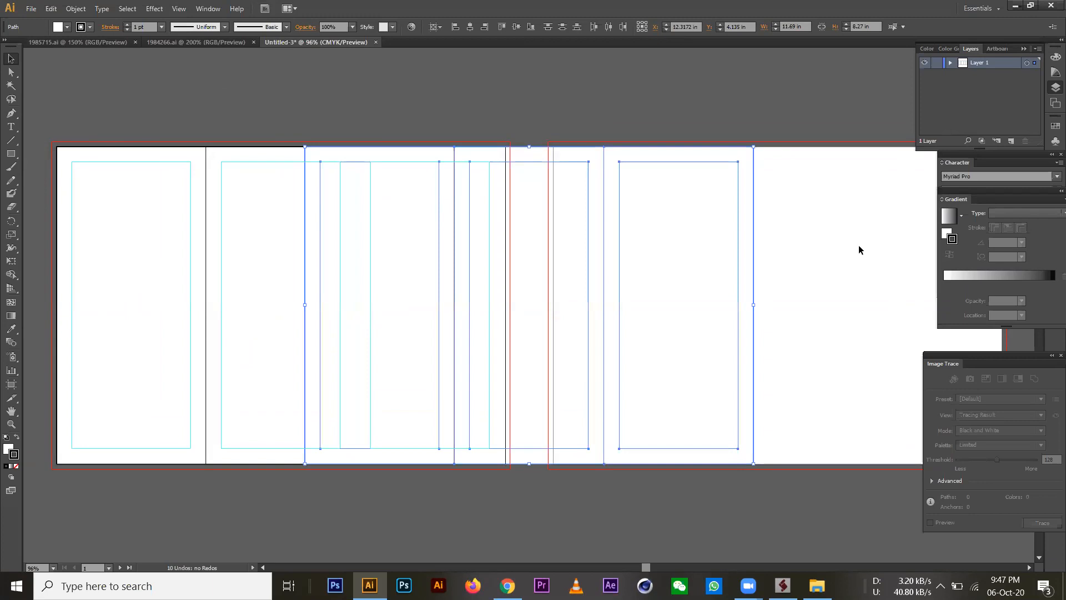
pyautogui.moveTo(538, 160); pyautogui.dragTo(790, 181)
pyautogui.moveTo(567, 181); pyautogui.dragTo(563, 159)
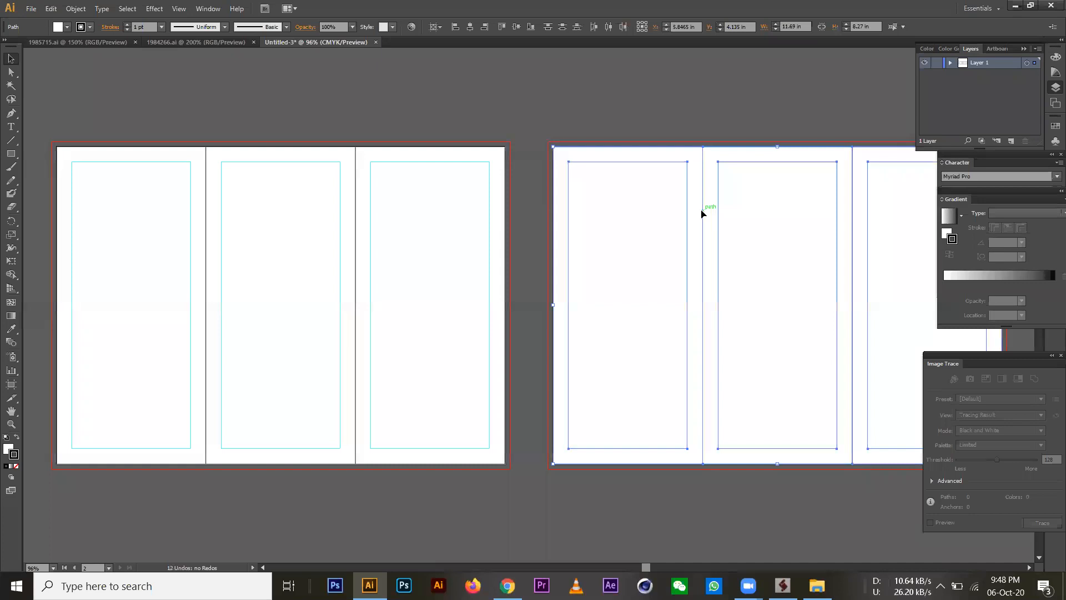
pyautogui.click(597, 105)
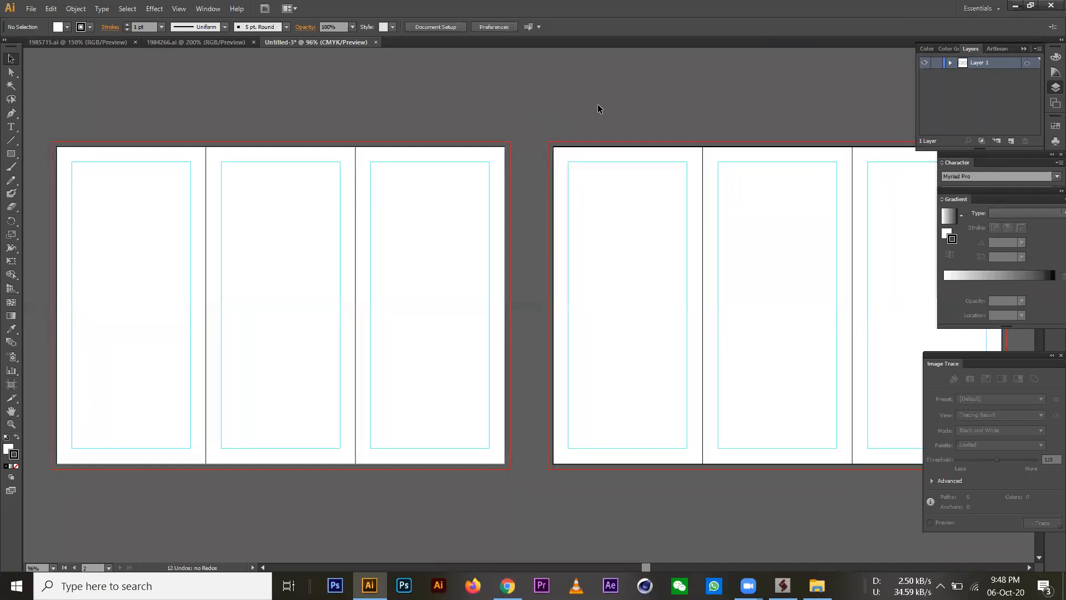
# Lock the guides on both artboards.
pyautogui.click(179, 8)
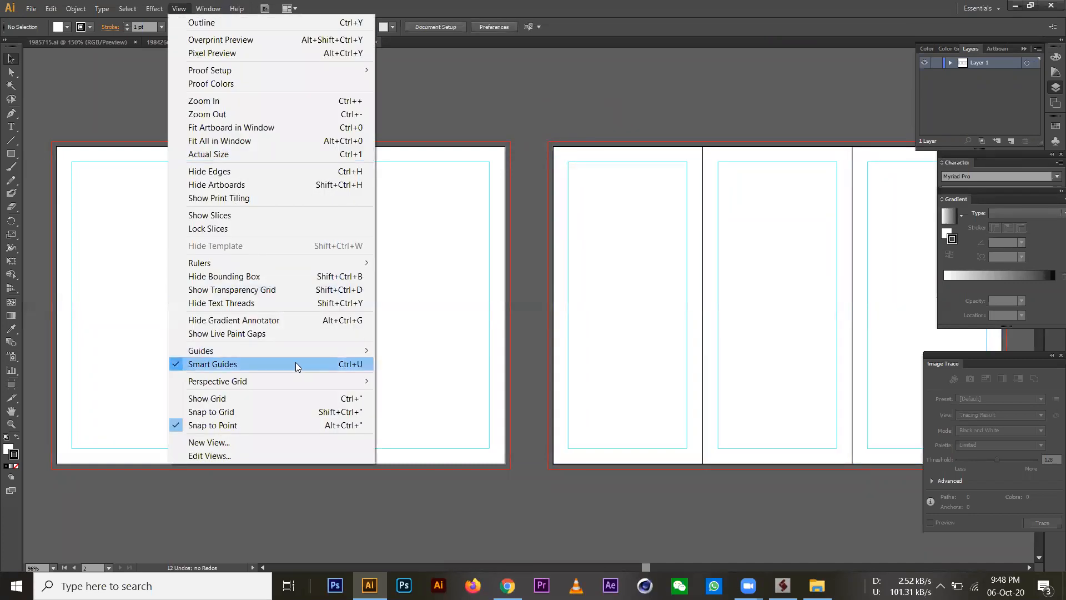
pyautogui.moveTo(288, 355)
pyautogui.click(429, 363)
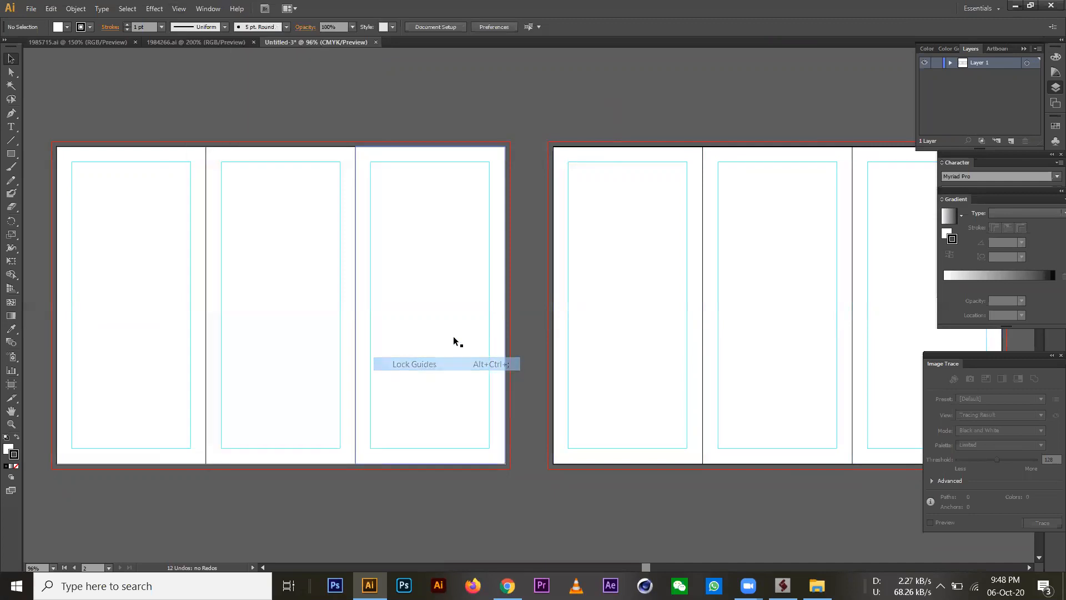
# Try moving the first panel on the second artboard to test the locked guides, and undo the test moves.
pyautogui.moveTo(662, 114); pyautogui.dragTo(315, 323)
pyautogui.click(668, 124)
pyautogui.moveTo(631, 190)
pyautogui.mouseDown()
pyautogui.moveTo(526, 181)
pyautogui.moveTo(620, 121)
pyautogui.moveTo(638, 191)
pyautogui.mouseUp()
pyautogui.hotkey('ctrl', 'z')
pyautogui.hotkey('ctrl', 'z')
pyautogui.hotkey('ctrl', 'z')
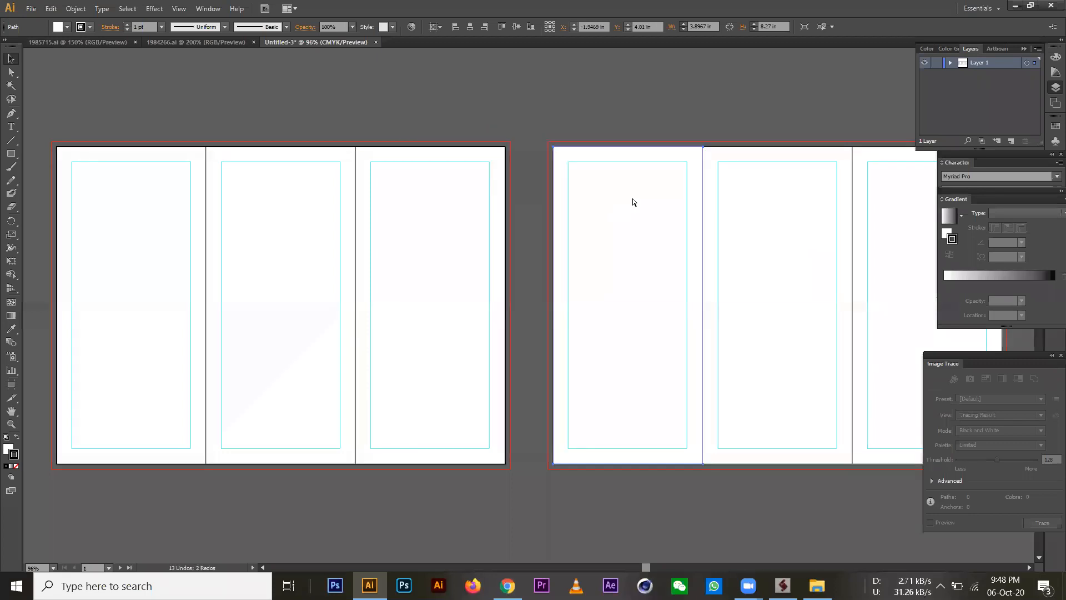
# Select all panels on both artboards and set their stroke to None.
pyautogui.hotkey('ctrl', 'a')
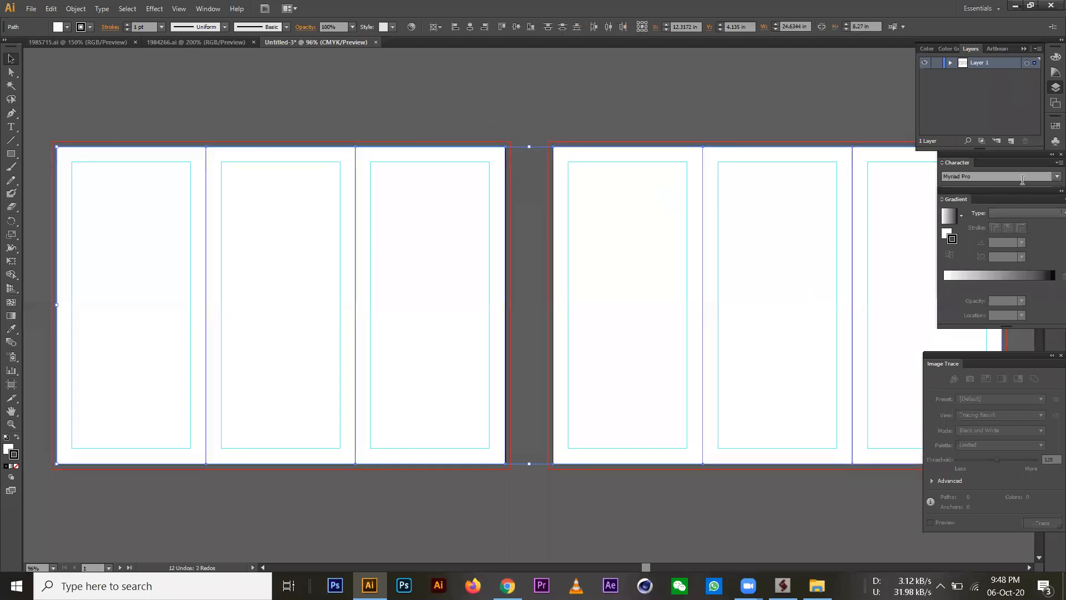
pyautogui.click(207, 8)
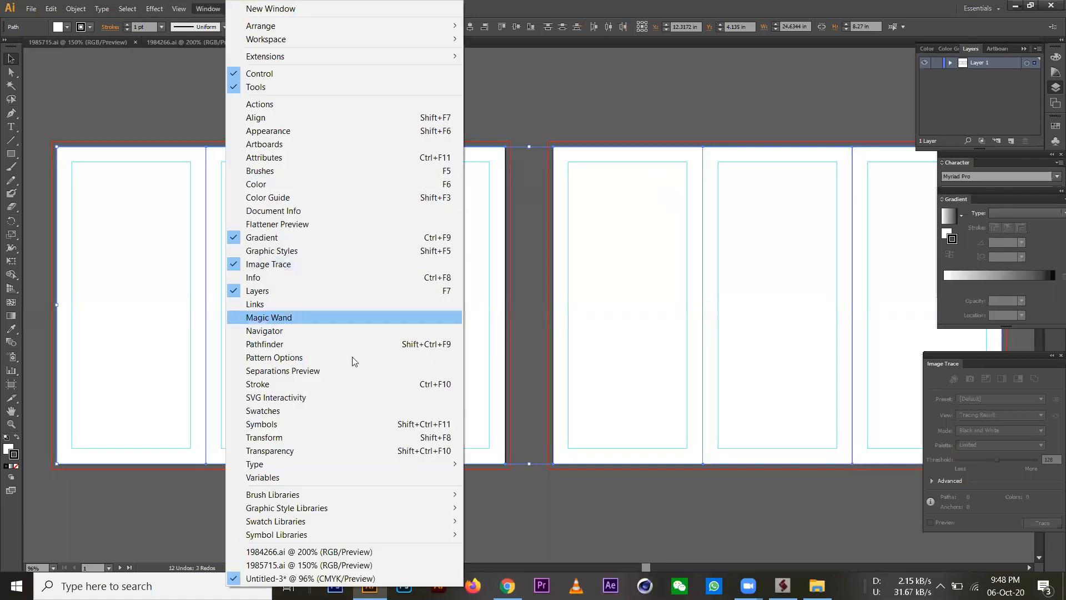
pyautogui.click(298, 183)
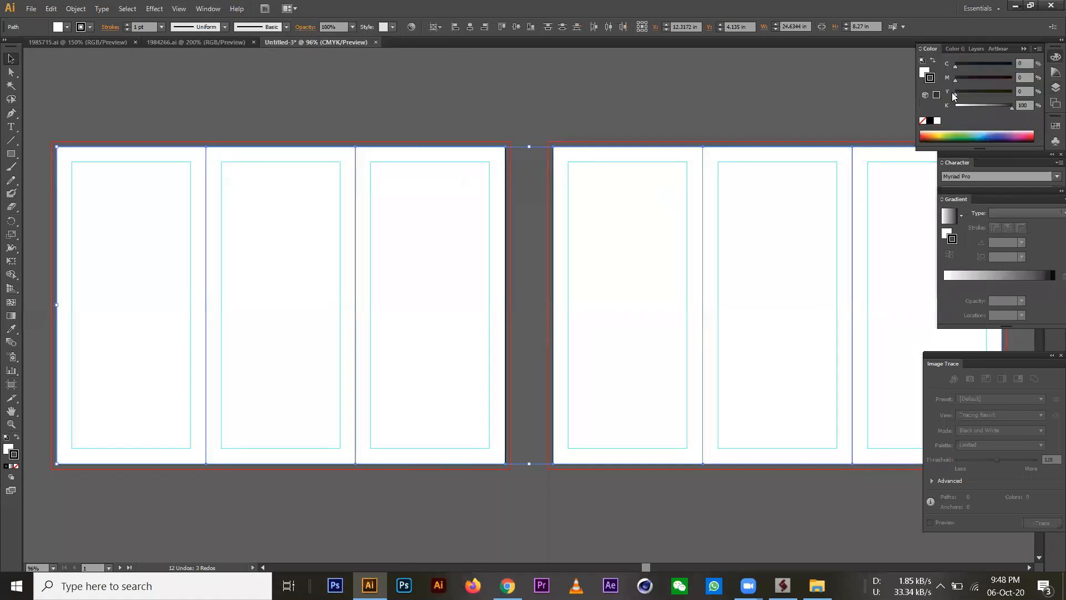
pyautogui.click(923, 121)
# Preview a pink fill with 48% magenta on all panels, return magenta to 0, and deselect the panels.
pyautogui.click(925, 72)
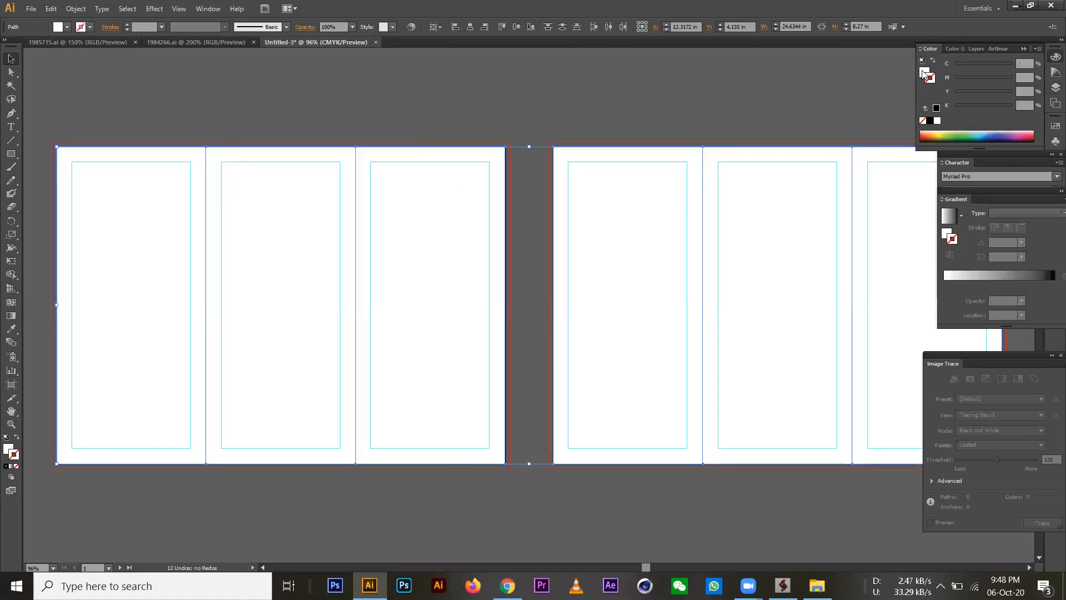
pyautogui.click(983, 78)
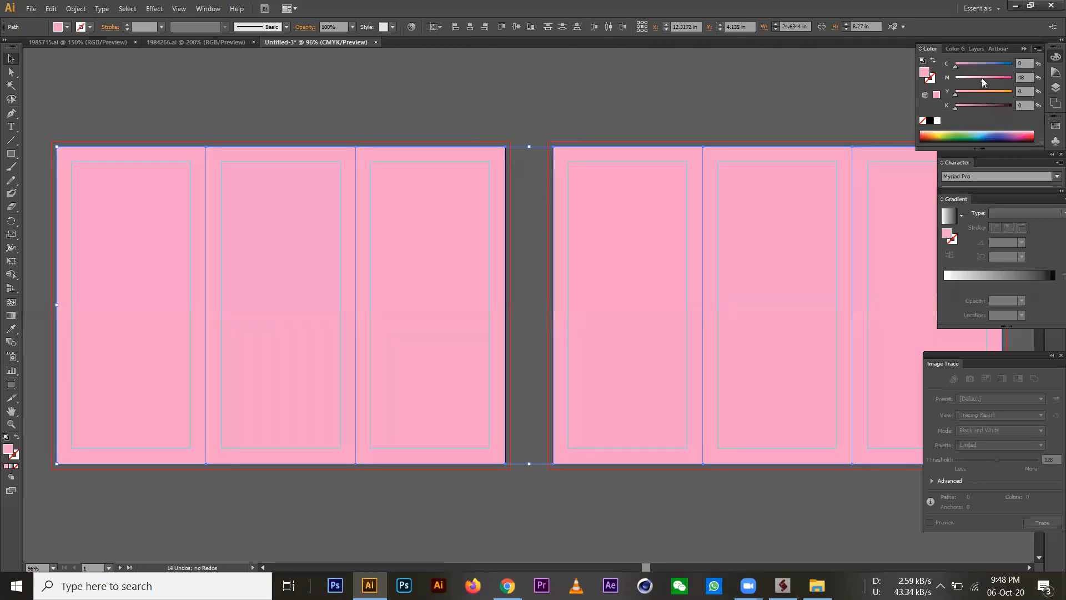
pyautogui.moveTo(984, 77); pyautogui.dragTo(955, 78)
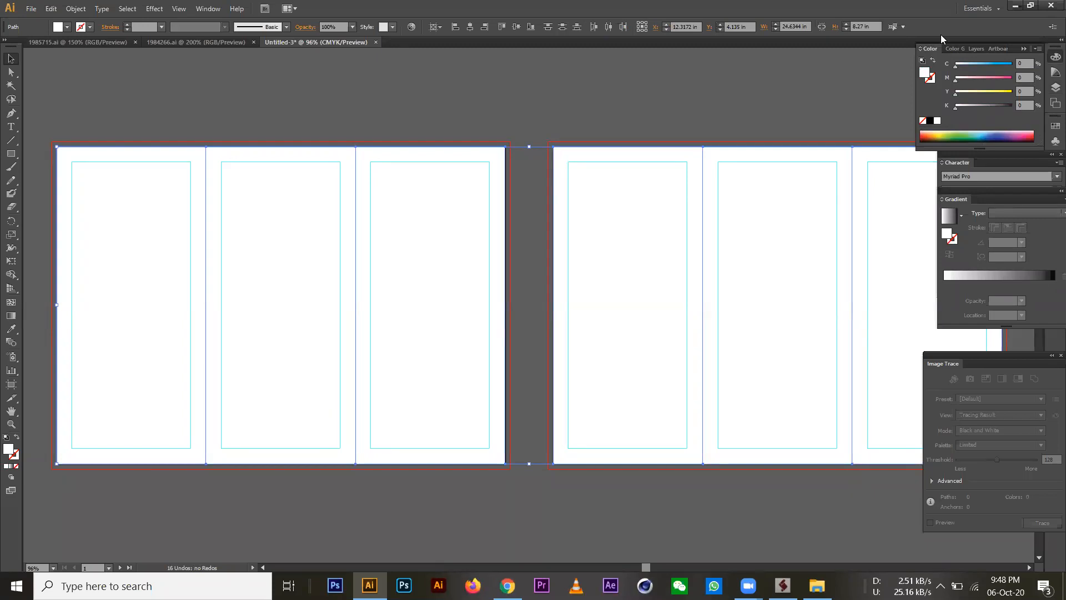
pyautogui.click(109, 98)
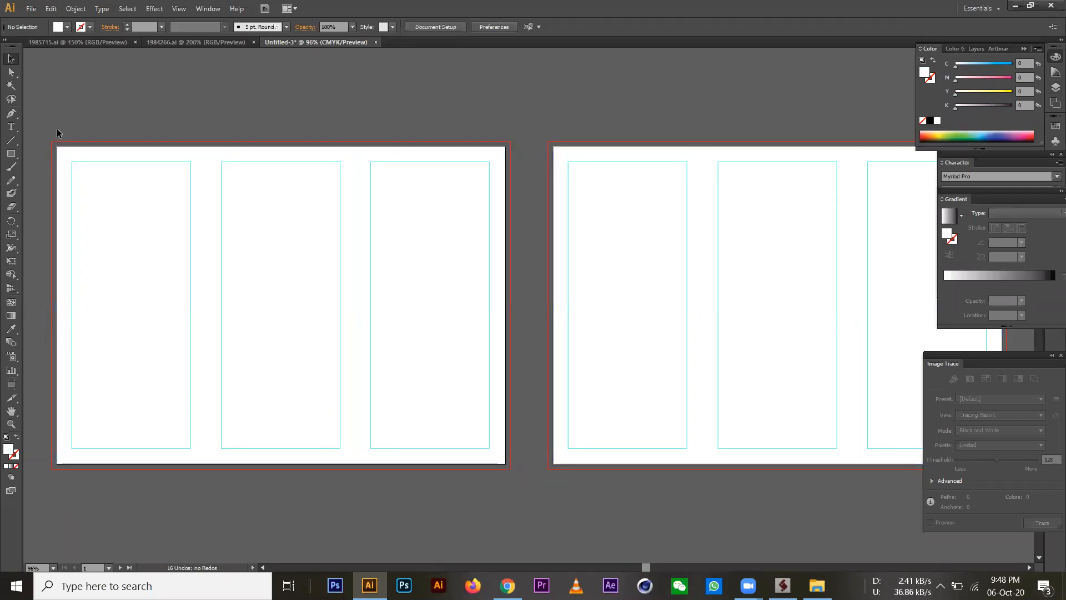
# Draw a colour swatch rectangle about 0.96 × 0.74 in above the first artboard and fill it with C 50, M 100, Y 0, K 0.
pyautogui.click(11, 154)
pyautogui.moveTo(303, 83); pyautogui.dragTo(340, 111)
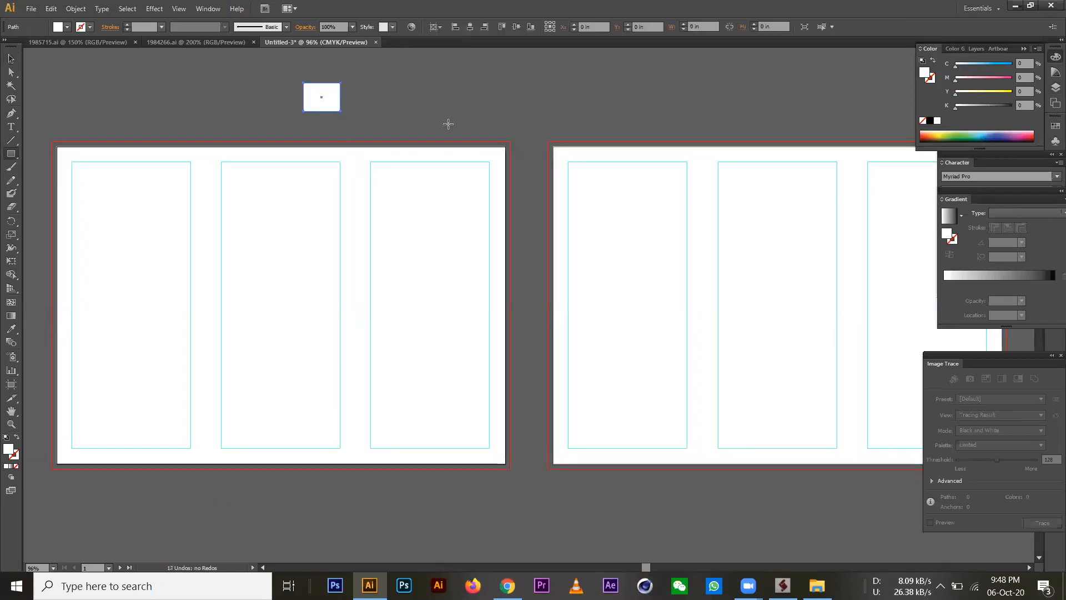
pyautogui.moveTo(1010, 76); pyautogui.dragTo(984, 67)
pyautogui.click(989, 63)
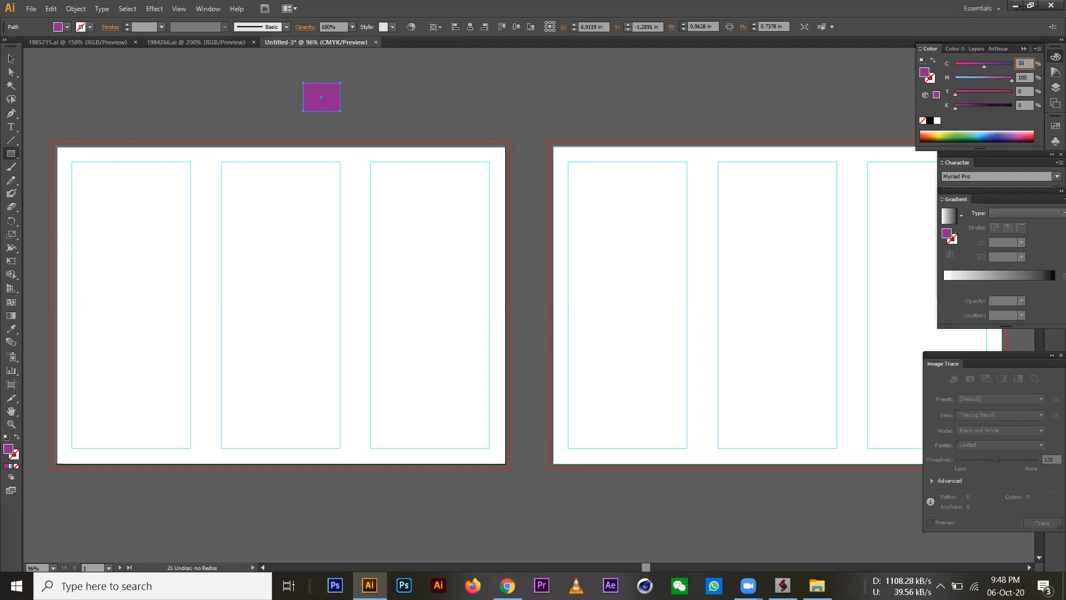
# Add a matching swatch beside the purple one, fill it blue with C 100, M 60, and duplicate the pair into a row of four.
pyautogui.moveTo(356, 82); pyautogui.dragTo(394, 110)
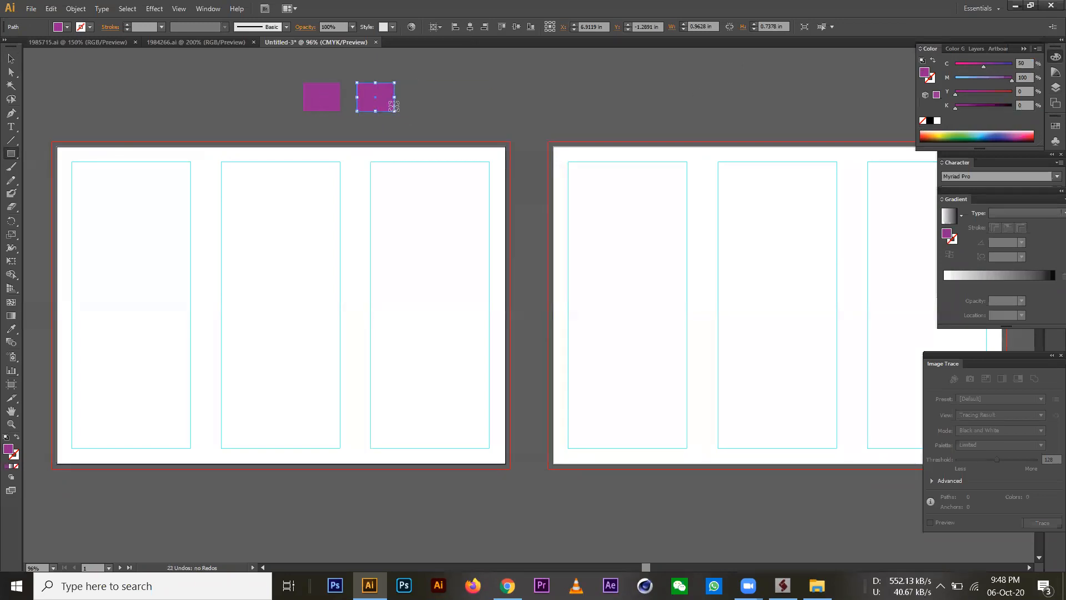
pyautogui.write('100')
pyautogui.press('Tab')
pyautogui.write('60')
pyautogui.press('Return')
pyautogui.click(444, 89)
pyautogui.moveTo(400, 99); pyautogui.dragTo(371, 109)
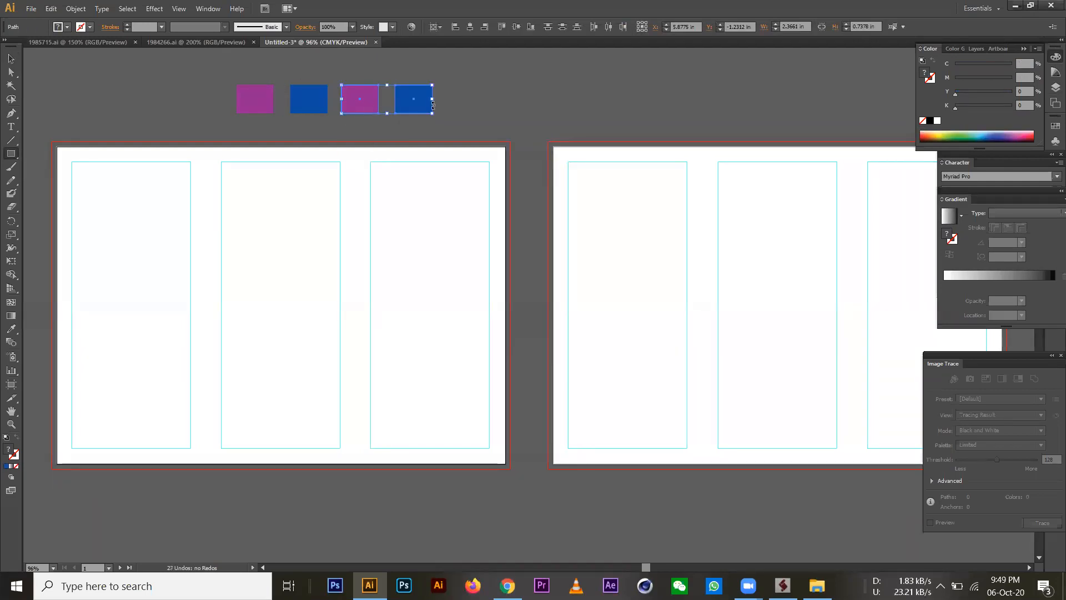
# Recolour the third swatch orange with C 0, M 50, Y 100, K 0.
pyautogui.click(413, 100)
pyautogui.click(360, 100)
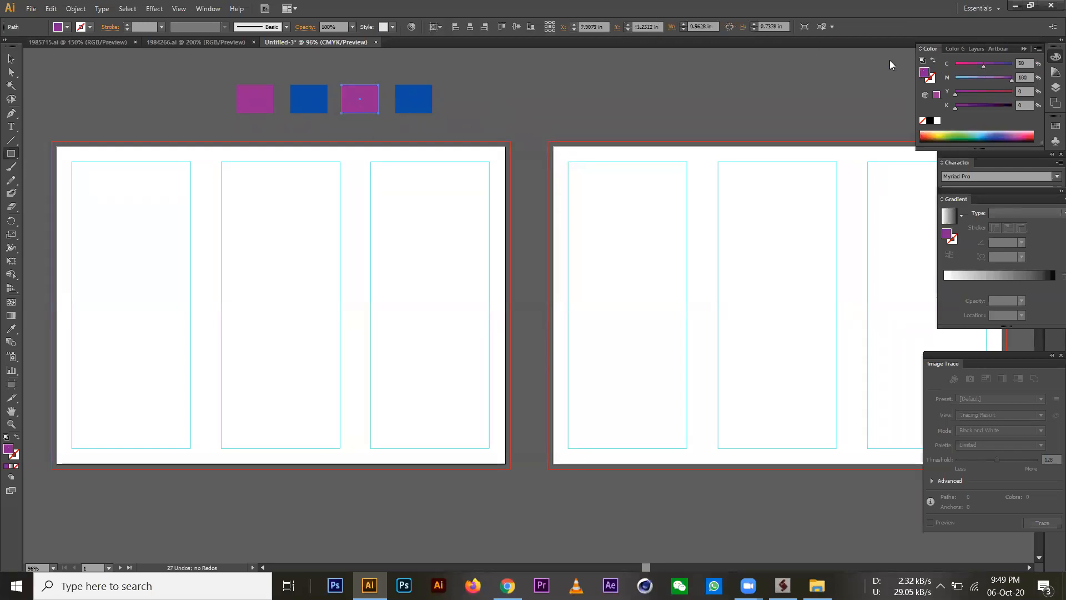
pyautogui.click(983, 78)
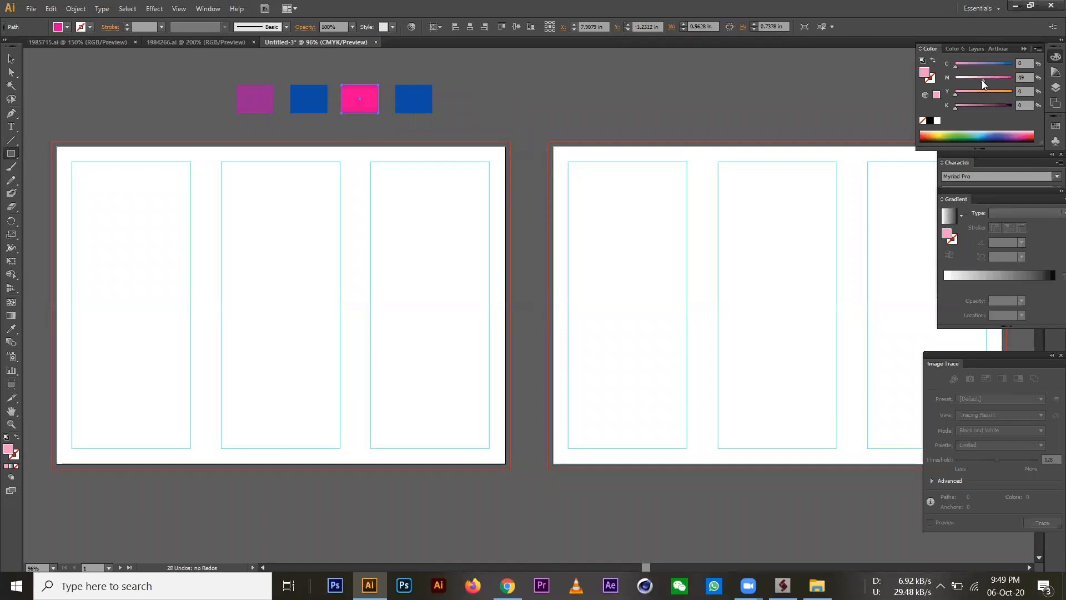
pyautogui.moveTo(982, 81); pyautogui.dragTo(984, 84)
pyautogui.click(1010, 93)
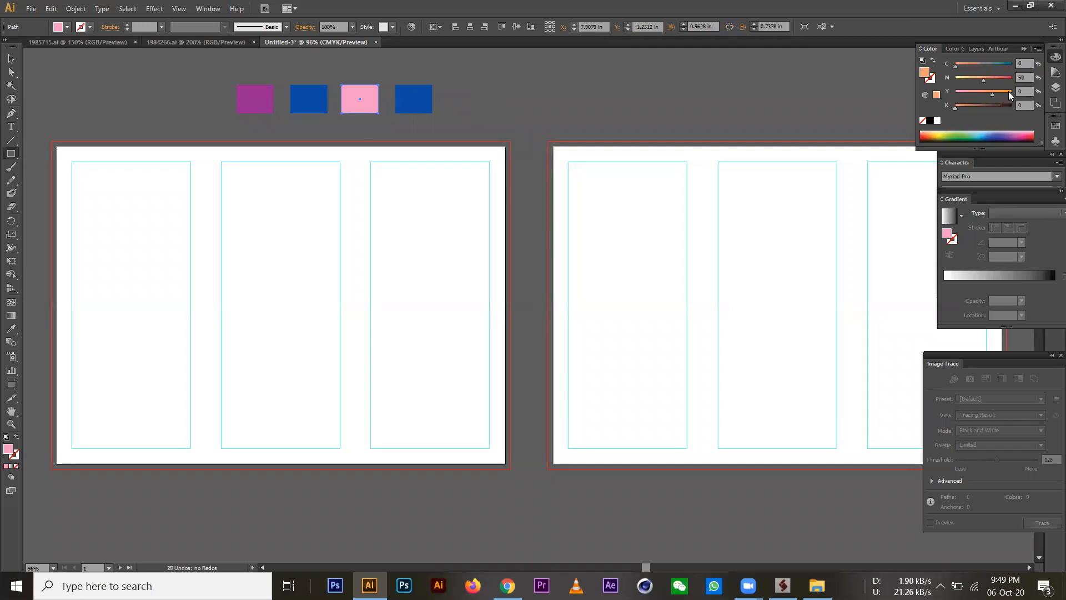
# Recolour the fourth swatch yellow with C 0, M 0, Y 100, K 0, and select all four swatches.
pyautogui.click(424, 99)
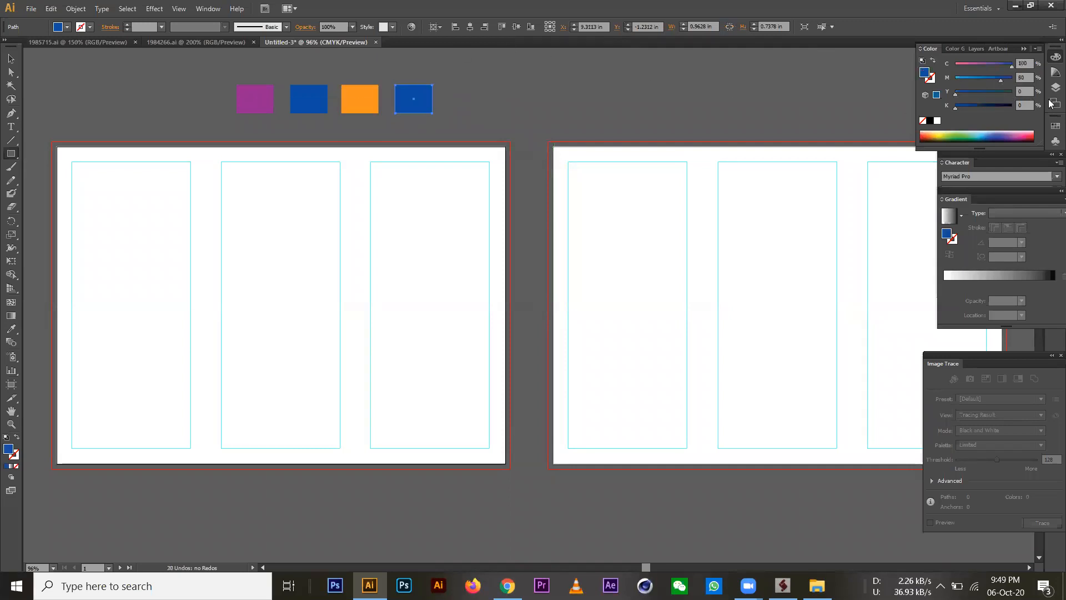
pyautogui.moveTo(1002, 92); pyautogui.dragTo(1039, 90)
pyautogui.moveTo(975, 64); pyautogui.dragTo(890, 77)
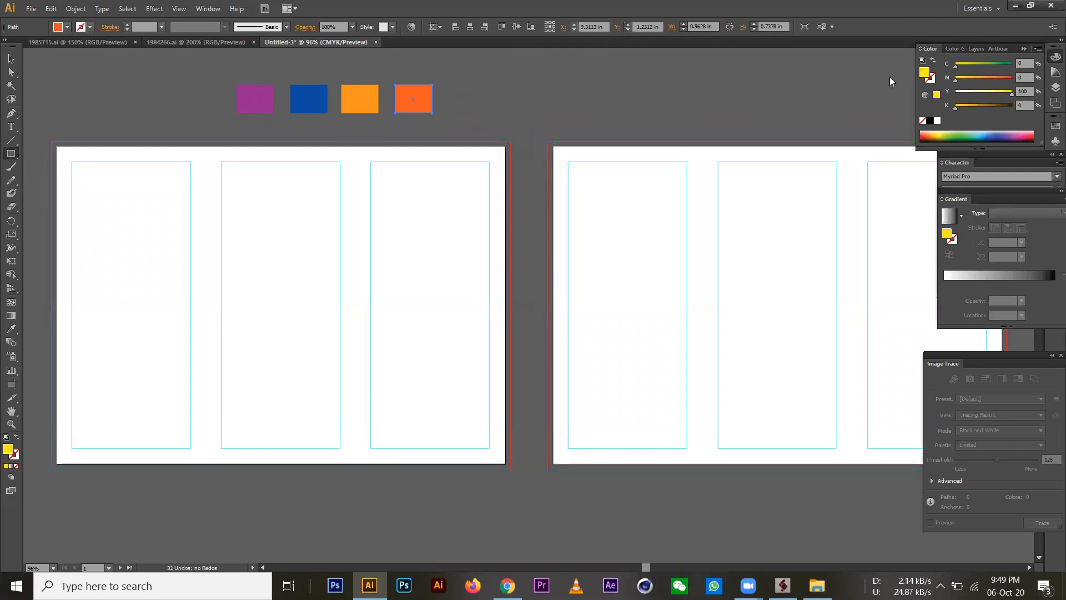
pyautogui.click(10, 58)
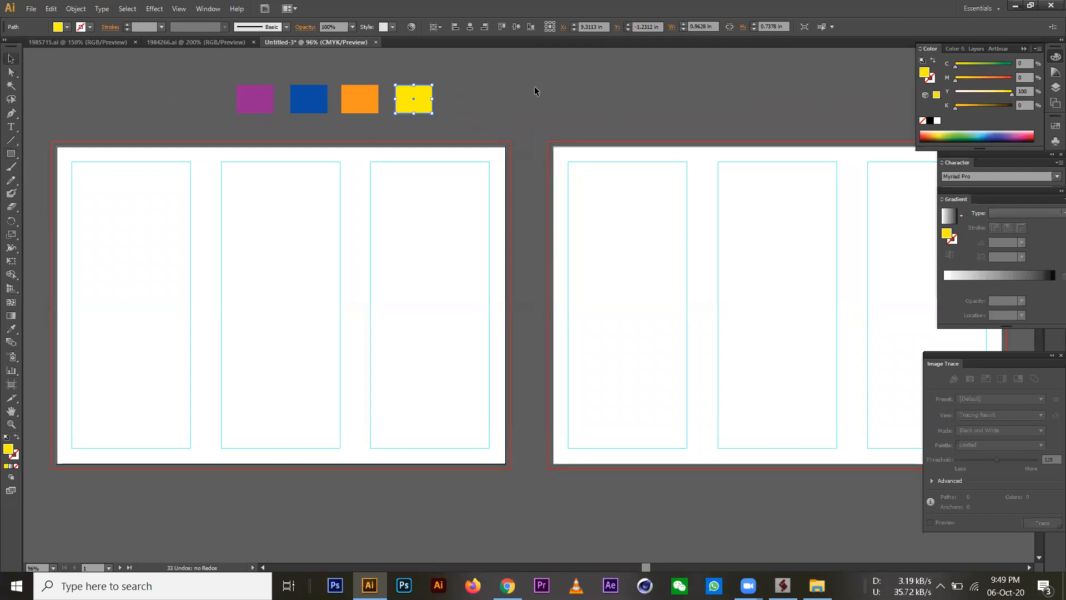
pyautogui.moveTo(537, 90); pyautogui.dragTo(181, 106)
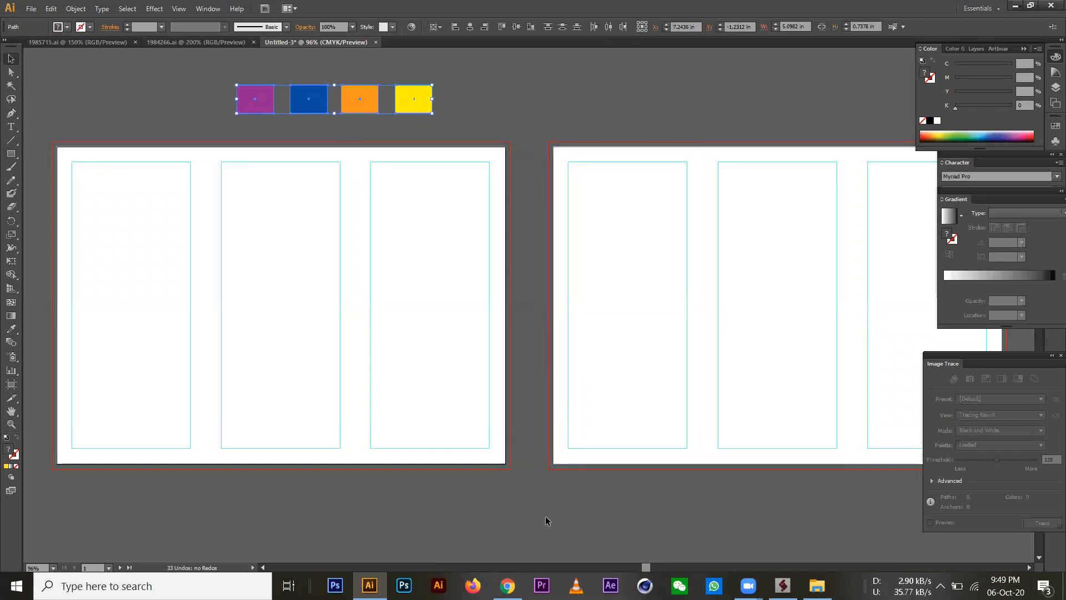
# Switch to Chrome, search Google Images for "Color Wheel", and open the HGTV color wheel picture.
pyautogui.hotkey('alt', 'Tab')
pyautogui.write('Color')
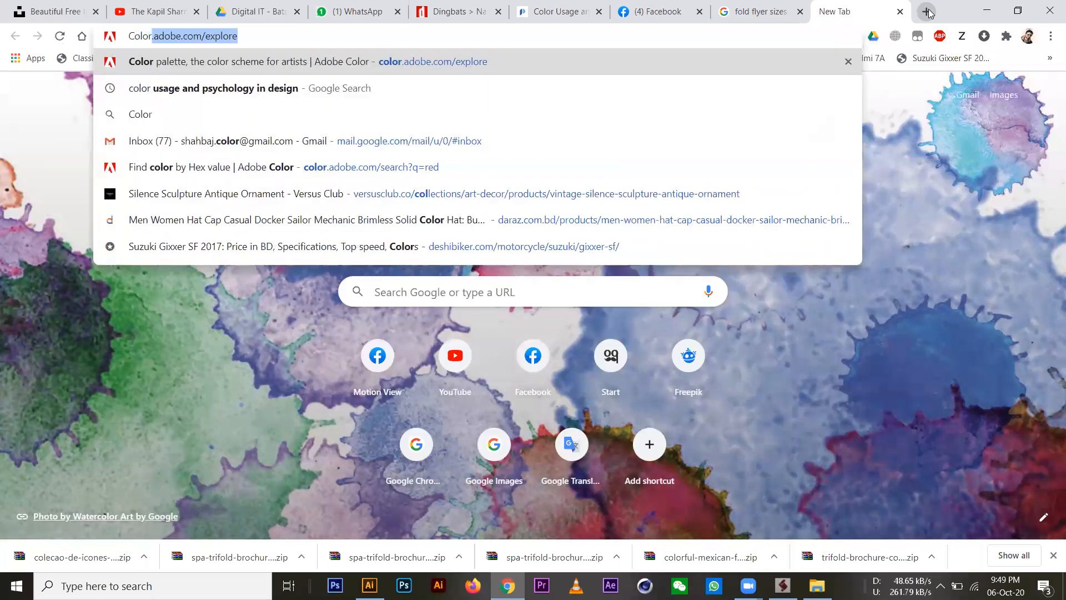
pyautogui.write(' Wheel')
pyautogui.press('Return')
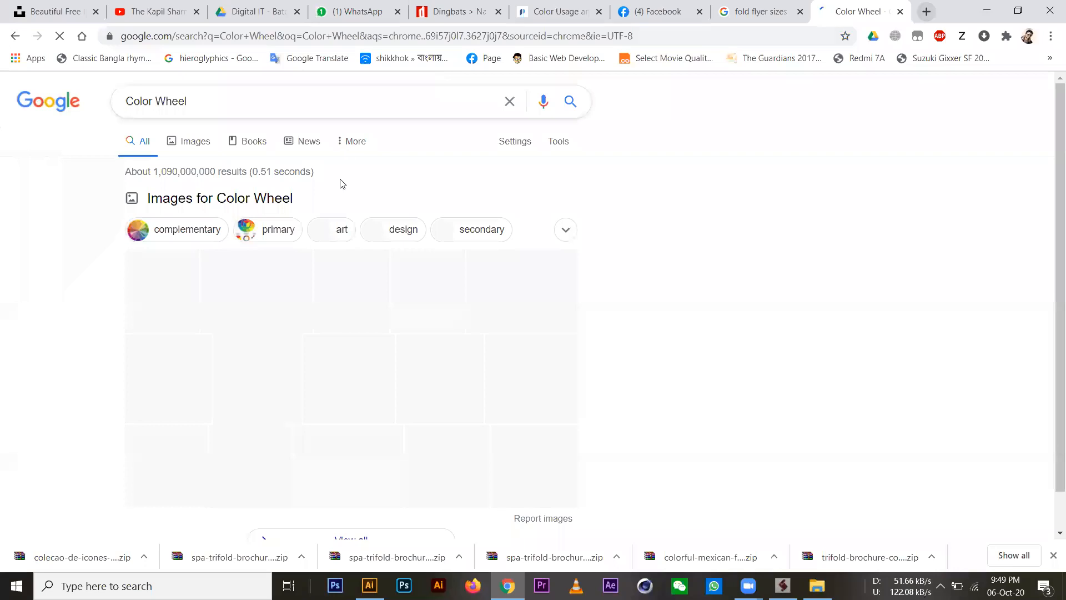
pyautogui.click(195, 141)
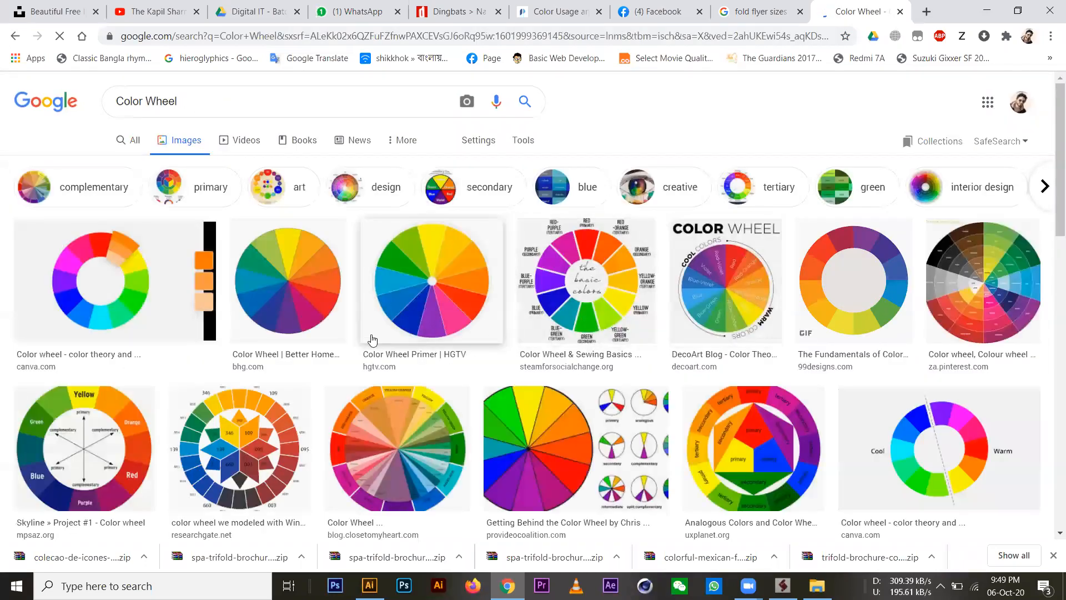
pyautogui.click(423, 292)
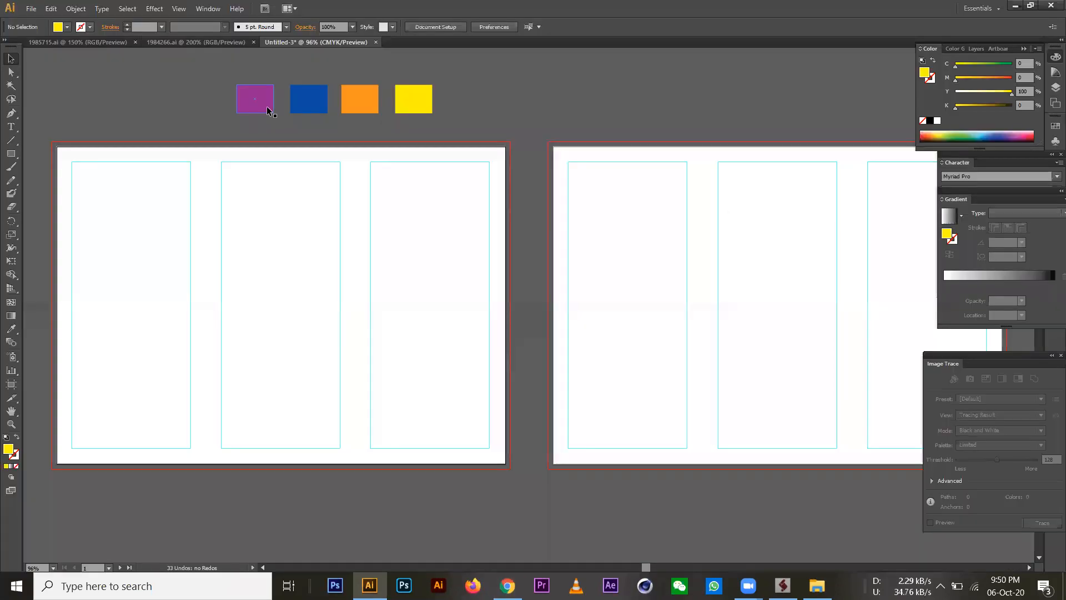
# Try moving the blue and orange swatches up out of the row in Illustrator, undo the move, and deselect.
pyautogui.click(262, 101)
pyautogui.click(309, 99)
pyautogui.moveTo(352, 100); pyautogui.dragTo(354, 71)
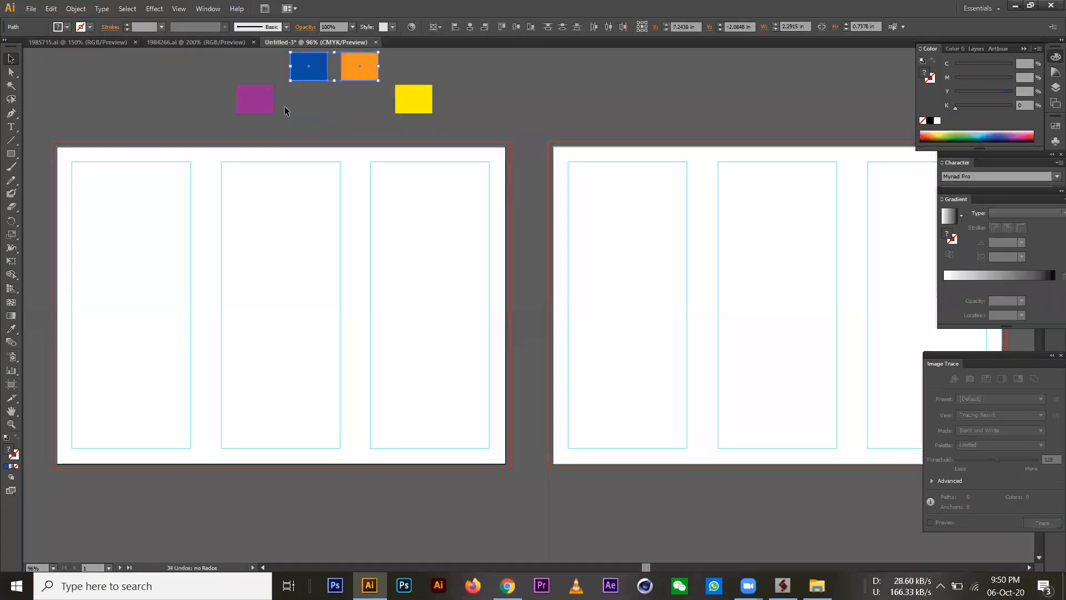
pyautogui.hotkey('ctrl', 'z')
pyautogui.click(531, 102)
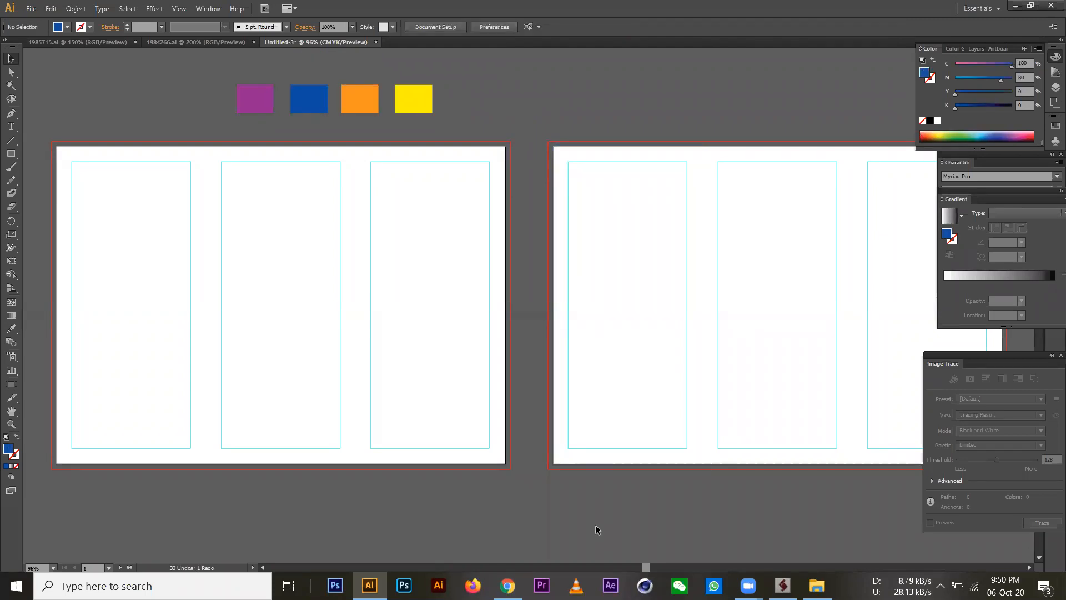
# Switch to Chrome, view the next color wheel image with the basic colors, and return to Illustrator.
pyautogui.hotkey('alt', 'Tab')
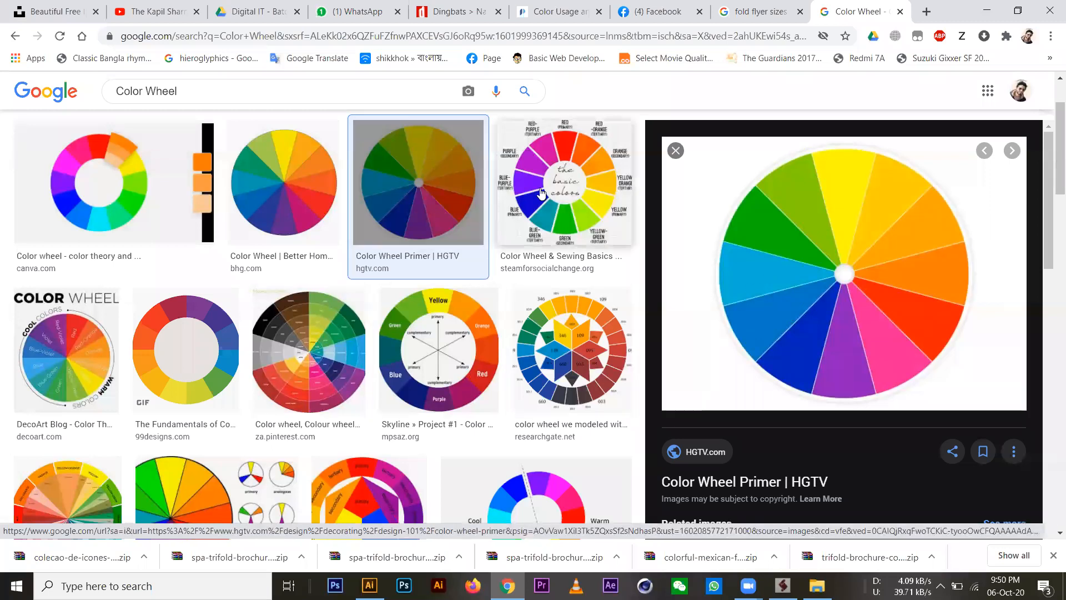
pyautogui.click(1011, 151)
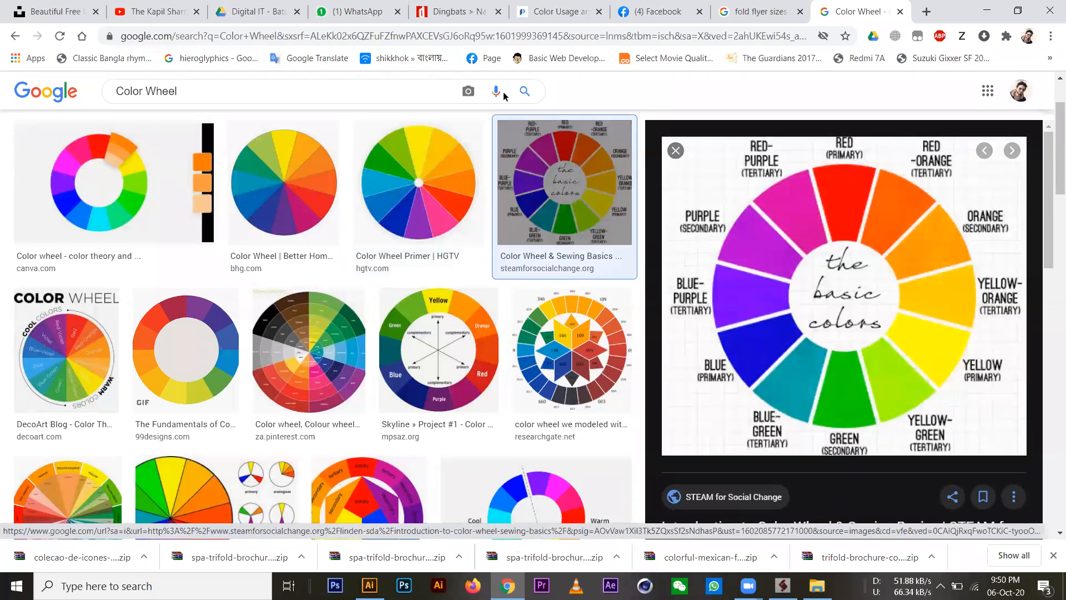
pyautogui.hotkey('alt', 'Tab')
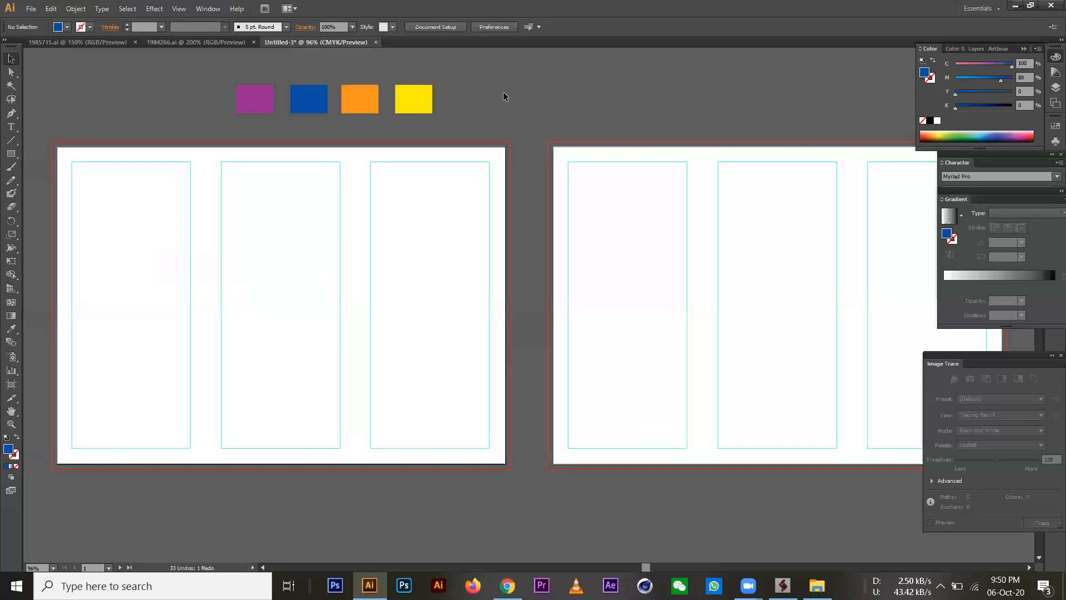
# Fill the first artboard's right panel with the blue swatch's colour and its middle panel with the orange one, sampling with the Eyedropper.
pyautogui.click(449, 160)
pyautogui.click(11, 329)
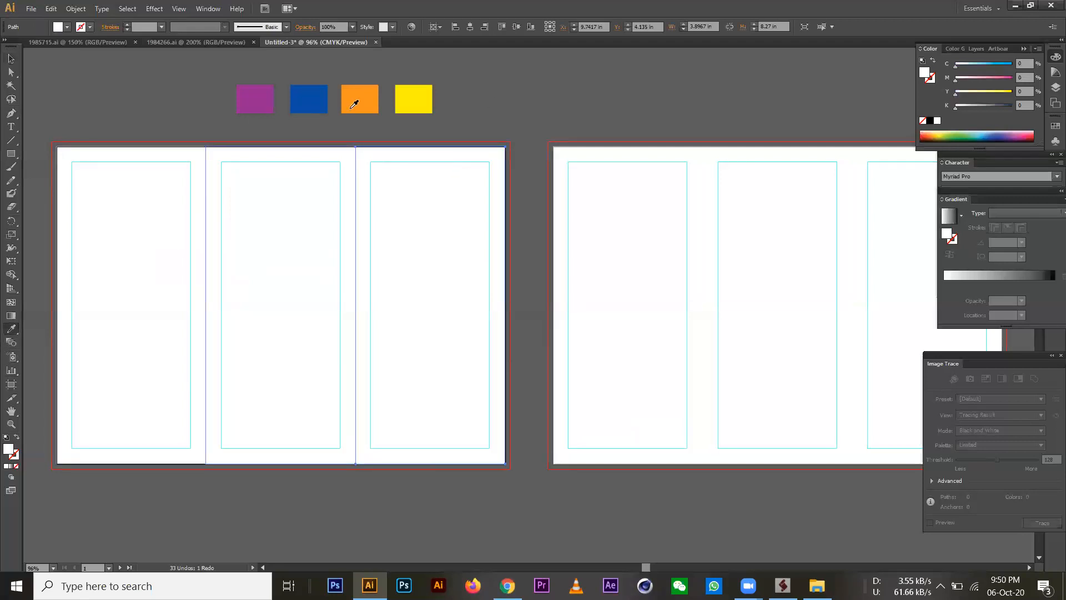
pyautogui.click(308, 98)
pyautogui.click(12, 61)
pyautogui.click(334, 172)
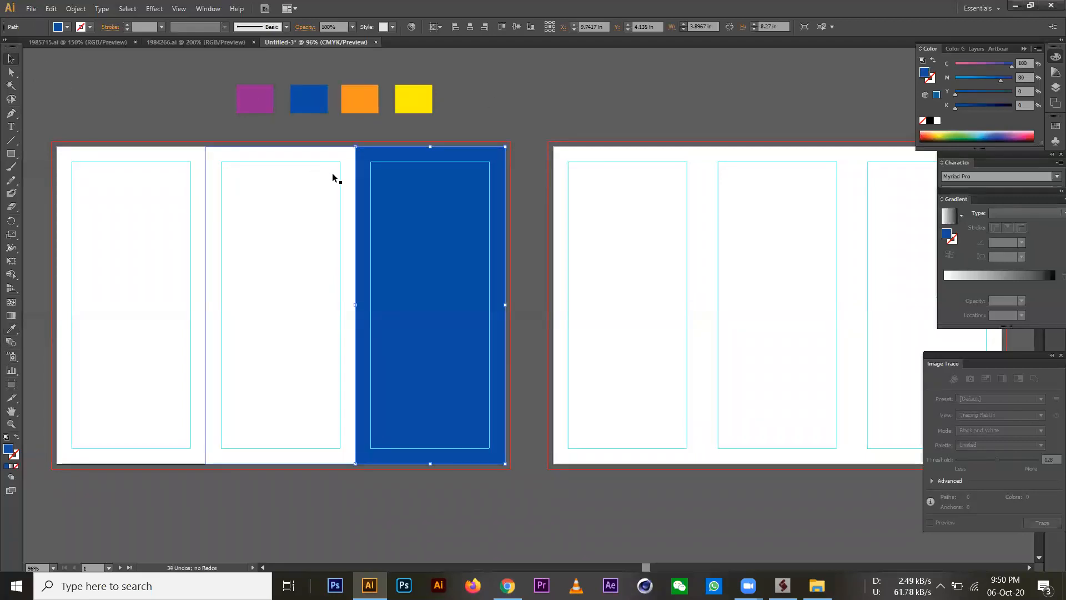
pyautogui.click(11, 328)
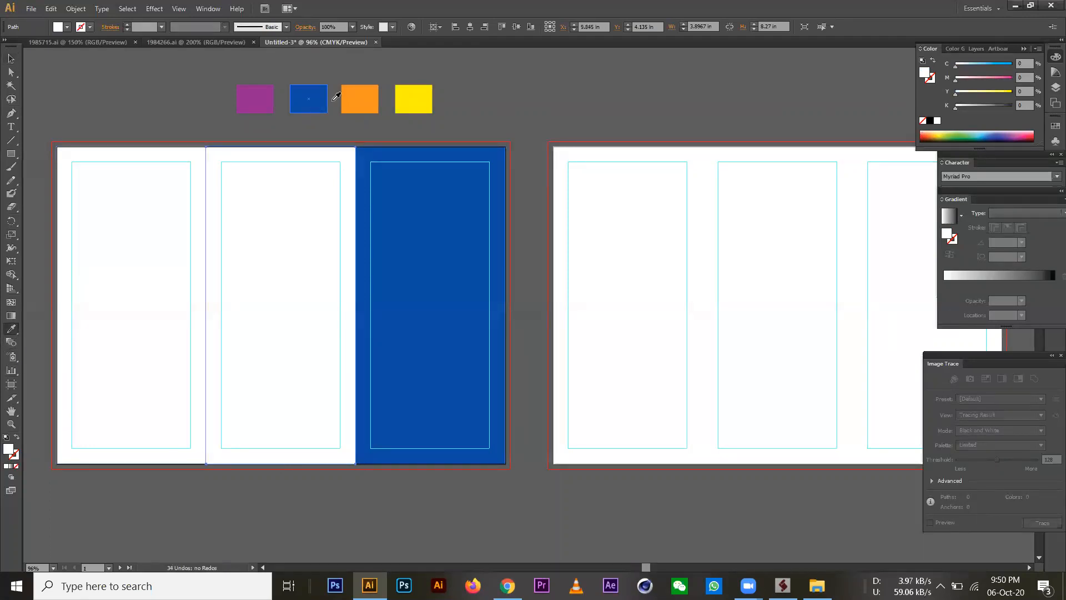
pyautogui.click(359, 99)
pyautogui.click(12, 60)
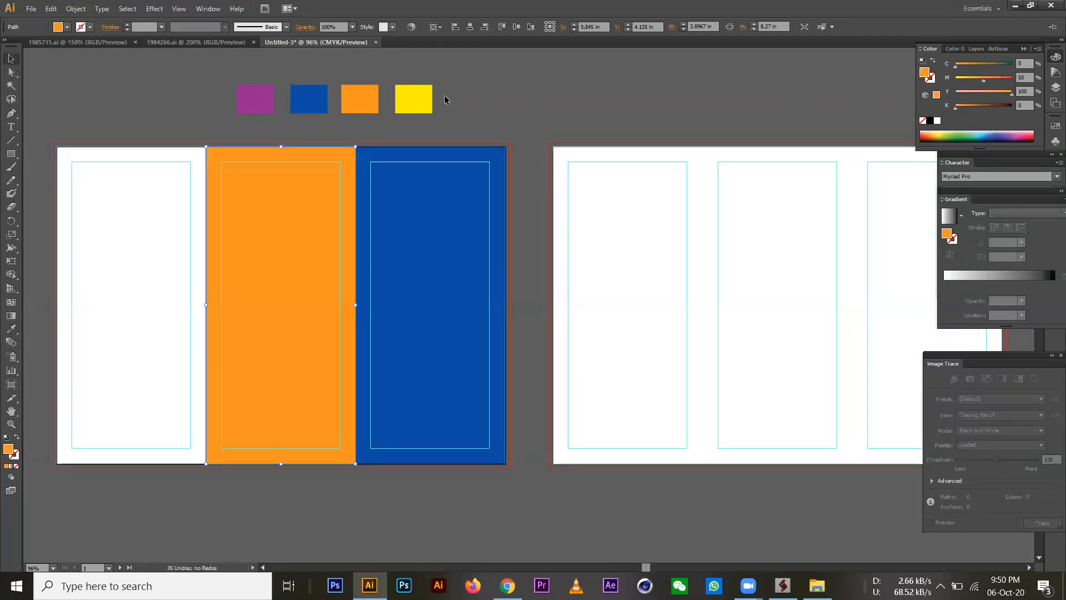
# Fill the first artboard's left panel with the yellow swatch's colour and deselect it.
pyautogui.click(185, 161)
pyautogui.click(11, 328)
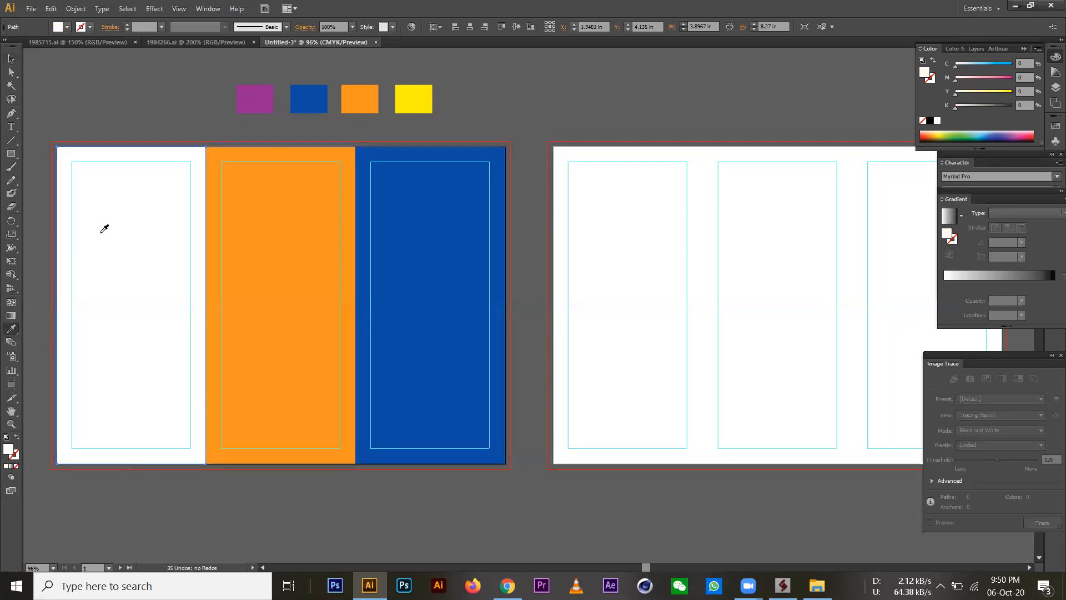
pyautogui.click(413, 98)
pyautogui.click(11, 59)
pyautogui.click(519, 236)
# Fill the second artboard's left panel with the purple swatch's colour and its middle panel with the blue one.
pyautogui.click(581, 222)
pyautogui.click(11, 329)
pyautogui.click(252, 89)
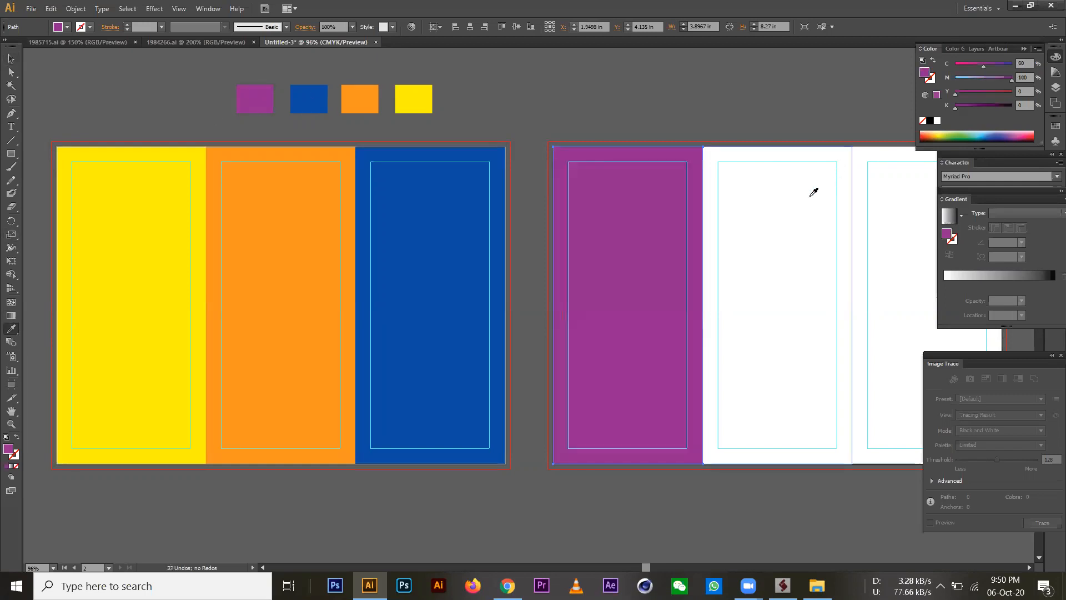
pyautogui.keyDown('ctrl'); pyautogui.click(790, 186); pyautogui.keyUp('ctrl')
pyautogui.click(303, 96)
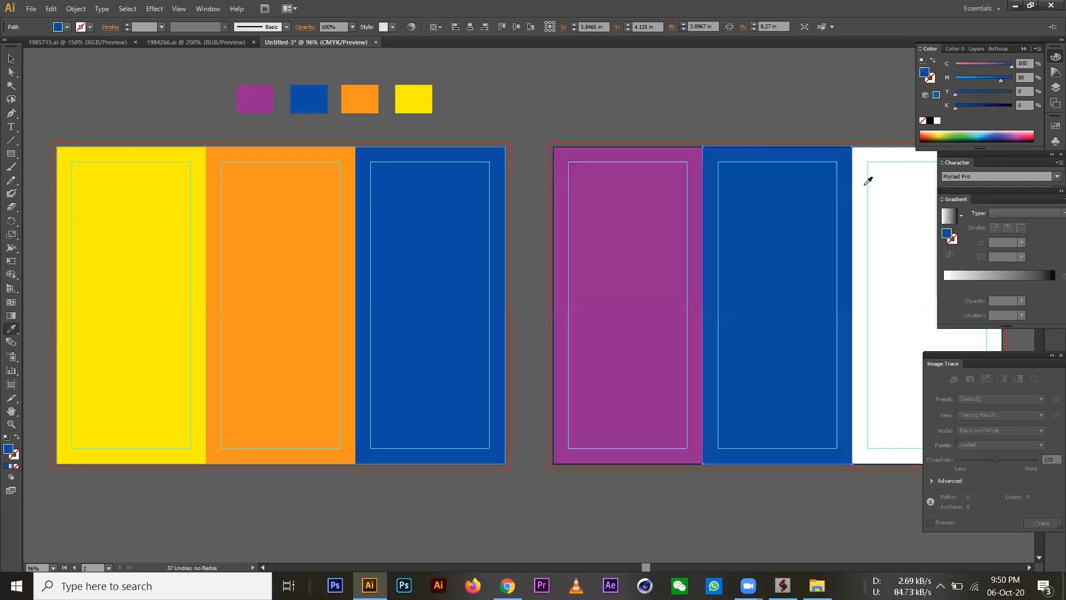
# Fill the second artboard's right panel with the orange swatch's colour, deselect it, and hide the floating panels.
pyautogui.keyDown('ctrl'); pyautogui.click(899, 206); pyautogui.keyUp('ctrl')
pyautogui.click(360, 97)
pyautogui.hotkey('ctrl', 'shift', 'a')
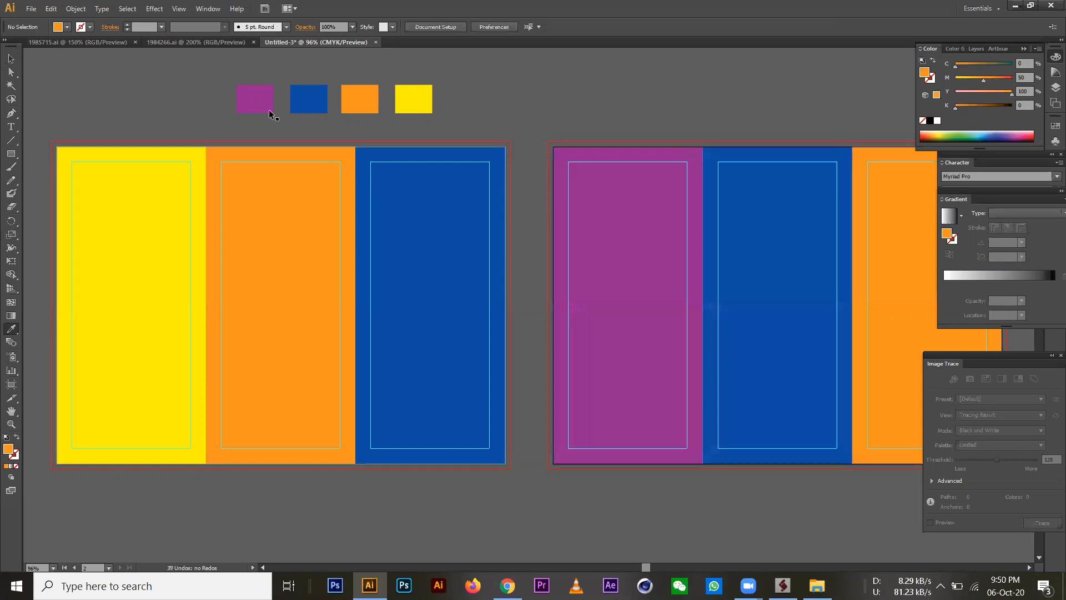
pyautogui.click(10, 58)
pyautogui.press('Tab')
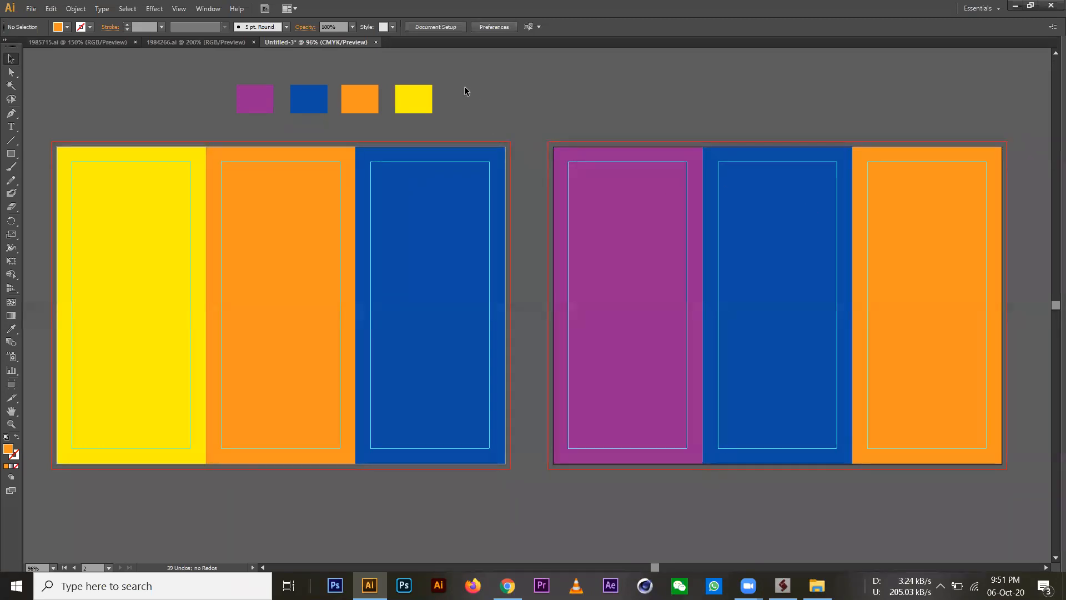
# Move the row of four swatches up to leave more space above the first artboard, and deselect it.
pyautogui.moveTo(465, 86); pyautogui.dragTo(165, 107)
pyautogui.moveTo(302, 103); pyautogui.dragTo(302, 76)
pyautogui.click(496, 121)
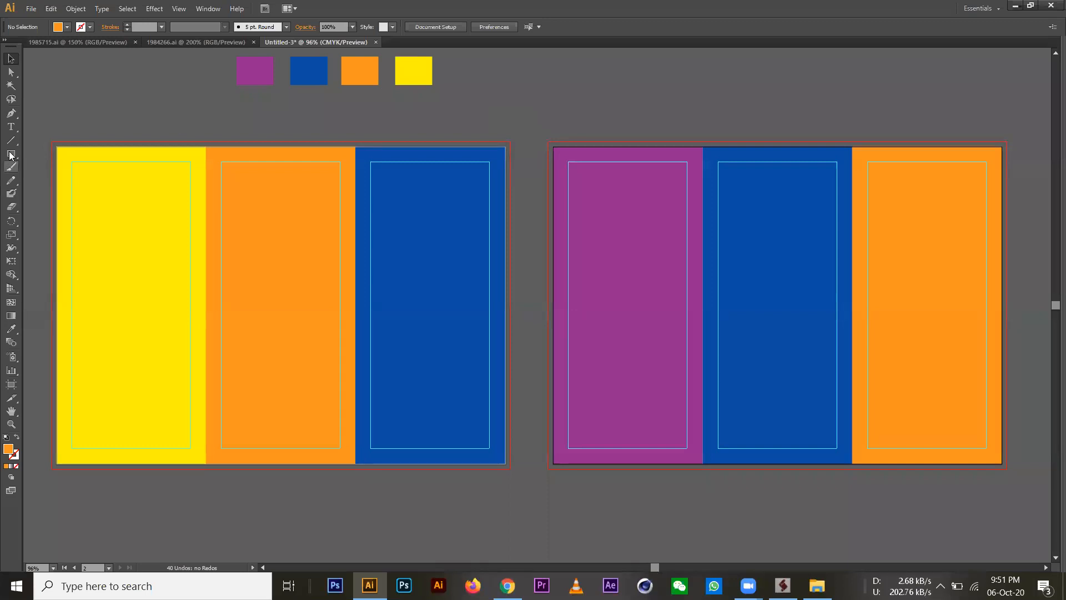
# Add a 65.4 pt Myriad Pro label 01 above the first artboard's right panel and a copy reading 06 above its middle panel.
pyautogui.click(11, 127)
pyautogui.click(418, 121)
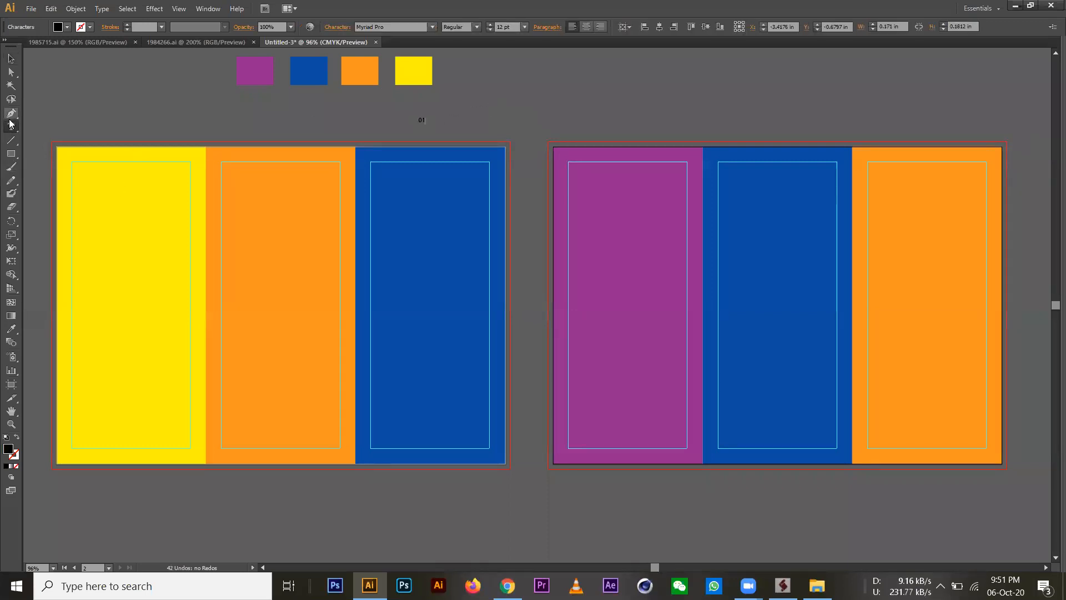
pyautogui.click(11, 58)
pyautogui.moveTo(430, 127); pyautogui.dragTo(318, 114)
pyautogui.click(521, 105)
pyautogui.doubleClick(285, 118)
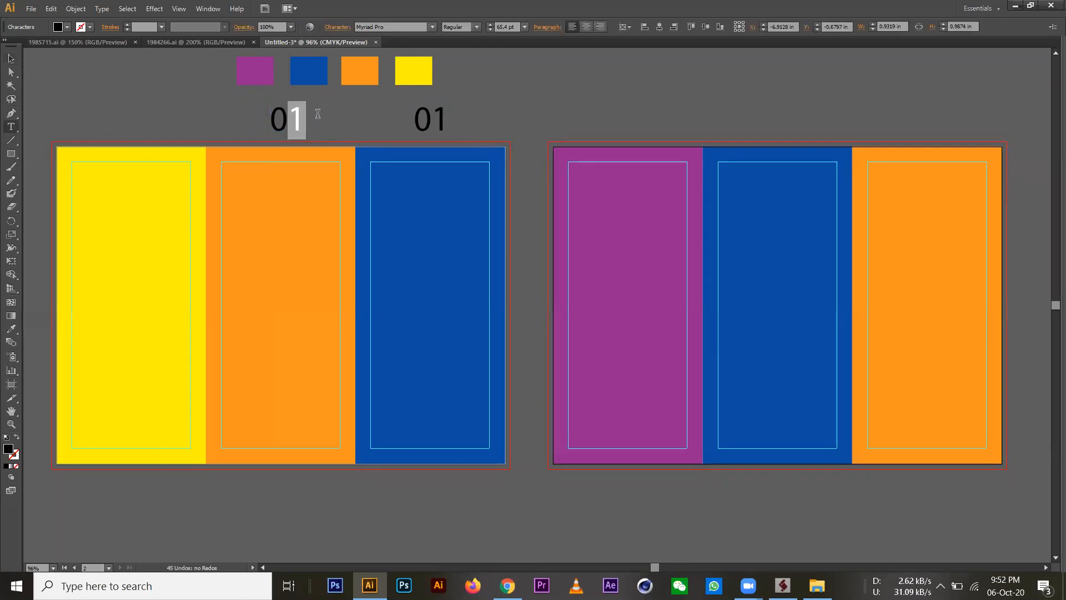
pyautogui.write('6')
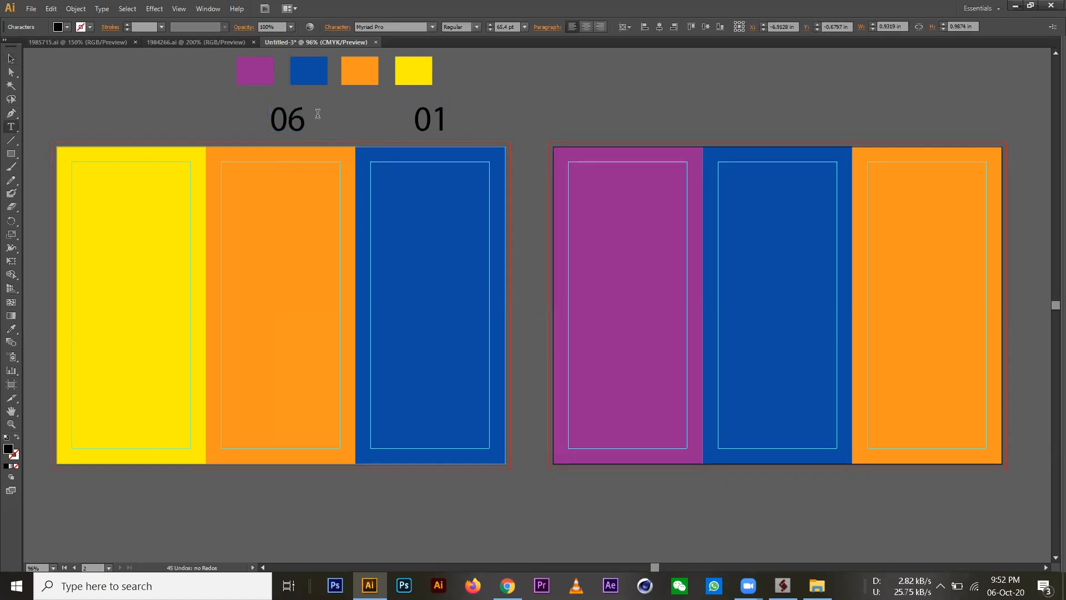
# Copy the 01 label above the second artboard's three panels and number the copies 02, 03 and 04 from left to right.
pyautogui.click(11, 58)
pyautogui.moveTo(431, 127); pyautogui.dragTo(626, 127)
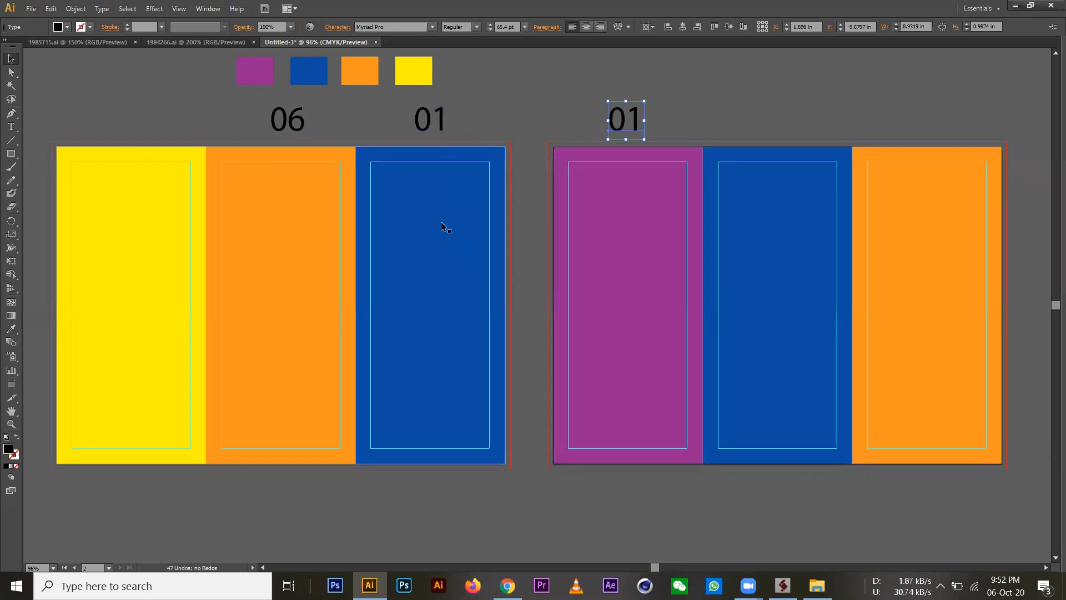
pyautogui.doubleClick(627, 120)
pyautogui.doubleClick(628, 120)
pyautogui.moveTo(627, 117); pyautogui.dragTo(929, 126)
pyautogui.write('2')
pyautogui.press('Escape')
pyautogui.write('3')
pyautogui.press('Escape')
pyautogui.write('4')
pyautogui.press('Escape')
pyautogui.moveTo(777, 123); pyautogui.dragTo(788, 124)
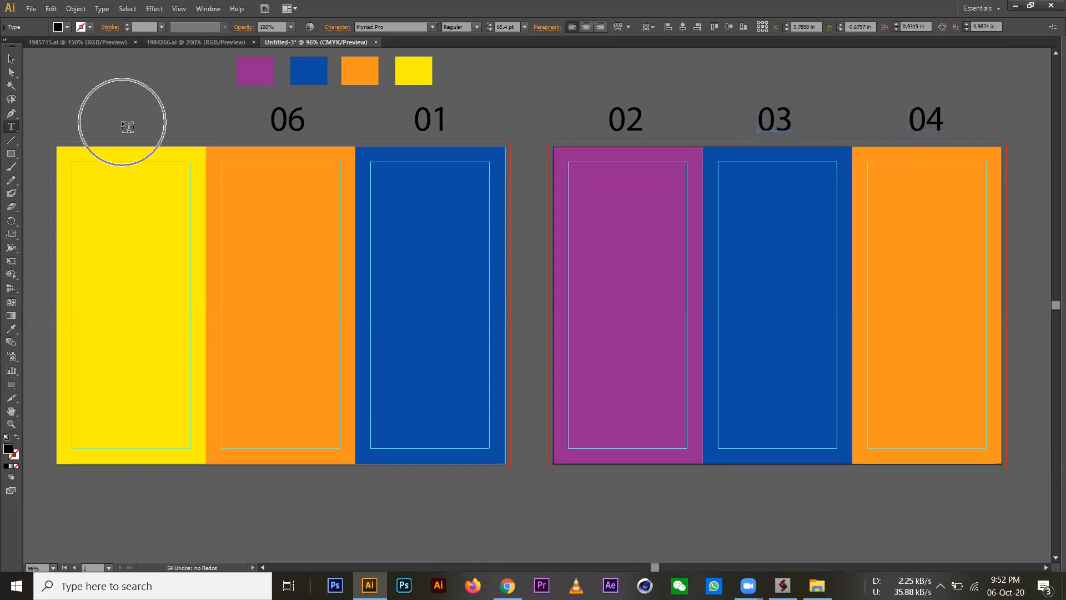
# Place a label copy reading 05 above the first artboard's left panel and deselect it.
pyautogui.moveTo(927, 122); pyautogui.dragTo(175, 129)
pyautogui.write('5')
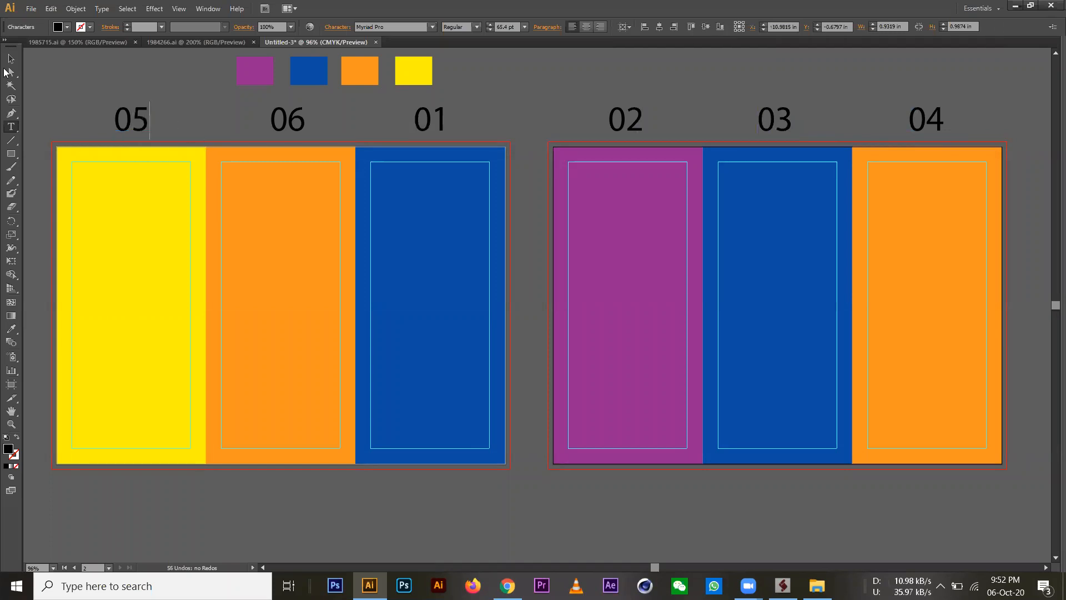
pyautogui.press('Escape')
pyautogui.click(552, 91)
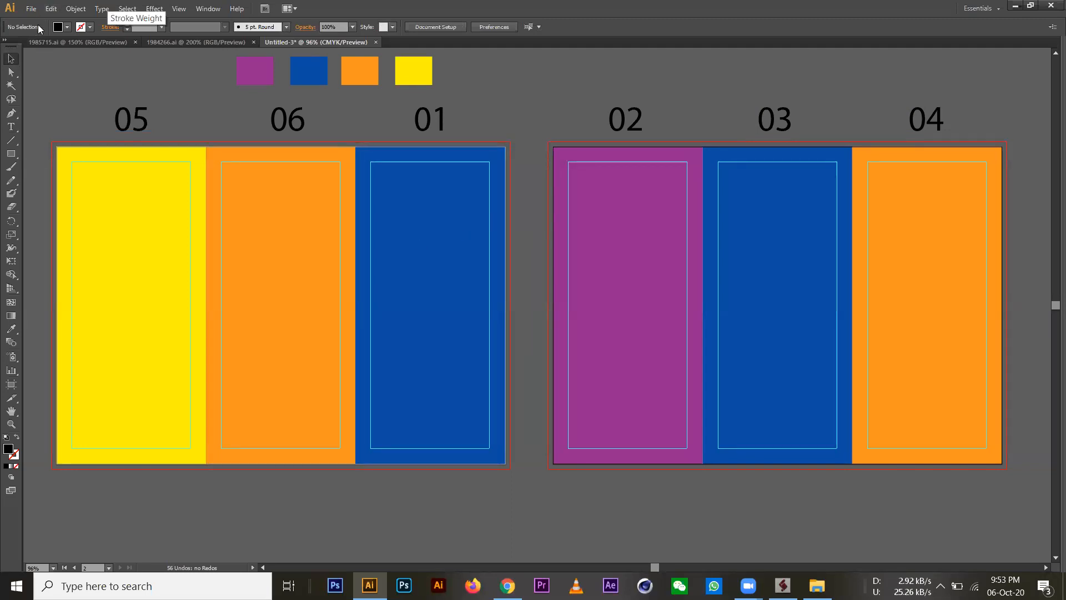
pyautogui.click(42, 38)
pyautogui.click(31, 9)
pyautogui.click(54, 49)
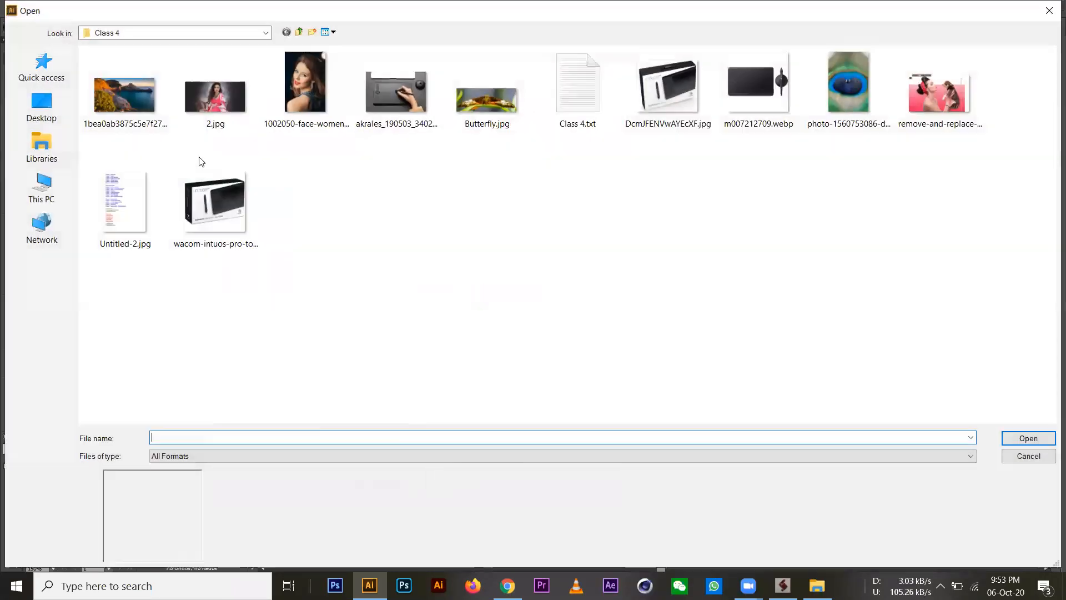
pyautogui.click(48, 110)
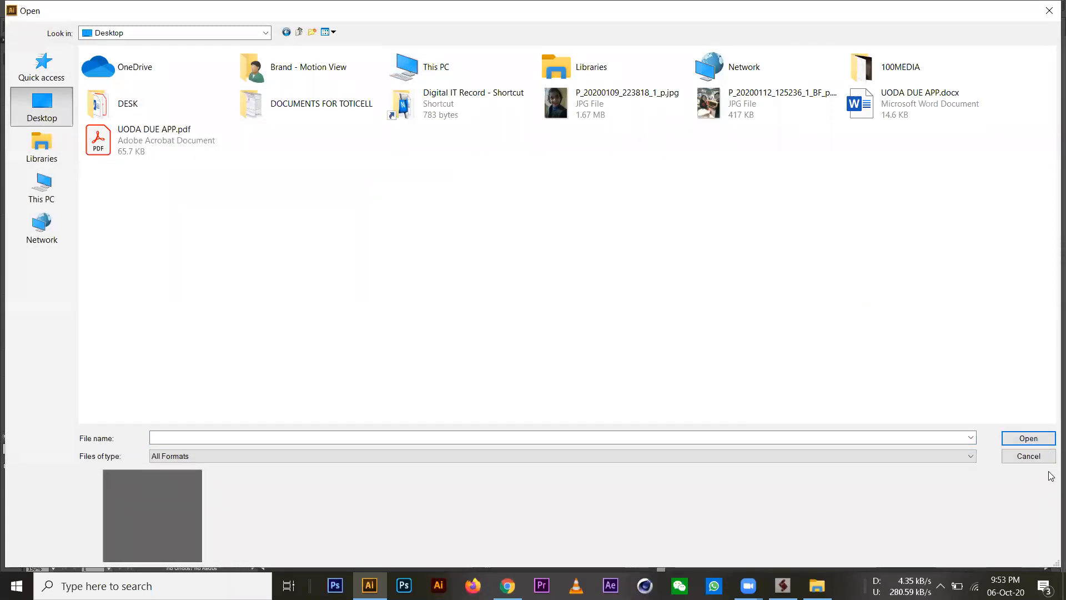
pyautogui.click(1028, 460)
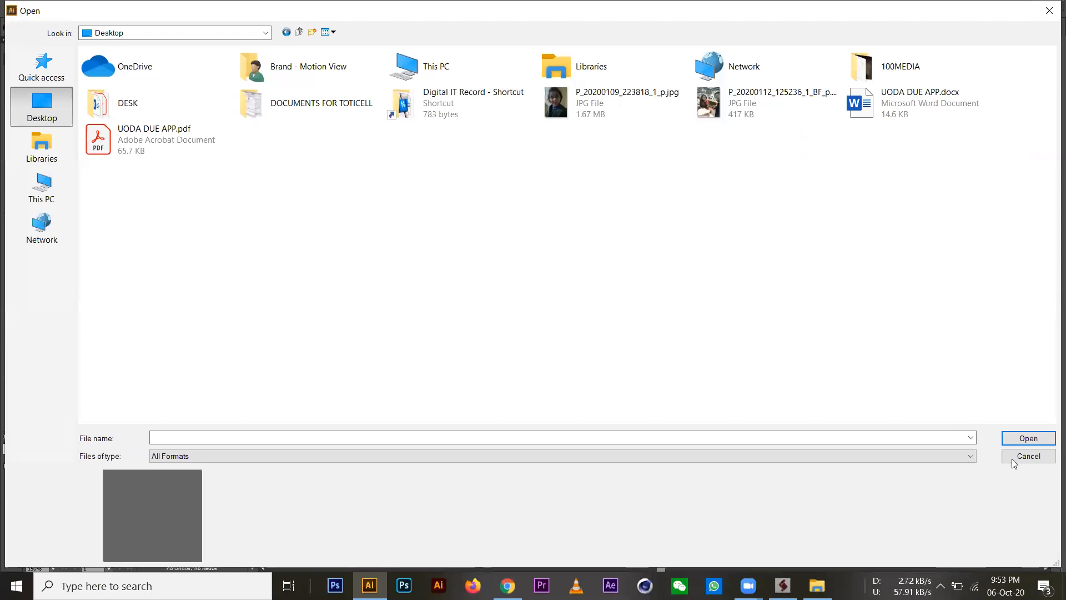
pyautogui.click(1028, 455)
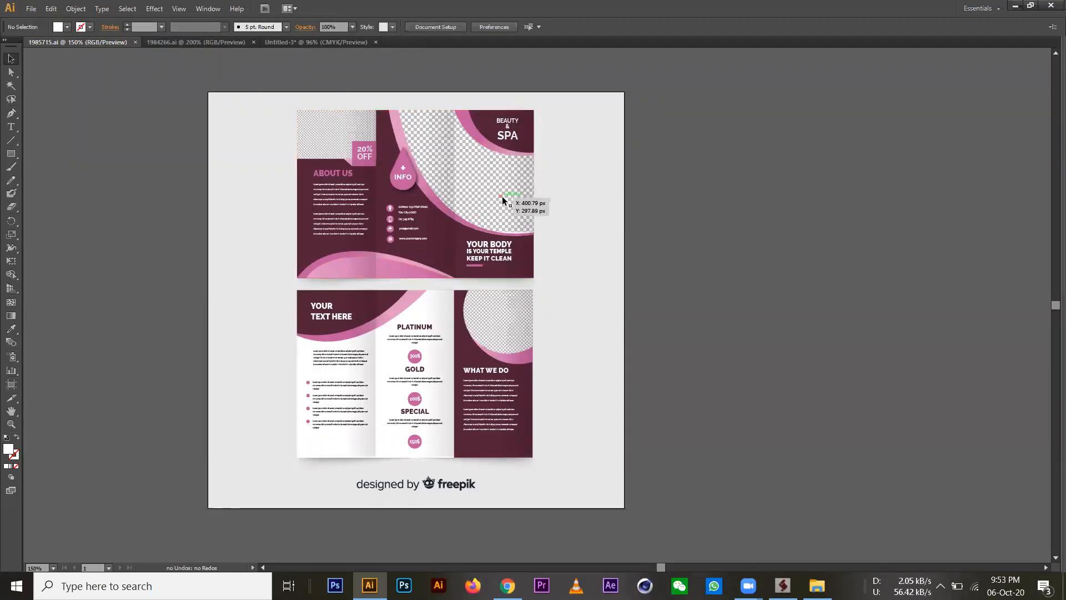
# Examine the panel layouts of the reference brochures 1984266.ai and 1985715.ai, and return to the tri-fold document.
pyautogui.click(212, 41)
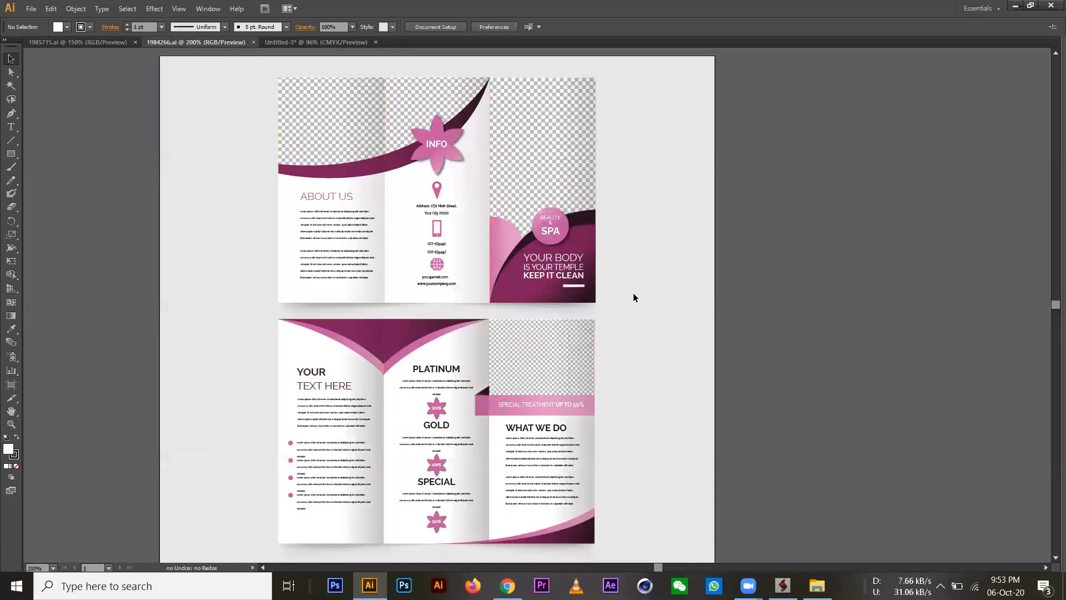
pyautogui.click(533, 270)
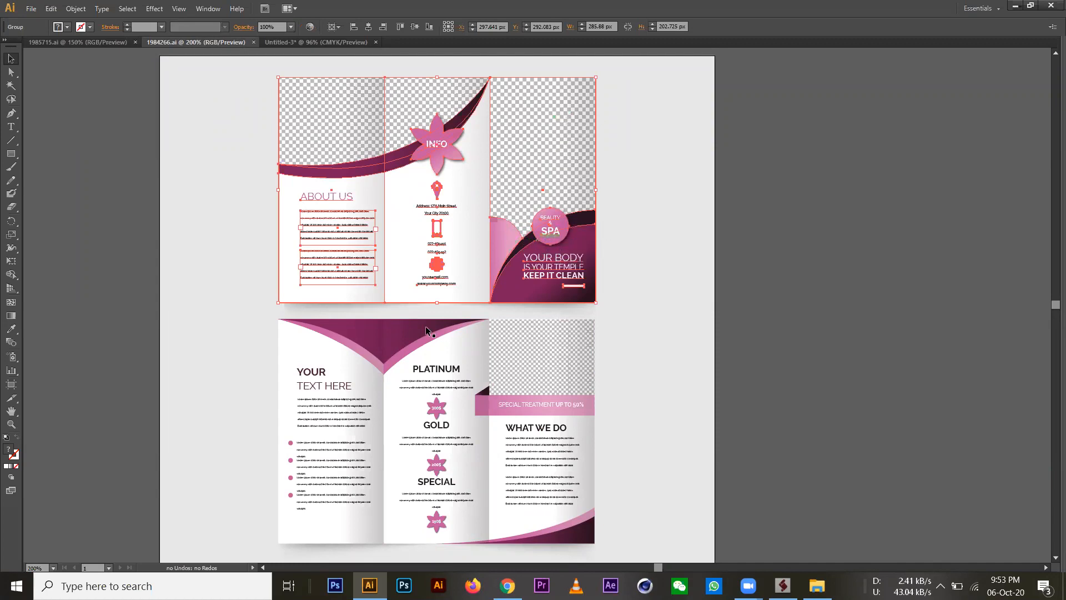
pyautogui.click(692, 214)
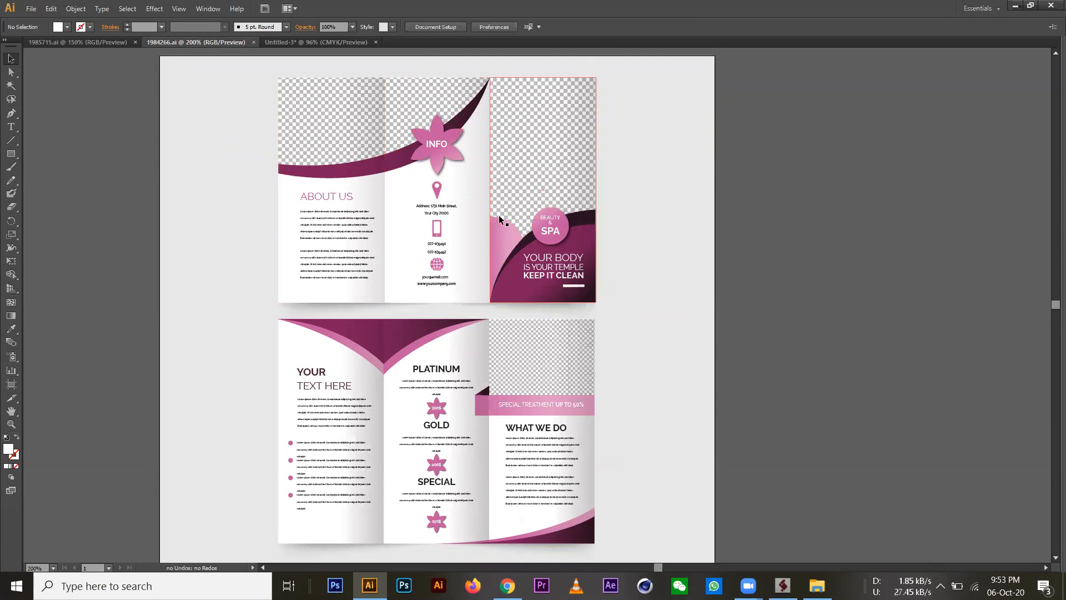
pyautogui.click(72, 44)
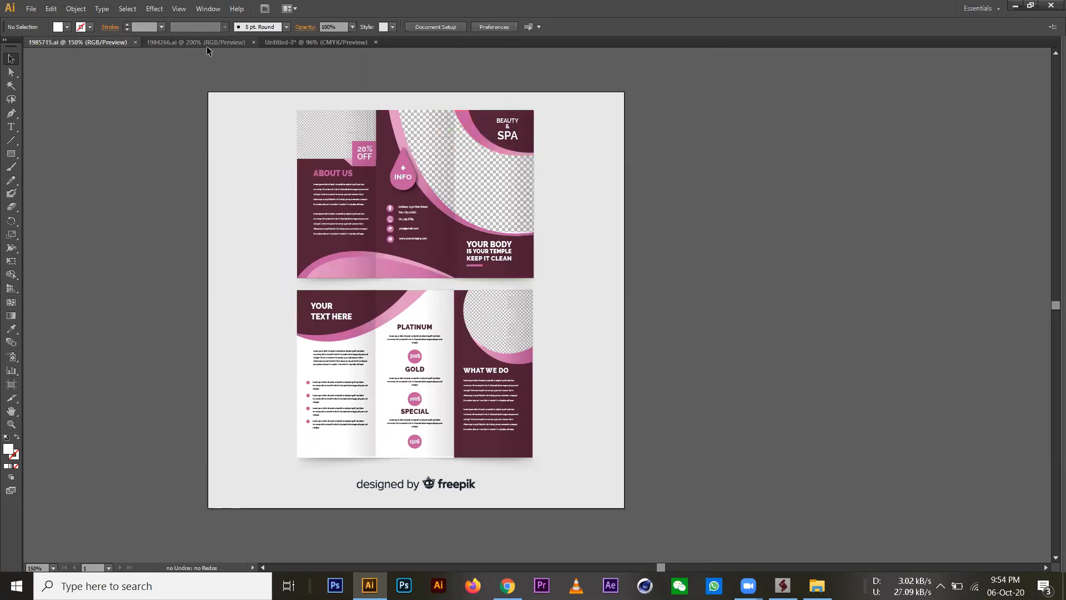
pyautogui.click(319, 43)
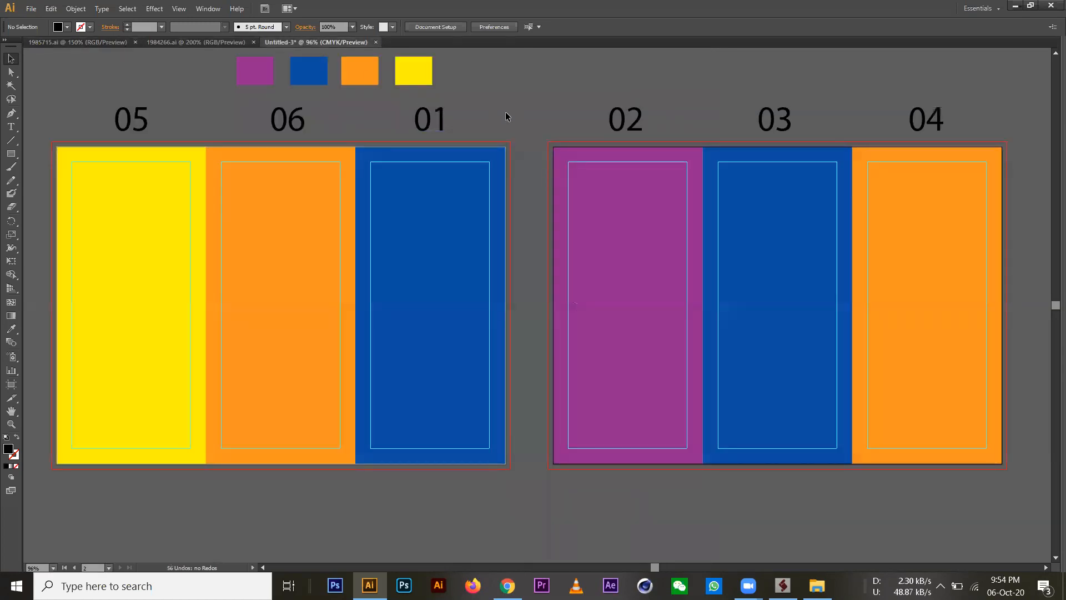
# Draw a blue circle about 7.06 in across over panel 01's upper right corner, its left edge lined up with the panel's left edge.
pyautogui.click(466, 247)
pyautogui.click(538, 245)
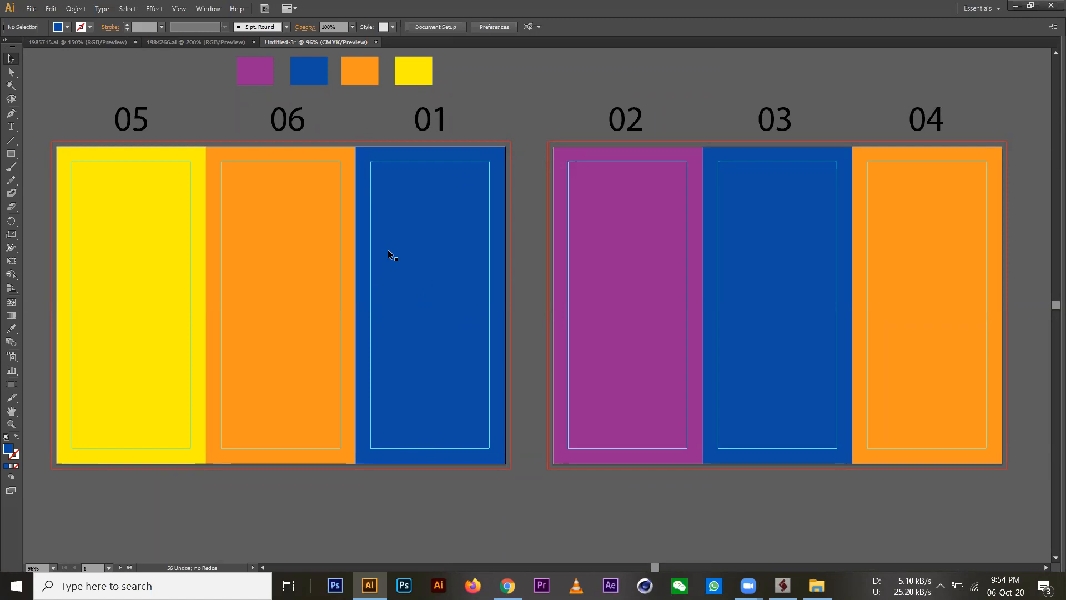
pyautogui.moveTo(11, 156); pyautogui.dragTo(56, 179)
pyautogui.moveTo(501, 169); pyautogui.dragTo(638, 297)
pyautogui.press('v')
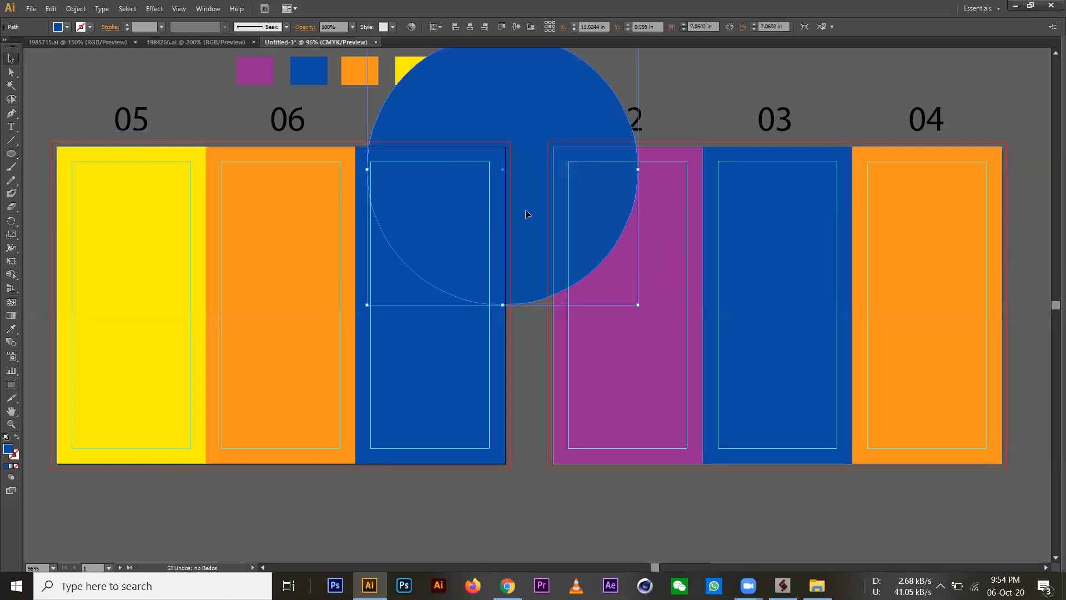
pyautogui.moveTo(538, 232); pyautogui.dragTo(518, 221)
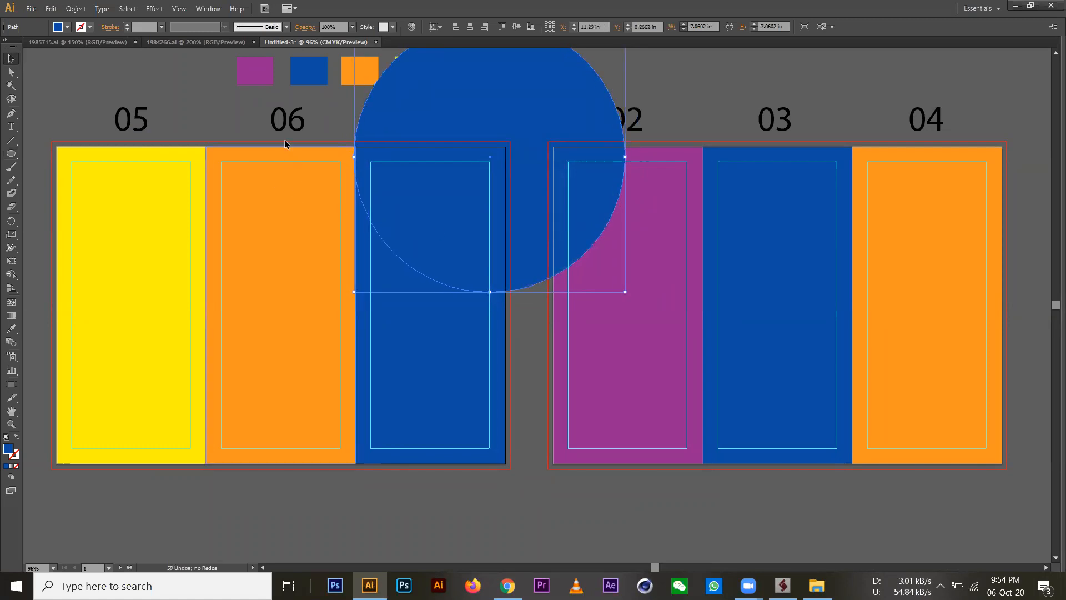
pyautogui.moveTo(534, 221); pyautogui.dragTo(537, 214)
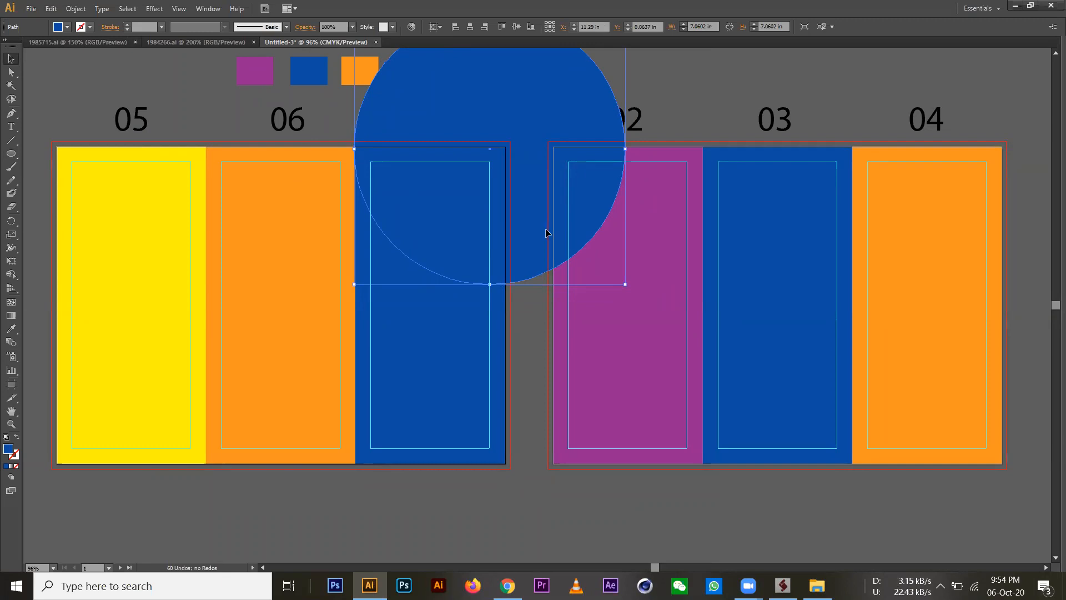
# Fill the circle over panel 01 with white and deselect it.
pyautogui.moveTo(992, 143)
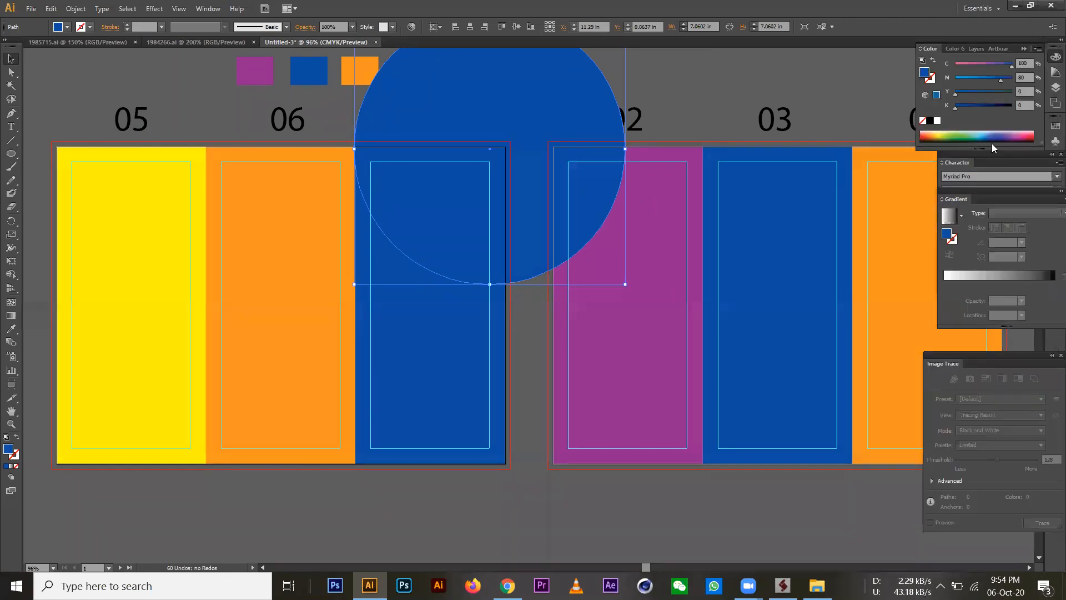
pyautogui.click(937, 121)
pyautogui.click(700, 87)
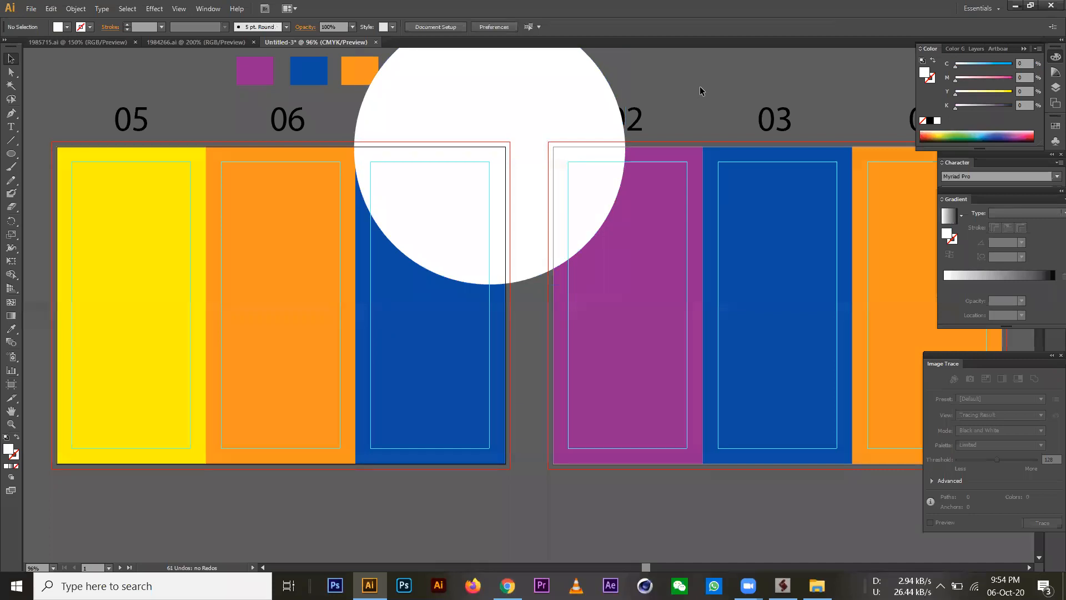
# Hide and restore all interface panels, and also hide and restore only those other than the tools and control bar.
pyautogui.press('Tab')
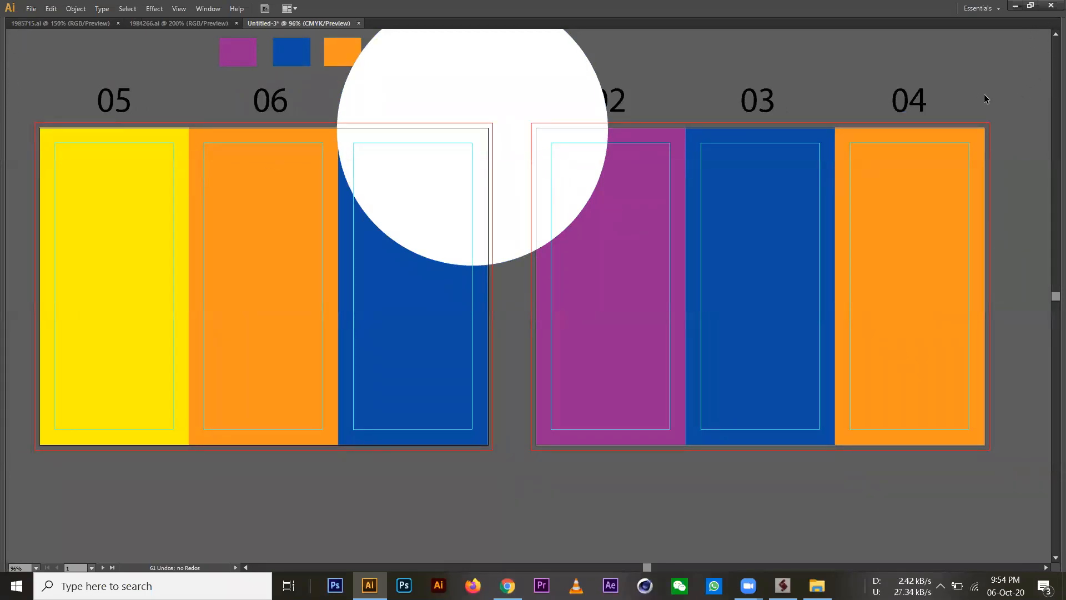
pyautogui.press('Tab')
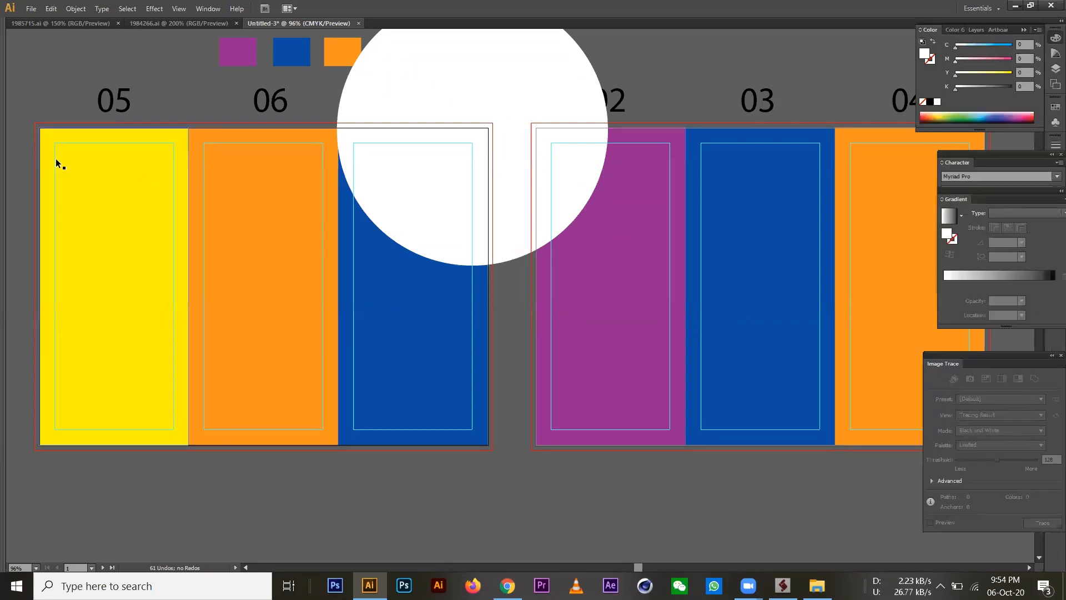
pyautogui.press('Tab')
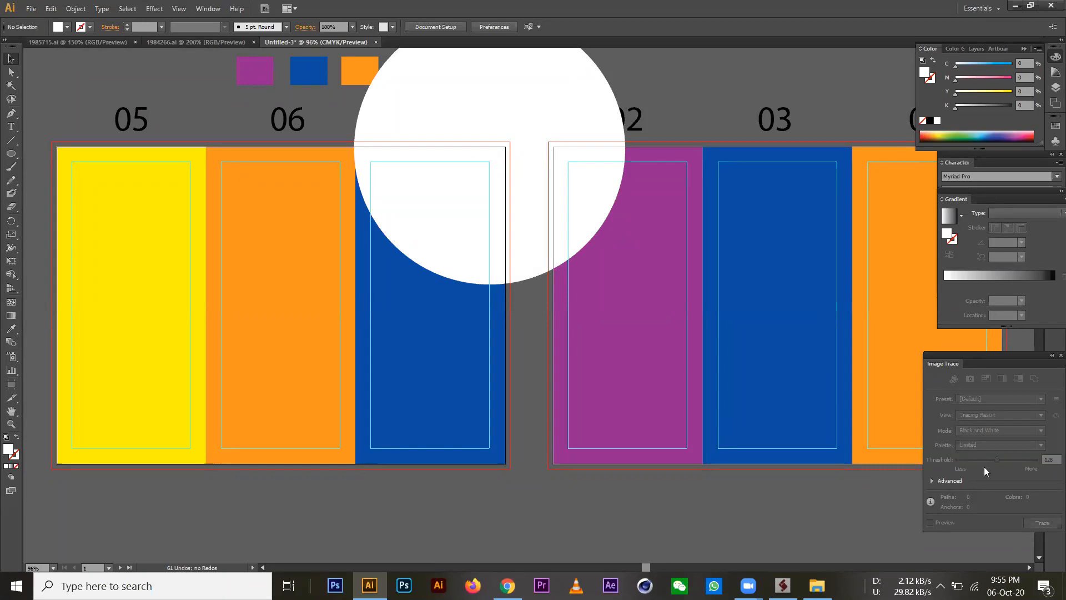
pyautogui.hotkey('shift', 'Tab')
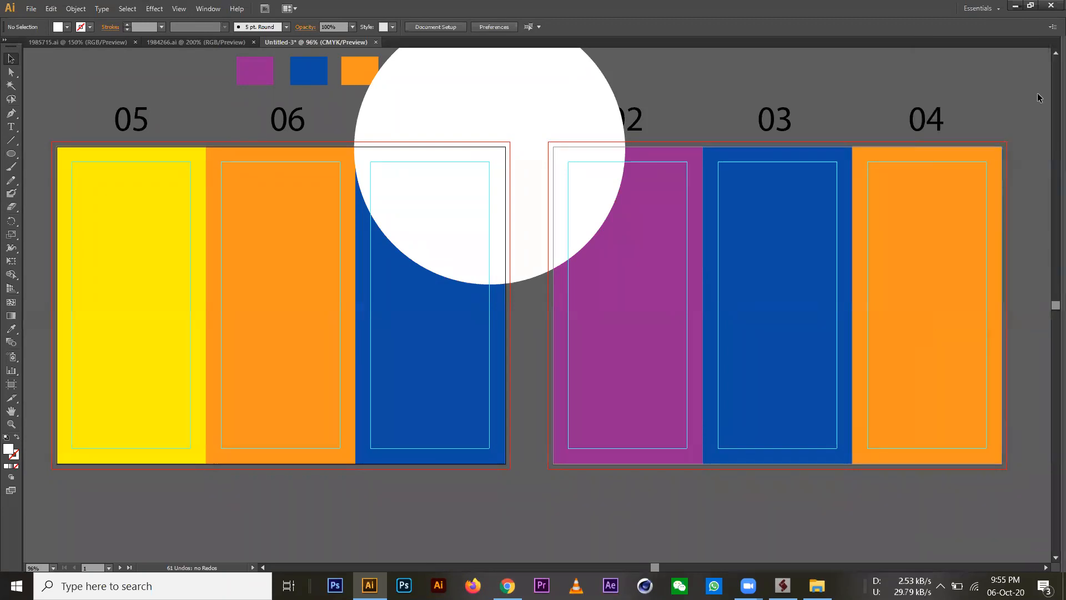
pyautogui.hotkey('shift', 'Tab')
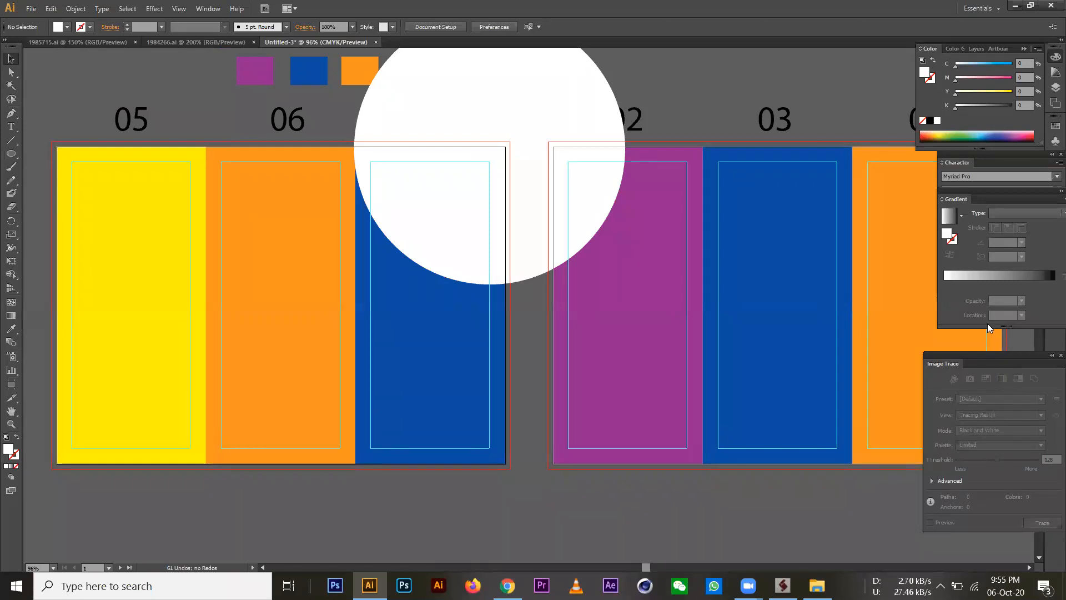
# Place a copy of the white circle over the lower part of panel 01, extending below the artboard.
pyautogui.click(527, 177)
pyautogui.moveTo(531, 224); pyautogui.dragTo(439, 515)
pyautogui.scroll(-3, 460, 311)
pyautogui.moveTo(459, 306); pyautogui.dragTo(477, 342)
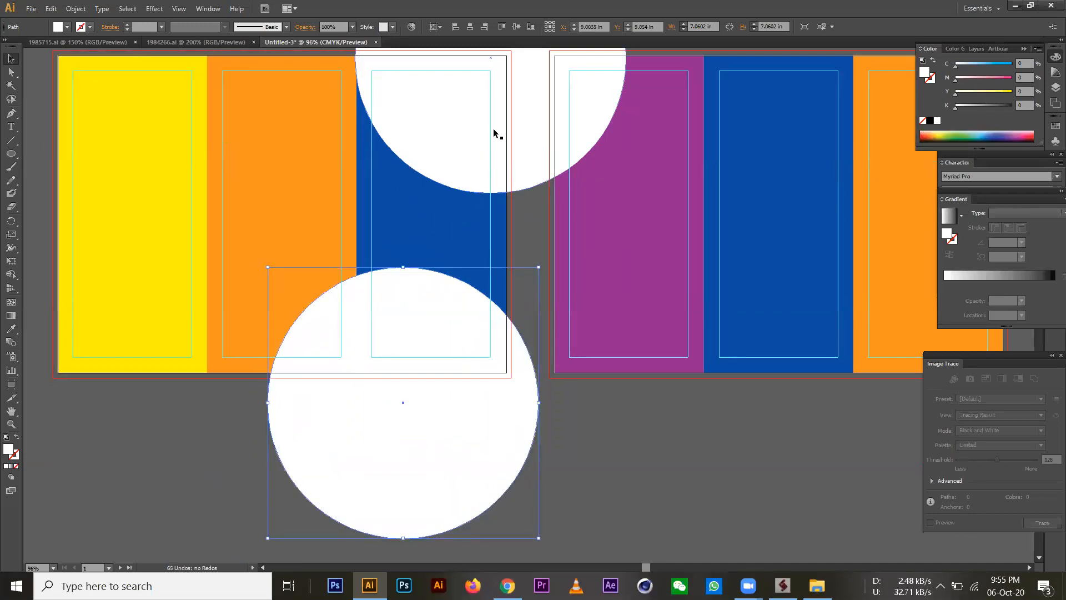
# Move the upper circle up to about Y -0.52 in, shift the lower circle slightly right, and deselect.
pyautogui.moveTo(490, 135); pyautogui.dragTo(518, 108)
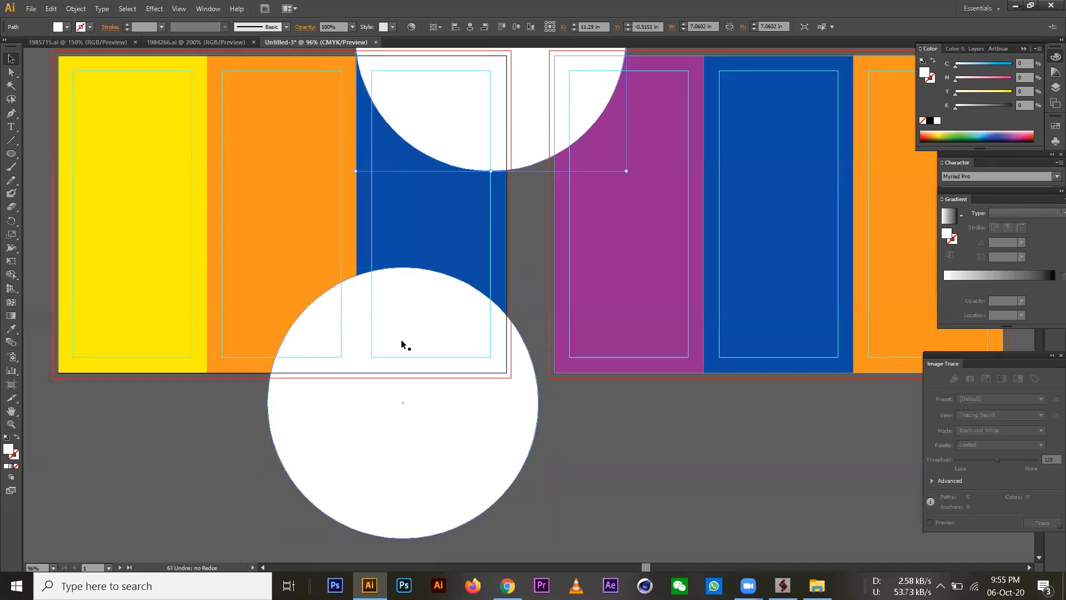
pyautogui.moveTo(431, 375); pyautogui.dragTo(435, 381)
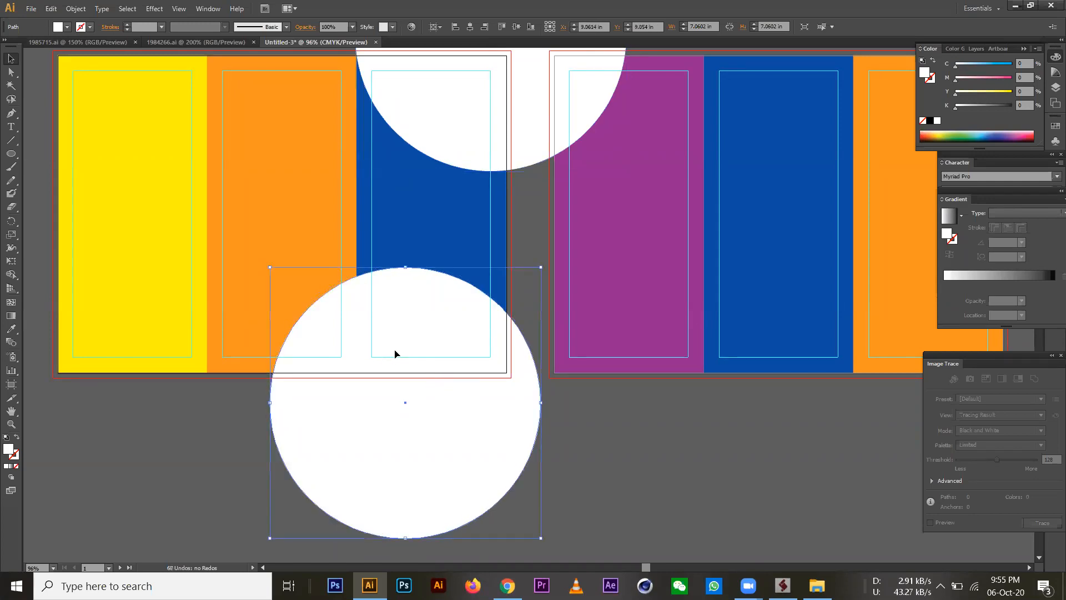
pyautogui.click(572, 447)
pyautogui.scroll(3, 578, 388)
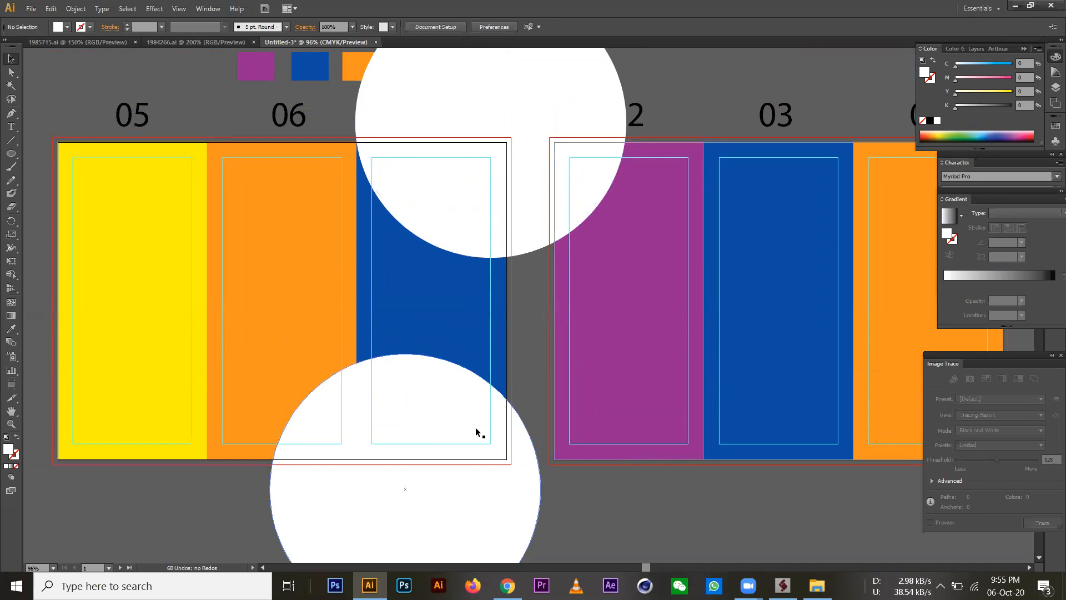
pyautogui.click(470, 224)
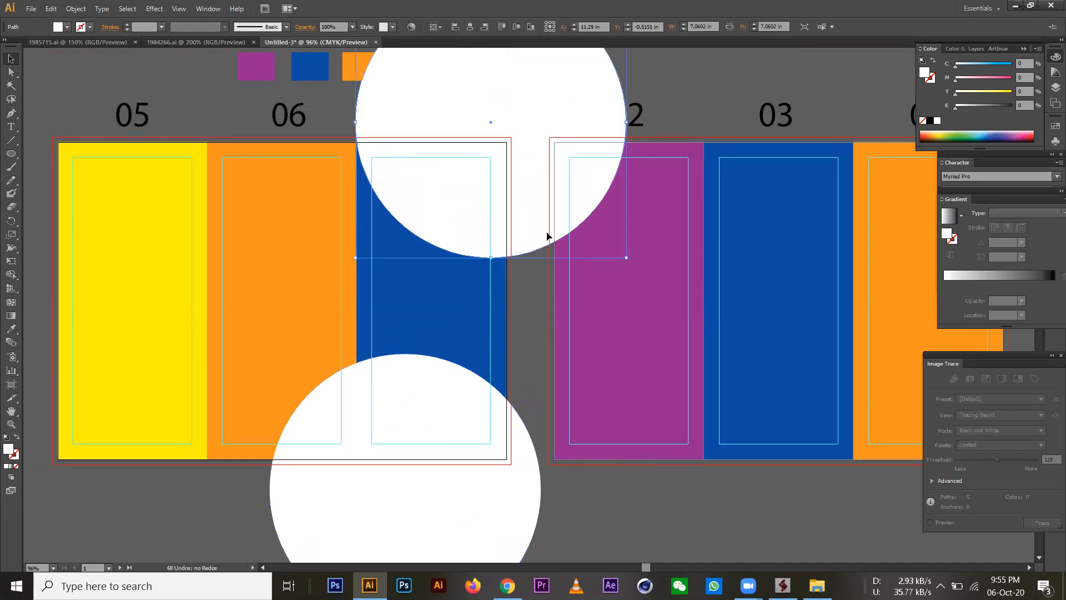
pyautogui.click(534, 312)
# Duplicate panel 01's blue rectangle in place and bring the copy to the front, above both white circles.
pyautogui.click(380, 285)
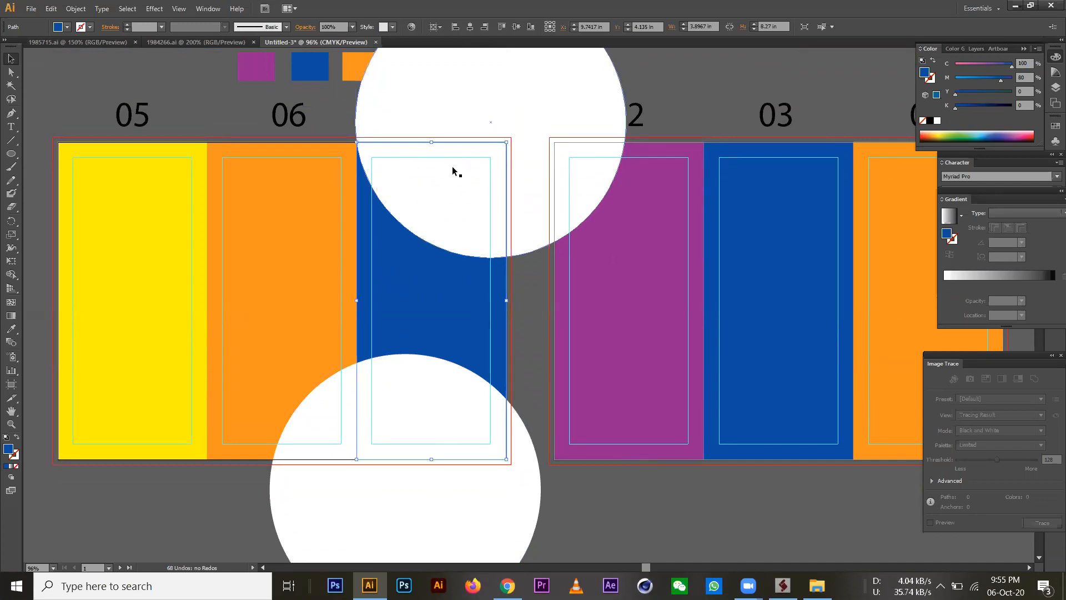
pyautogui.hotkey('ctrl', 'c')
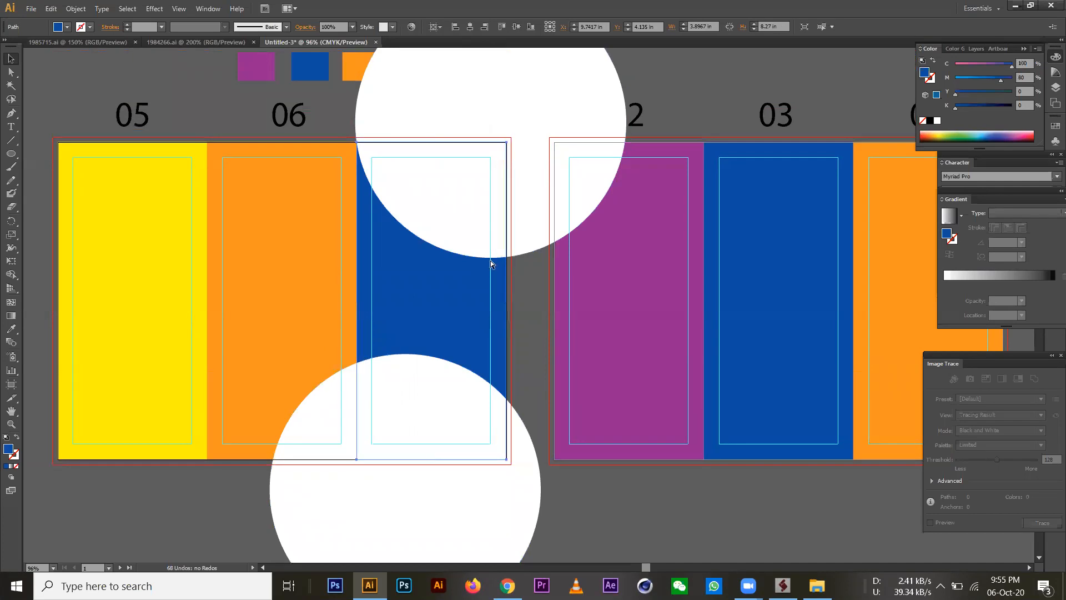
pyautogui.hotkey('ctrl', 'f')
pyautogui.rightClick(467, 295)
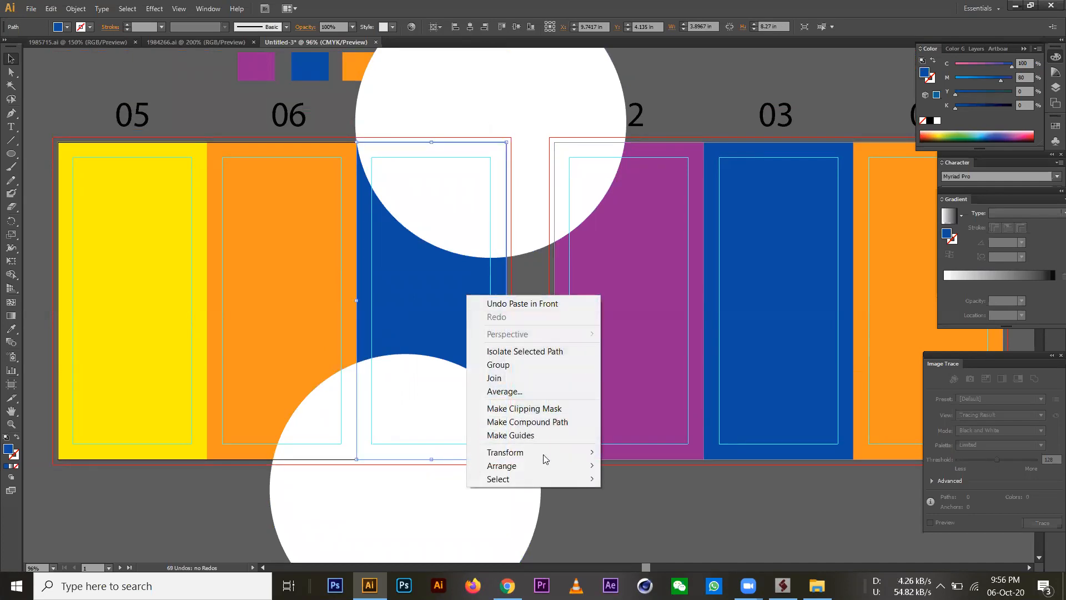
pyautogui.moveTo(543, 469)
pyautogui.click(668, 470)
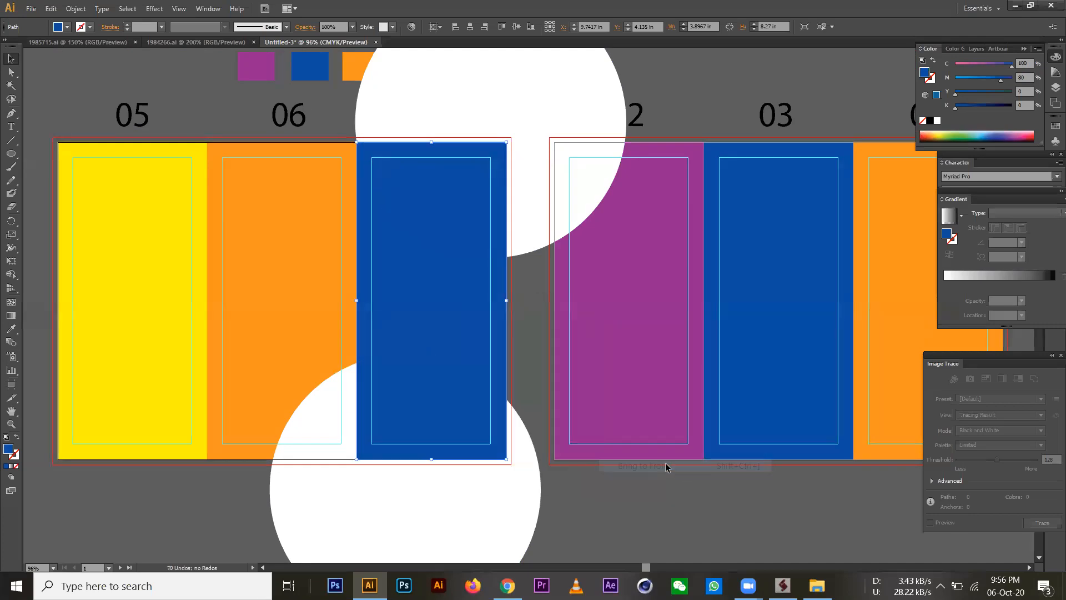
pyautogui.moveTo(422, 325); pyautogui.dragTo(516, 325)
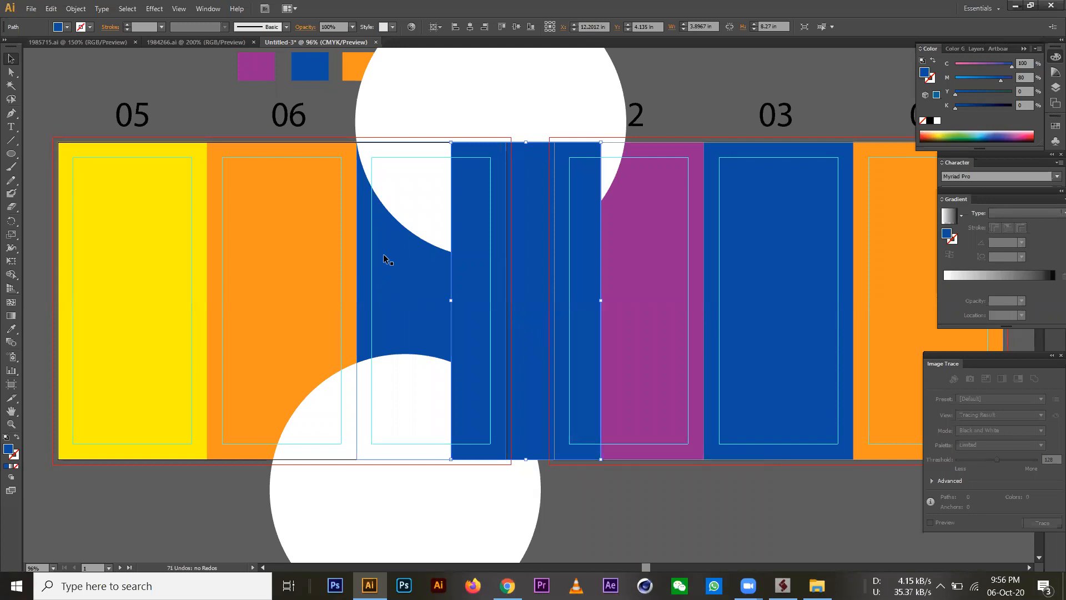
pyautogui.hotkey('ctrl', 'z')
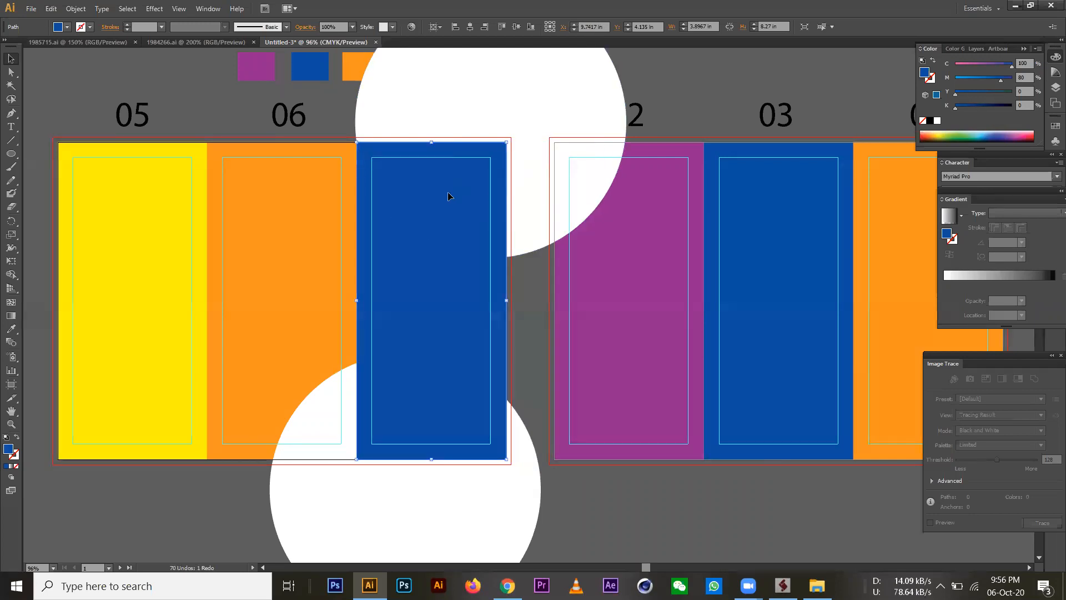
# Clip the upper white circle to panel 01 by making a clipping mask with the duplicated blue rectangle, and deselect it.
pyautogui.keyDown('shift'); pyautogui.click(538, 141); pyautogui.keyUp('shift')
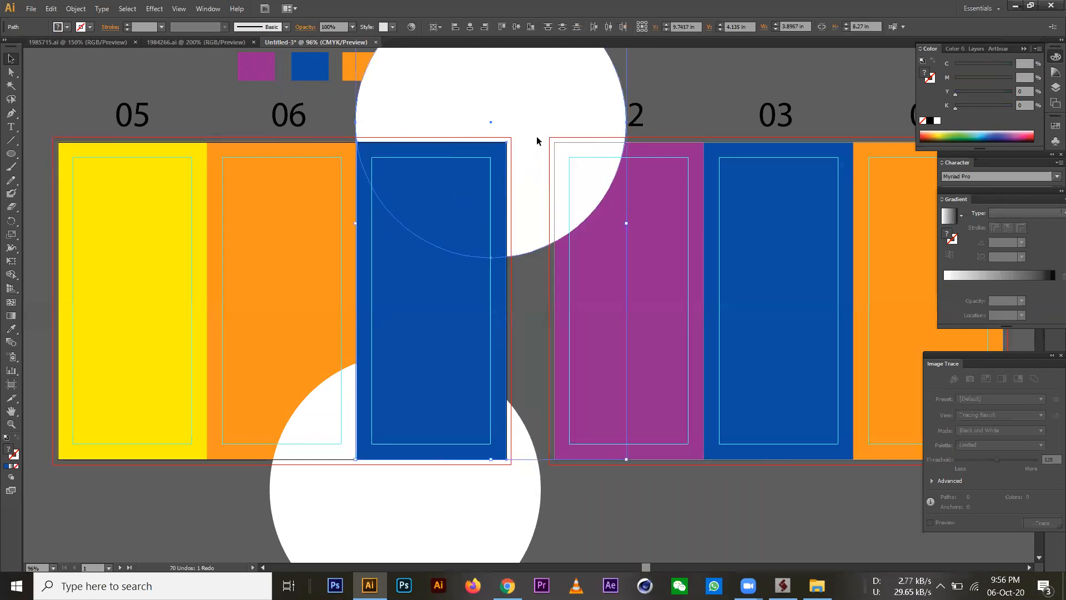
pyautogui.rightClick(532, 119)
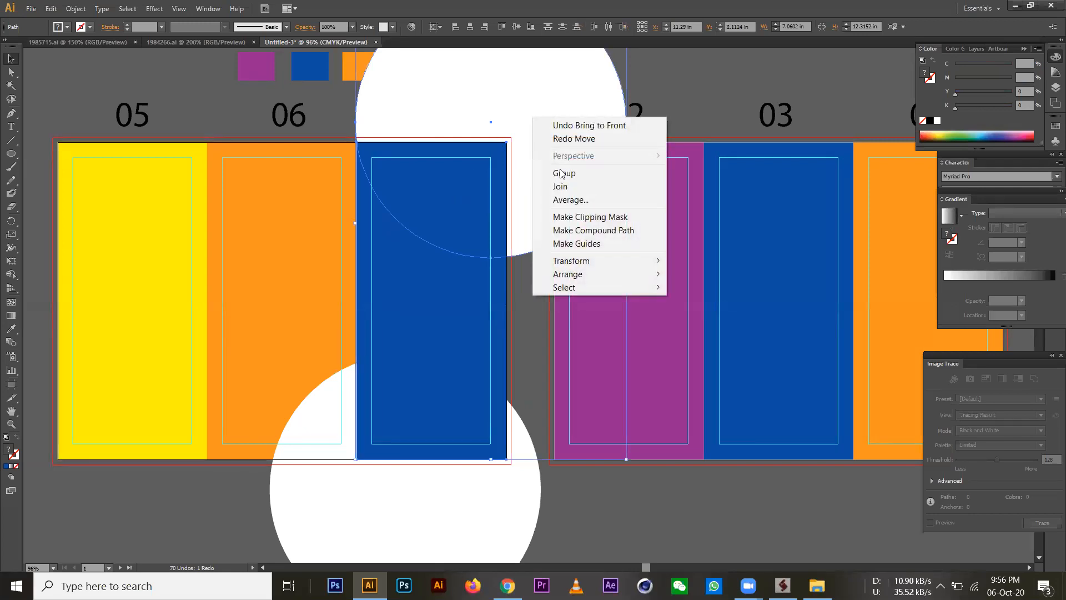
pyautogui.click(595, 221)
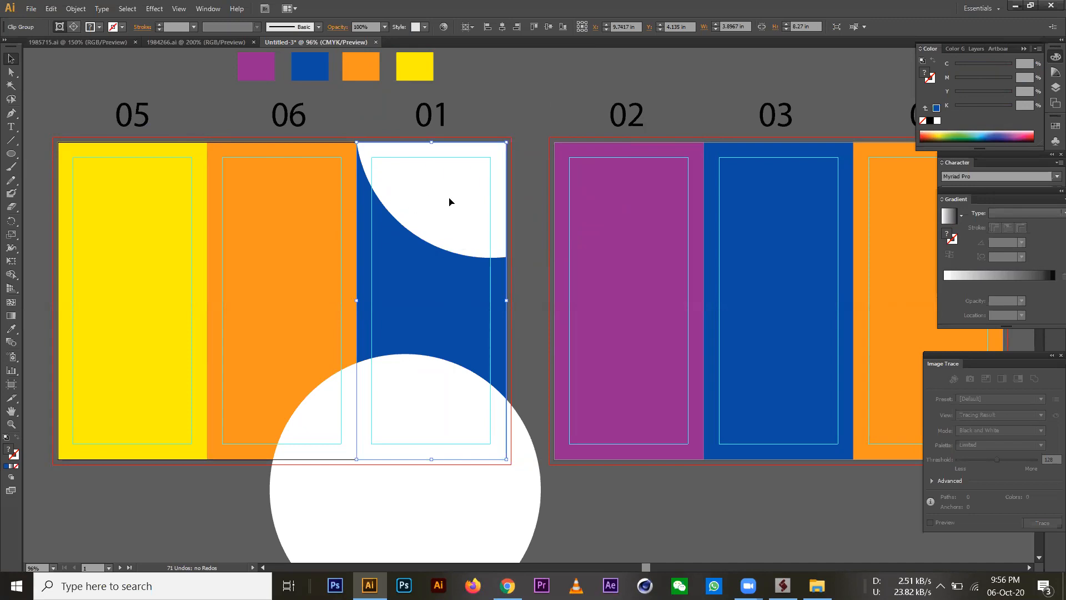
pyautogui.click(536, 256)
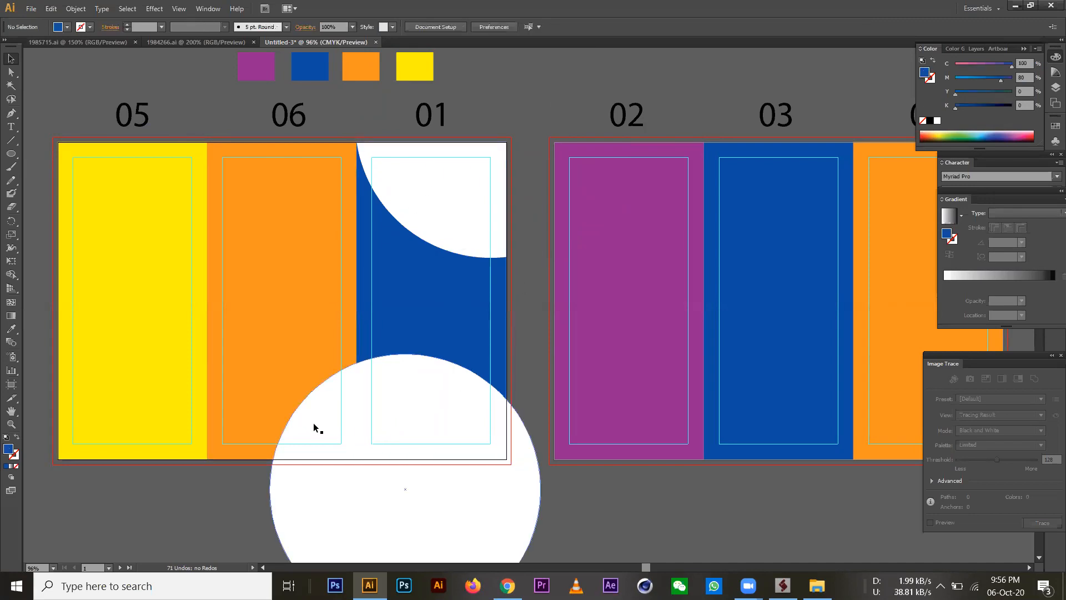
# Duplicate panel 01's blue rectangle in place again and bring the copy to the front, above the lower white circle.
pyautogui.click(366, 425)
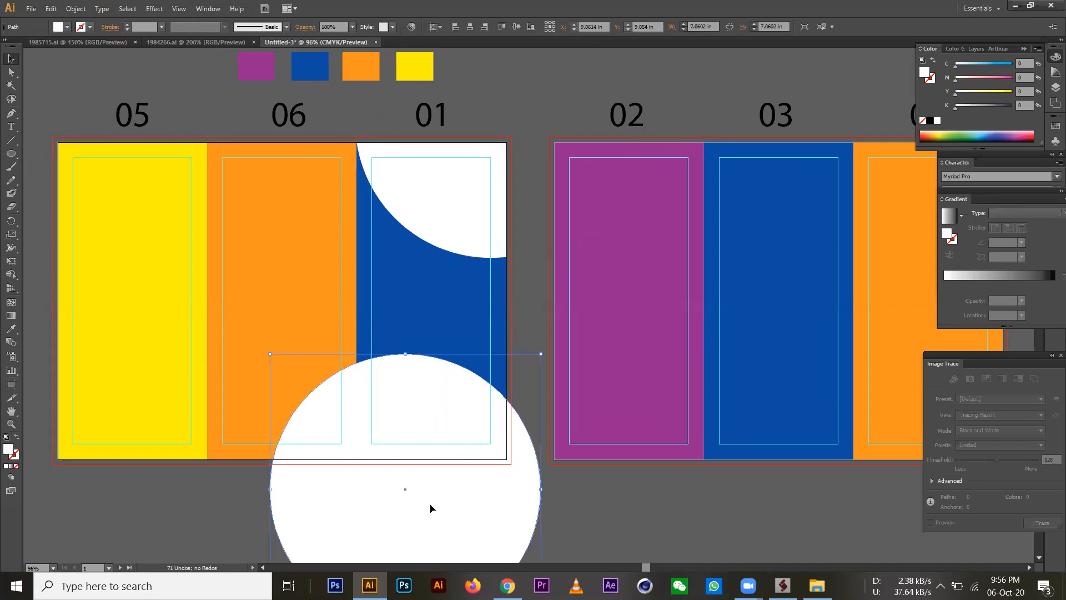
pyautogui.click(441, 286)
pyautogui.hotkey('ctrl', 'c')
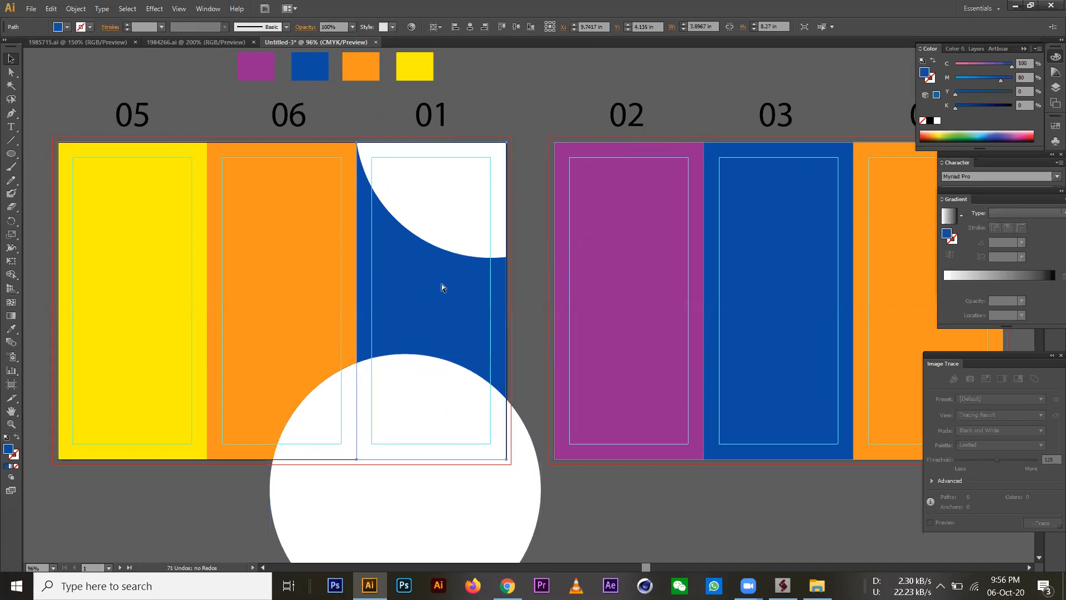
pyautogui.click(76, 8)
pyautogui.moveTo(59, 7)
pyautogui.click(77, 67)
pyautogui.click(53, 10)
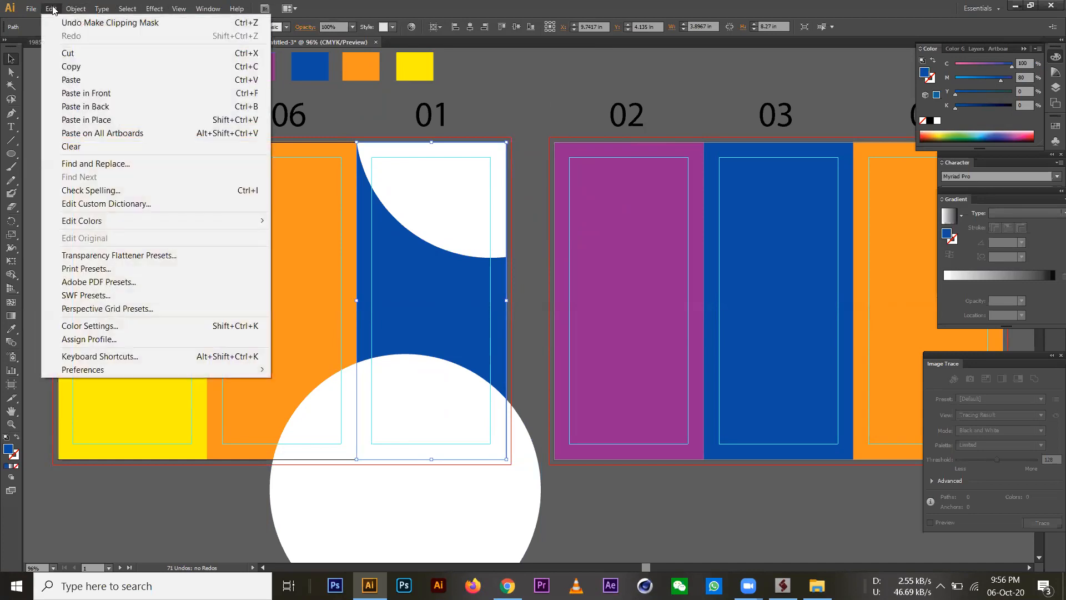
pyautogui.click(70, 93)
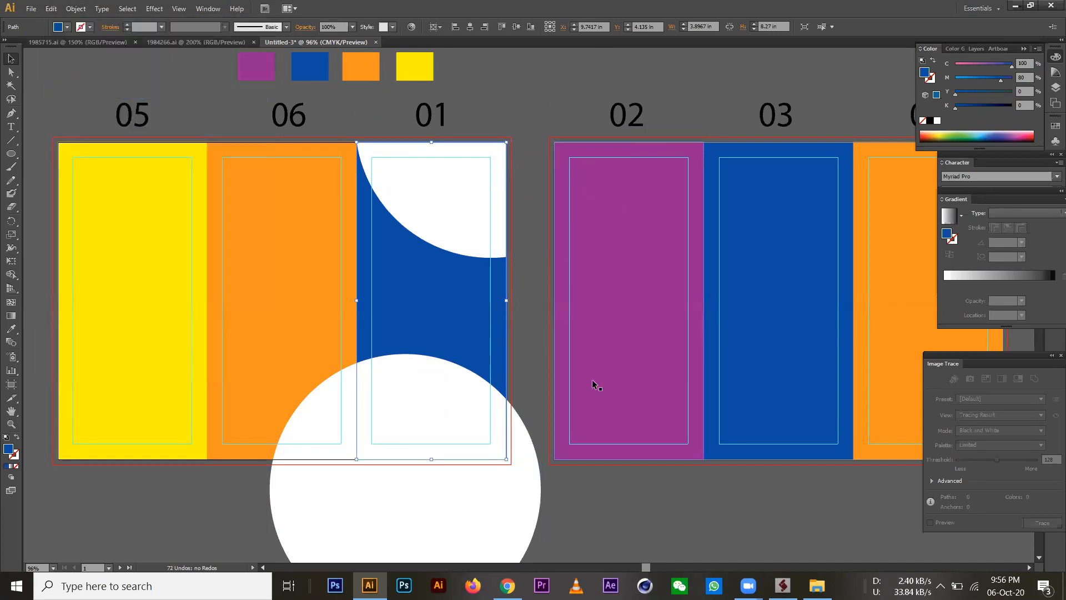
pyautogui.rightClick(470, 319)
pyautogui.moveTo(548, 490)
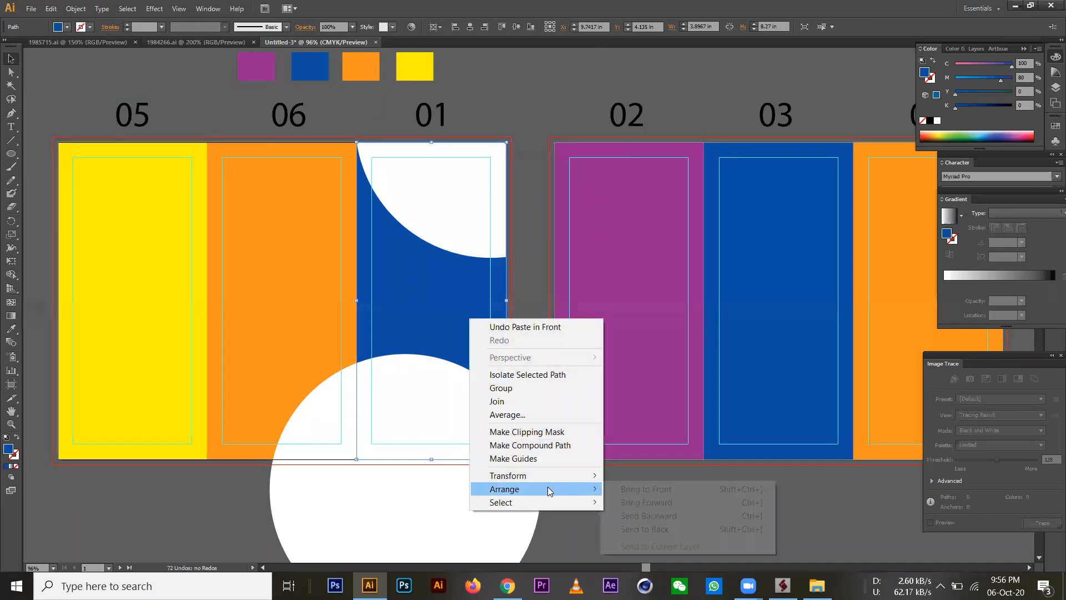
pyautogui.click(659, 494)
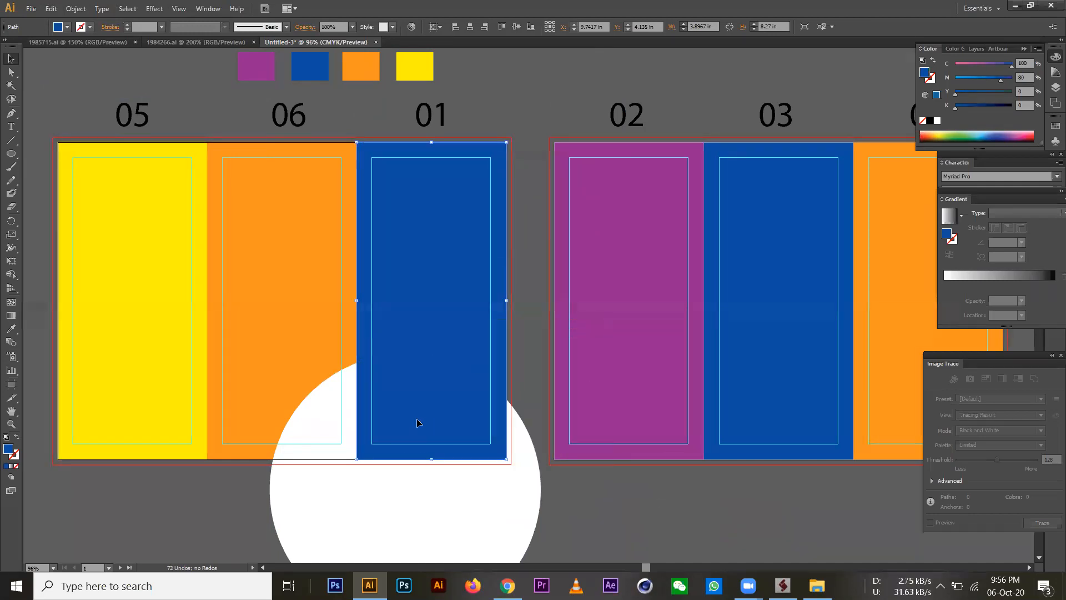
# Clip the lower white circle to panel 01 by making a clipping mask with the duplicated blue rectangle, and deselect it.
pyautogui.click(470, 506)
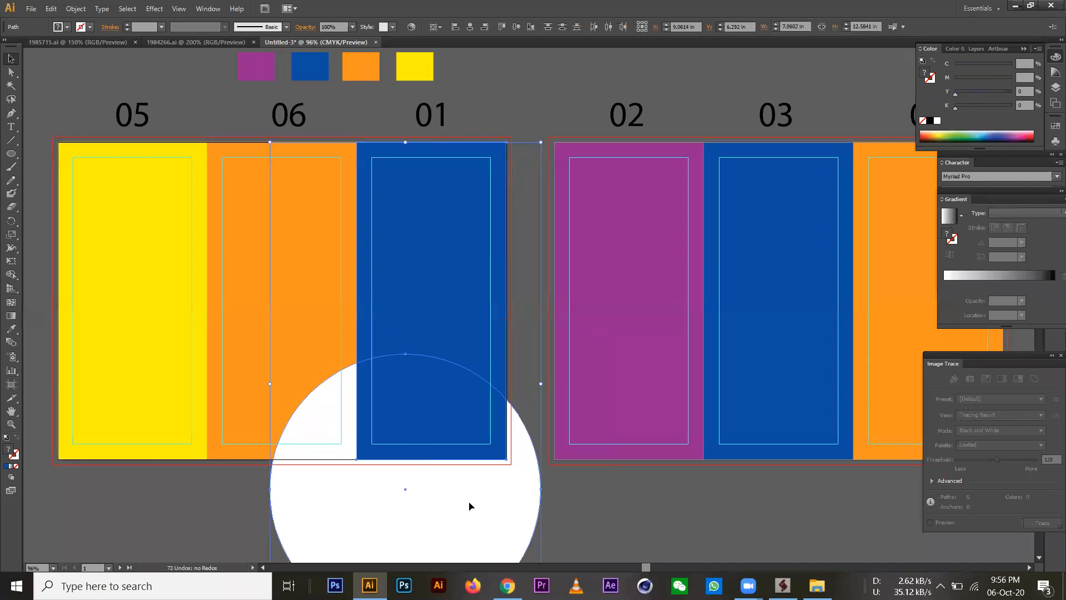
pyautogui.rightClick(469, 506)
pyautogui.click(482, 432)
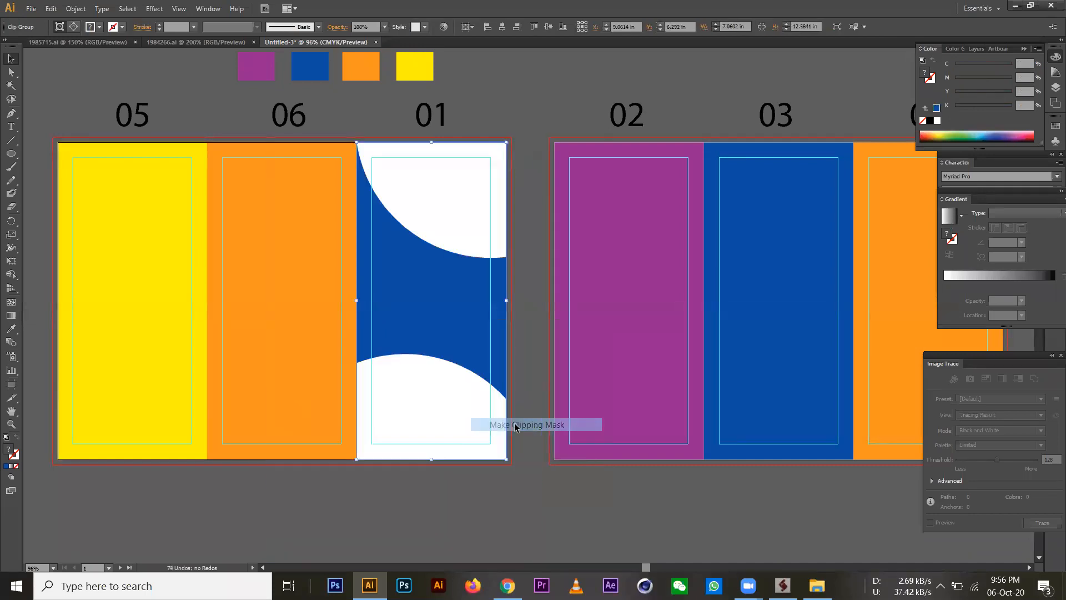
pyautogui.click(520, 529)
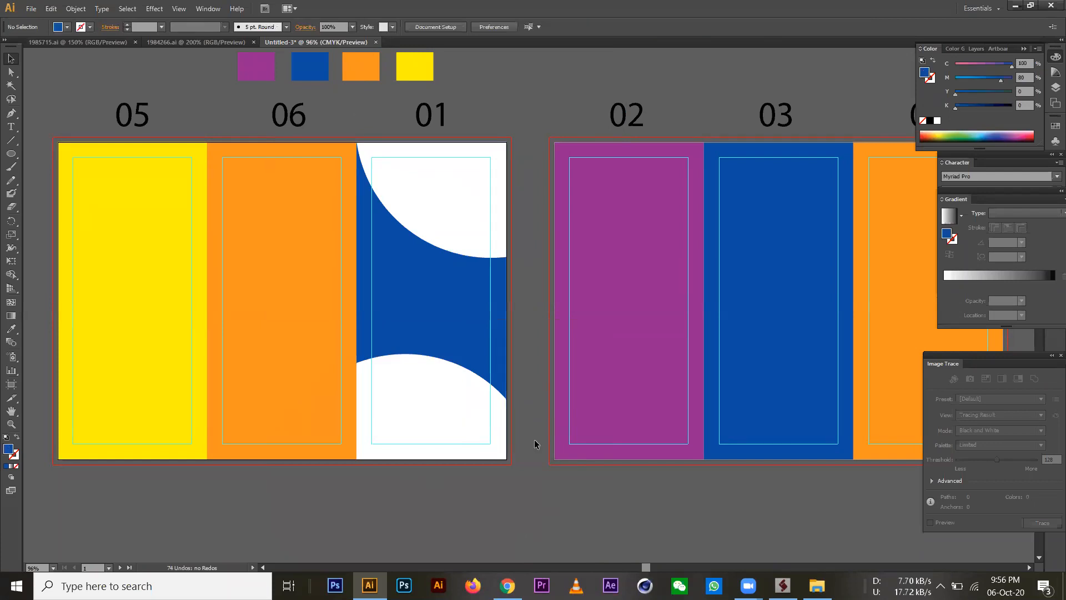
# Recolour the clipped lower circle on panel 01 with the purple sampled from panel 02, and deselect it.
pyautogui.moveTo(13, 76); pyautogui.dragTo(44, 86)
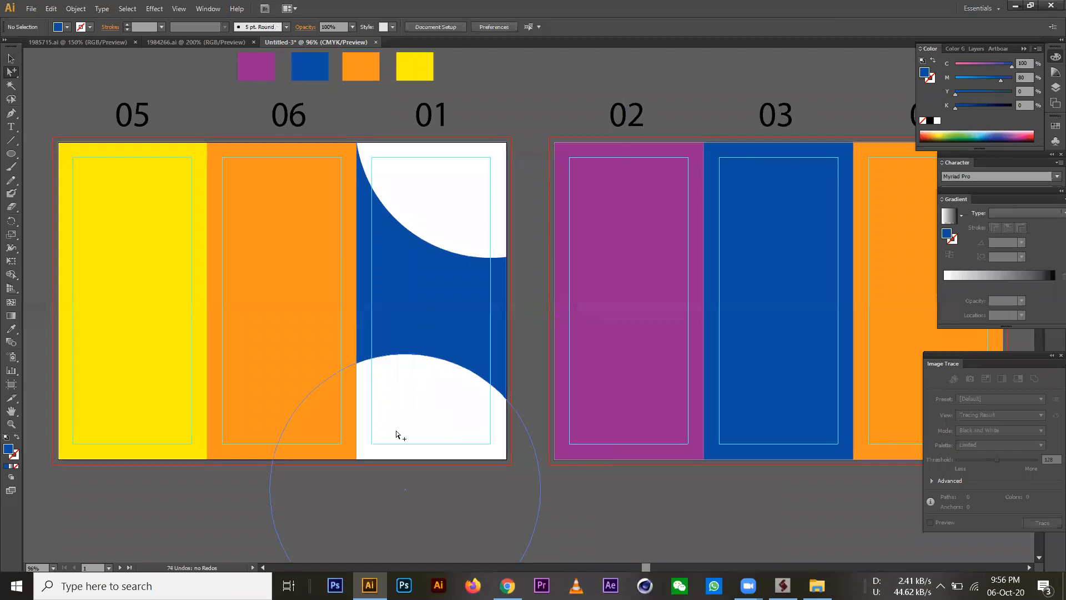
pyautogui.click(421, 396)
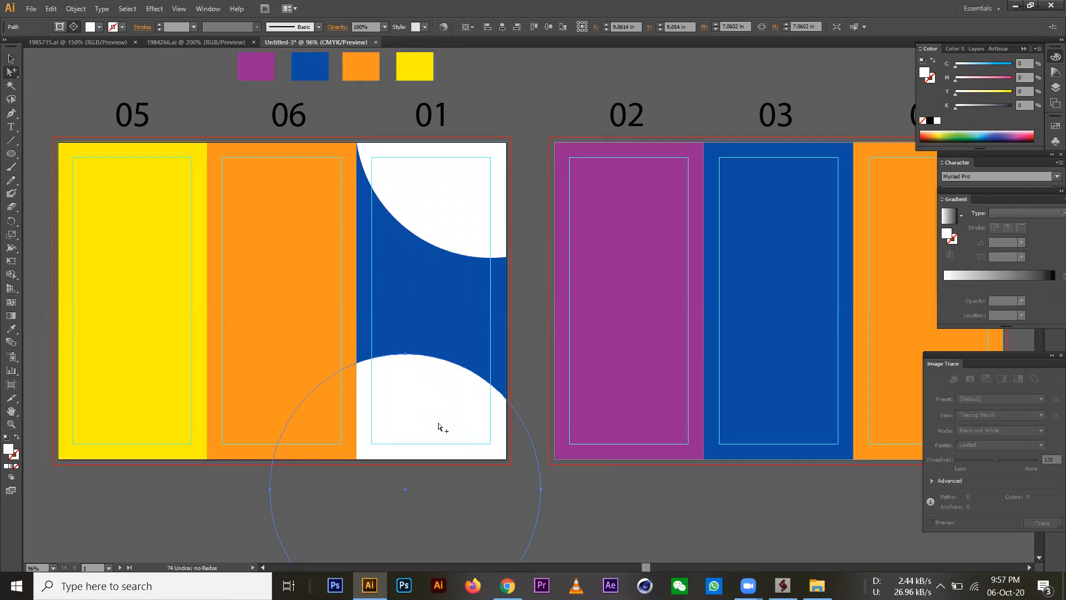
pyautogui.click(11, 328)
pyautogui.click(606, 271)
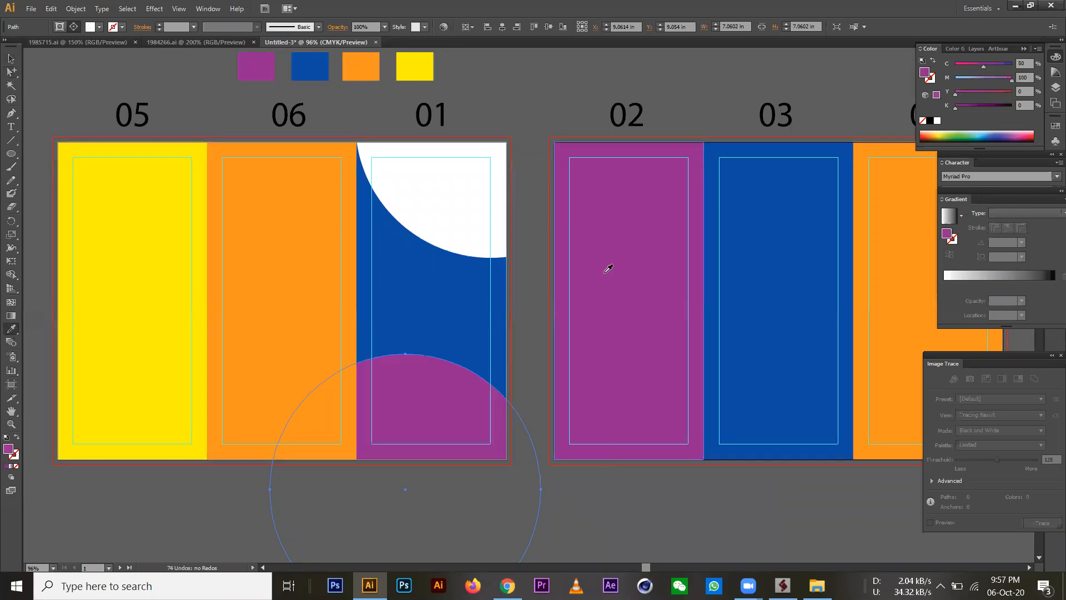
pyautogui.click(364, 68)
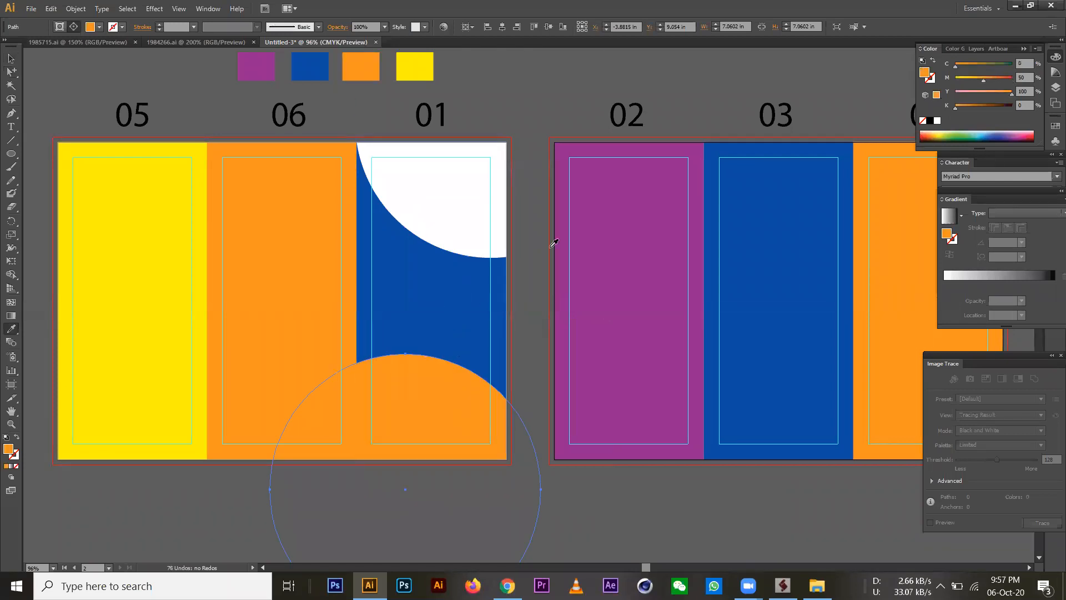
pyautogui.click(592, 230)
pyautogui.press('v')
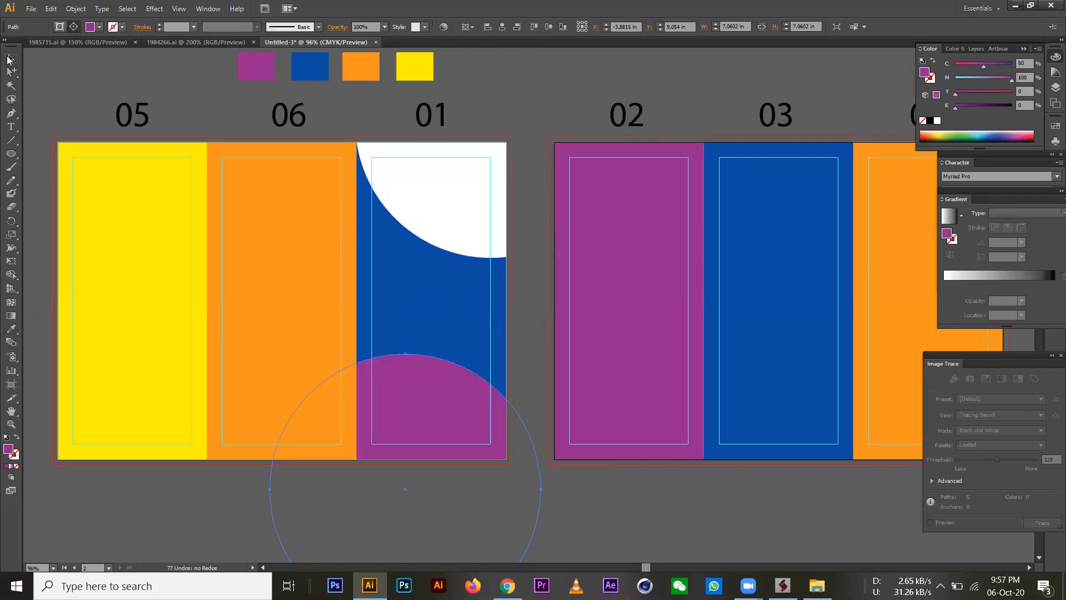
pyautogui.click(527, 321)
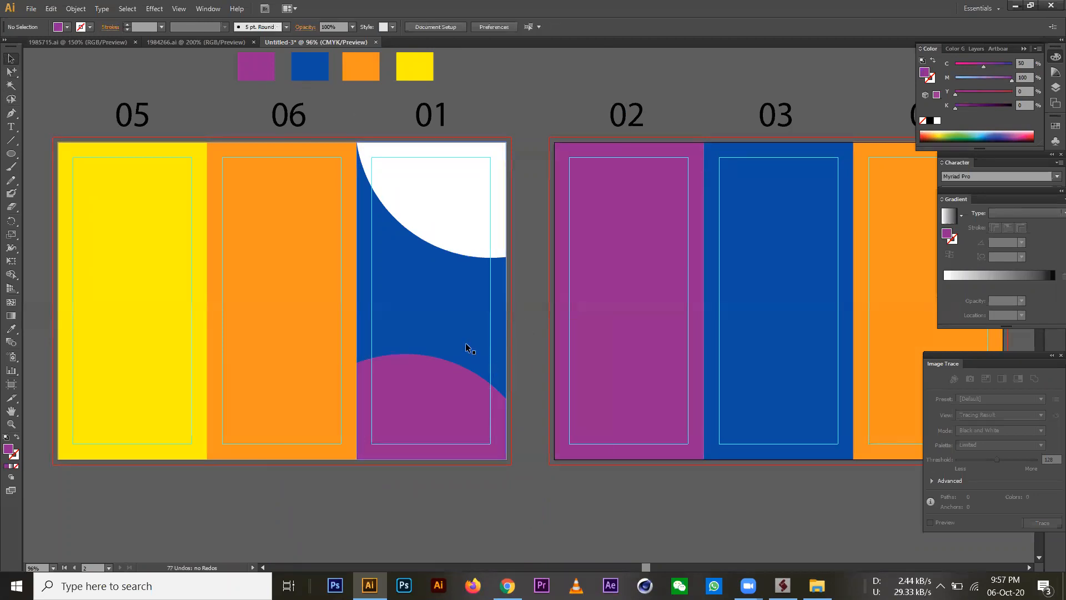
pyautogui.keyDown('ctrl'); pyautogui.click(428, 252); pyautogui.keyUp('ctrl')
pyautogui.moveTo(440, 240); pyautogui.dragTo(321, 276)
pyautogui.keyDown('ctrl'); pyautogui.click(471, 364); pyautogui.keyUp('ctrl')
pyautogui.keyDown('ctrl'); pyautogui.click(453, 291); pyautogui.keyUp('ctrl')
pyautogui.moveTo(474, 293); pyautogui.dragTo(417, 373)
pyautogui.click(11, 71)
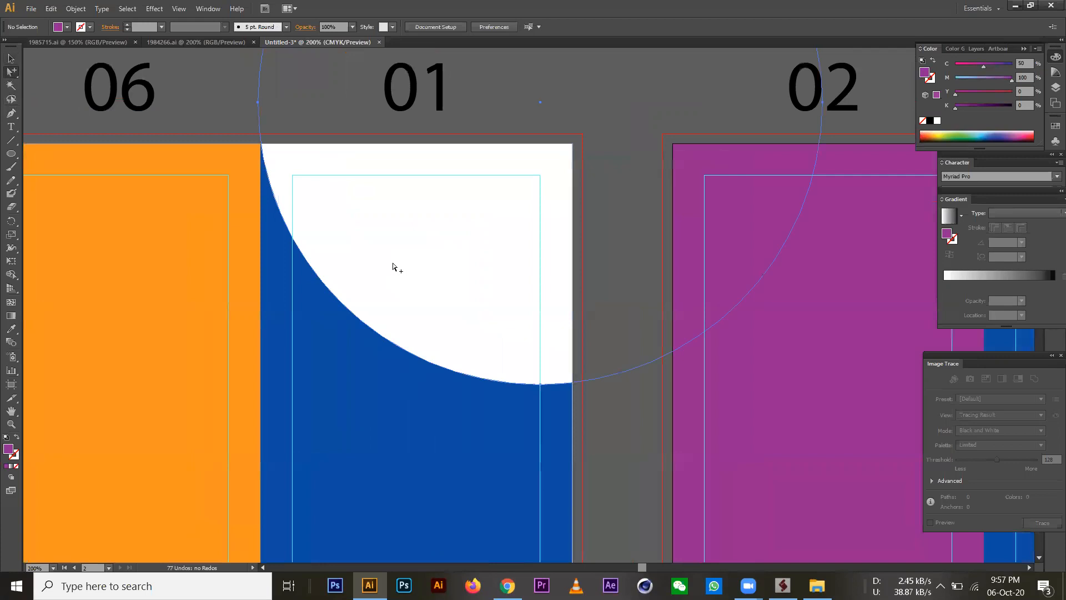
pyautogui.click(397, 281)
pyautogui.click(399, 289)
pyautogui.hotkey('ctrl', 'v')
pyautogui.hotkey('ctrl', 'z')
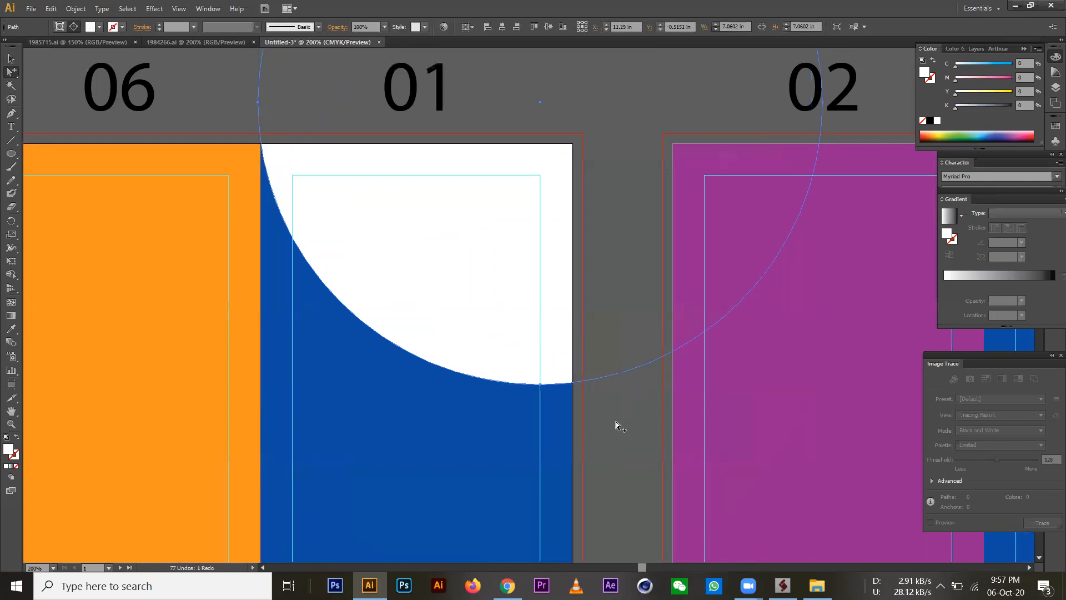
pyautogui.click(616, 425)
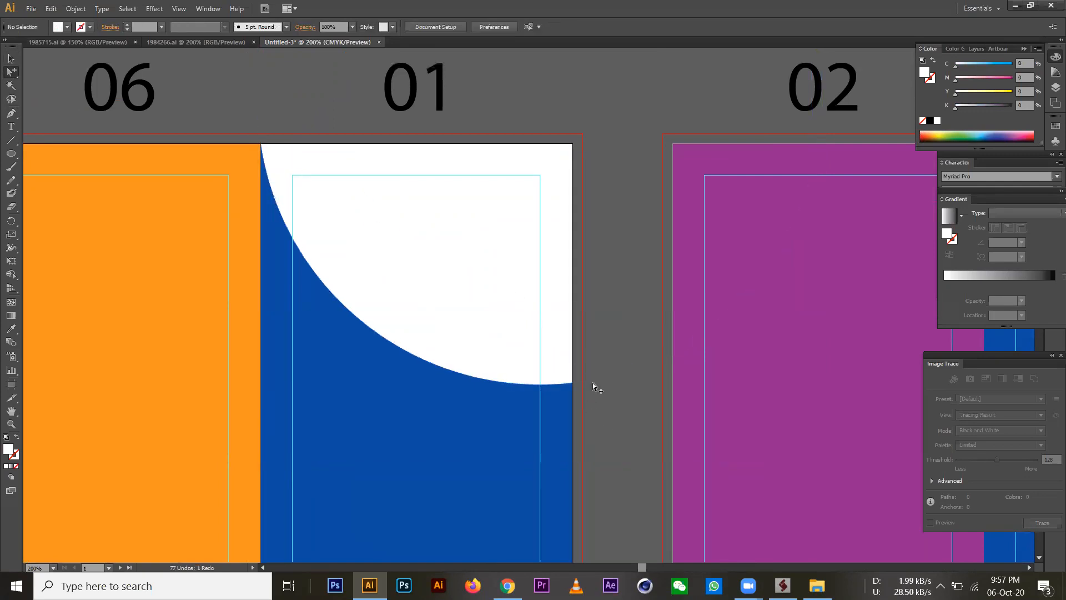
# Duplicate the upper white circle within its clip straight down to about Y -0.23 in, and bring up its transparency settings.
pyautogui.moveTo(11, 72); pyautogui.dragTo(92, 94)
pyautogui.click(366, 217)
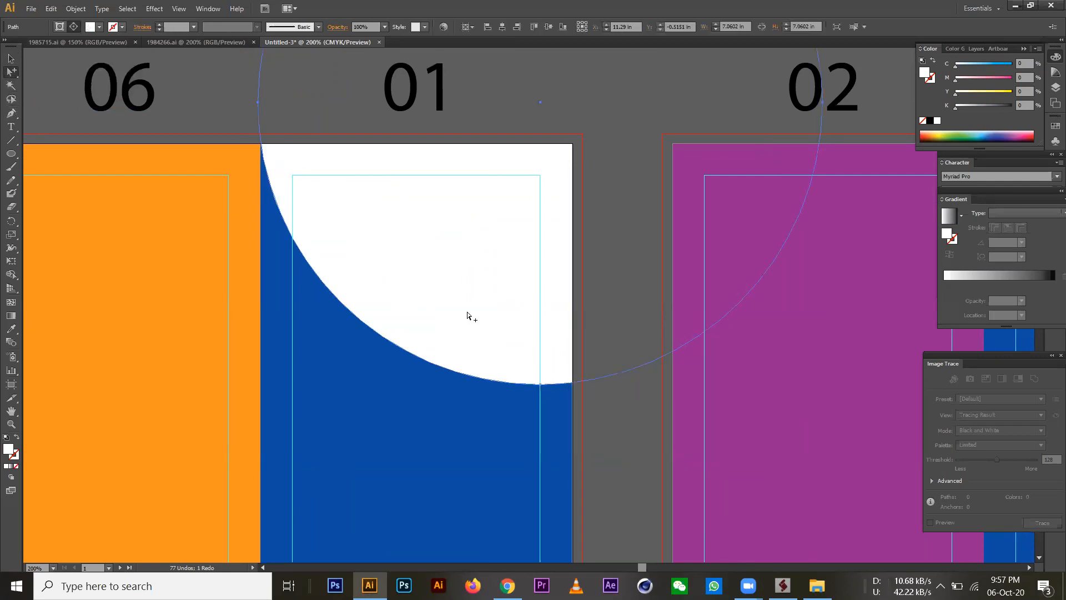
pyautogui.moveTo(467, 311); pyautogui.dragTo(464, 353)
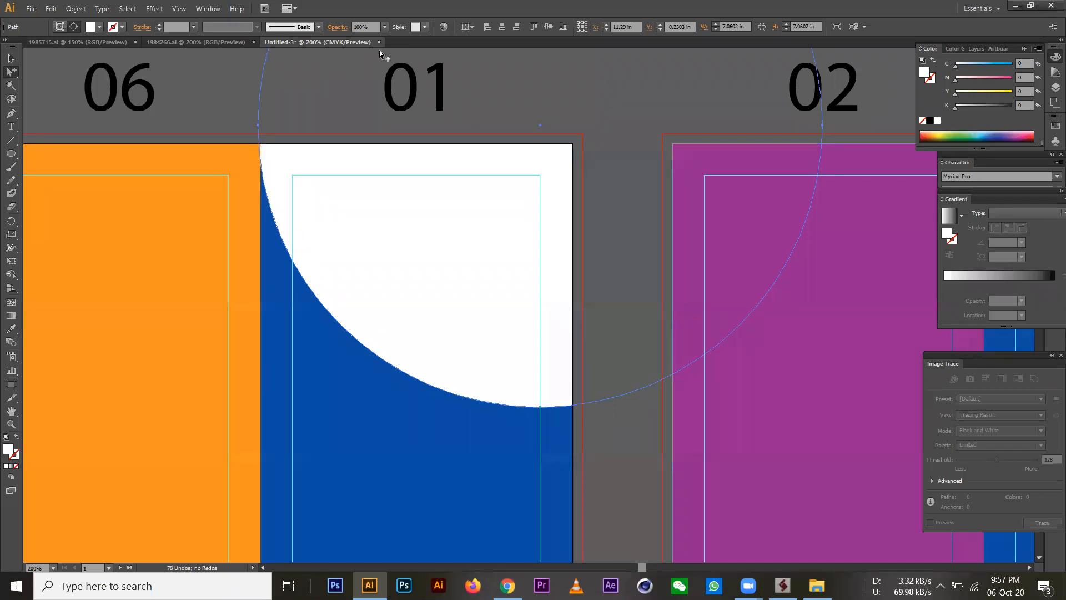
pyautogui.click(213, 11)
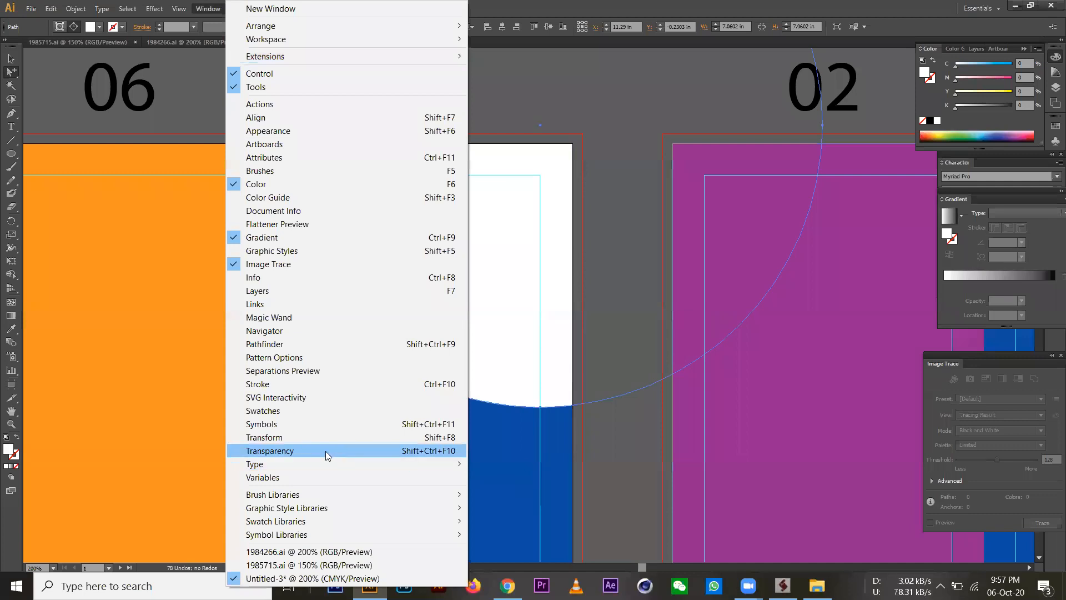
pyautogui.click(328, 451)
pyautogui.moveTo(964, 156); pyautogui.dragTo(723, 136)
# Try opacities of 80%, 60% and 50% on the offset copy of the upper white circle.
pyautogui.click(820, 151)
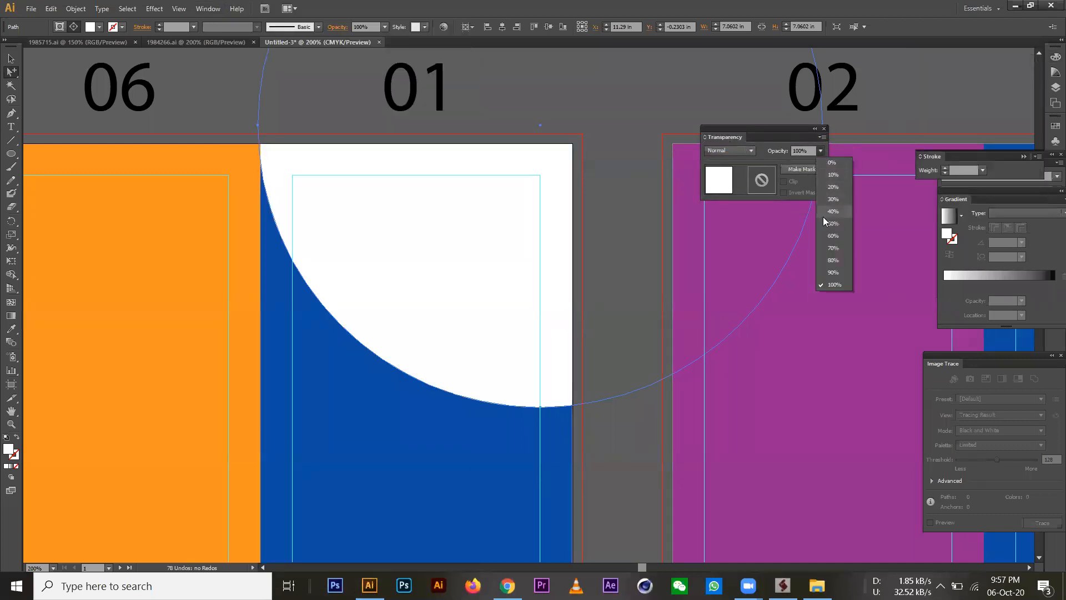
pyautogui.click(838, 255)
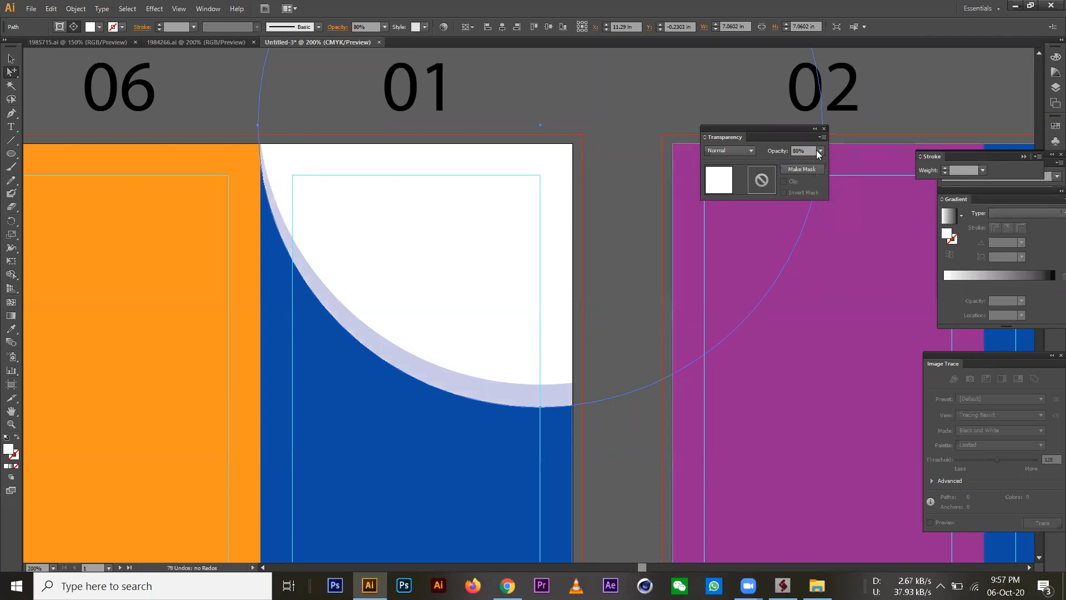
pyautogui.click(820, 151)
pyautogui.click(832, 235)
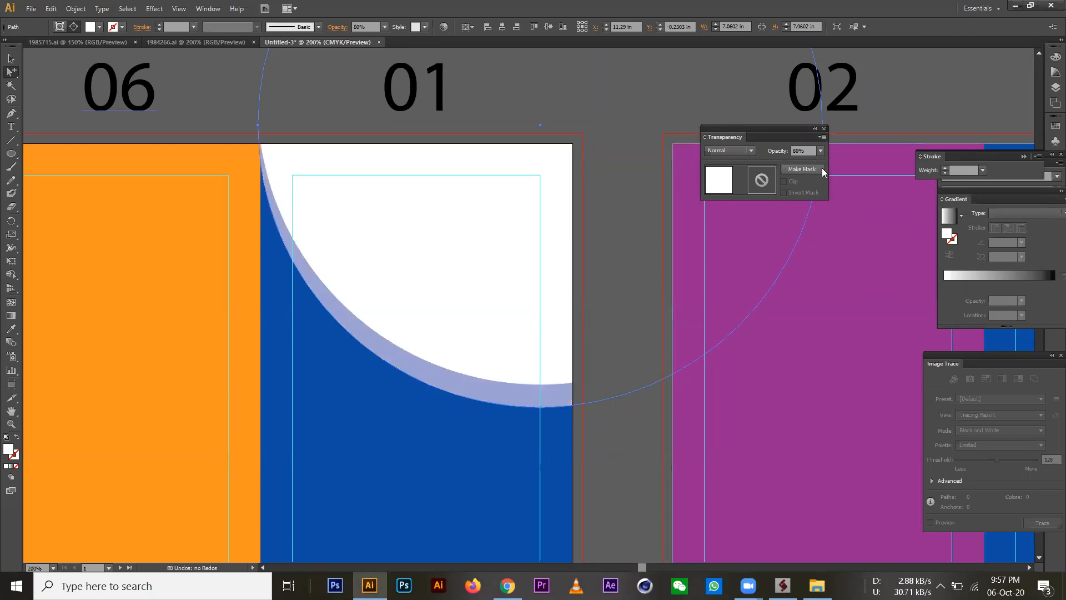
pyautogui.click(820, 151)
pyautogui.click(833, 223)
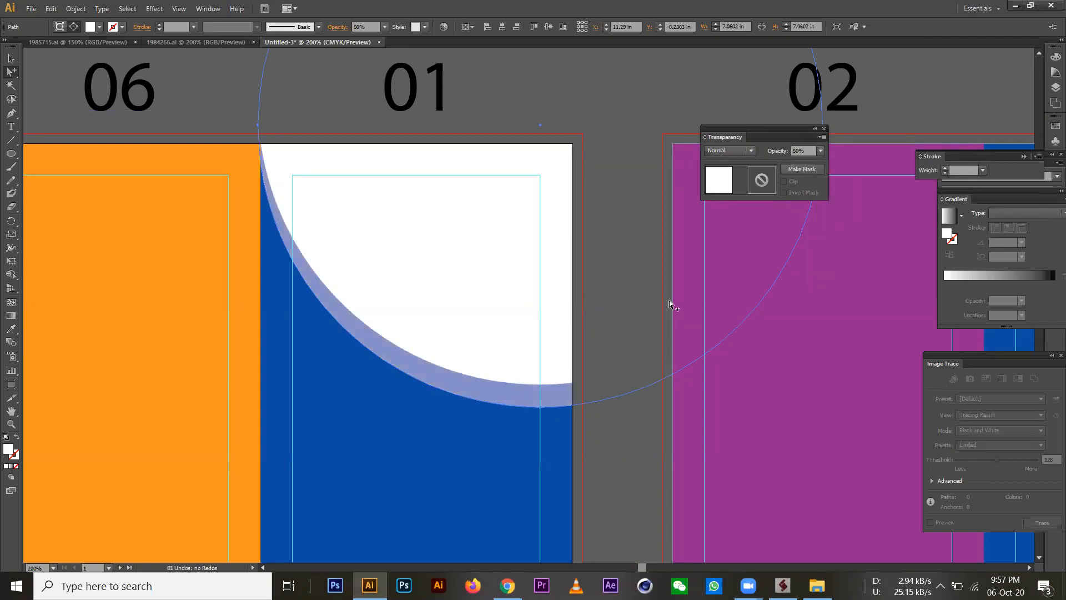
pyautogui.click(617, 463)
# Set the offset white circle copy's opacity to 90% and deselect it.
pyautogui.click(525, 401)
pyautogui.click(820, 151)
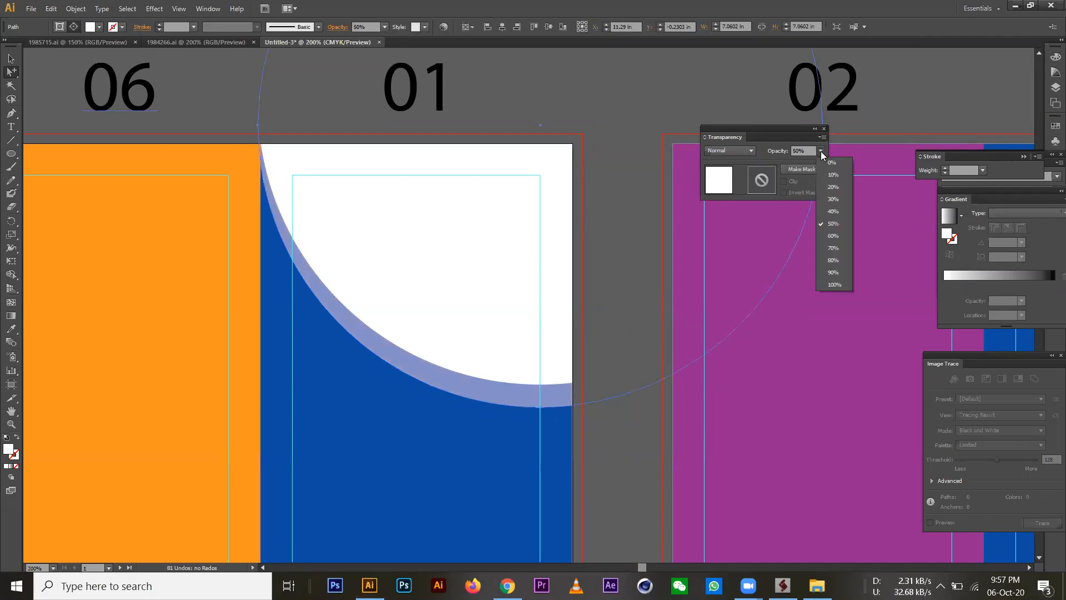
pyautogui.click(833, 272)
pyautogui.click(590, 454)
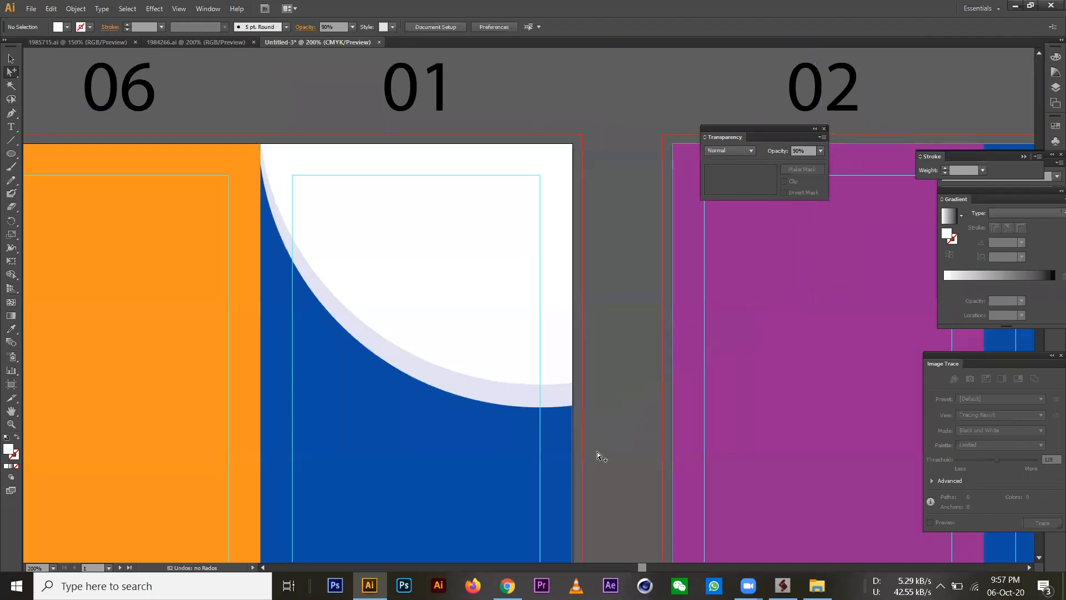
# Duplicate the purple circle within its clip slightly up and to the left, at about X 8.78 in, Y 8.64 in.
pyautogui.keyDown('ctrl'); pyautogui.keyDown('alt'); pyautogui.click(493, 377); pyautogui.keyUp('alt'); pyautogui.keyUp('ctrl')
pyautogui.keyDown('ctrl'); pyautogui.keyDown('alt'); pyautogui.click(493, 376); pyautogui.keyUp('alt'); pyautogui.keyUp('ctrl')
pyautogui.moveTo(521, 380); pyautogui.dragTo(476, 330)
pyautogui.keyDown('ctrl'); pyautogui.click(488, 293); pyautogui.keyUp('ctrl')
pyautogui.click(498, 414)
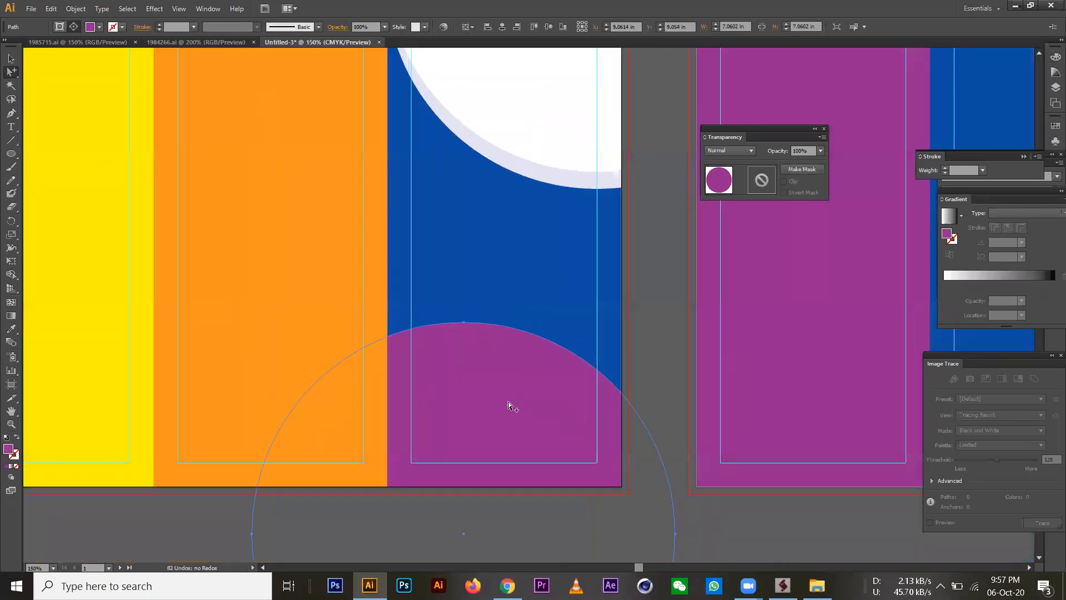
pyautogui.moveTo(511, 415); pyautogui.dragTo(495, 391)
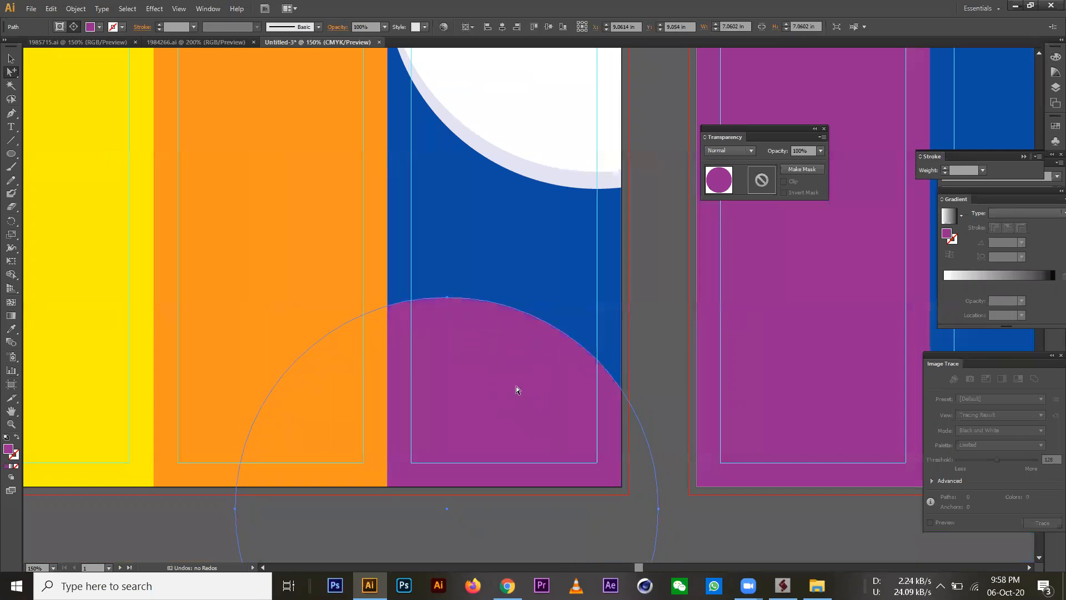
# Set the offset purple circle copy's opacity to 50% and deselect it.
pyautogui.click(821, 150)
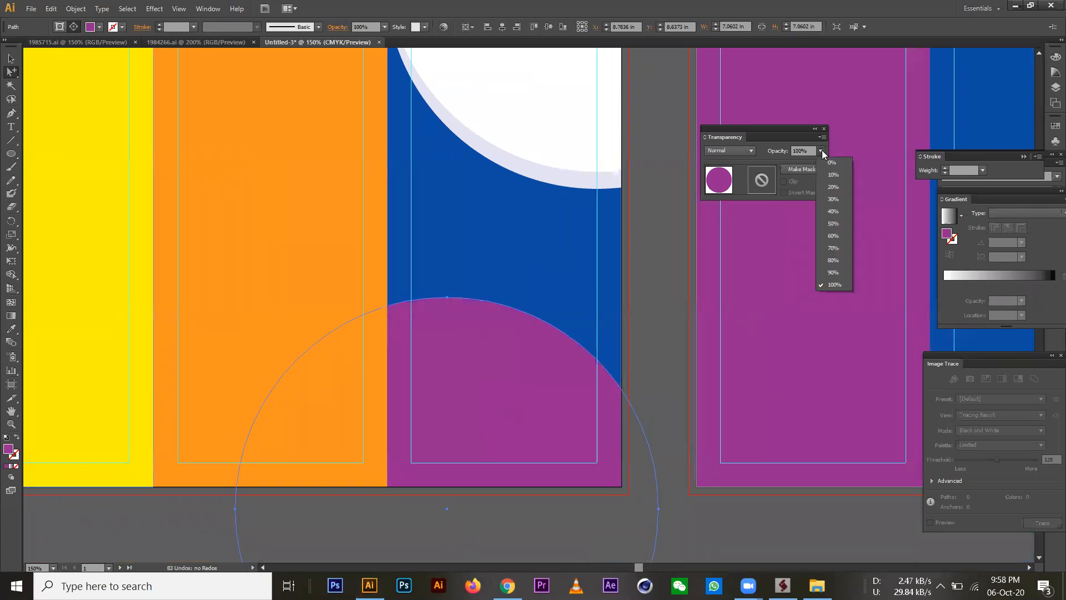
pyautogui.click(838, 227)
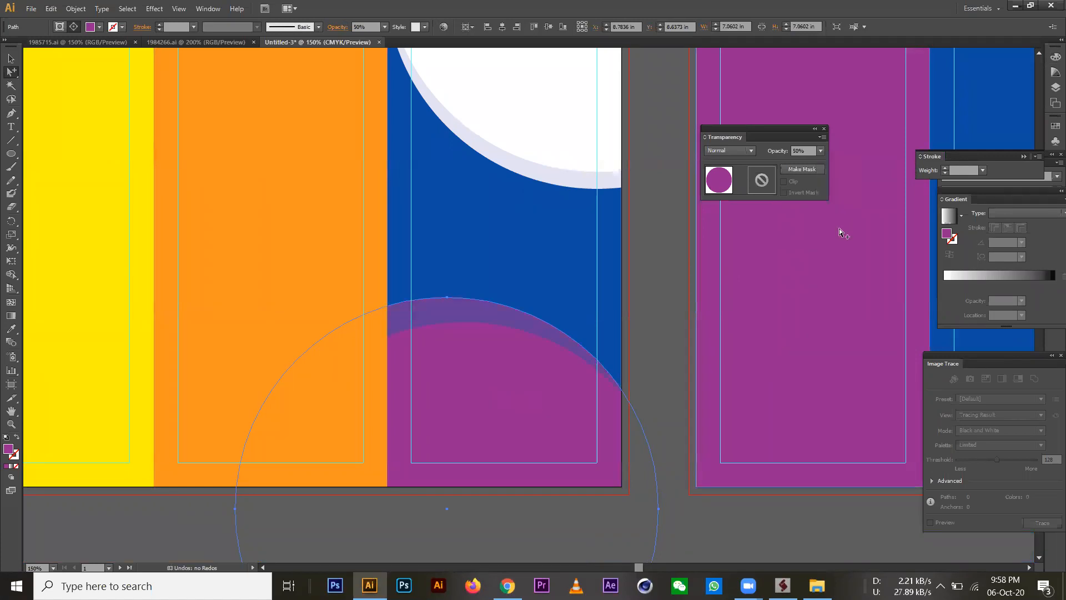
pyautogui.click(628, 357)
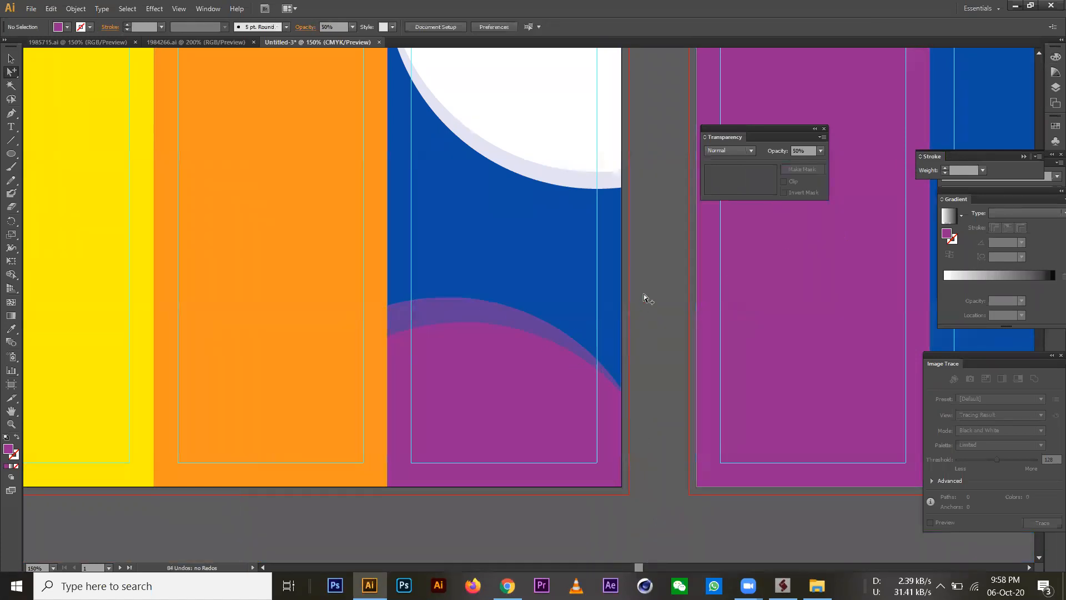
pyautogui.scroll(3, 643, 298)
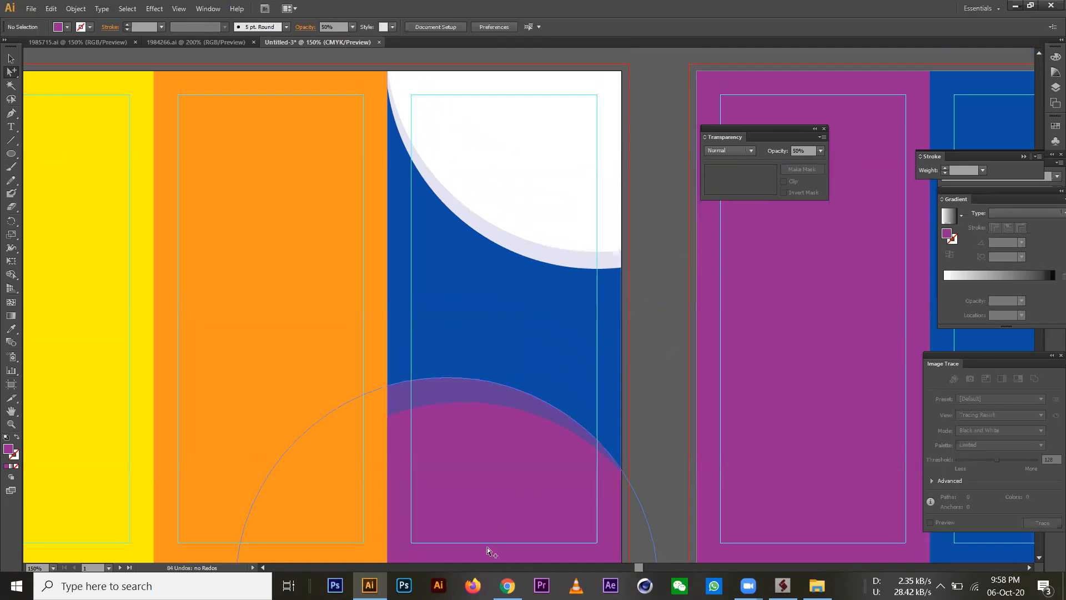
# Switch to Chrome and search Google Images for "Corporate images".
pyautogui.hotkey('alt', 'Tab')
pyautogui.hotkey('ctrl', 'a')
pyautogui.press('BackSpace')
pyautogui.write('Cop')
pyautogui.write('p')
pyautogui.press('BackSpace')
pyautogui.press('BackSpace')
pyautogui.write('rpora')
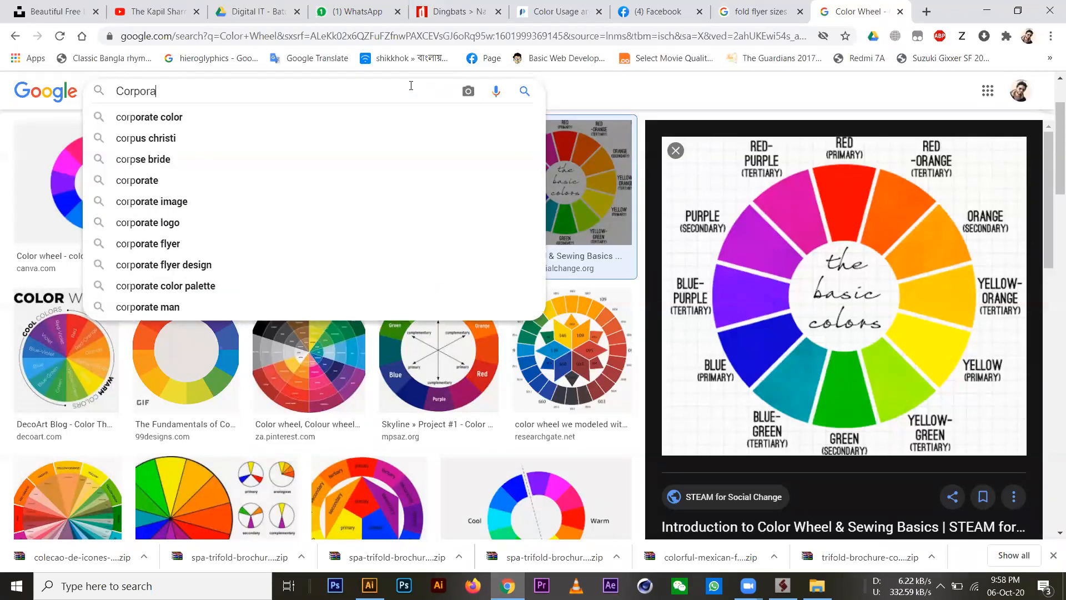
pyautogui.write('te images')
pyautogui.press('Return')
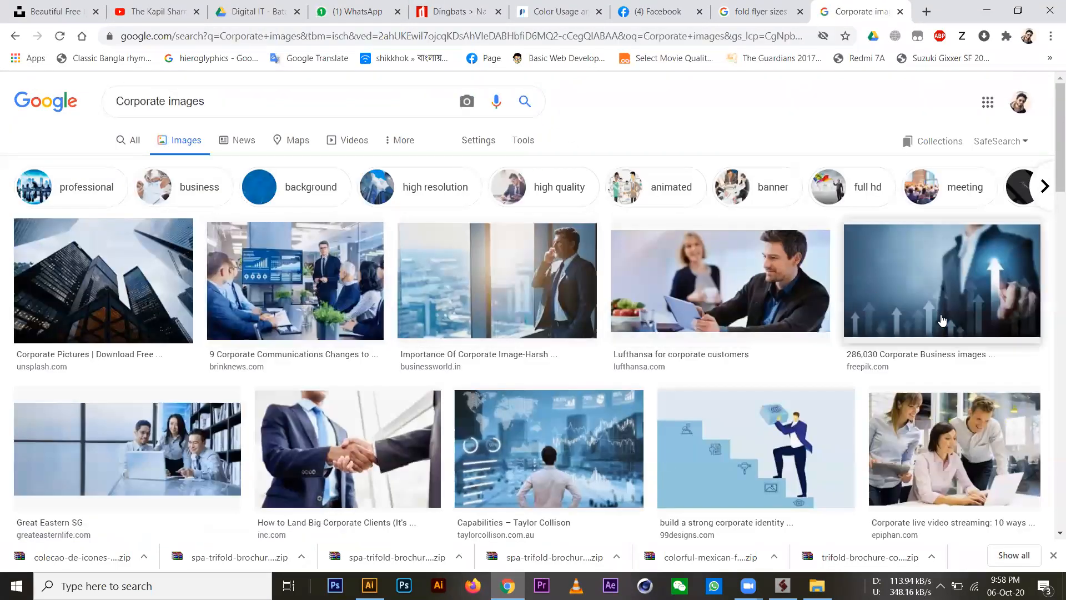
# Filter the corporate image search results to large images only.
pyautogui.scroll(-2, 760, 341)
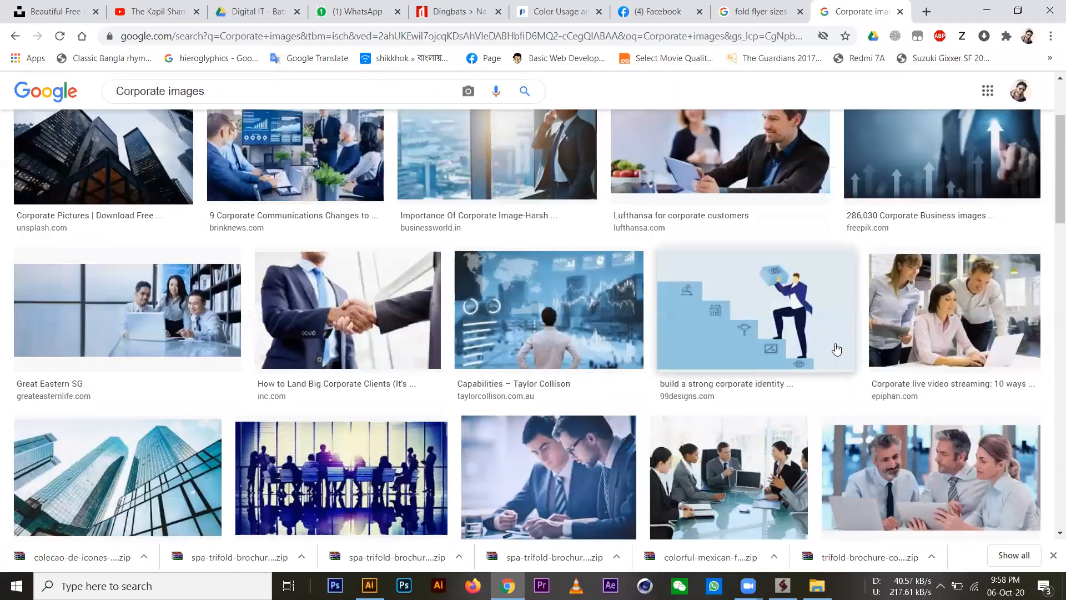
pyautogui.scroll(-4, 855, 389)
pyautogui.scroll(-1, 879, 448)
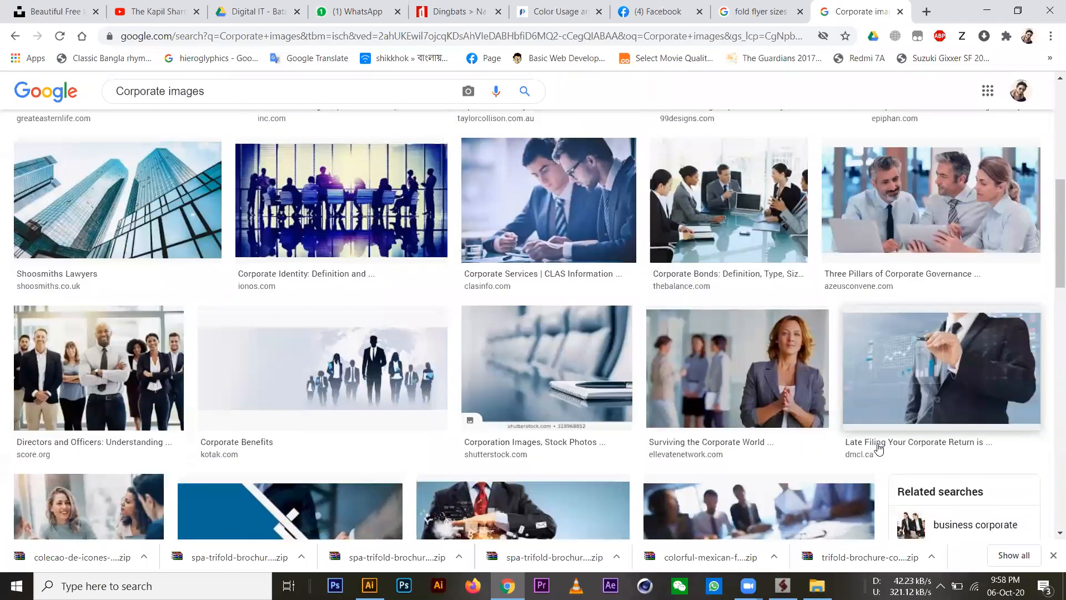
pyautogui.scroll(-2, 879, 448)
pyautogui.scroll(-1, 878, 447)
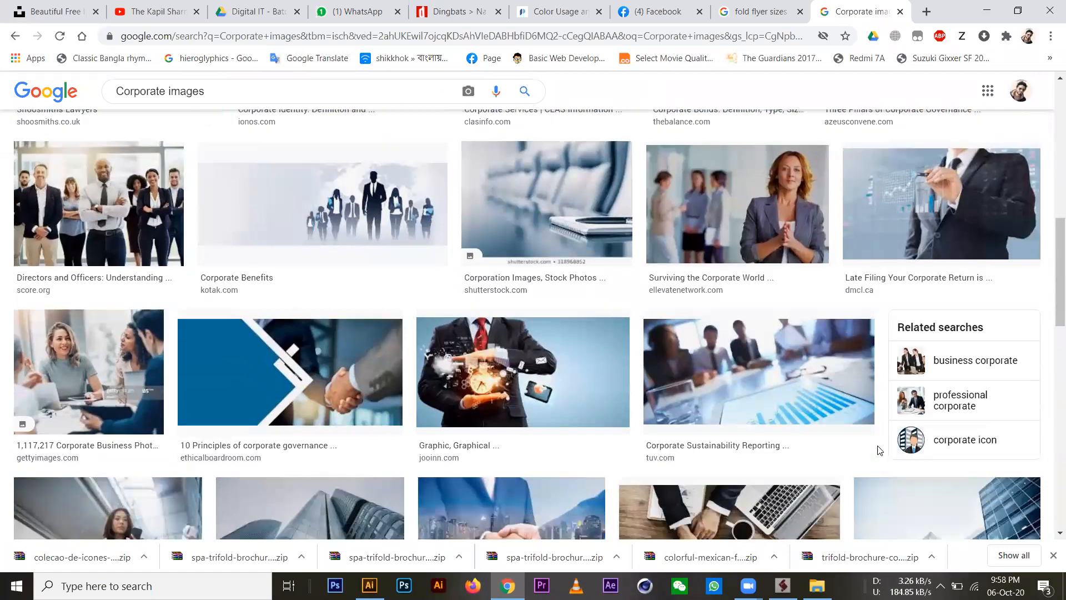
pyautogui.scroll(7, 878, 447)
pyautogui.scroll(2, 670, 318)
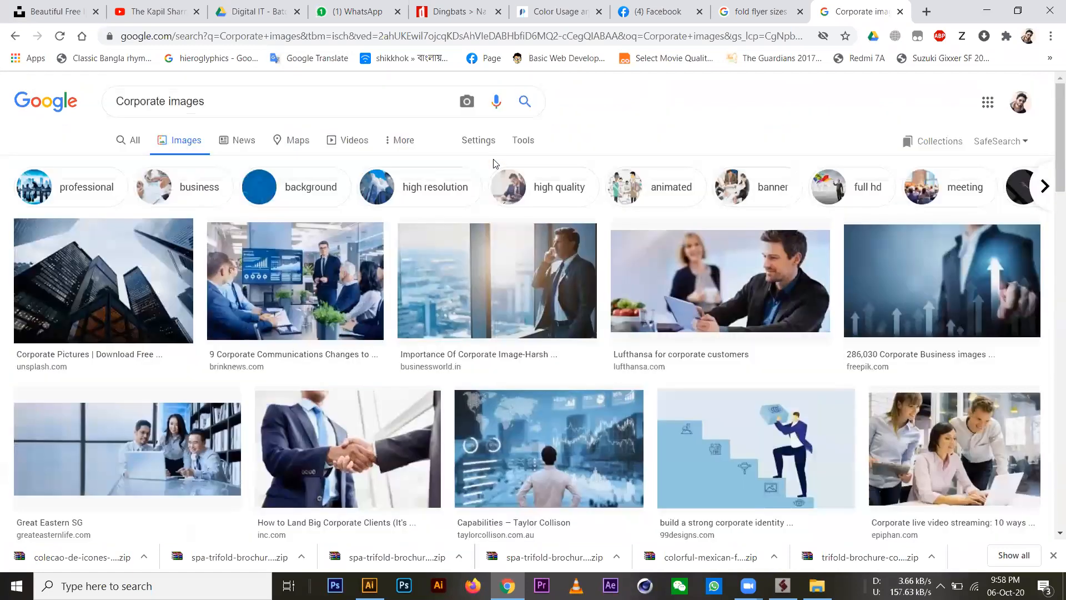
pyautogui.click(524, 146)
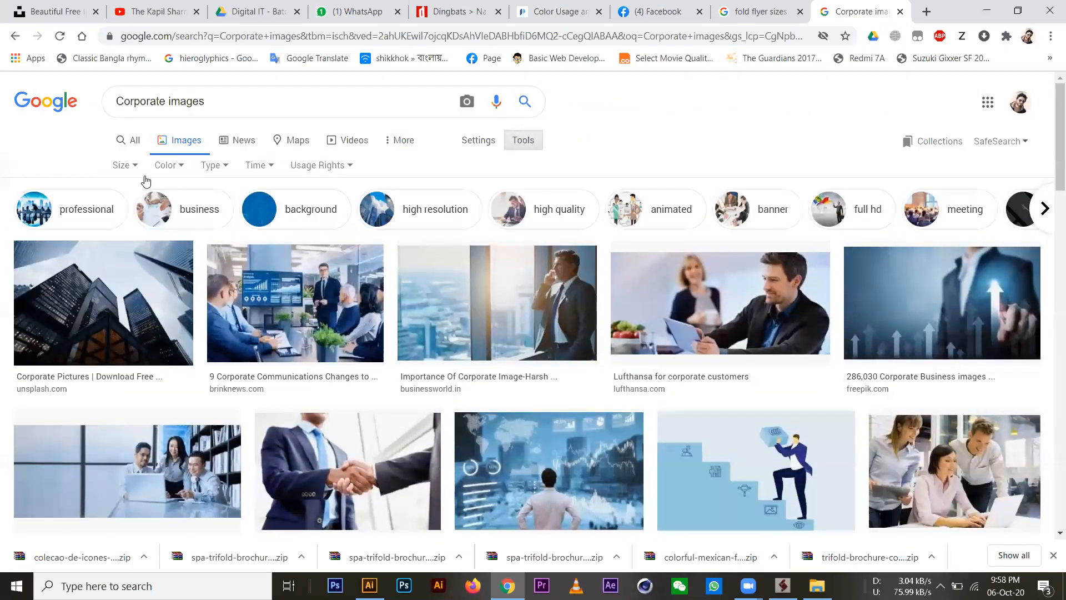
pyautogui.click(124, 165)
pyautogui.click(127, 206)
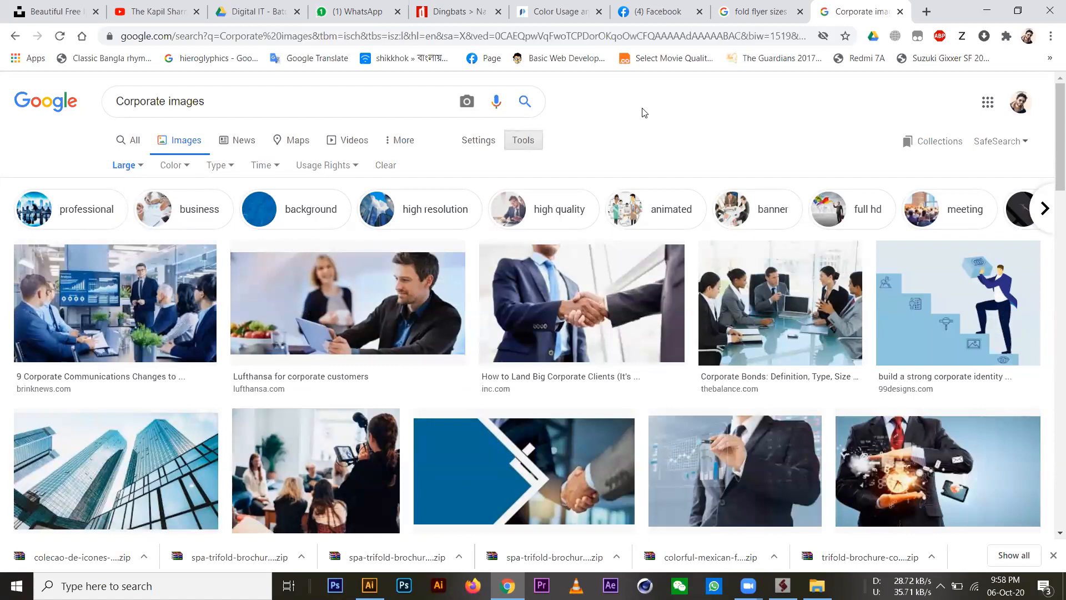
# Preview the Jooinn image of a suited man holding a glowing clock and start saving it to the Desktop.
pyautogui.click(772, 345)
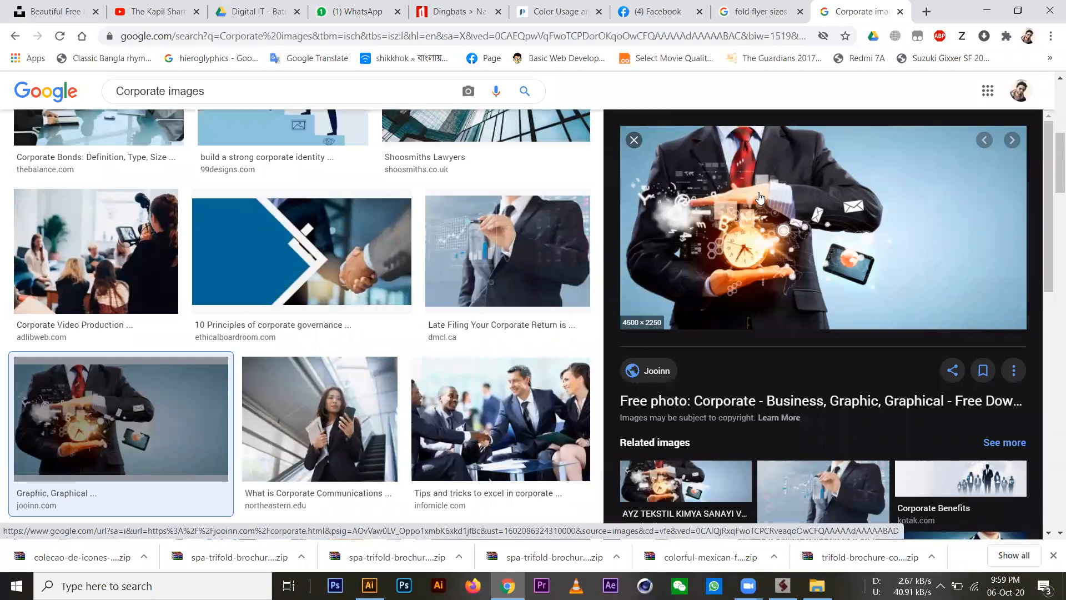
pyautogui.rightClick(754, 211)
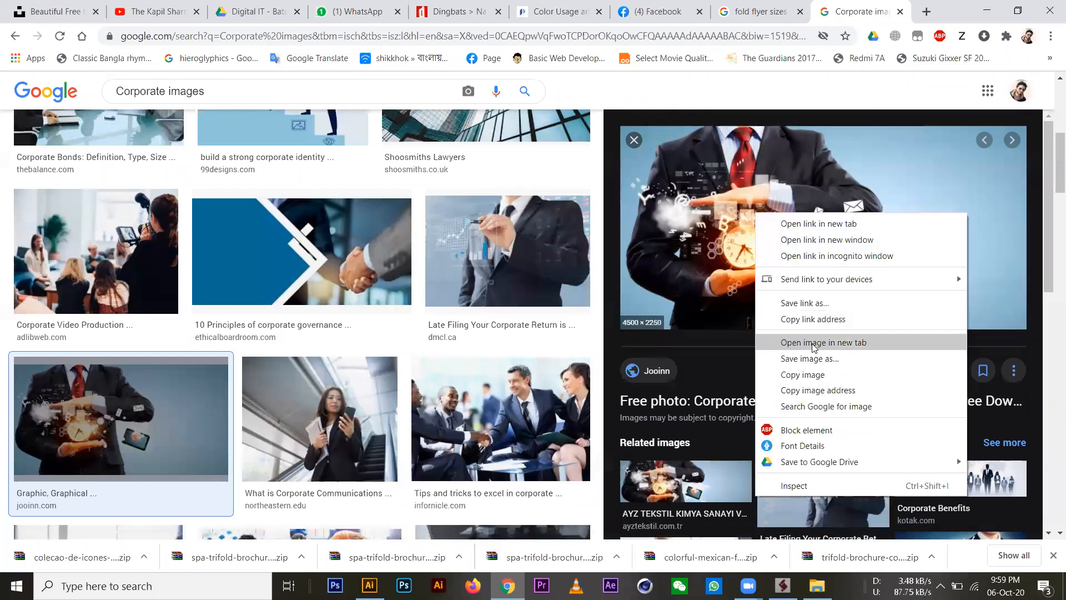
pyautogui.click(811, 362)
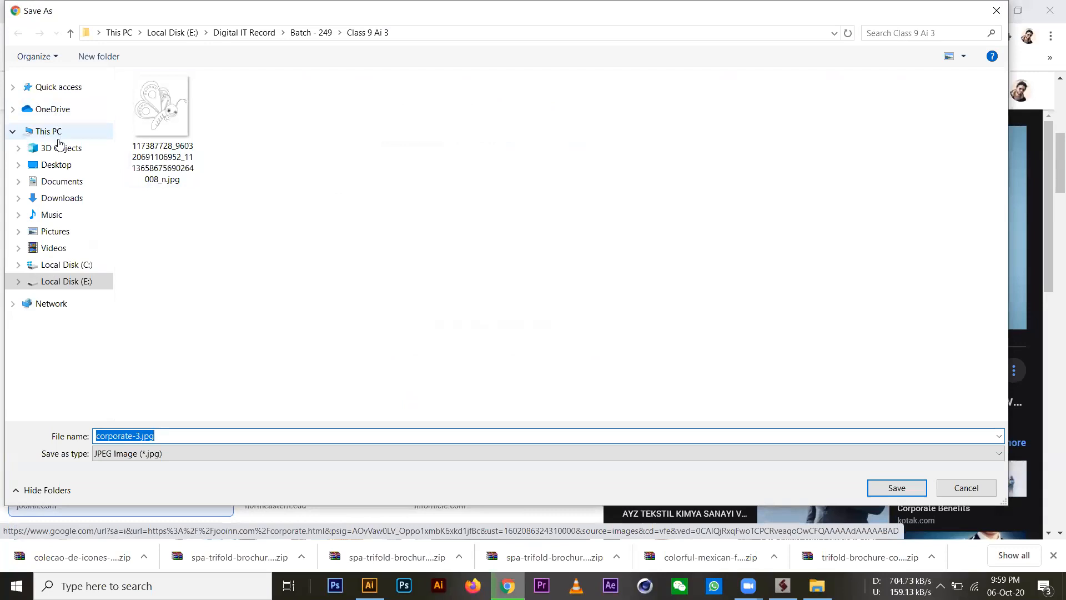
pyautogui.click(78, 281)
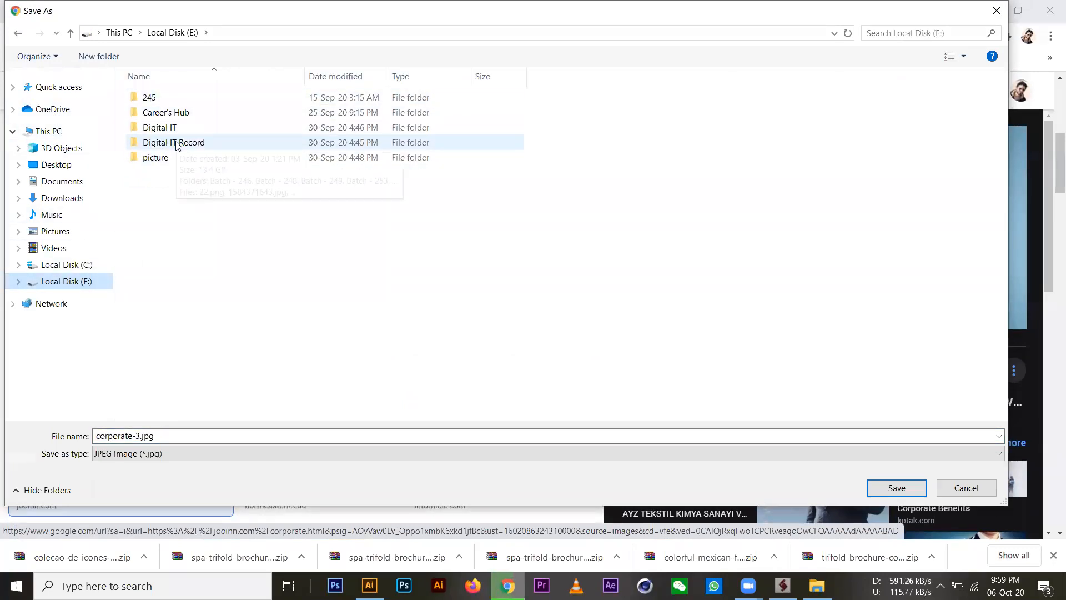
pyautogui.click(66, 166)
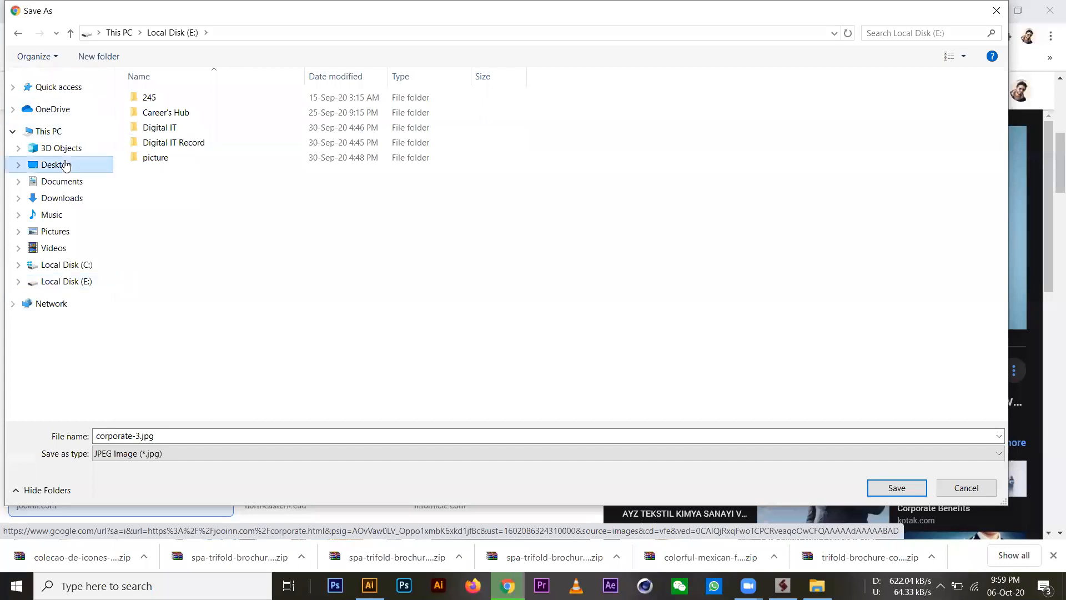
# Create a Desktop folder named TriFold Brochure Class and save the image in it as corporate-3.jpg.
pyautogui.rightClick(524, 222)
pyautogui.moveTo(644, 371)
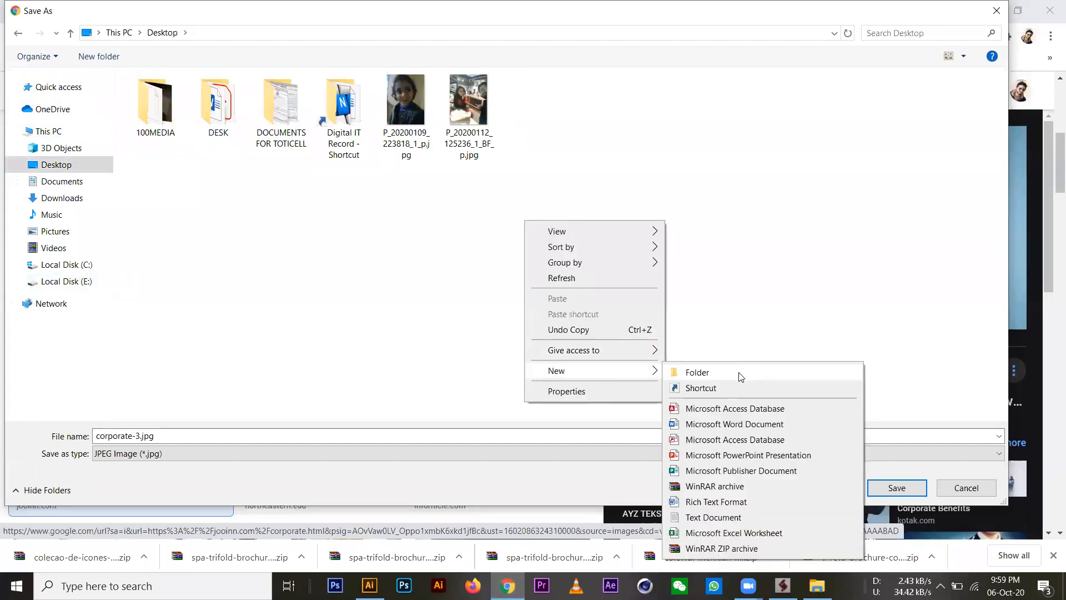
pyautogui.click(739, 372)
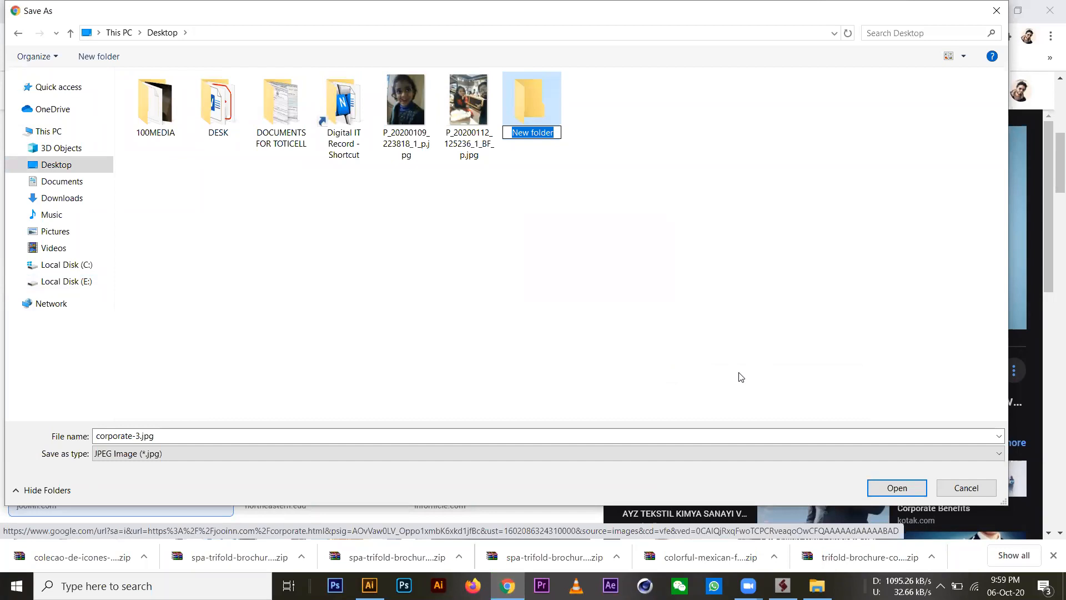
pyautogui.write('TriFo')
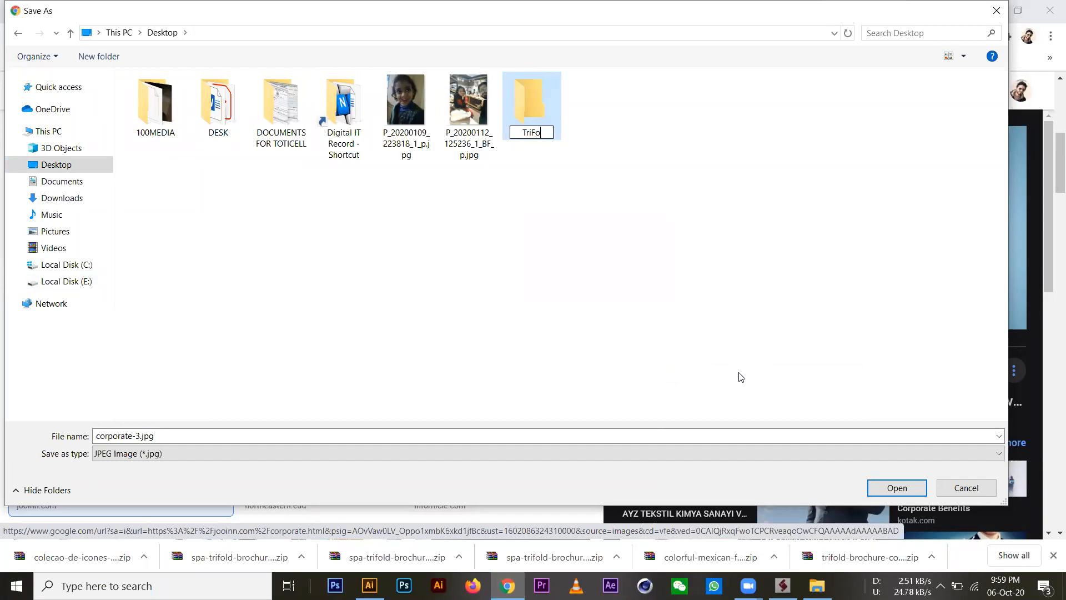
pyautogui.write('ld Brochure Class')
pyautogui.press('Return')
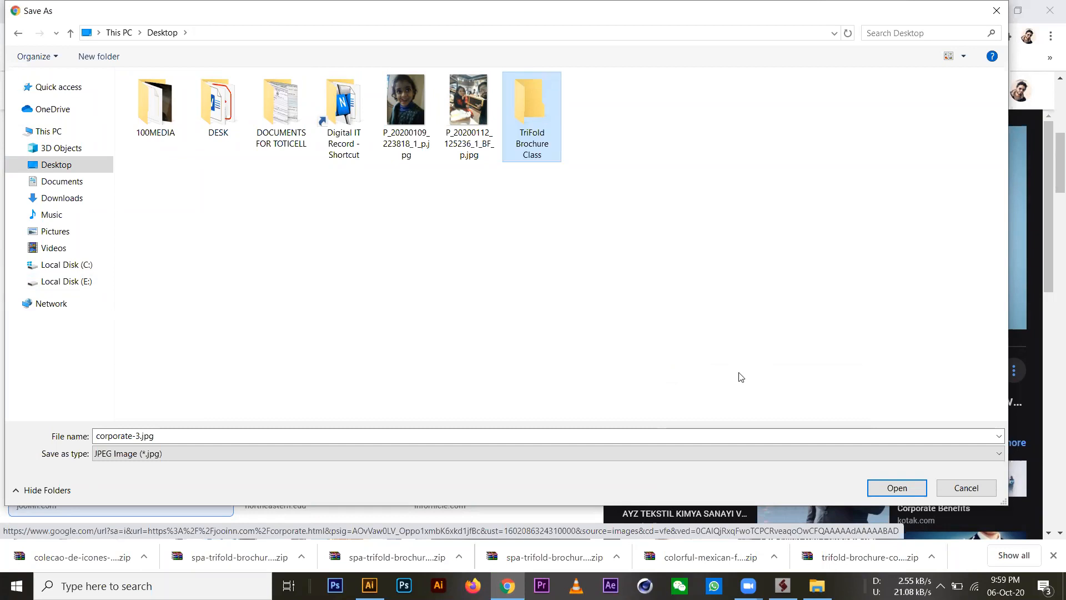
pyautogui.press('Return')
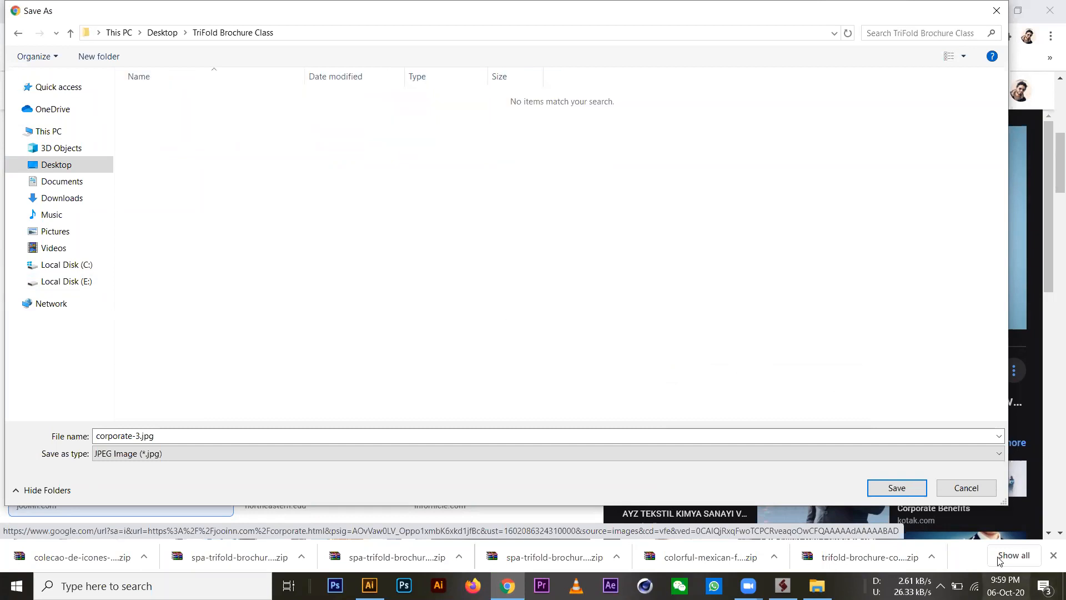
pyautogui.click(897, 487)
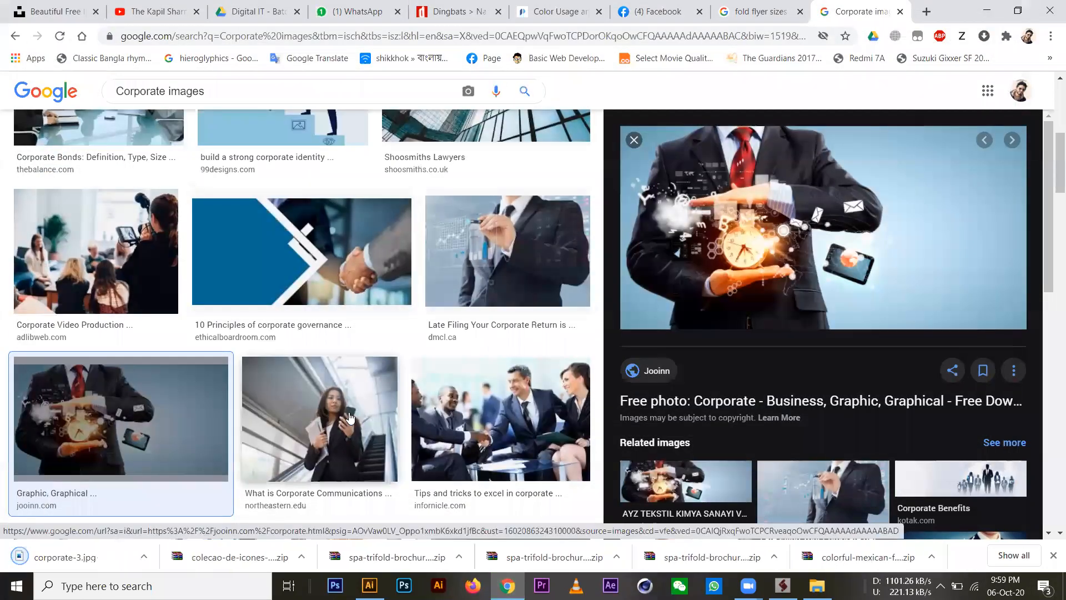
# Save the related Corporate Benefits silhouettes image as corporate-benifits-for-online-lead.jpg in the TriFold Brochure Class folder.
pyautogui.scroll(-5, 897, 355)
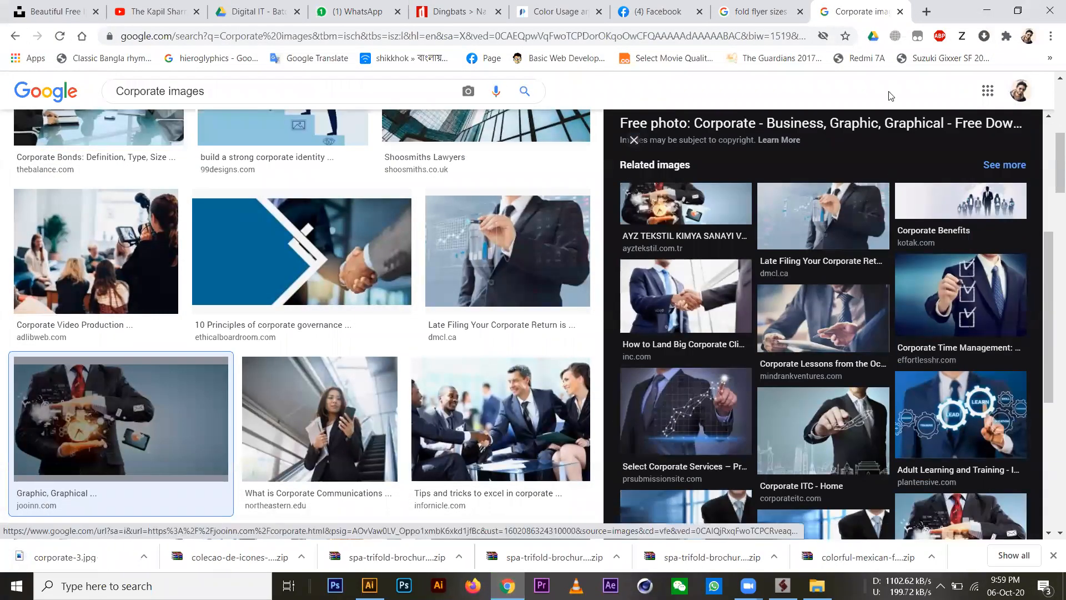
pyautogui.click(971, 208)
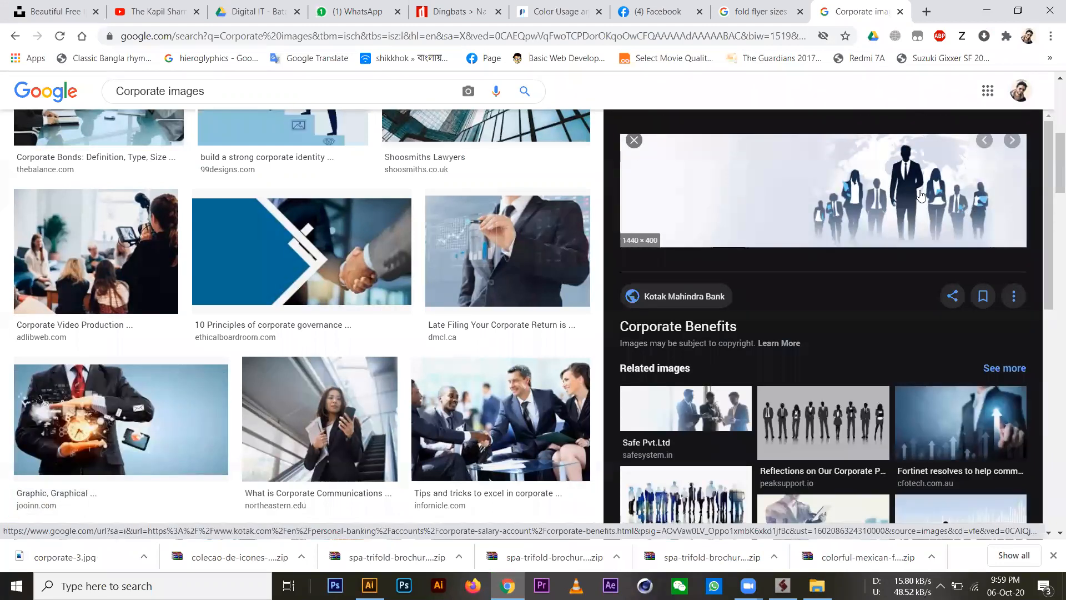
pyautogui.rightClick(920, 196)
pyautogui.click(937, 339)
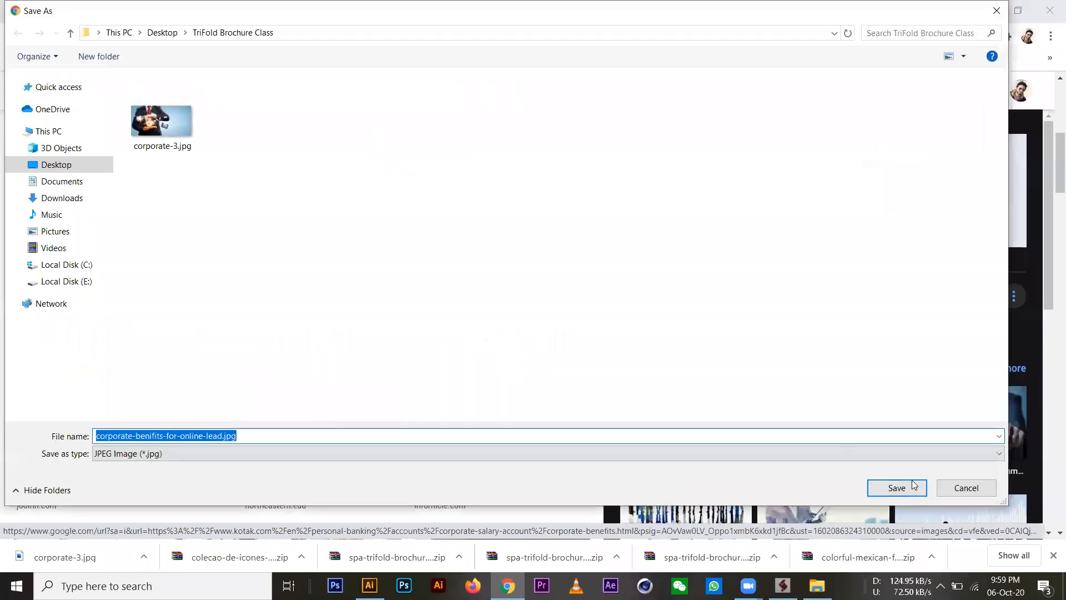
pyautogui.click(913, 485)
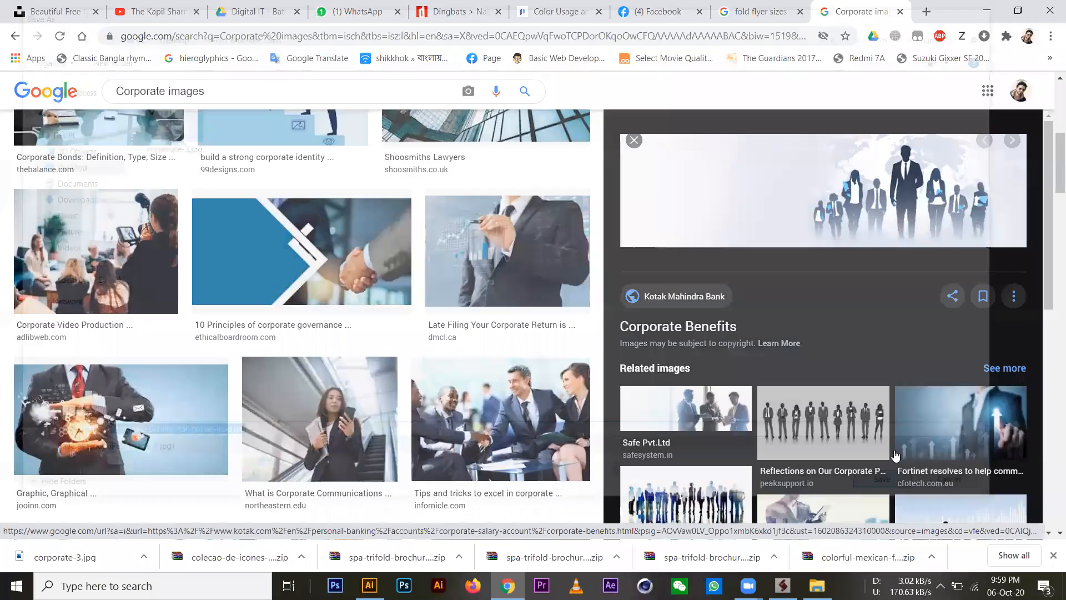
# Preview the related image of reflected business silhouettes and examine its related corporate images.
pyautogui.scroll(-5, 857, 395)
pyautogui.click(707, 240)
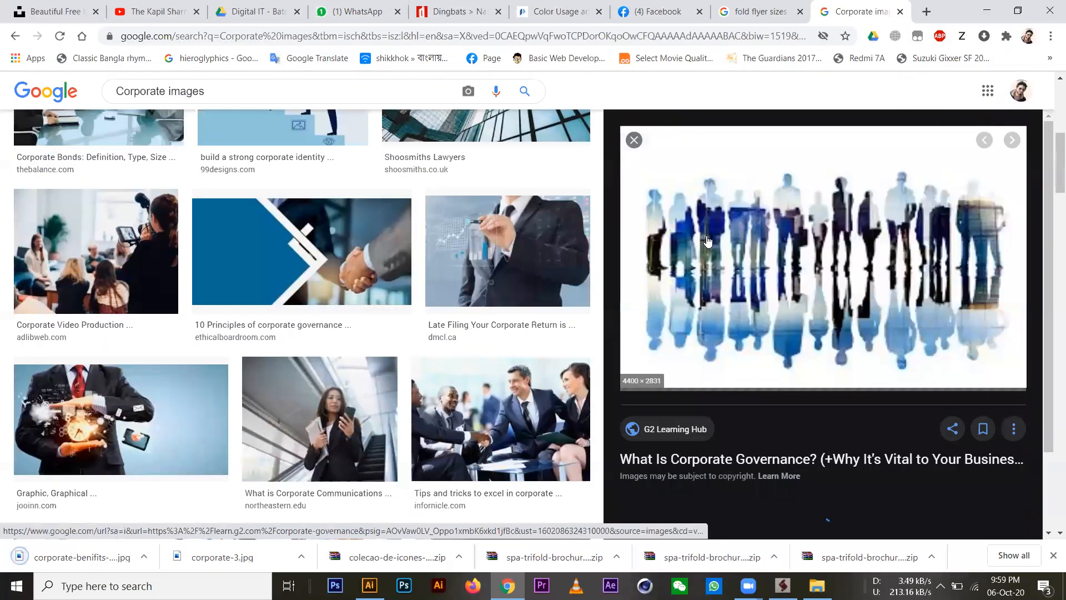
pyautogui.scroll(-5, 858, 301)
pyautogui.scroll(-1, 858, 301)
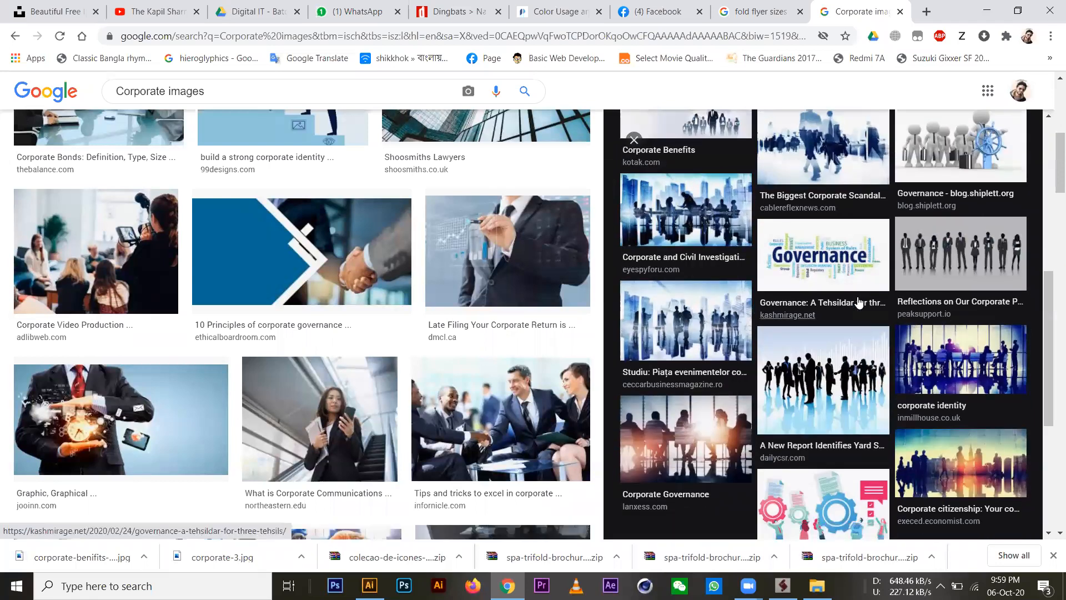
pyautogui.scroll(-4, 858, 301)
pyautogui.scroll(4, 833, 303)
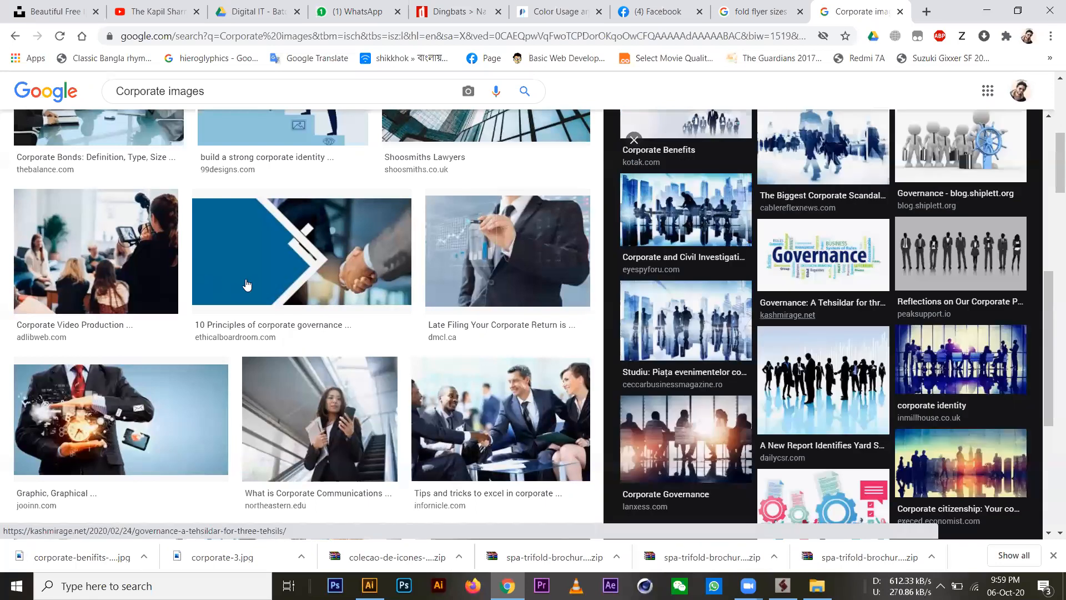
# Save the Digital Marketing Institute skyscrapers-and-tree image as Social_Responsibility_Blog.jpg in the TriFold Brochure Class folder.
pyautogui.scroll(-4, 250, 287)
pyautogui.scroll(-6, 251, 287)
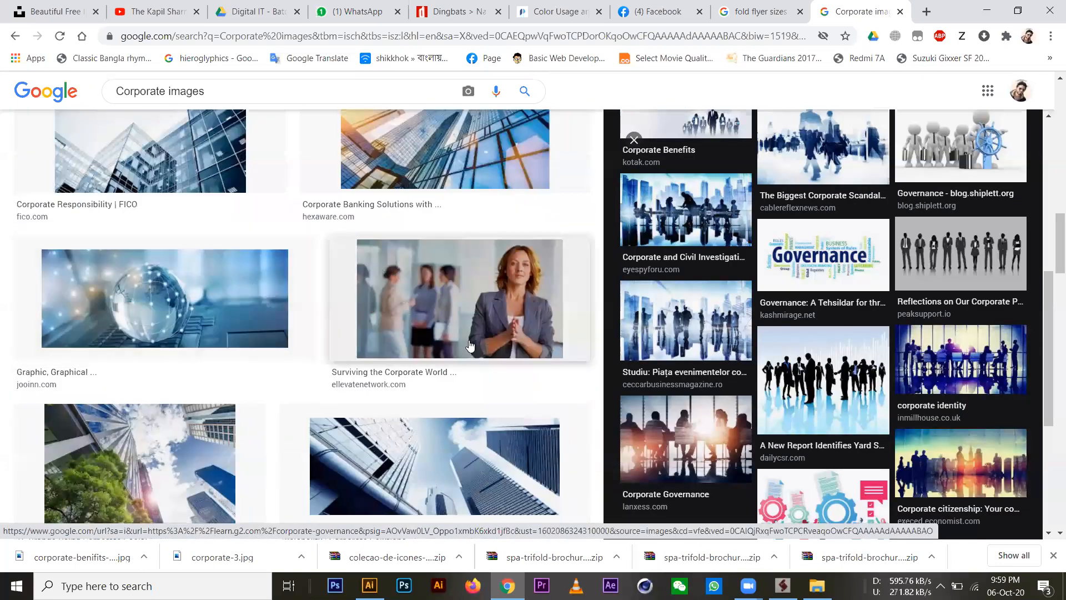
pyautogui.scroll(-2, 483, 351)
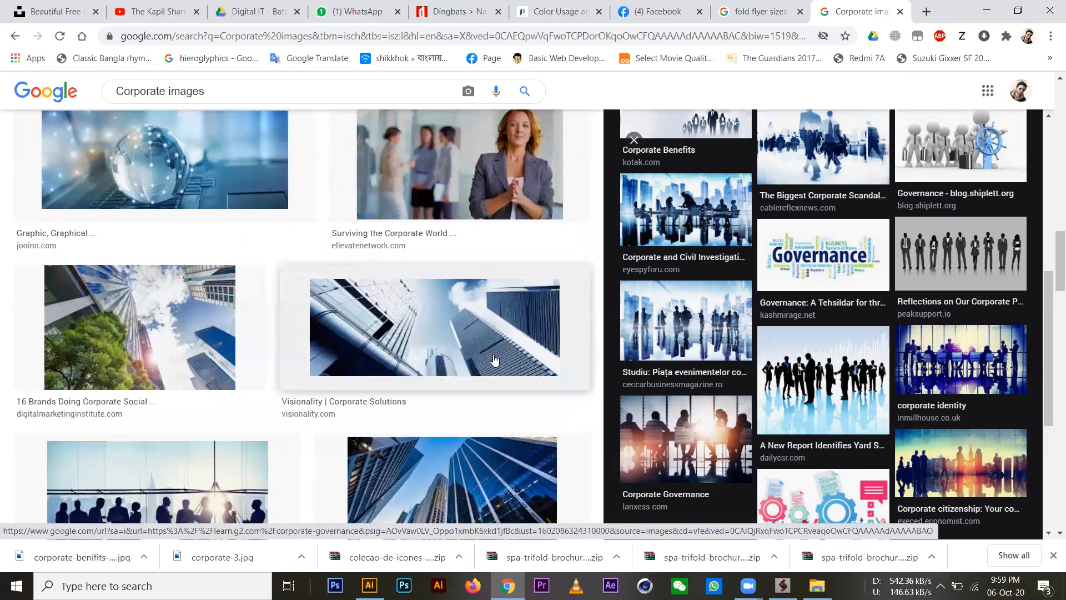
pyautogui.click(118, 333)
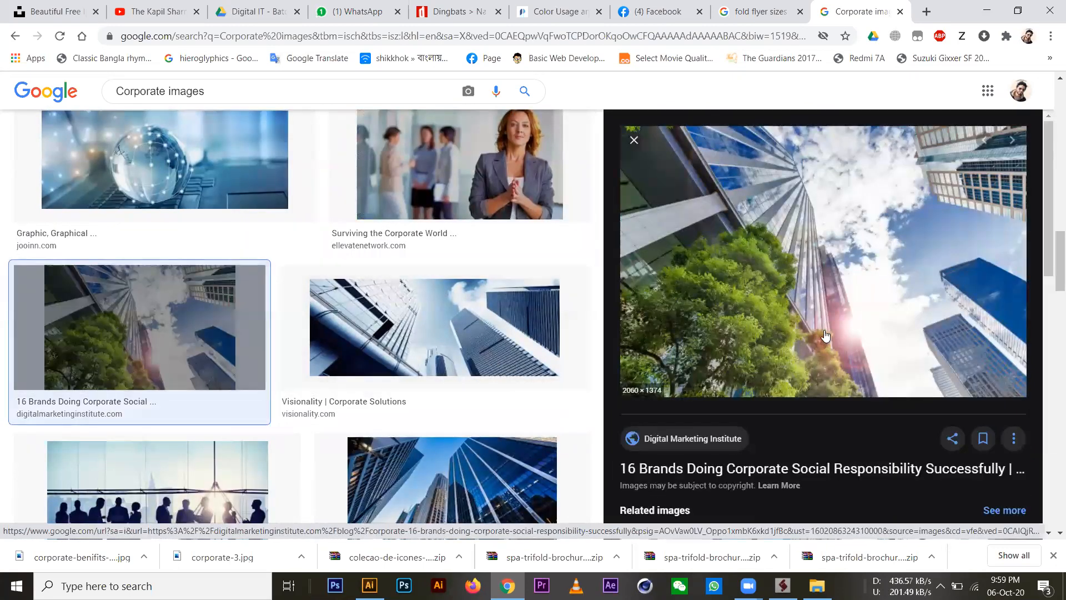
pyautogui.rightClick(842, 253)
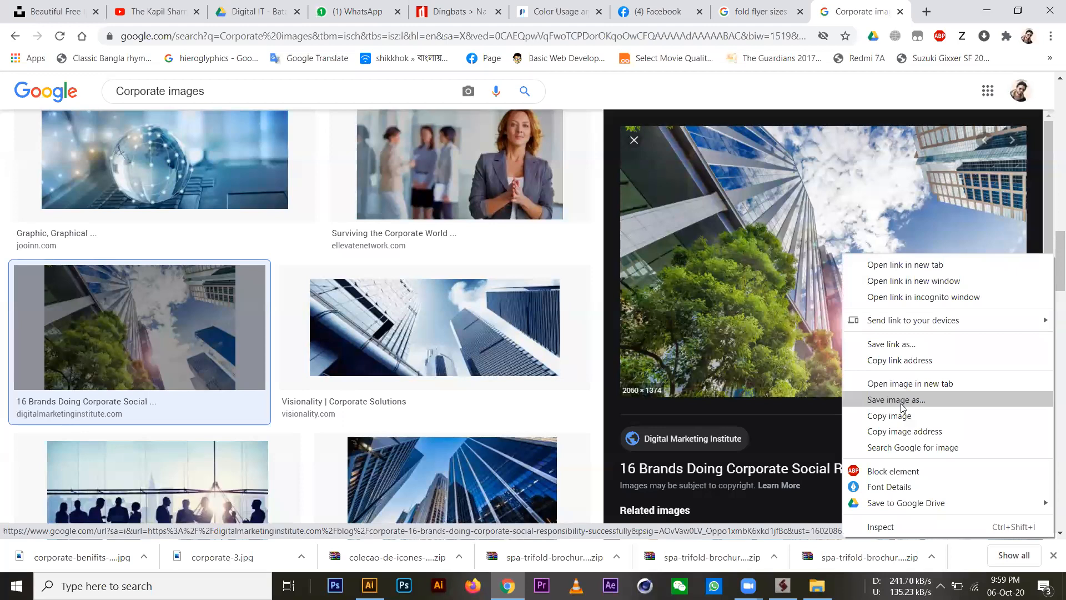
pyautogui.click(902, 397)
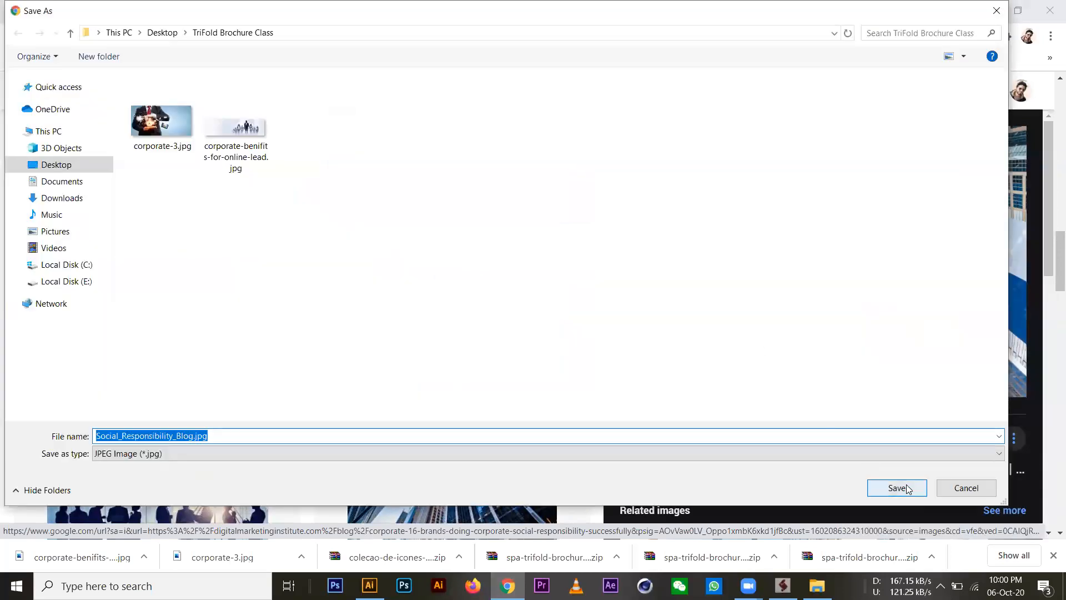
pyautogui.press('Return')
pyautogui.scroll(-3, 358, 344)
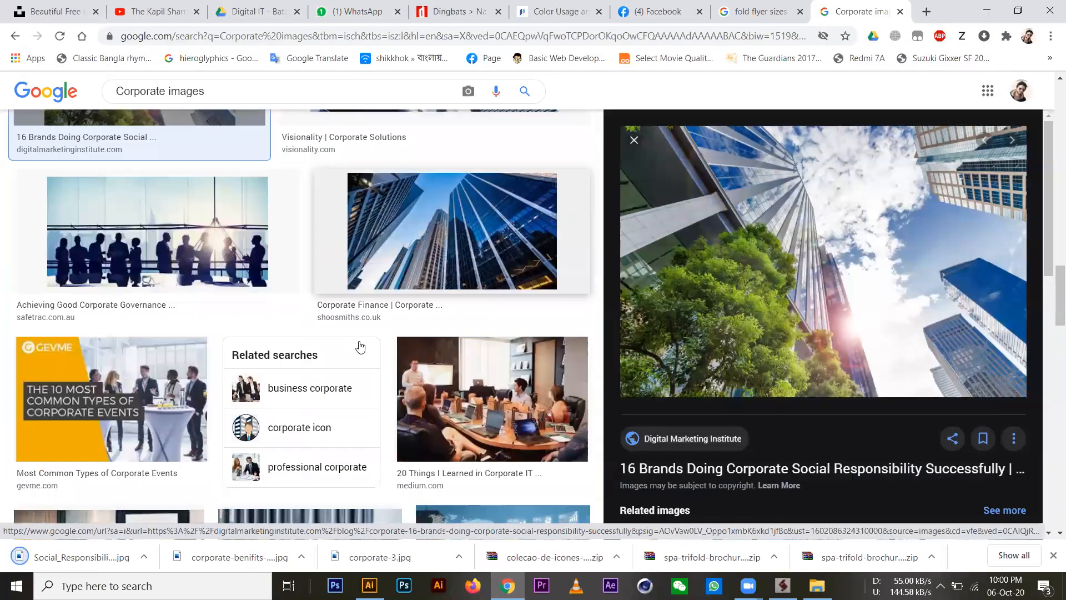
pyautogui.scroll(-1, 501, 408)
pyautogui.scroll(-3, 500, 399)
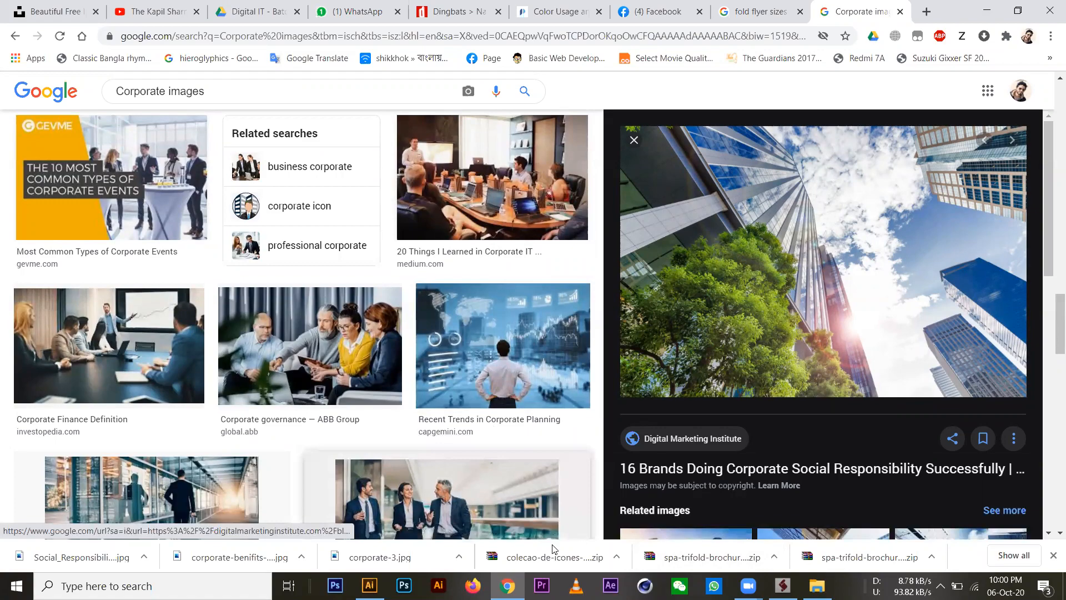
# Switch to Illustrator and place corporate-3.jpg from the Desktop's TriFold Brochure Class folder as a linked image.
pyautogui.hotkey('alt', 'Tab')
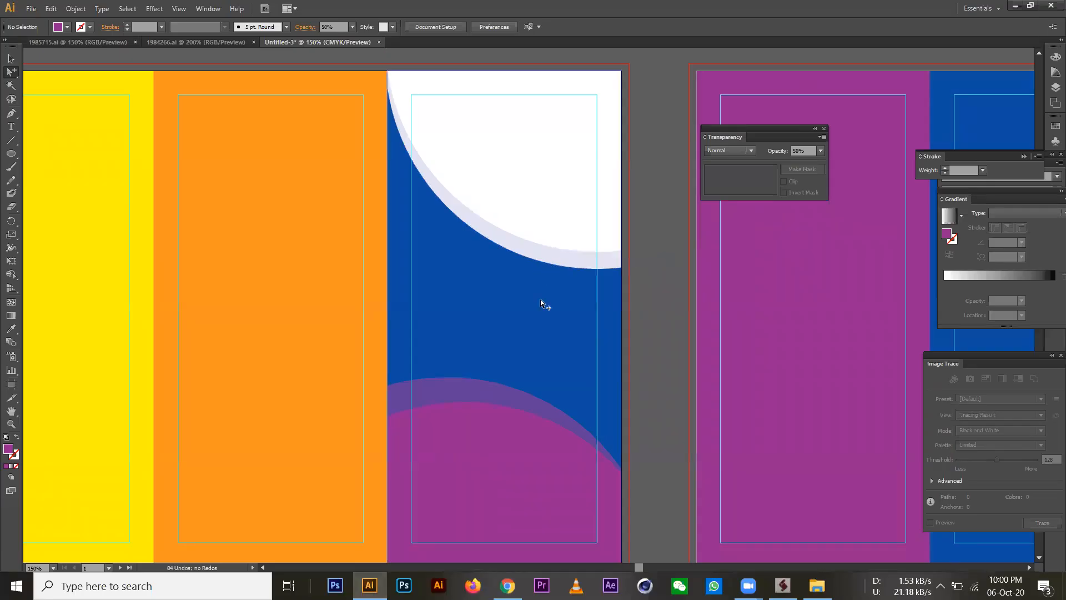
pyautogui.click(31, 9)
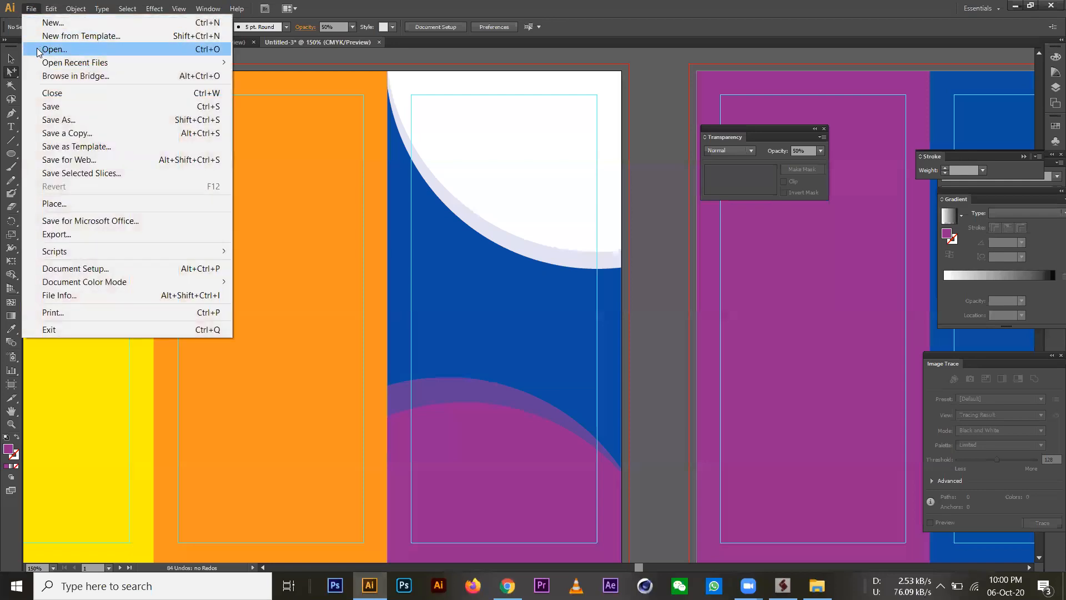
pyautogui.click(64, 207)
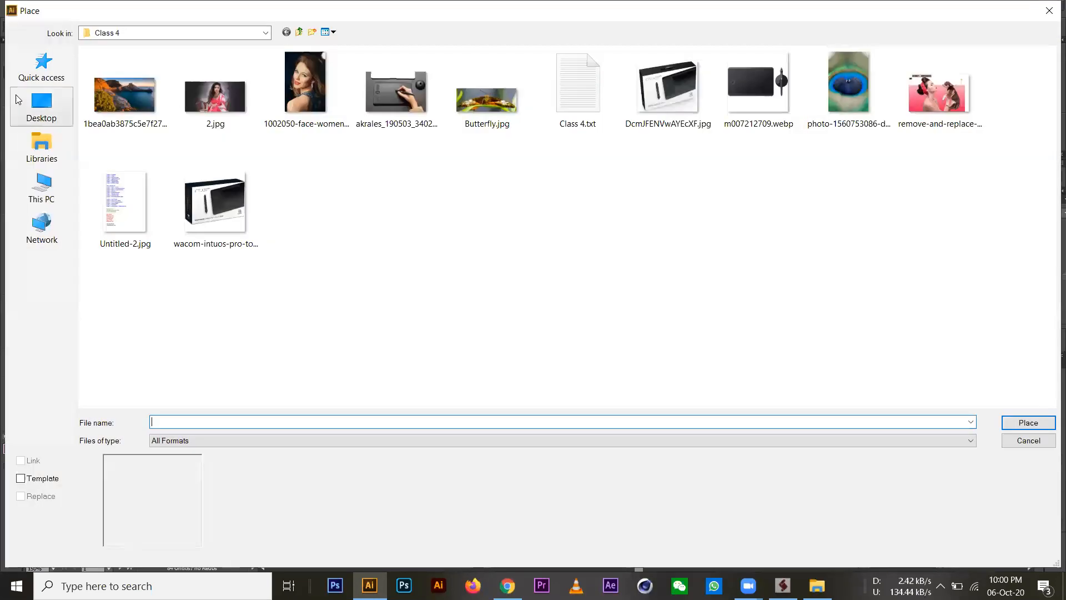
pyautogui.click(38, 107)
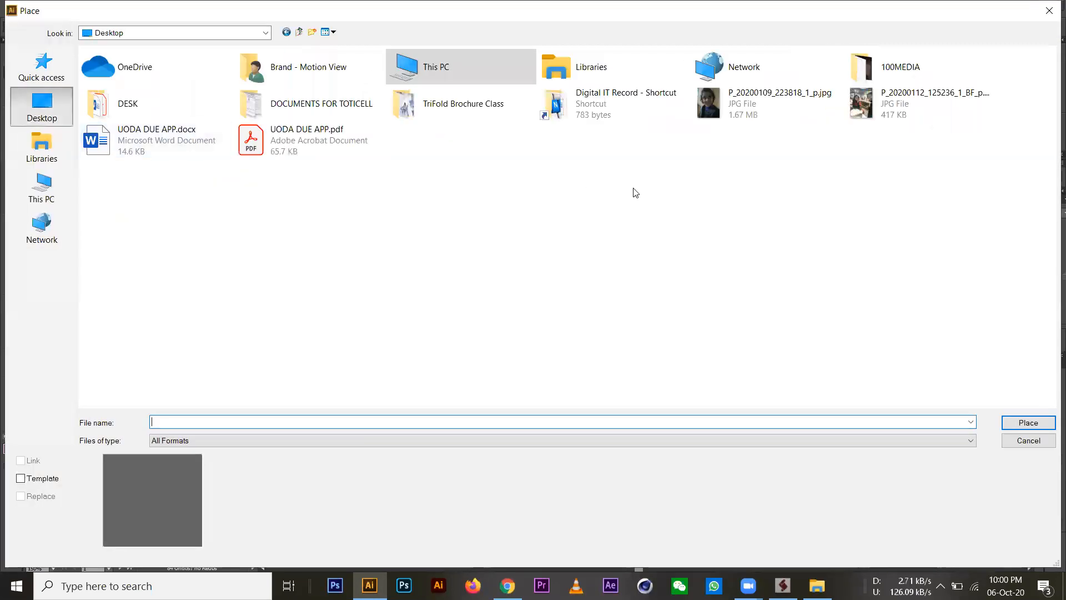
pyautogui.doubleClick(482, 109)
pyautogui.click(125, 95)
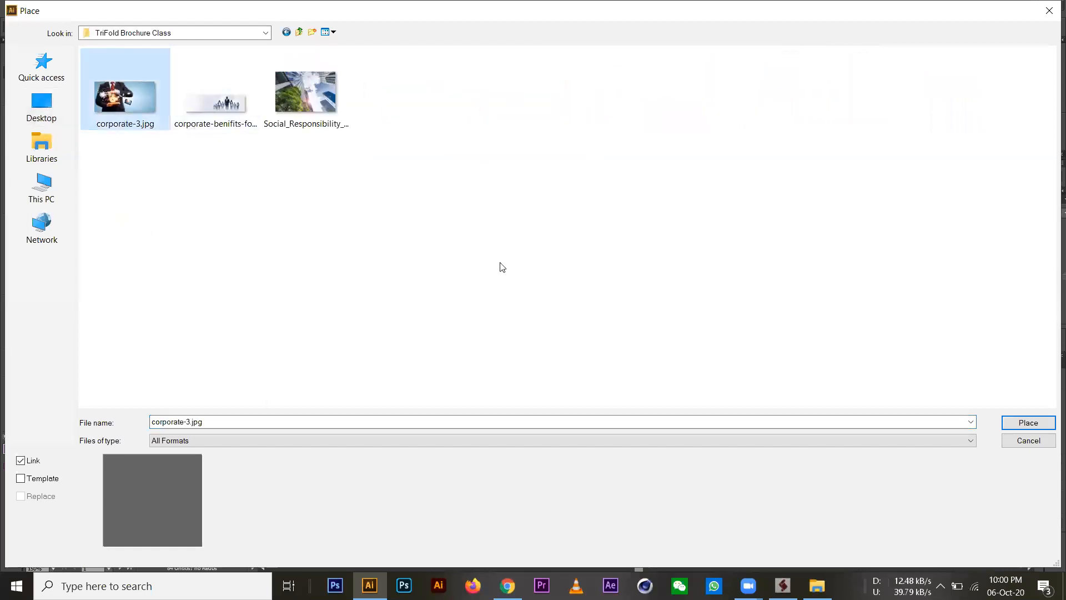
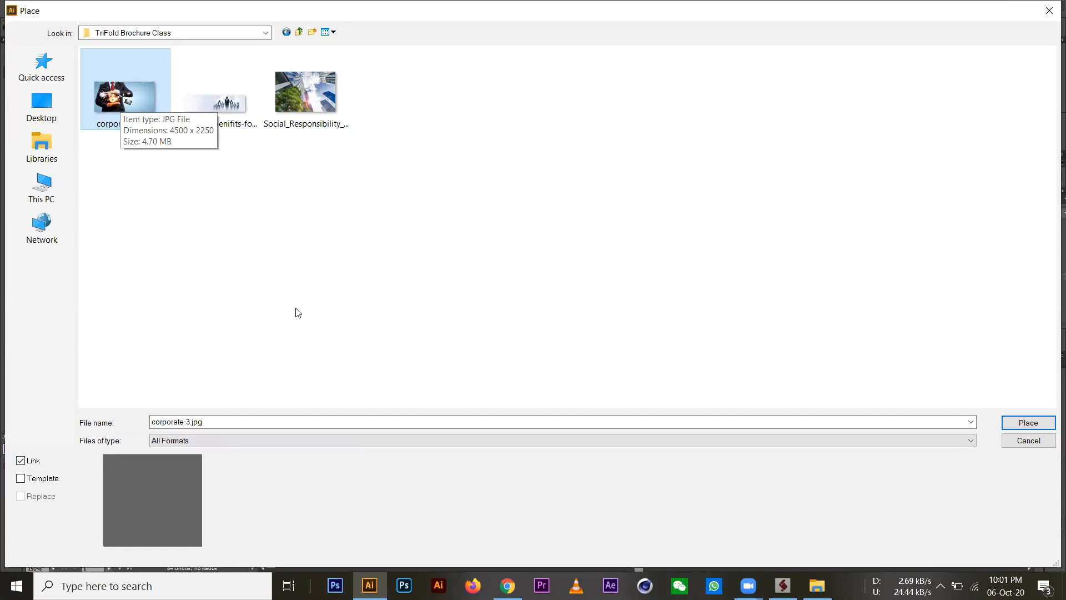
pyautogui.click(1036, 427)
# Position the placed businessman photo over panel 01 with its left edge at the panel's left margin guide.
pyautogui.moveTo(344, 384); pyautogui.dragTo(533, 382)
pyautogui.moveTo(464, 401); pyautogui.dragTo(454, 402)
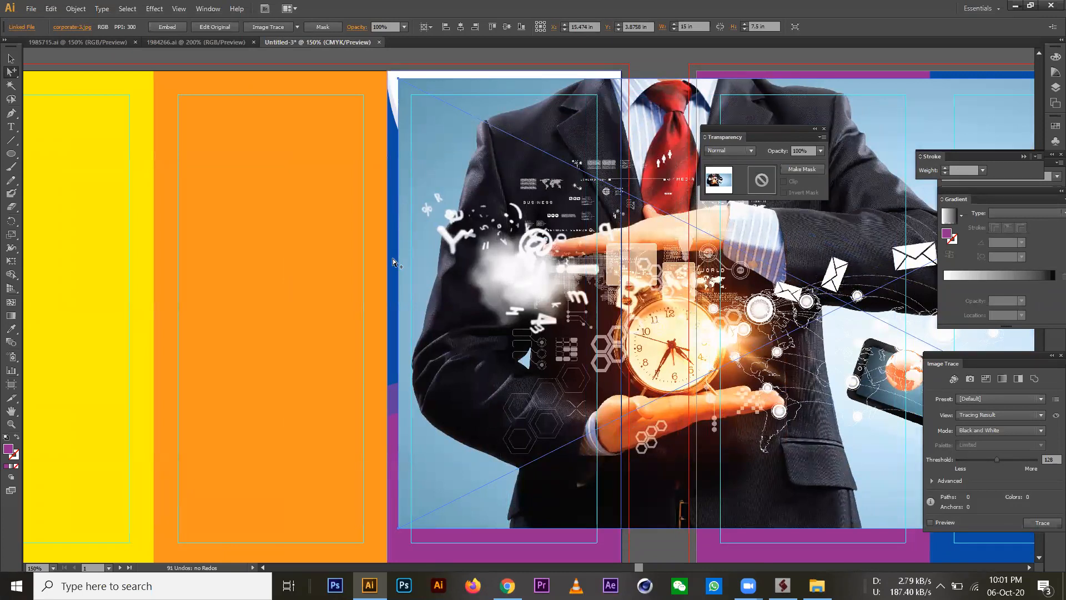
pyautogui.click(392, 229)
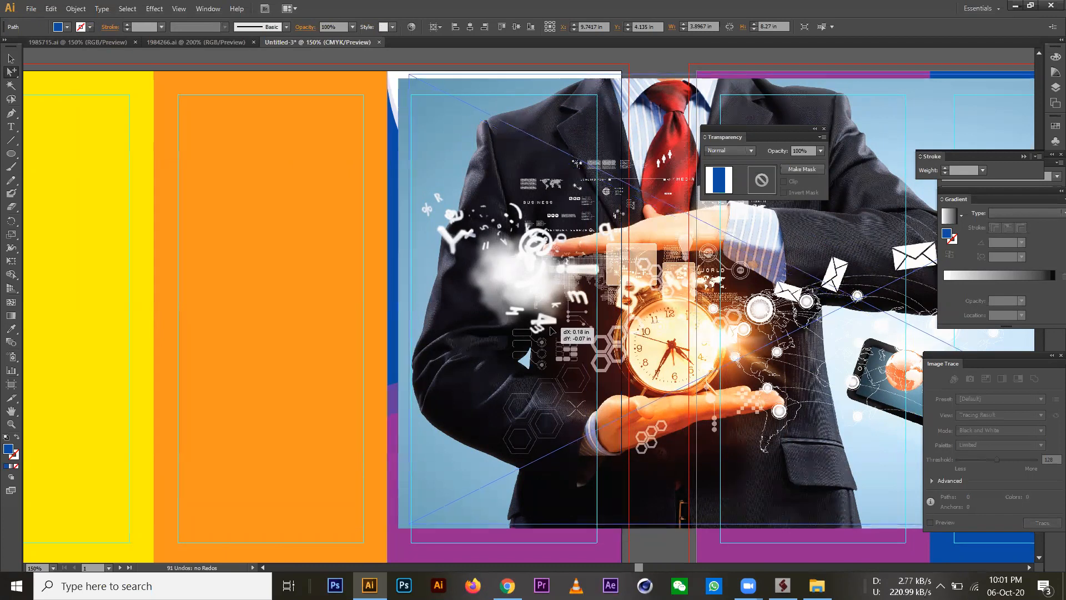
pyautogui.moveTo(539, 335); pyautogui.dragTo(553, 329)
# Bring the blue panel 01 rectangle to the front, above the placed photo.
pyautogui.click(400, 308)
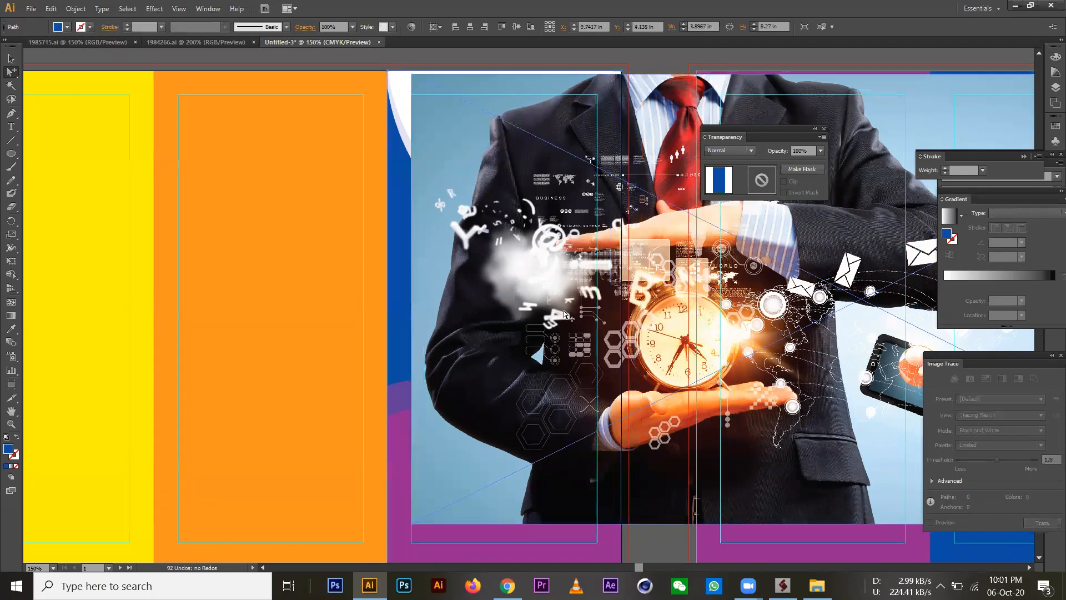
pyautogui.click(11, 59)
pyautogui.click(321, 56)
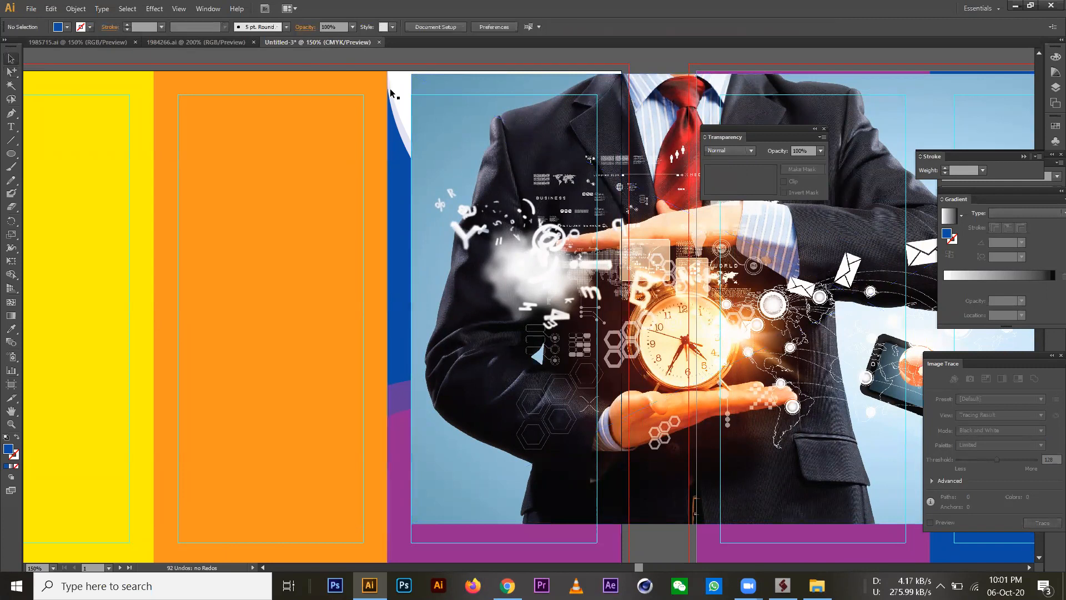
pyautogui.click(396, 206)
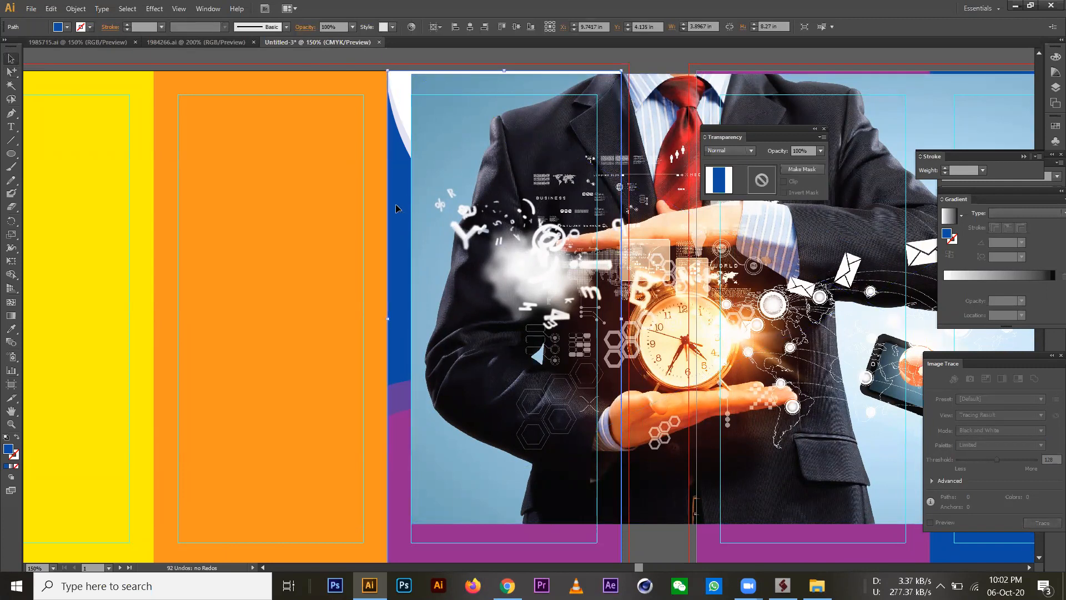
pyautogui.rightClick(392, 280)
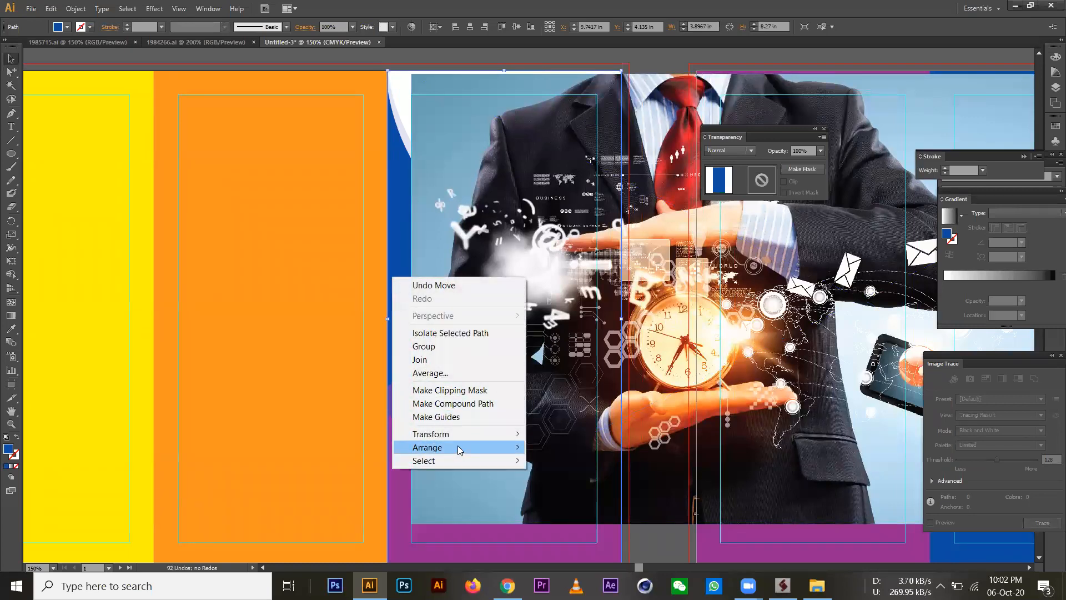
pyautogui.moveTo(458, 447)
pyautogui.click(569, 446)
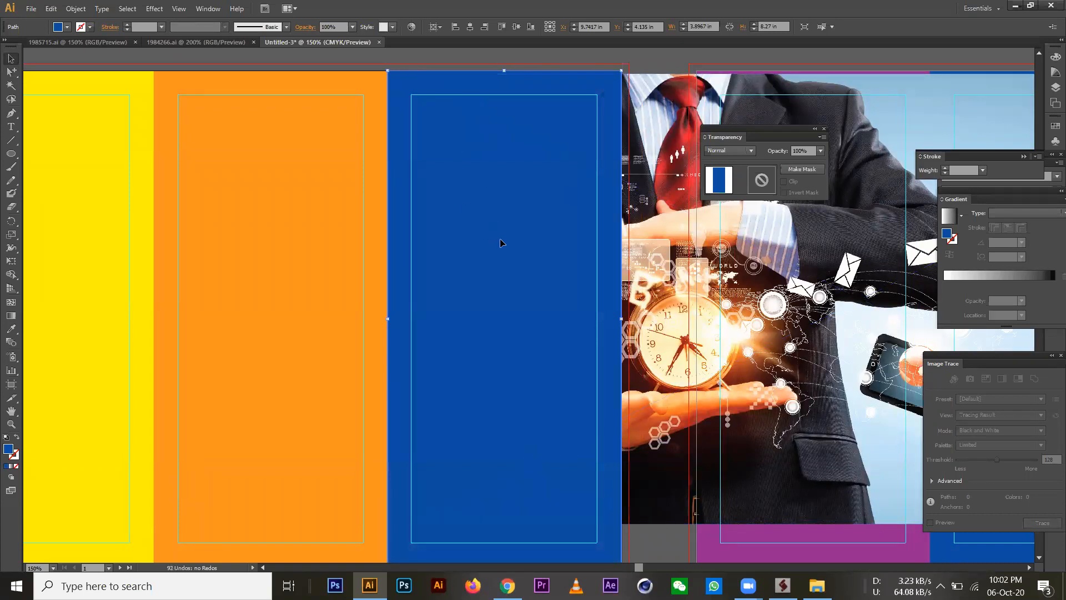
# Make a clipping mask from the blue panel 01 rectangle and the corporate-3.jpg photo.
pyautogui.keyDown('shift'); pyautogui.click(725, 315); pyautogui.keyUp('shift')
pyautogui.rightClick(724, 315)
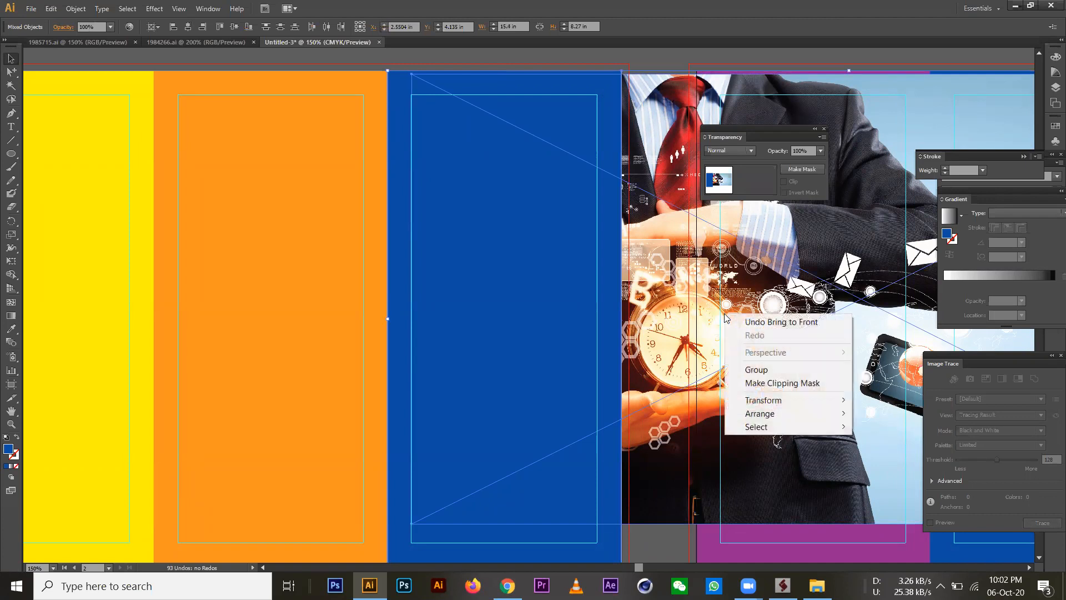
pyautogui.click(759, 383)
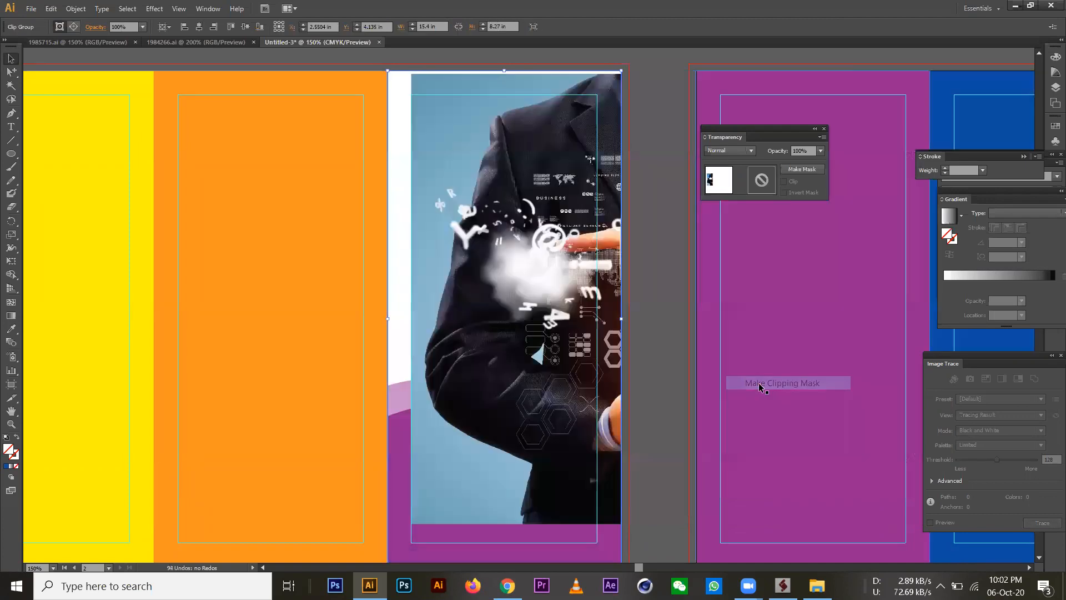
# Shift the clipped photo left inside its mask so the clock and hands sit within panel 01.
pyautogui.click(11, 71)
pyautogui.moveTo(11, 76); pyautogui.dragTo(57, 87)
pyautogui.click(675, 185)
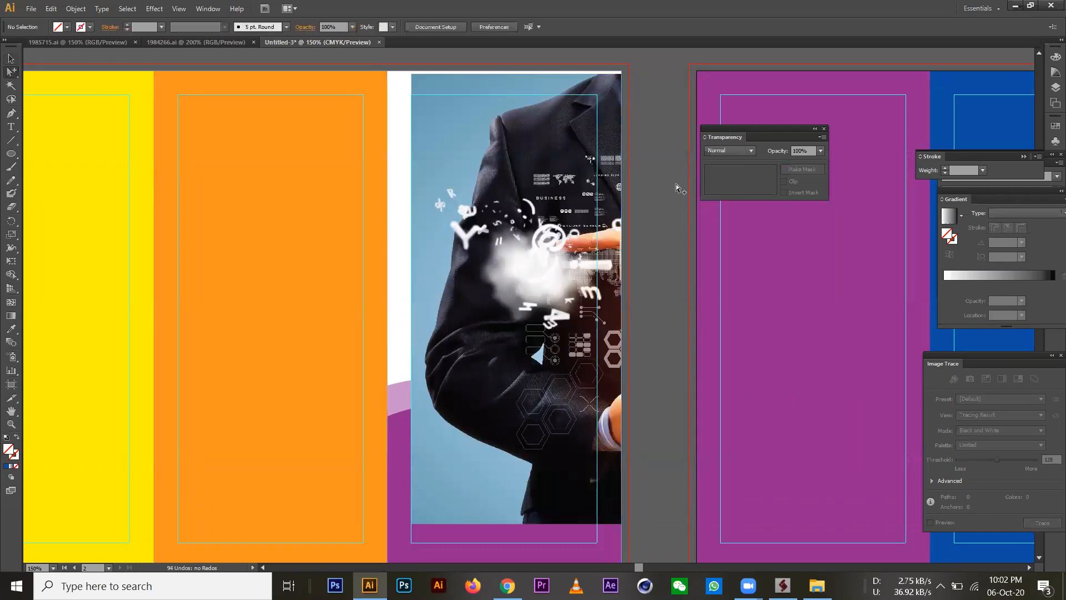
pyautogui.click(669, 126)
pyautogui.moveTo(522, 283); pyautogui.dragTo(466, 279)
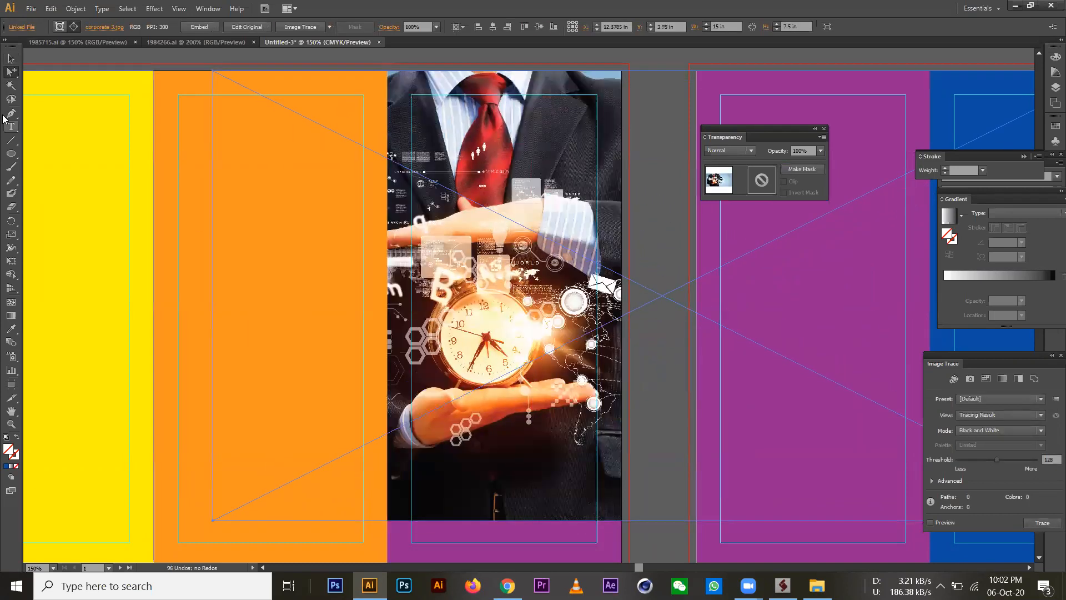
# Nudge the clipped photo and scale it down to about 13.8 × 6.9 in inside the mask.
pyautogui.click(8, 59)
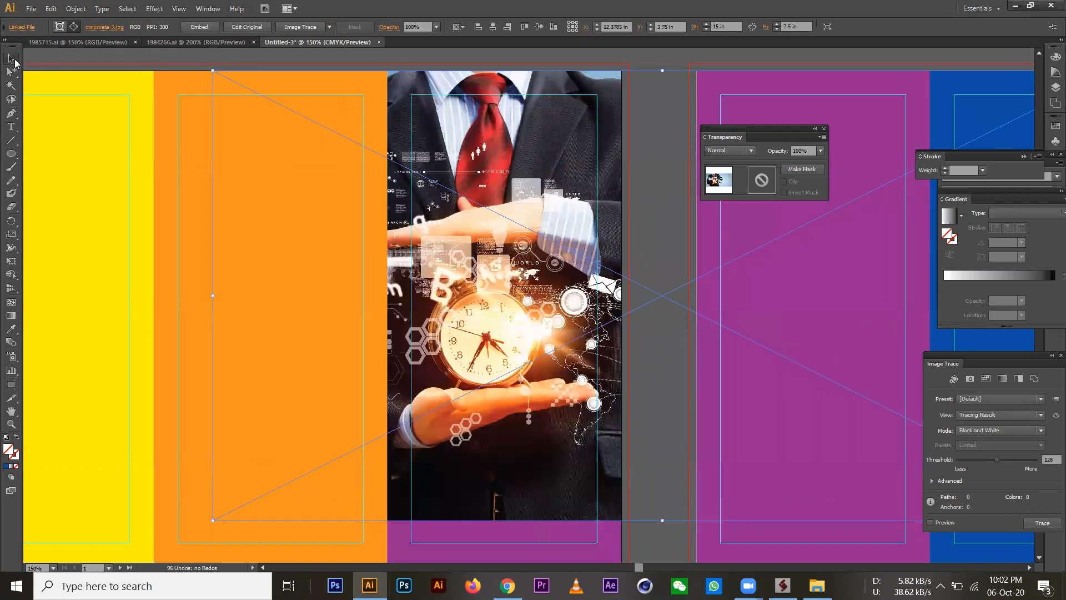
pyautogui.click(11, 72)
pyautogui.moveTo(536, 322)
pyautogui.mouseDown()
pyautogui.moveTo(545, 336)
pyautogui.moveTo(522, 330)
pyautogui.moveTo(549, 328)
pyautogui.mouseUp()
pyautogui.press('v')
pyautogui.moveTo(206, 531); pyautogui.dragTo(239, 511)
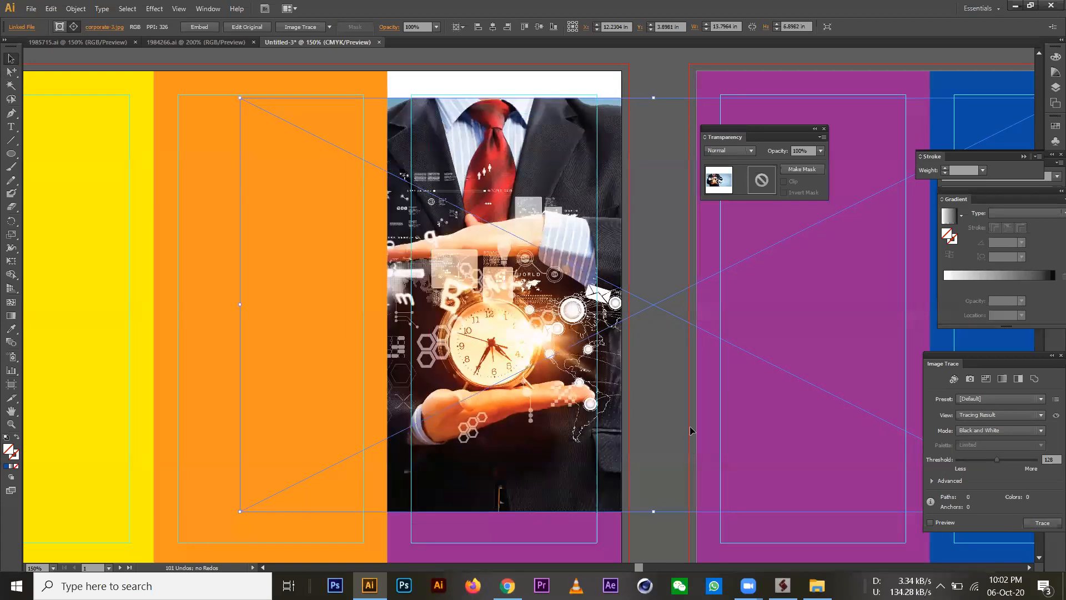
pyautogui.click(644, 68)
# Send the clipped photo group to the back, behind the white and purple circles on panel 01.
pyautogui.click(554, 179)
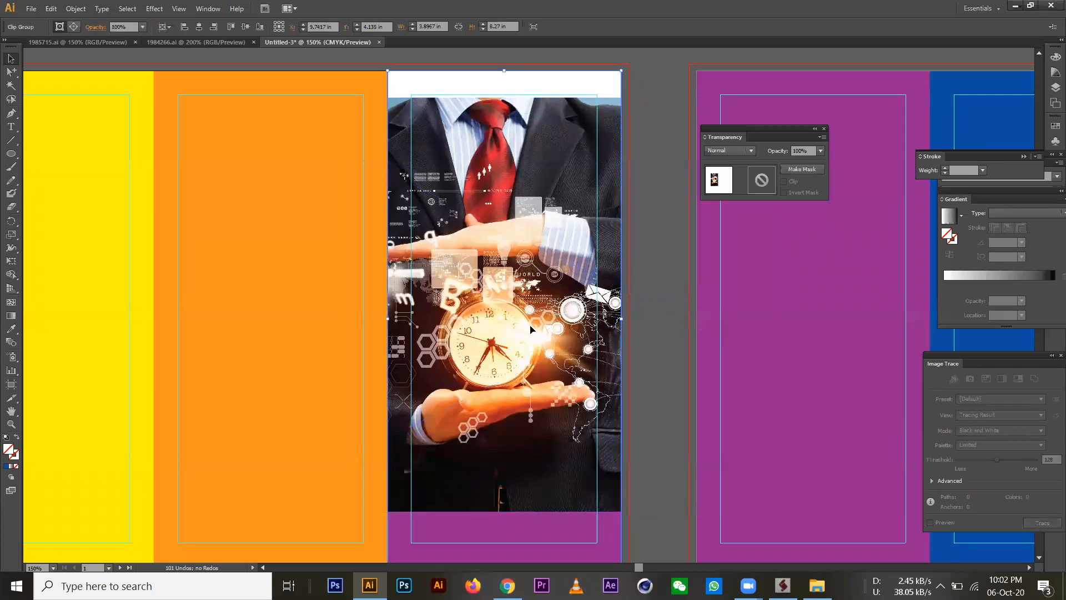
pyautogui.rightClick(553, 307)
pyautogui.moveTo(638, 406)
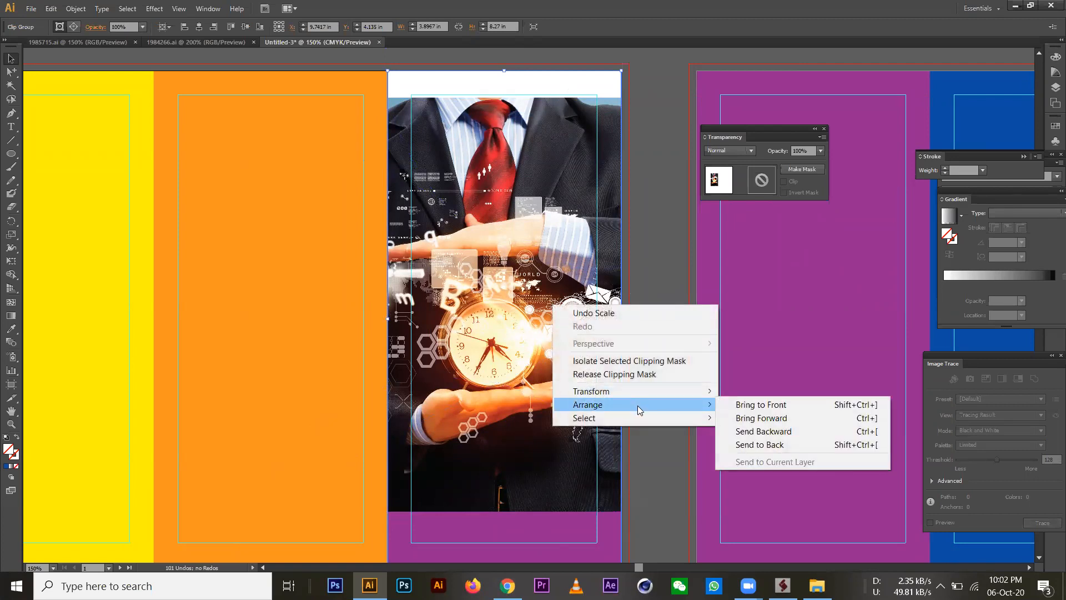
pyautogui.click(757, 444)
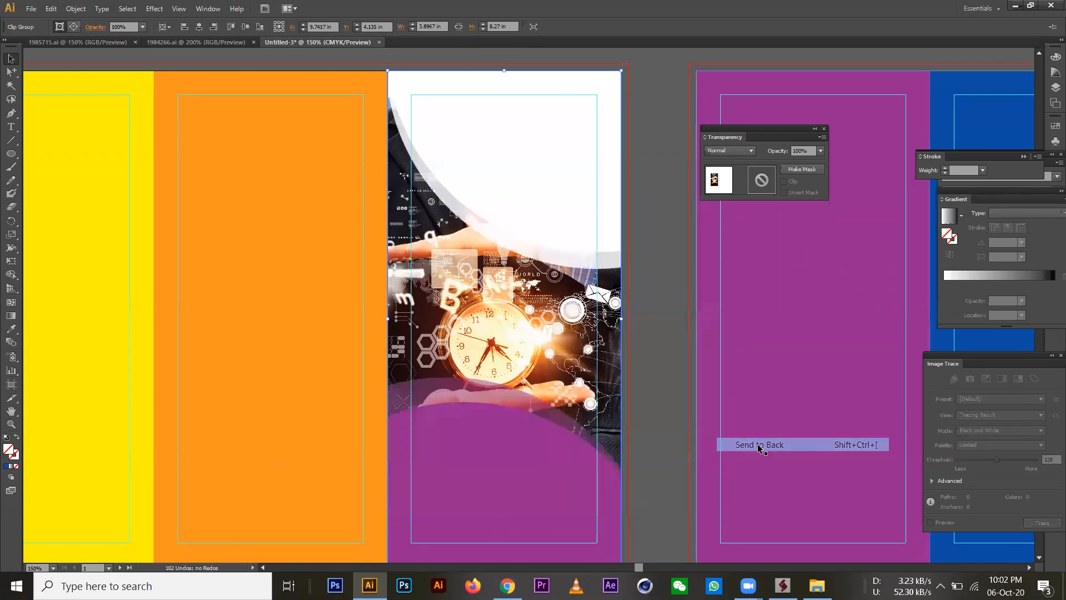
pyautogui.click(655, 295)
# Move the photo up inside its mask so it fills the gap between the white and purple circles.
pyautogui.click(11, 71)
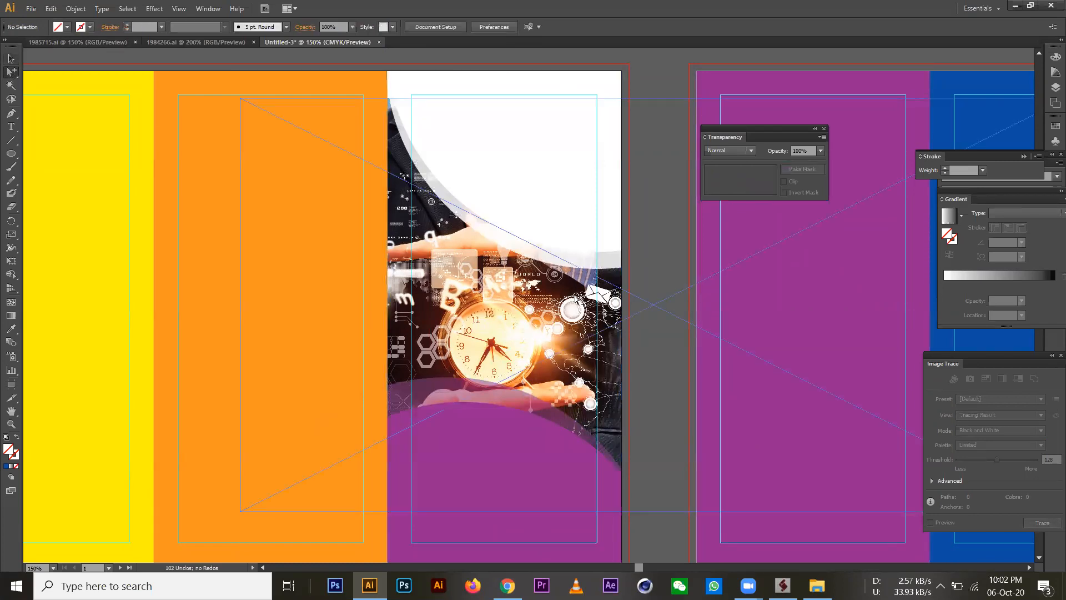
pyautogui.moveTo(531, 318); pyautogui.dragTo(549, 338)
pyautogui.moveTo(550, 340); pyautogui.dragTo(549, 335)
pyautogui.click(648, 145)
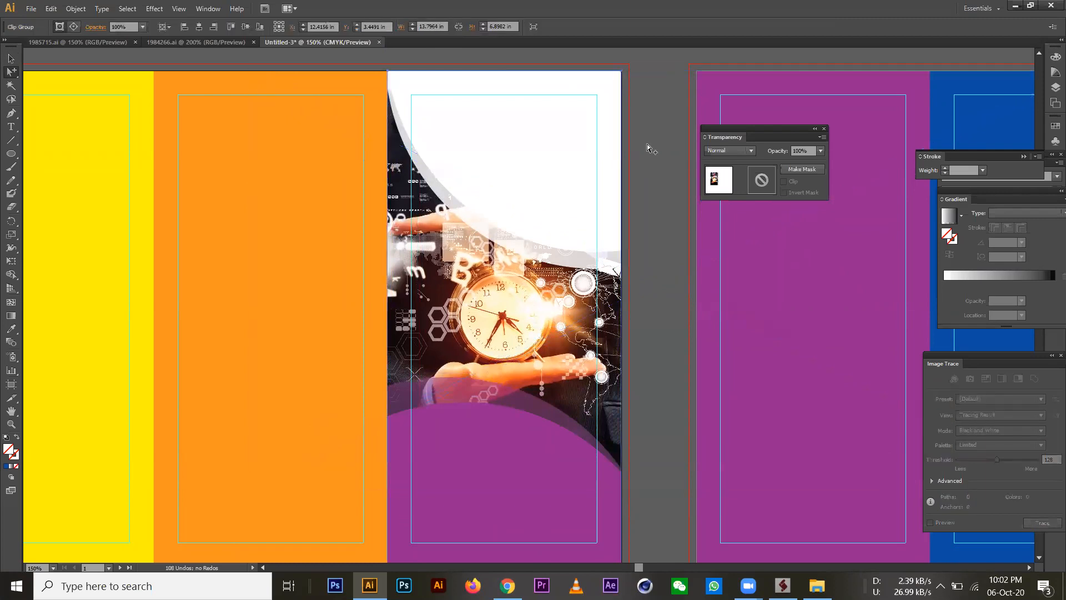
# Recolour the 90% white circle above panel 01 with the orange swatch using the Eyedropper.
pyautogui.hotkey('ctrl', '-')
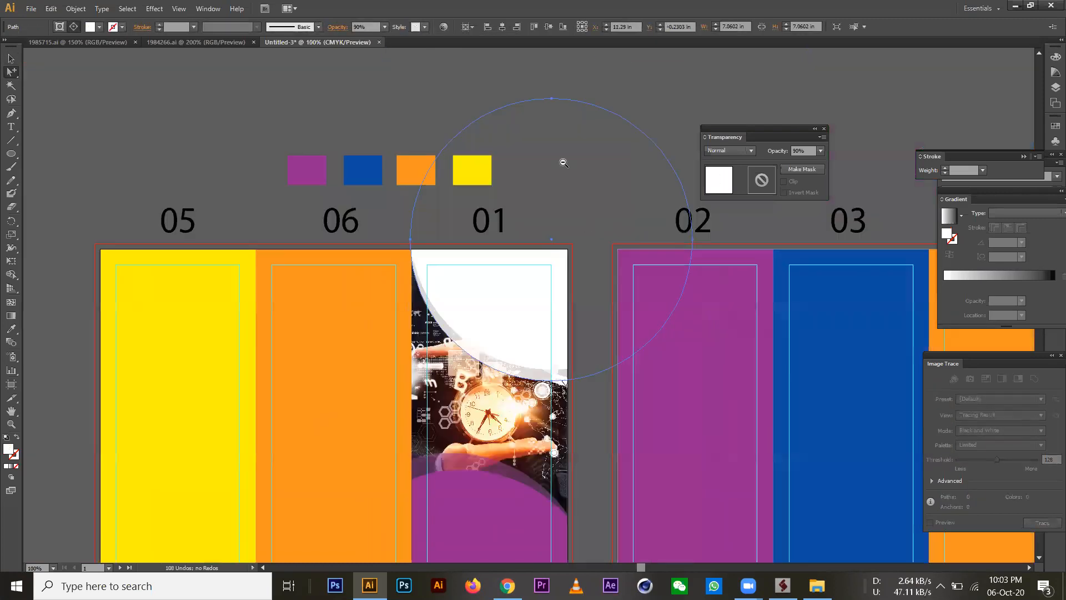
pyautogui.click(11, 329)
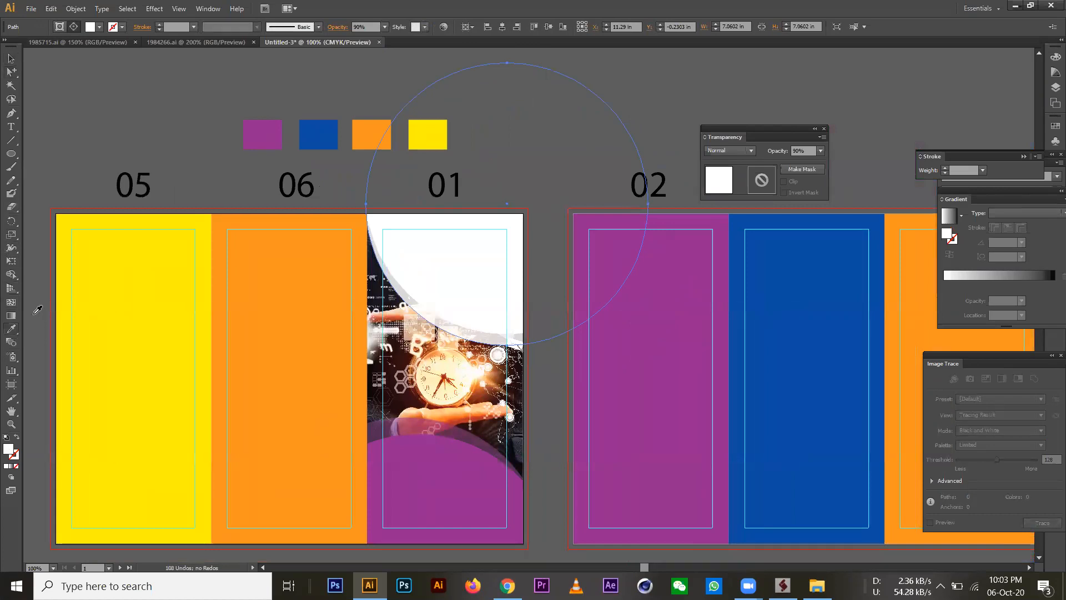
pyautogui.click(372, 127)
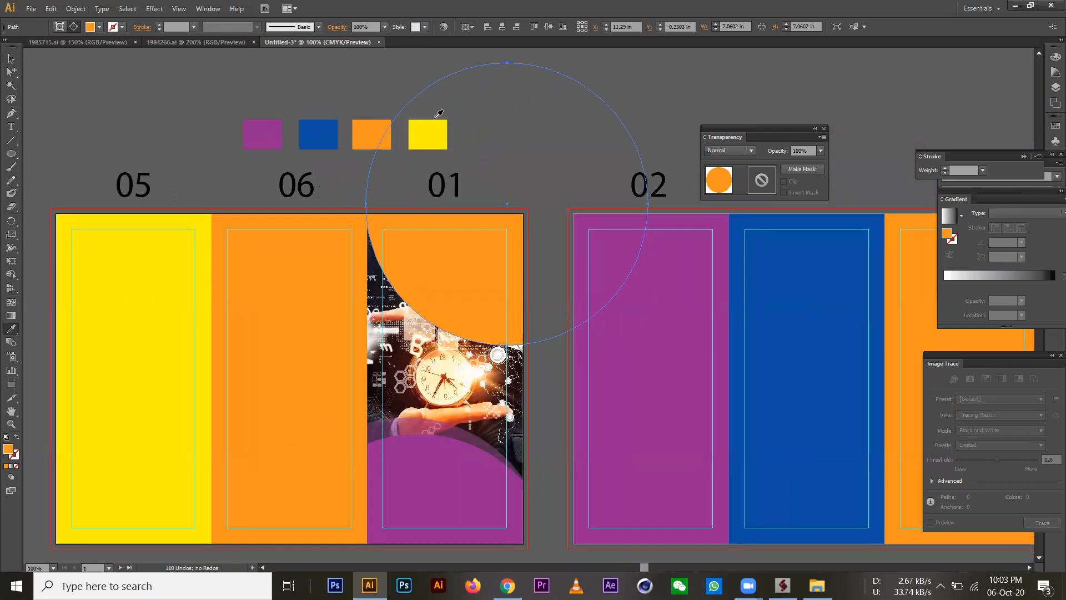
# Move the four colour swatches left, clear of the large circle's outline, to above panel 05.
pyautogui.click(11, 59)
pyautogui.click(156, 98)
pyautogui.moveTo(184, 89); pyautogui.dragTo(242, 111)
# Fill the large circle over panel 01 with the yellow swatch colour using the Eyedropper.
pyautogui.click(11, 72)
pyautogui.click(345, 95)
pyautogui.click(468, 268)
pyautogui.click(11, 329)
pyautogui.click(253, 109)
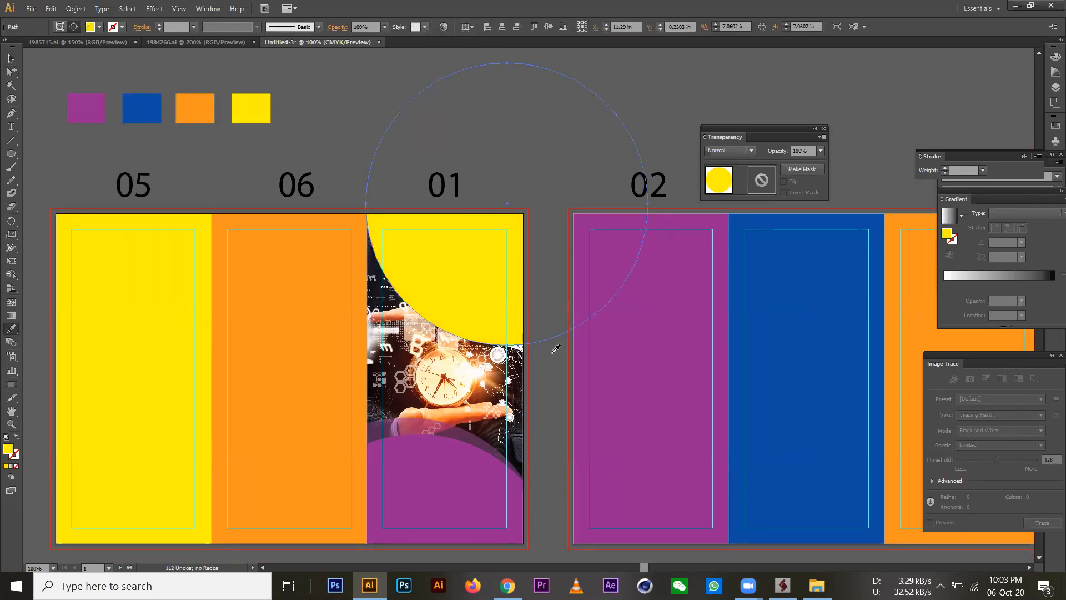
pyautogui.hotkey('ctrl', 'x')
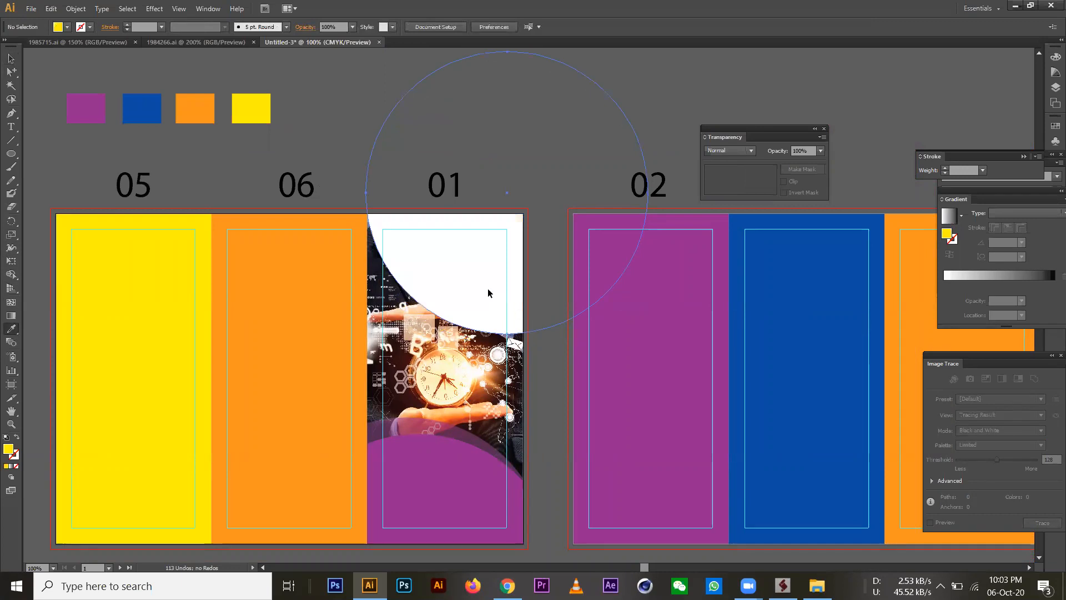
pyautogui.click(488, 293)
pyautogui.hotkey('ctrl', 'z')
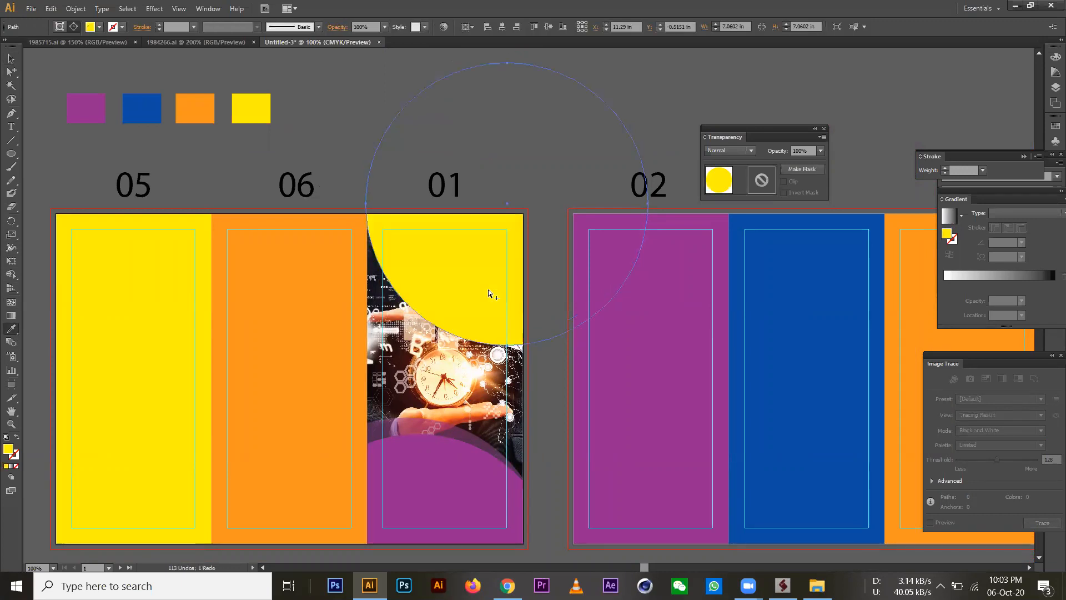
# Bring the yellow circle on panel 01 forward in the stacking order twice.
pyautogui.rightClick(488, 289)
pyautogui.moveTo(525, 459)
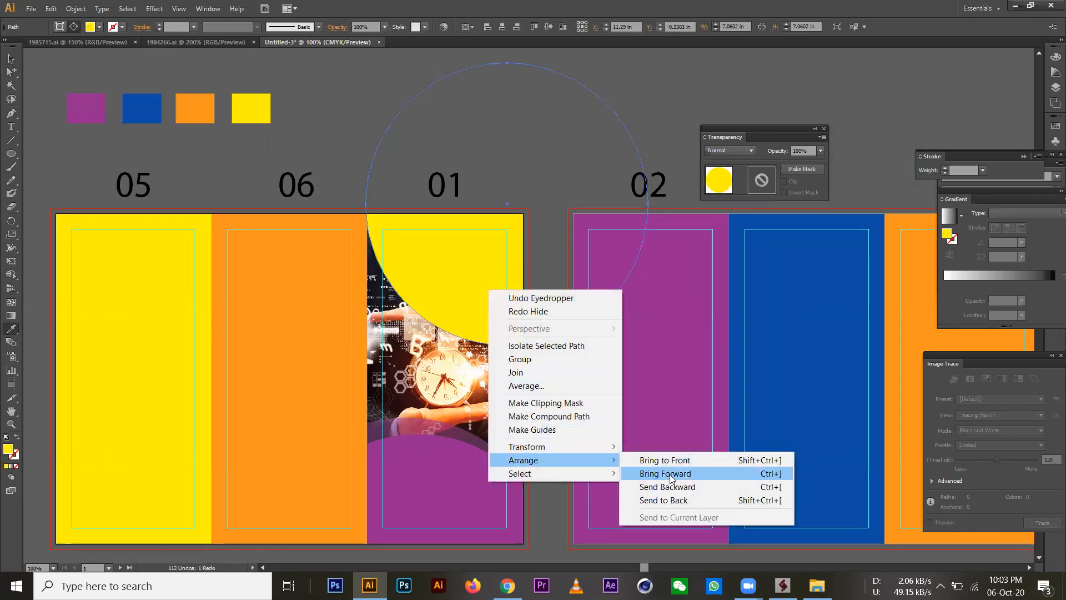
pyautogui.click(673, 473)
pyautogui.rightClick(481, 290)
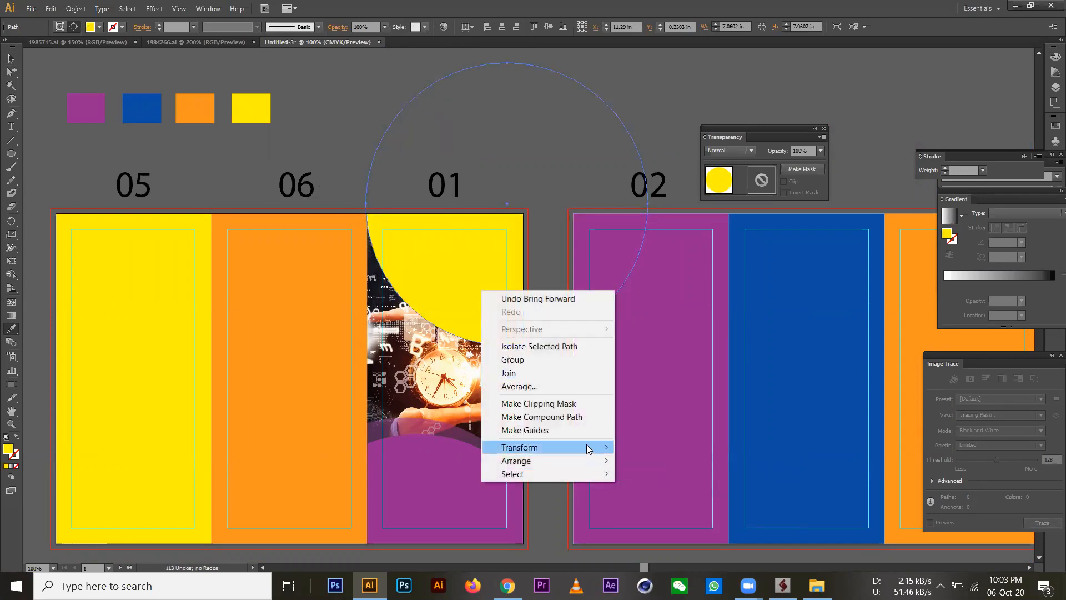
pyautogui.moveTo(587, 462)
pyautogui.click(669, 473)
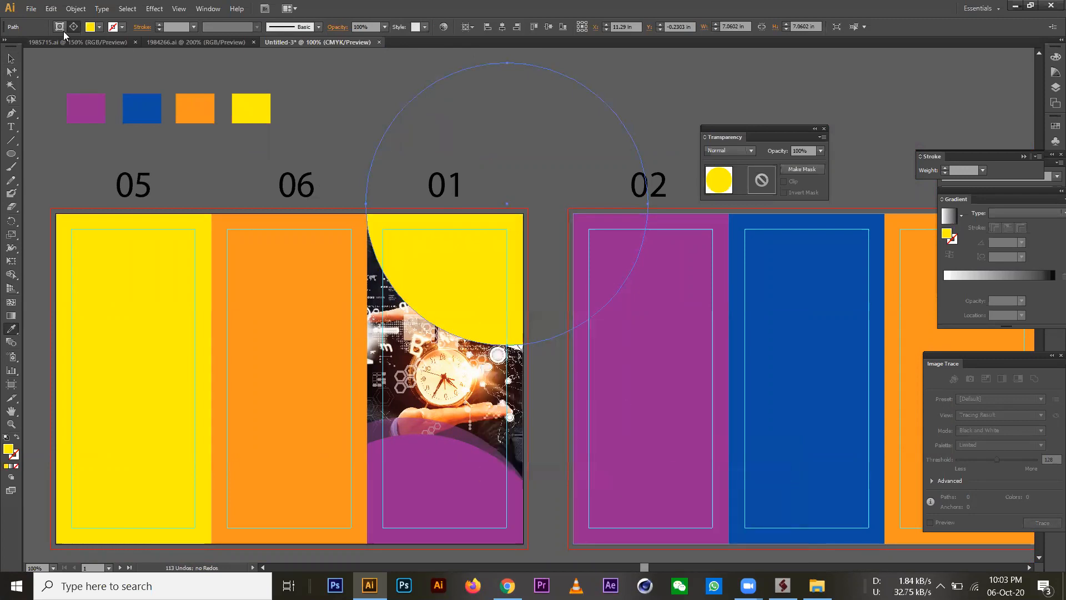
# Send the yellow circle over panel 01 back in the stacking order so it sits behind the white circle.
pyautogui.click(6, 59)
pyautogui.click(286, 115)
pyautogui.click(7, 74)
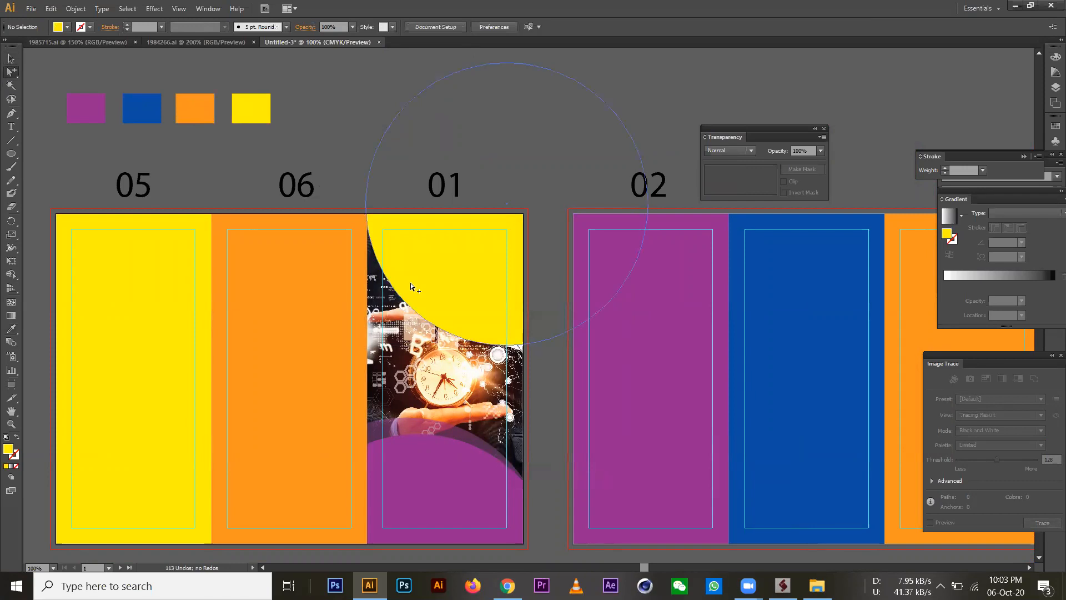
pyautogui.click(407, 276)
pyautogui.rightClick(409, 265)
pyautogui.moveTo(505, 436)
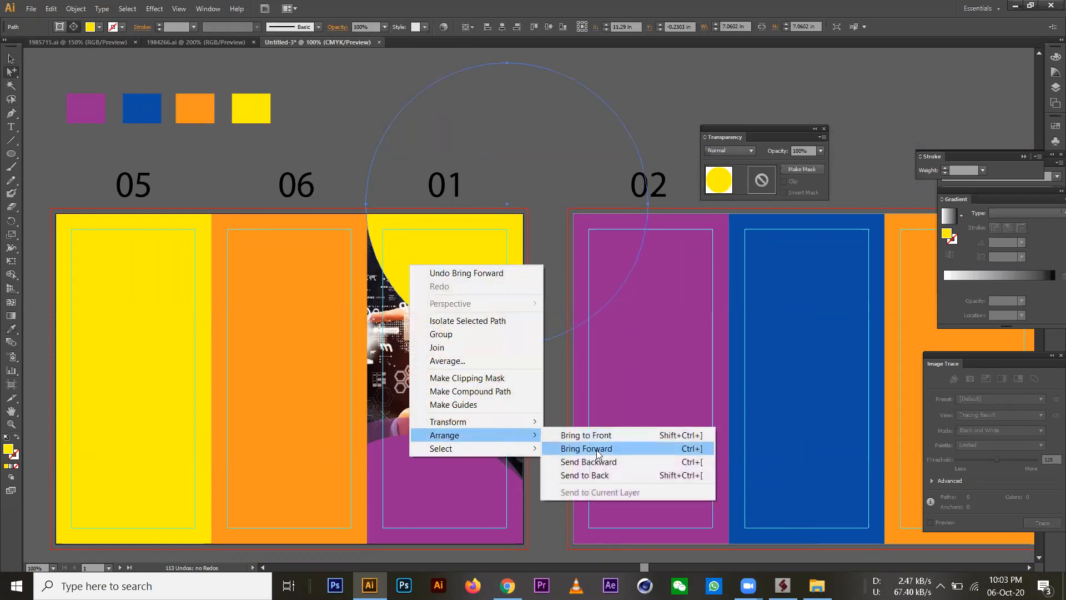
pyautogui.click(587, 476)
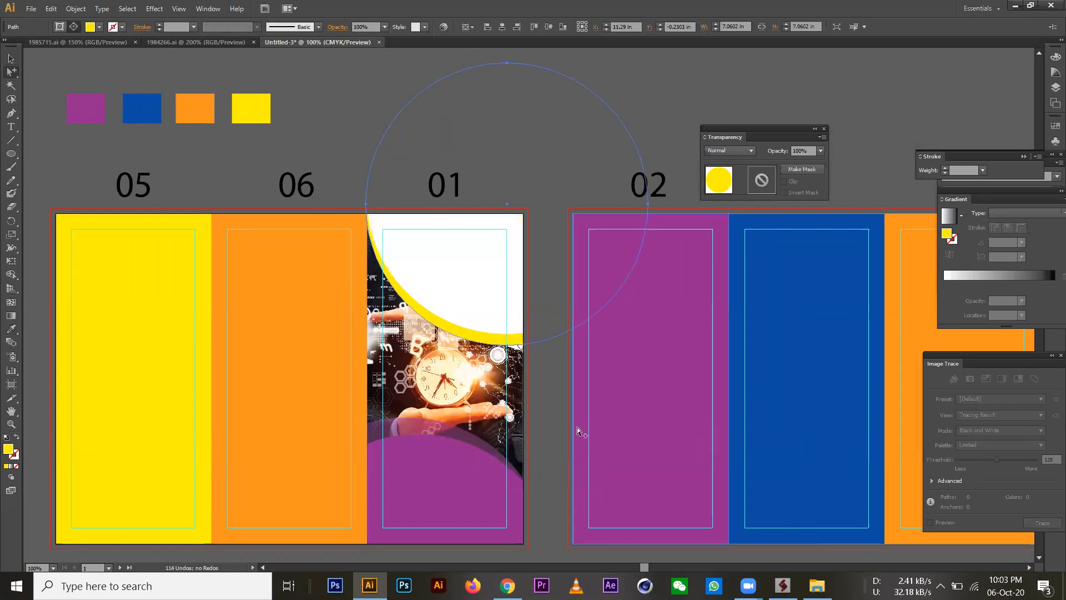
# Fill the white circle over panel 01 with the orange swatch colour using the Eyedropper, and deselect it.
pyautogui.click(503, 253)
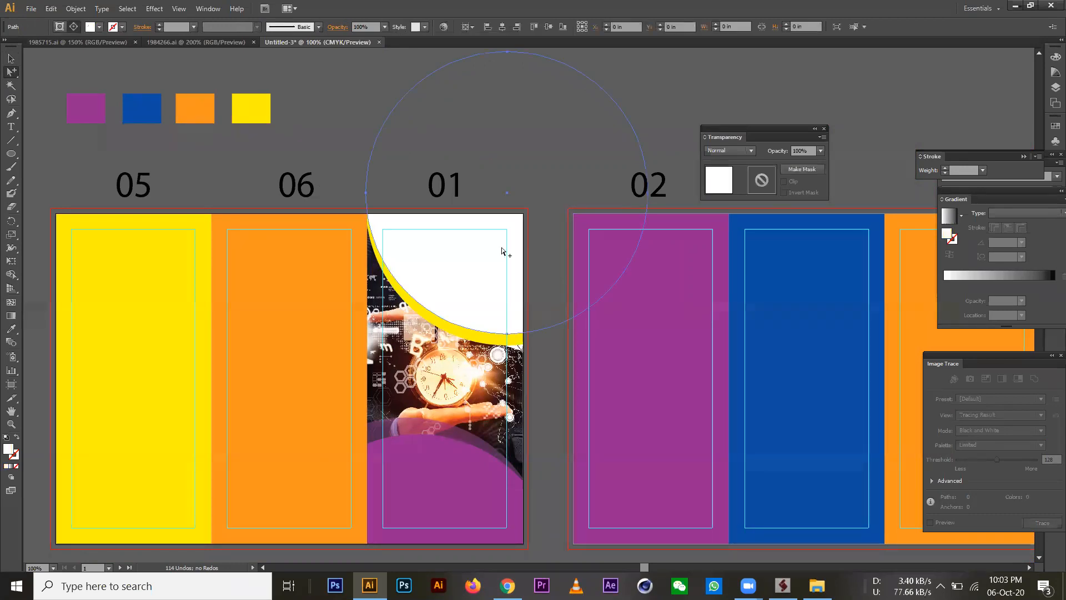
pyautogui.click(11, 329)
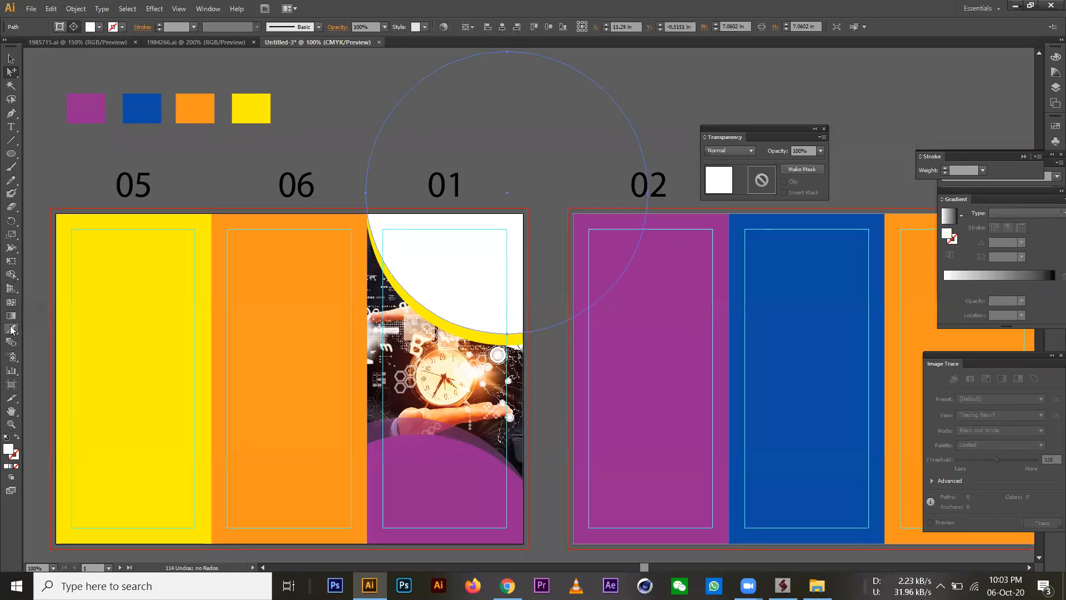
pyautogui.click(204, 101)
pyautogui.press('a')
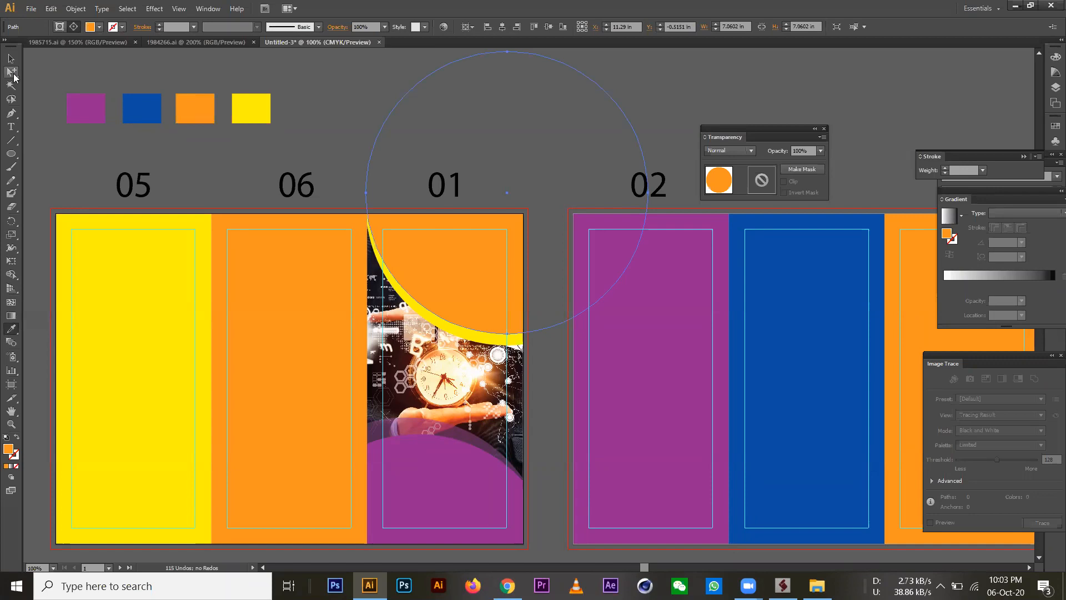
pyautogui.click(548, 392)
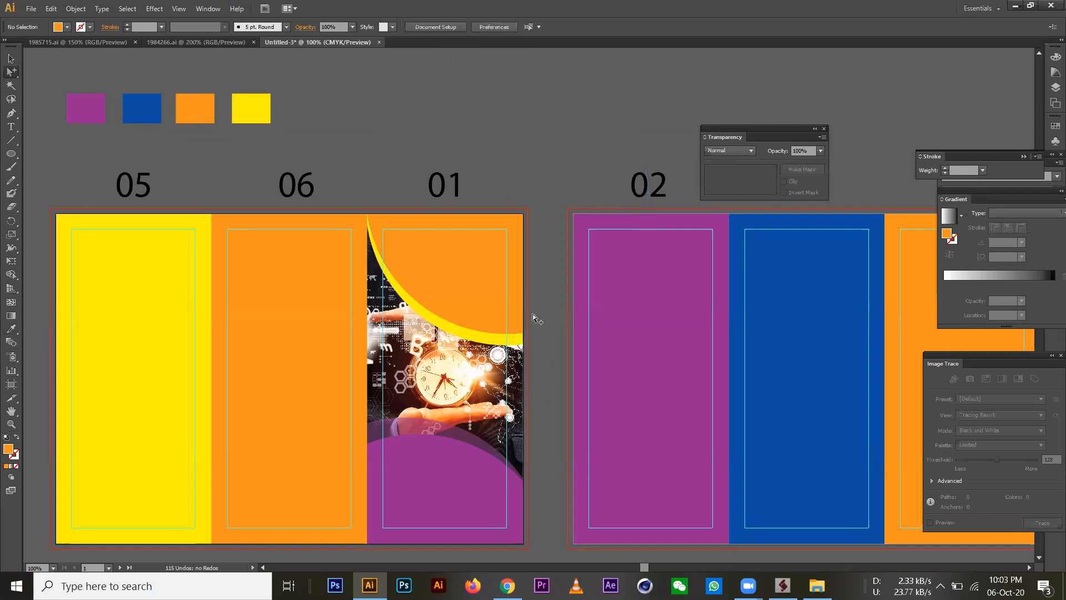
# Set the opacity of the yellow circle behind panel 01's orange circle to 60%.
pyautogui.hotkey('ctrl', '+')
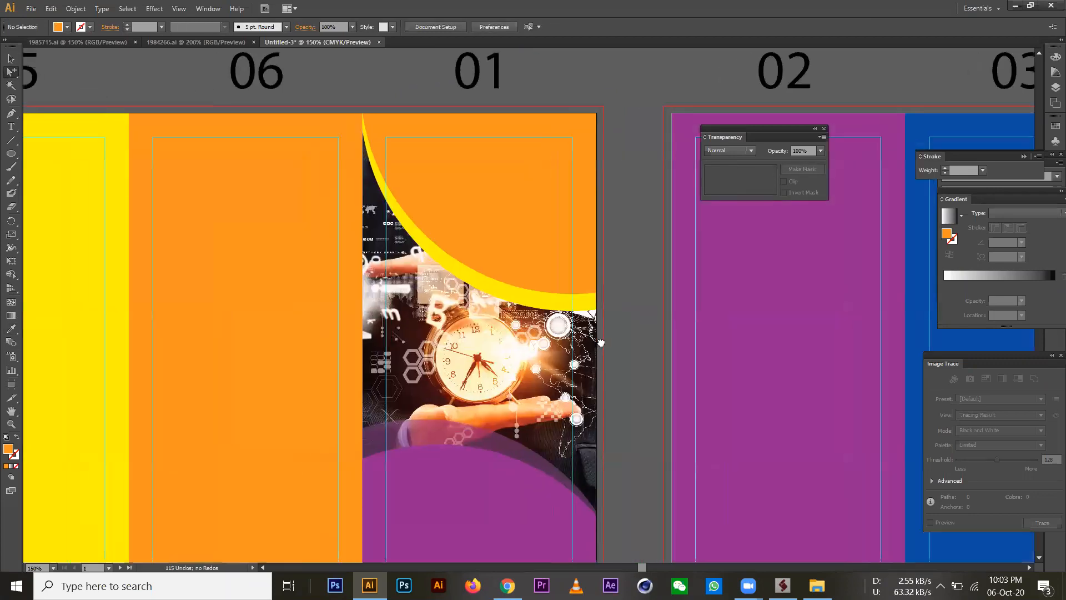
pyautogui.moveTo(600, 343); pyautogui.dragTo(609, 342)
pyautogui.click(559, 298)
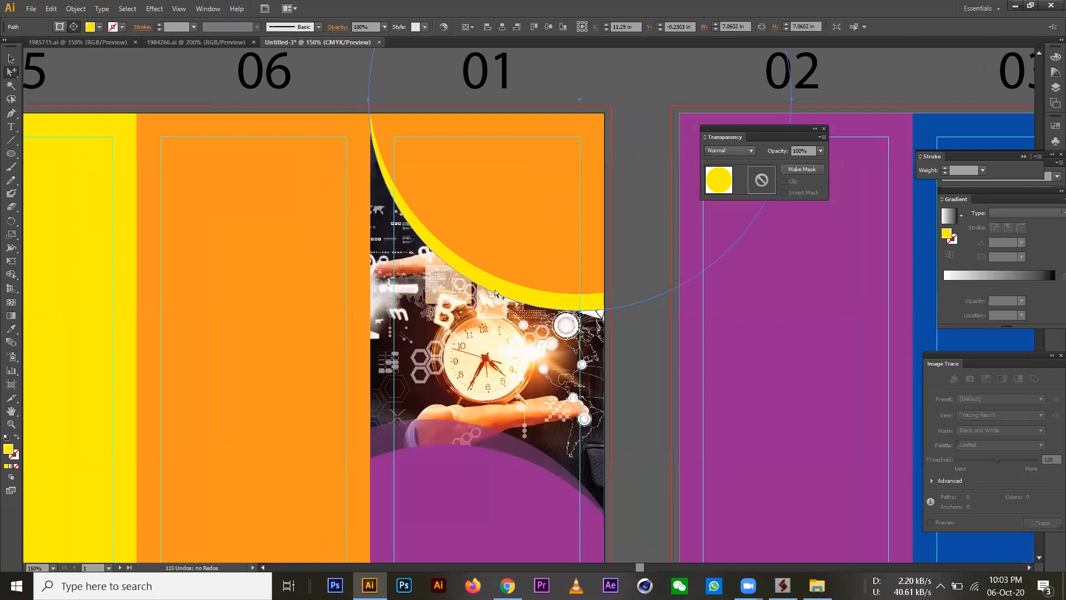
pyautogui.click(819, 153)
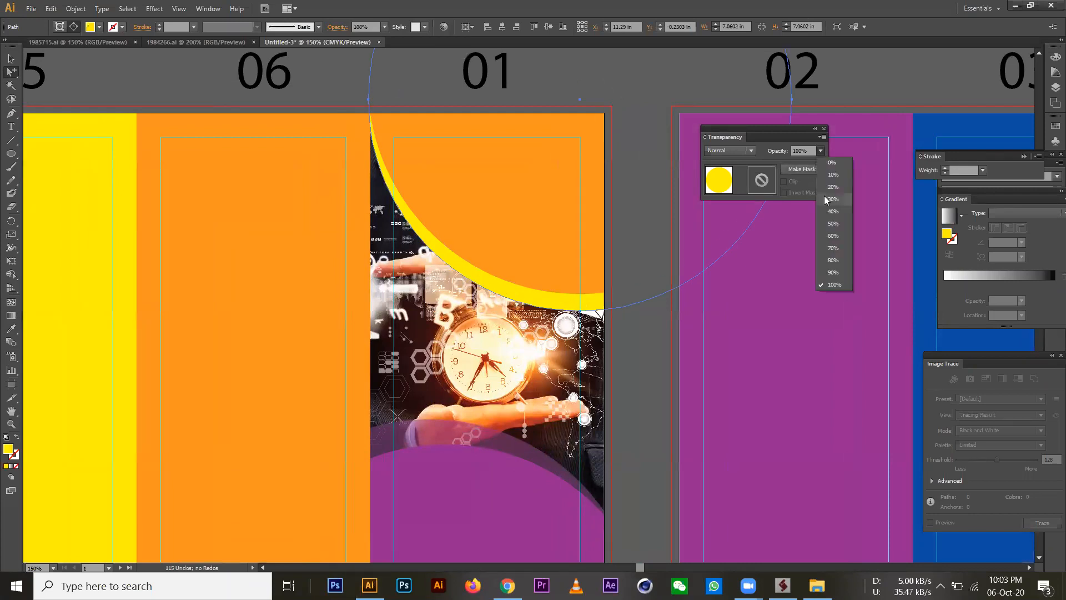
pyautogui.click(833, 227)
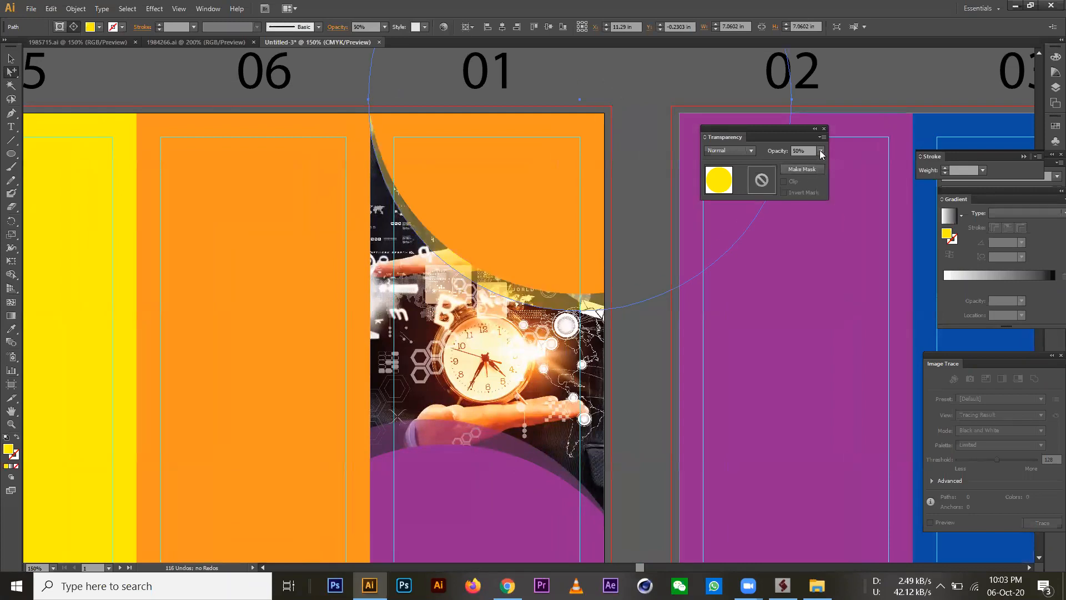
pyautogui.click(820, 151)
pyautogui.click(834, 238)
# Try the Multiply, Overlay and Screen blend modes on the yellow circle, with 90% opacity for Screen.
pyautogui.click(735, 151)
pyautogui.click(734, 193)
pyautogui.click(743, 151)
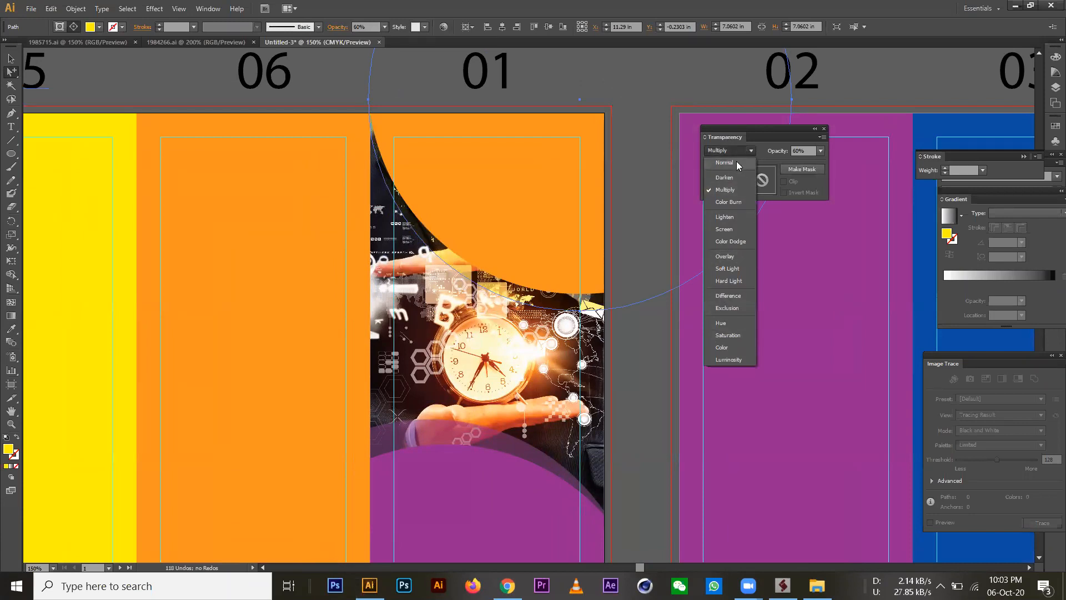
pyautogui.click(738, 258)
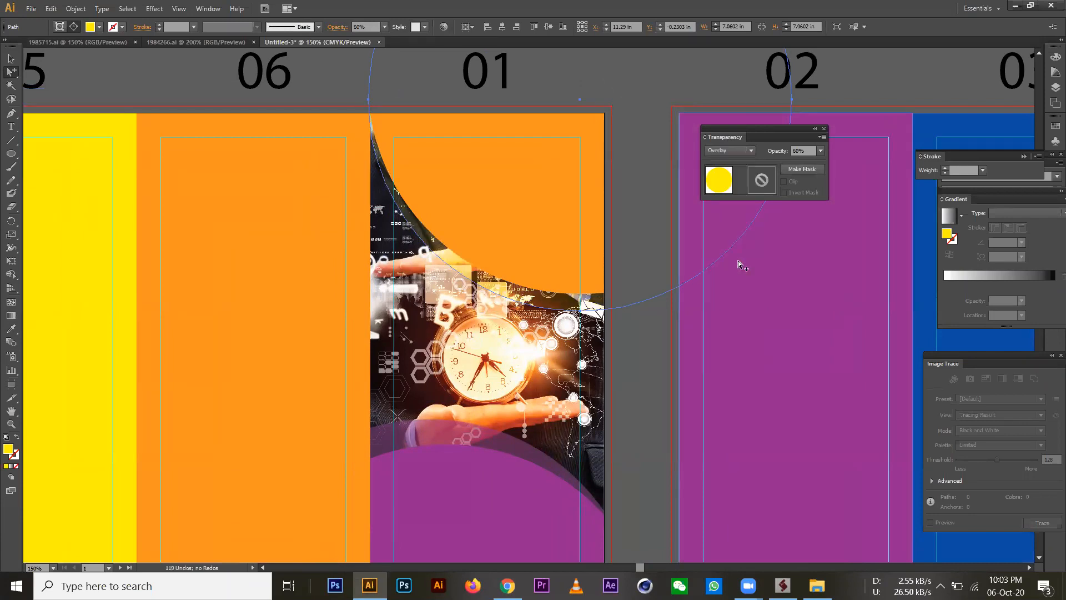
pyautogui.click(725, 149)
pyautogui.click(722, 228)
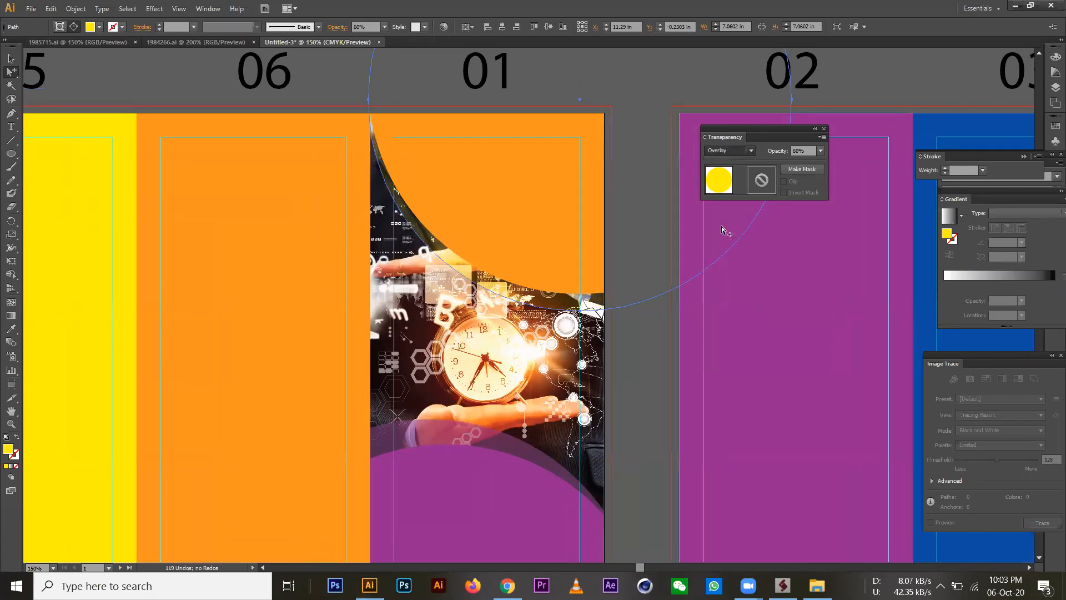
pyautogui.click(820, 150)
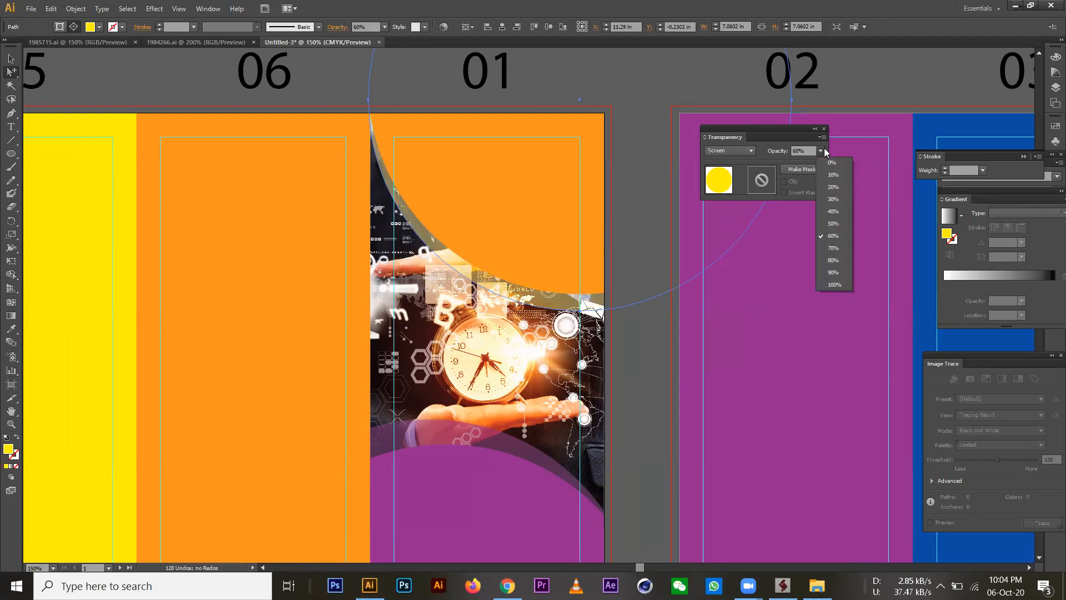
pyautogui.click(833, 272)
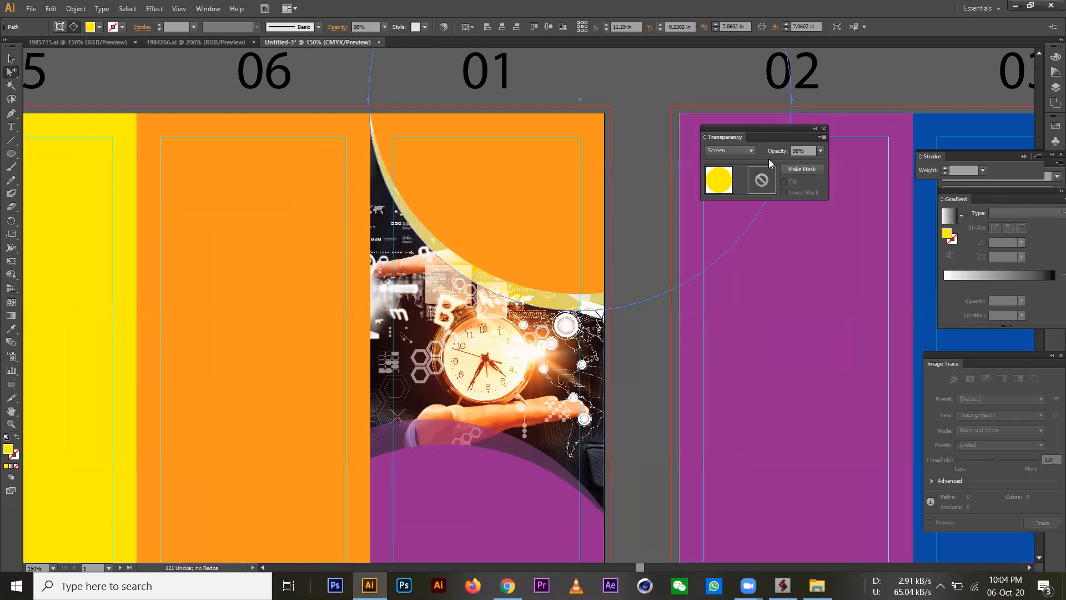
# Set the yellow circle's blend mode to Normal and its opacity to 60%, and deselect it.
pyautogui.click(732, 151)
pyautogui.click(724, 163)
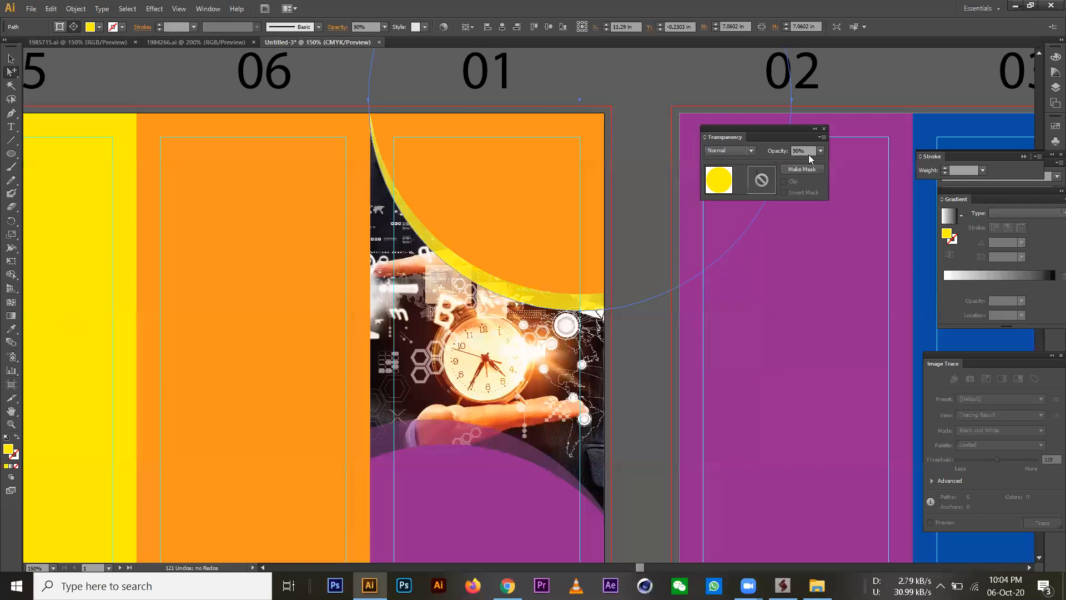
pyautogui.click(820, 151)
pyautogui.click(833, 236)
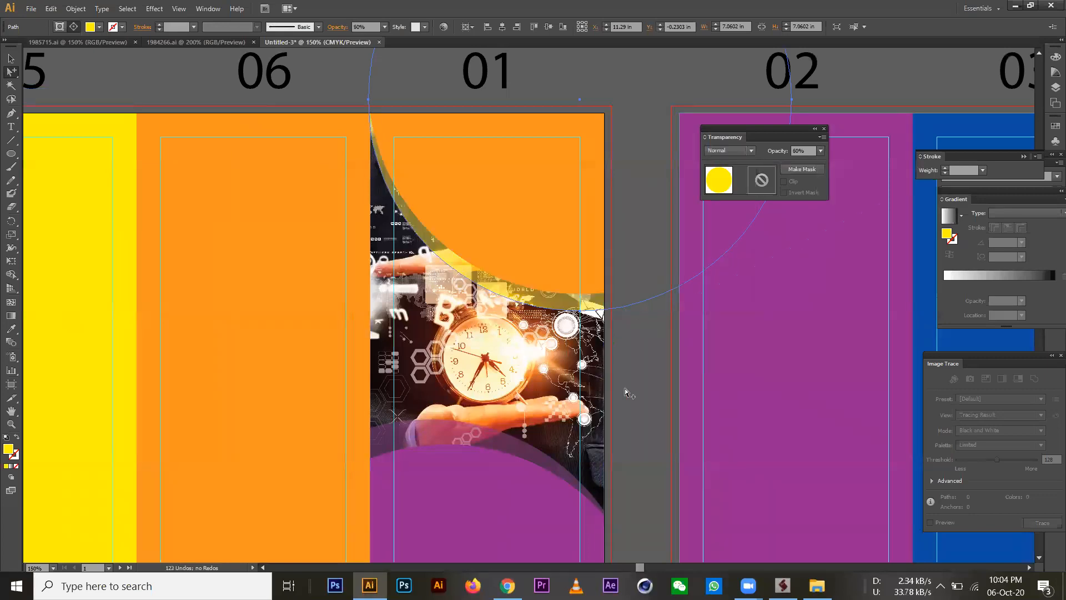
pyautogui.click(647, 394)
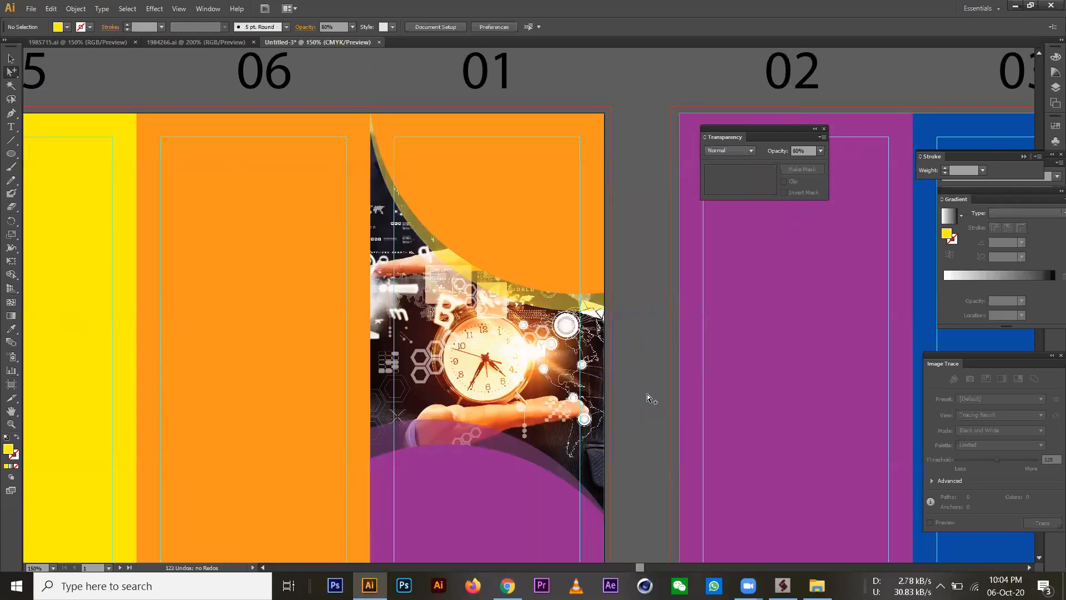
pyautogui.moveTo(641, 362); pyautogui.dragTo(612, 282)
pyautogui.keyDown('ctrl'); pyautogui.keyDown('alt'); pyautogui.click(510, 323); pyautogui.keyUp('alt'); pyautogui.keyUp('ctrl')
pyautogui.moveTo(512, 326); pyautogui.dragTo(424, 351)
pyautogui.click(11, 59)
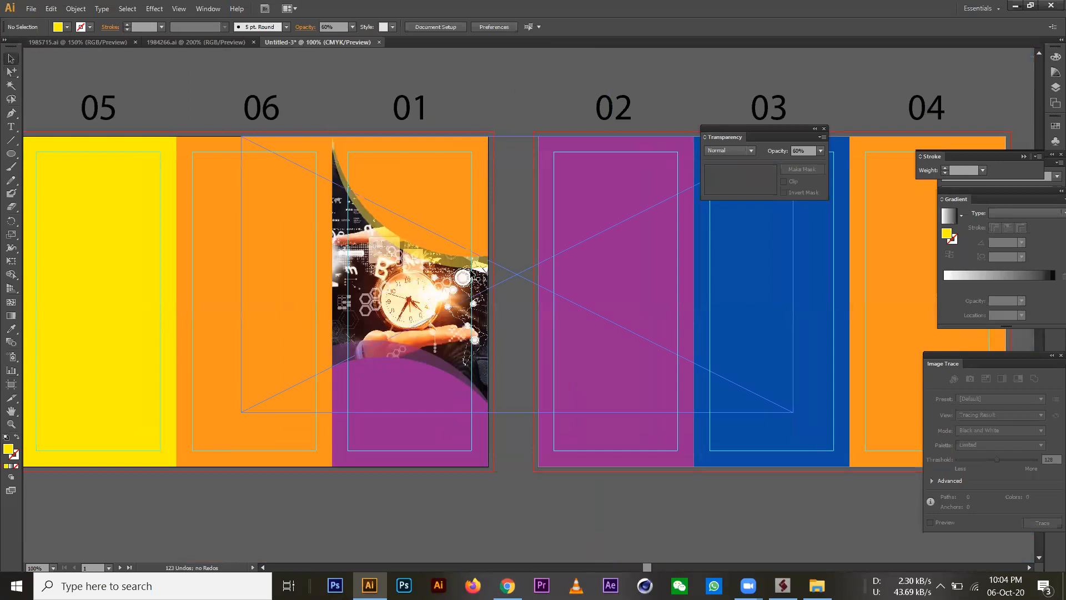
pyautogui.moveTo(470, 270); pyautogui.dragTo(586, 268)
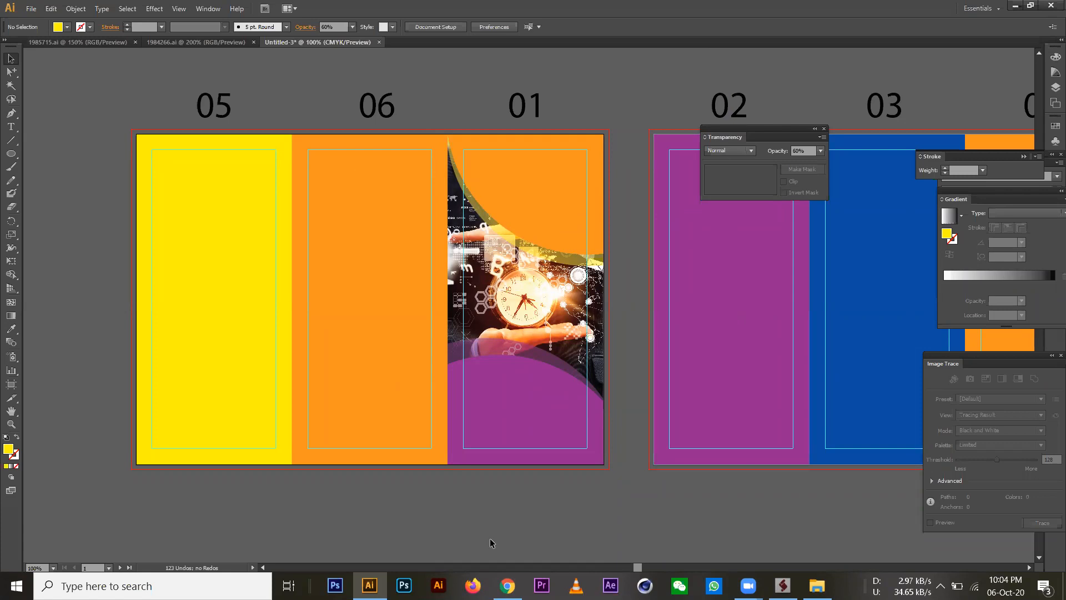
# Switch to Chrome and search Google Images for "it company logo".
pyautogui.hotkey('alt', 'Tab')
pyautogui.write('IT COmp')
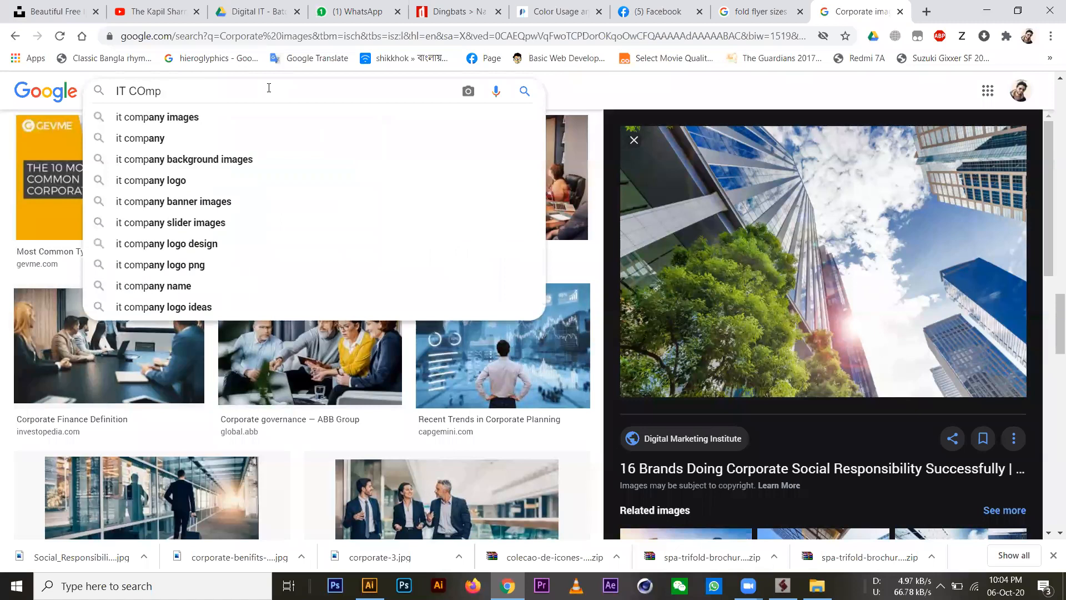
pyautogui.click(189, 180)
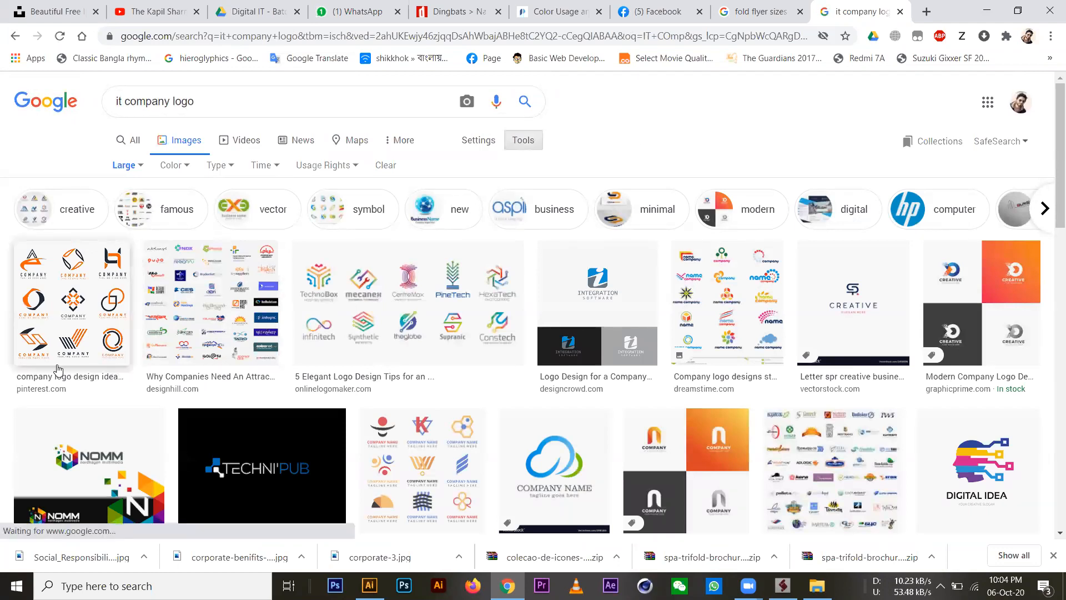
# Look through the logo results and preview the TECHNI'PUB, DIGITAL IDEA and blue-and-red TECHNOLOGY logos.
pyautogui.scroll(-3, 390, 333)
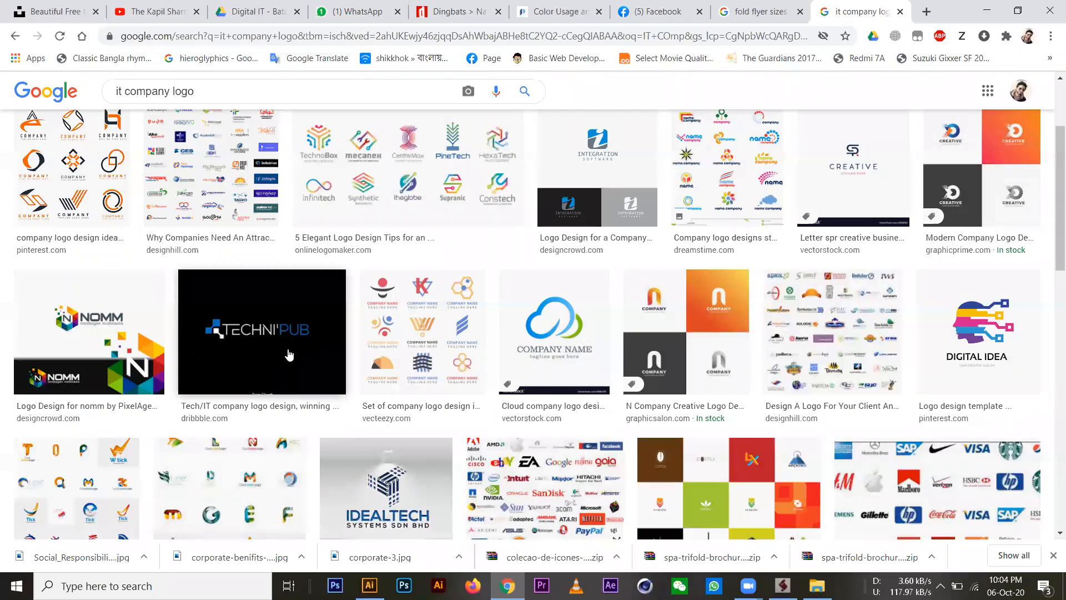
pyautogui.click(269, 355)
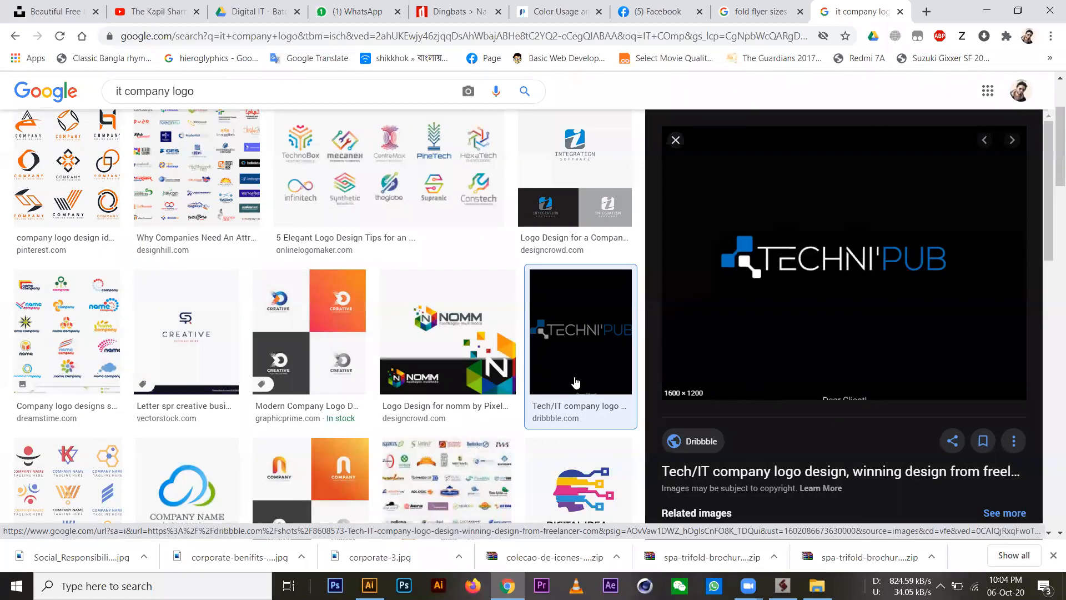
pyautogui.scroll(-3, 577, 333)
pyautogui.click(580, 313)
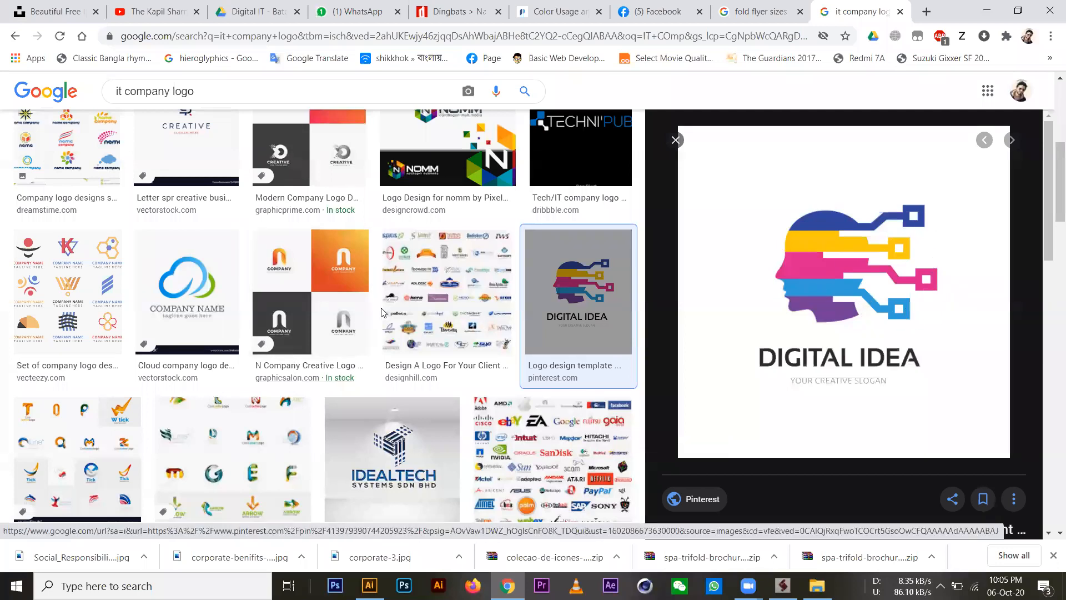
pyautogui.scroll(5, 382, 313)
pyautogui.scroll(1, 50, 273)
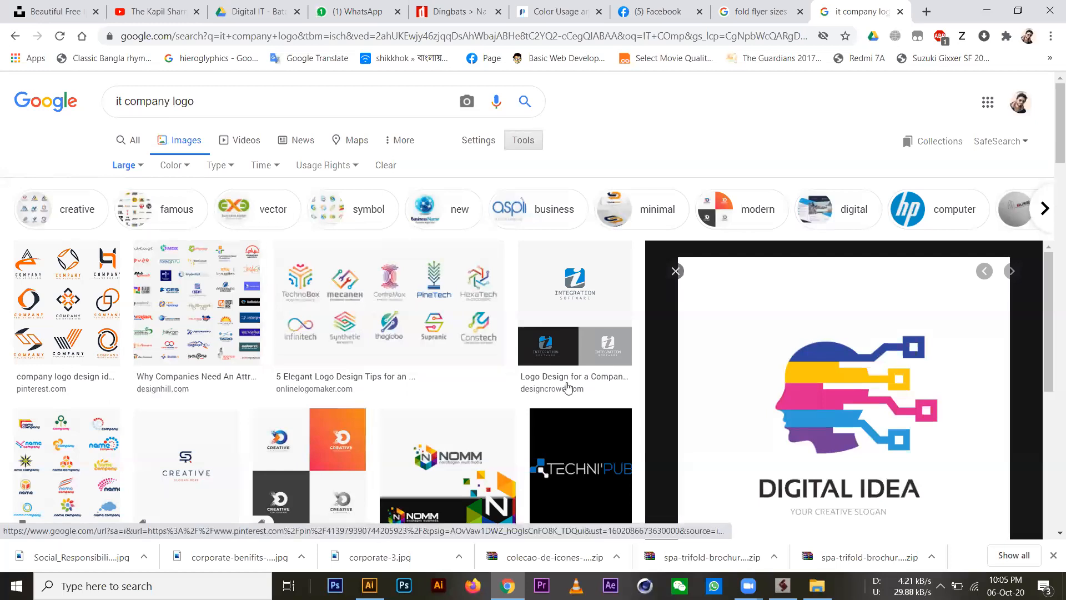
pyautogui.scroll(-10, 555, 358)
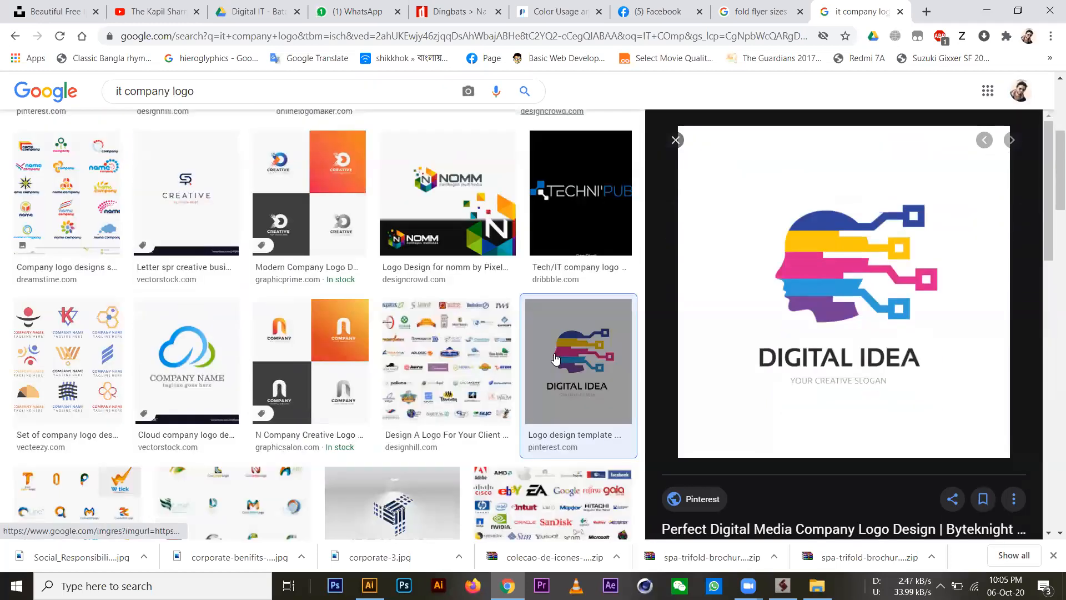
pyautogui.scroll(-3, 557, 358)
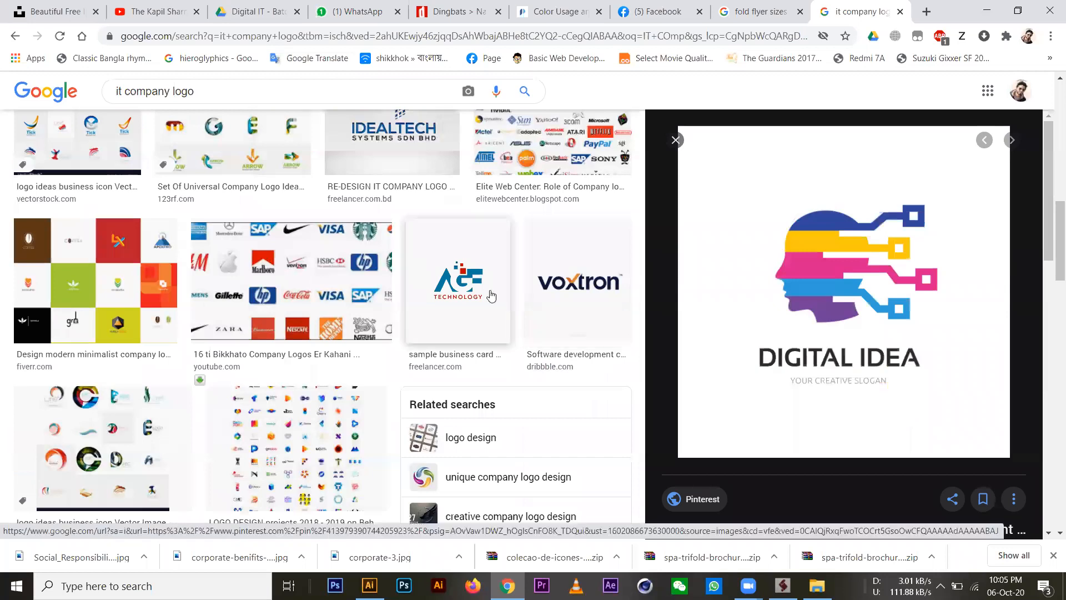
pyautogui.click(491, 296)
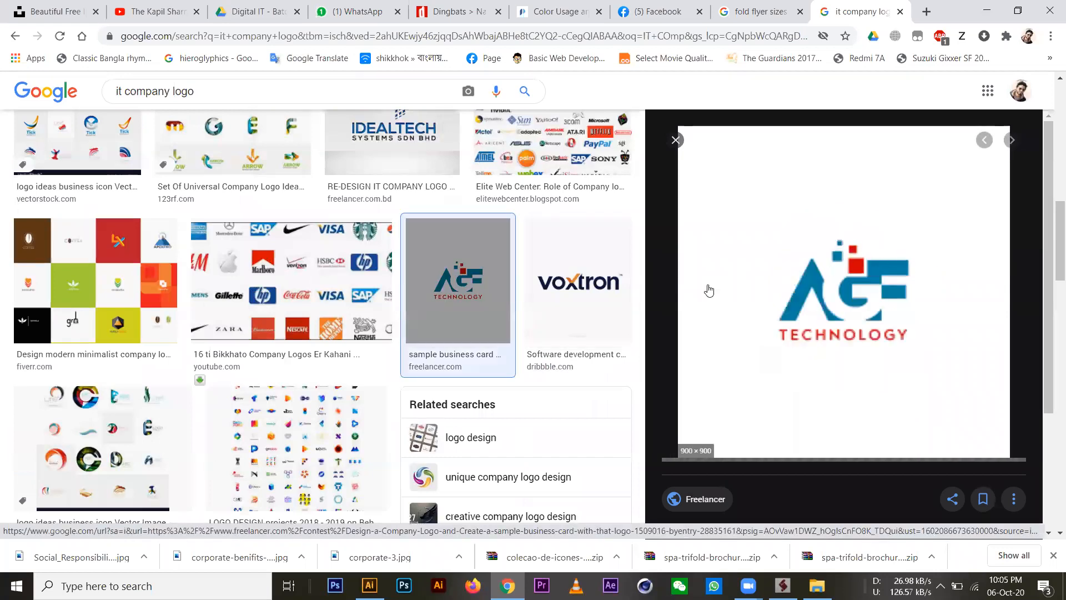
# Browse further through the "it company logo" image results for logo ideas, and return to the first results.
pyautogui.scroll(-4, 595, 335)
pyautogui.scroll(-3, 591, 321)
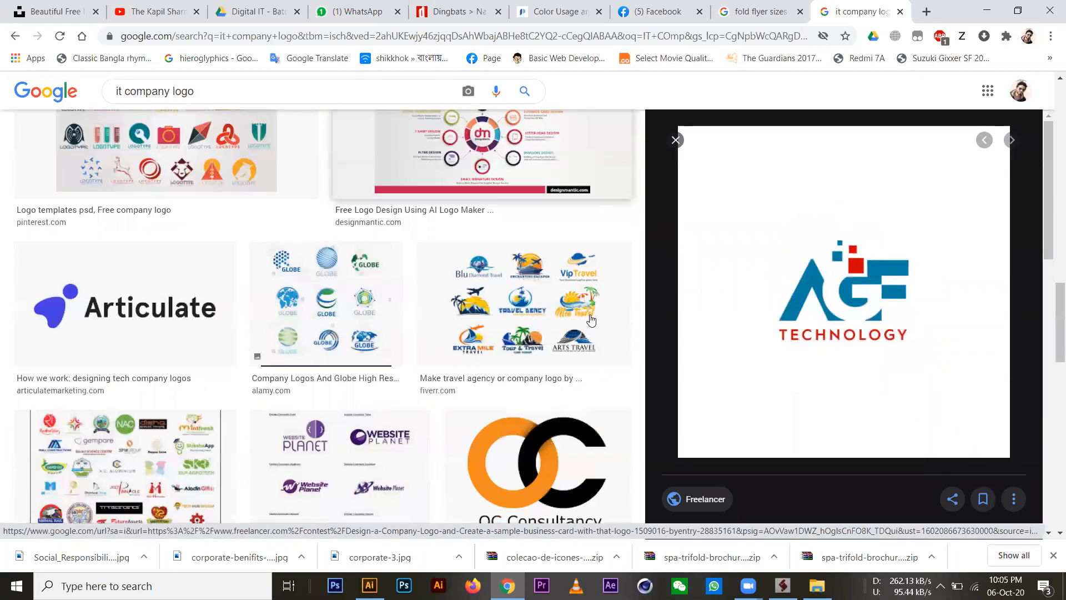
pyautogui.scroll(-2, 605, 369)
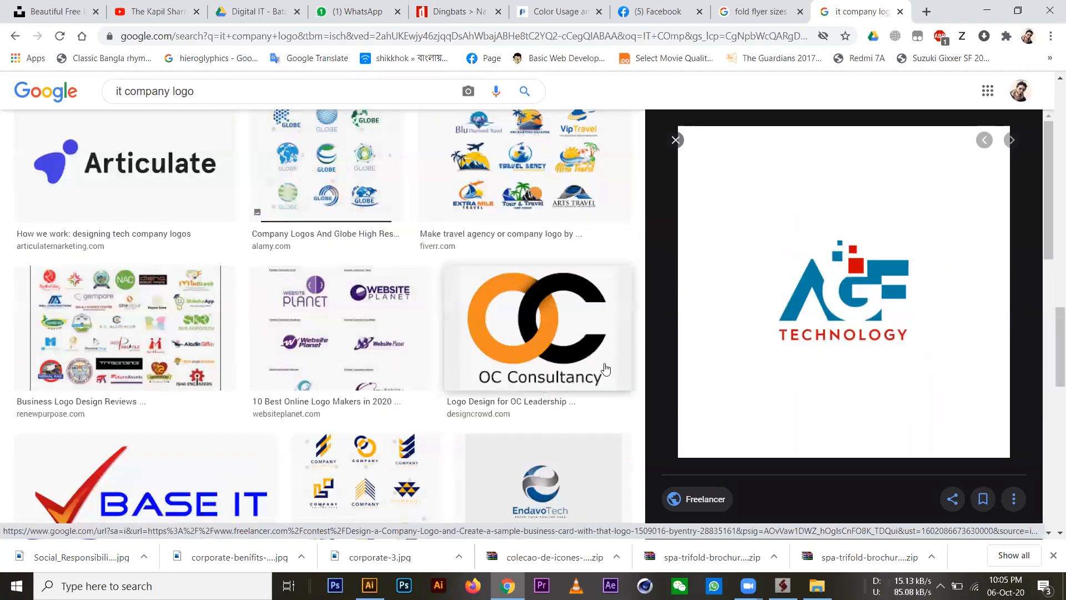
pyautogui.scroll(-2, 605, 369)
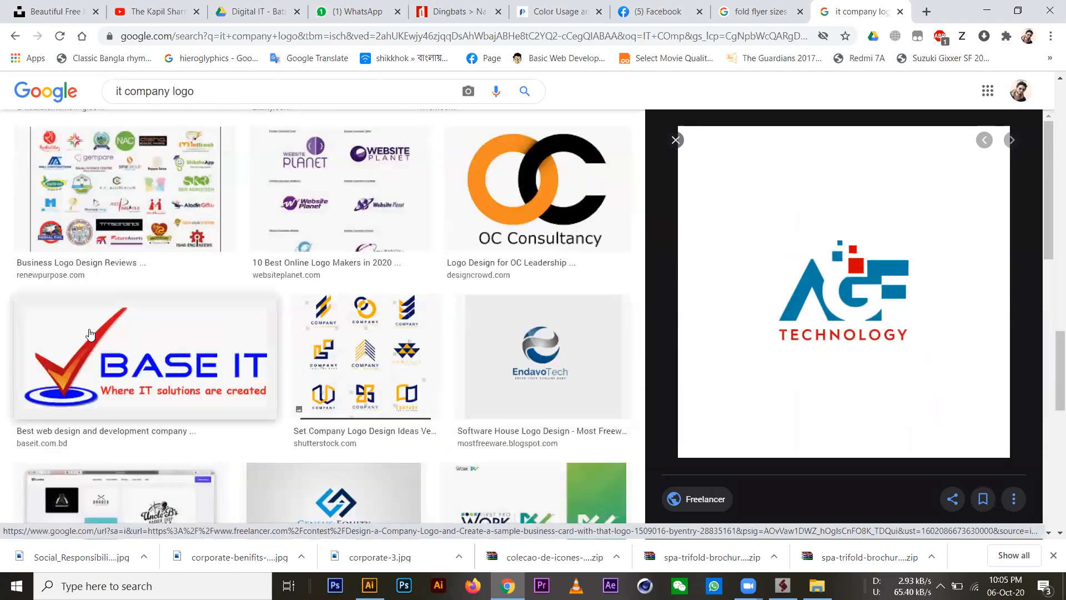
pyautogui.scroll(-2, 614, 372)
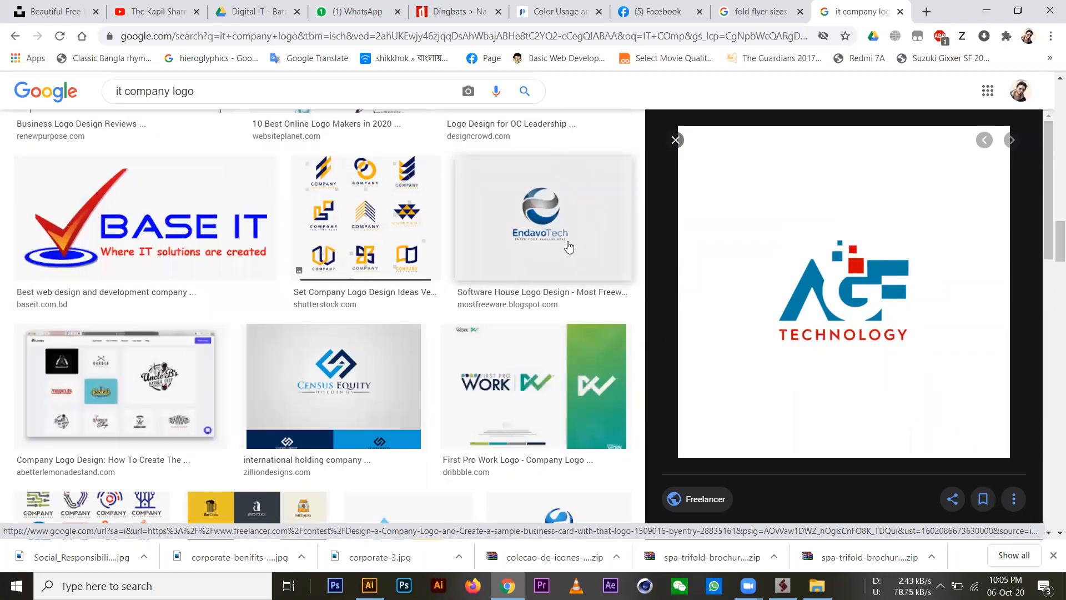
pyautogui.scroll(-5, 569, 246)
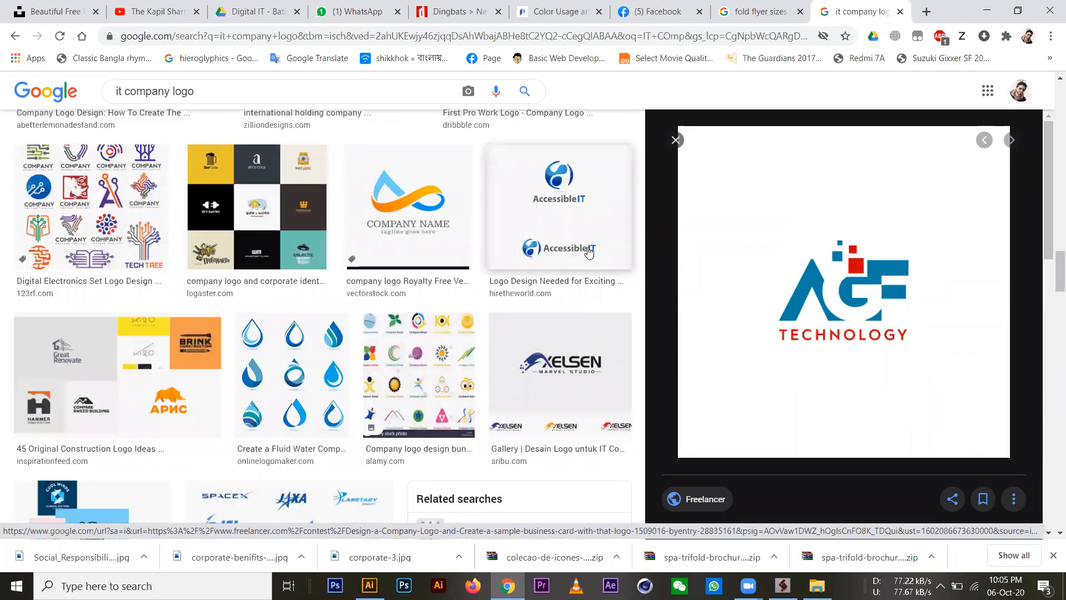
pyautogui.scroll(-4, 593, 257)
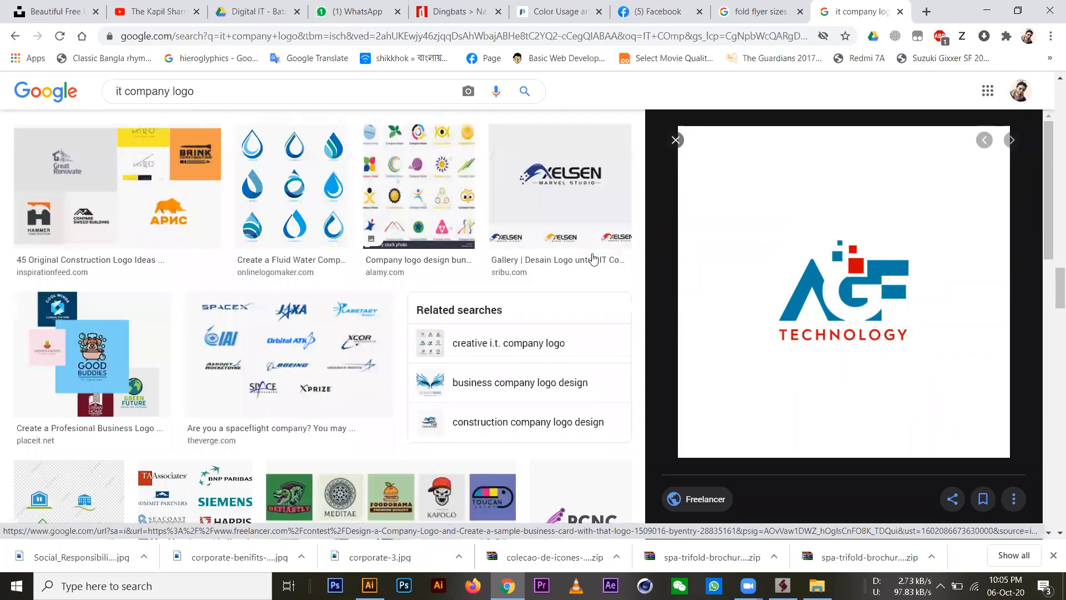
pyautogui.scroll(-3, 598, 260)
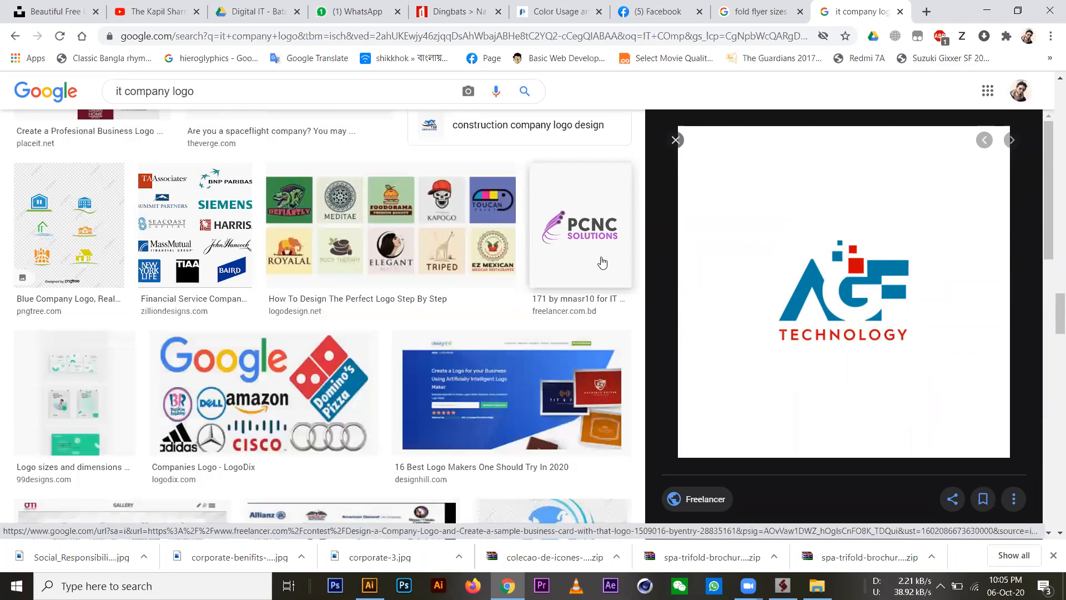
pyautogui.scroll(-3, 602, 262)
pyautogui.scroll(-5, 602, 262)
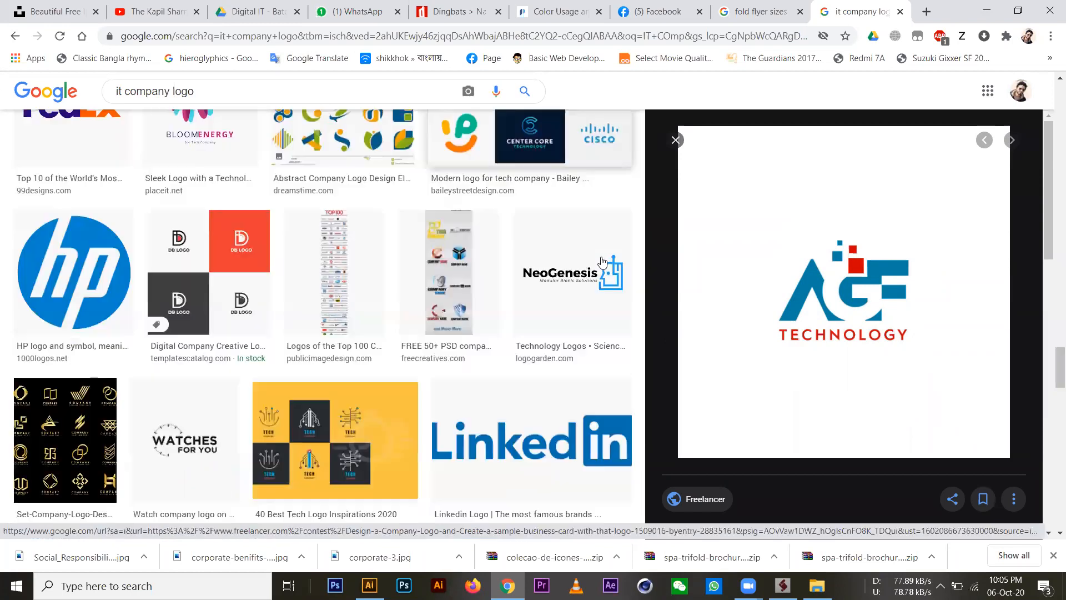
pyautogui.scroll(-4, 603, 261)
pyautogui.scroll(-2, 602, 262)
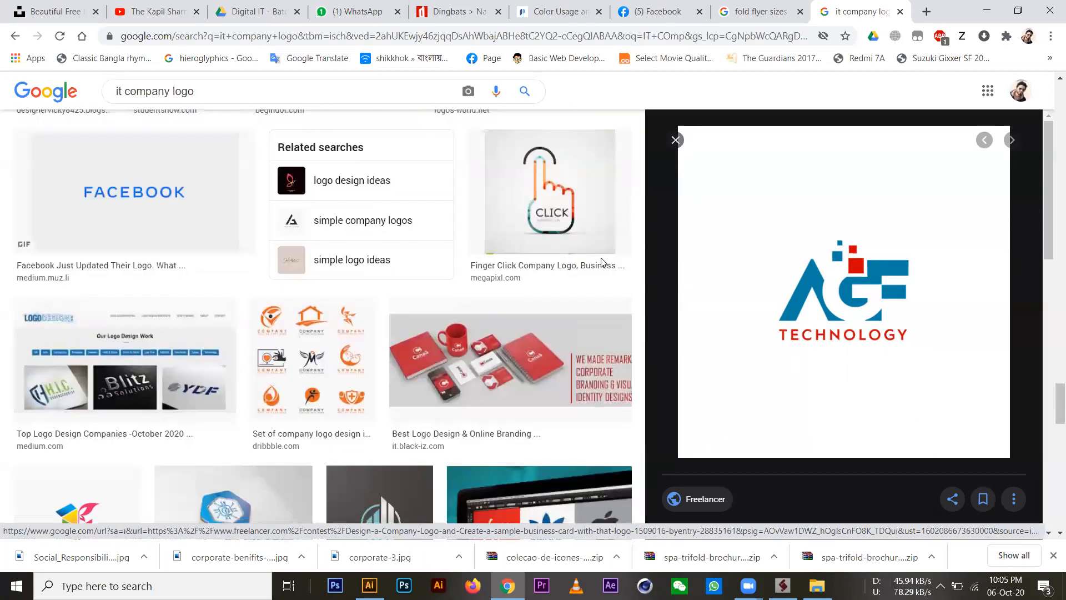
pyautogui.scroll(3, 602, 265)
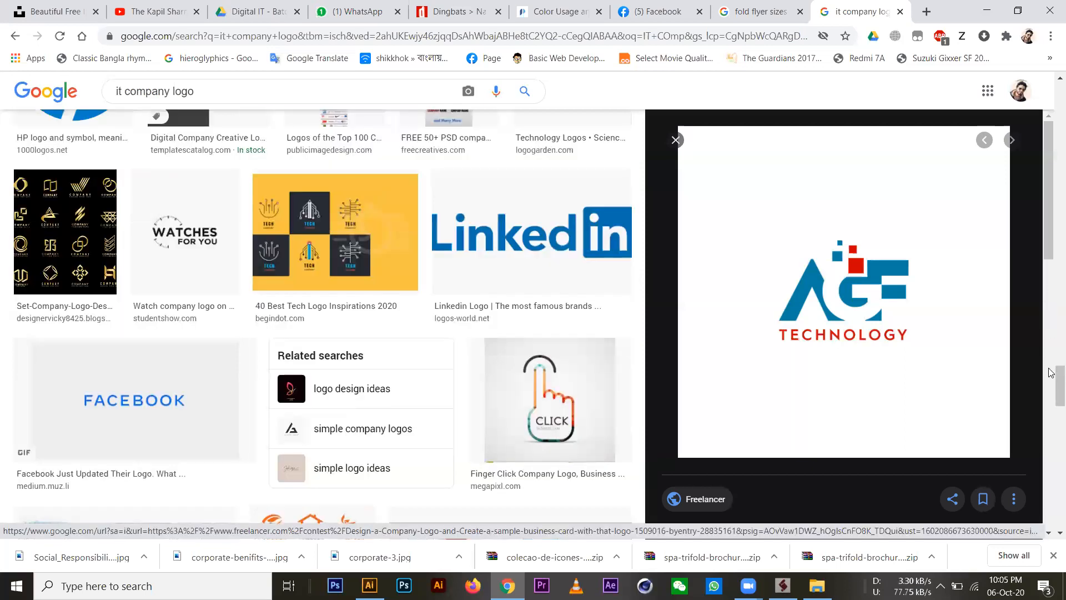
pyautogui.click(1051, 317)
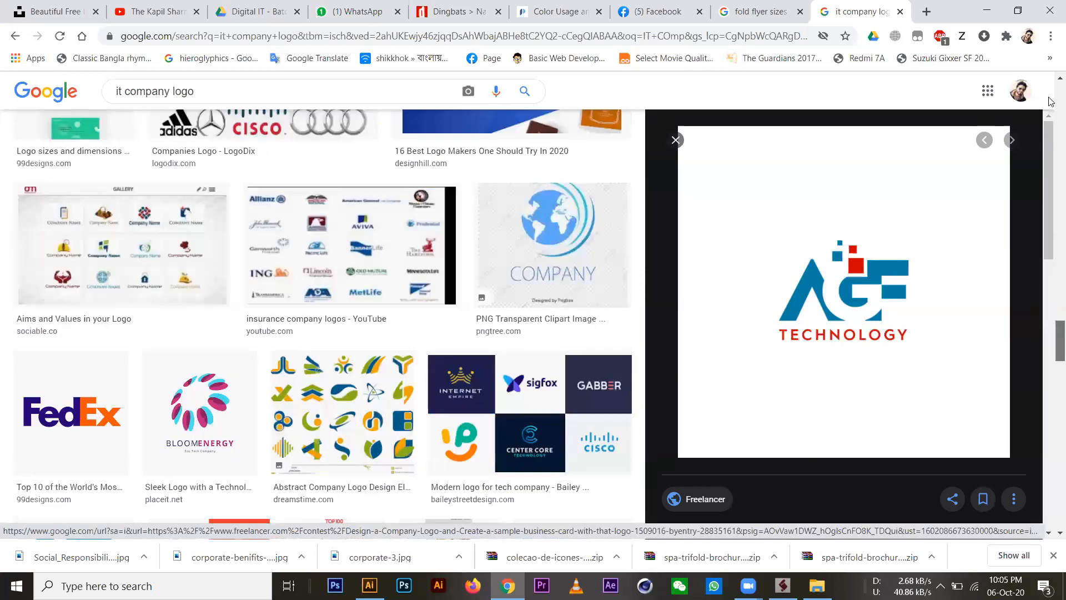
pyautogui.press('Home')
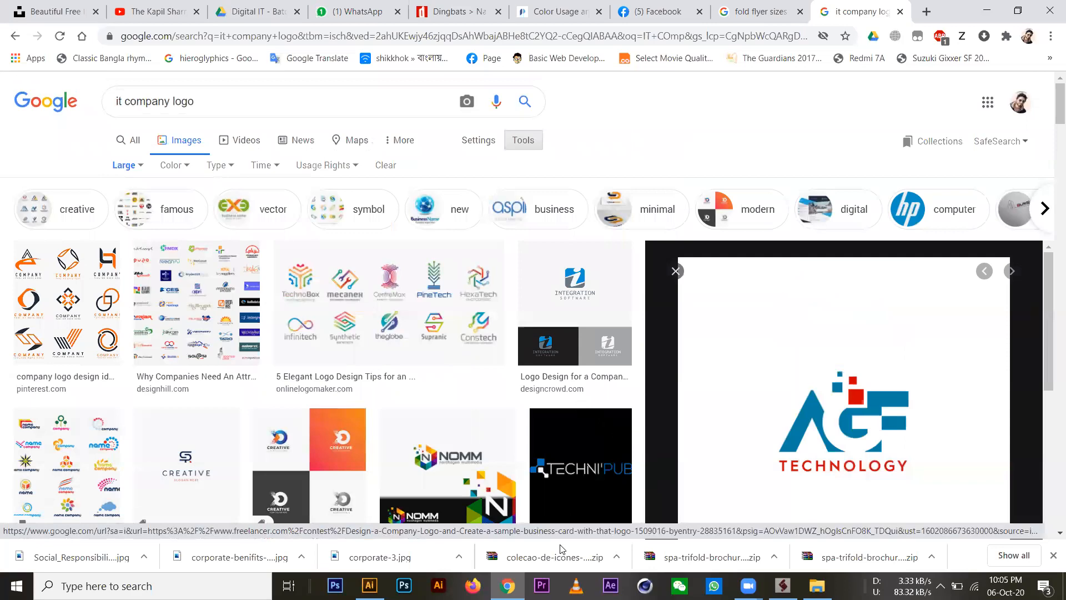
# Switch to Illustrator and add the text "AN-NOOR IT" on the empty pasteboard beside panel 05.
pyautogui.hotkey('alt', 'Tab')
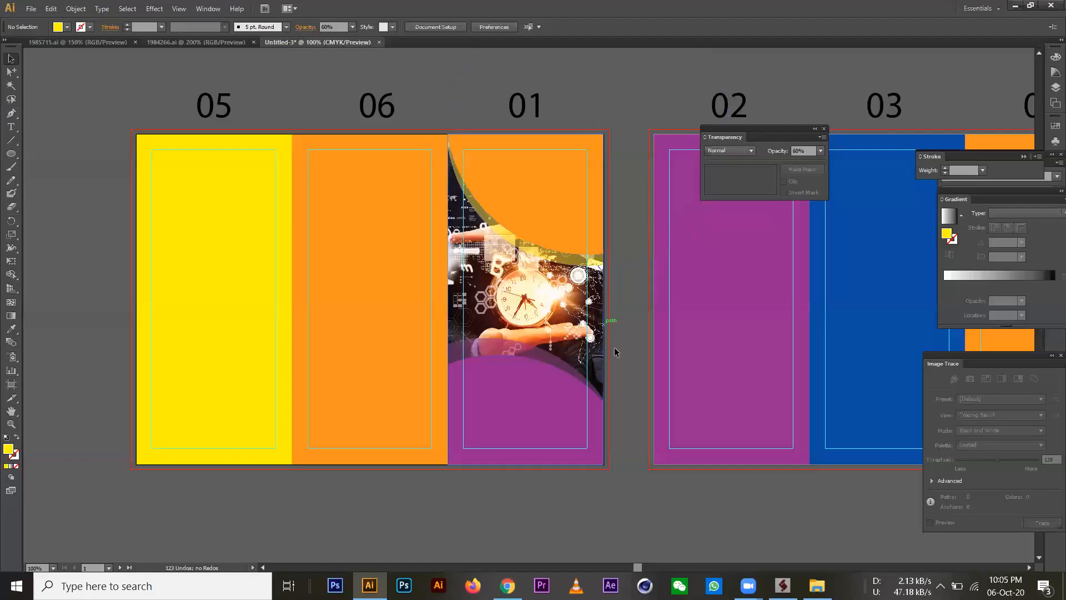
pyautogui.moveTo(195, 236); pyautogui.dragTo(625, 235)
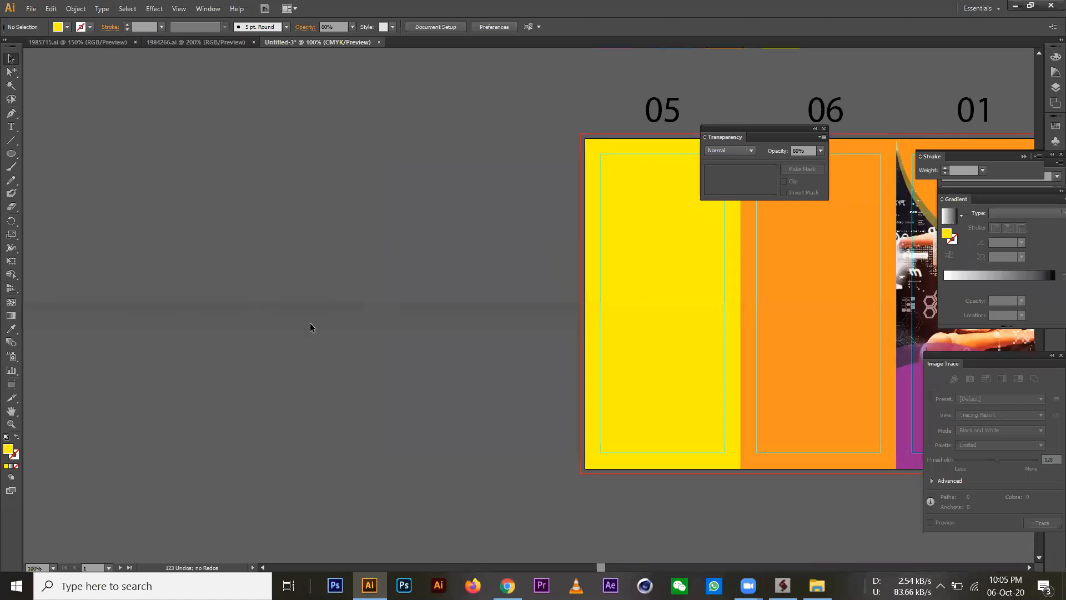
pyautogui.moveTo(275, 291); pyautogui.dragTo(329, 283)
pyautogui.keyDown('ctrl'); pyautogui.click(329, 283); pyautogui.keyUp('ctrl')
pyautogui.moveTo(408, 287); pyautogui.dragTo(239, 275)
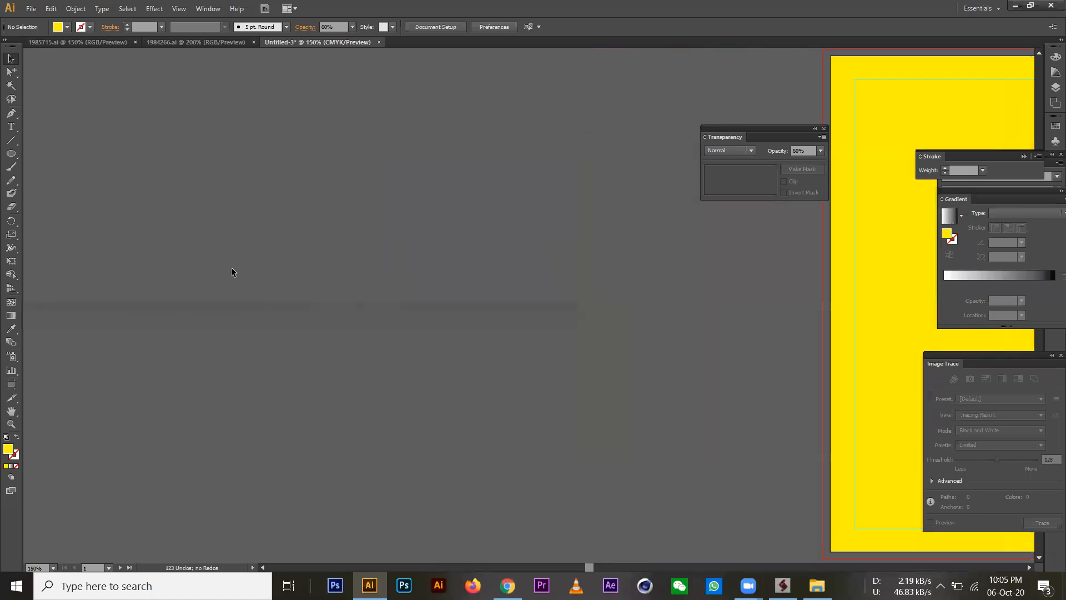
pyautogui.click(12, 157)
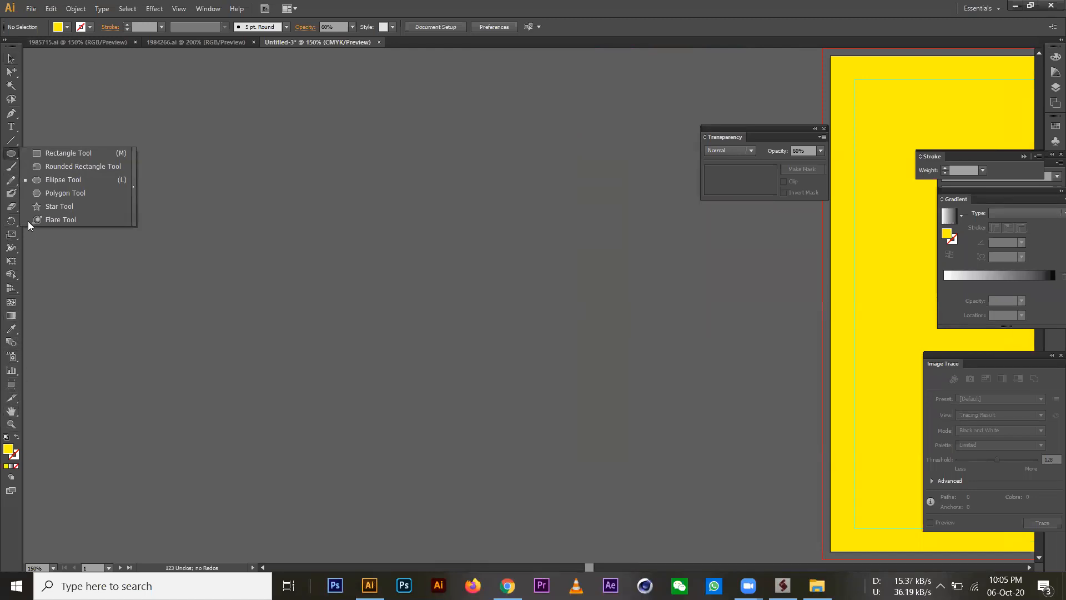
pyautogui.click(11, 126)
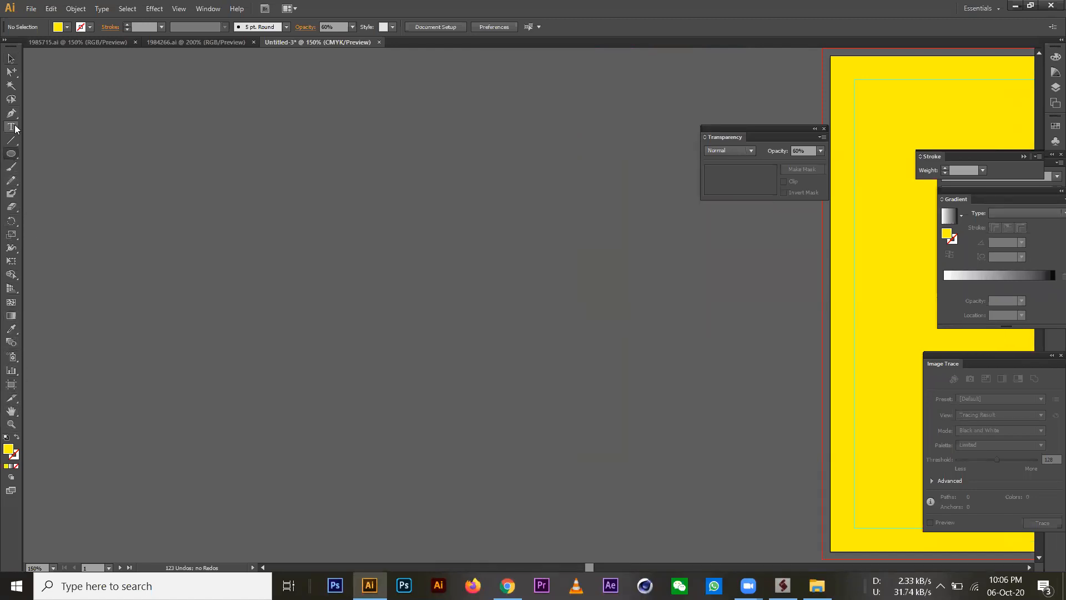
pyautogui.click(353, 236)
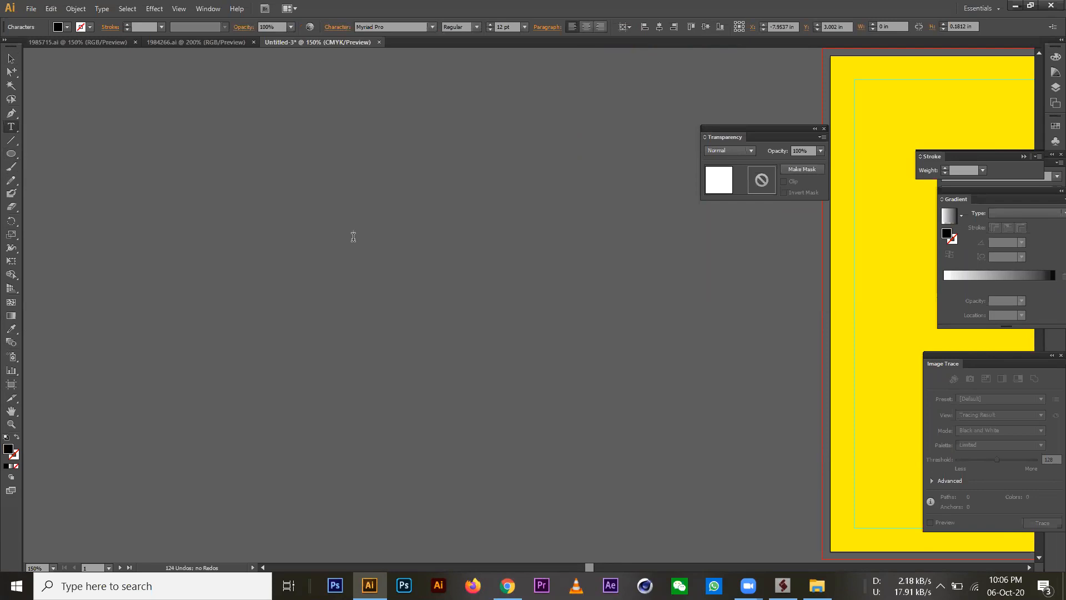
pyautogui.write('AN-N')
pyautogui.press('BackSpace')
pyautogui.write('OOR IT')
pyautogui.click(11, 58)
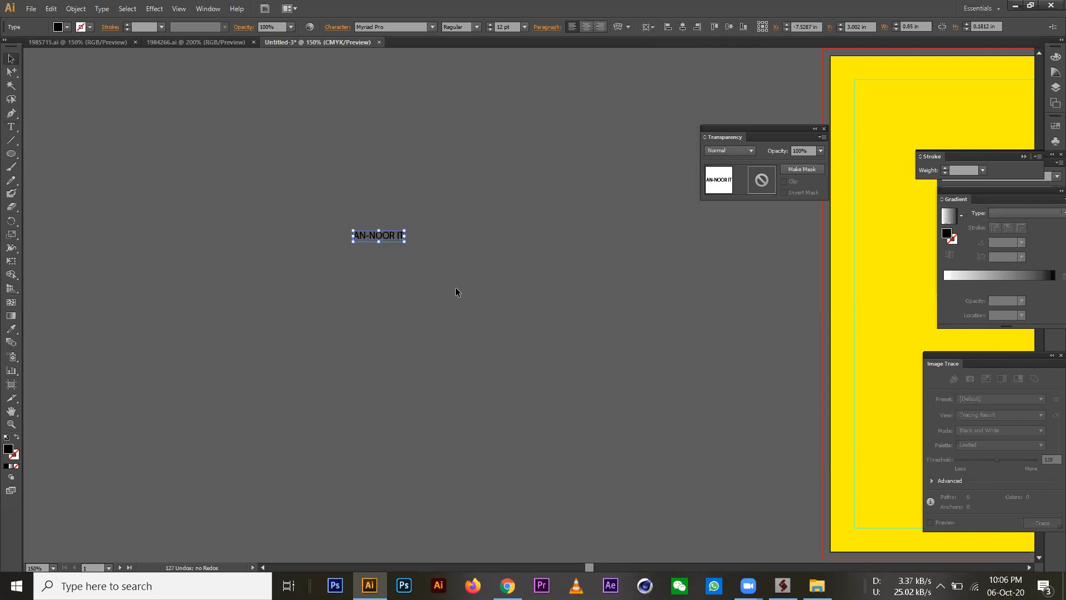
# Enlarge the "AN-NOOR IT" text to about 83 pt and reposition it on the empty pasteboard.
pyautogui.moveTo(406, 244); pyautogui.dragTo(562, 343)
pyautogui.click(561, 342)
pyautogui.moveTo(445, 236); pyautogui.dragTo(488, 328)
pyautogui.click(576, 360)
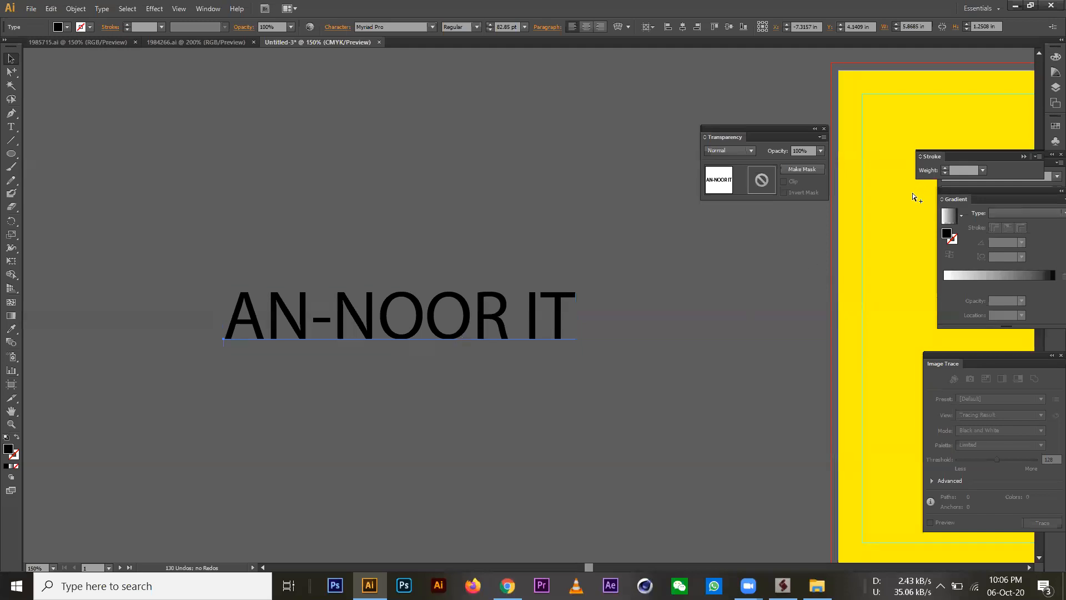
# Display the Character settings and place them just above the "AN-NOOR IT" text.
pyautogui.hotkey('ctrl', 't')
pyautogui.hotkey('ctrl', 't')
pyautogui.hotkey('ctrl', 't')
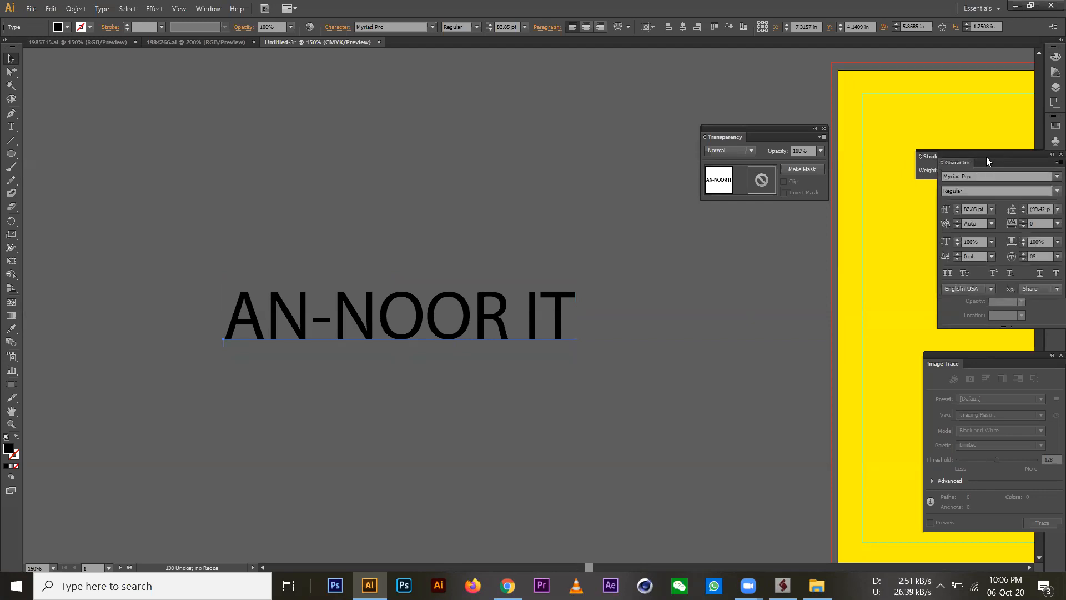
pyautogui.moveTo(962, 157); pyautogui.dragTo(561, 82)
# Try successive font families on the "AN-NOOR IT" text, from Nirmala UI through Oswald, Proxima Nova, Quarca and Russo One to Swis721.
pyautogui.click(561, 102)
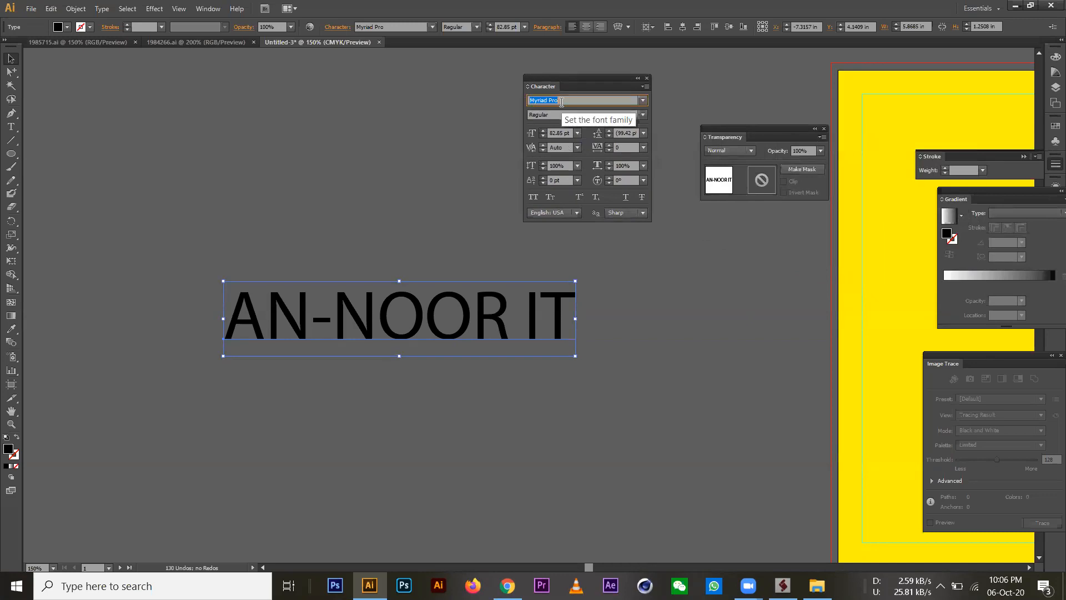
pyautogui.write('Noto Sans')
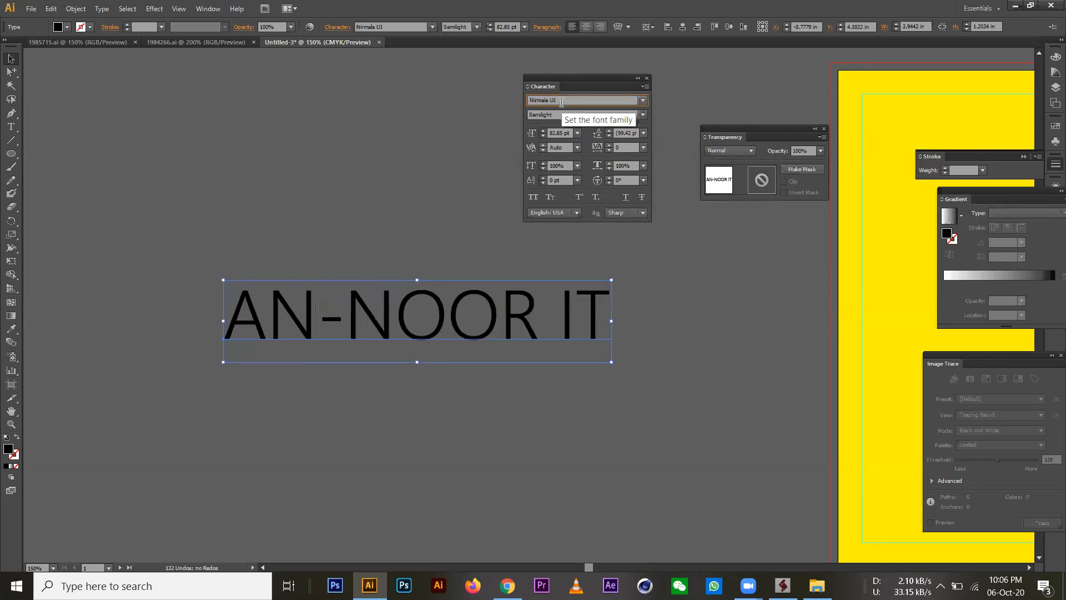
pyautogui.press('Down')
pyautogui.press('Down')
pyautogui.press('Down')
pyautogui.press('Down')
pyautogui.press('Down')
pyautogui.press('Down')
pyautogui.press('Down')
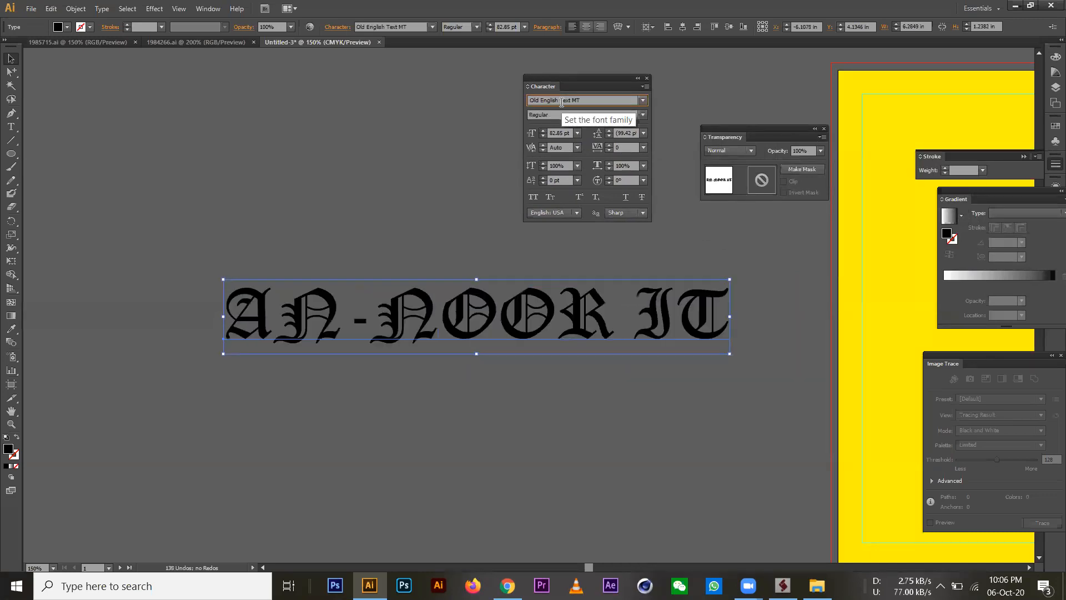
pyautogui.press('Down')
pyautogui.press('Down')
pyautogui.press('Down')
pyautogui.press('Down')
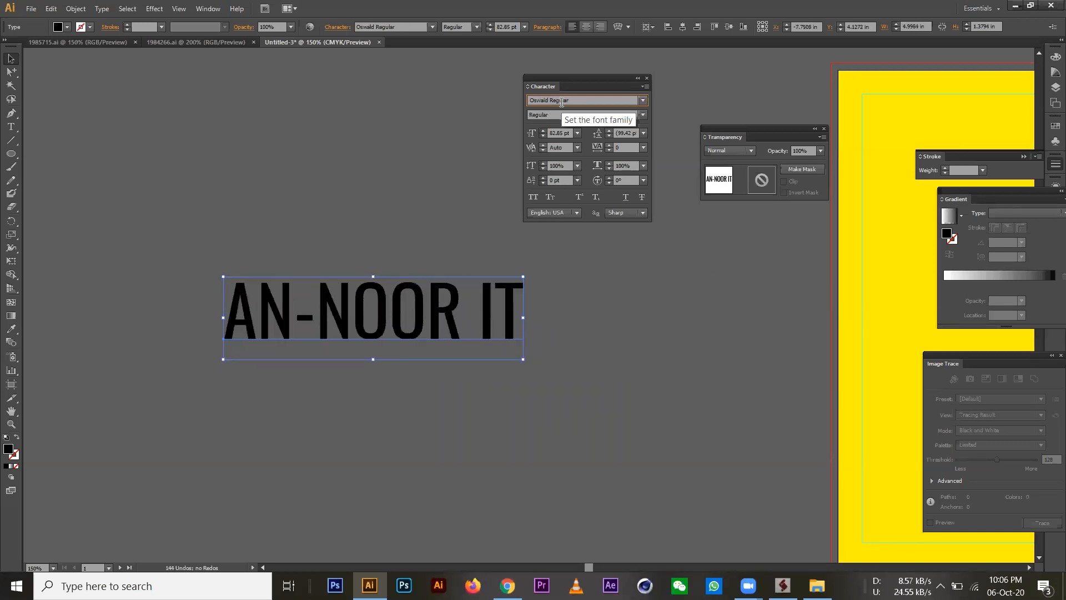
pyautogui.press('Down')
pyautogui.press('Down')
pyautogui.press('Down')
pyautogui.press('Down')
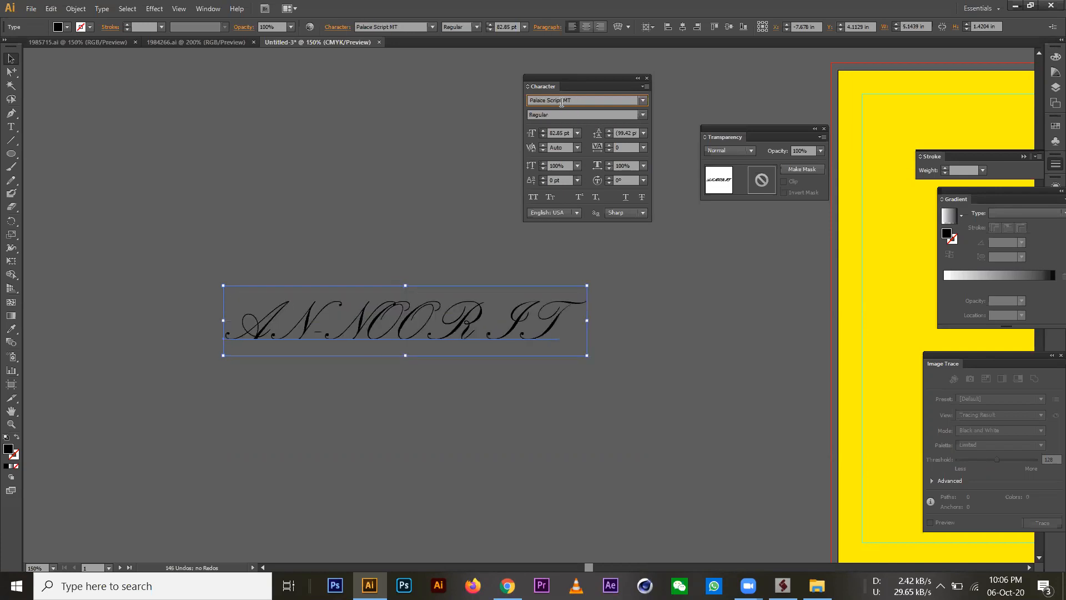
pyautogui.press('Down')
pyautogui.press('Down')
pyautogui.press('Down')
pyautogui.press('Down')
pyautogui.press('Down')
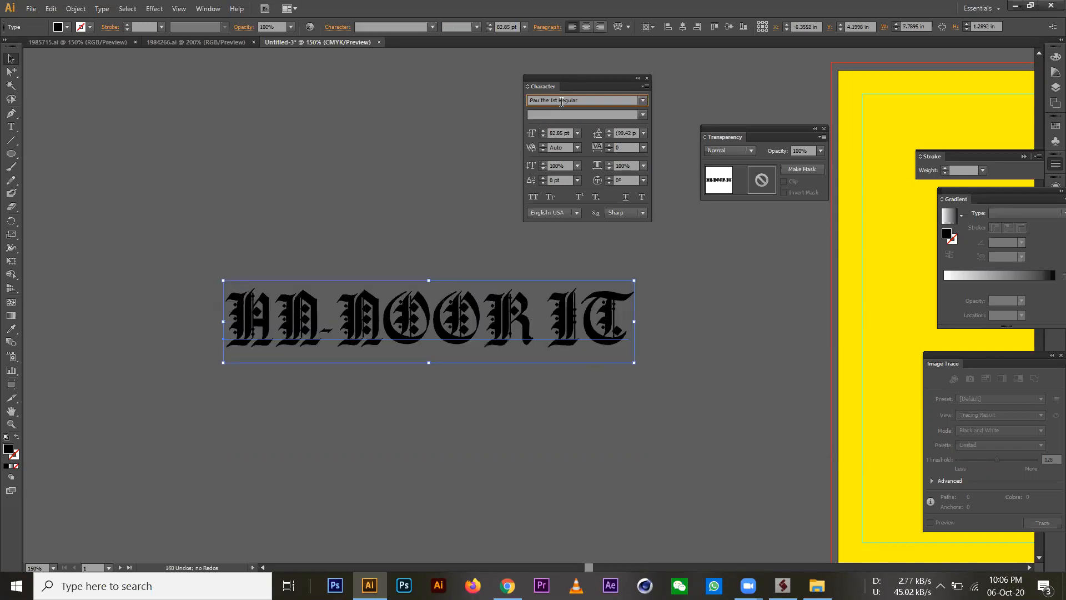
pyautogui.press('Down')
pyautogui.press('Up')
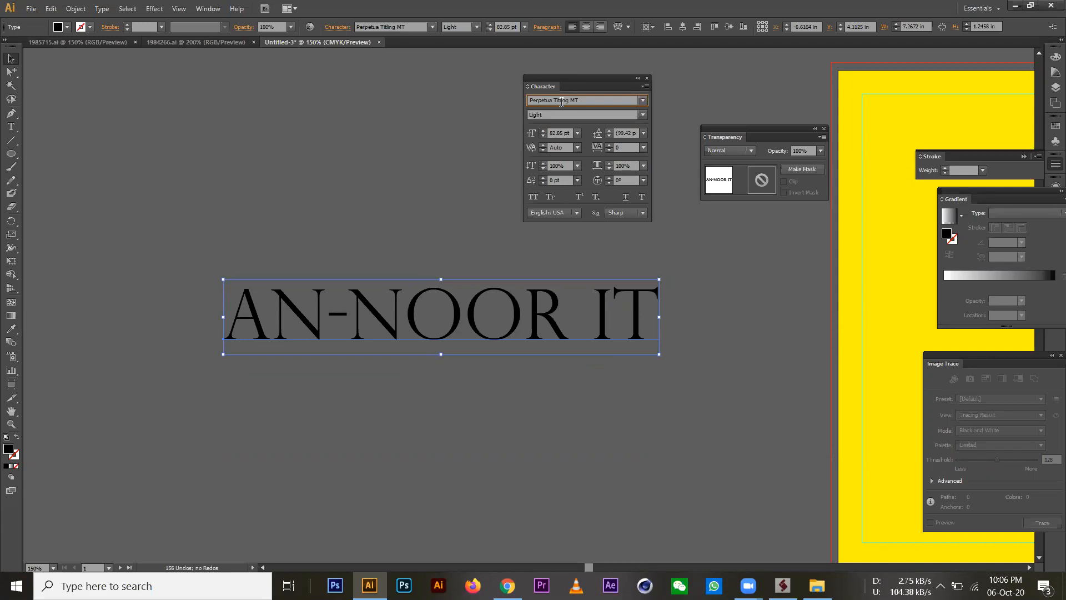
pyautogui.press('Down')
pyautogui.press('Down')
pyautogui.press('Down')
pyautogui.press('Down')
pyautogui.press('Down')
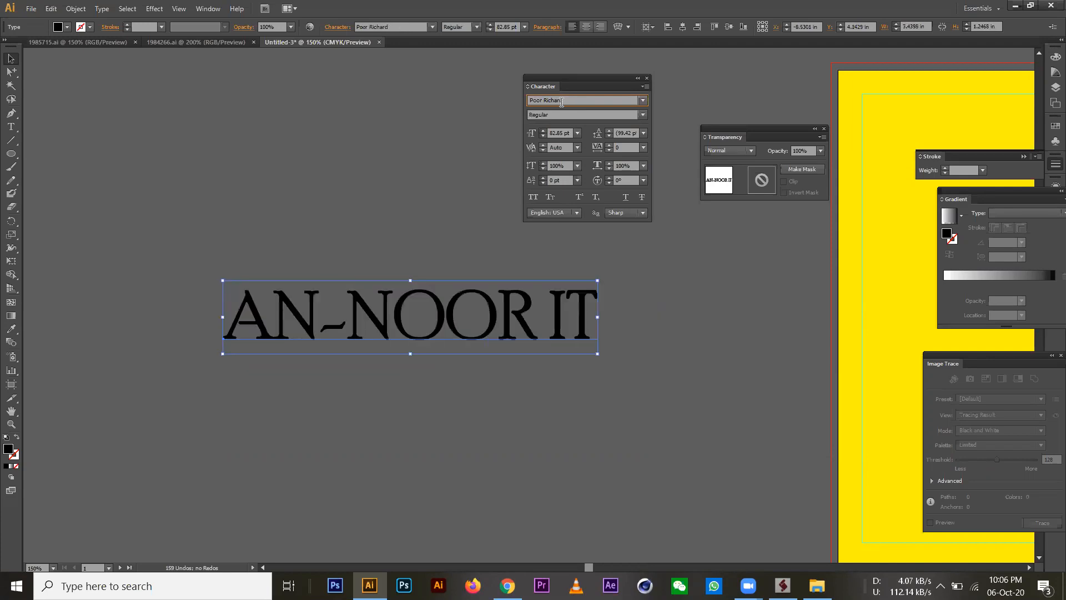
pyautogui.press('Down')
pyautogui.press('Down')
pyautogui.press('Down')
pyautogui.press('Down')
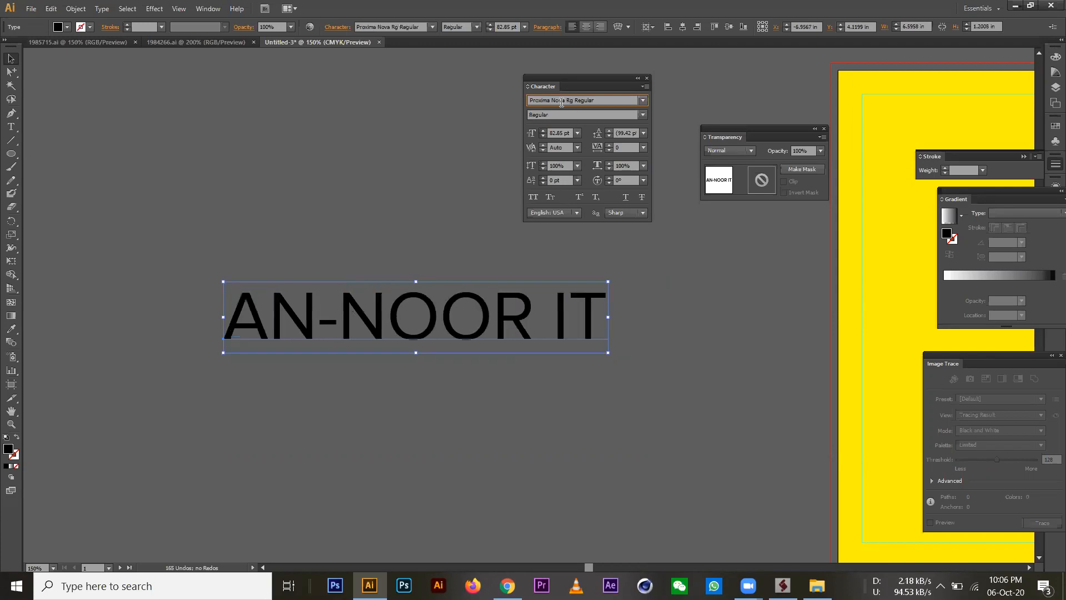
pyautogui.press('Down')
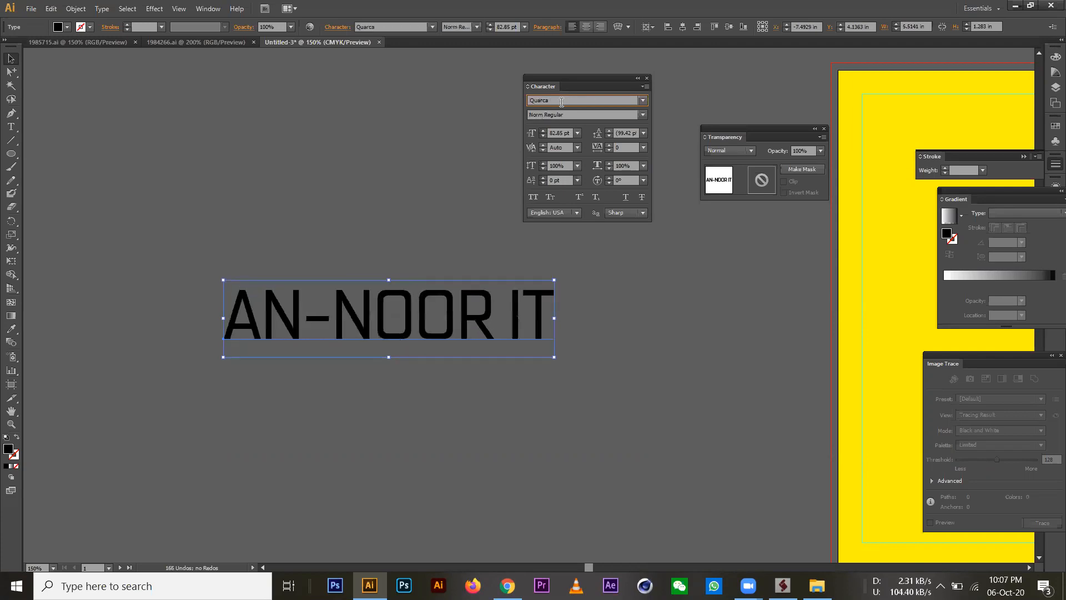
pyautogui.press('Down')
pyautogui.press('Down')
pyautogui.press('Down')
pyautogui.press('Down')
pyautogui.press('Down')
pyautogui.press('Down')
pyautogui.press('Down')
pyautogui.press('Down')
pyautogui.press('Down')
pyautogui.press('Down')
pyautogui.press('Down')
pyautogui.press('Down')
pyautogui.press('Down')
pyautogui.press('Down')
pyautogui.press('Down')
pyautogui.press('Down')
pyautogui.press('Down')
pyautogui.press('Down')
pyautogui.press('Down')
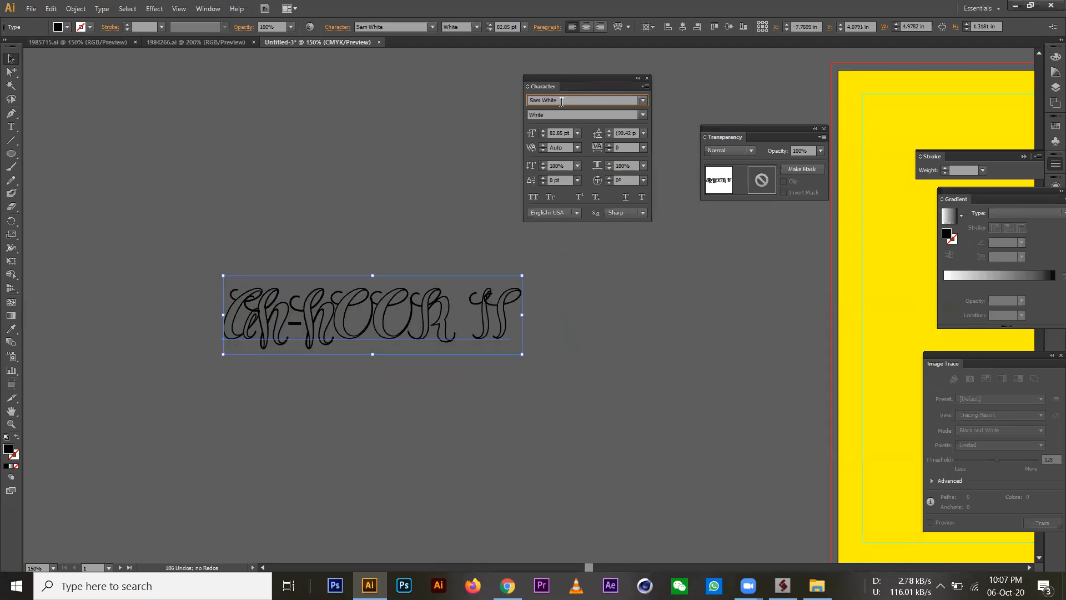
pyautogui.press('Up')
pyautogui.press('Down')
pyautogui.press('Down')
pyautogui.press('Down')
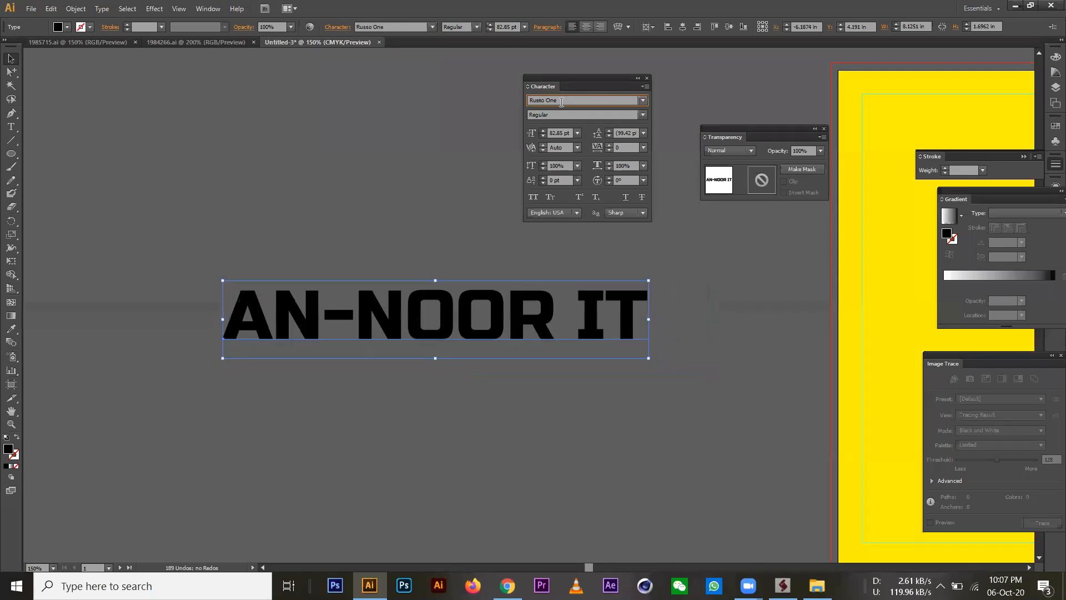
pyautogui.press('Up')
pyautogui.press('Down')
pyautogui.press('Down')
pyautogui.press('Down')
pyautogui.press('Down')
pyautogui.press('Down')
pyautogui.press('Down')
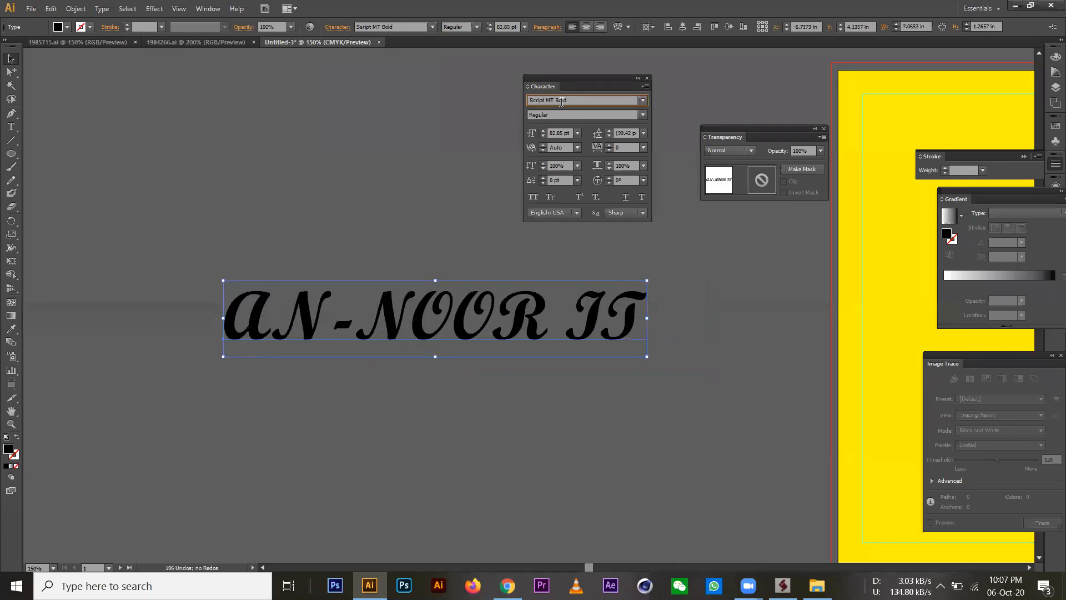
pyautogui.press('Down')
pyautogui.press('Down')
pyautogui.press('Down')
pyautogui.press('Down')
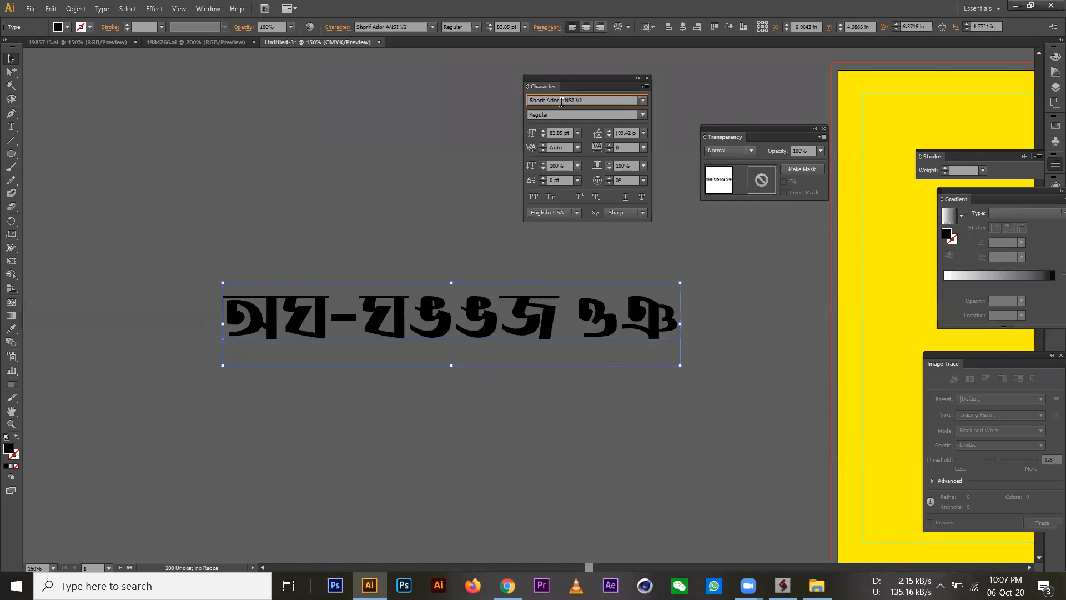
pyautogui.press('Down')
pyautogui.press('Down')
pyautogui.press('Down')
pyautogui.press('Down')
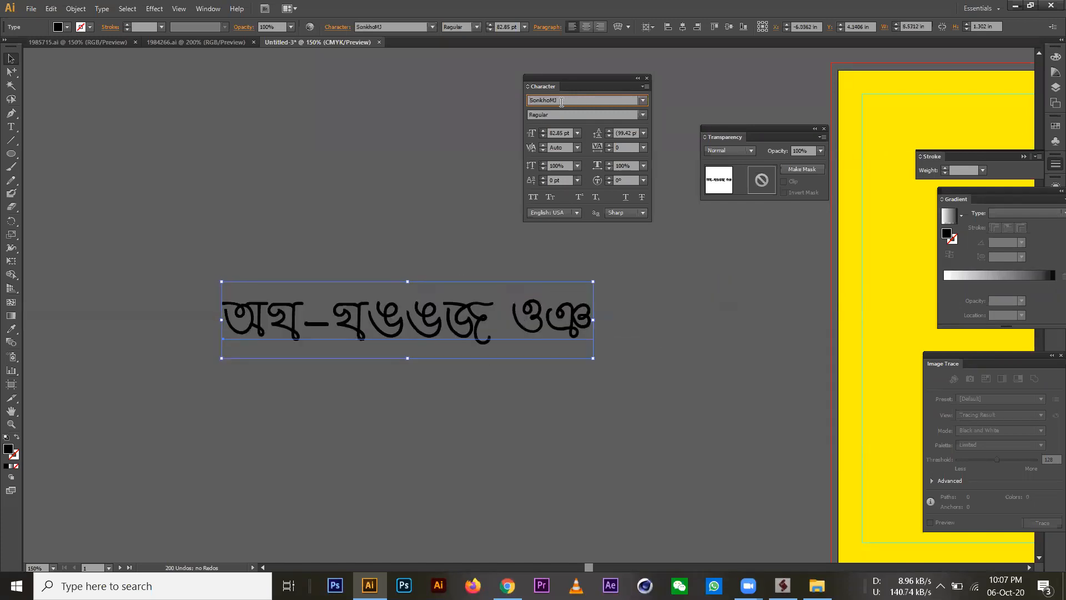
pyautogui.press('Down')
pyautogui.press('Down')
pyautogui.press('Down')
pyautogui.press('Down')
pyautogui.press('Down')
pyautogui.press('Down')
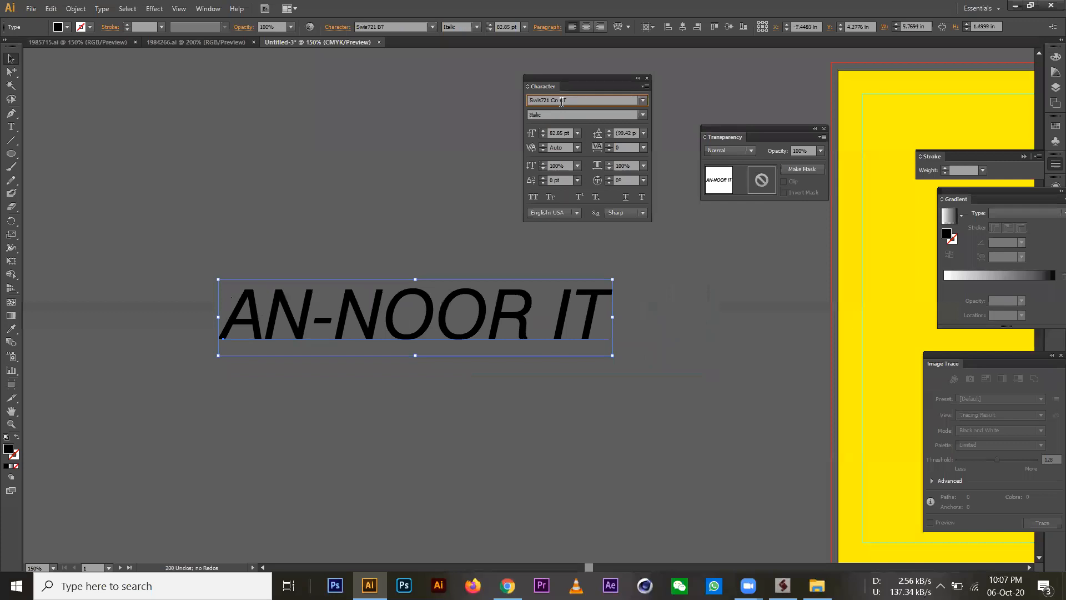
# Try several Swiss 721 italic font variants on the AN-NOOR IT text, ending on Swiss 721 Thin BT Italic.
pyautogui.press('Down')
pyautogui.press('Down')
pyautogui.press('Down')
pyautogui.press('Down')
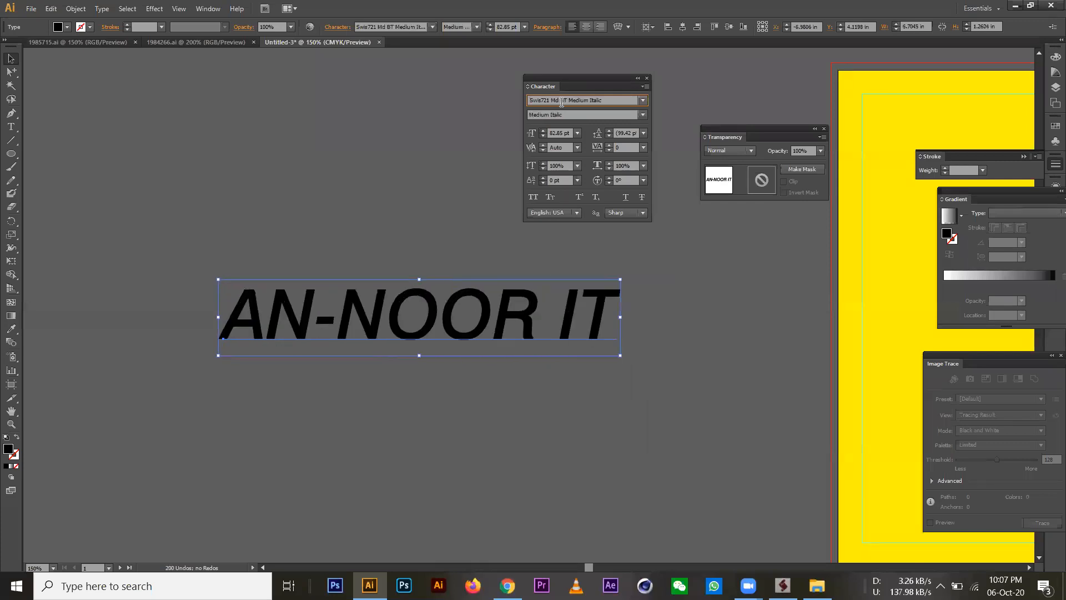
pyautogui.press('Up')
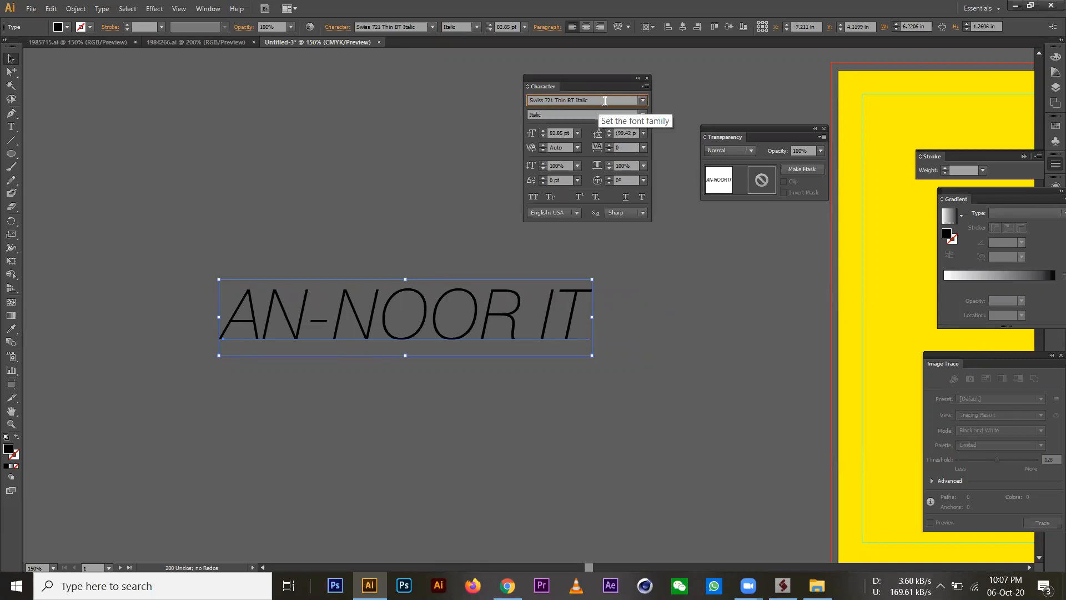
pyautogui.click(642, 115)
pyautogui.click(642, 115)
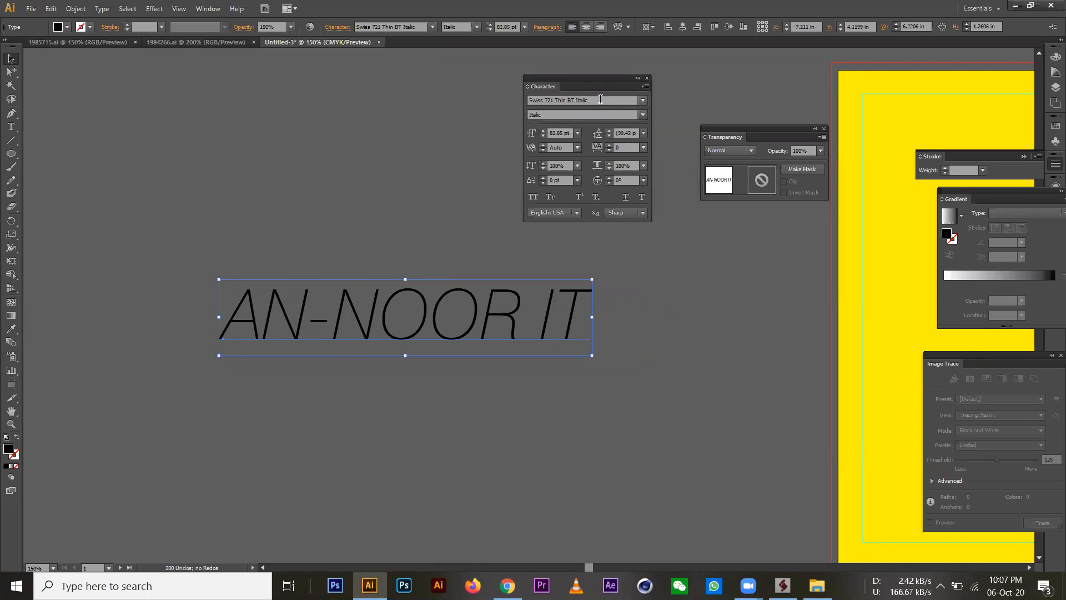
# Try the Swis721 BT font family on the AN-NOOR IT text.
pyautogui.click(600, 99)
pyautogui.write('Sam Blackwiss')
pyautogui.press('Return')
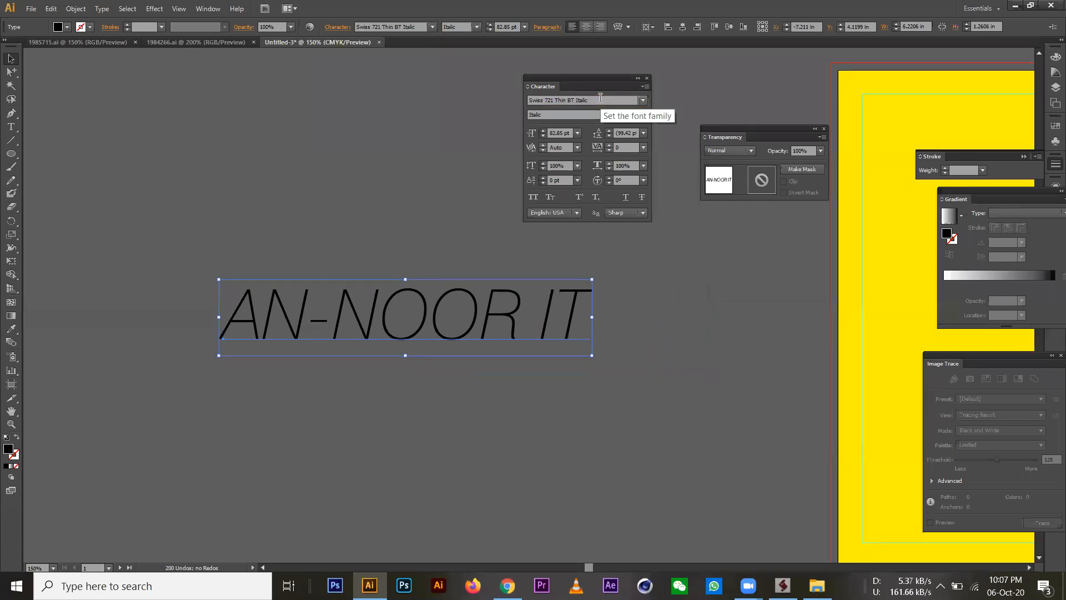
pyautogui.click(643, 101)
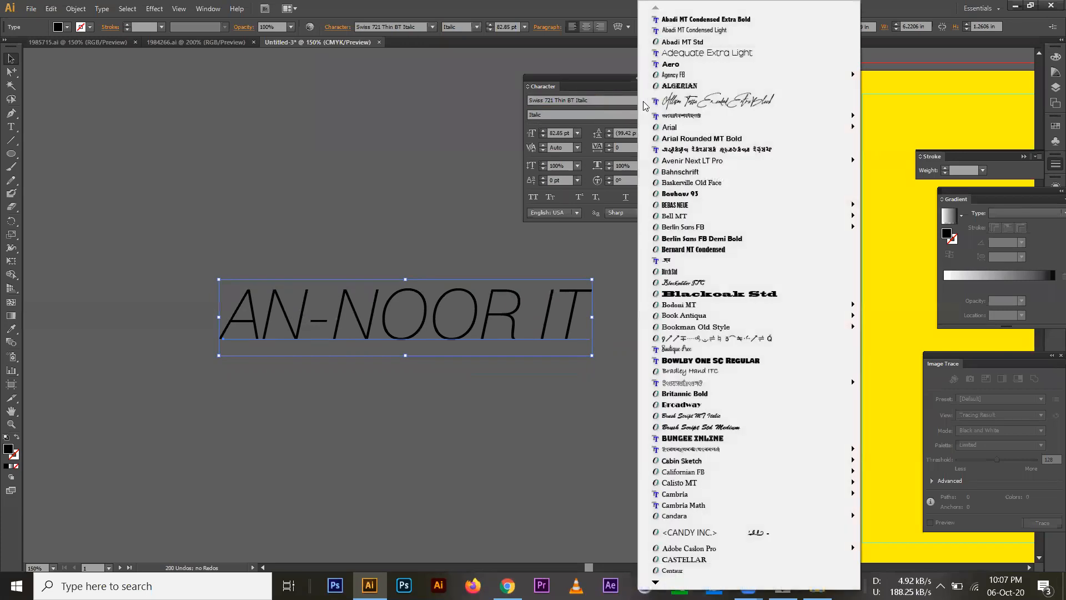
pyautogui.click(601, 110)
pyautogui.click(598, 100)
pyautogui.click(597, 99)
pyautogui.hotkey('ctrl', 'a')
pyautogui.write('Sw')
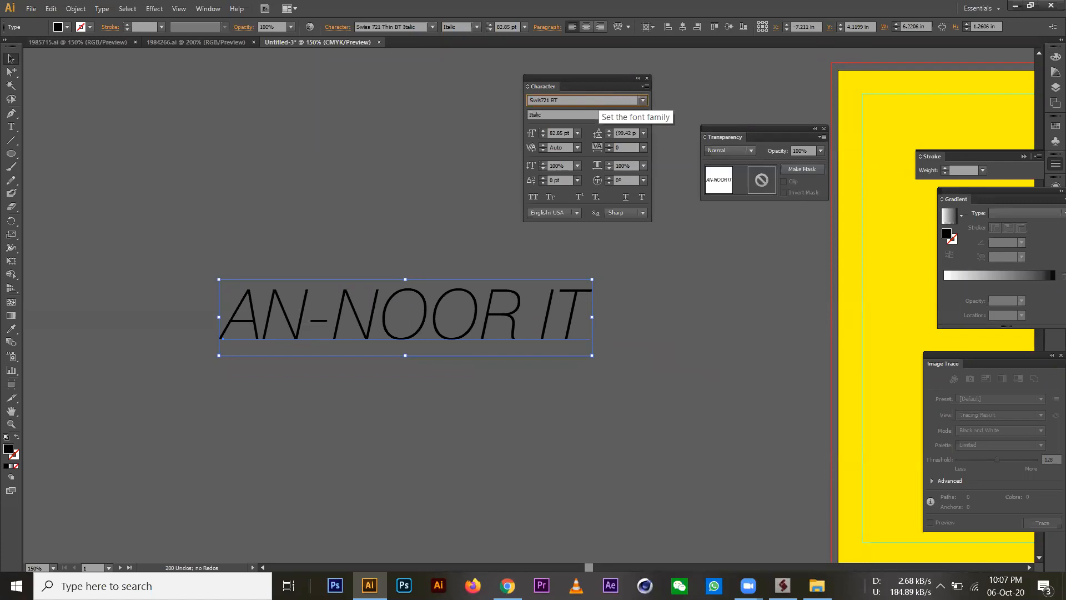
# Try the Castellar font on the AN-NOOR IT text.
pyautogui.click(642, 100)
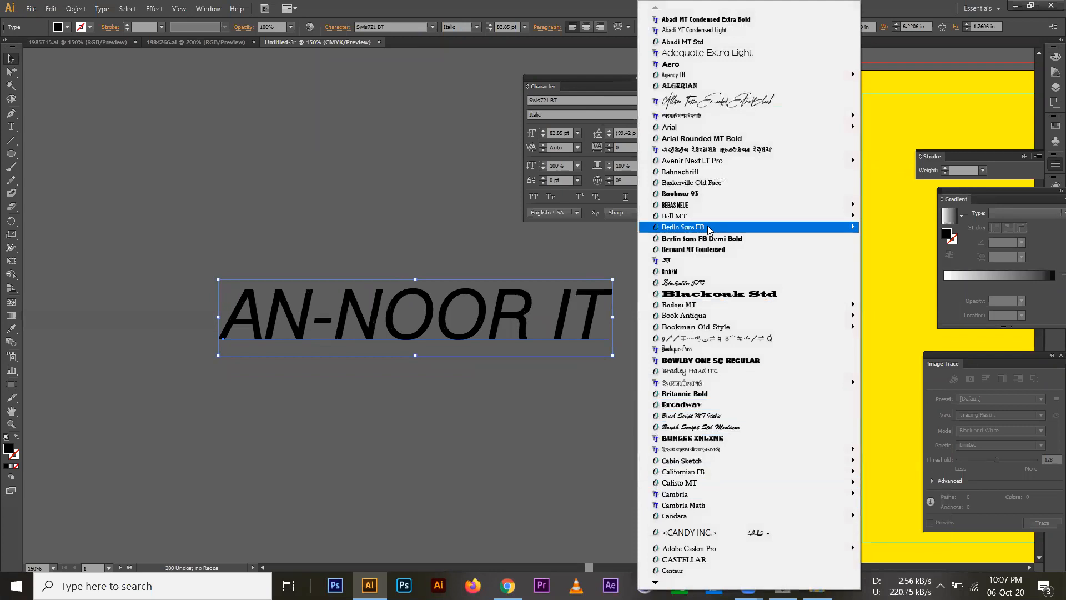
pyautogui.scroll(-3, 710, 396)
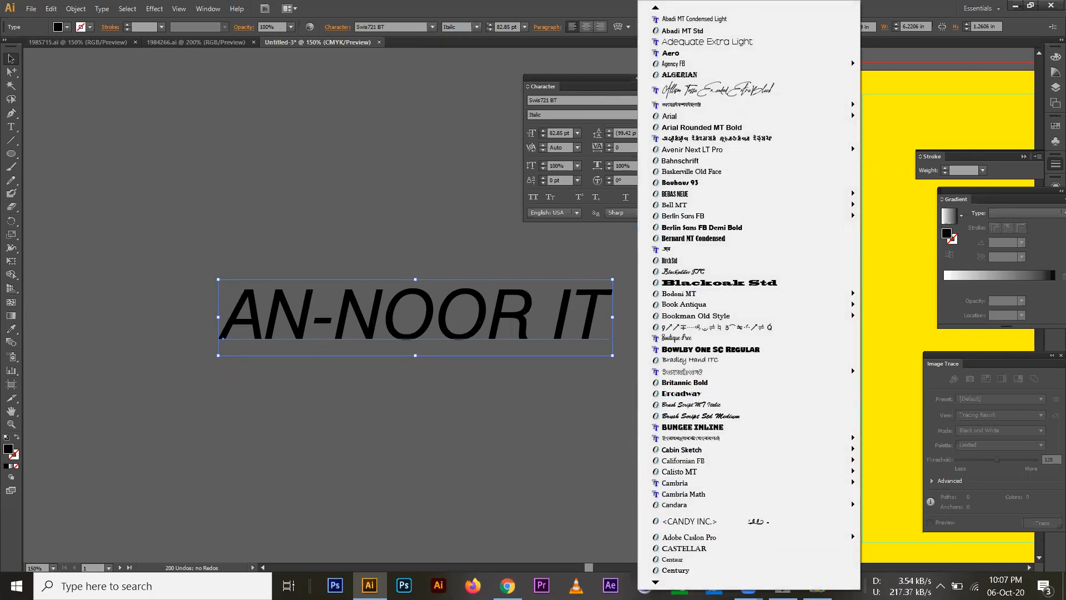
pyautogui.scroll(-7, 749, 300)
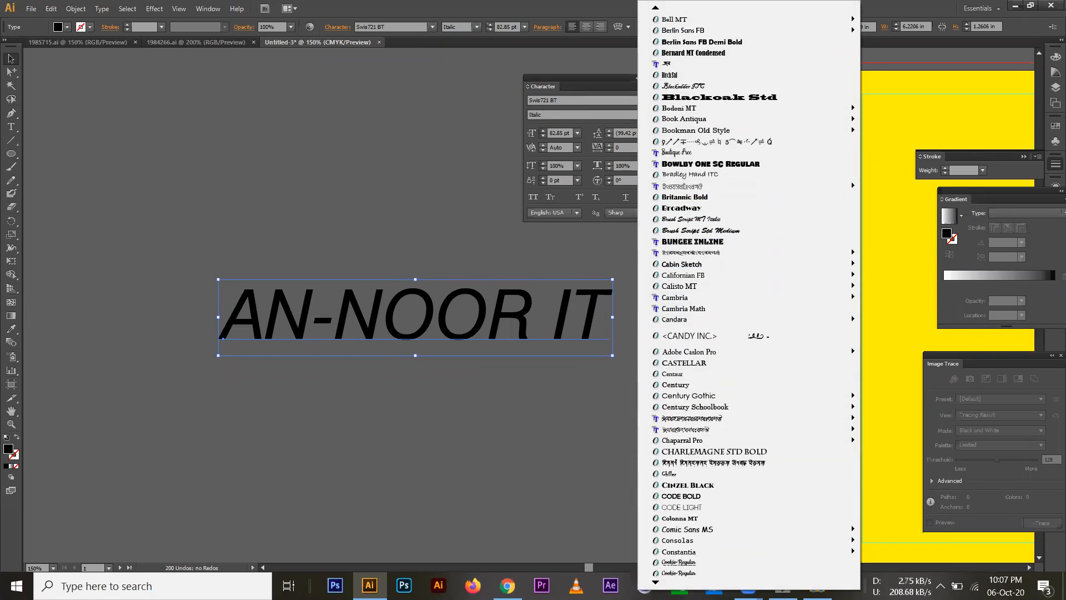
pyautogui.scroll(-1, 749, 299)
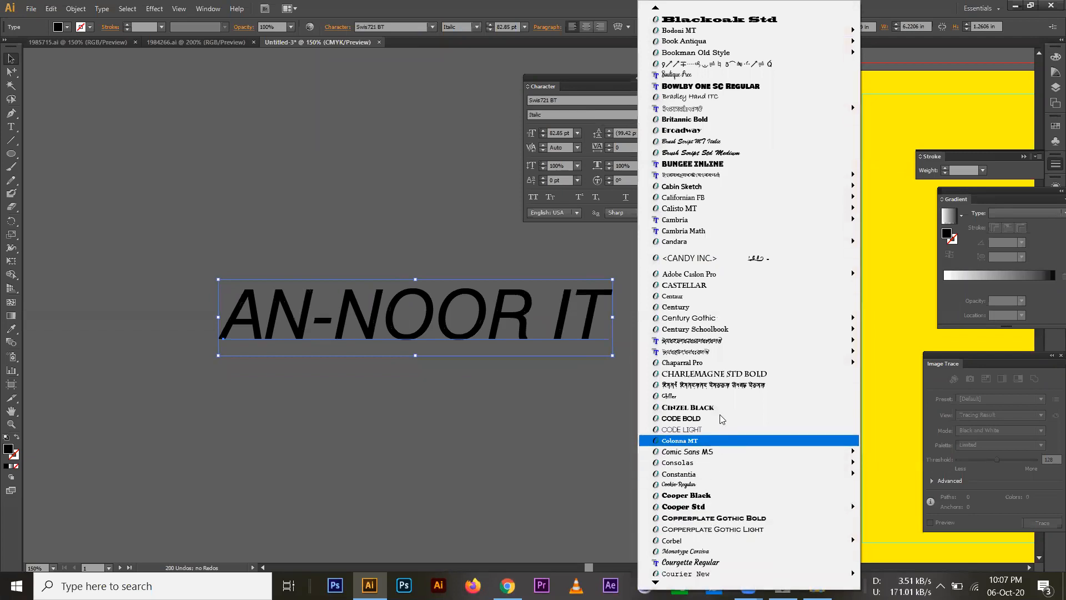
pyautogui.moveTo(701, 170)
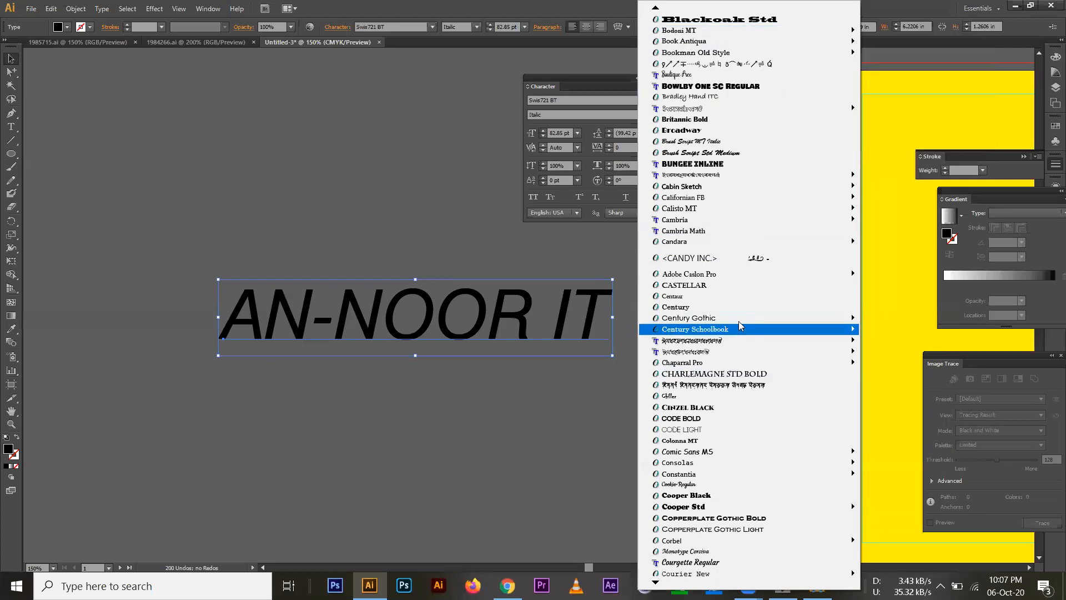
pyautogui.click(723, 285)
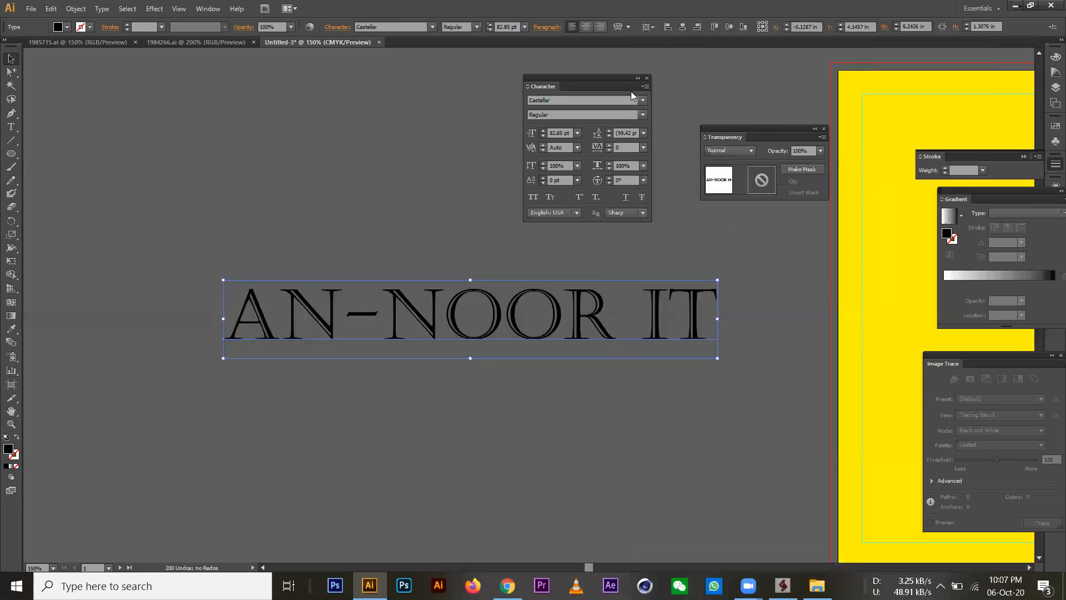
# Set the AN-NOOR IT text to the Doppio One Regular font and shift it slightly up on the pasteboard.
pyautogui.click(645, 100)
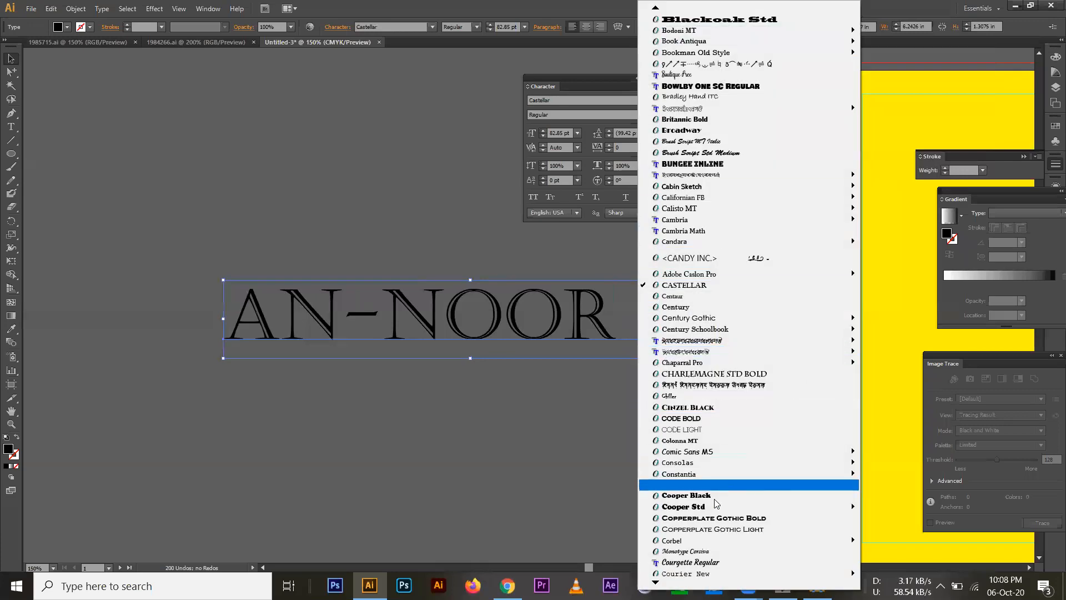
pyautogui.scroll(-4, 698, 581)
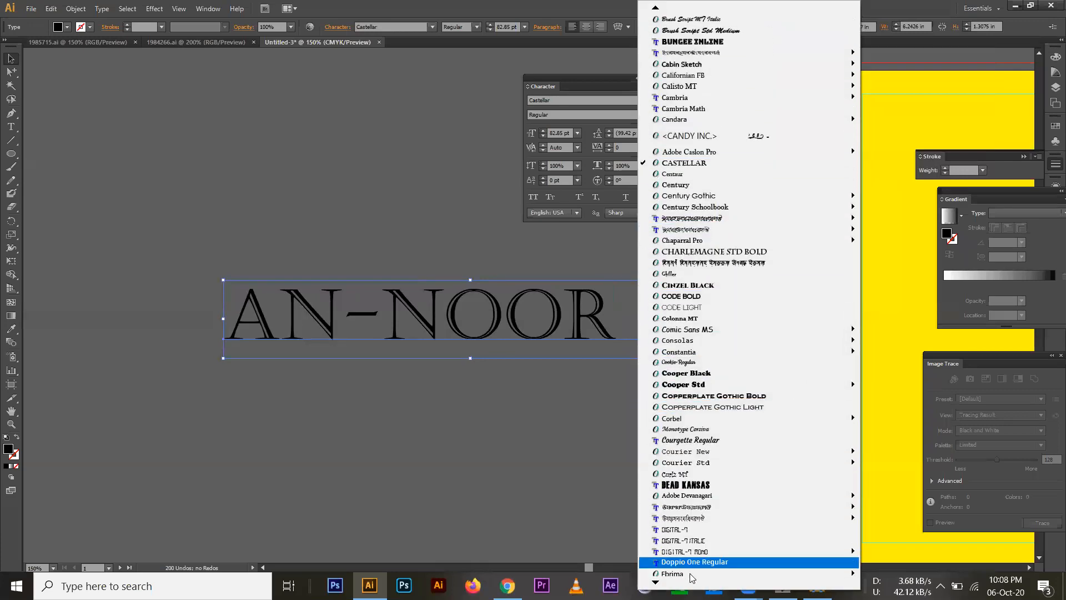
pyautogui.click(694, 530)
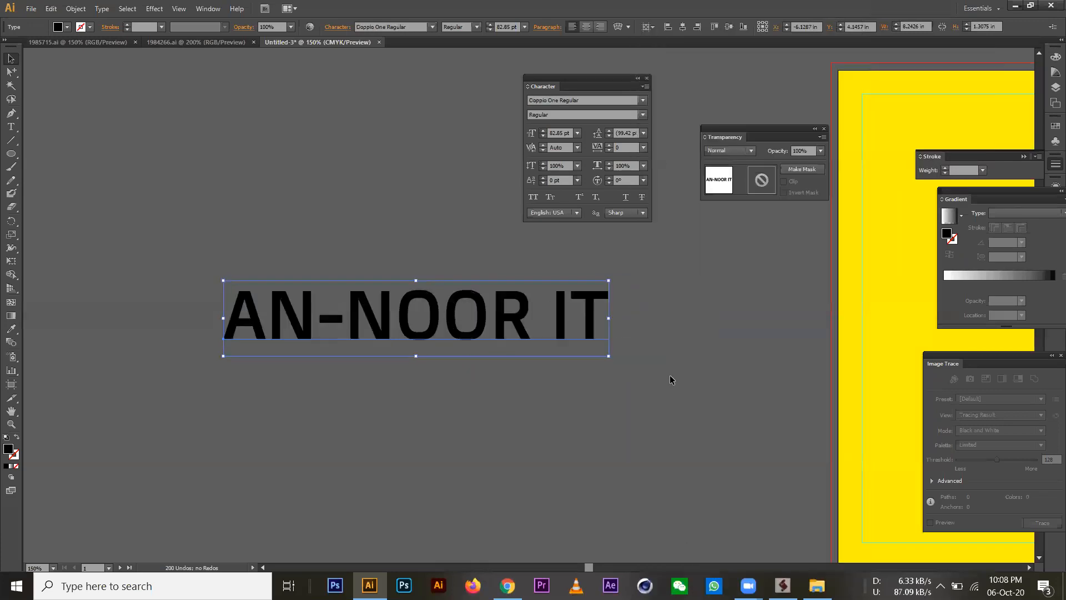
pyautogui.moveTo(533, 332); pyautogui.dragTo(552, 316)
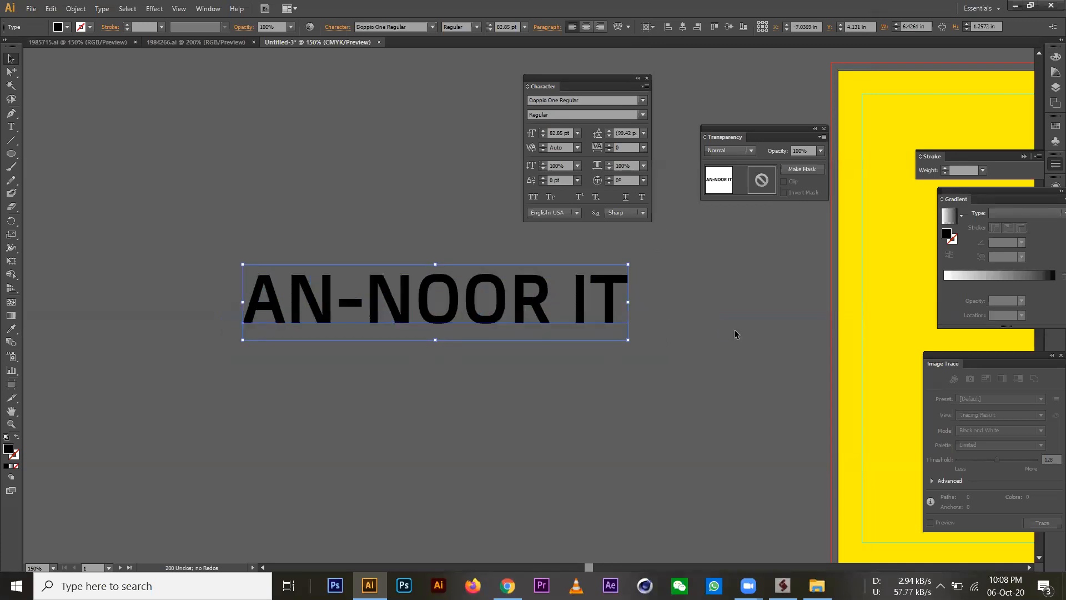
pyautogui.click(741, 329)
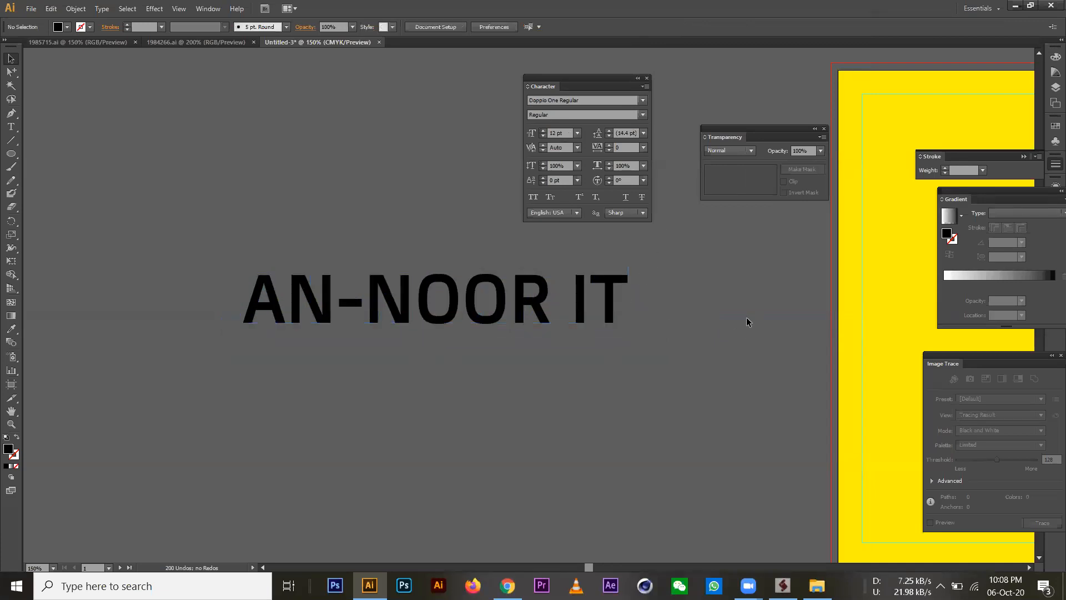
# Duplicate the AN-NOOR IT text so that two copies are stacked vertically beside the yellow artboard.
pyautogui.click(427, 332)
pyautogui.moveTo(454, 335); pyautogui.dragTo(452, 233)
pyautogui.moveTo(466, 286); pyautogui.dragTo(455, 364)
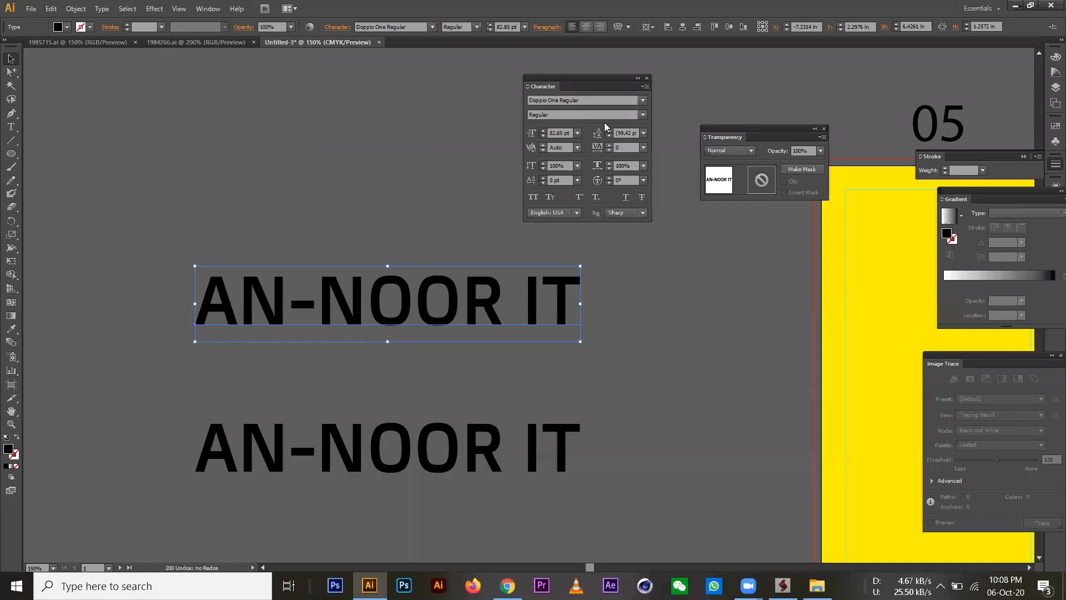
# Set the font of the upper AN-NOOR IT copy to Code Bold.
pyautogui.click(603, 103)
pyautogui.write('Code Bold')
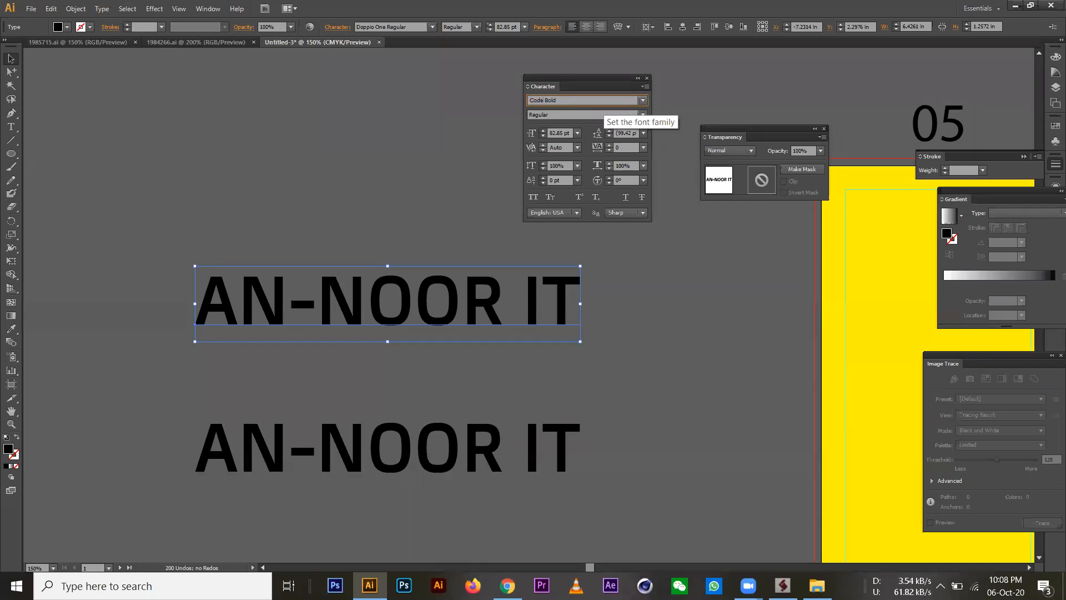
pyautogui.press('Return')
pyautogui.click(622, 336)
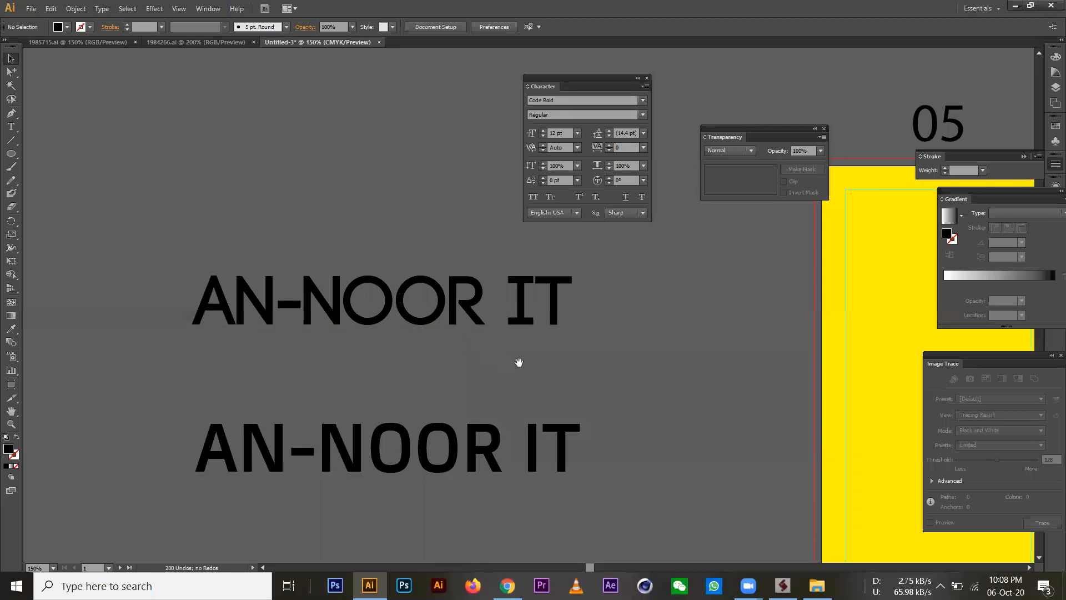
# Move the Doppio One text up beneath the Code Bold version and line up the ends of both lines.
pyautogui.scroll(-2, 519, 362)
pyautogui.moveTo(371, 385); pyautogui.dragTo(363, 351)
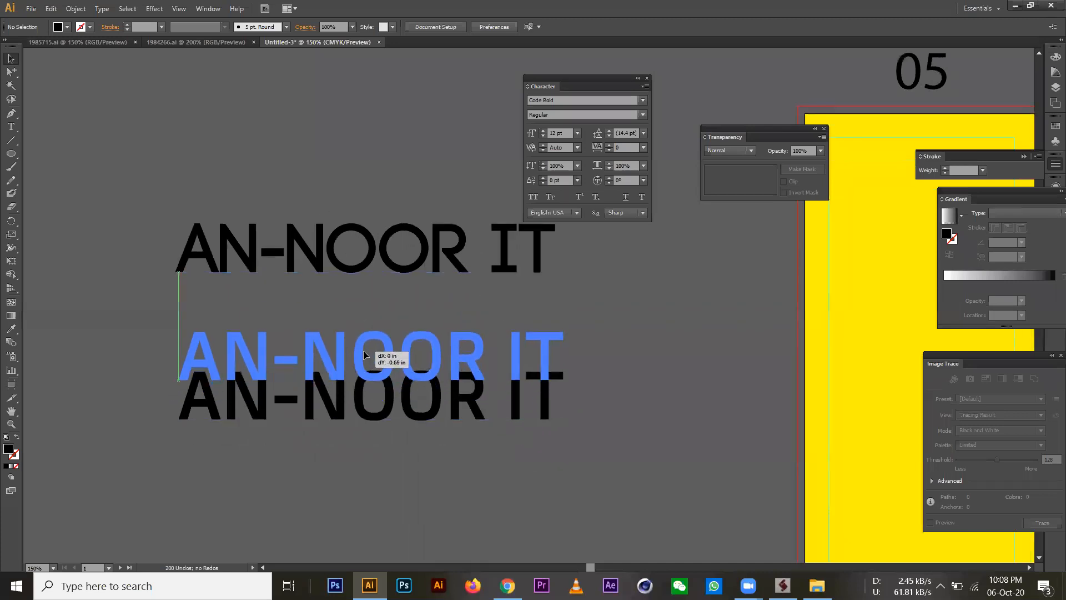
pyautogui.click(427, 505)
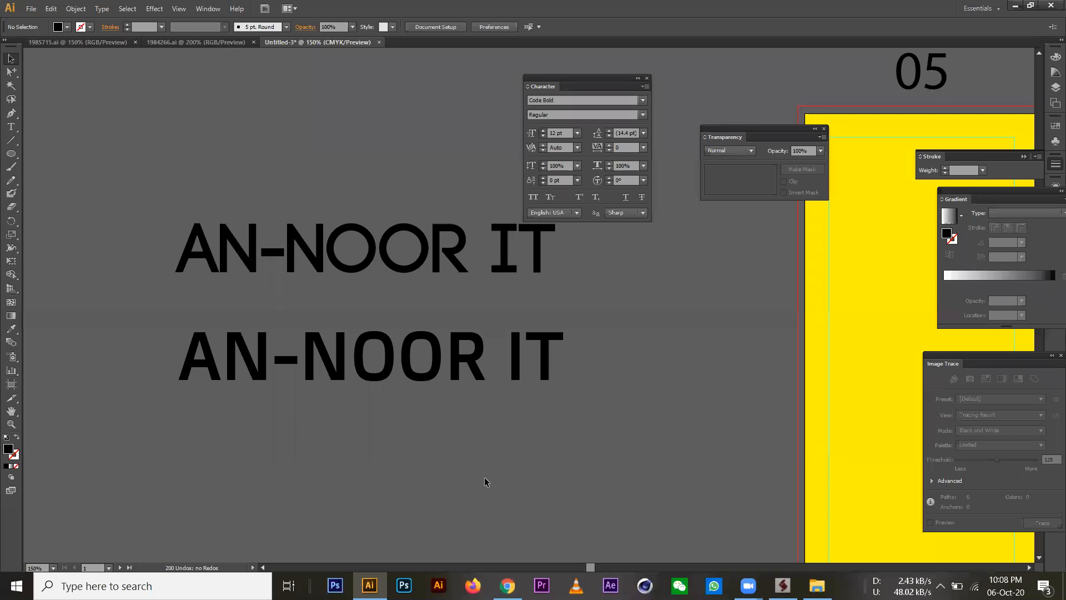
pyautogui.moveTo(475, 351); pyautogui.dragTo(467, 352)
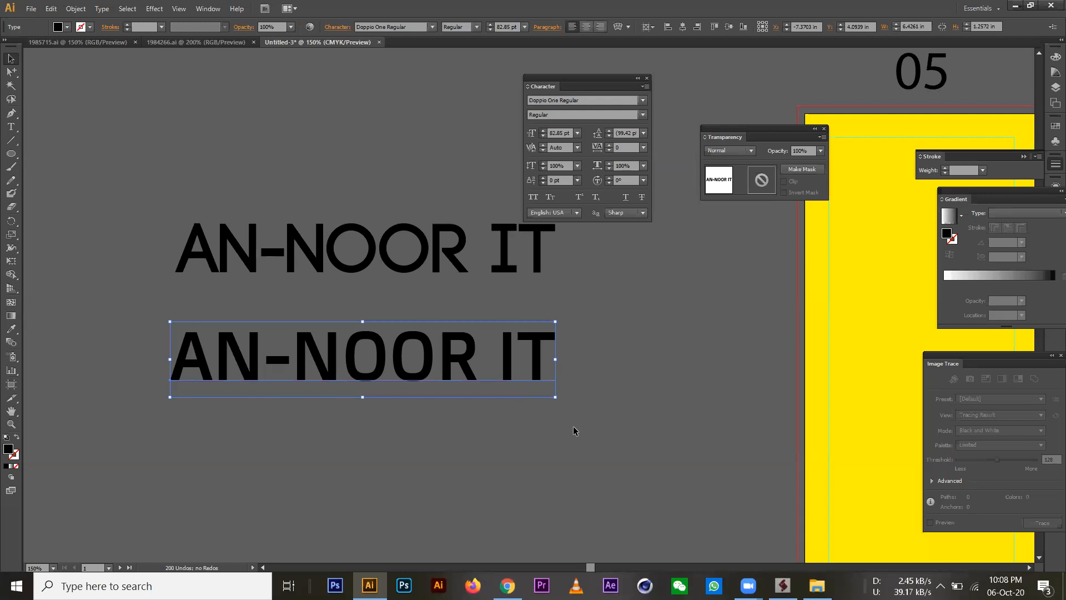
pyautogui.click(600, 415)
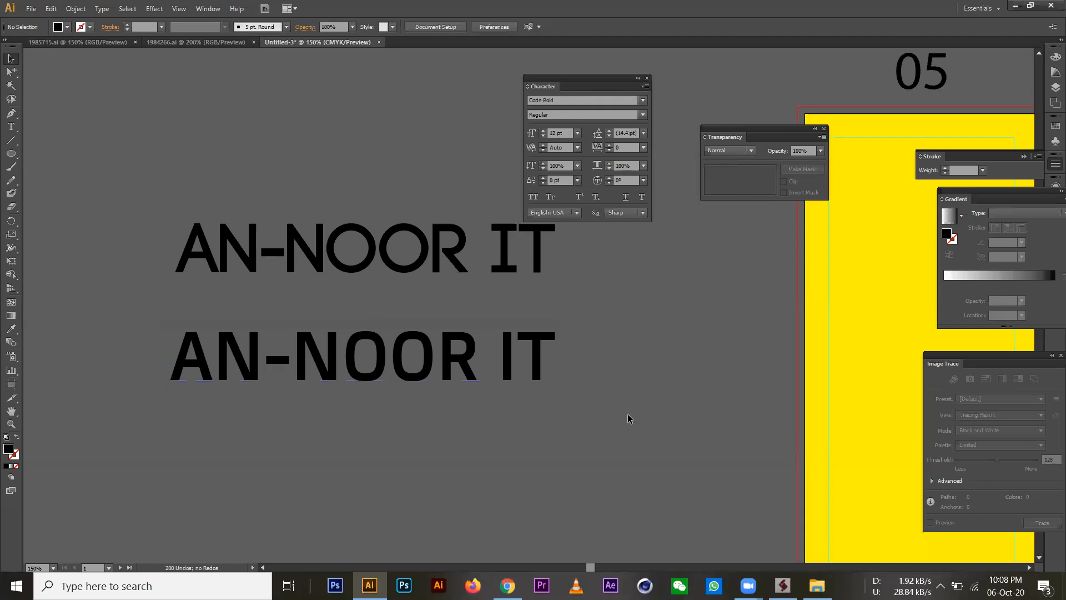
# Move the Doppio One text out of the way above and reposition the Code Bold text in the free space beneath it.
pyautogui.click(484, 269)
pyautogui.moveTo(481, 351); pyautogui.dragTo(493, 392)
pyautogui.moveTo(462, 242); pyautogui.dragTo(460, 287)
pyautogui.moveTo(474, 391); pyautogui.dragTo(411, 84)
pyautogui.click(425, 270)
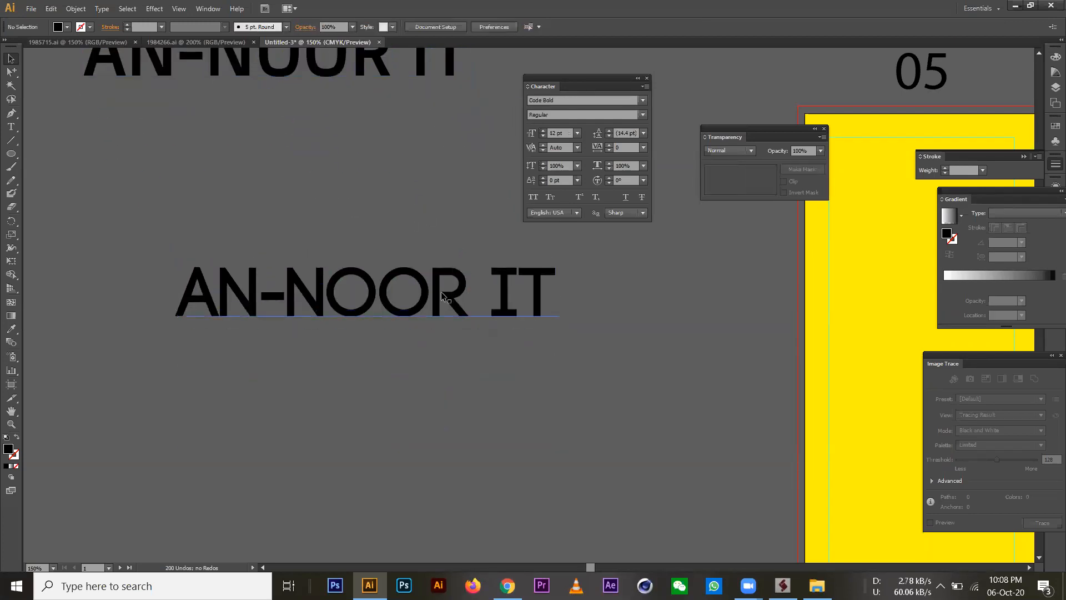
pyautogui.moveTo(425, 310); pyautogui.dragTo(390, 288)
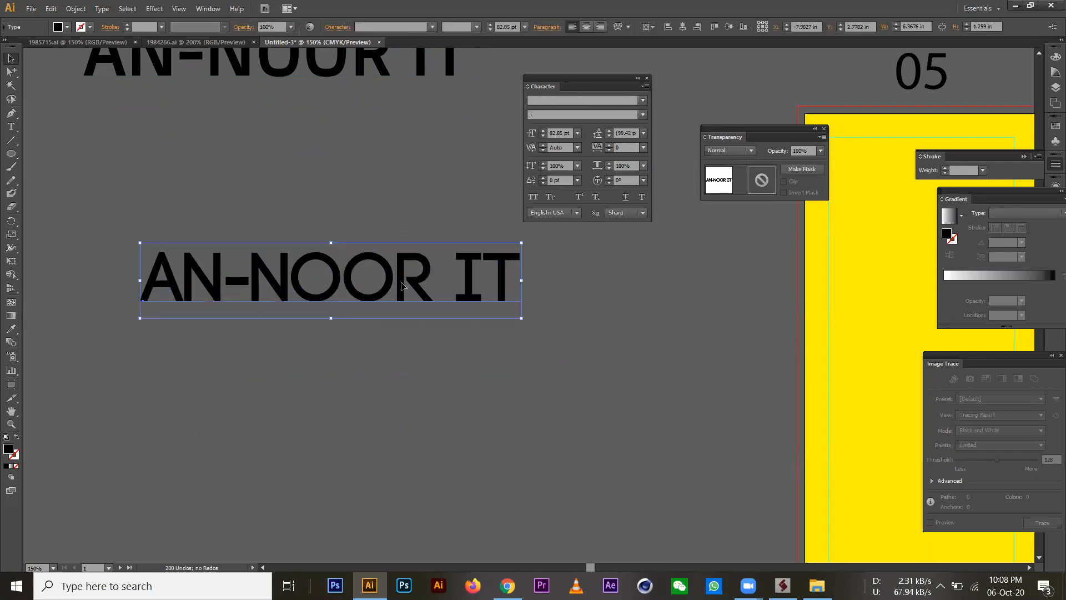
# Duplicate the Code Bold text straight below itself and convert the lower copy to outlines.
pyautogui.moveTo(456, 283); pyautogui.dragTo(456, 413)
pyautogui.click(102, 8)
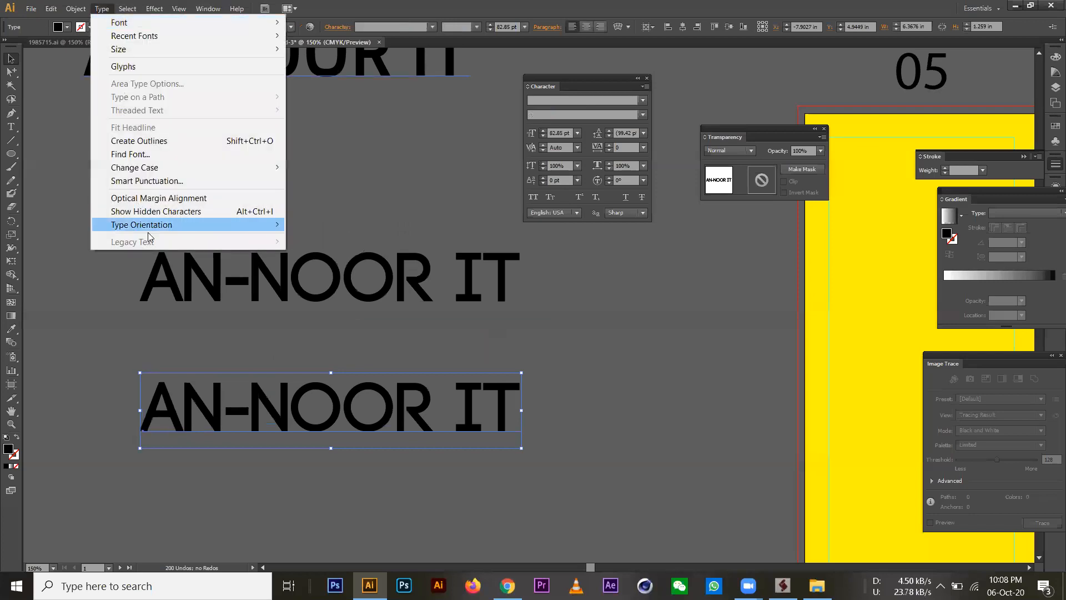
pyautogui.moveTo(261, 167)
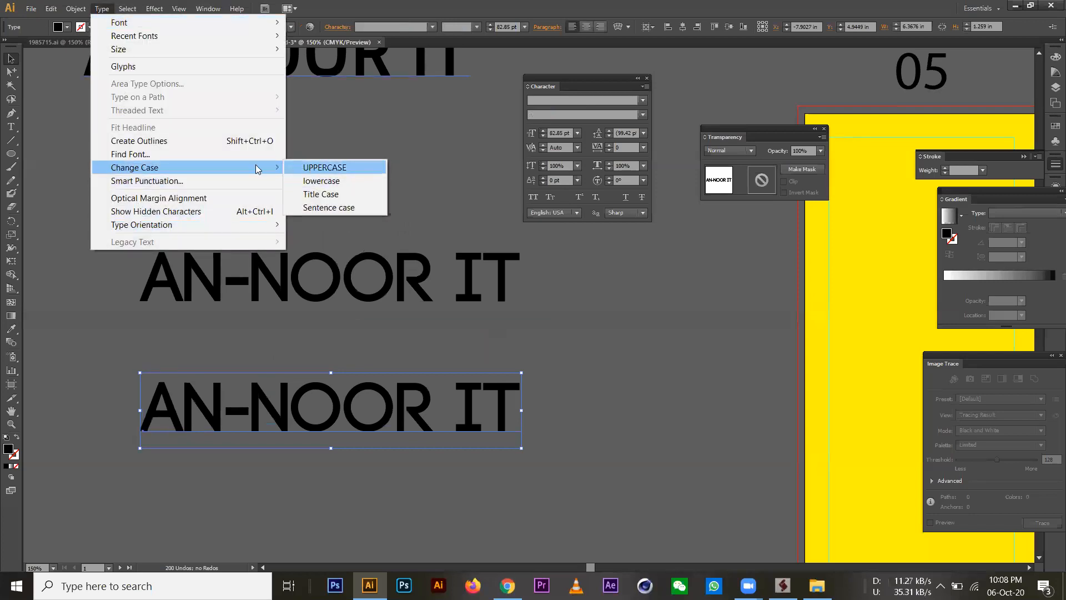
pyautogui.click(171, 141)
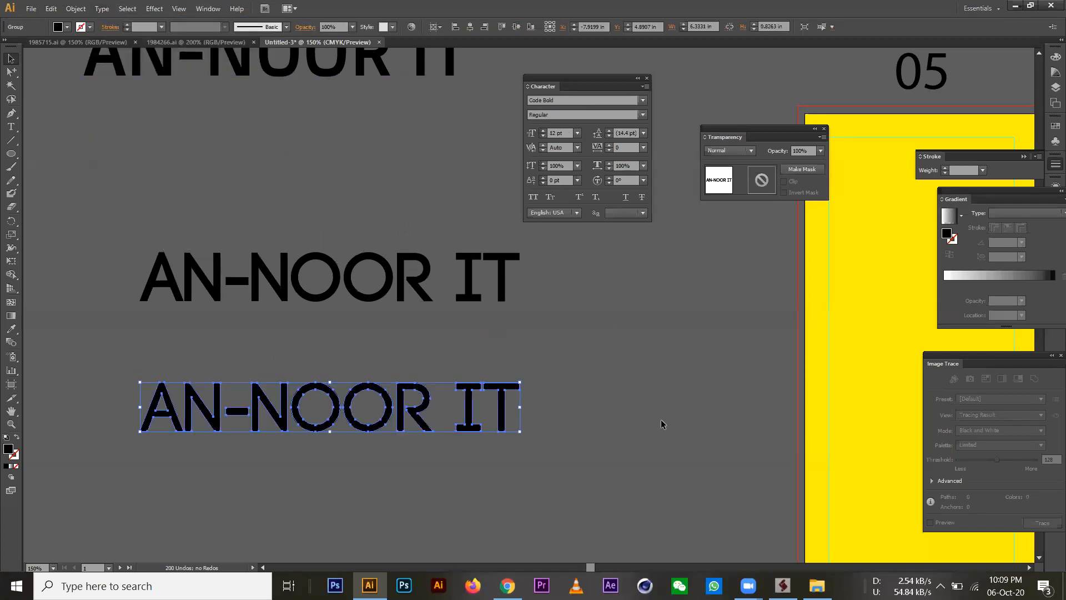
pyautogui.click(548, 392)
# Delete only the hyphen from the outlined AN-NOOR IT lettering, using the Group Selection tool.
pyautogui.click(388, 298)
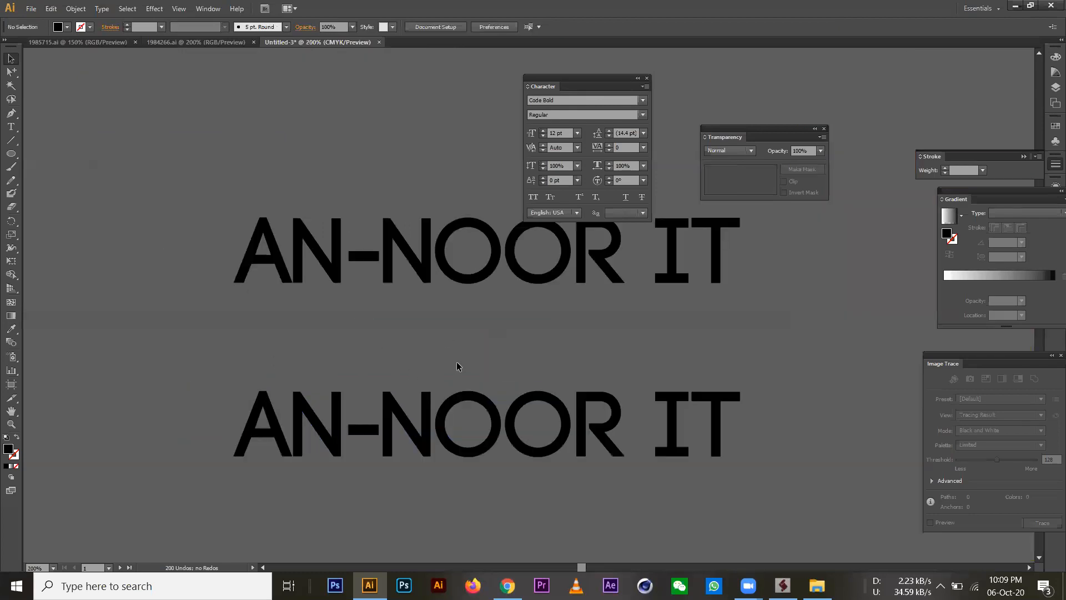
pyautogui.moveTo(458, 364); pyautogui.dragTo(405, 303)
pyautogui.click(11, 71)
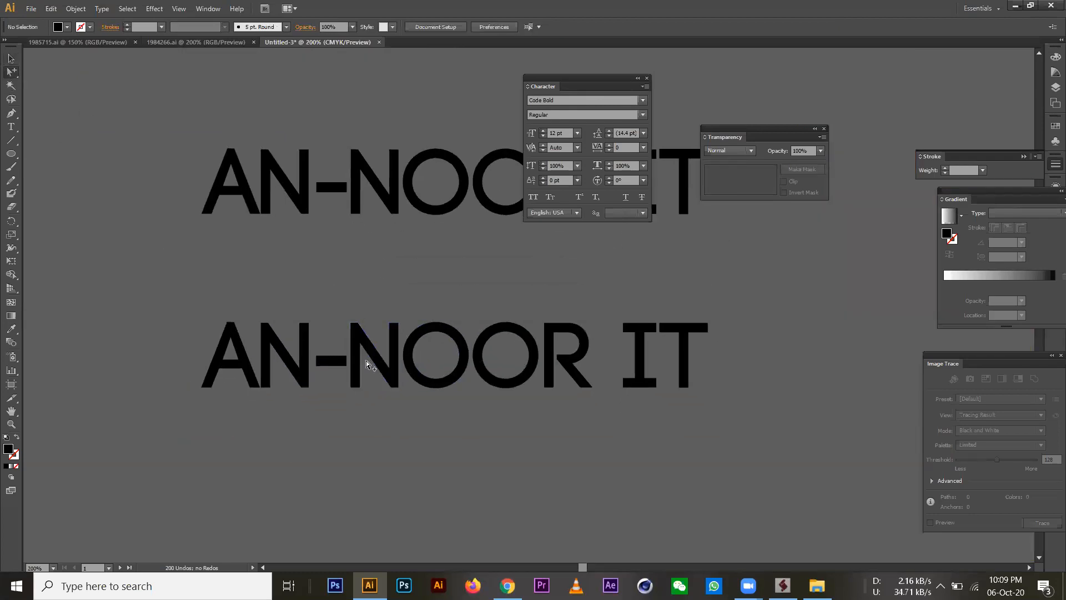
pyautogui.click(332, 368)
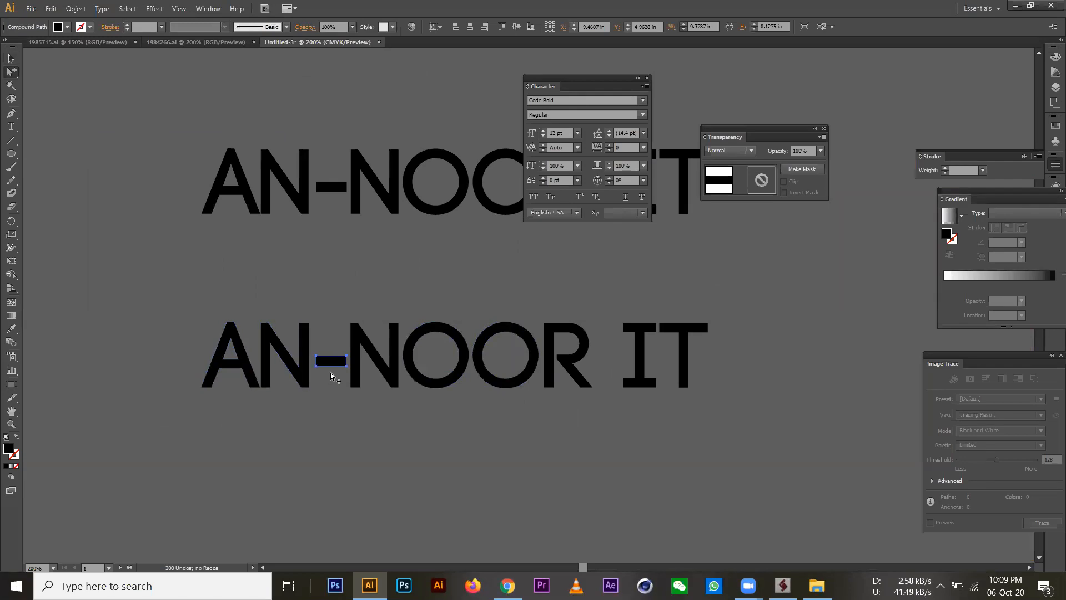
pyautogui.press('Delete')
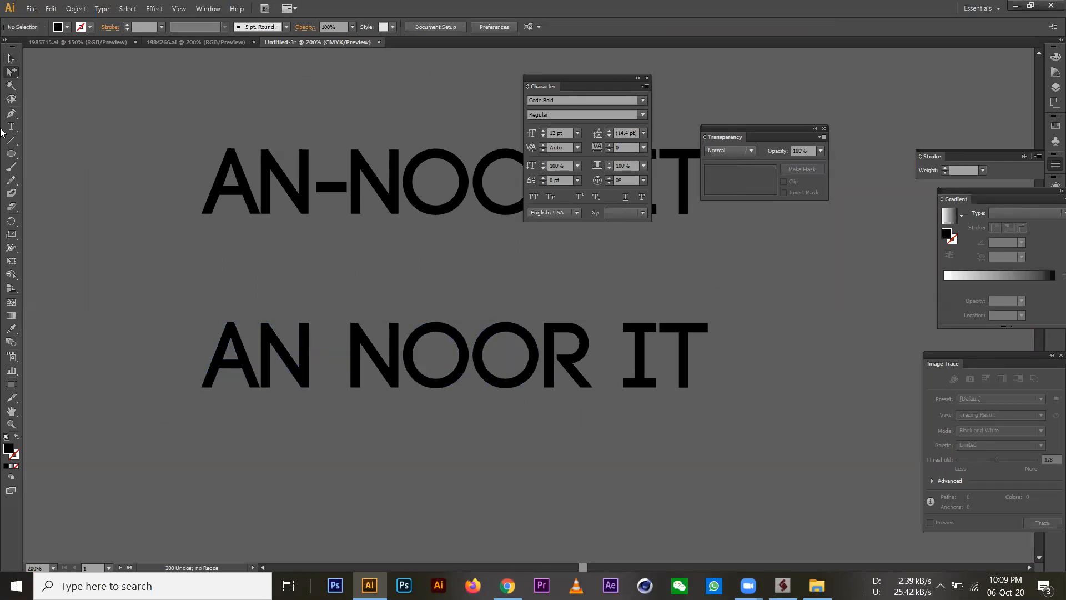
# Draw a small black triangle with the Star tool between the two text lines and rotate it to point right.
pyautogui.click(11, 153)
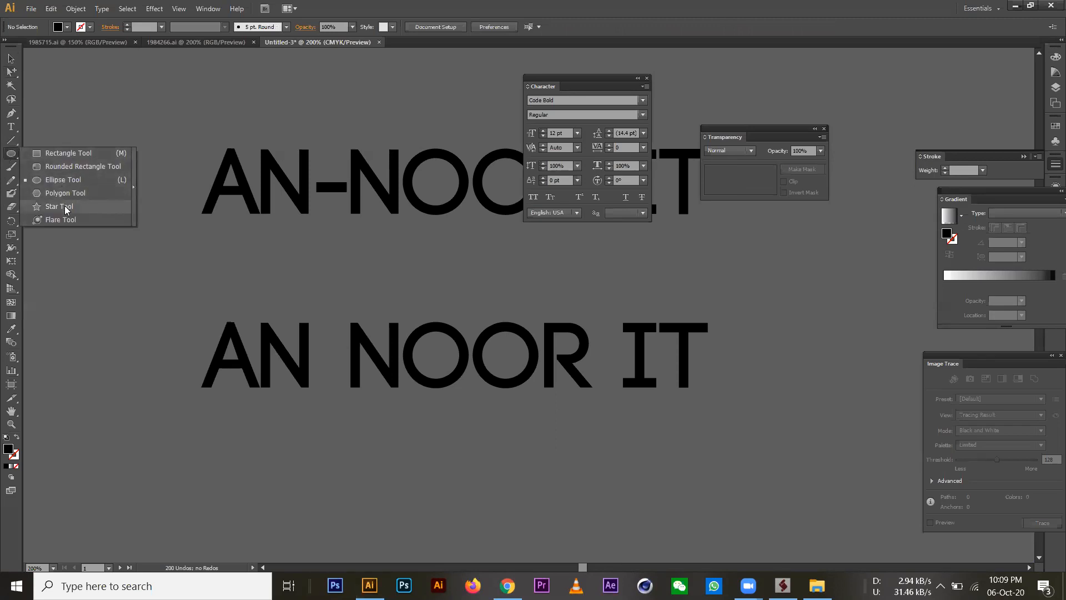
pyautogui.click(59, 206)
pyautogui.moveTo(405, 277); pyautogui.dragTo(403, 327)
pyautogui.press('Down')
pyautogui.press('Down')
pyautogui.click(11, 221)
# Move the triangle into the gap between AN and NOOR in the outlined lettering.
pyautogui.click(11, 59)
pyautogui.moveTo(404, 276); pyautogui.dragTo(327, 358)
pyautogui.click(380, 405)
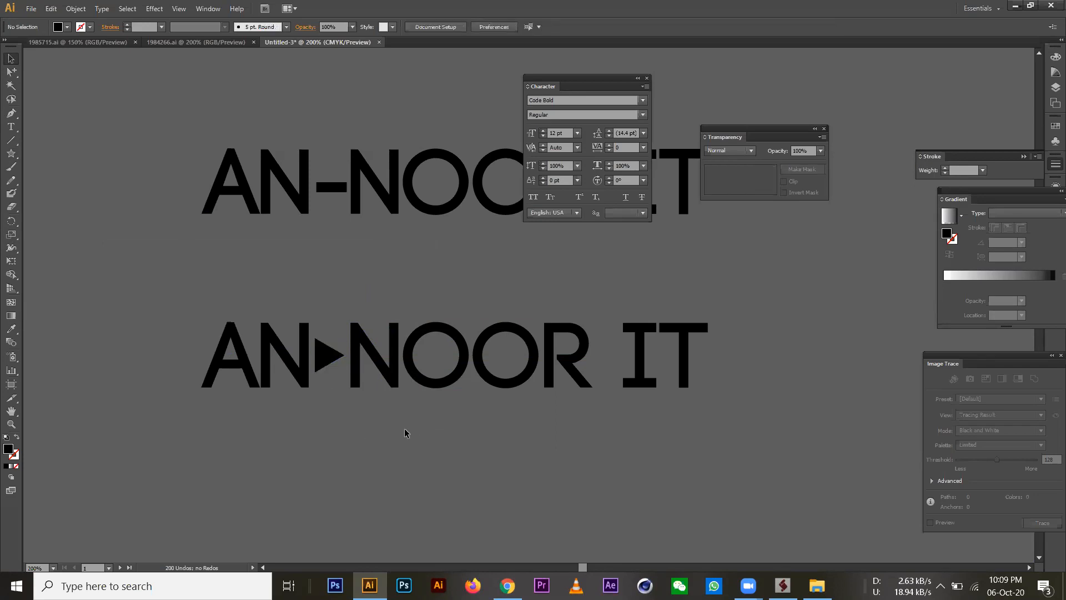
# Show the Color panel and fill the triangle between AN and NOOR with red: C 0, M 100, Y 100, K 0.
pyautogui.click(331, 358)
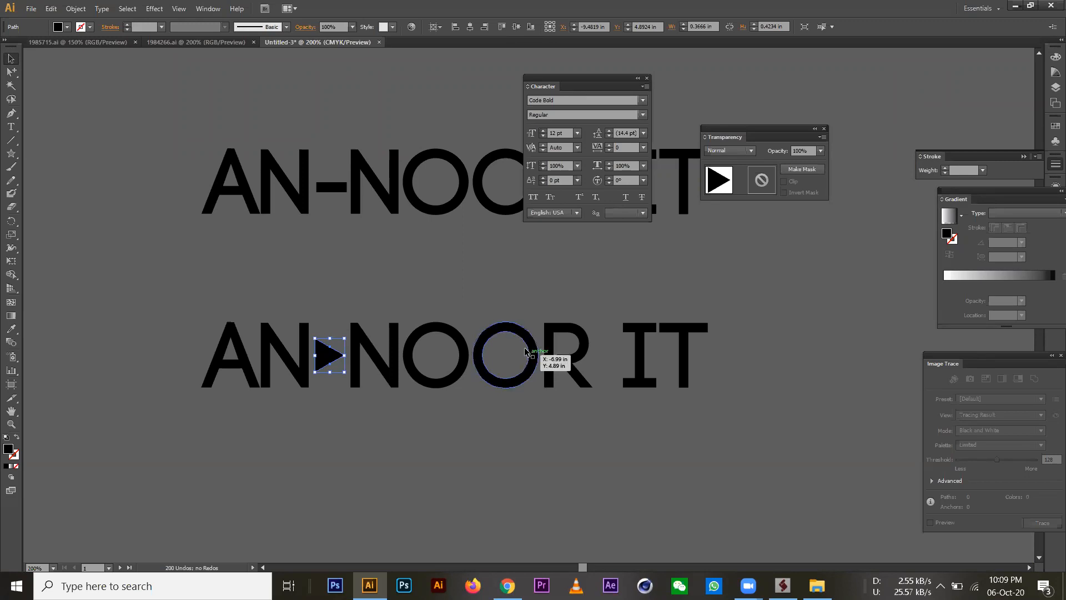
pyautogui.click(317, 421)
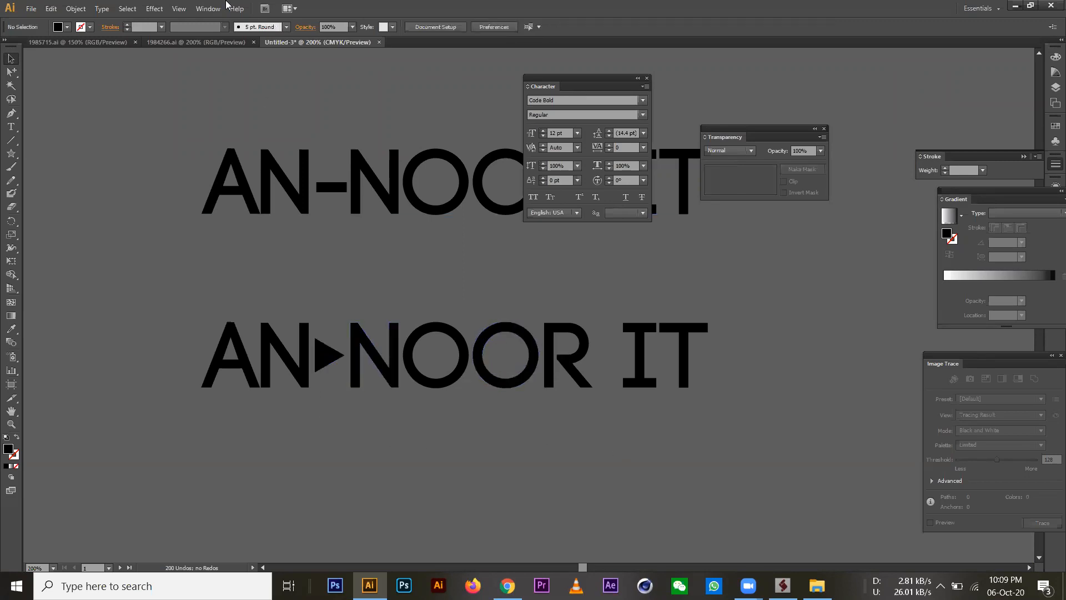
pyautogui.click(208, 8)
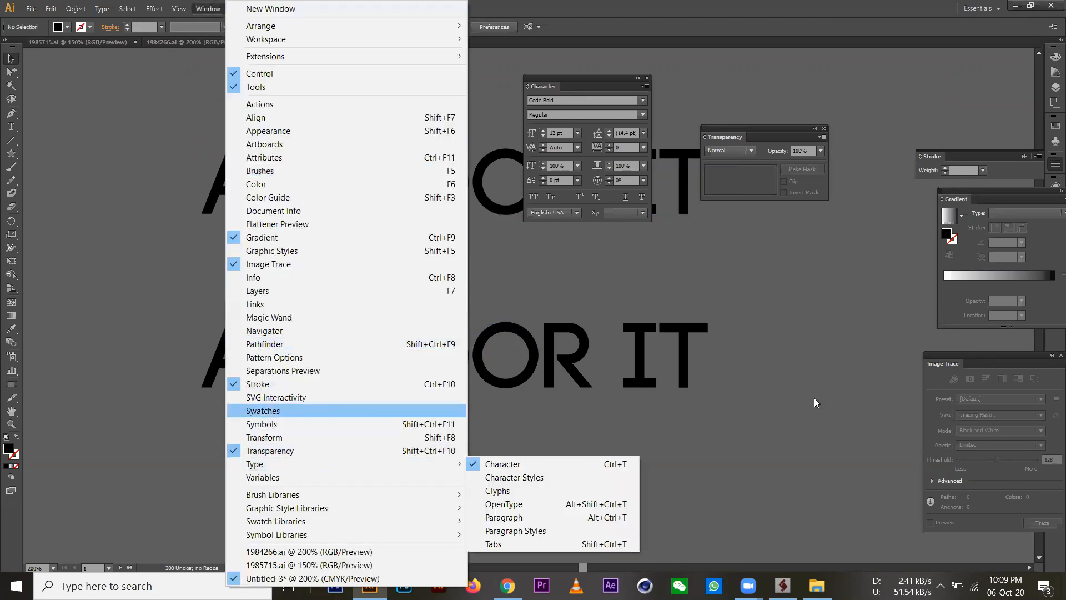
pyautogui.click(585, 408)
pyautogui.click(319, 356)
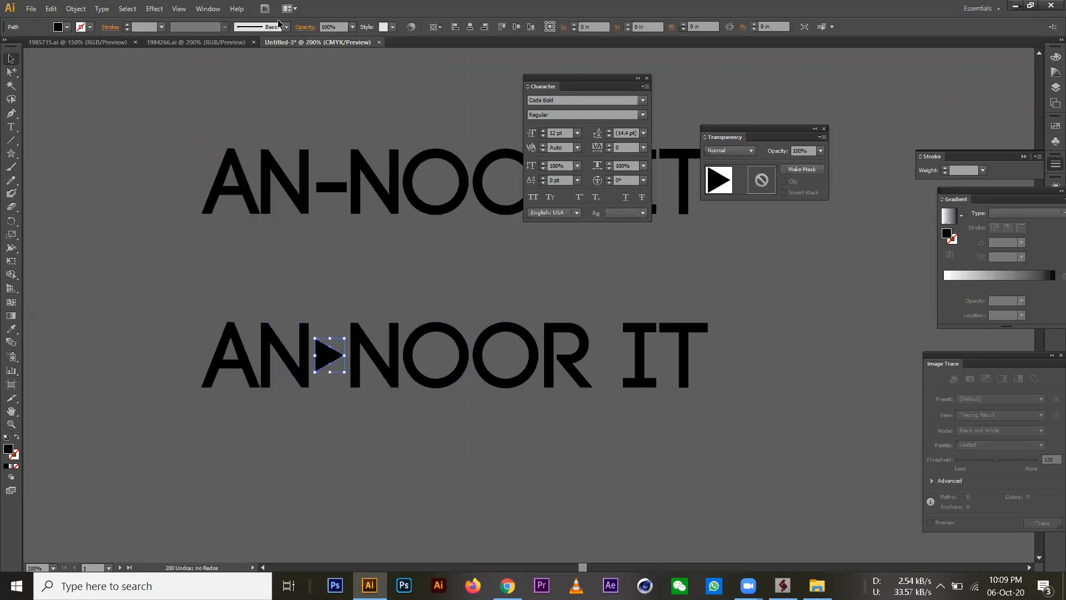
pyautogui.click(208, 8)
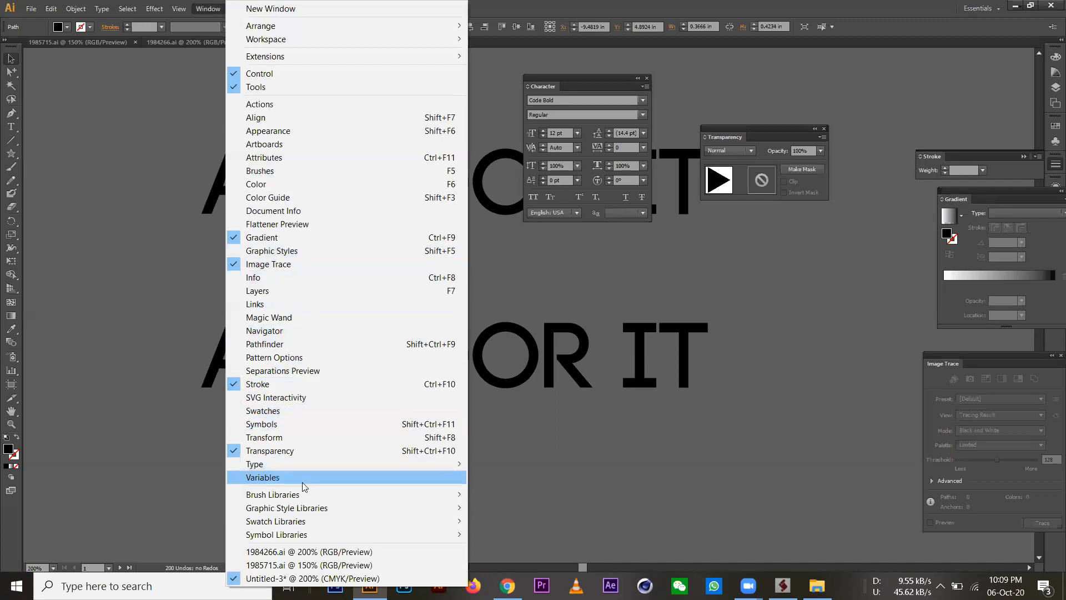
pyautogui.click(261, 184)
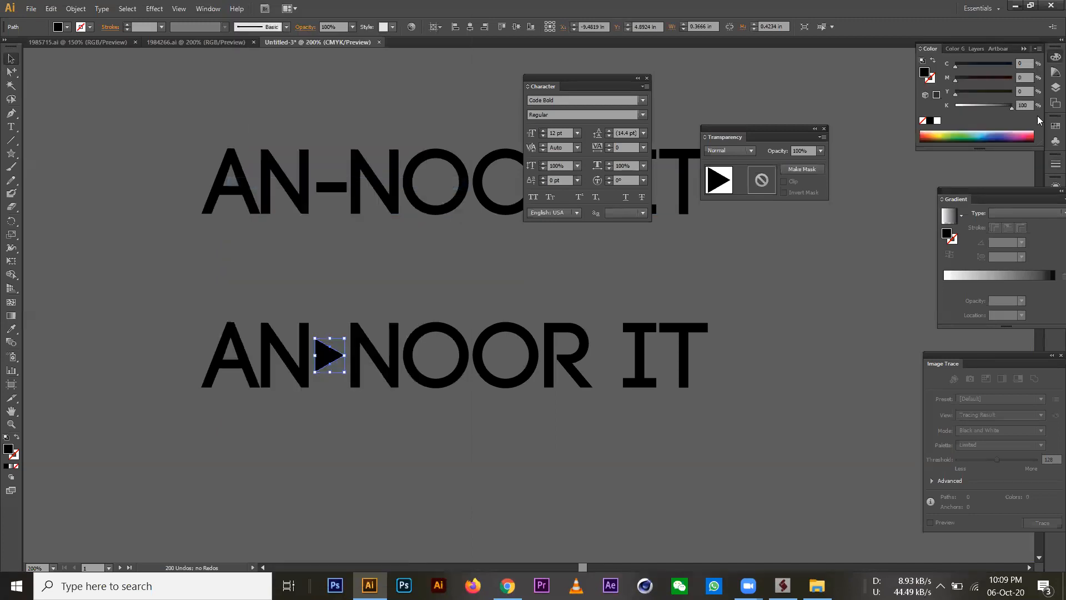
pyautogui.click(955, 105)
pyautogui.moveTo(989, 80); pyautogui.dragTo(1049, 100)
pyautogui.click(741, 367)
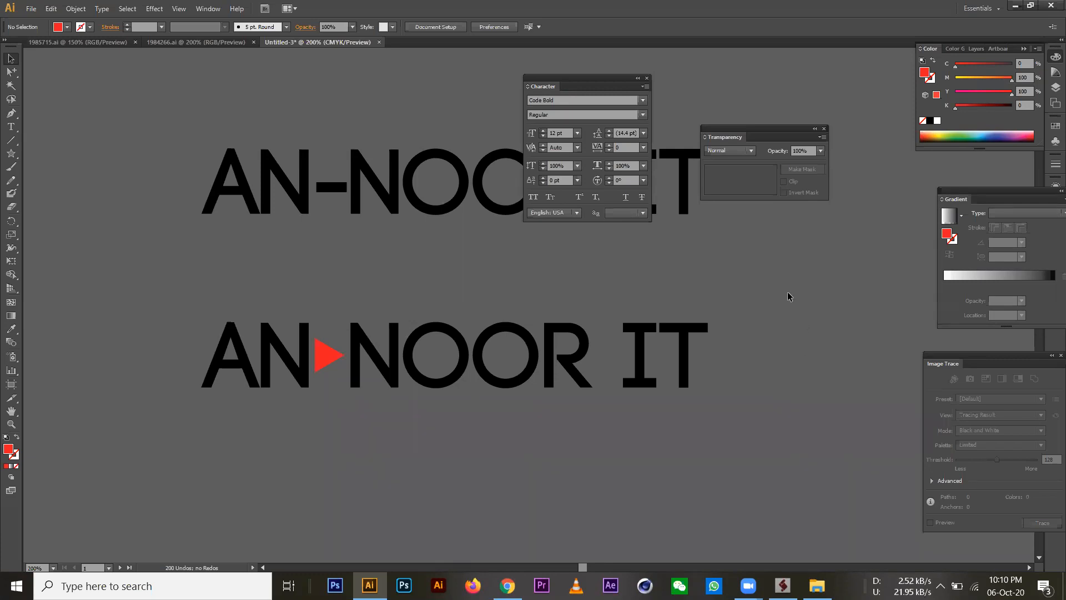
# Draw a red rectangle about 0.28 in wide and 0.49 in high across the top of the second O in NOOR.
pyautogui.moveTo(704, 468); pyautogui.dragTo(709, 470)
pyautogui.click(11, 167)
pyautogui.moveTo(11, 152); pyautogui.dragTo(58, 154)
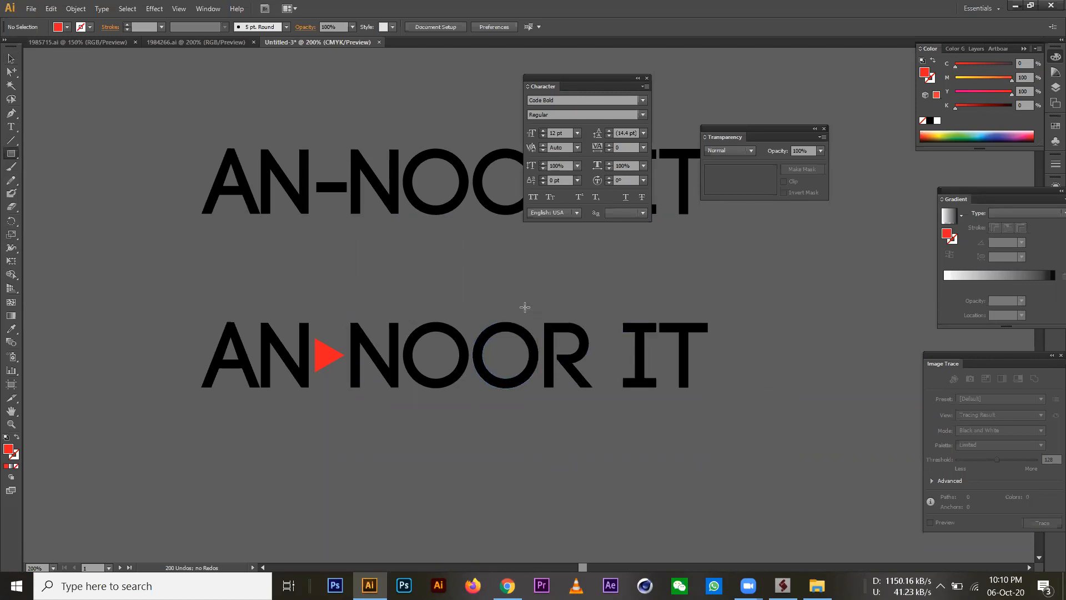
pyautogui.moveTo(513, 308); pyautogui.dragTo(512, 344)
pyautogui.click(12, 60)
pyautogui.click(533, 425)
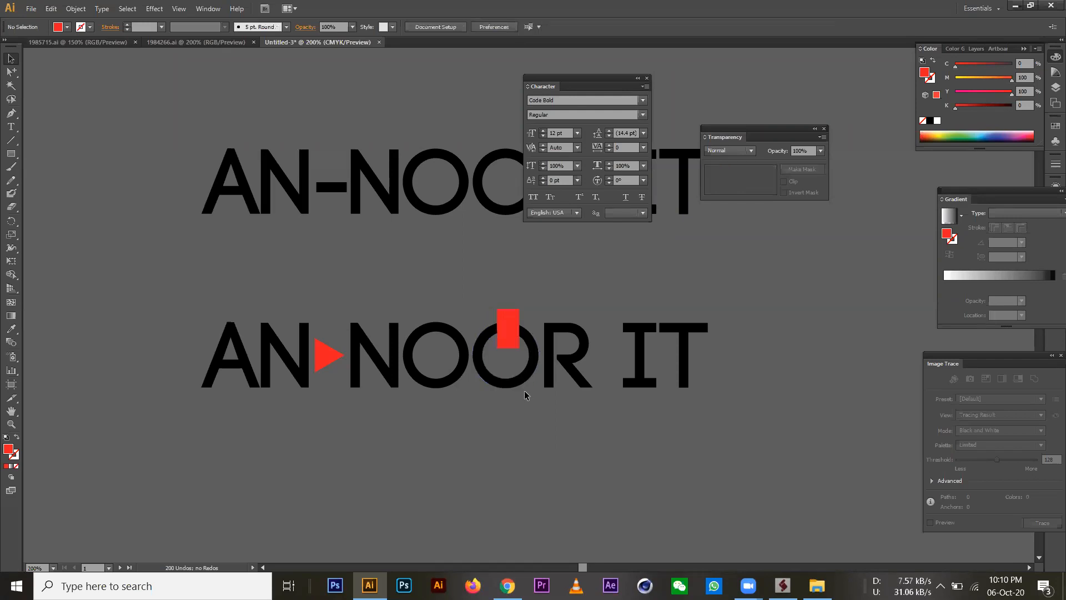
# Centre the rectangle over the top of the second O and fill it with white.
pyautogui.keyDown('ctrl'); pyautogui.click(508, 298); pyautogui.keyUp('ctrl')
pyautogui.keyDown('ctrl'); pyautogui.click(514, 368); pyautogui.keyUp('ctrl')
pyautogui.keyDown('ctrl'); pyautogui.click(486, 288); pyautogui.keyUp('ctrl')
pyautogui.moveTo(613, 350); pyautogui.dragTo(653, 366)
pyautogui.click(655, 406)
pyautogui.click(656, 350)
pyautogui.click(937, 121)
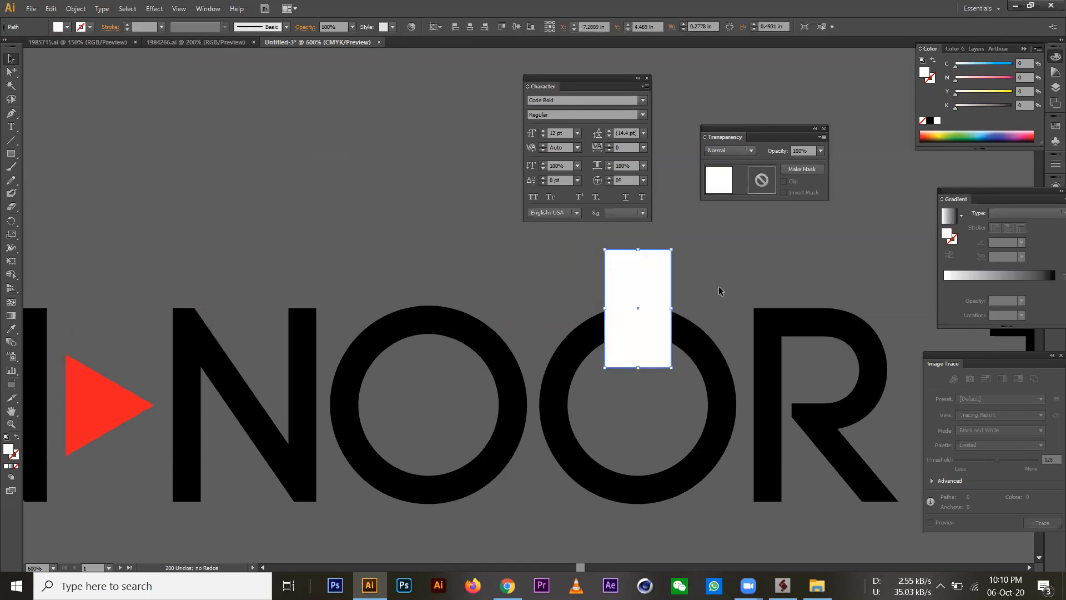
pyautogui.click(717, 292)
# Place a copy of the white rectangle in front, narrow it about its centre to about 0.12 in and give it the O's black fill.
pyautogui.click(642, 339)
pyautogui.moveTo(672, 308); pyautogui.dragTo(647, 324)
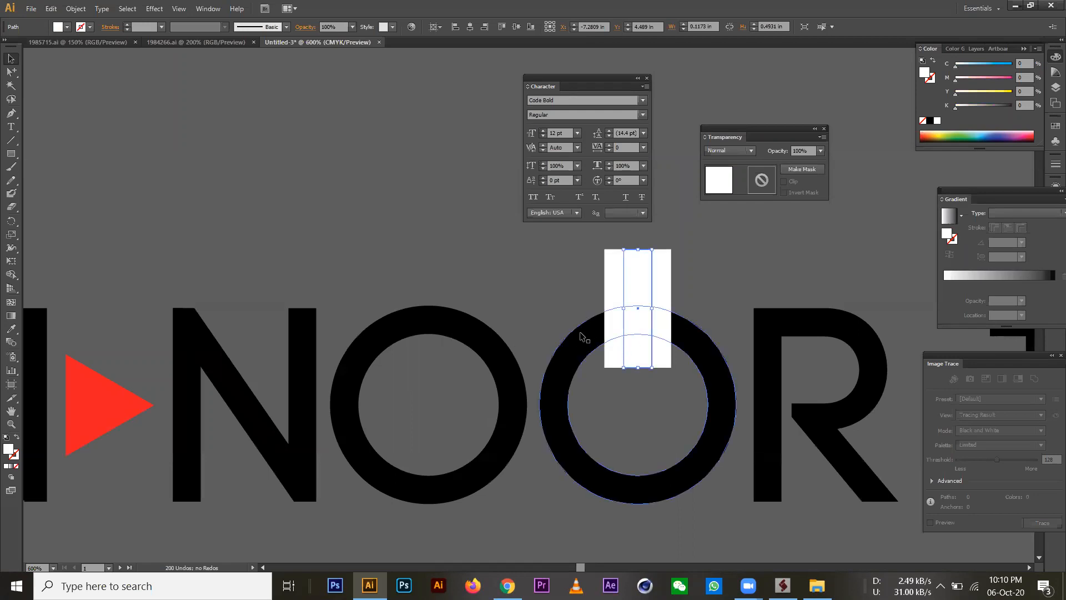
pyautogui.click(11, 328)
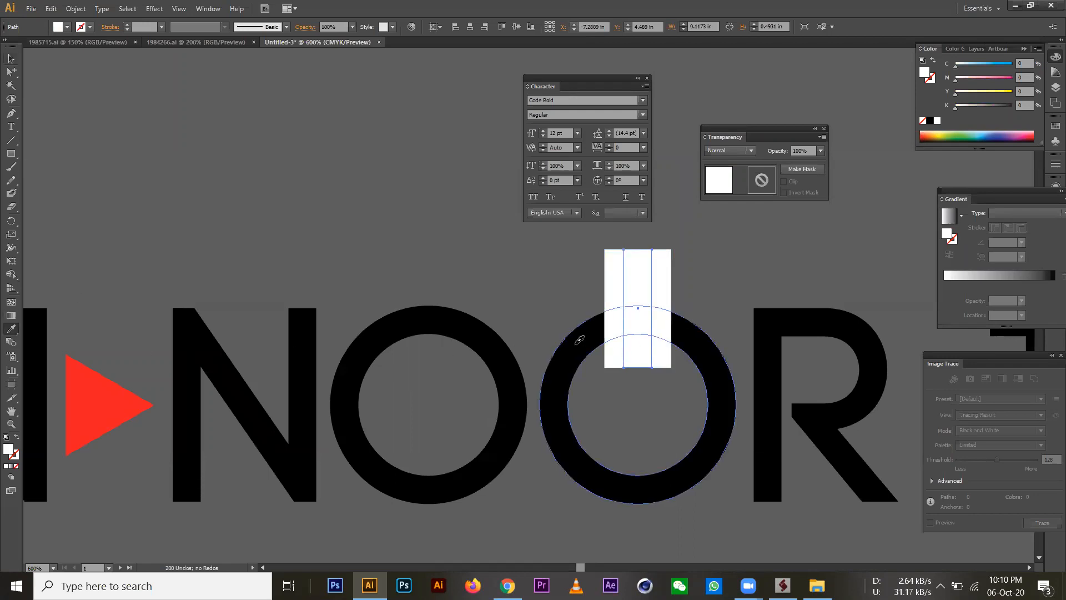
pyautogui.click(580, 340)
pyautogui.click(11, 58)
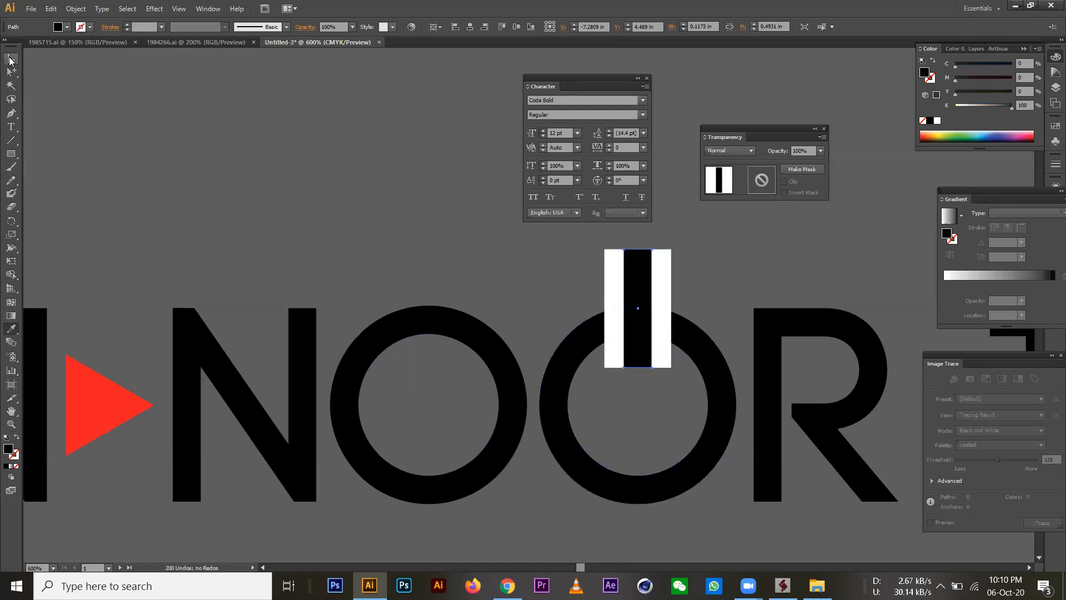
# Adjust the black bar's width to about 0.13 in, keeping it centred on the white rectangle.
pyautogui.moveTo(651, 308); pyautogui.dragTo(655, 309)
pyautogui.scroll(3, 578, 267)
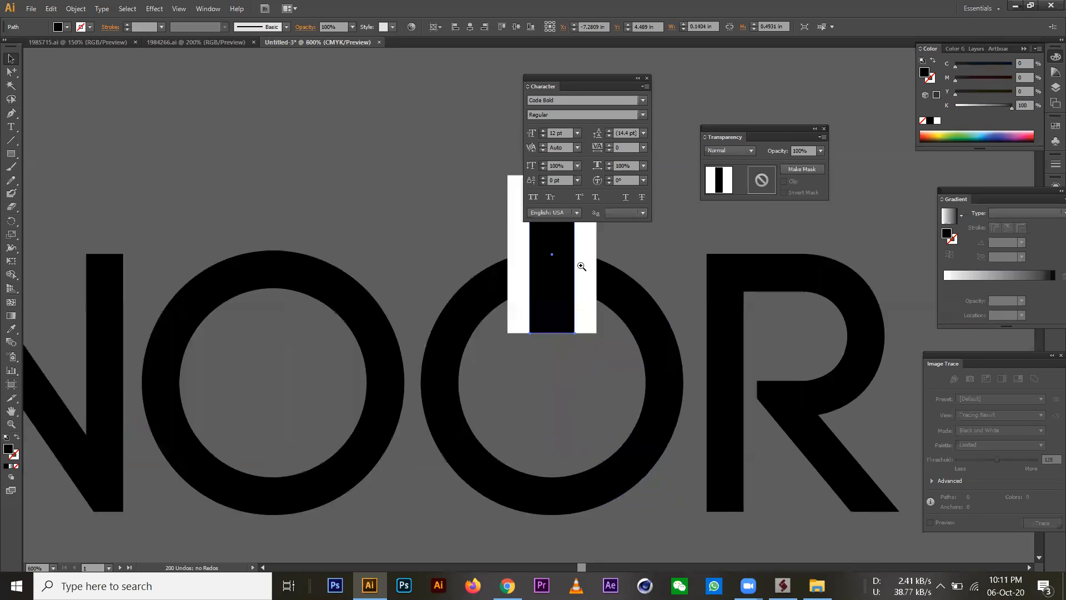
pyautogui.moveTo(486, 387); pyautogui.dragTo(483, 387)
pyautogui.click(610, 390)
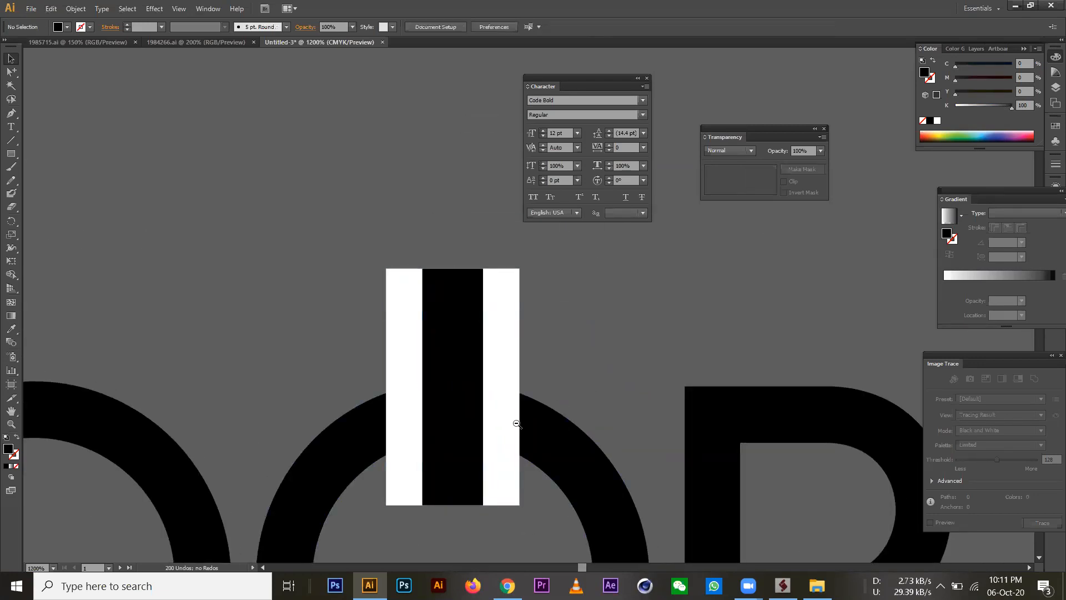
# Ungroup the outlined lettering into separate letters.
pyautogui.scroll(-3, 513, 400)
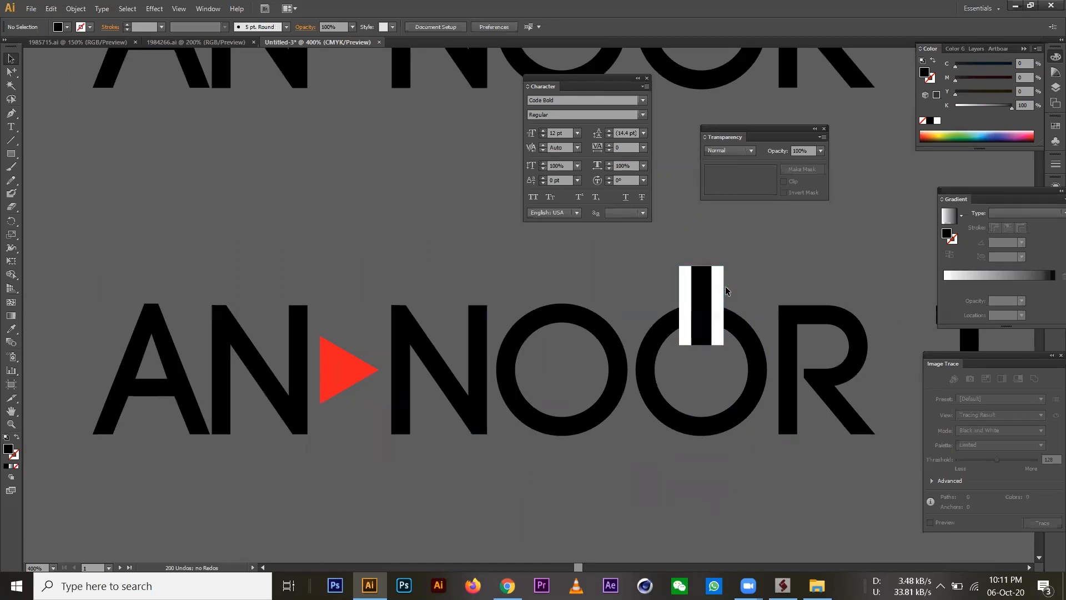
pyautogui.moveTo(756, 280); pyautogui.dragTo(716, 340)
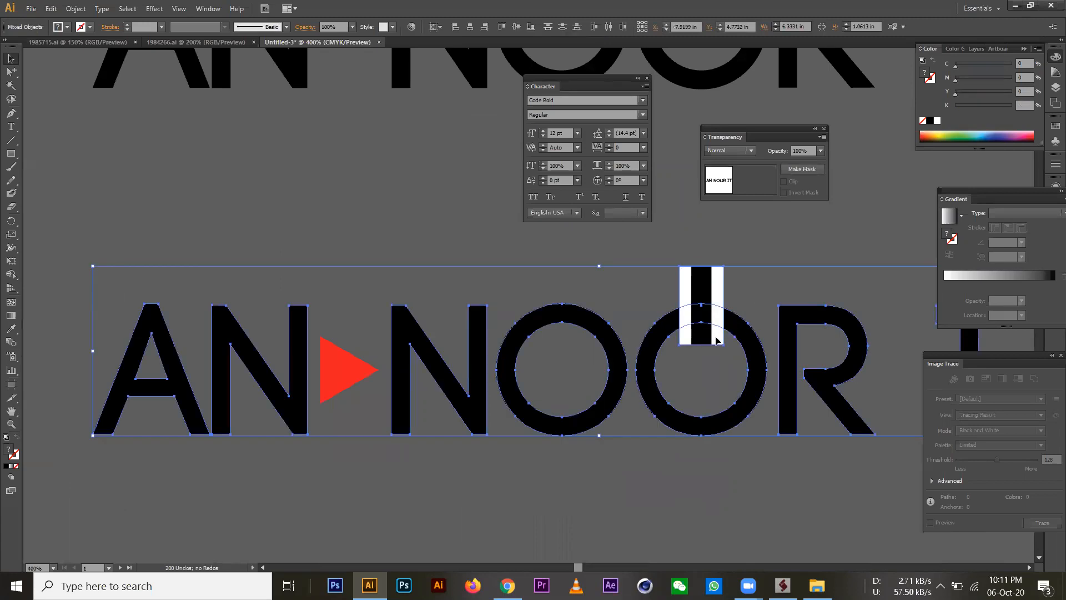
pyautogui.click(399, 334)
pyautogui.rightClick(411, 330)
pyautogui.click(454, 396)
pyautogui.click(655, 440)
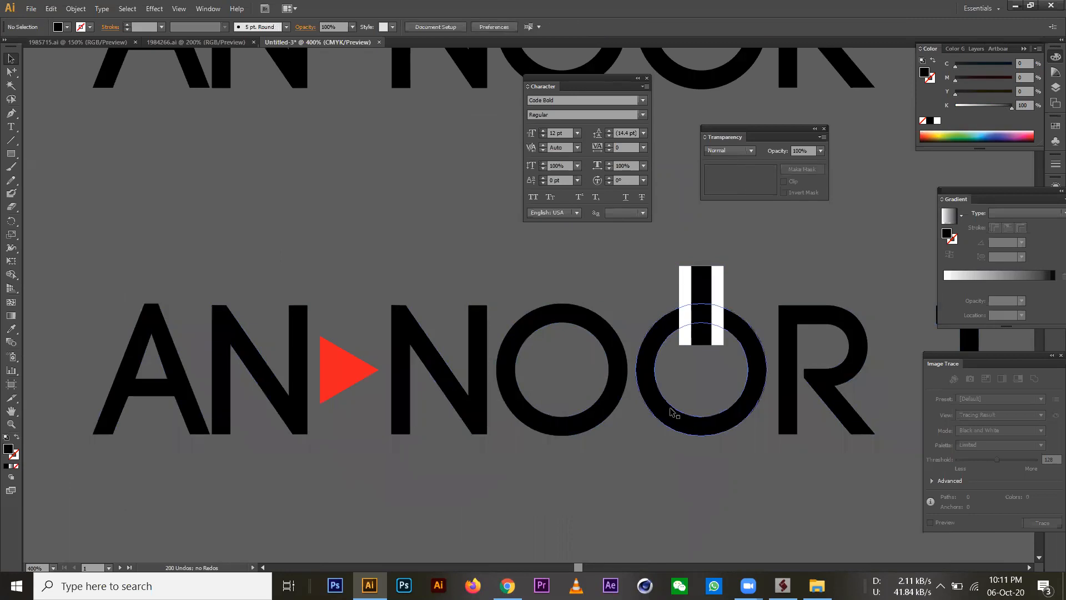
# Cut the white rectangle out of the second O with the Shape Builder tool, leaving a gap around the black bar.
pyautogui.click(673, 412)
pyautogui.click(721, 284)
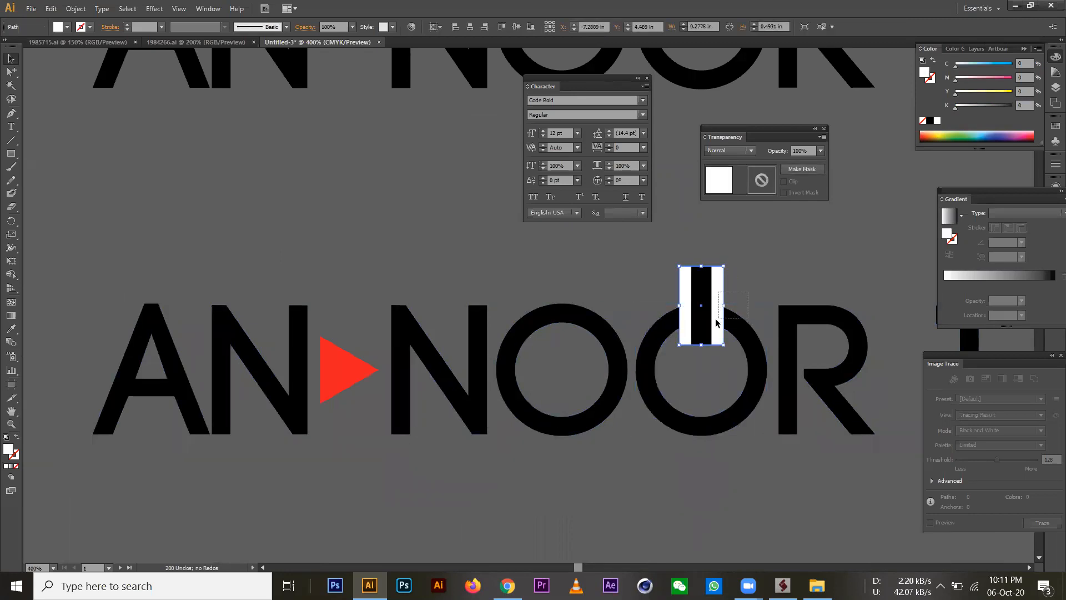
pyautogui.keyDown('shift'); pyautogui.click(753, 335); pyautogui.keyUp('shift')
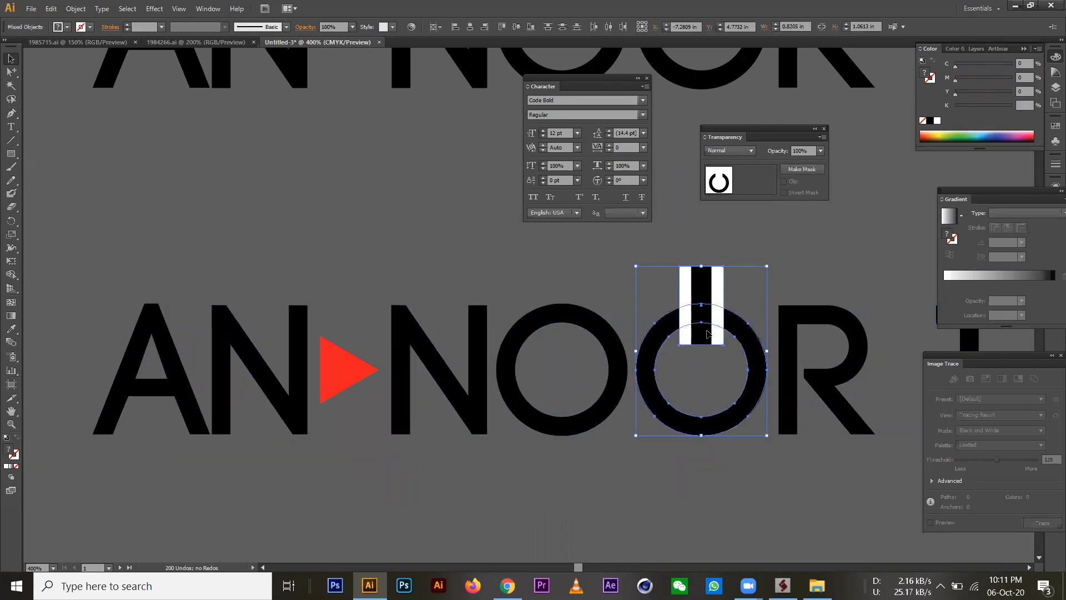
pyautogui.moveTo(11, 276); pyautogui.dragTo(81, 279)
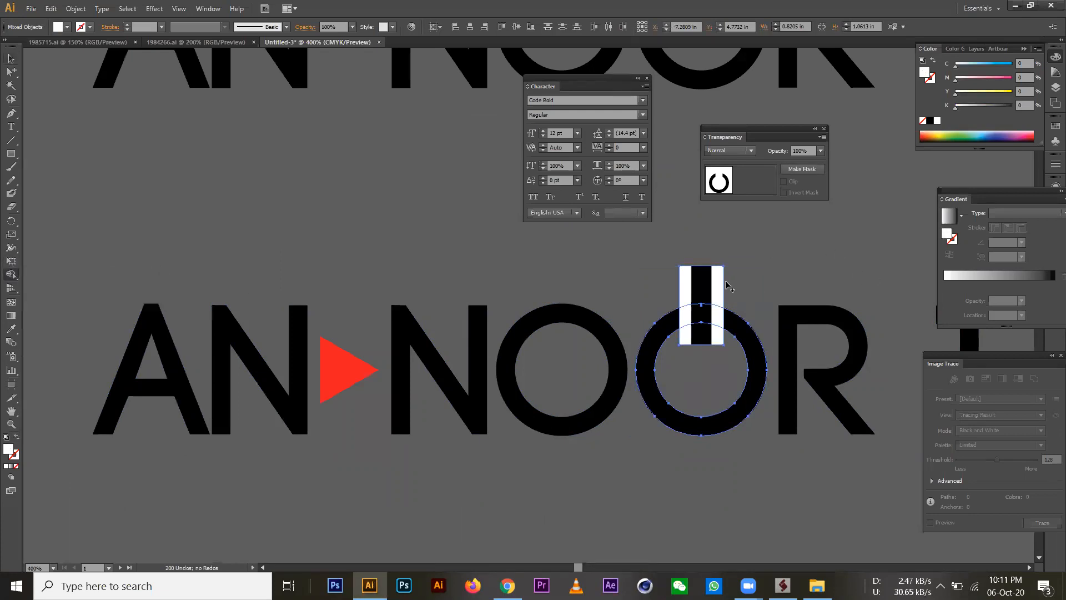
pyautogui.moveTo(721, 285); pyautogui.dragTo(721, 350)
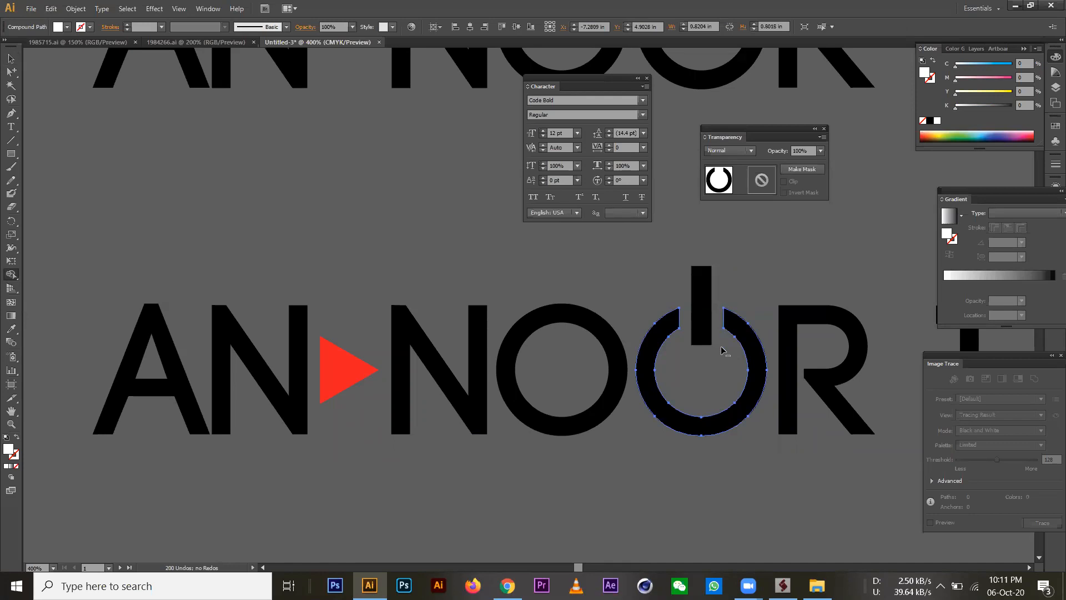
# Show the Pathfinder panel and deselect the cut letter O.
pyautogui.click(209, 9)
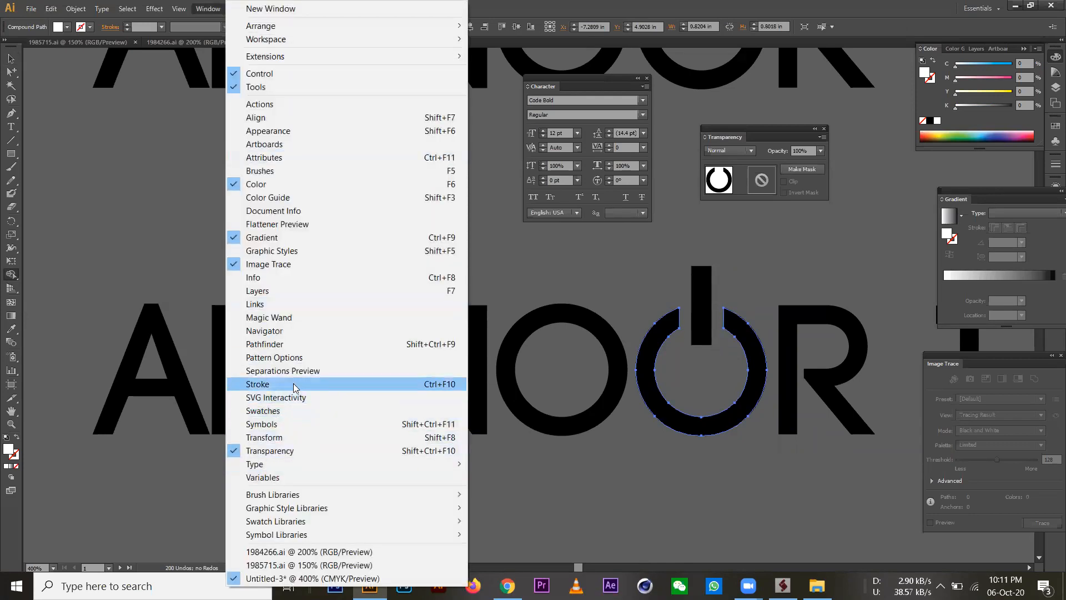
pyautogui.click(288, 344)
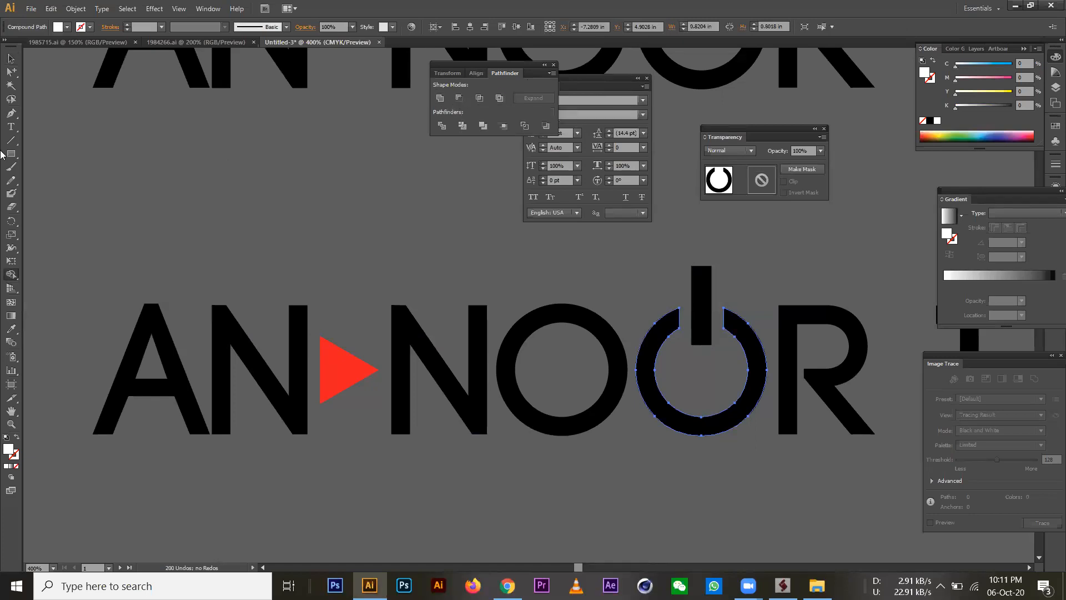
pyautogui.click(12, 58)
pyautogui.click(736, 491)
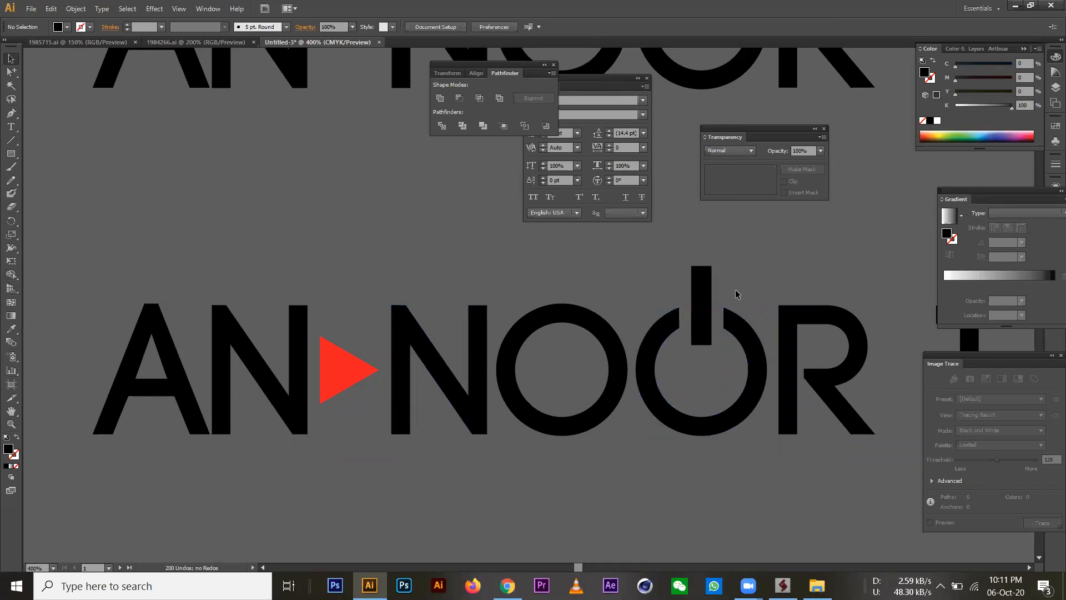
# Apply the triangle's red fill to the vertical bar above the second O with the Eyedropper.
pyautogui.click(701, 283)
pyautogui.click(11, 328)
pyautogui.click(336, 363)
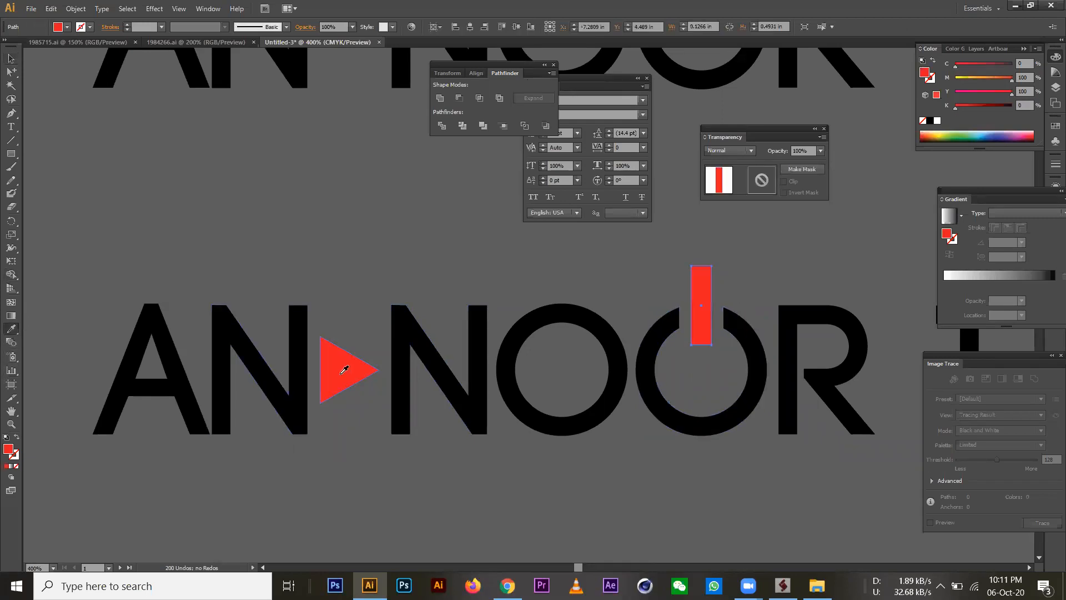
pyautogui.click(12, 59)
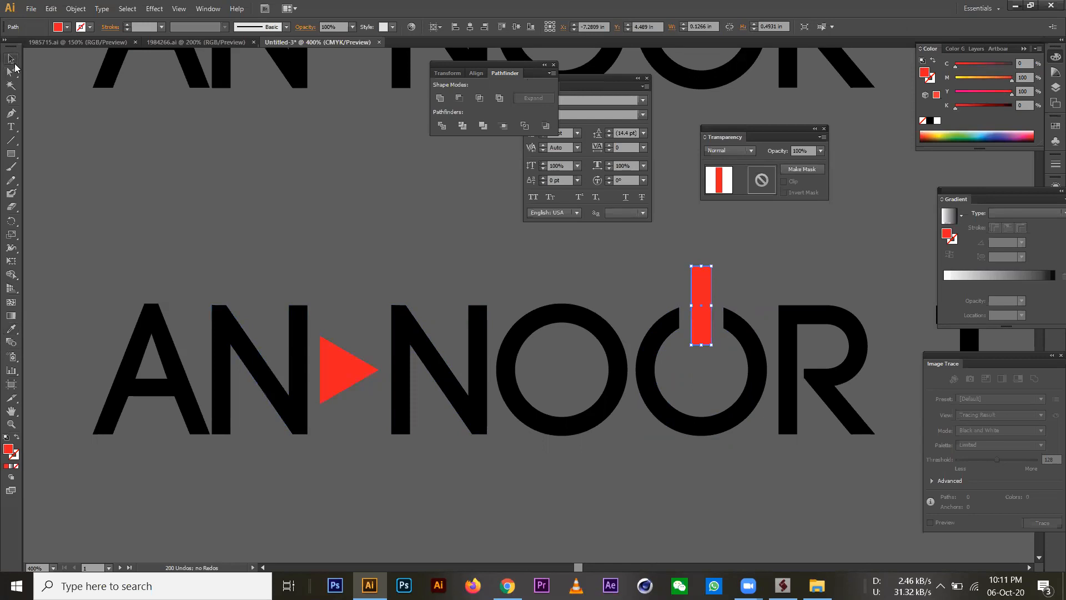
pyautogui.click(331, 213)
# Select all letters of the outlined lettering without the red shapes and fill them with blue: C 100, M 100, Y 0, K 0.
pyautogui.scroll(-2, 658, 305)
pyautogui.moveTo(648, 306); pyautogui.dragTo(709, 373)
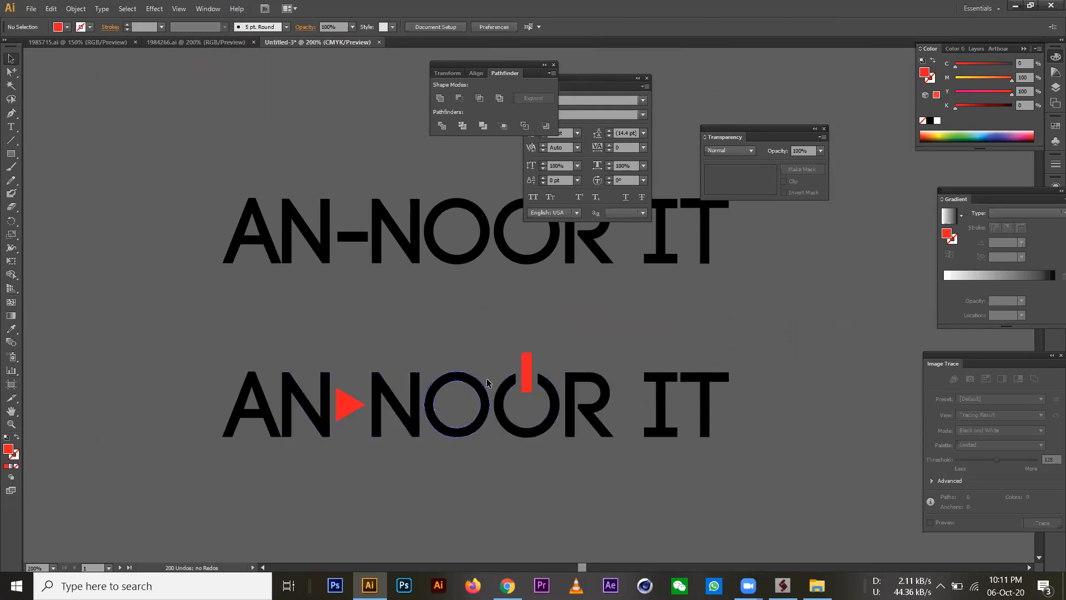
pyautogui.click(397, 425)
pyautogui.keyDown('shift'); pyautogui.click(229, 395); pyautogui.keyUp('shift')
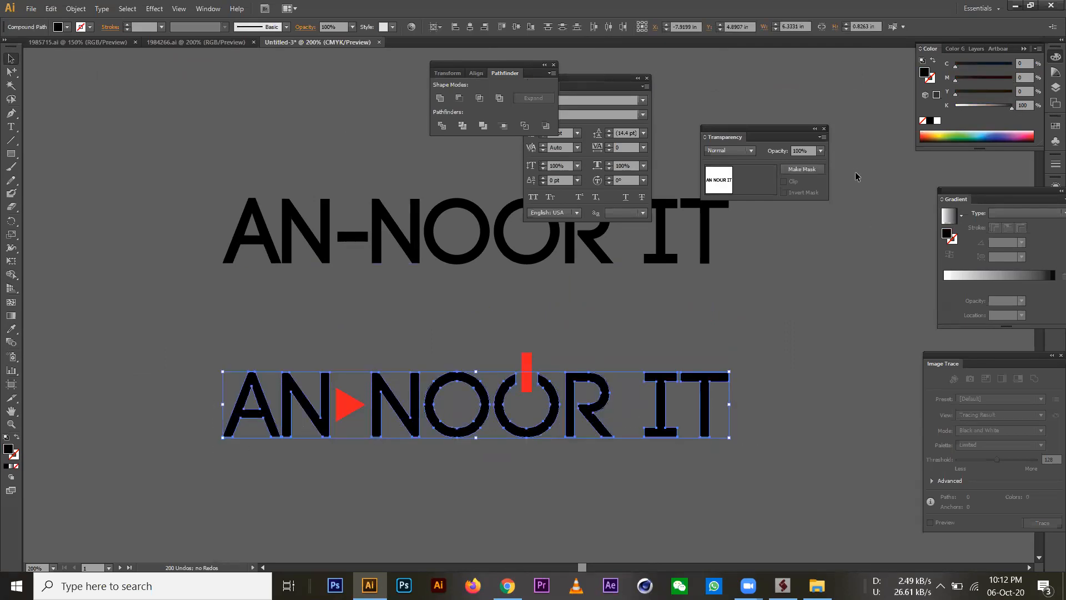
pyautogui.moveTo(962, 107); pyautogui.dragTo(954, 106)
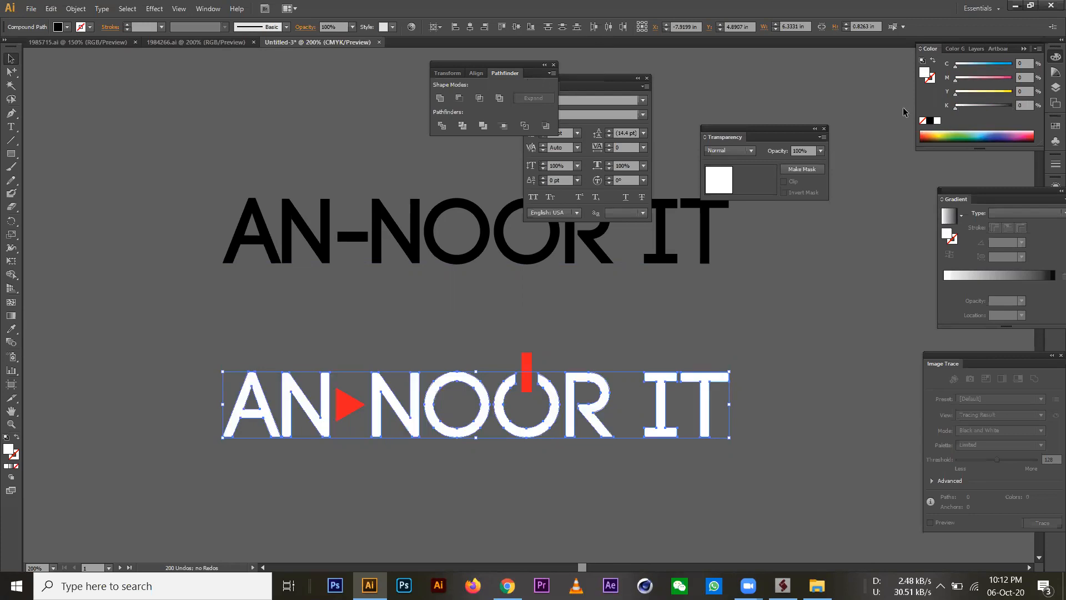
pyautogui.click(1003, 95)
pyautogui.click(1000, 79)
pyautogui.click(1008, 64)
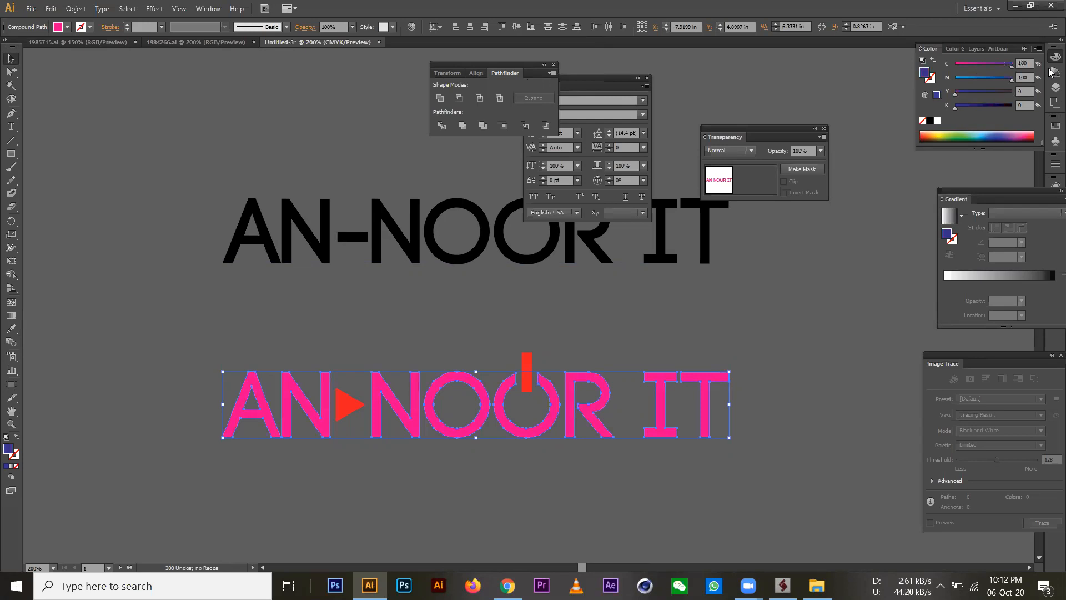
pyautogui.click(777, 375)
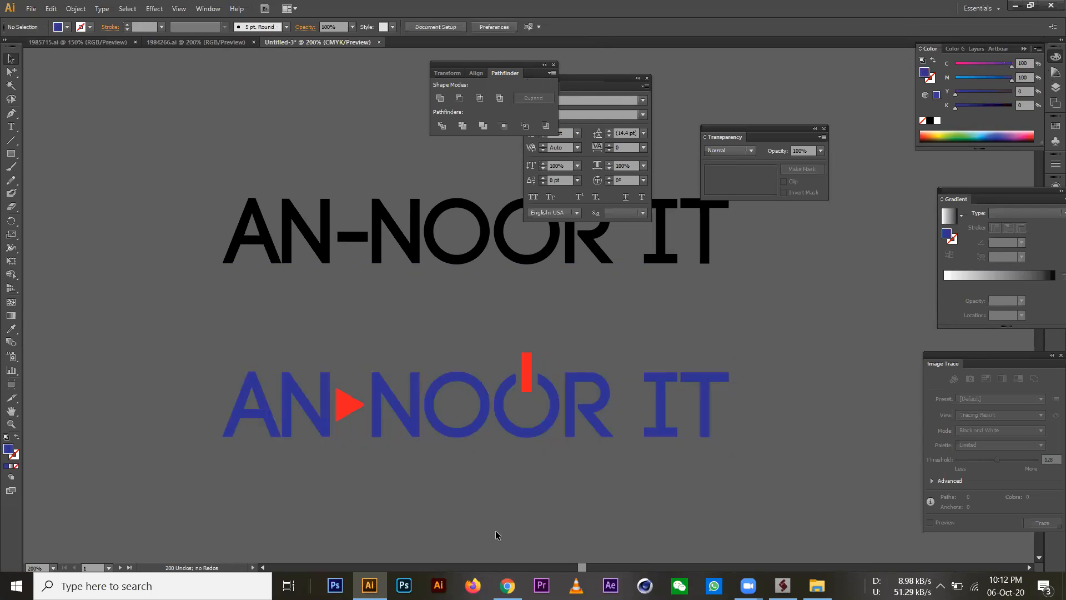
# Switch to Chrome and consult the section on blue in the Prototypr article about color usage and psychology in design.
pyautogui.click(507, 586)
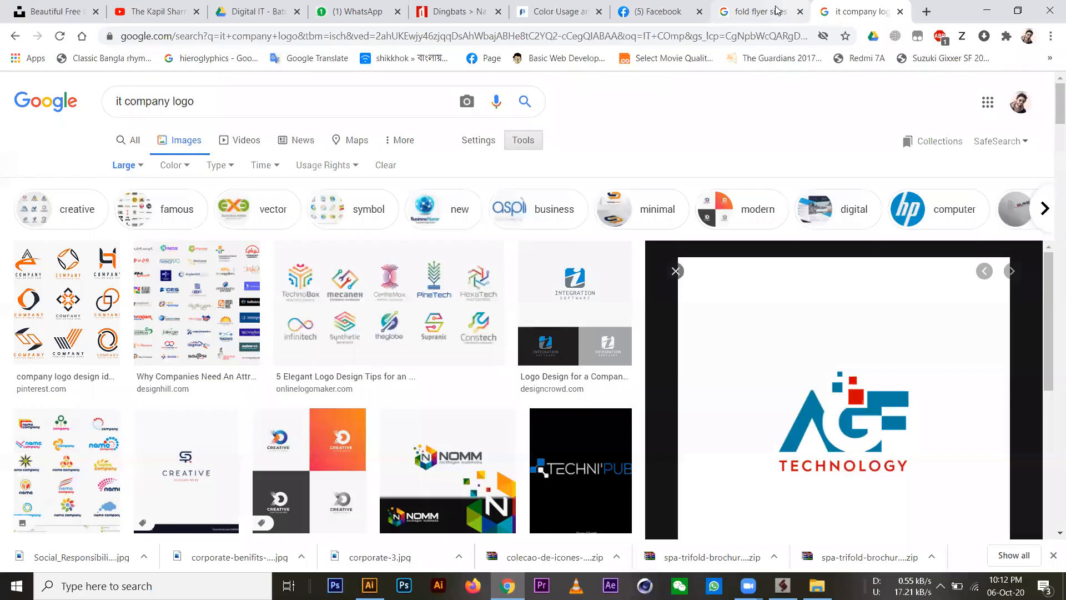
pyautogui.click(522, 13)
pyautogui.scroll(20, 641, 225)
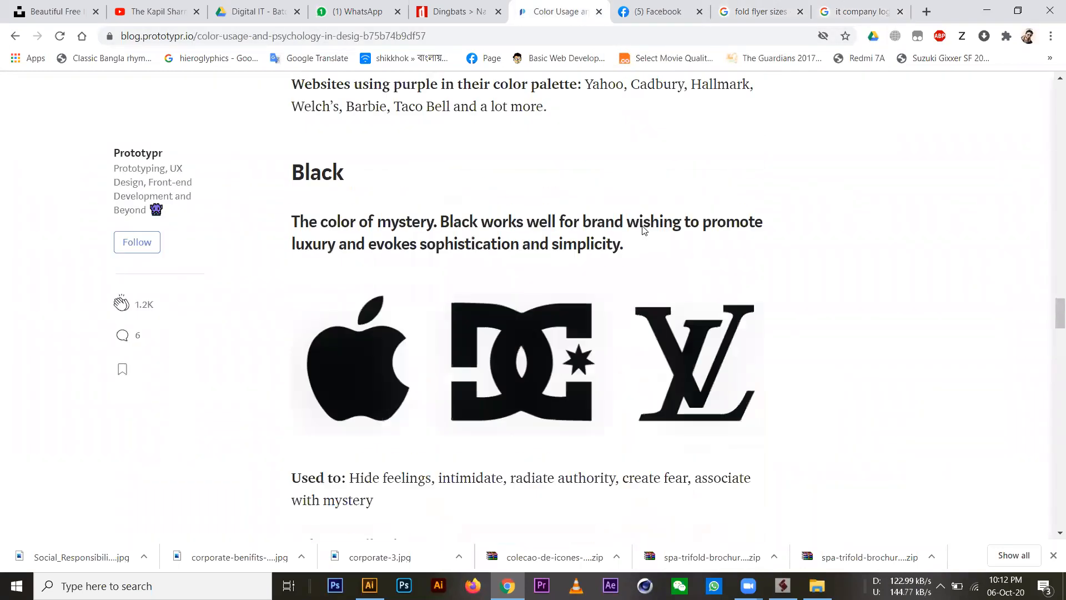
pyautogui.scroll(20, 643, 225)
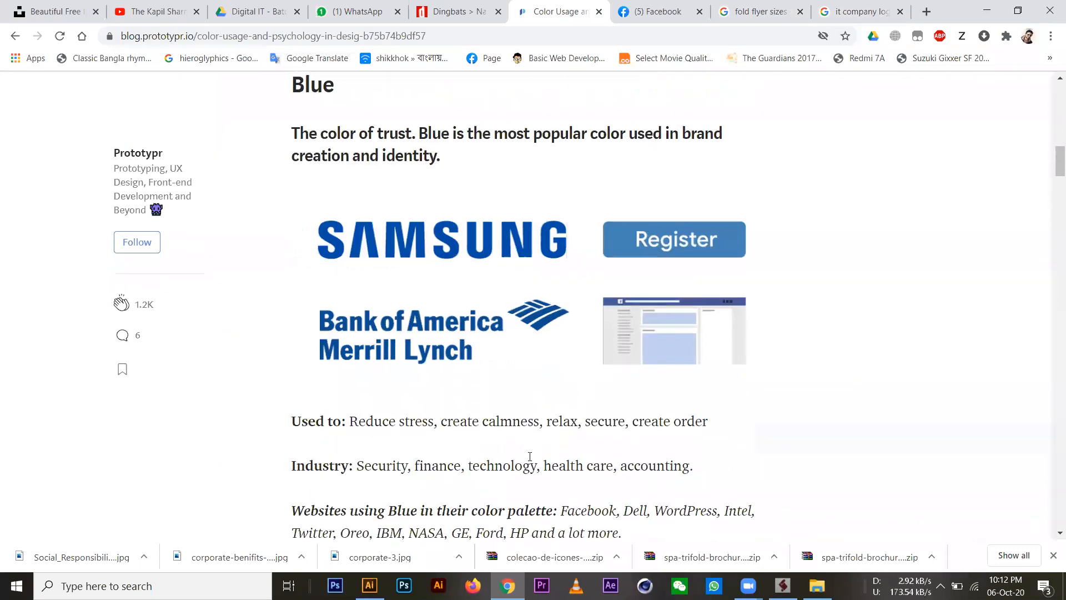
# Look through the Prototypr article from the technology entry under Blue on through the color sections down to Yellow.
pyautogui.doubleClick(504, 464)
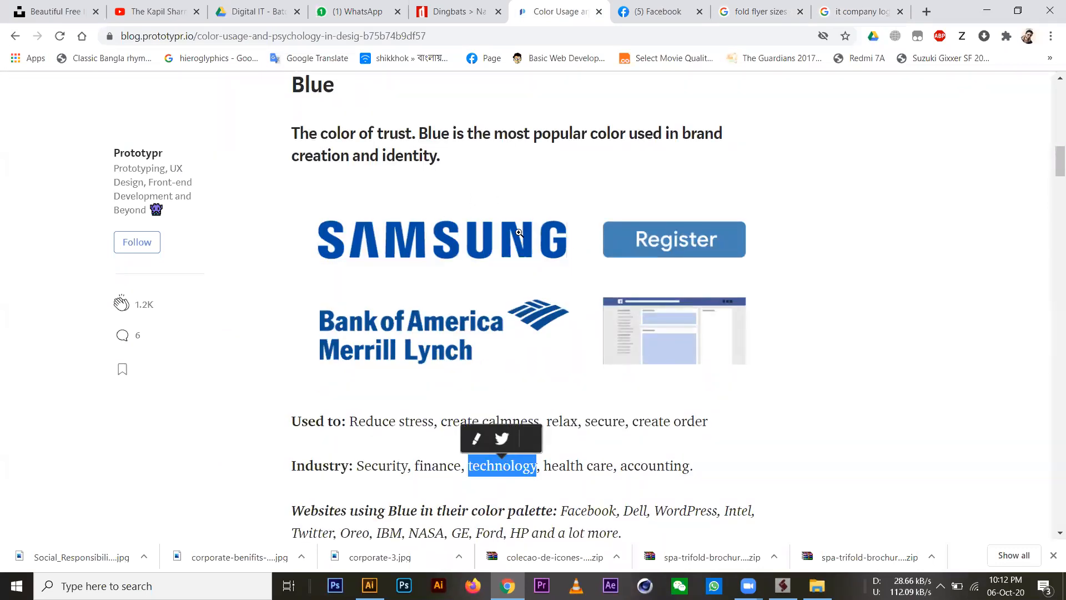
pyautogui.scroll(-18, 621, 373)
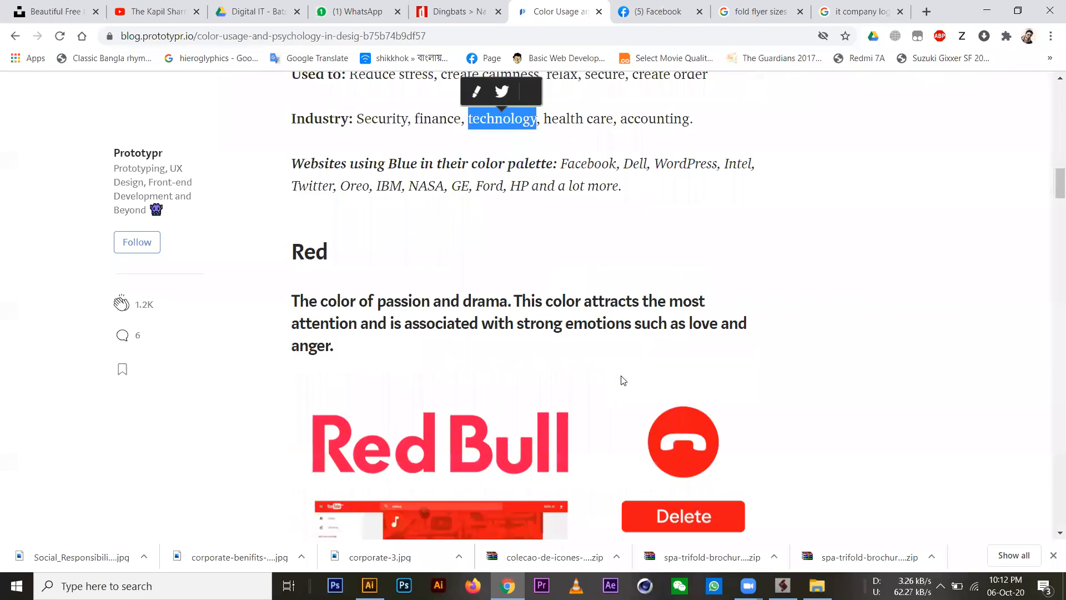
pyautogui.scroll(-20, 621, 381)
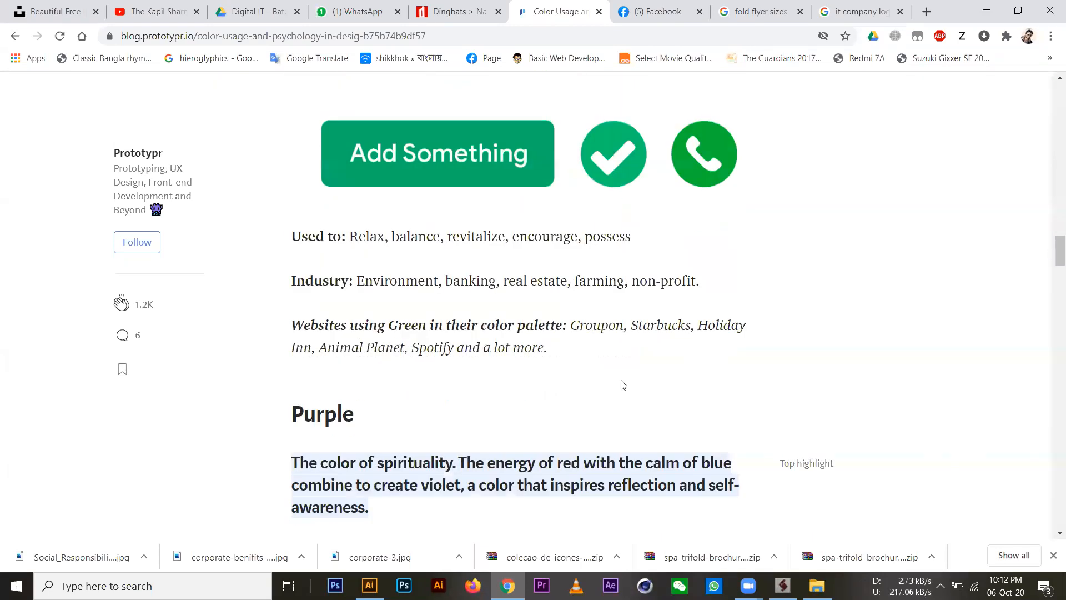
pyautogui.scroll(-18, 623, 383)
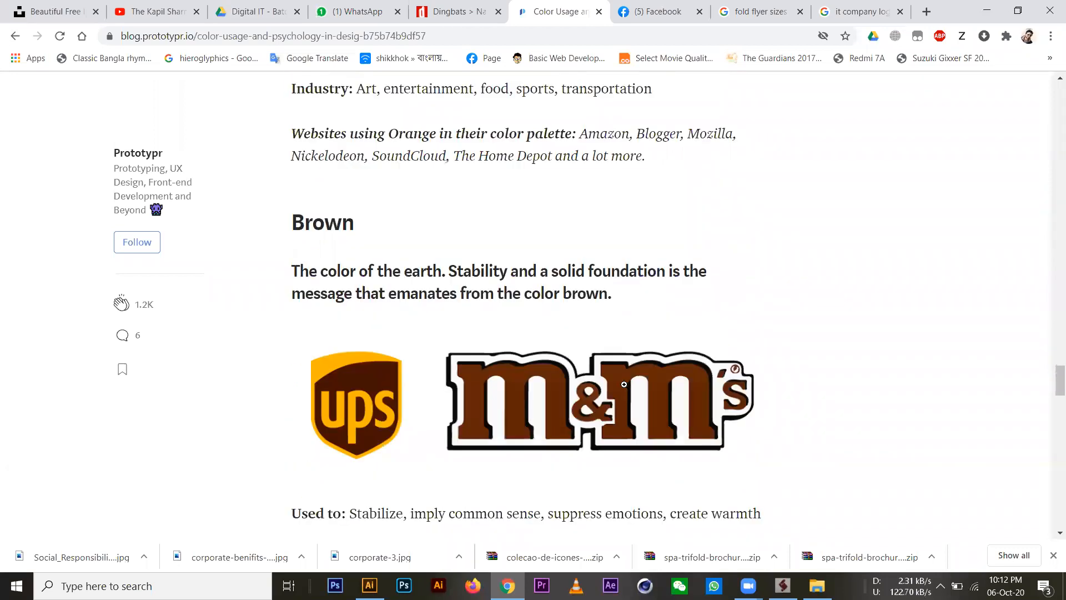
pyautogui.scroll(-6, 624, 384)
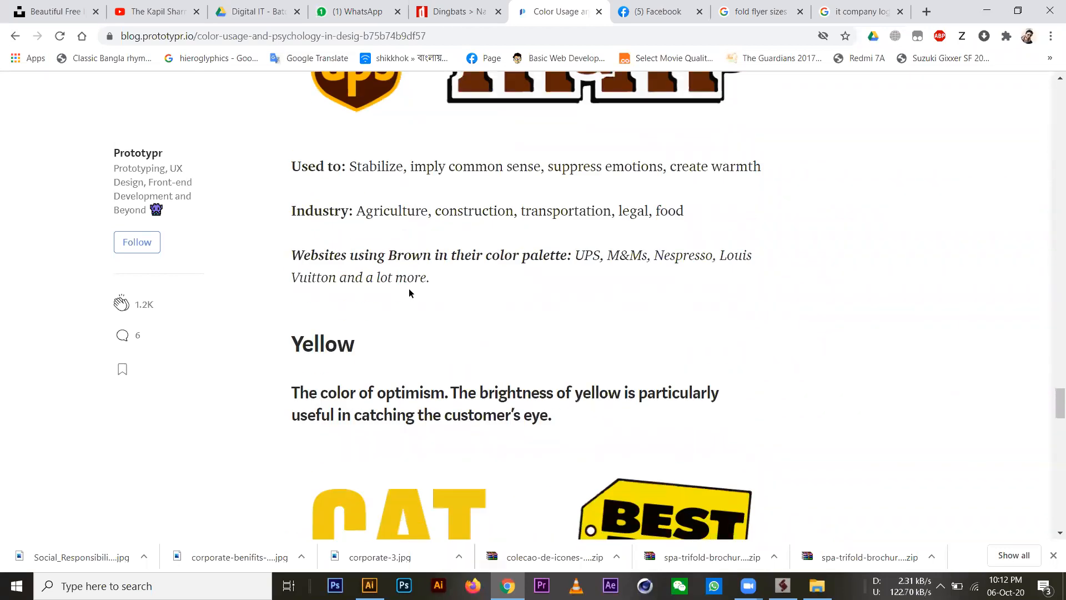
# Switch back to Illustrator and recolor the wordmark's triangle and vertical bar with the orange swatch above the brochure using the Eyedropper.
pyautogui.hotkey('alt', 'Tab')
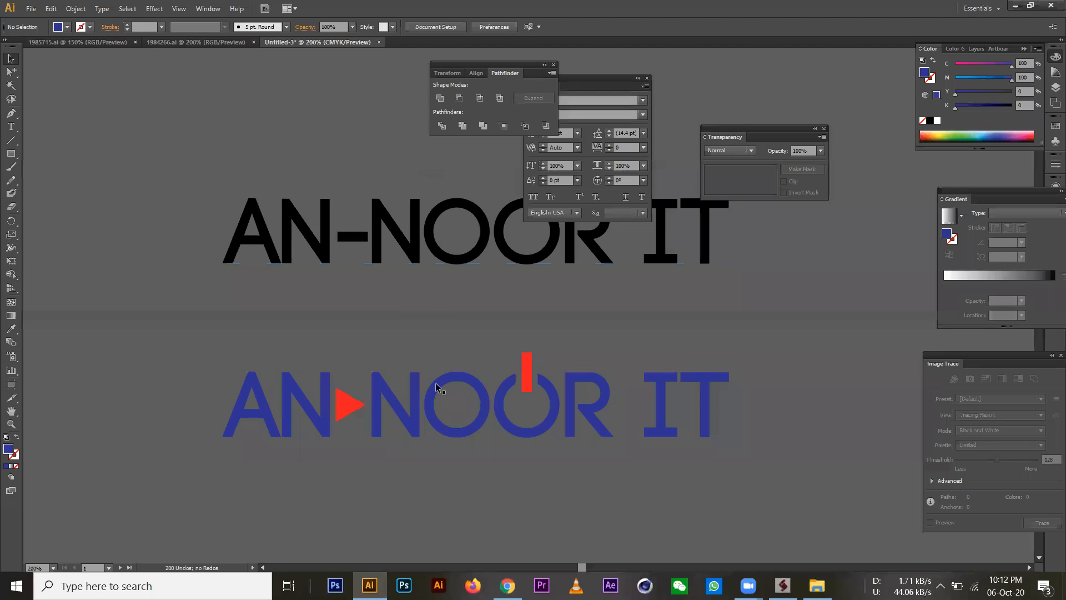
pyautogui.keyDown('ctrl'); pyautogui.keyDown('alt'); pyautogui.click(598, 276); pyautogui.keyUp('alt'); pyautogui.keyUp('ctrl')
pyautogui.keyDown('ctrl'); pyautogui.keyDown('alt'); pyautogui.click(598, 276); pyautogui.keyUp('alt'); pyautogui.keyUp('ctrl')
pyautogui.keyDown('ctrl'); pyautogui.keyDown('alt'); pyautogui.click(598, 276); pyautogui.keyUp('alt'); pyautogui.keyUp('ctrl')
pyautogui.moveTo(640, 309); pyautogui.dragTo(548, 359)
pyautogui.scroll(1, 659, 300)
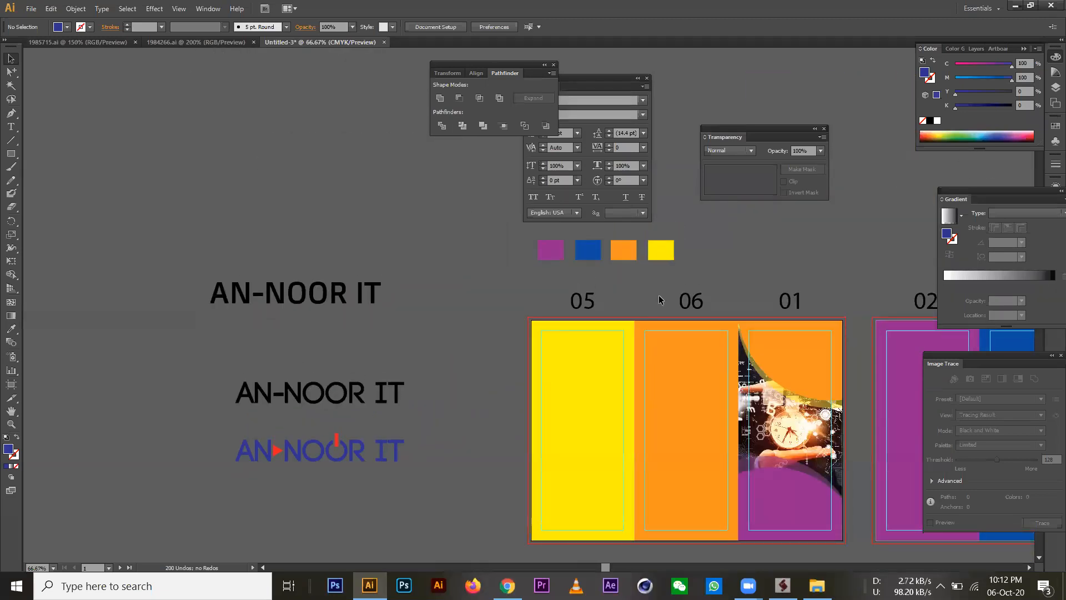
pyautogui.click(336, 439)
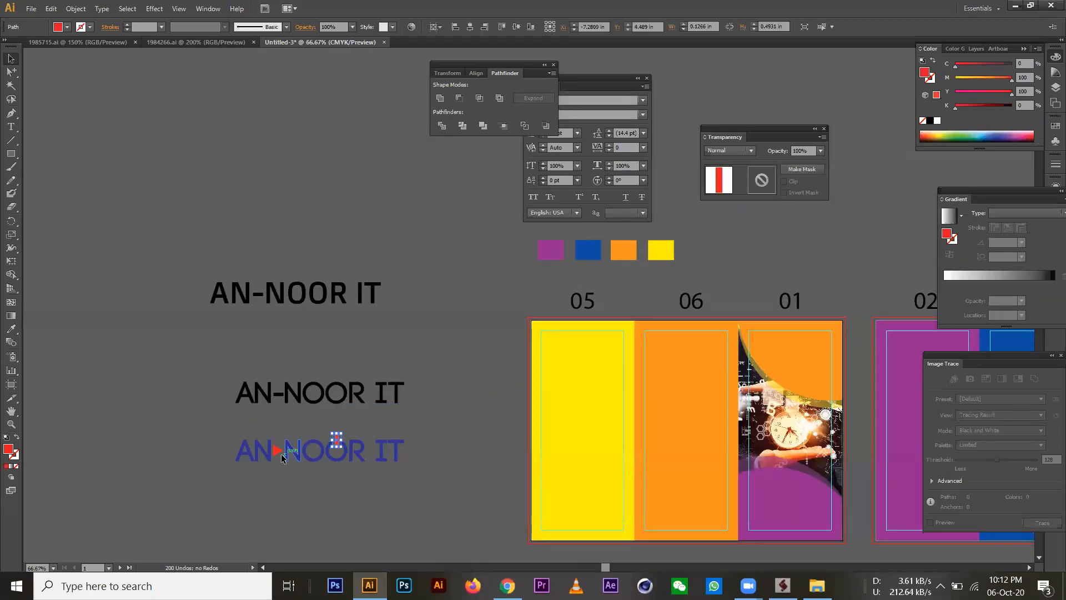
pyautogui.keyDown('shift'); pyautogui.click(279, 457); pyautogui.keyUp('shift')
pyautogui.click(11, 328)
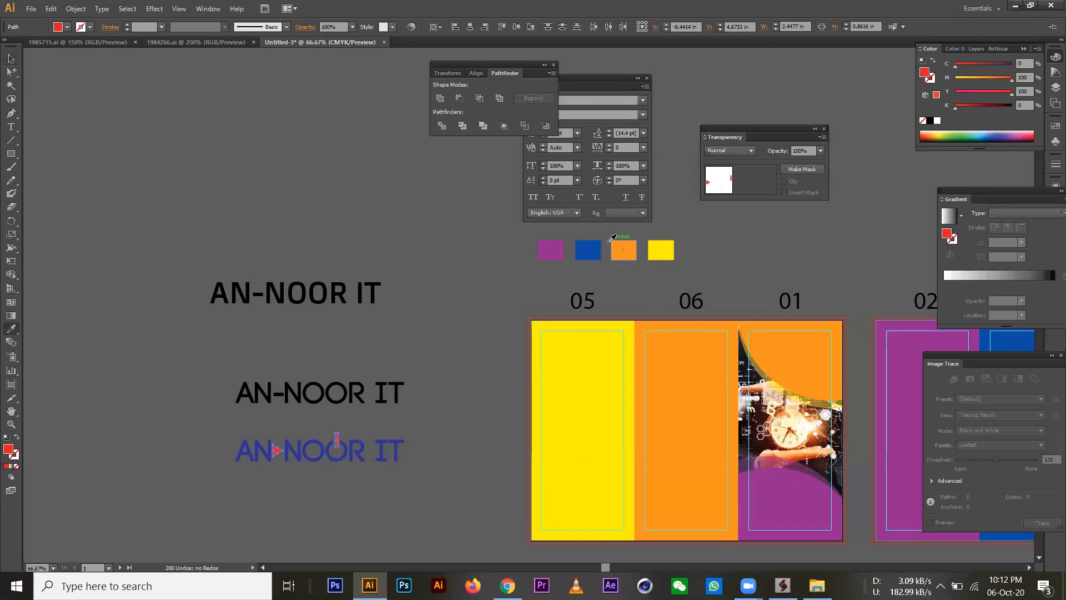
pyautogui.click(627, 244)
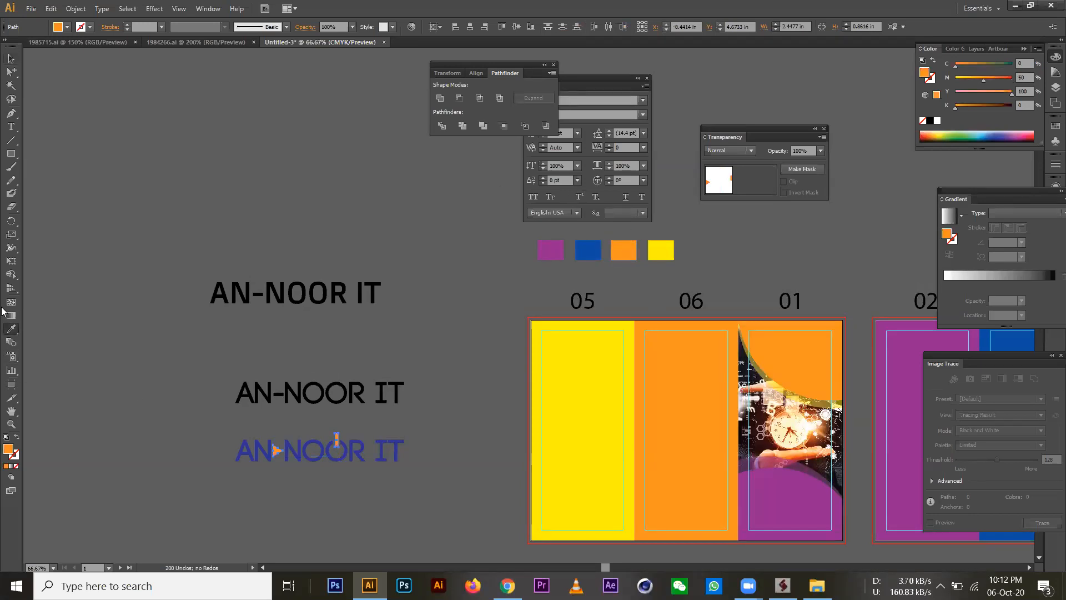
pyautogui.click(10, 58)
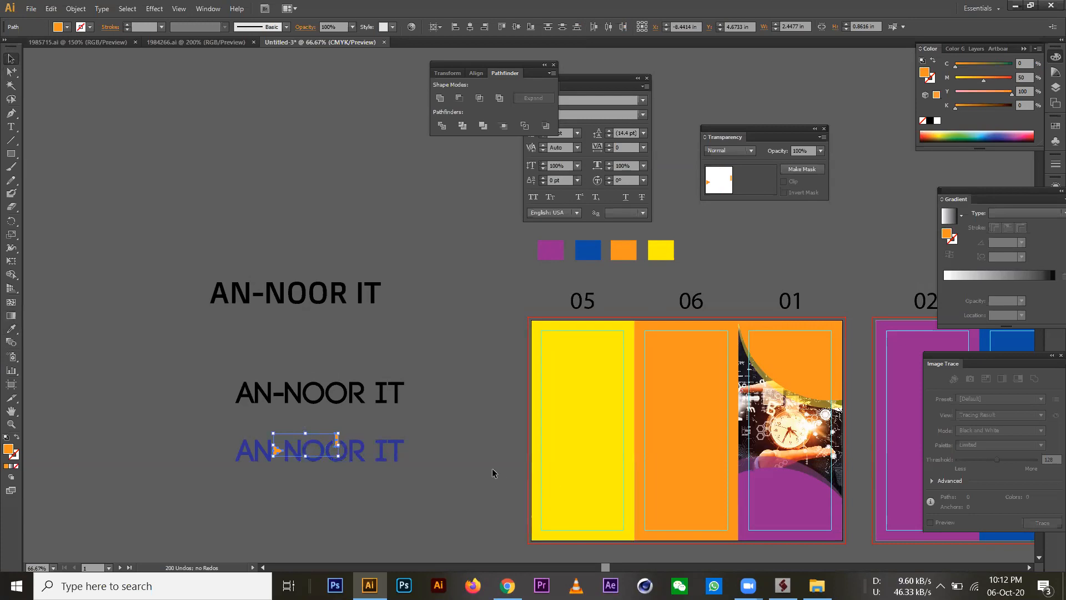
pyautogui.click(432, 454)
# Delete the orange triangle between AN and NOOR in the blue wordmark.
pyautogui.hotkey('ctrl', '=')
pyautogui.hotkey('ctrl', '=')
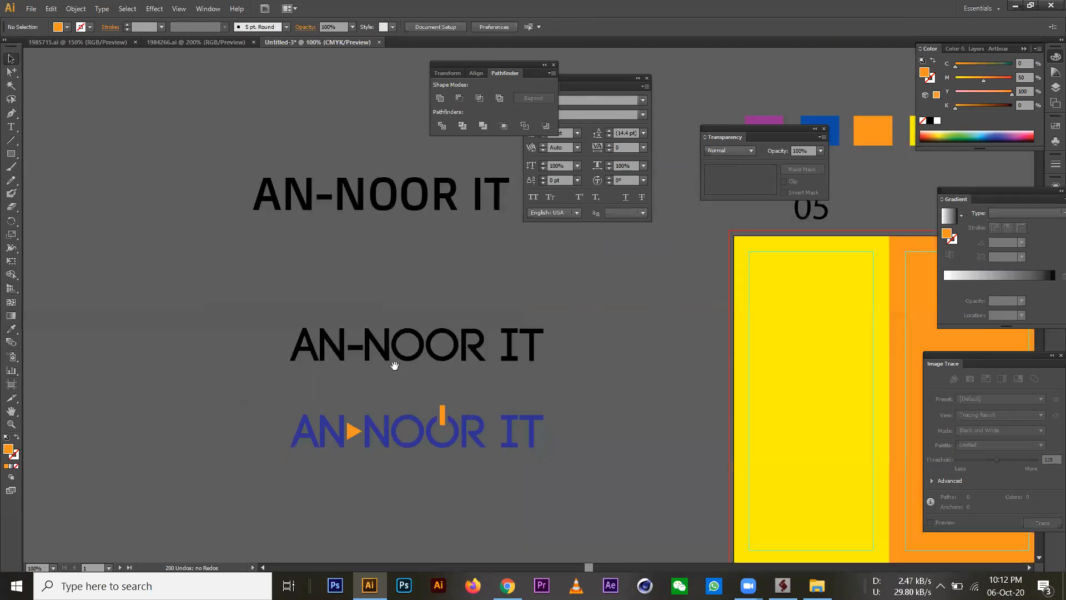
pyautogui.moveTo(409, 360); pyautogui.dragTo(352, 403)
pyautogui.click(387, 462)
pyautogui.press('Delete')
pyautogui.hotkey('ctrl', '=')
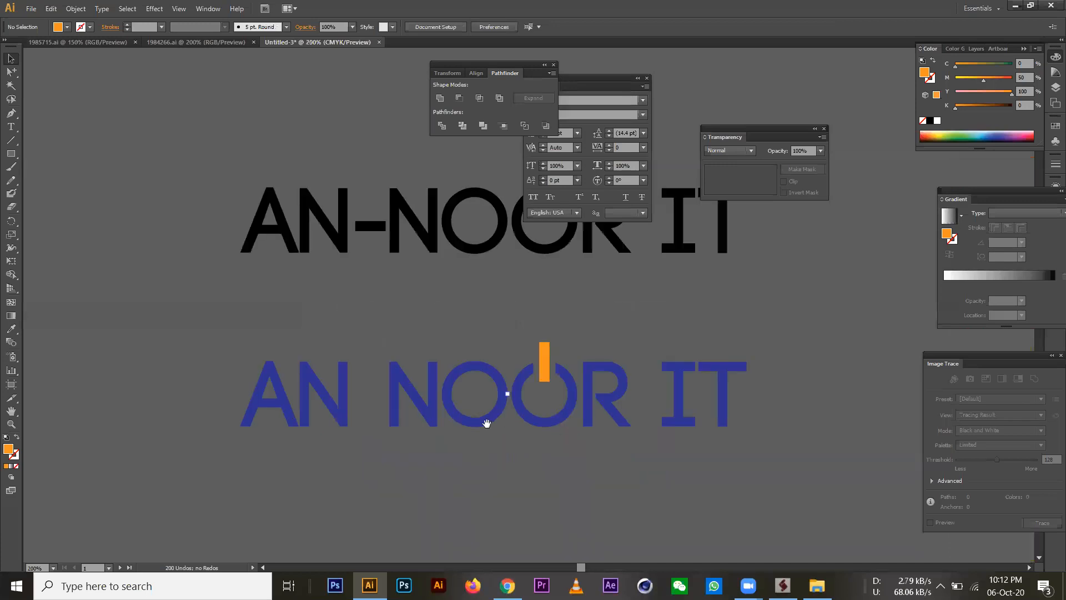
# Move the letters A and N toward NOOR so the gap closes with spacing matching the other letters.
pyautogui.click(301, 509)
pyautogui.moveTo(302, 509); pyautogui.dragTo(343, 507)
pyautogui.click(434, 405)
pyautogui.scroll(1, 435, 355)
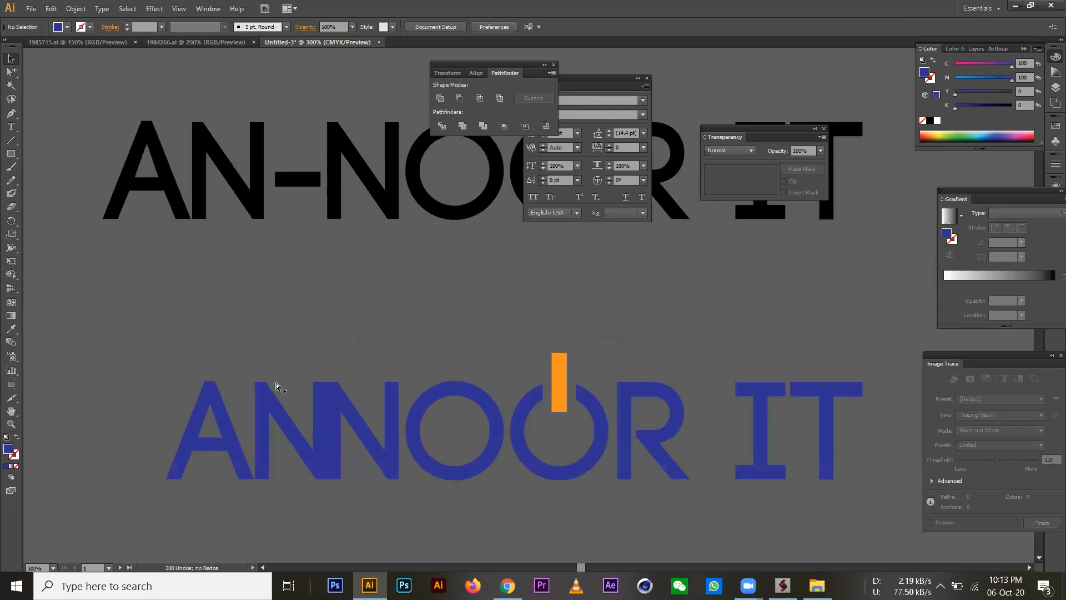
pyautogui.hotkey('ctrl', 'z')
pyautogui.moveTo(254, 471); pyautogui.dragTo(298, 475)
pyautogui.click(397, 275)
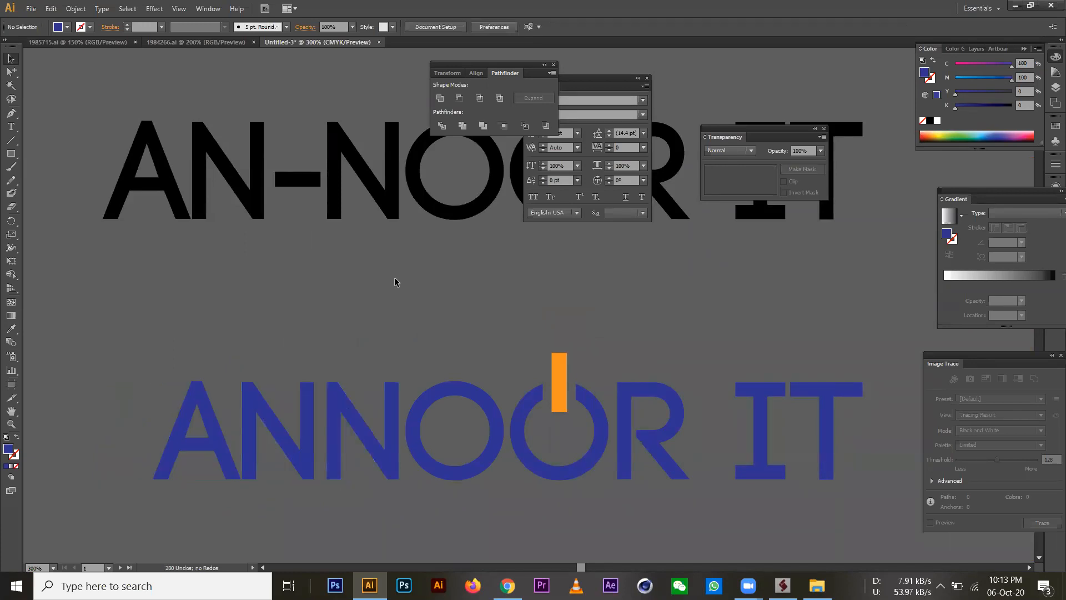
# Group the blue ANNOOR IT lettering with its orange bar and move the group onto brochure panel 01.
pyautogui.keyDown('ctrl'); pyautogui.keyDown('alt'); pyautogui.click(496, 294); pyautogui.keyUp('alt'); pyautogui.keyUp('ctrl')
pyautogui.keyDown('ctrl'); pyautogui.keyDown('alt'); pyautogui.click(498, 291); pyautogui.keyUp('alt'); pyautogui.keyUp('ctrl')
pyautogui.moveTo(581, 374); pyautogui.dragTo(345, 413)
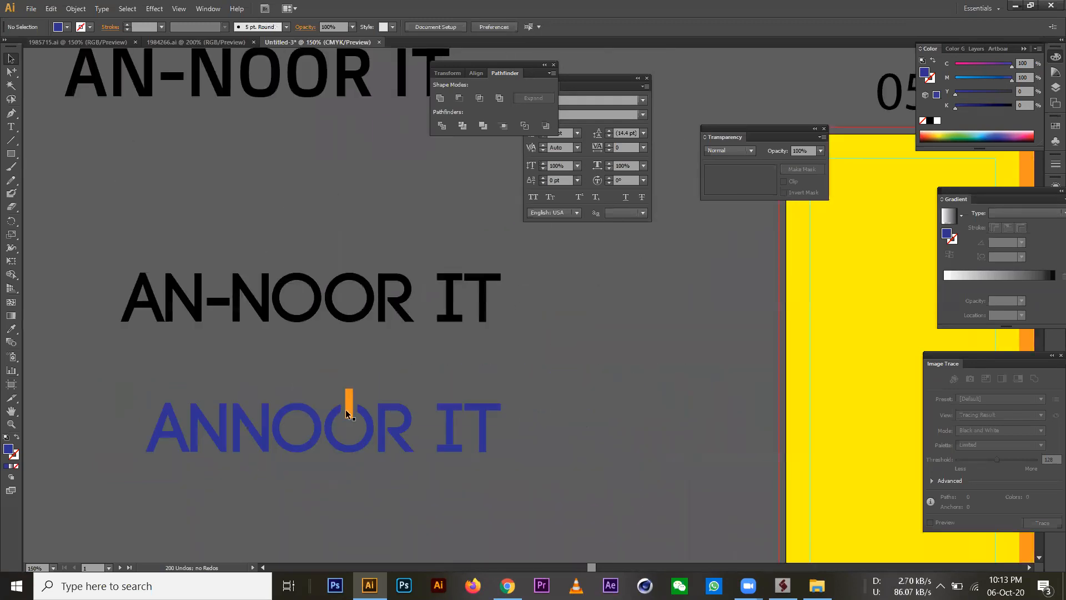
pyautogui.moveTo(43, 356); pyautogui.dragTo(43, 355)
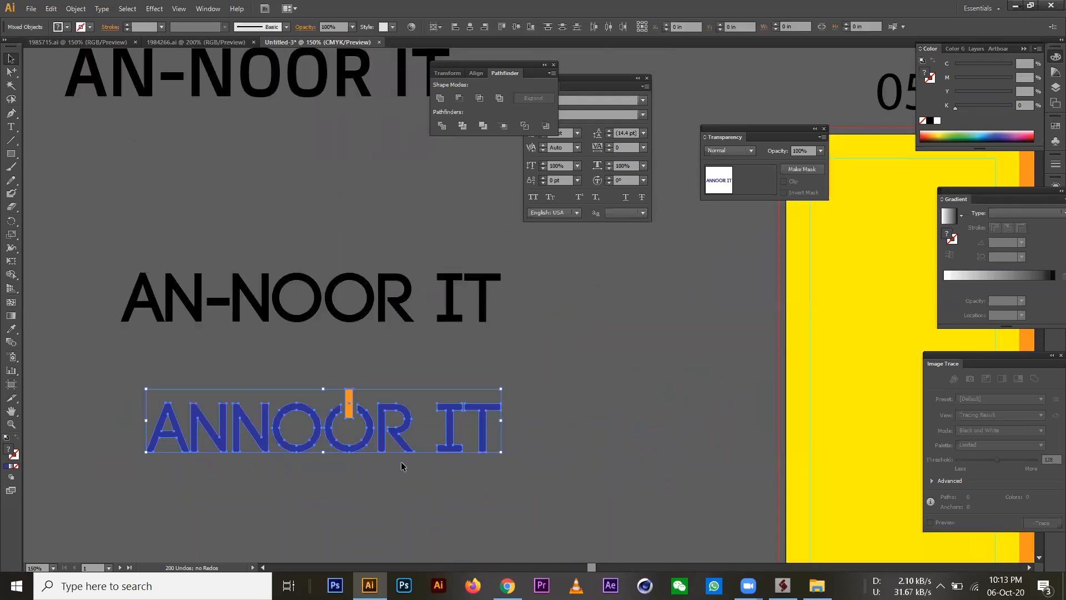
pyautogui.click(525, 442)
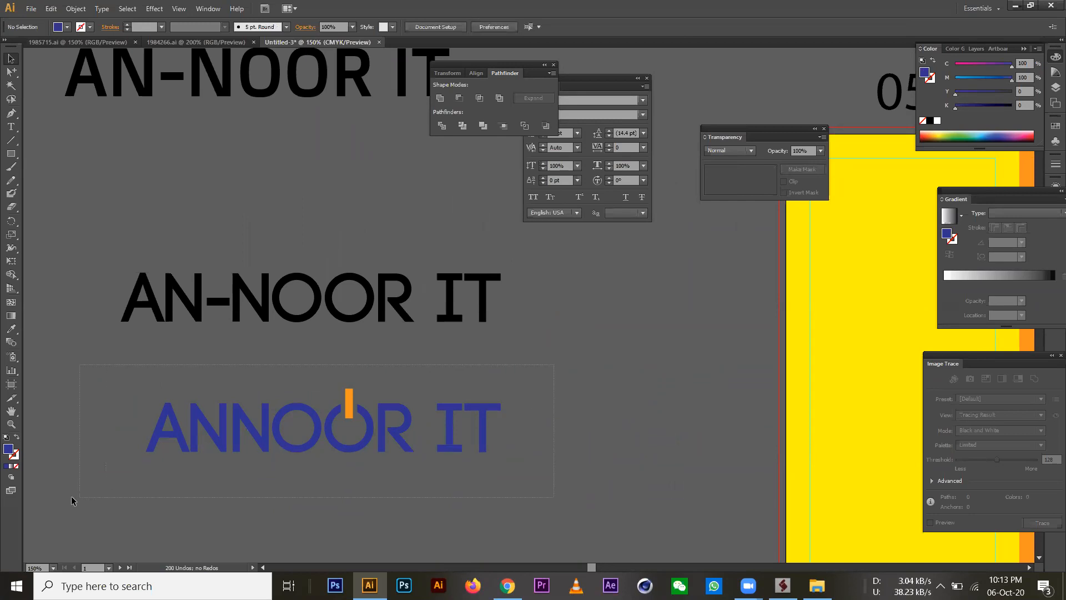
pyautogui.moveTo(71, 501); pyautogui.dragTo(573, 404)
pyautogui.click(571, 403)
pyautogui.keyDown('ctrl'); pyautogui.keyDown('alt'); pyautogui.click(503, 406); pyautogui.keyUp('alt'); pyautogui.keyUp('ctrl')
pyautogui.keyDown('ctrl'); pyautogui.keyDown('alt'); pyautogui.click(512, 302); pyautogui.keyUp('alt'); pyautogui.keyUp('ctrl')
pyautogui.keyDown('ctrl'); pyautogui.keyDown('alt'); pyautogui.click(511, 299); pyautogui.keyUp('alt'); pyautogui.keyUp('ctrl')
pyautogui.moveTo(547, 325); pyautogui.dragTo(601, 364)
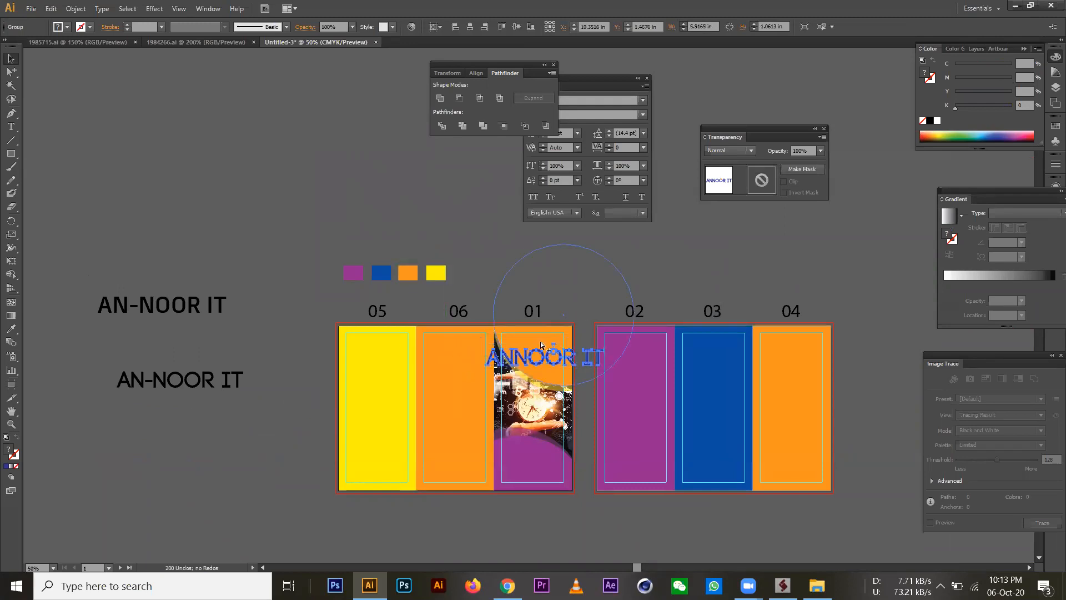
# Scale the ANNOOR IT logo down to fit inside panel 01 and place it in the panel's upper orange area.
pyautogui.keyDown('ctrl'); pyautogui.click(563, 396); pyautogui.keyUp('ctrl')
pyautogui.keyDown('ctrl'); pyautogui.click(564, 396); pyautogui.keyUp('ctrl')
pyautogui.keyDown('ctrl'); pyautogui.click(563, 397); pyautogui.keyUp('ctrl')
pyautogui.keyDown('ctrl'); pyautogui.click(564, 396); pyautogui.keyUp('ctrl')
pyautogui.moveTo(523, 369); pyautogui.dragTo(529, 561)
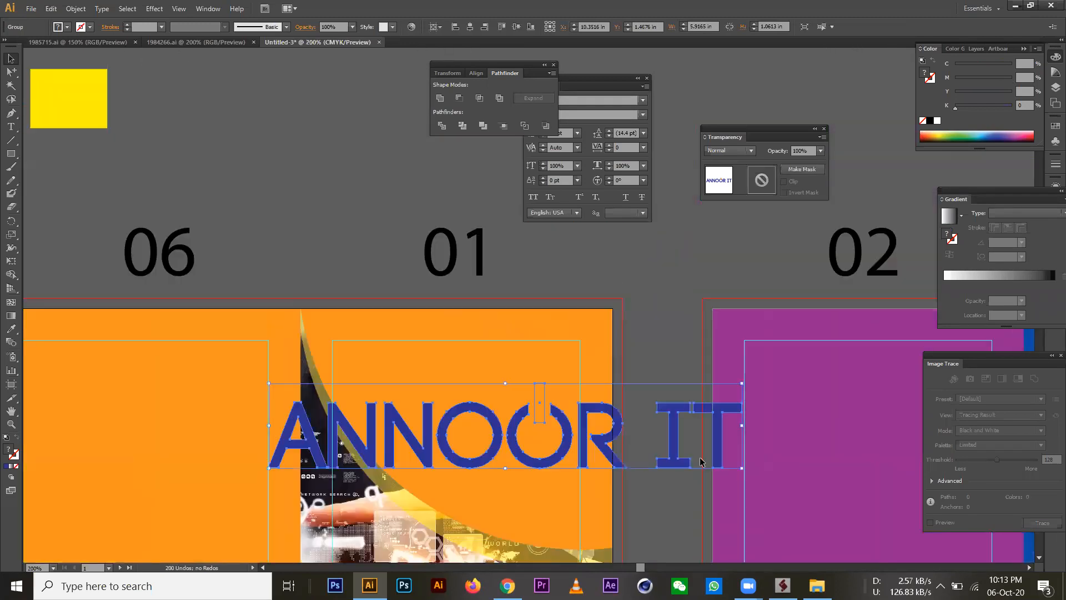
pyautogui.moveTo(741, 468); pyautogui.dragTo(522, 384)
pyautogui.moveTo(381, 359)
pyautogui.mouseDown()
pyautogui.moveTo(375, 347)
pyautogui.moveTo(385, 351)
pyautogui.mouseUp()
pyautogui.click(644, 383)
# Examine the logo against panel 01 and directly select the orange bar inside its second O.
pyautogui.moveTo(644, 412); pyautogui.dragTo(626, 328)
pyautogui.scroll(-1, 537, 345)
pyautogui.moveTo(544, 410); pyautogui.dragTo(456, 157)
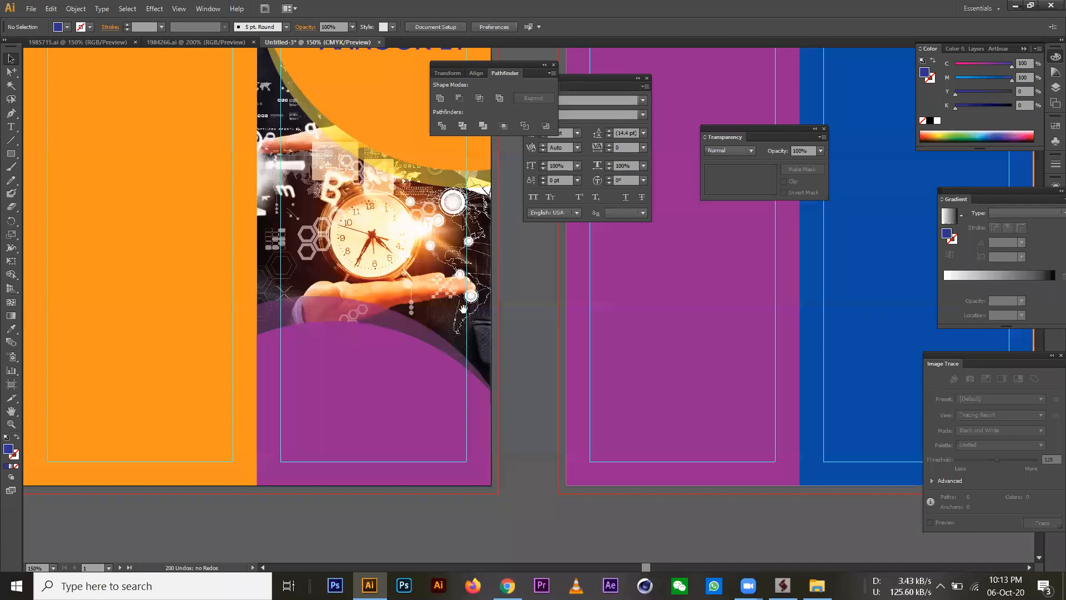
pyautogui.moveTo(463, 308); pyautogui.dragTo(464, 312)
pyautogui.scroll(1, 432, 270)
pyautogui.scroll(2, 476, 325)
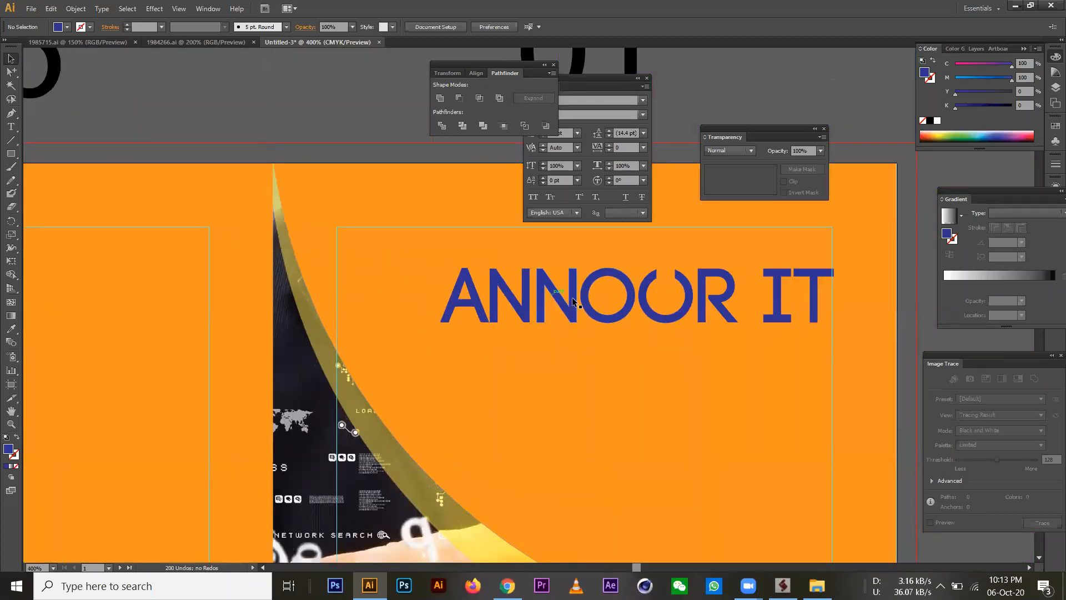
pyautogui.moveTo(606, 291); pyautogui.dragTo(403, 442)
pyautogui.press('a')
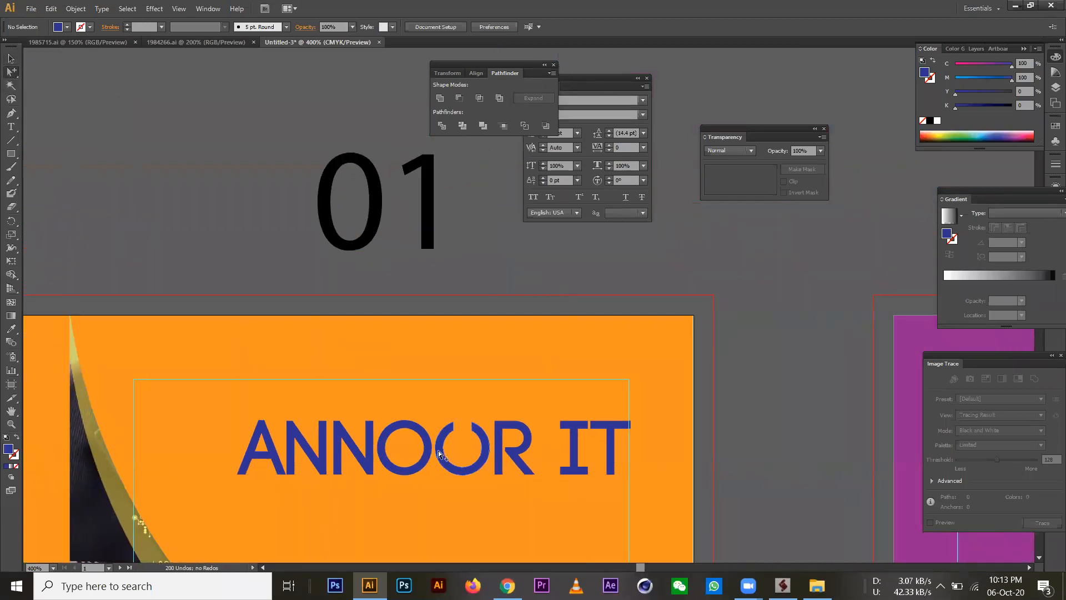
pyautogui.click(468, 429)
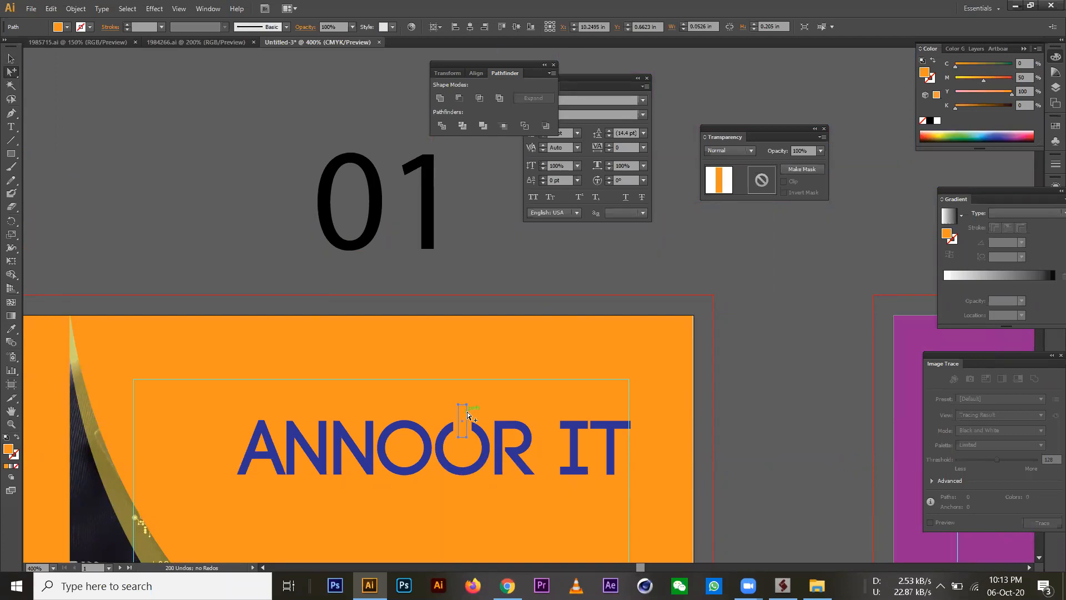
# Draw a rectangle about 1.11 by 1.02 in beside the 01 label and fill it with the label's black using the Eyedropper.
pyautogui.click(11, 153)
pyautogui.moveTo(134, 97)
pyautogui.mouseDown()
pyautogui.moveTo(265, 212)
pyautogui.moveTo(424, 301)
pyautogui.mouseUp()
pyautogui.click(10, 58)
pyautogui.moveTo(246, 291); pyautogui.dragTo(204, 338)
pyautogui.moveTo(291, 287); pyautogui.dragTo(283, 303)
pyautogui.click(10, 330)
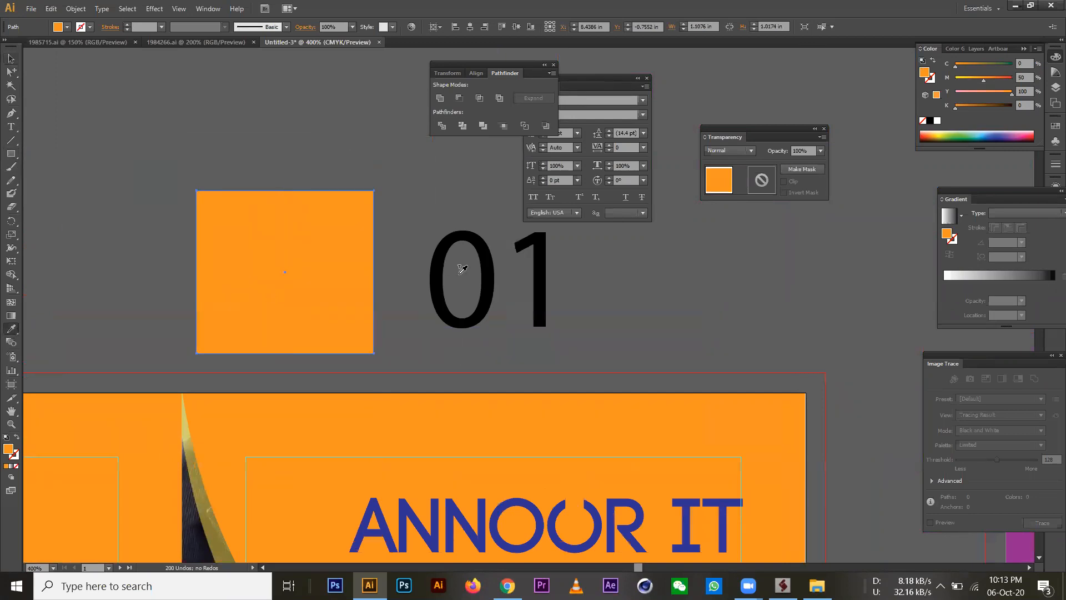
pyautogui.click(430, 272)
pyautogui.click(11, 58)
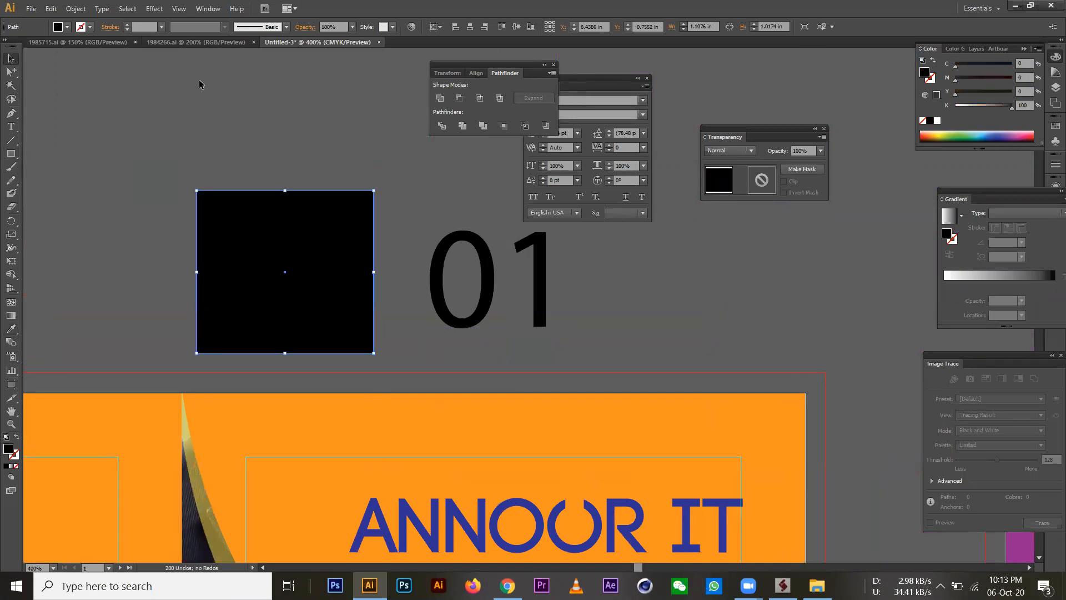
pyautogui.click(200, 83)
# Copy the 01 label onto the black rectangle and fill the rectangle and both labels with red: C 0, M 100, Y 100, K 0.
pyautogui.moveTo(532, 304); pyautogui.dragTo(330, 297)
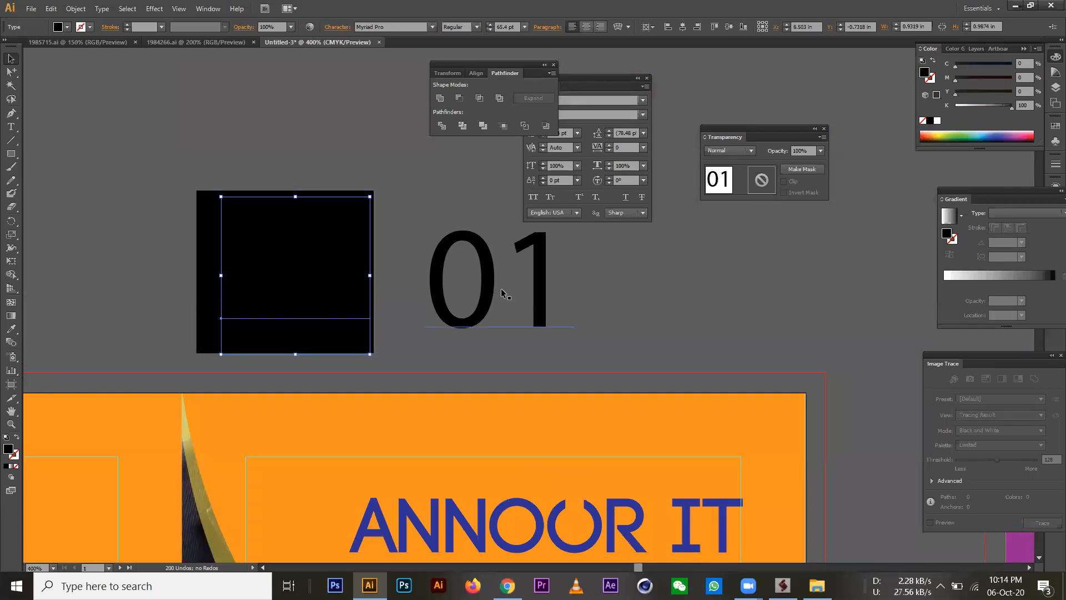
pyautogui.moveTo(588, 262); pyautogui.dragTo(228, 318)
pyautogui.click(1007, 78)
pyautogui.moveTo(999, 109); pyautogui.dragTo(953, 106)
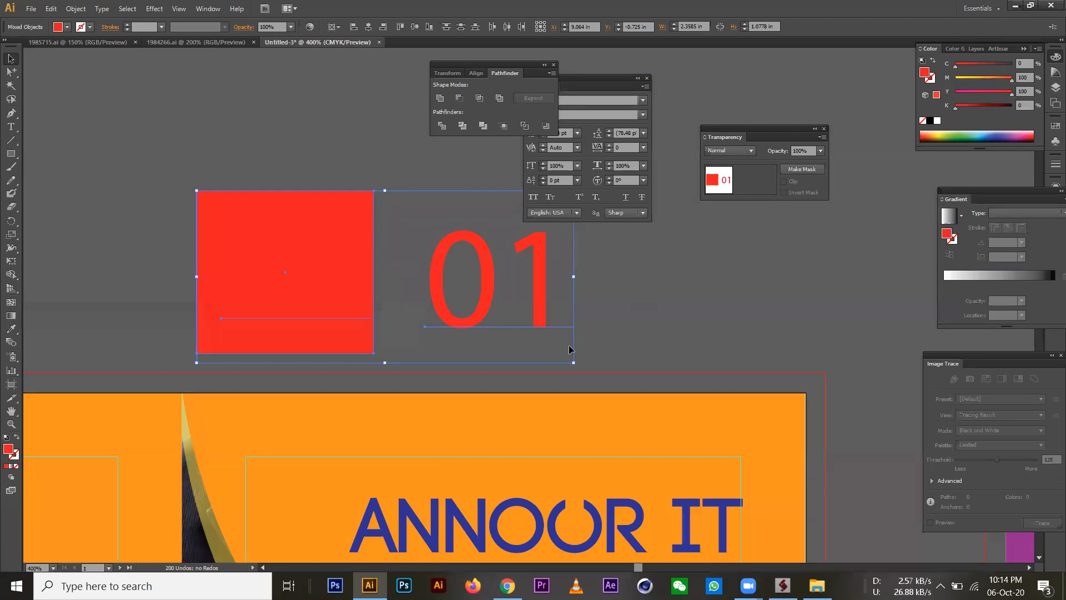
pyautogui.click(665, 312)
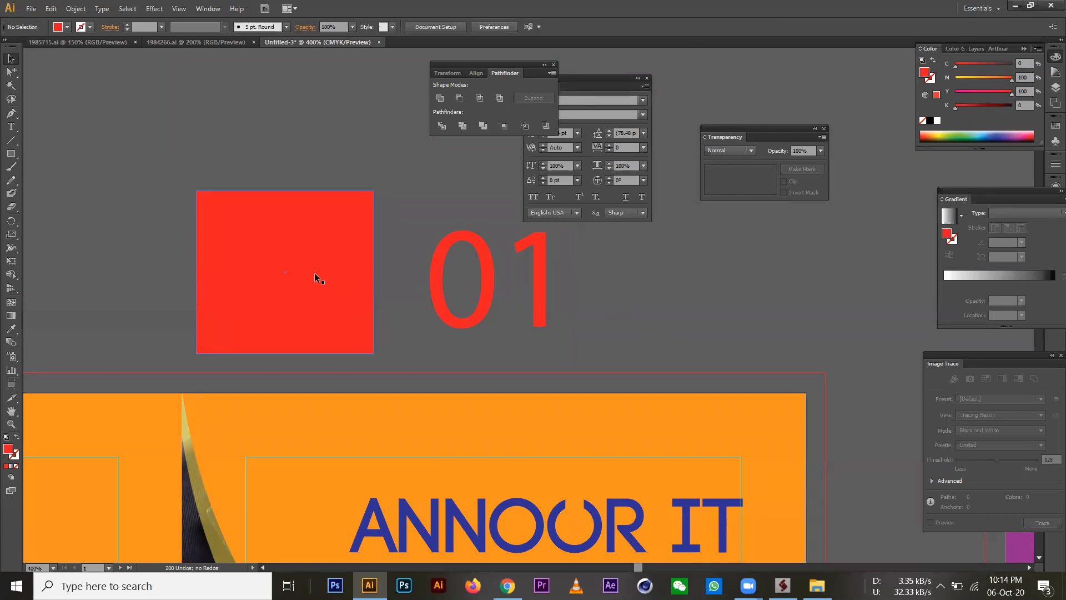
# Test contrast on the red rectangle by recoloring its 01 text green, blue and white, ending with yellow: C 0, M 0, Y 100, K 0.
pyautogui.click(278, 301)
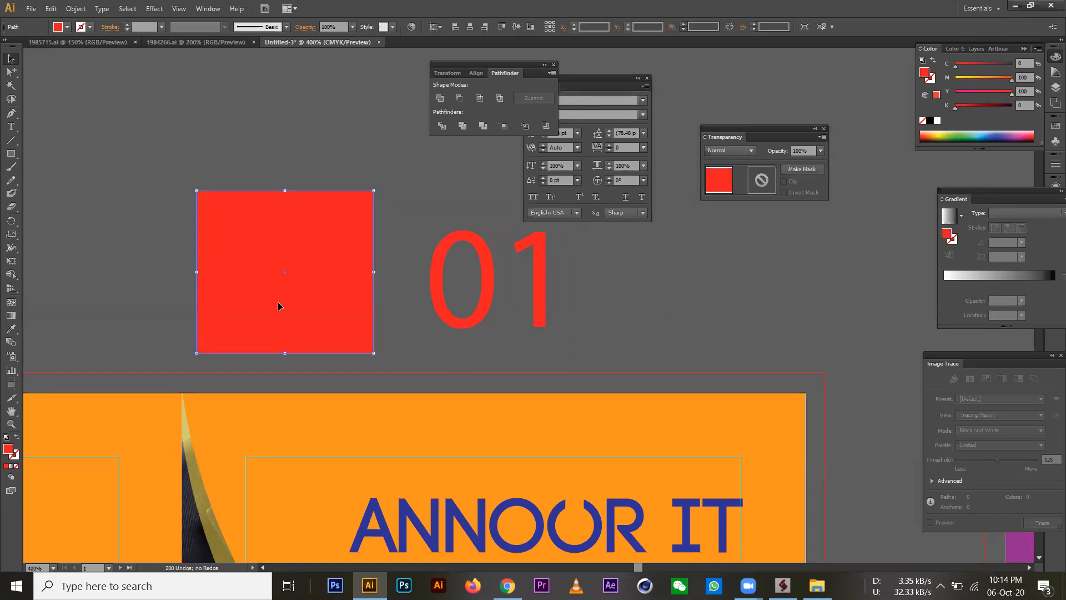
pyautogui.click(329, 239)
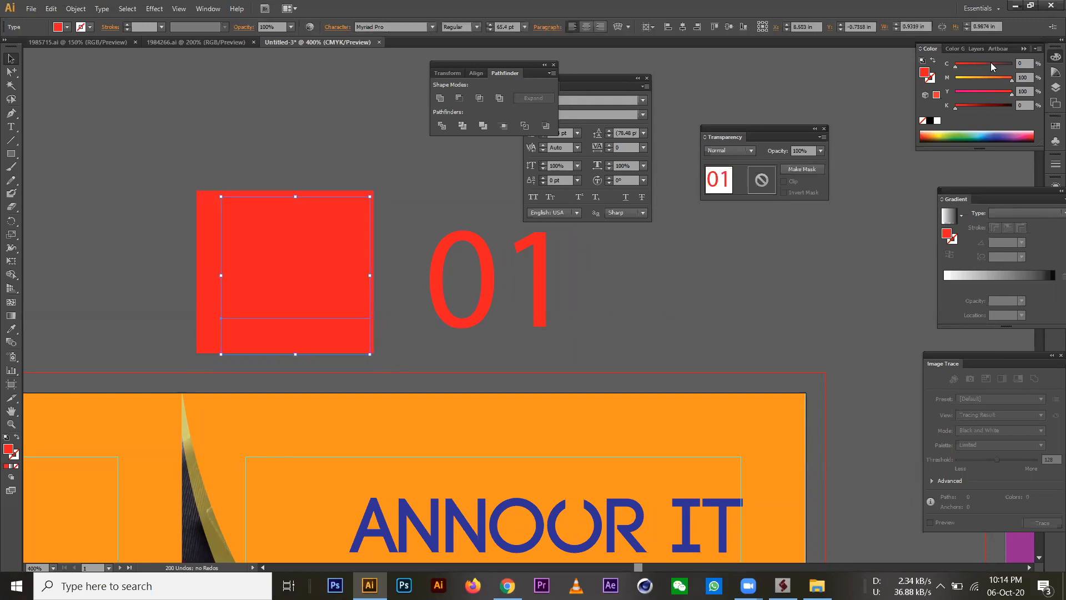
pyautogui.click(1010, 65)
pyautogui.moveTo(1000, 79); pyautogui.dragTo(954, 80)
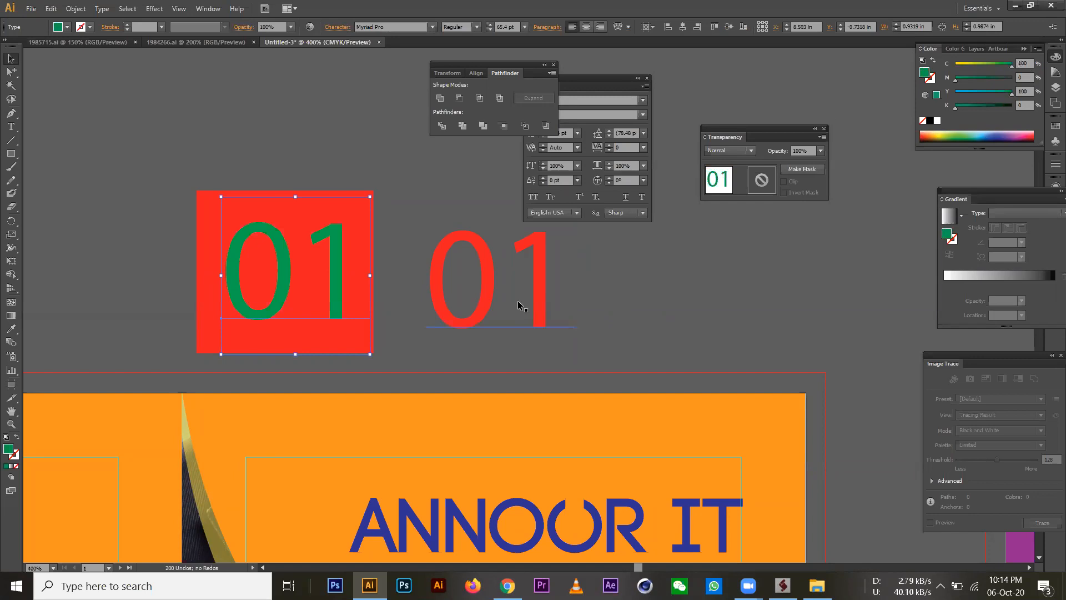
pyautogui.click(944, 91)
pyautogui.click(945, 80)
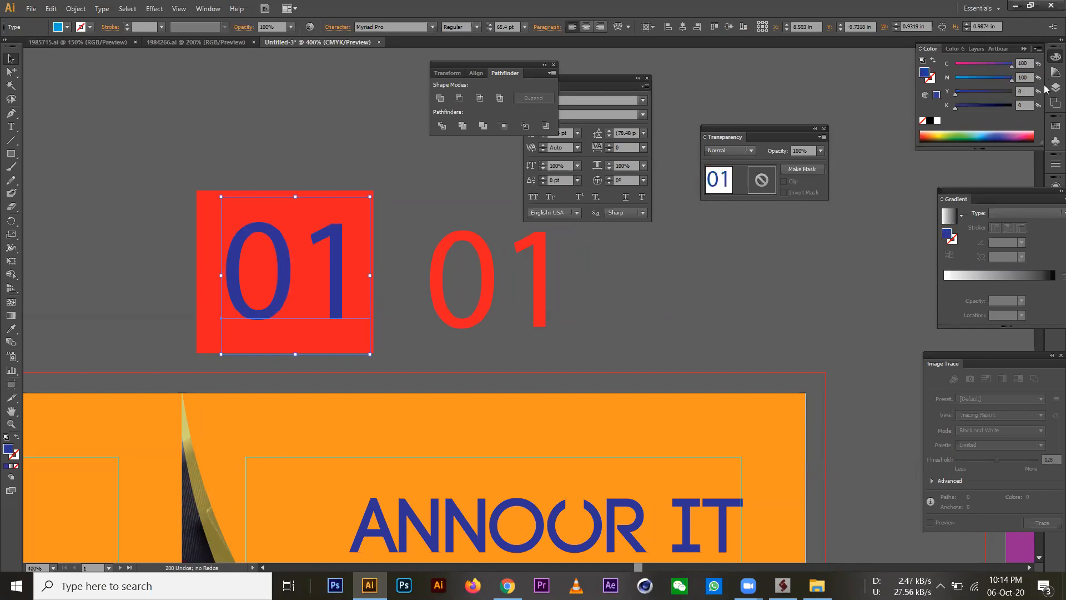
pyautogui.moveTo(977, 67); pyautogui.dragTo(948, 80)
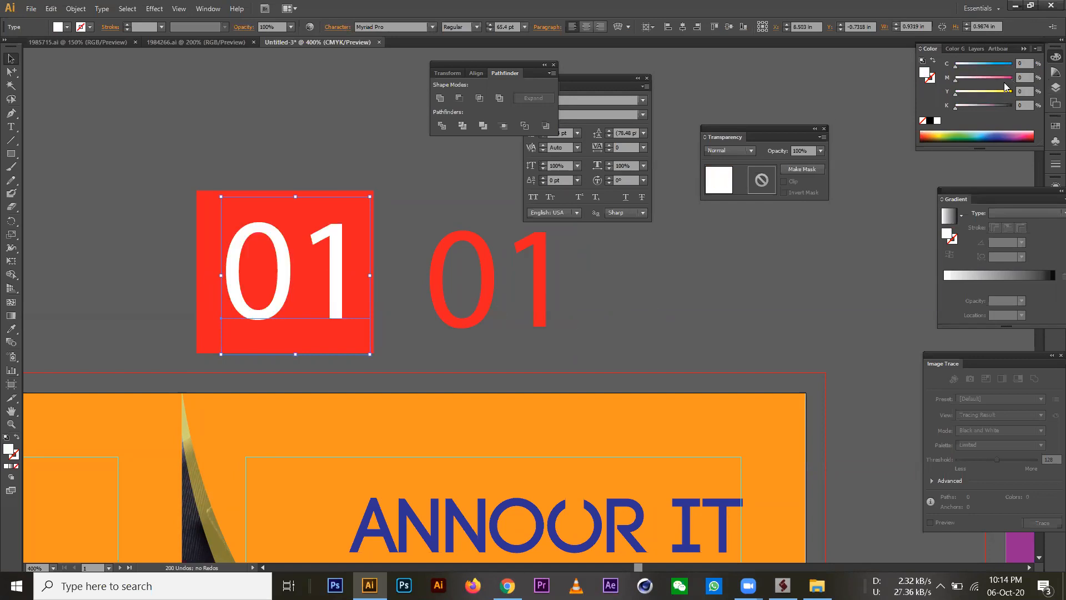
pyautogui.click(1002, 92)
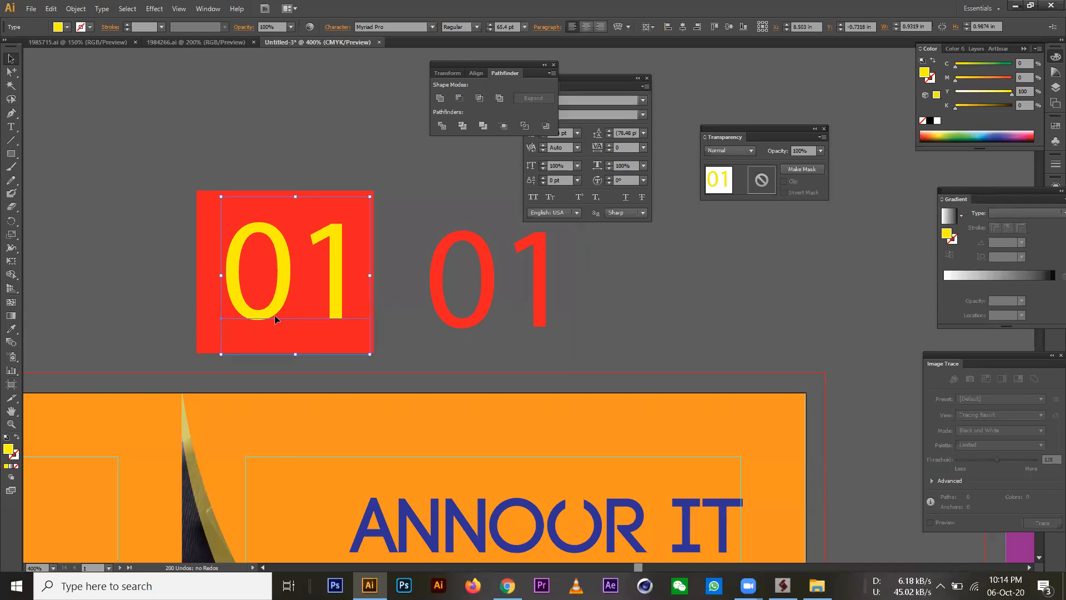
# Recolor the 01 on the red rectangle white and place a white-filled copy of the rectangle behind the red 01.
pyautogui.moveTo(965, 98); pyautogui.dragTo(948, 95)
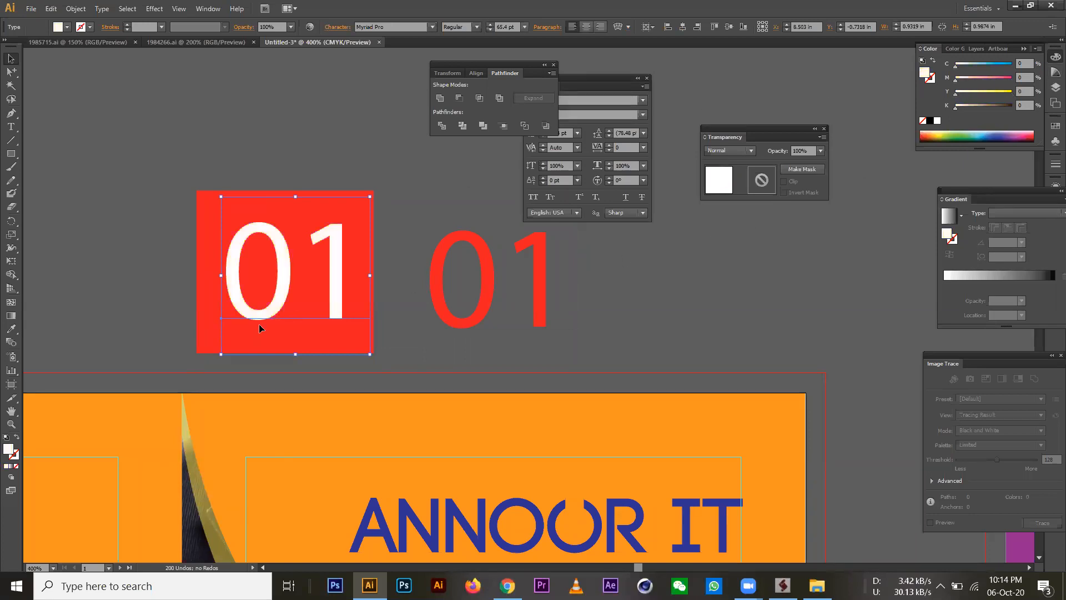
pyautogui.click(264, 172)
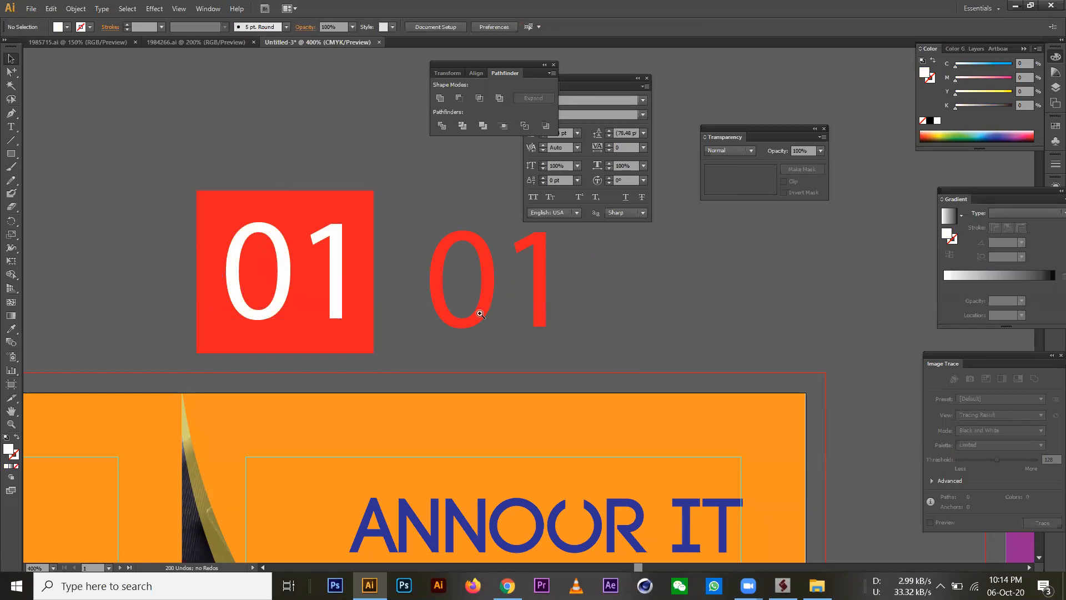
pyautogui.moveTo(459, 305); pyautogui.dragTo(409, 310)
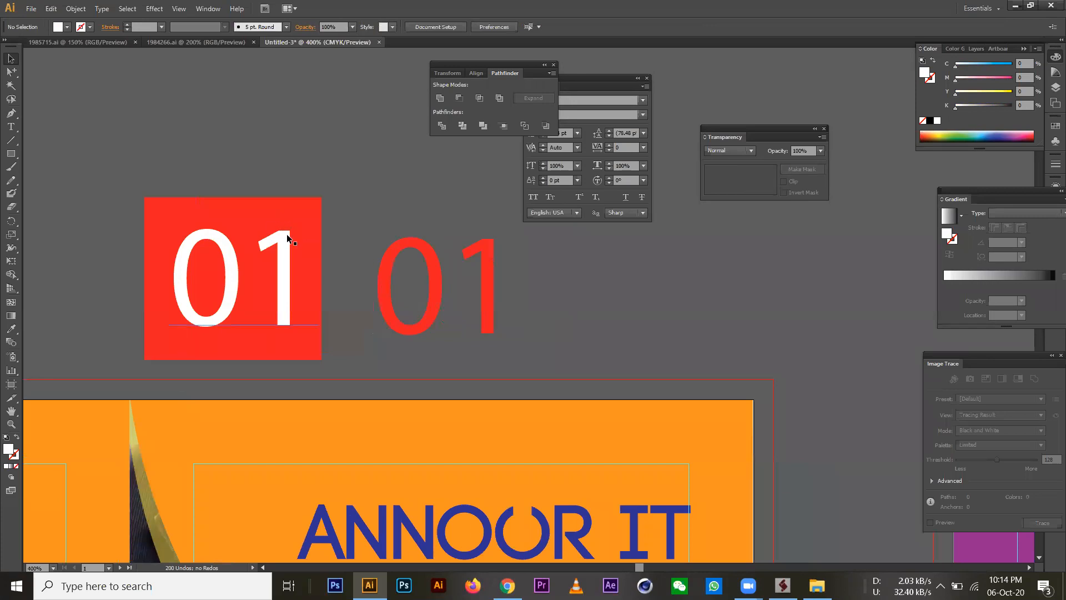
pyautogui.click(269, 204)
pyautogui.moveTo(161, 253); pyautogui.dragTo(353, 253)
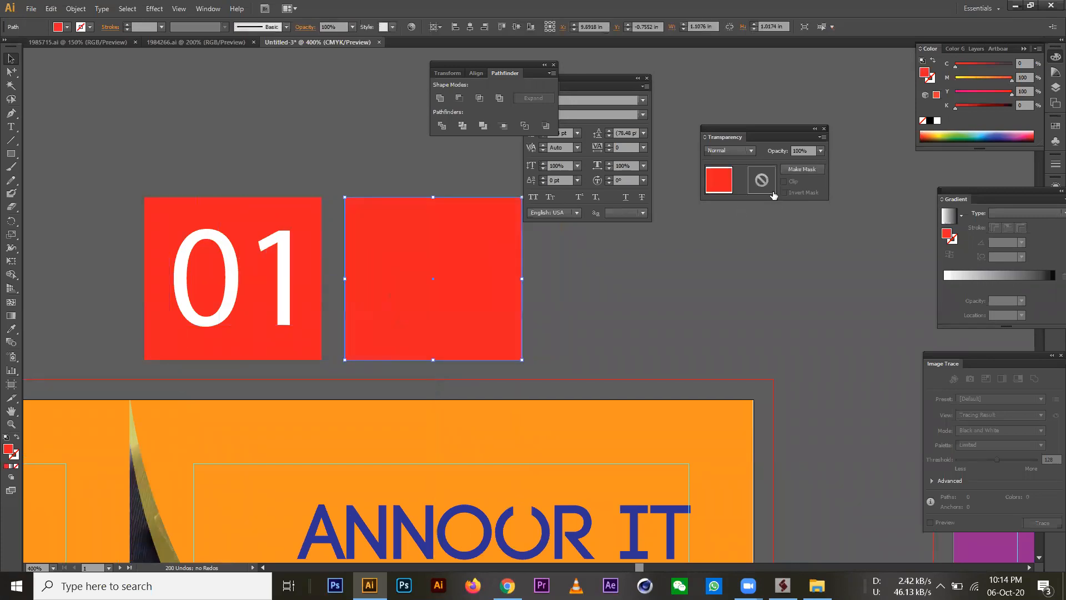
pyautogui.click(936, 121)
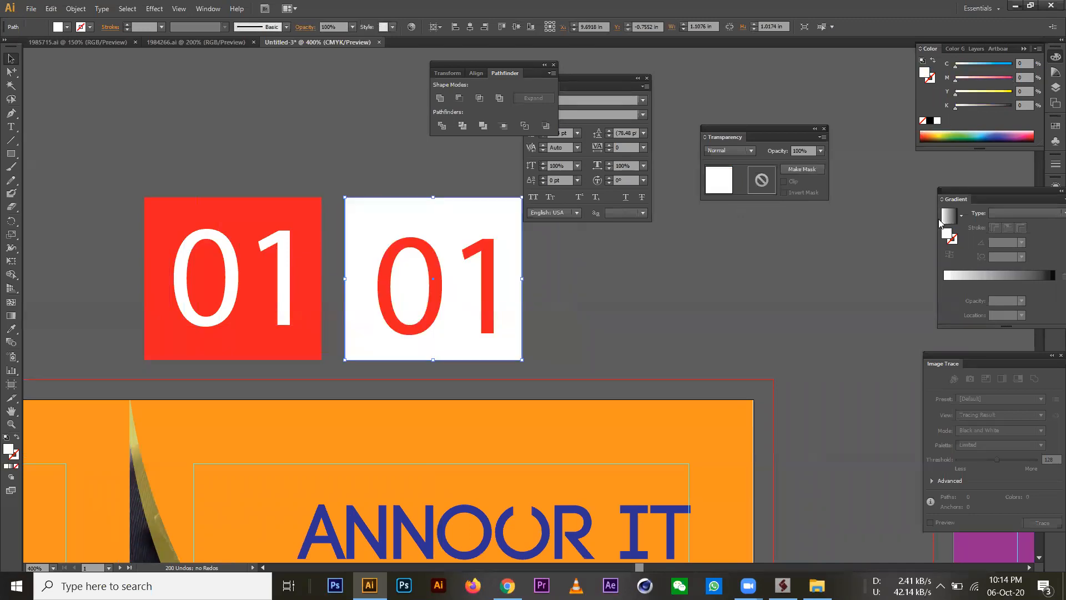
pyautogui.click(658, 319)
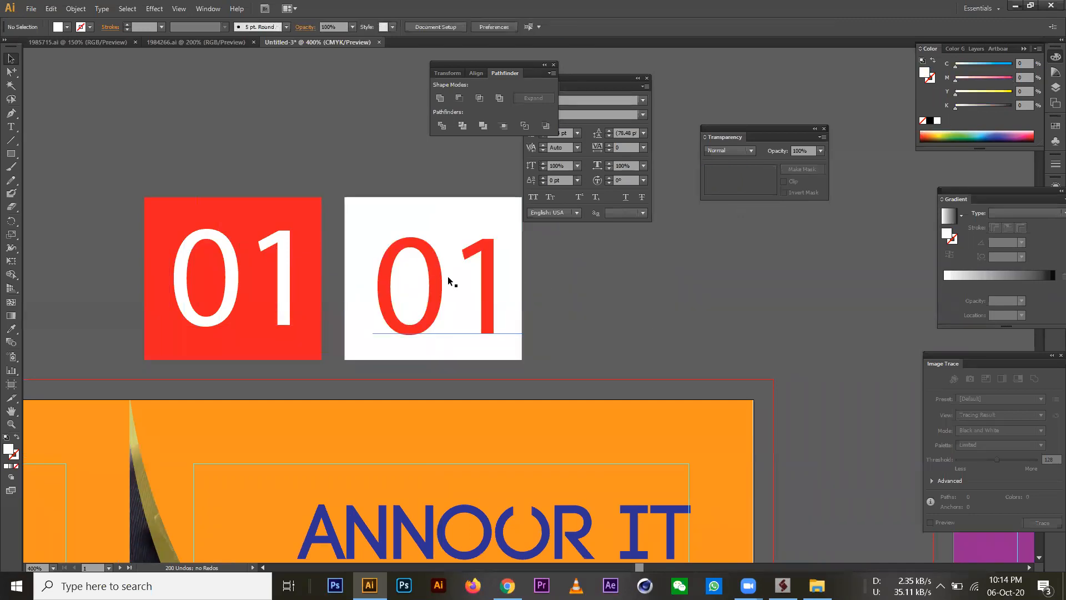
pyautogui.click(460, 241)
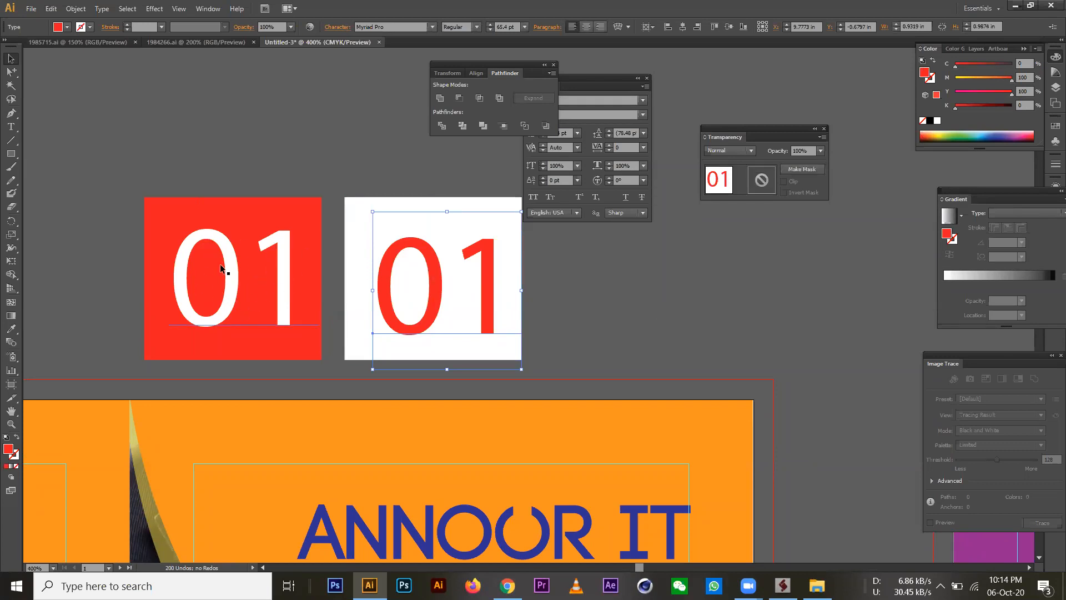
# Directly select the orange bar inside the ANNOOR IT logo's second O and fill it with white.
pyautogui.scroll(-3, 221, 268)
pyautogui.press('a')
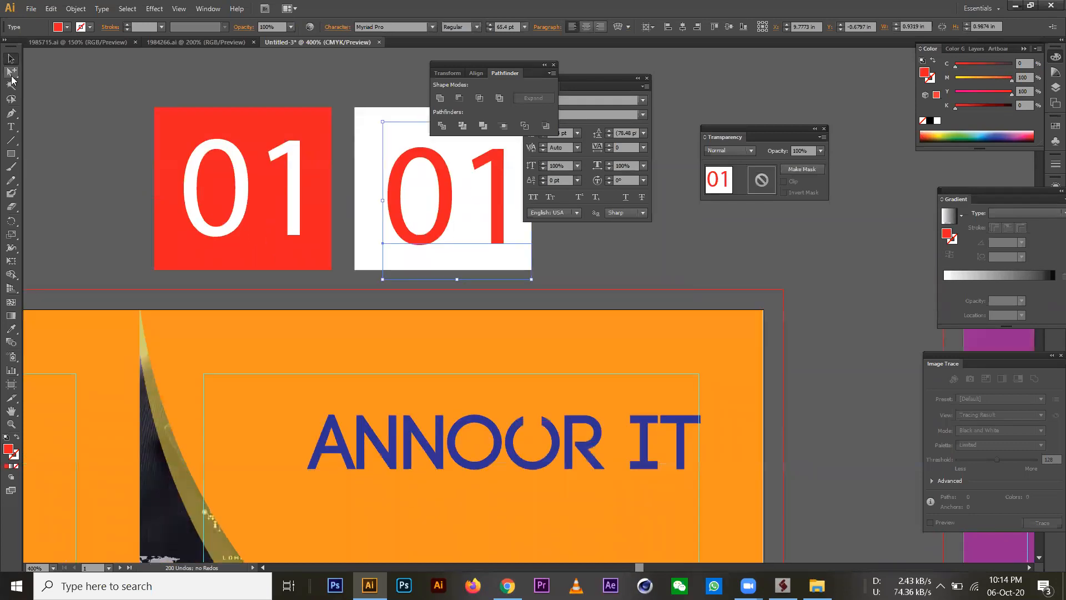
pyautogui.click(537, 415)
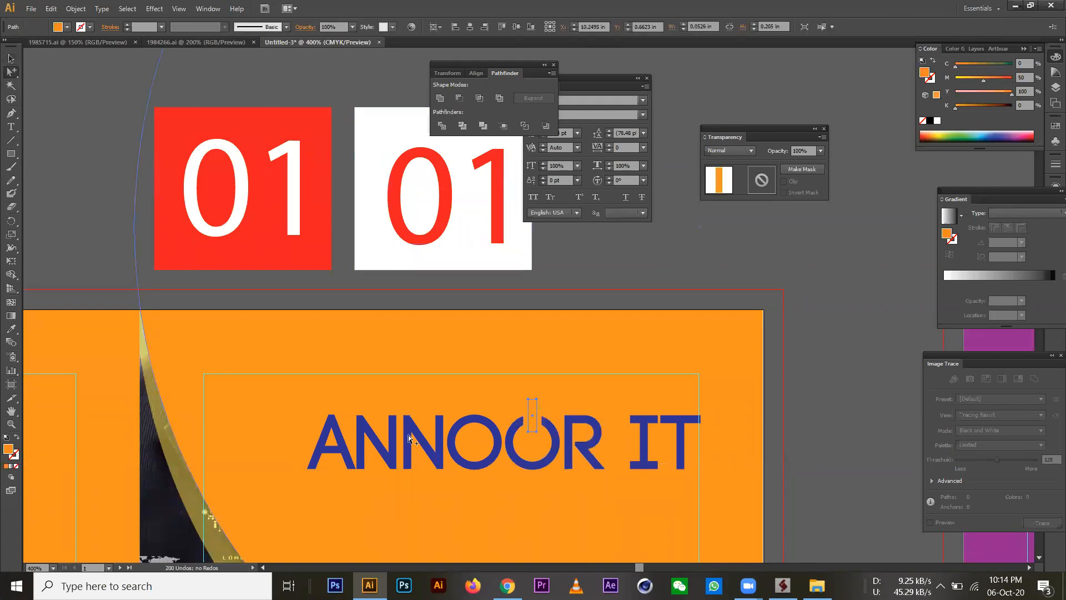
pyautogui.click(11, 328)
pyautogui.click(937, 121)
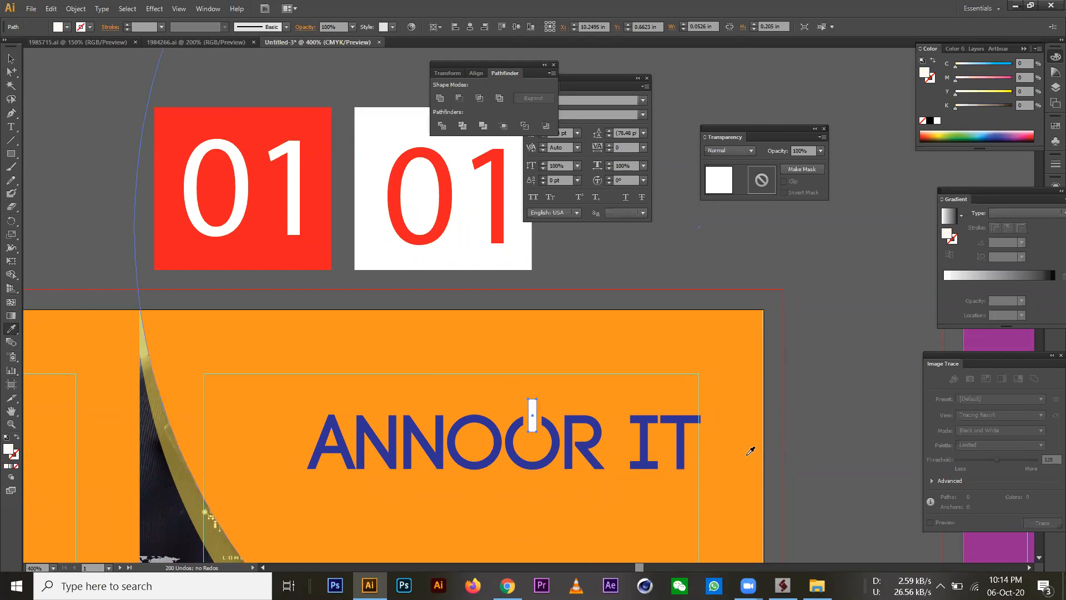
pyautogui.click(11, 59)
pyautogui.click(108, 284)
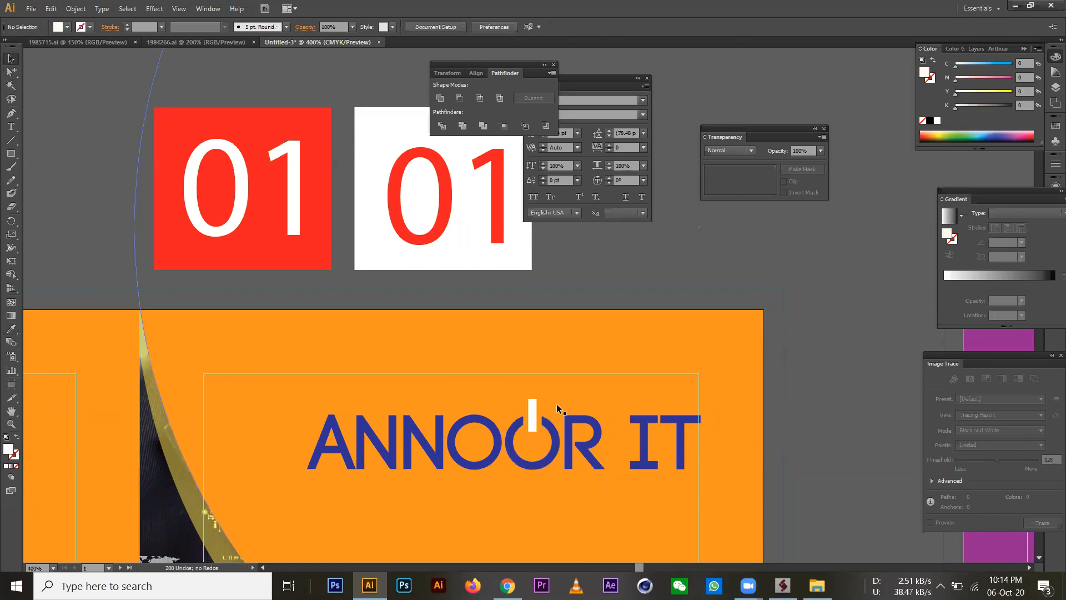
# Copy the ANNOOR IT logo from panel 01's orange area onto the purple curve at the panel's lower end.
pyautogui.scroll(-1, 575, 426)
pyautogui.scroll(-2, 577, 426)
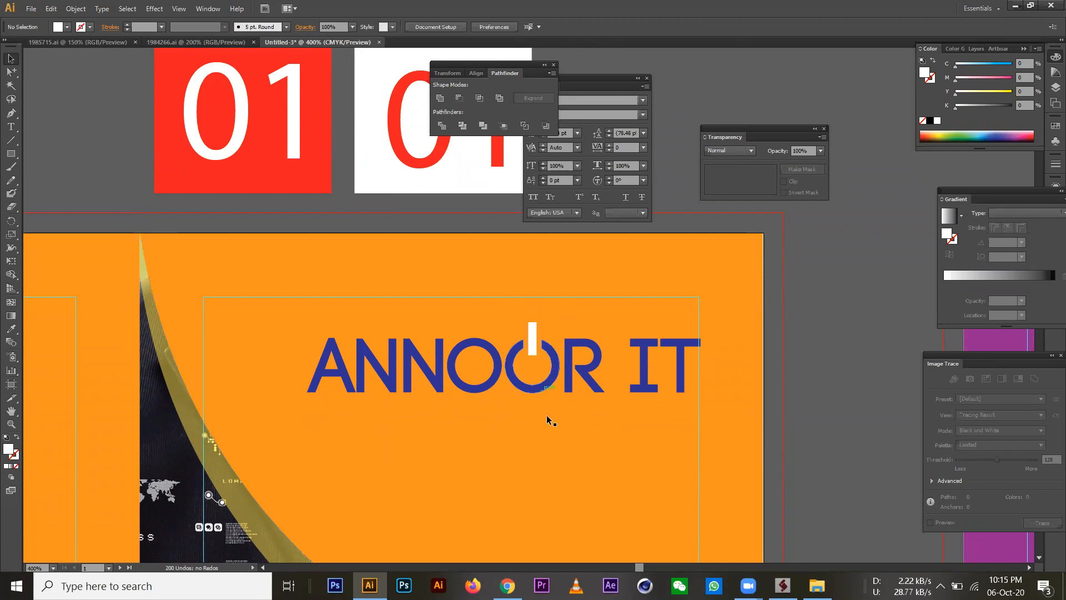
pyautogui.keyDown('ctrl'); pyautogui.keyDown('alt'); pyautogui.click(505, 413); pyautogui.keyUp('alt'); pyautogui.keyUp('ctrl')
pyautogui.keyDown('ctrl'); pyautogui.keyDown('alt'); pyautogui.click(504, 412); pyautogui.keyUp('alt'); pyautogui.keyUp('ctrl')
pyautogui.keyDown('ctrl'); pyautogui.keyDown('alt'); pyautogui.click(502, 412); pyautogui.keyUp('alt'); pyautogui.keyUp('ctrl')
pyautogui.keyDown('ctrl'); pyautogui.keyDown('alt'); pyautogui.click(510, 340); pyautogui.keyUp('alt'); pyautogui.keyUp('ctrl')
pyautogui.moveTo(601, 227); pyautogui.dragTo(479, 241)
pyautogui.click(455, 199)
pyautogui.moveTo(454, 199); pyautogui.dragTo(429, 465)
pyautogui.click(537, 455)
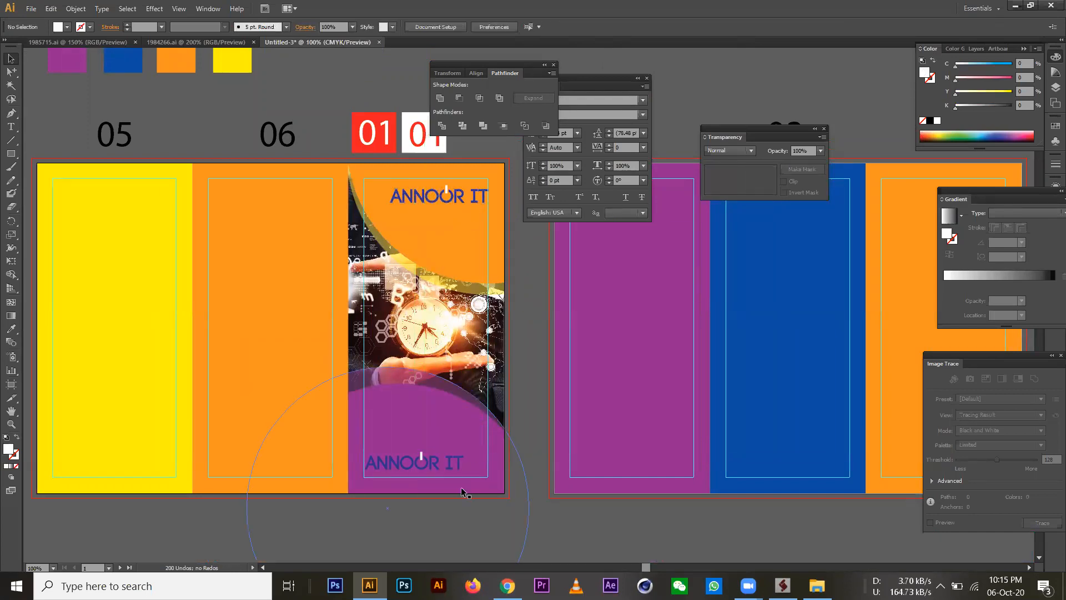
# Fill the entire ANNOOR IT logo copy on the purple curve with white.
pyautogui.click(395, 468)
pyautogui.press('a')
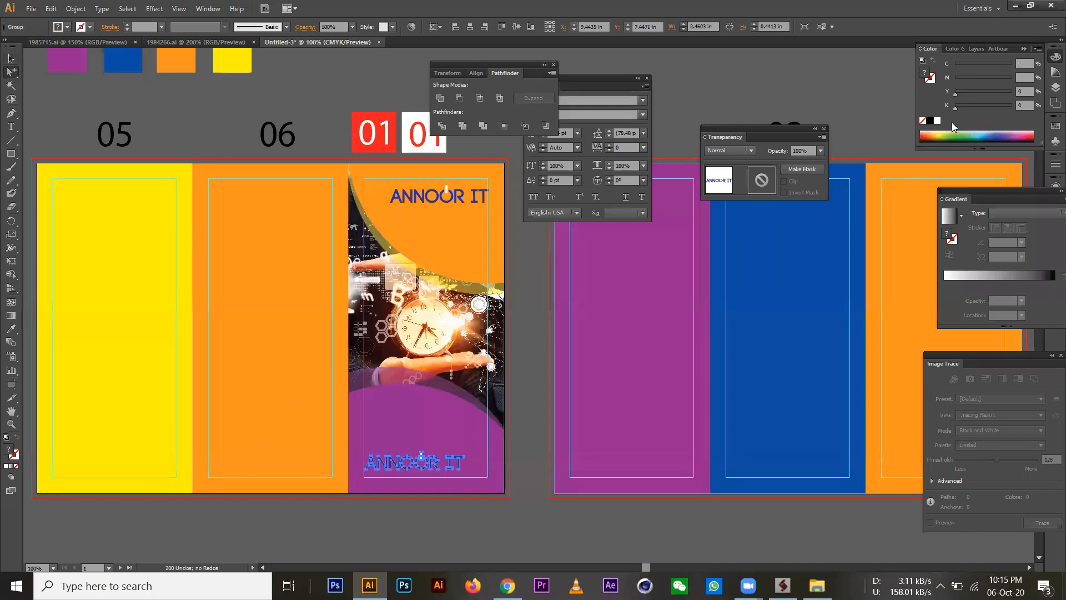
pyautogui.click(937, 121)
pyautogui.click(545, 488)
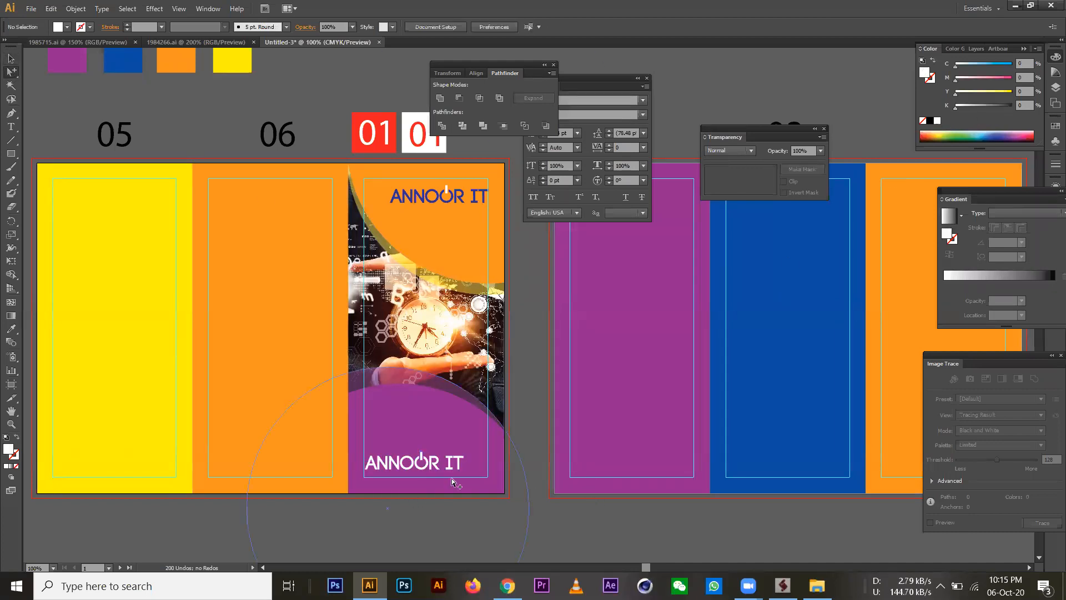
# Recolor the power bar in the white logo's second O with the panel's orange (C 0, M 50, Y 100, K 0) using the Eyedropper.
pyautogui.click(422, 455)
pyautogui.click(11, 329)
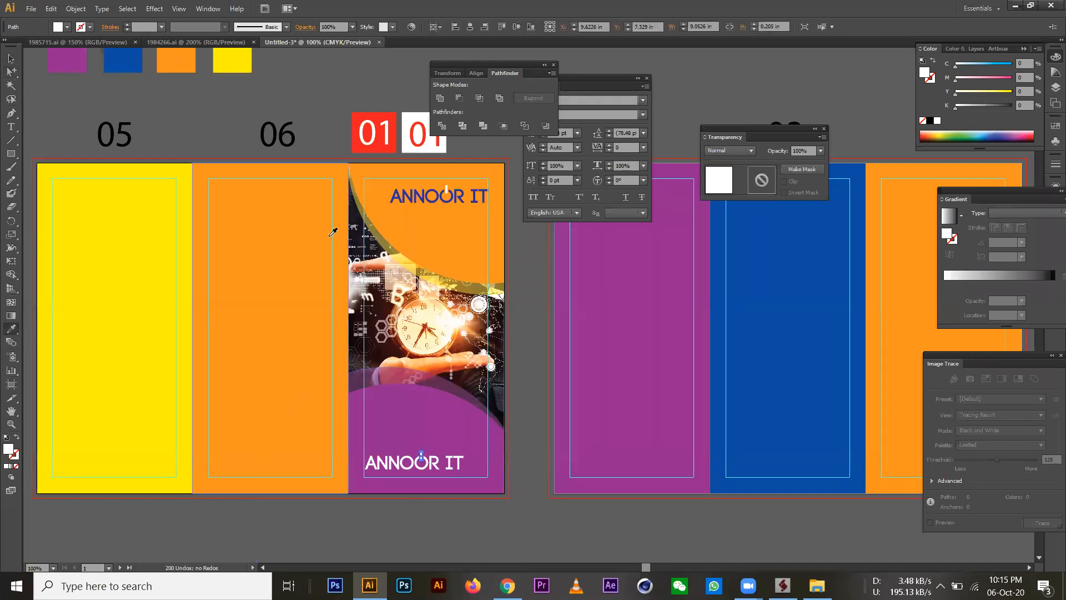
pyautogui.click(433, 222)
pyautogui.click(12, 59)
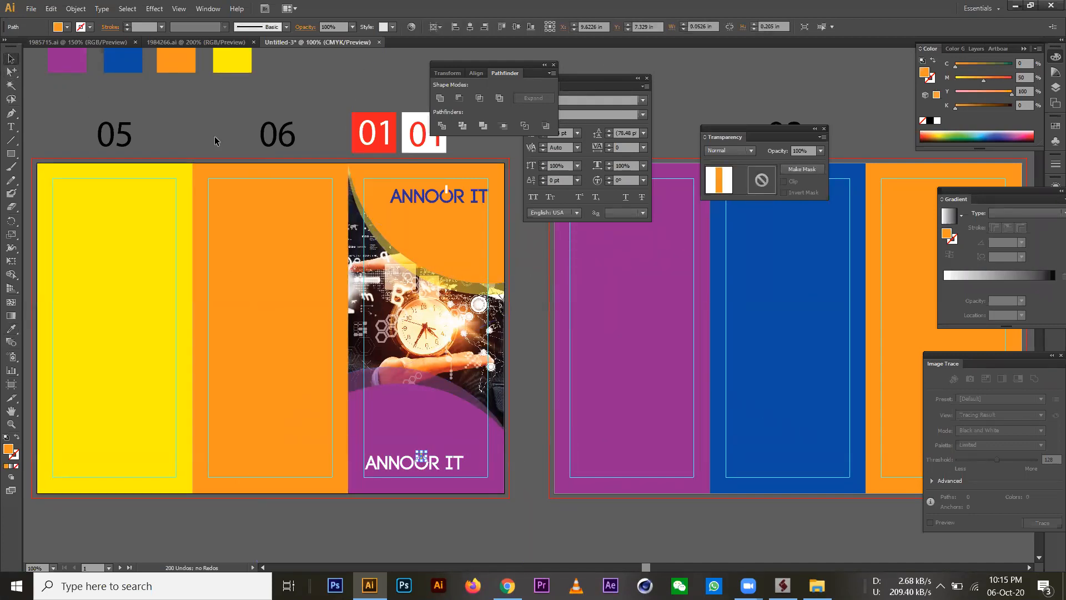
pyautogui.click(215, 141)
pyautogui.keyDown('ctrl'); pyautogui.click(422, 404); pyautogui.keyUp('ctrl')
pyautogui.keyDown('ctrl'); pyautogui.click(486, 336); pyautogui.keyUp('ctrl')
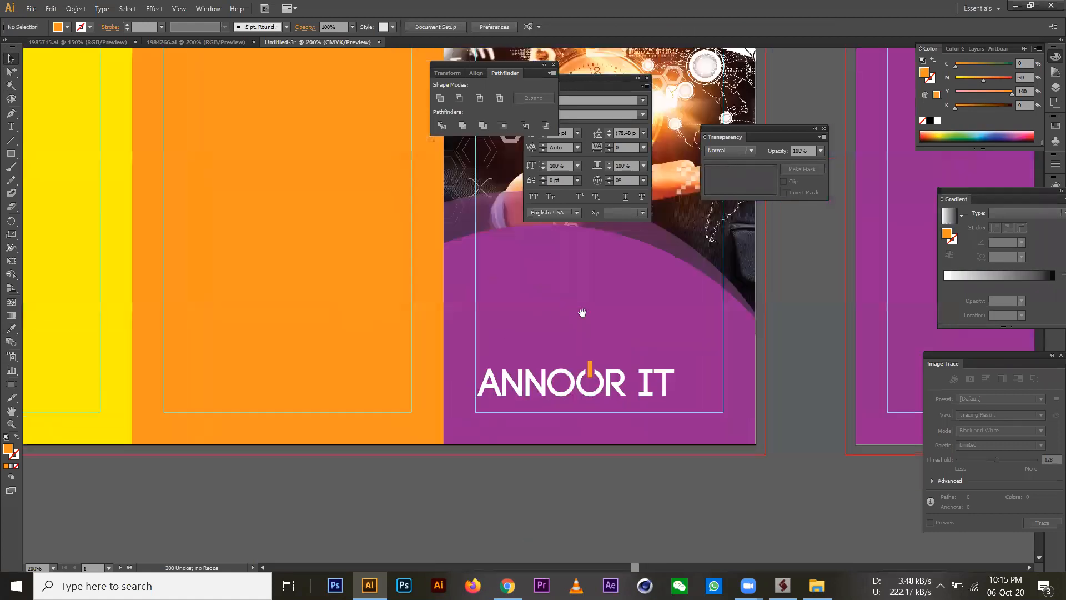
pyautogui.keyDown('ctrl'); pyautogui.click(581, 312); pyautogui.keyUp('ctrl')
pyautogui.moveTo(630, 357); pyautogui.dragTo(543, 359)
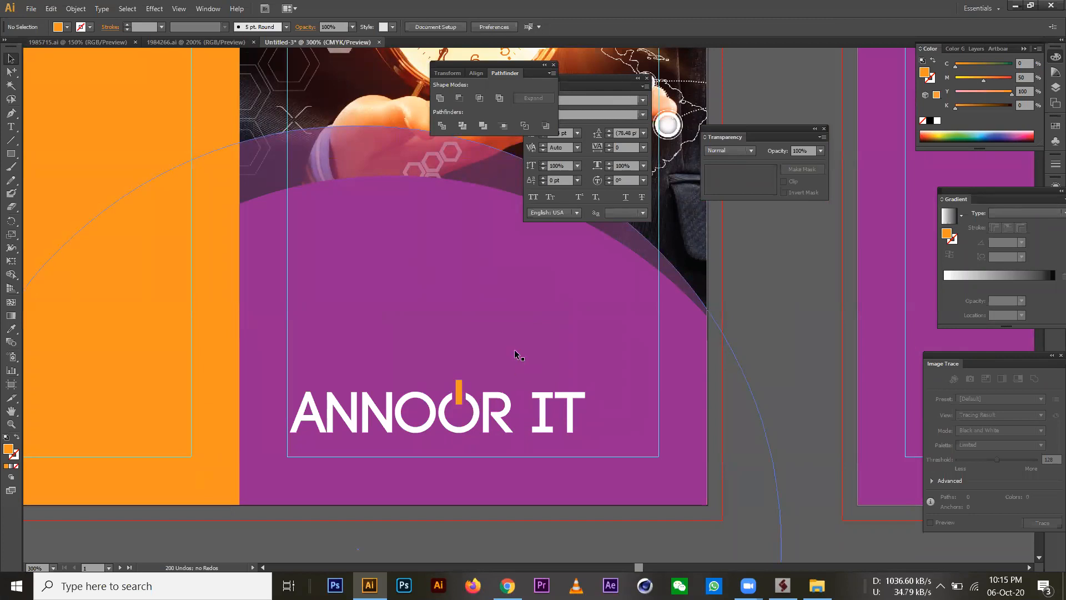
# Move the white logo onto panel 01's lower margin guide and scale it down to about 2.27 by 0.41 in.
pyautogui.keyDown('ctrl'); pyautogui.keyDown('alt'); pyautogui.click(426, 270); pyautogui.keyUp('alt'); pyautogui.keyUp('ctrl')
pyautogui.moveTo(442, 385); pyautogui.dragTo(312, 406)
pyautogui.moveTo(416, 435); pyautogui.dragTo(421, 448)
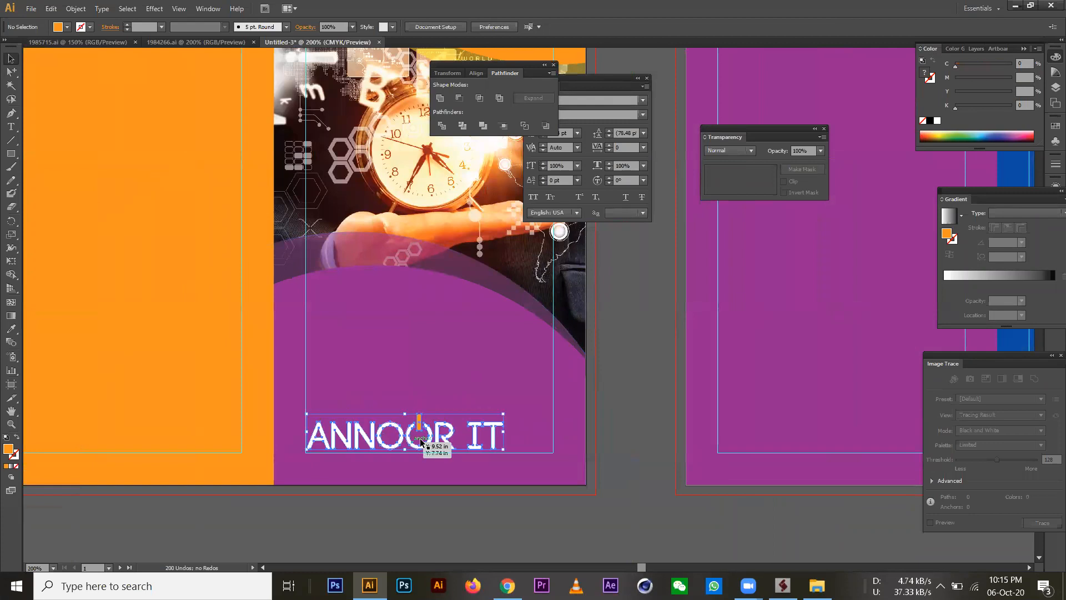
pyautogui.click(637, 428)
pyautogui.click(502, 428)
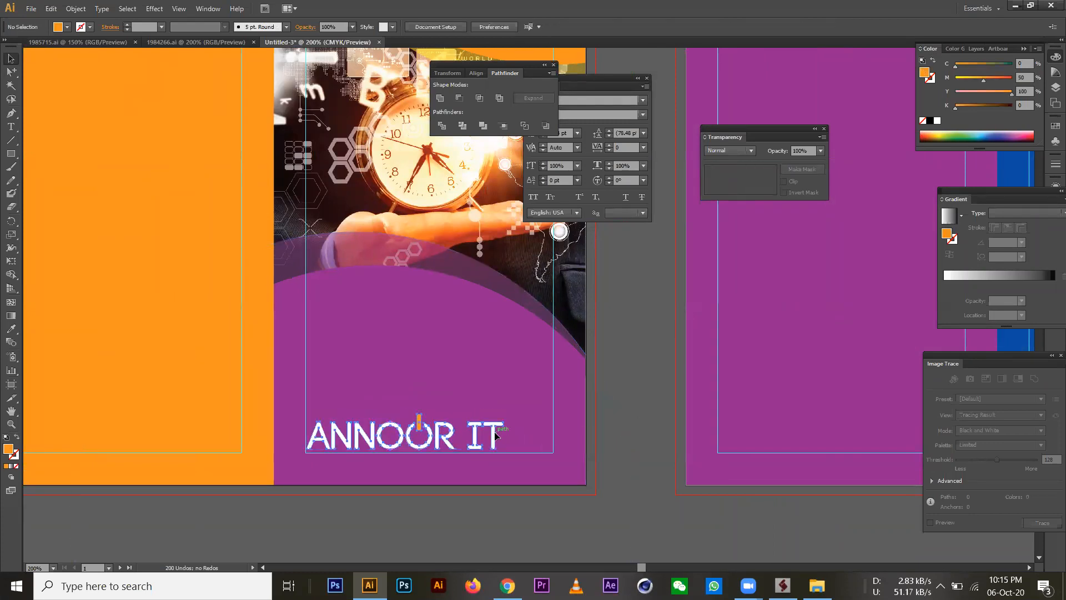
pyautogui.moveTo(502, 432)
pyautogui.mouseDown()
pyautogui.moveTo(528, 433)
pyautogui.moveTo(488, 432)
pyautogui.mouseUp()
pyautogui.click(636, 395)
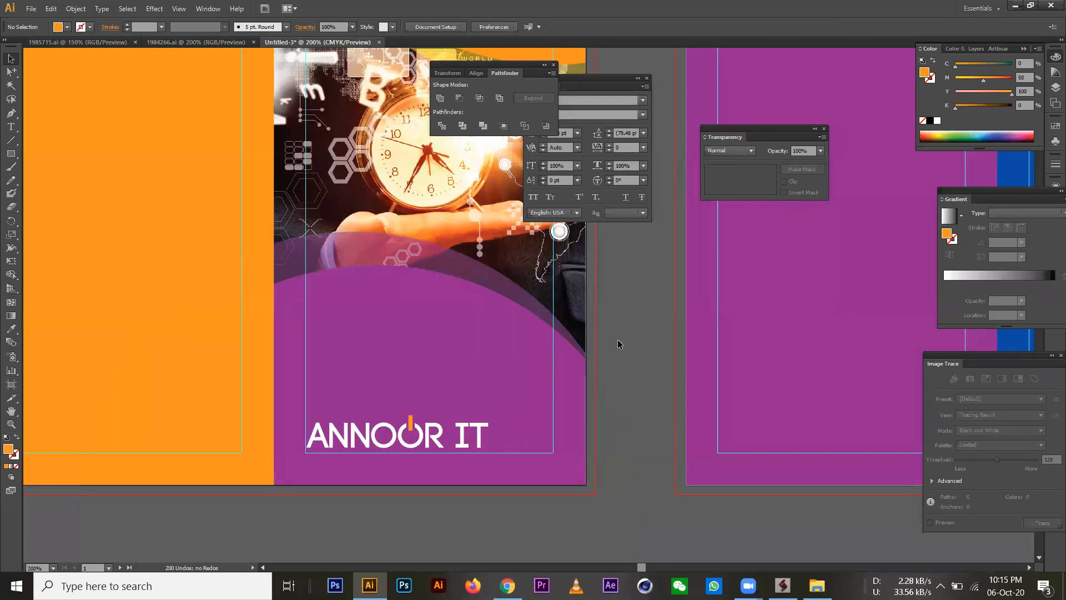
# Close the Pathfinder panel and move the Character and Transparency panels away from the 01 panel artwork.
pyautogui.click(553, 65)
pyautogui.moveTo(589, 84); pyautogui.dragTo(840, 231)
pyautogui.moveTo(779, 134); pyautogui.dragTo(853, 135)
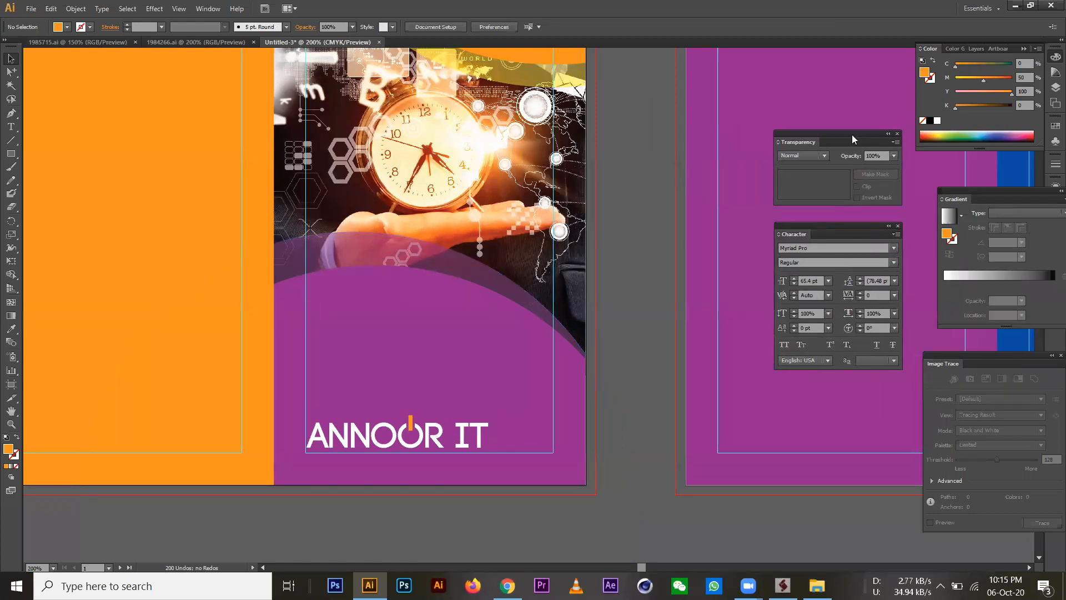
# Delete the blue ANNOOR IT logo from the orange curve at the head of panel 01.
pyautogui.scroll(-1, 436, 155)
pyautogui.moveTo(436, 155); pyautogui.dragTo(638, 314)
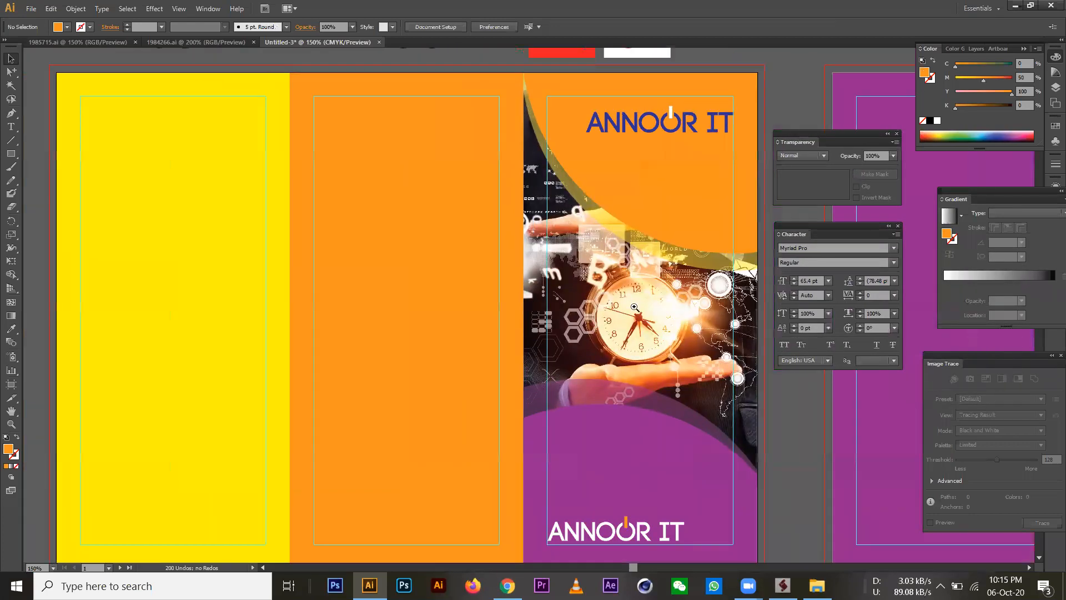
pyautogui.scroll(-1, 502, 428)
pyautogui.moveTo(566, 414); pyautogui.dragTo(627, 421)
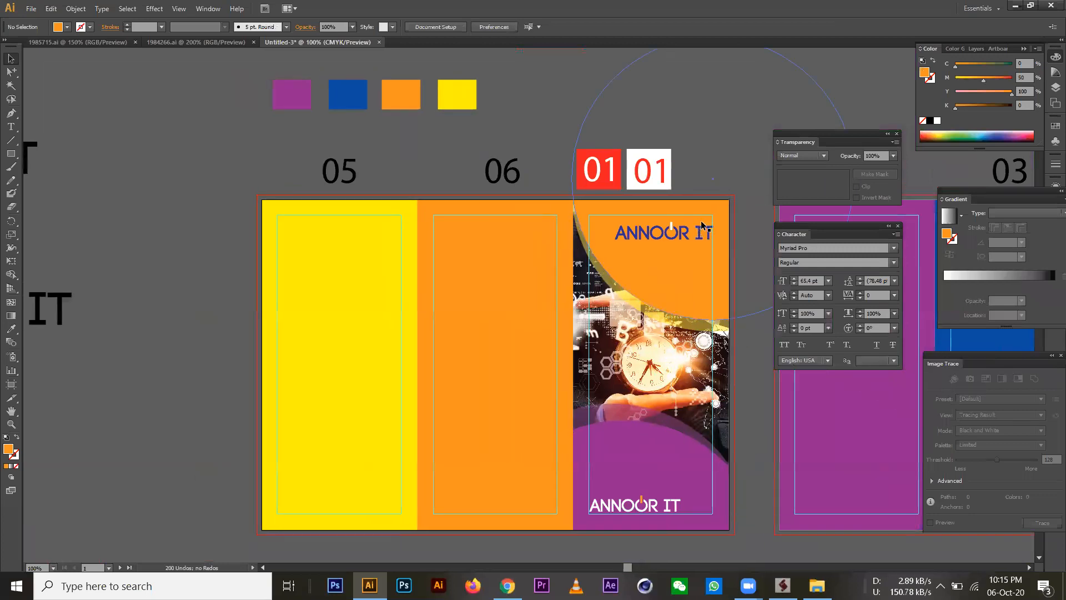
pyautogui.click(703, 233)
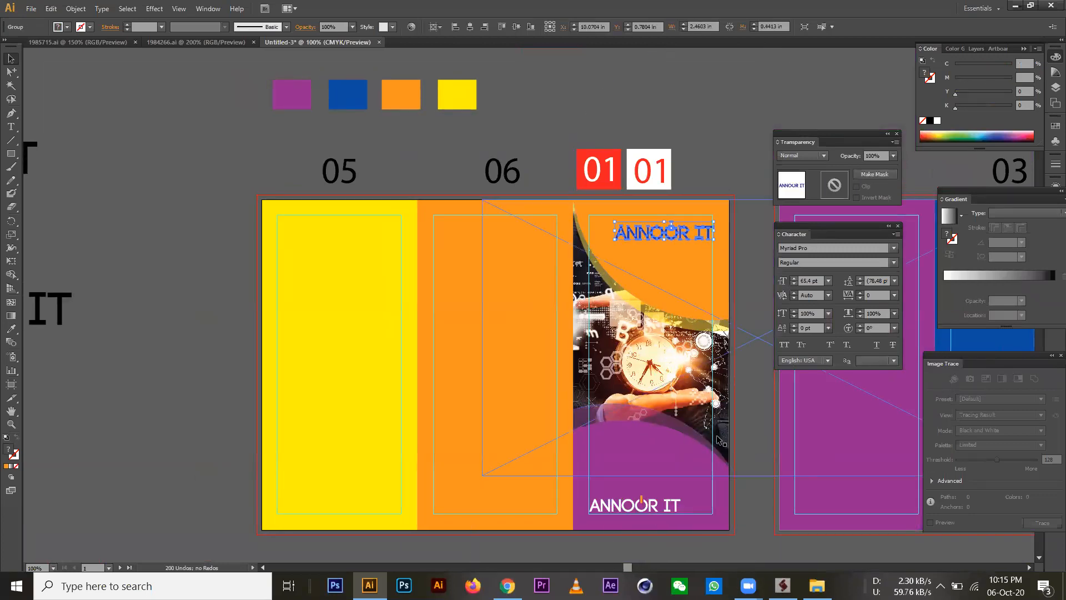
pyautogui.scroll(-1, 696, 476)
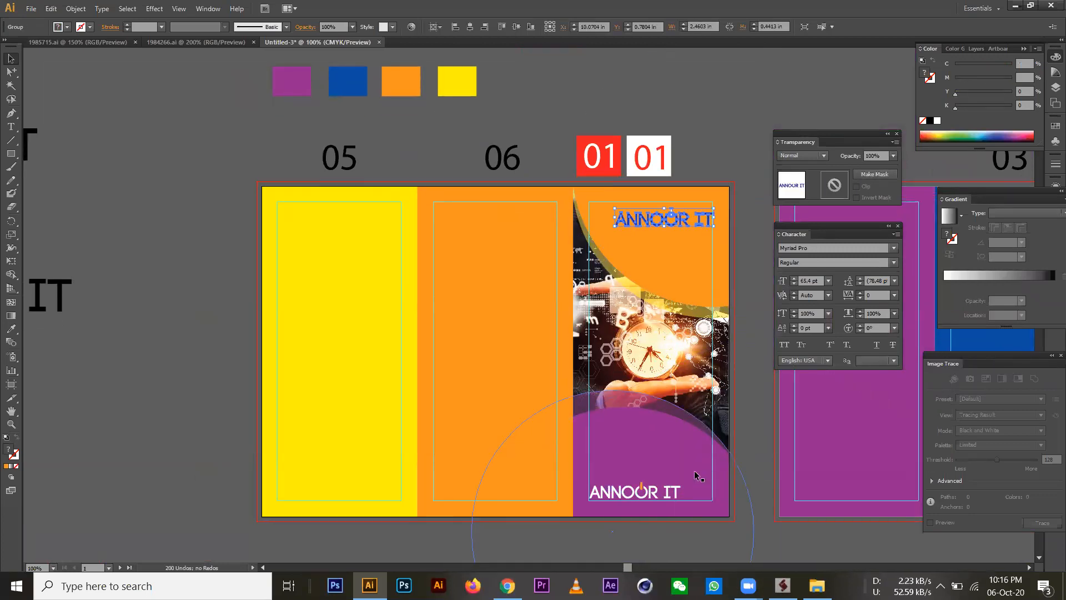
pyautogui.hscroll(3, 710, 457)
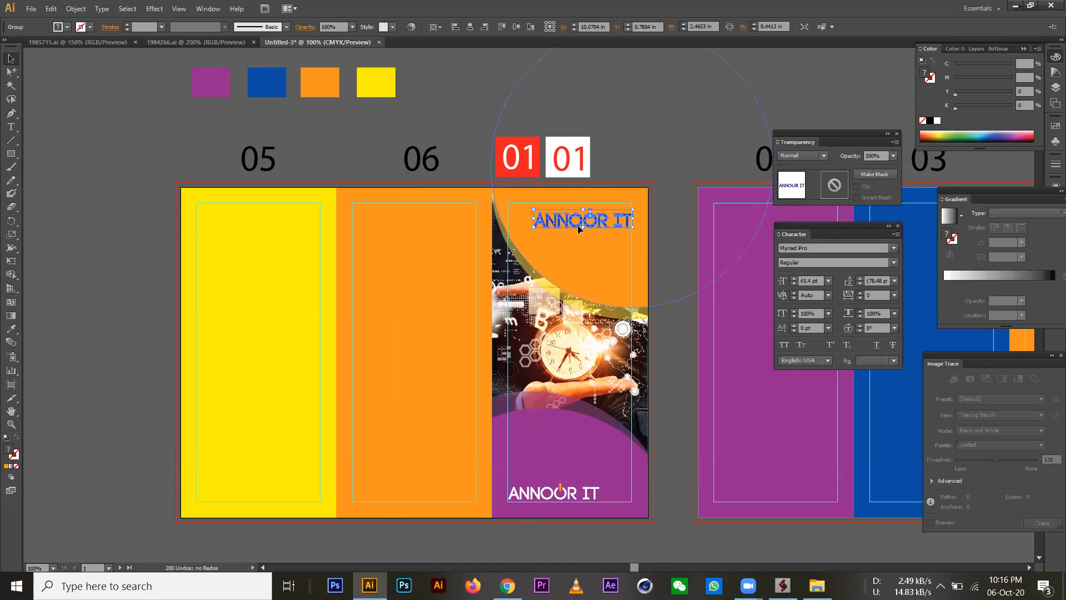
pyautogui.press('Delete')
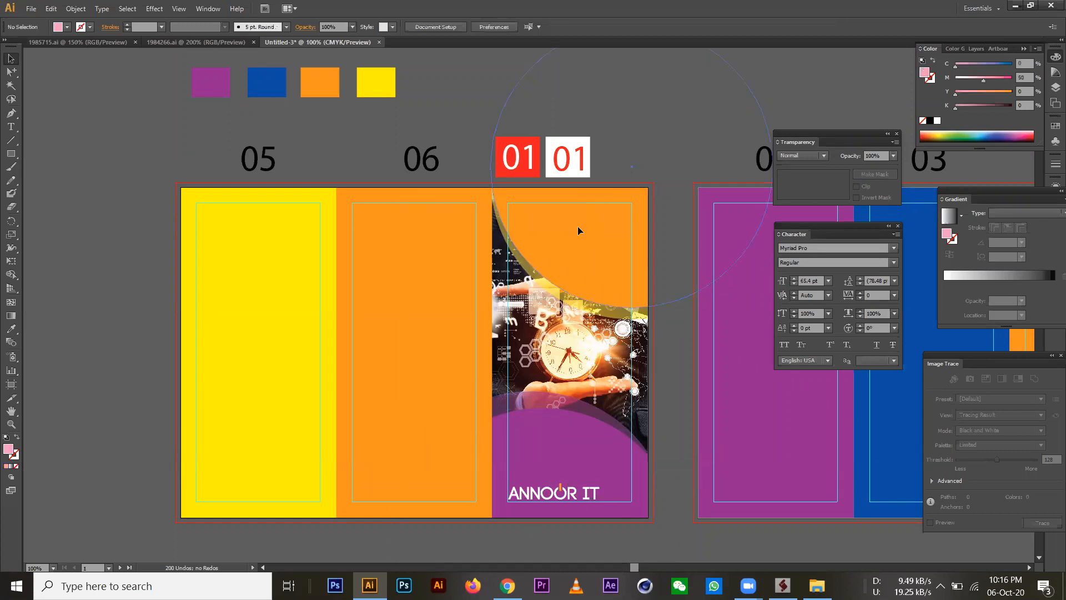
# Try the white ANNOOR IT logo on panel 01's orange curve and undo the move.
pyautogui.moveTo(577, 504); pyautogui.dragTo(623, 230)
pyautogui.hotkey('ctrl', 'z')
# Hide the floating panels to clear the view of the brochure and deselect the logo.
pyautogui.moveTo(681, 439); pyautogui.dragTo(876, 442)
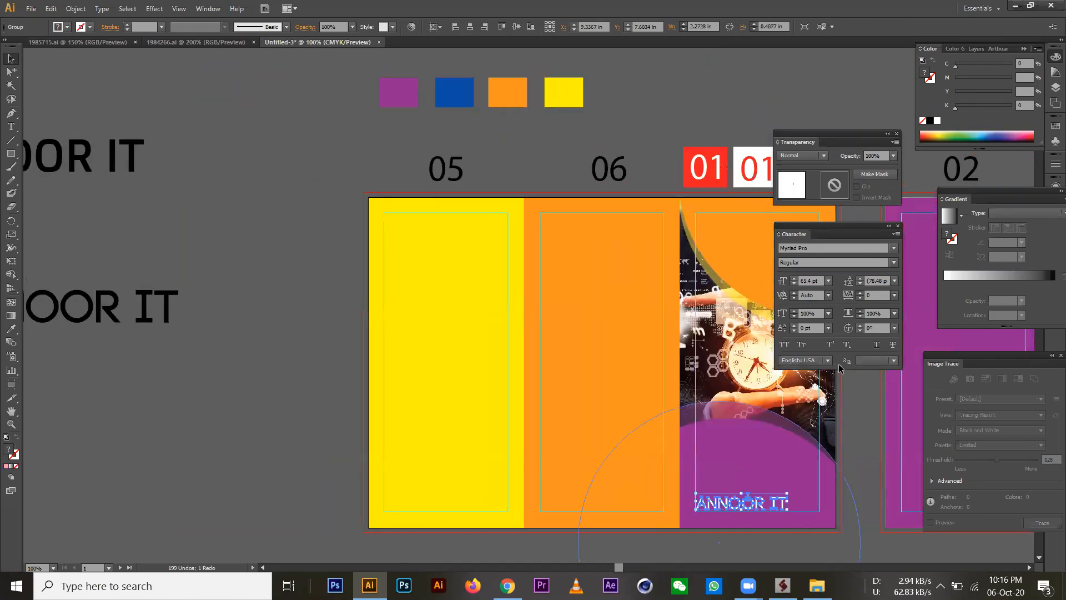
pyautogui.hotkey('shift', 'Tab')
pyautogui.click(864, 375)
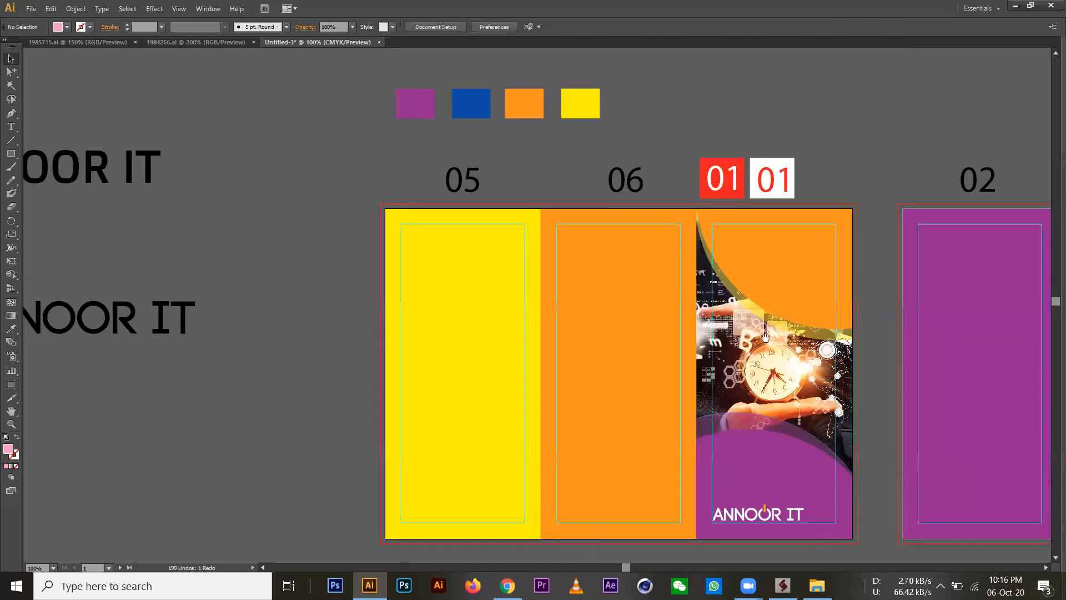
# Copy the black Doppio One AN-NOOR IT text onto panel 01's orange area and reduce its font size to 36.85 pt.
pyautogui.moveTo(771, 508); pyautogui.dragTo(631, 479)
pyautogui.moveTo(388, 203); pyautogui.dragTo(542, 203)
pyautogui.moveTo(90, 132); pyautogui.dragTo(775, 221)
pyautogui.hotkey('ctrl', 'shift', ',')
pyautogui.hotkey('ctrl', 'shift', ',')
pyautogui.hotkey('ctrl', 'shift', ',')
pyautogui.hotkey('ctrl', 'shift', ',')
pyautogui.hotkey('ctrl', 'shift', ',')
pyautogui.hotkey('ctrl', 'shift', ',')
pyautogui.hotkey('ctrl', 'shift', ',')
pyautogui.hotkey('ctrl', 'shift', ',')
pyautogui.hotkey('ctrl', 'shift', ',')
pyautogui.hotkey('ctrl', 'shift', ',')
pyautogui.hotkey('ctrl', 'shift', ',')
pyautogui.hotkey('ctrl', 'shift', ',')
pyautogui.hotkey('ctrl', 'shift', ',')
pyautogui.hotkey('ctrl', 'shift', ',')
pyautogui.hotkey('ctrl', 'shift', ',')
pyautogui.hotkey('ctrl', 'shift', ',')
pyautogui.hotkey('ctrl', 'shift', ',')
pyautogui.hotkey('ctrl', 'shift', ',')
pyautogui.hotkey('ctrl', 'shift', ',')
pyautogui.hotkey('ctrl', 'shift', ',')
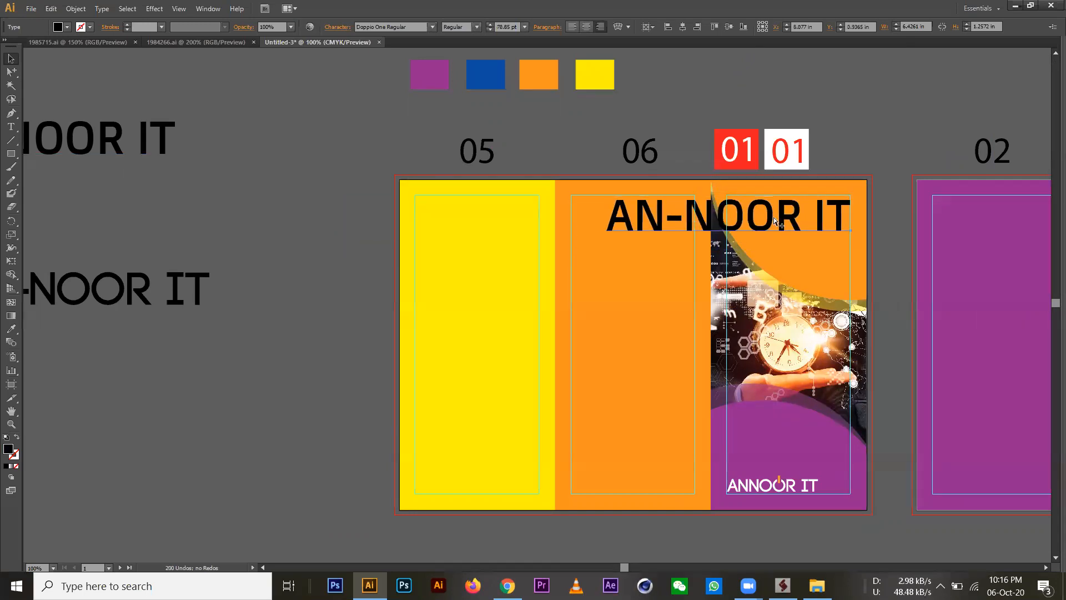
pyautogui.hotkey('ctrl', 'shift', ',')
pyautogui.hotkey('ctrl', 'shift', ',')
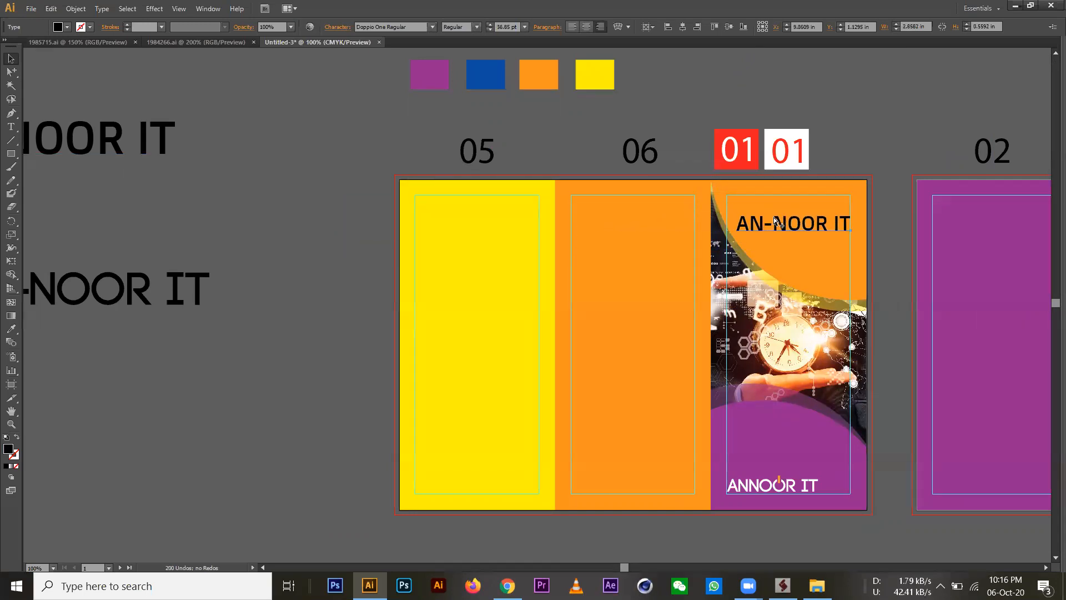
# Replace the copied AN-NOOR IT text on panel 01's orange area with the placeholder TAGLINE.
pyautogui.moveTo(784, 233); pyautogui.dragTo(643, 212)
pyautogui.keyDown('ctrl'); pyautogui.click(617, 356); pyautogui.keyUp('ctrl')
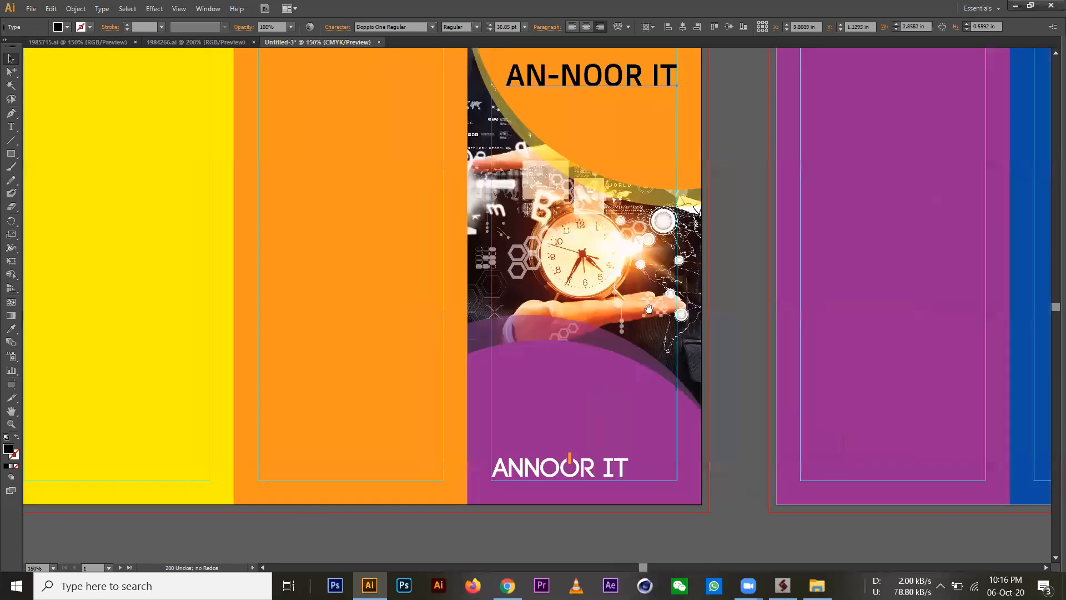
pyautogui.moveTo(650, 309); pyautogui.dragTo(633, 408)
pyautogui.moveTo(597, 174); pyautogui.dragTo(597, 161)
pyautogui.tripleClick(597, 161)
pyautogui.write('TAGL')
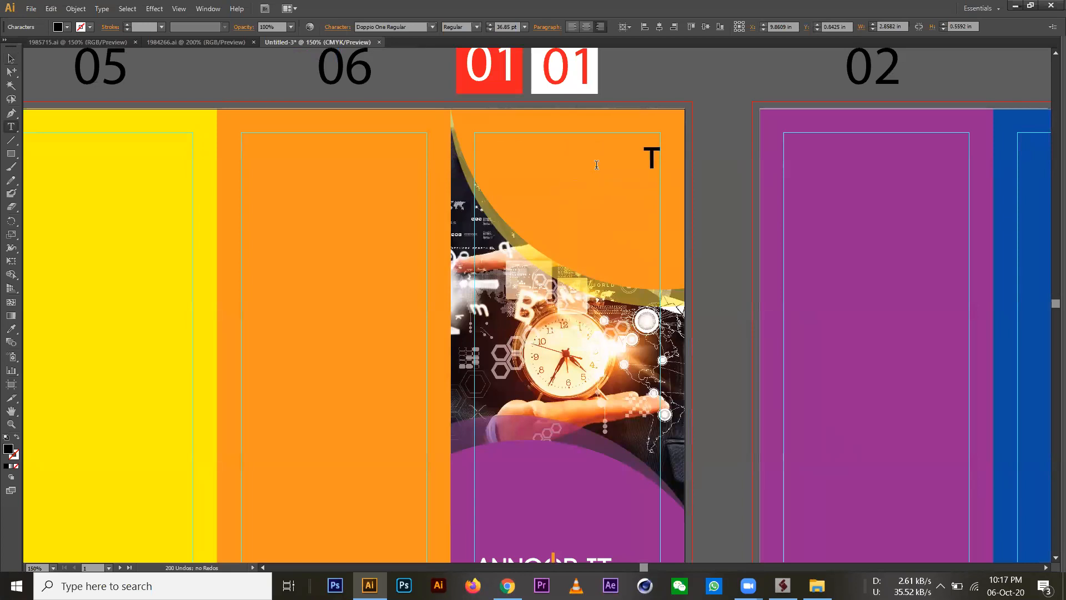
pyautogui.write('INE')
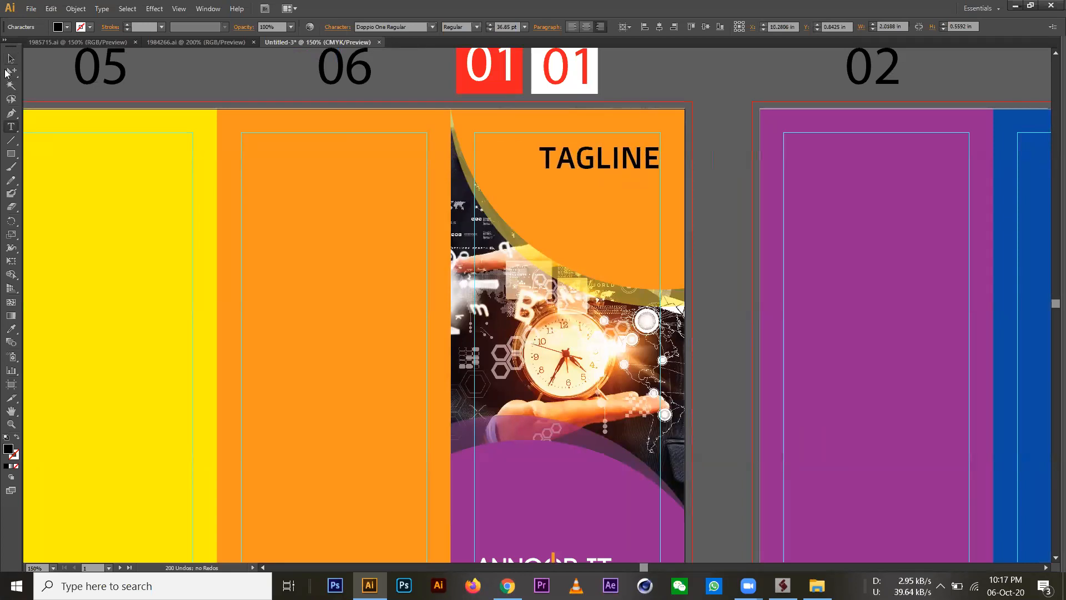
pyautogui.click(11, 59)
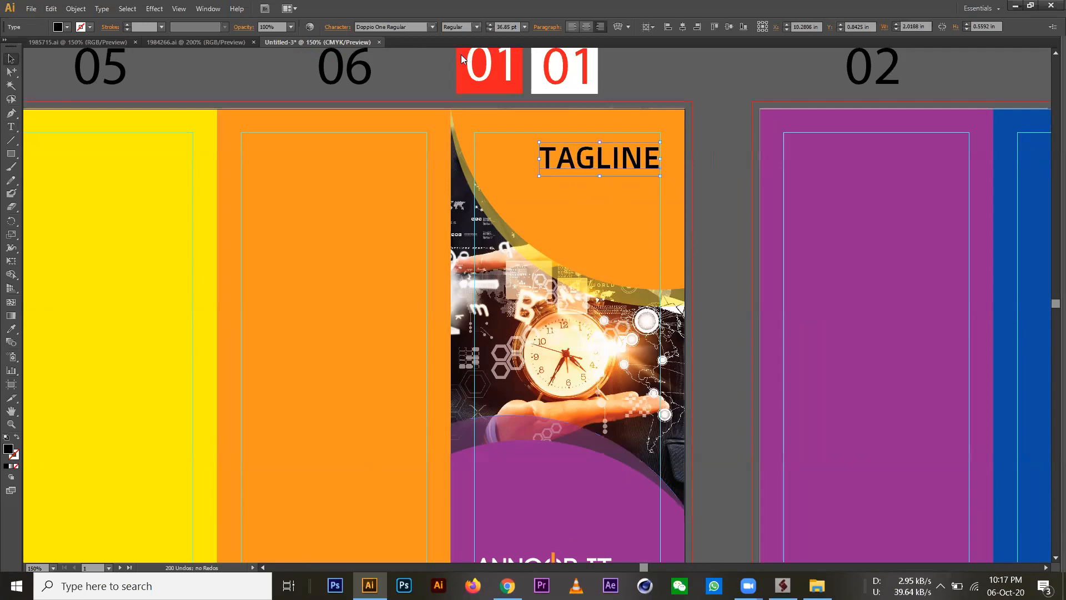
# Switch to Chrome and search Google Images for IT BROCHURE in place of the company logo search.
pyautogui.hotkey('alt', 'Tab')
pyautogui.scroll(7, 533, 128)
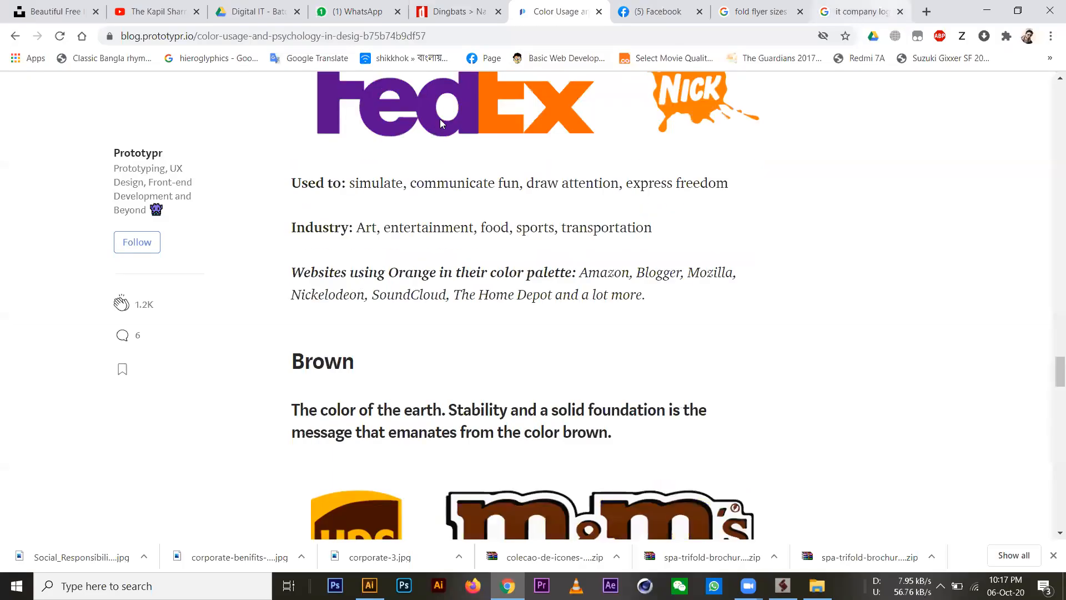
pyautogui.click(861, 11)
pyautogui.click(284, 100)
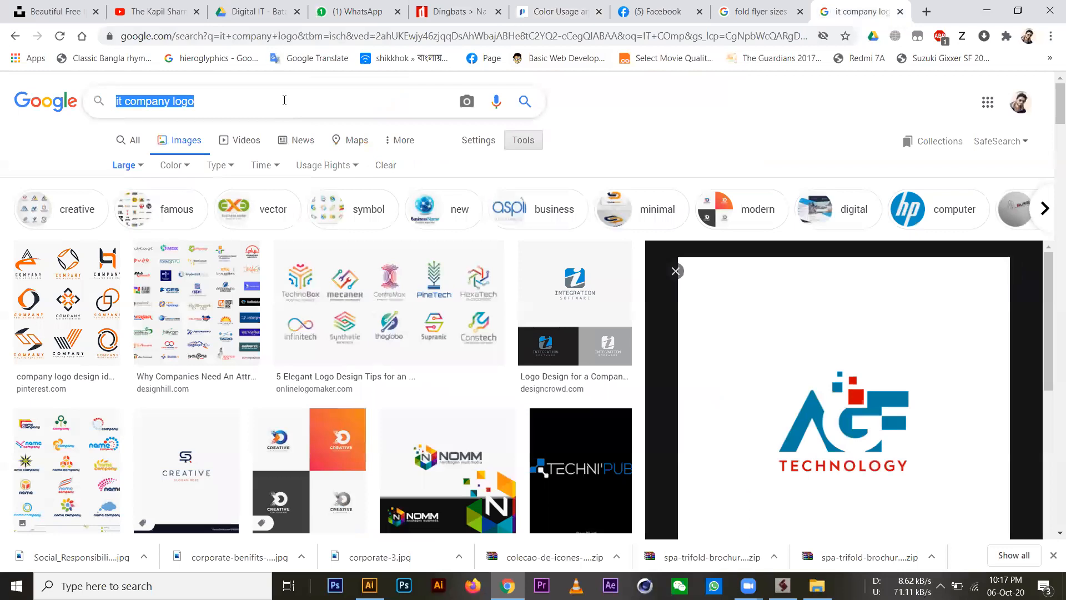
pyautogui.write('IT')
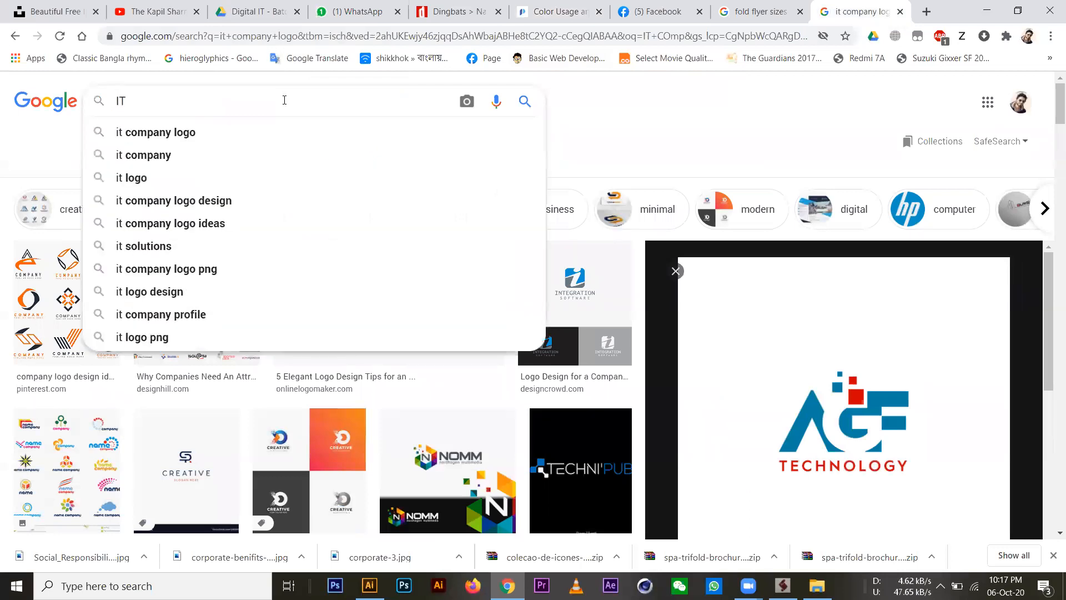
pyautogui.write(' BROCHURE')
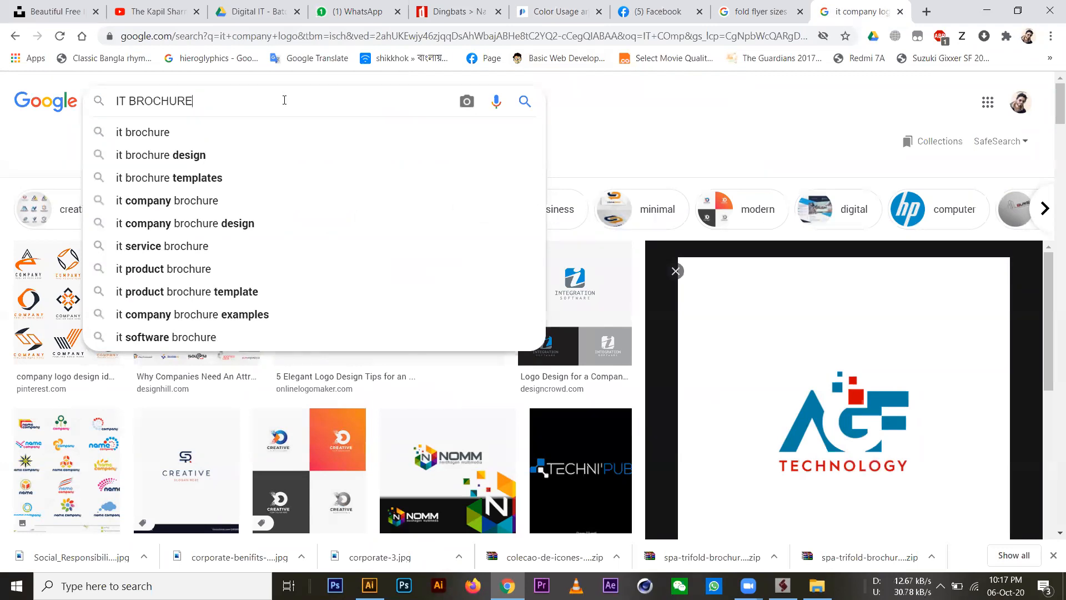
pyautogui.press('Return')
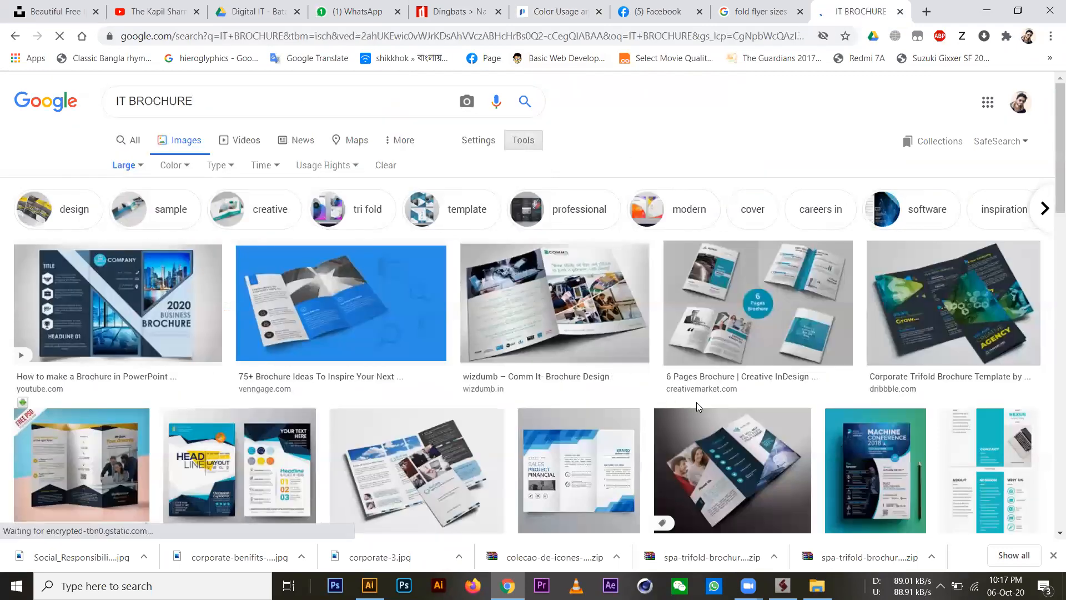
pyautogui.scroll(-1, 910, 422)
pyautogui.scroll(-1, 914, 425)
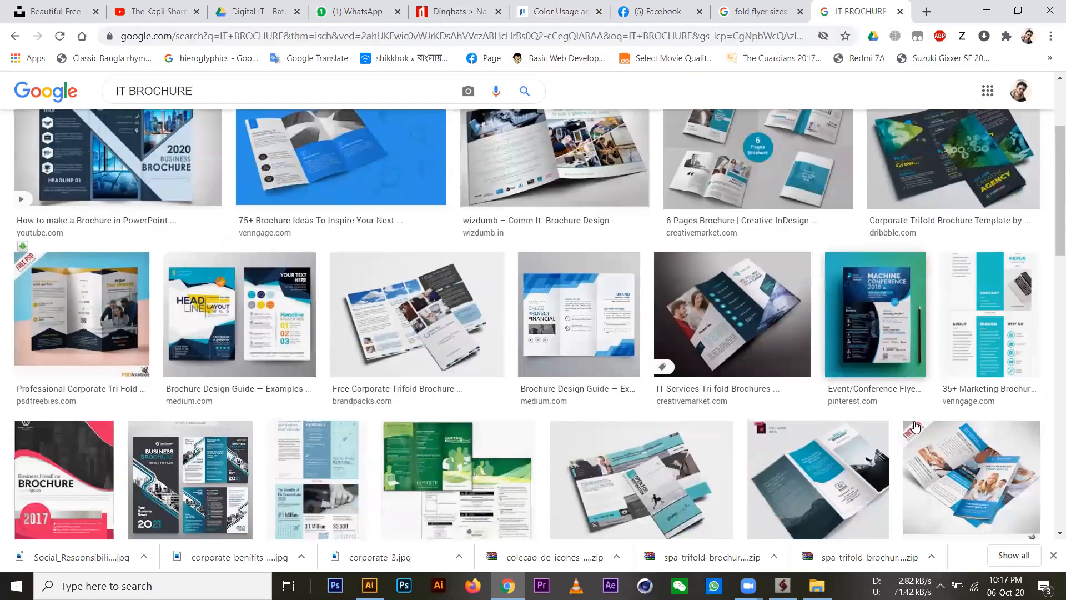
pyautogui.scroll(-2, 914, 423)
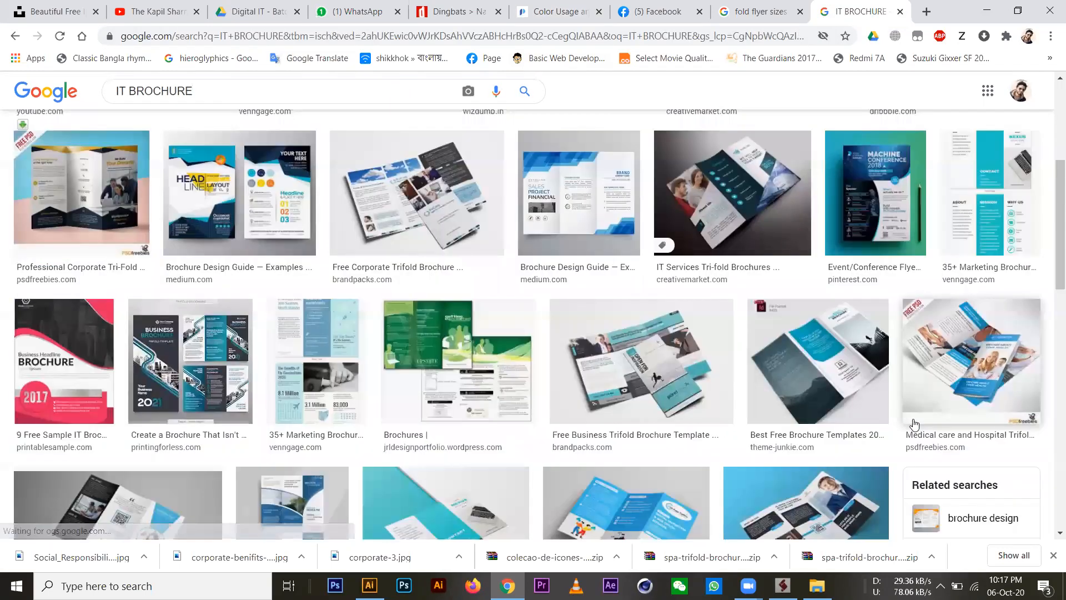
pyautogui.scroll(-2, 914, 423)
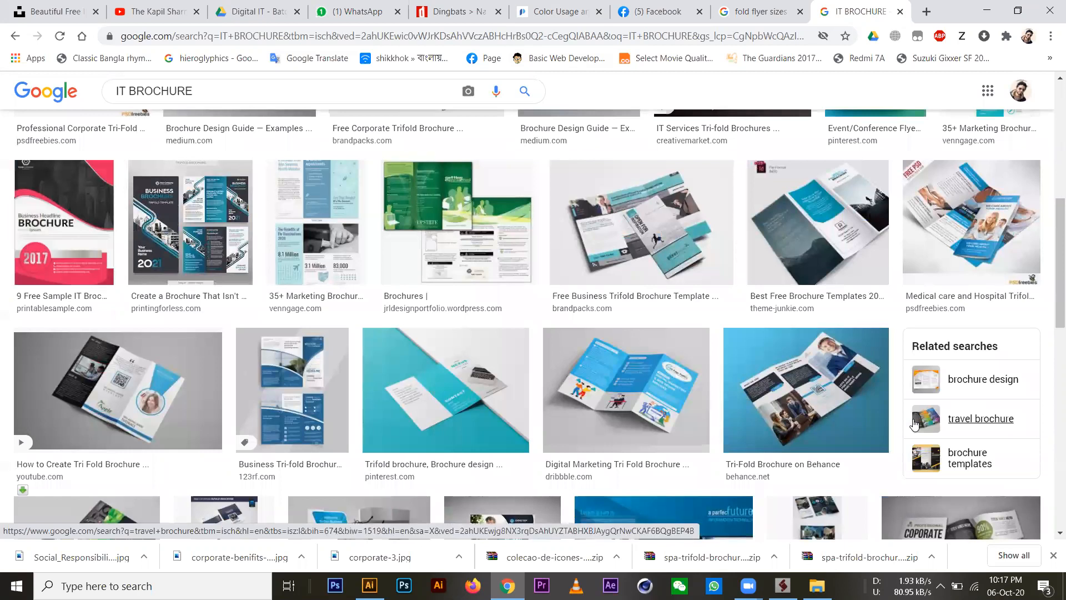
pyautogui.scroll(3, 914, 426)
pyautogui.scroll(4, 913, 422)
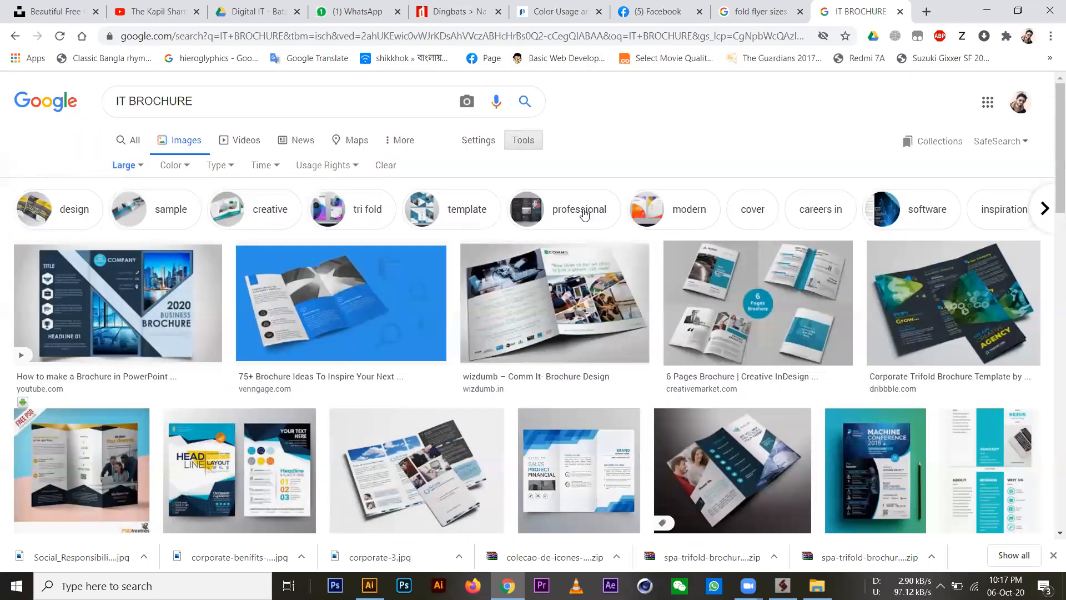
pyautogui.scroll(-5, 618, 348)
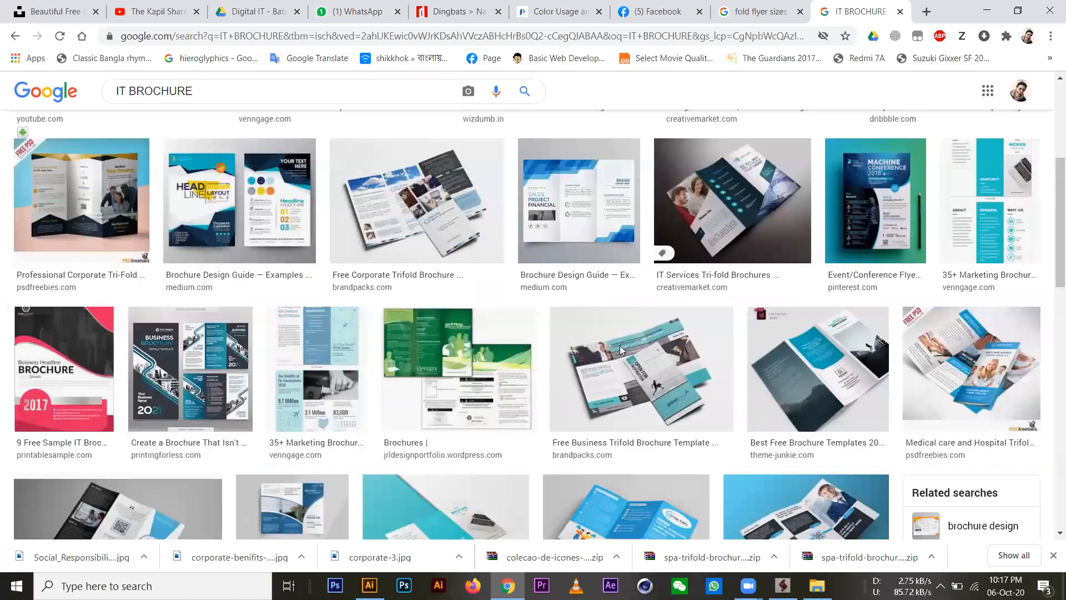
pyautogui.scroll(-6, 620, 345)
pyautogui.scroll(-4, 619, 350)
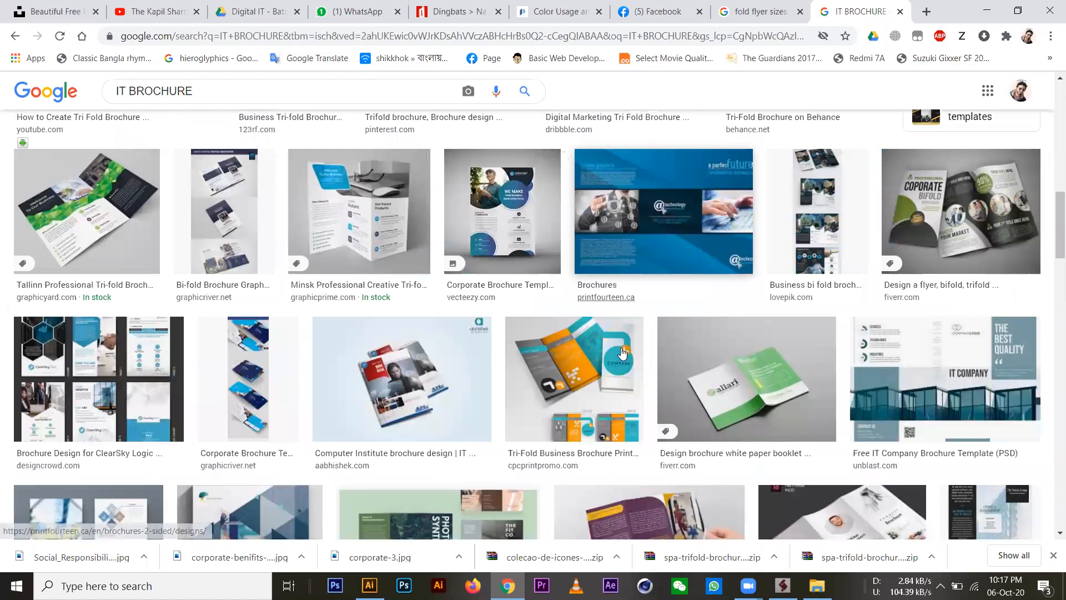
pyautogui.click(711, 216)
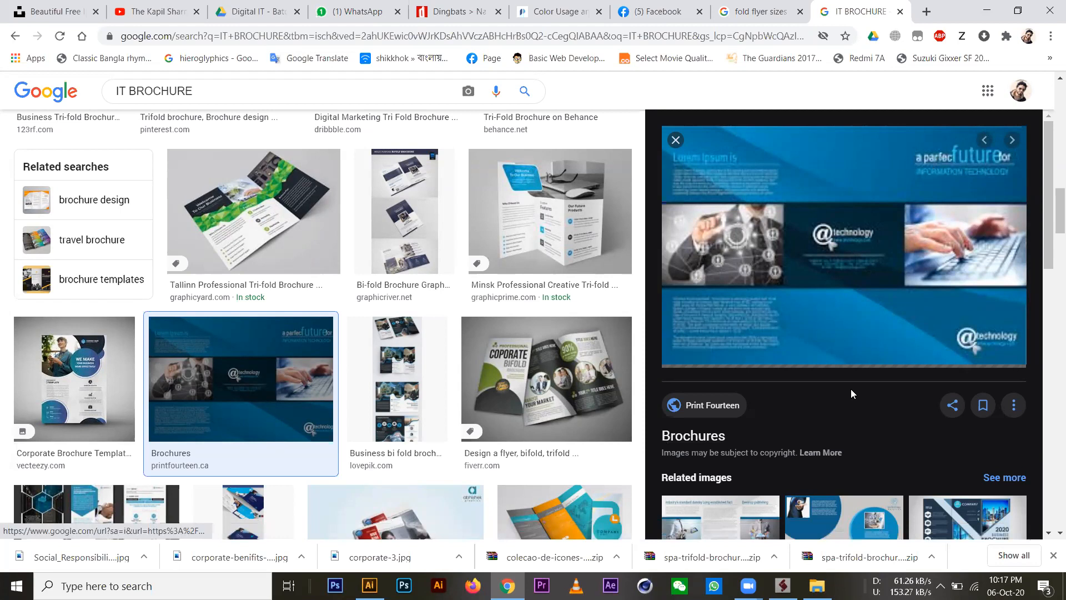
pyautogui.scroll(-3, 851, 391)
pyautogui.scroll(3, 851, 391)
pyautogui.scroll(-4, 851, 391)
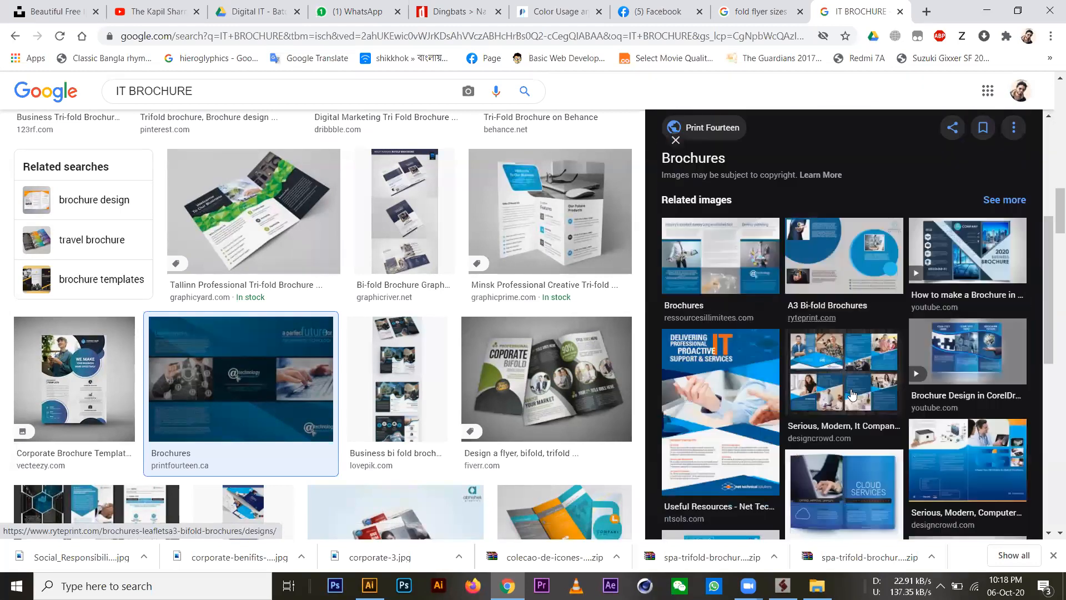
pyautogui.rightClick(734, 363)
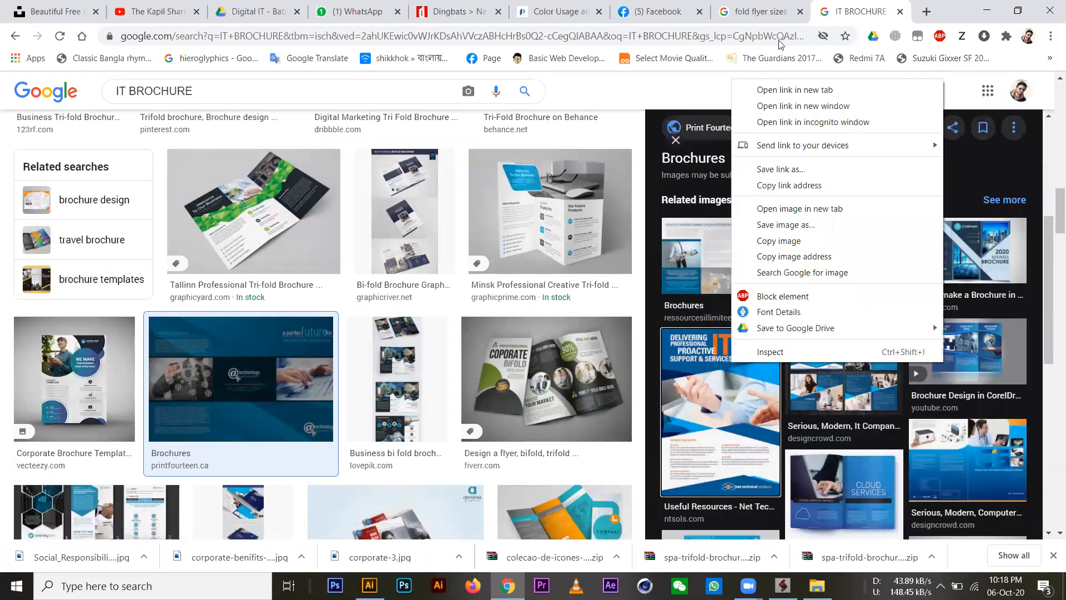
pyautogui.click(777, 90)
pyautogui.scroll(4, 954, 248)
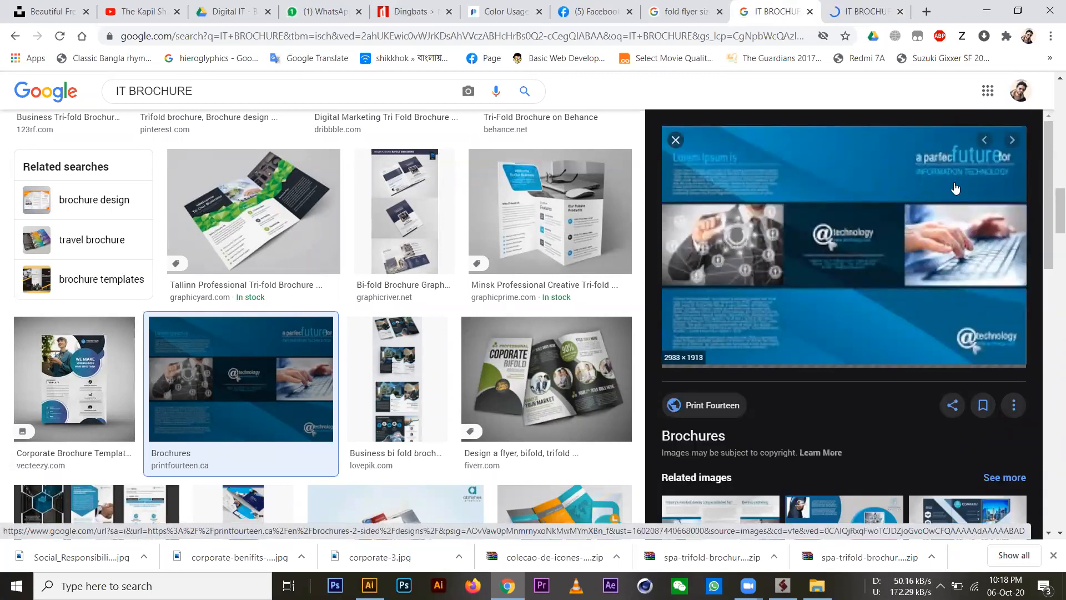
pyautogui.click(864, 5)
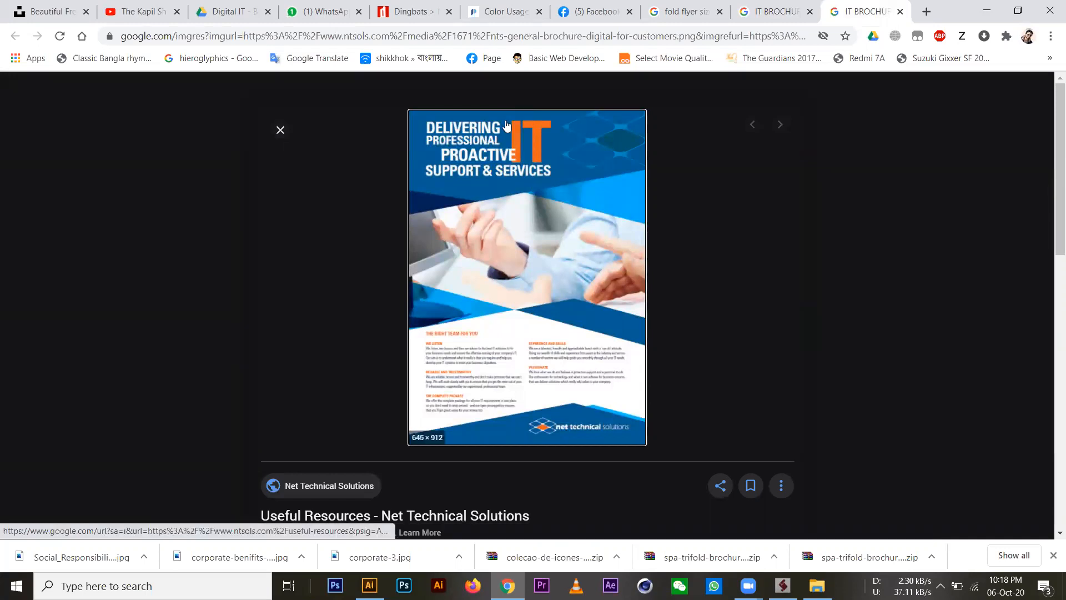
pyautogui.click(782, 12)
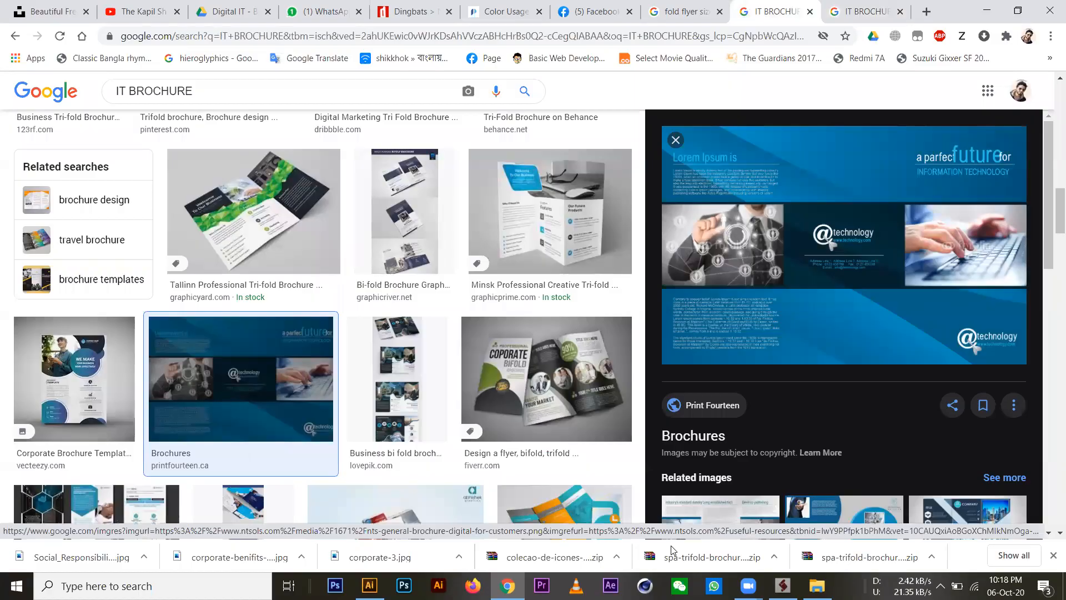
# Switch to Illustrator and replace the TAGLINE text on panel 01 with "a perfect" and "FUTURE" on two lines.
pyautogui.click(369, 585)
pyautogui.doubleClick(583, 160)
pyautogui.write('a PER')
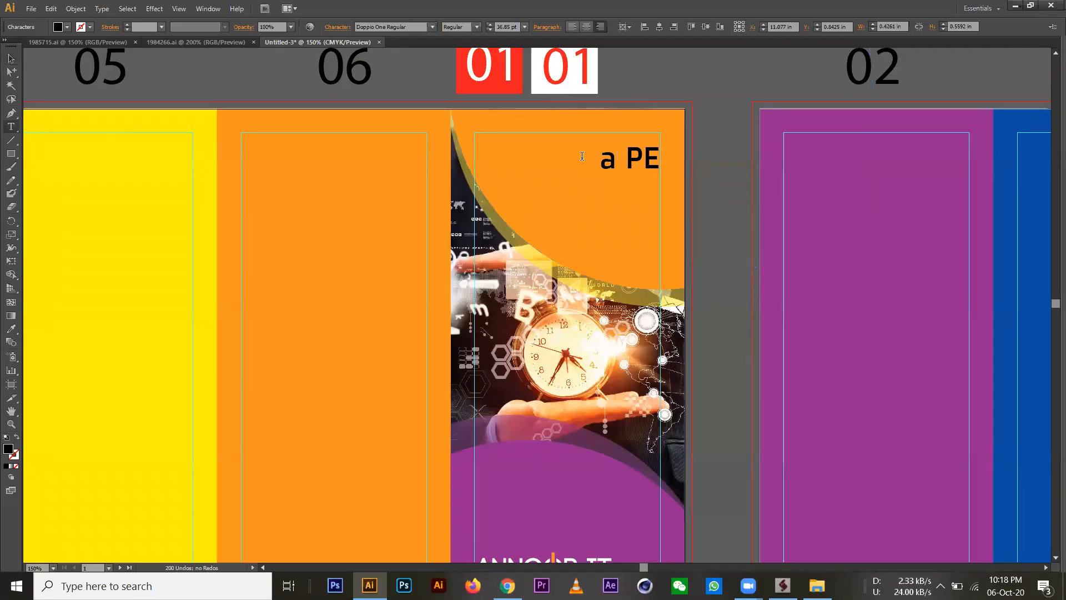
pyautogui.press('BackSpace')
pyautogui.press('BackSpace')
pyautogui.press('BackSpace')
pyautogui.press('BackSpace')
pyautogui.press('BackSpace')
pyautogui.write('a perfect')
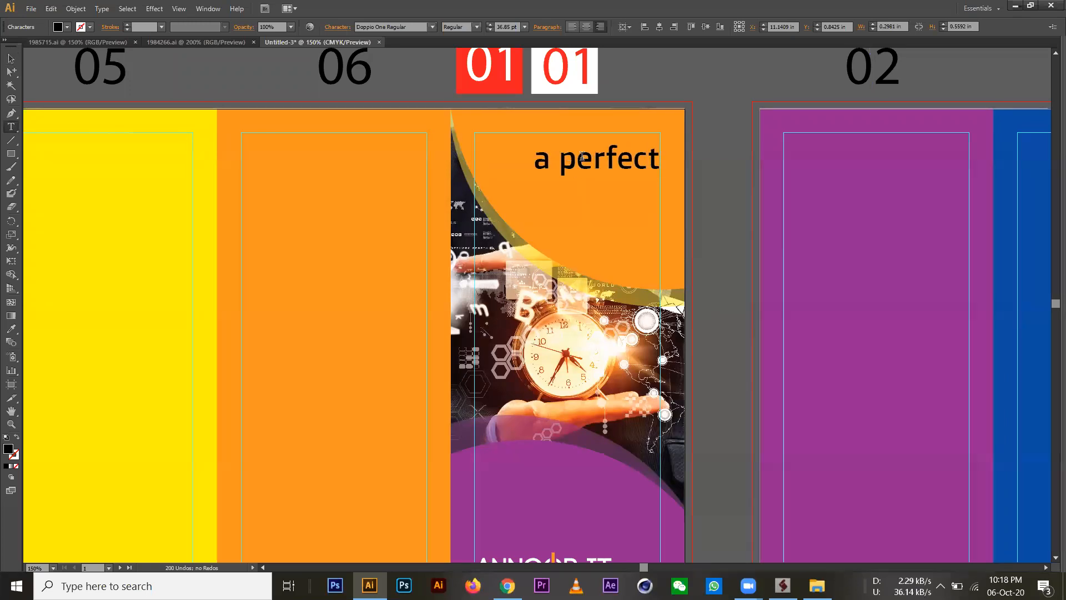
pyautogui.press('Return')
pyautogui.write('FUTURE')
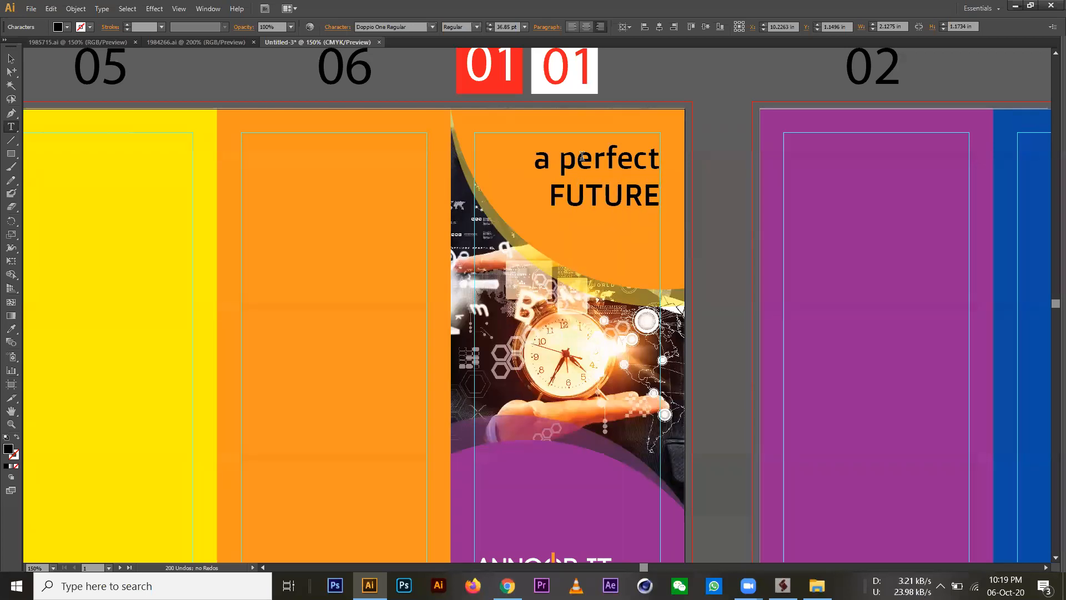
# Convert the tagline's "a perfect" line to uppercase and reduce its font size to 26.85 pt.
pyautogui.doubleClick(581, 156)
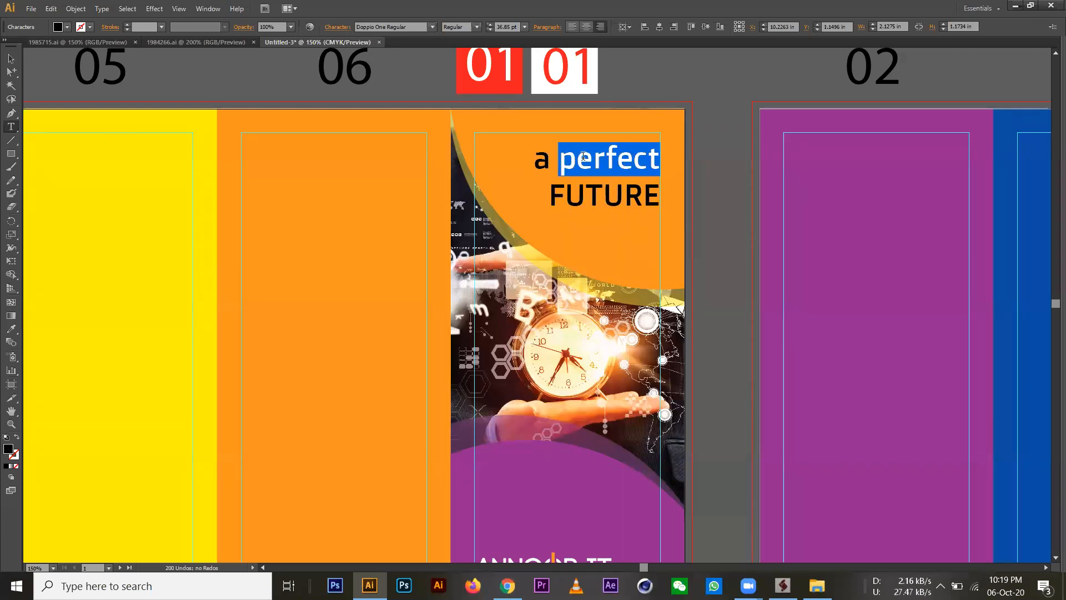
pyautogui.tripleClick(601, 171)
pyautogui.click(102, 9)
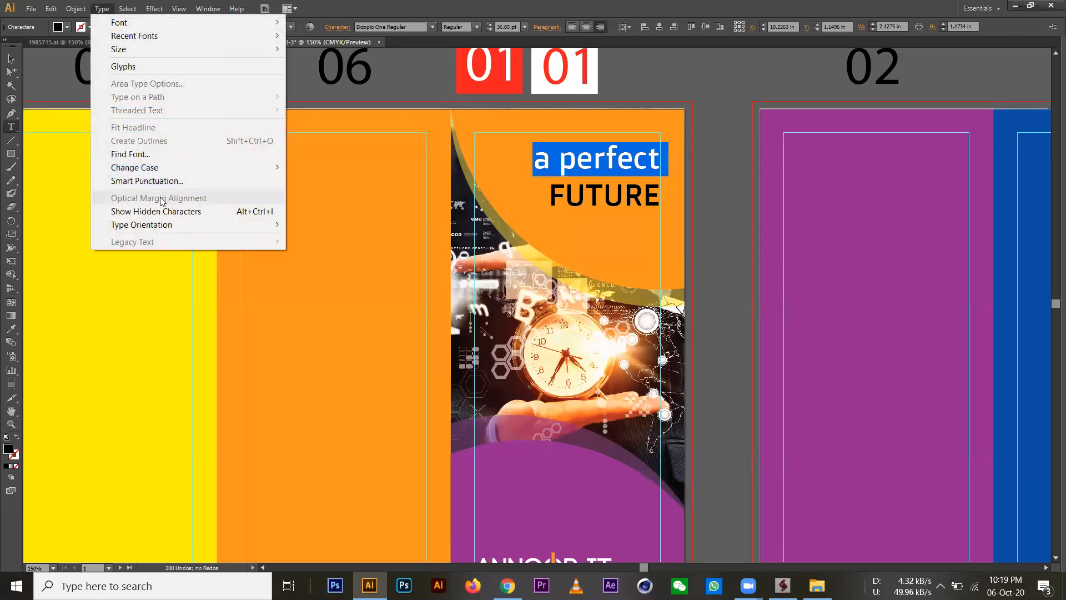
pyautogui.moveTo(165, 174)
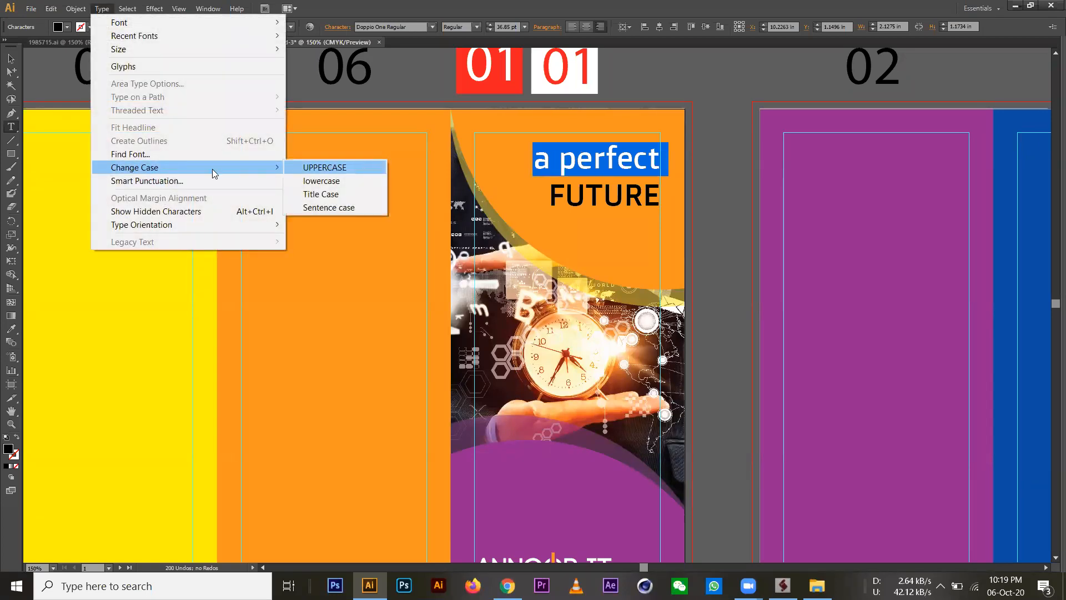
pyautogui.click(332, 168)
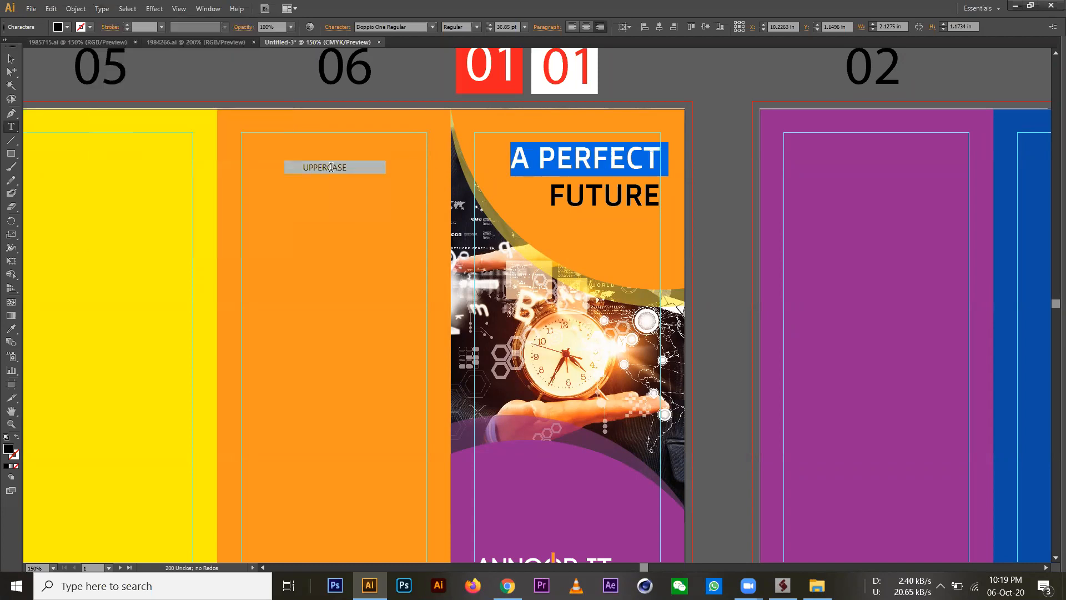
pyautogui.hotkey('ctrl', 'shift', ',')
pyautogui.hotkey('ctrl', 'shift', ',')
pyautogui.hotkey('ctrl', 'shift', ',')
pyautogui.hotkey('ctrl', 'shift', ',')
pyautogui.hotkey('ctrl', 'shift', ',')
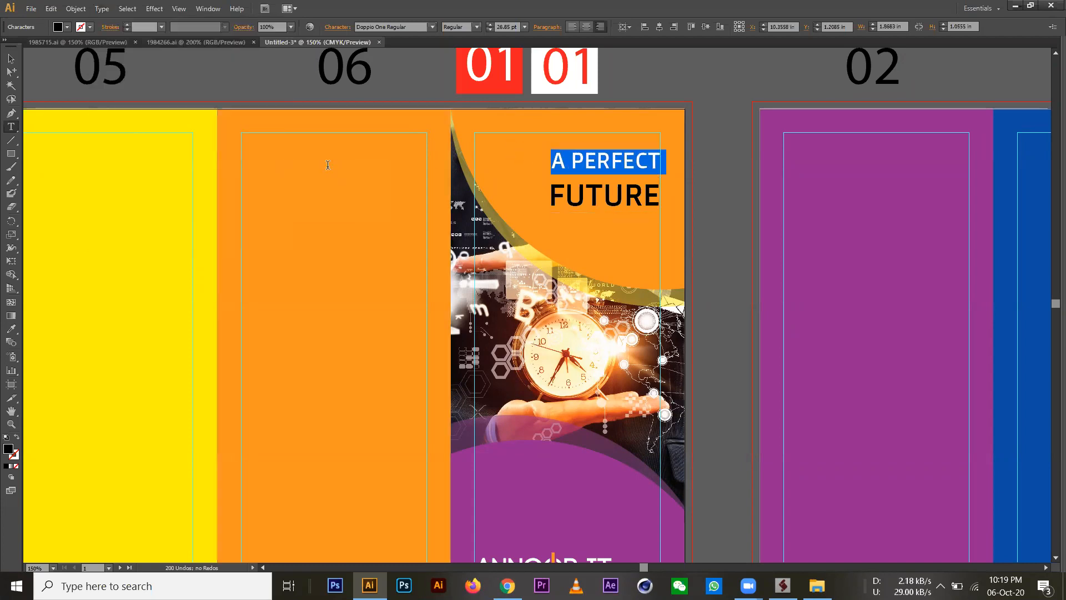
# Change the "A PERFECT" line's font to Ebrima Regular and its size to 23 pt.
pyautogui.hotkey('ctrl', 't')
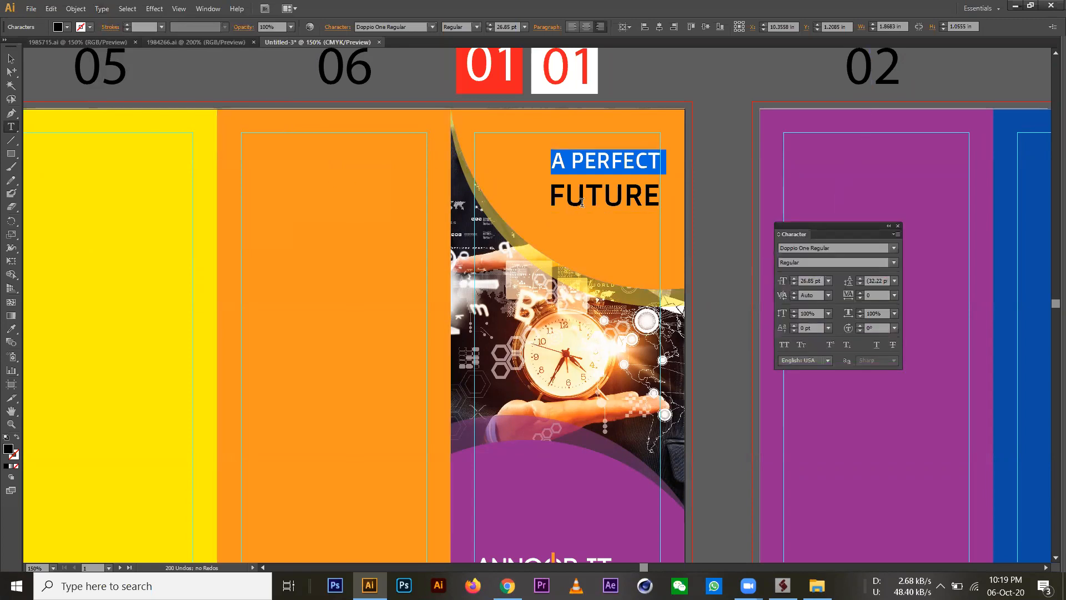
pyautogui.click(876, 250)
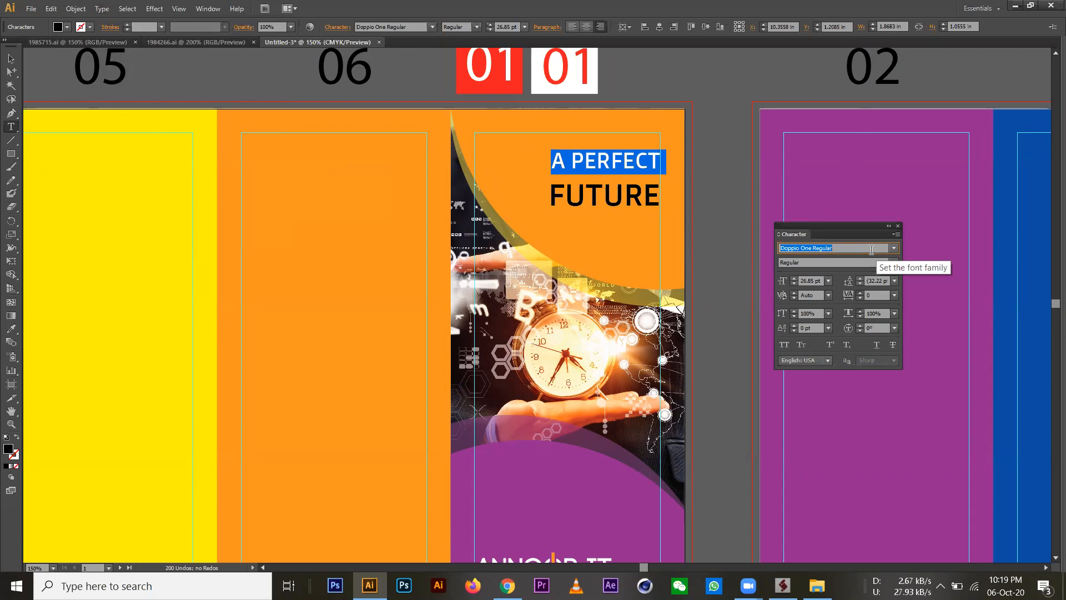
pyautogui.press('Down')
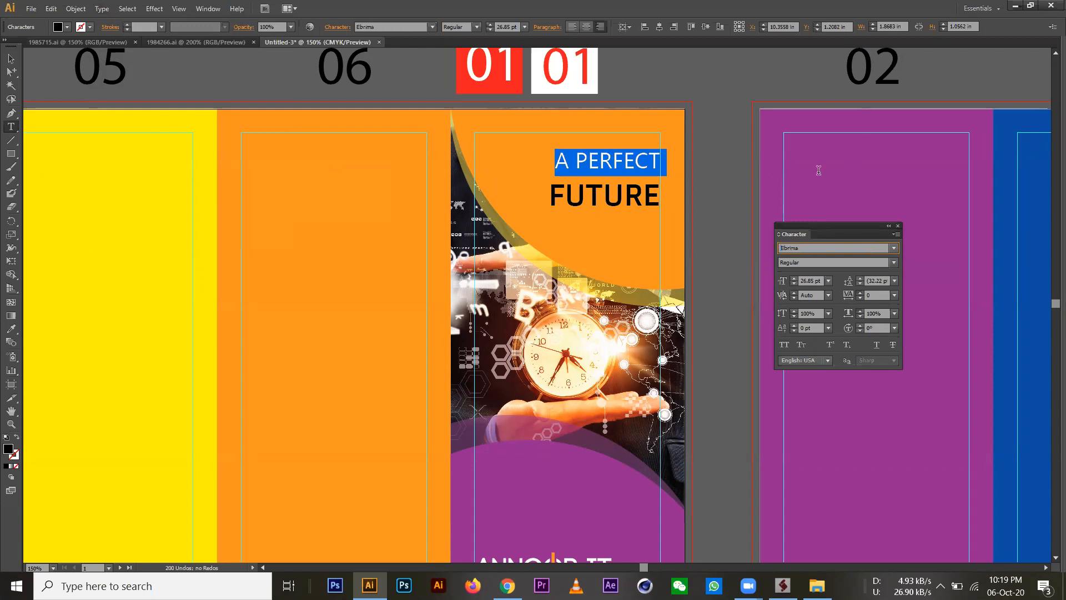
pyautogui.click(794, 283)
pyautogui.click(794, 283)
pyautogui.click(794, 283)
pyautogui.click(794, 283)
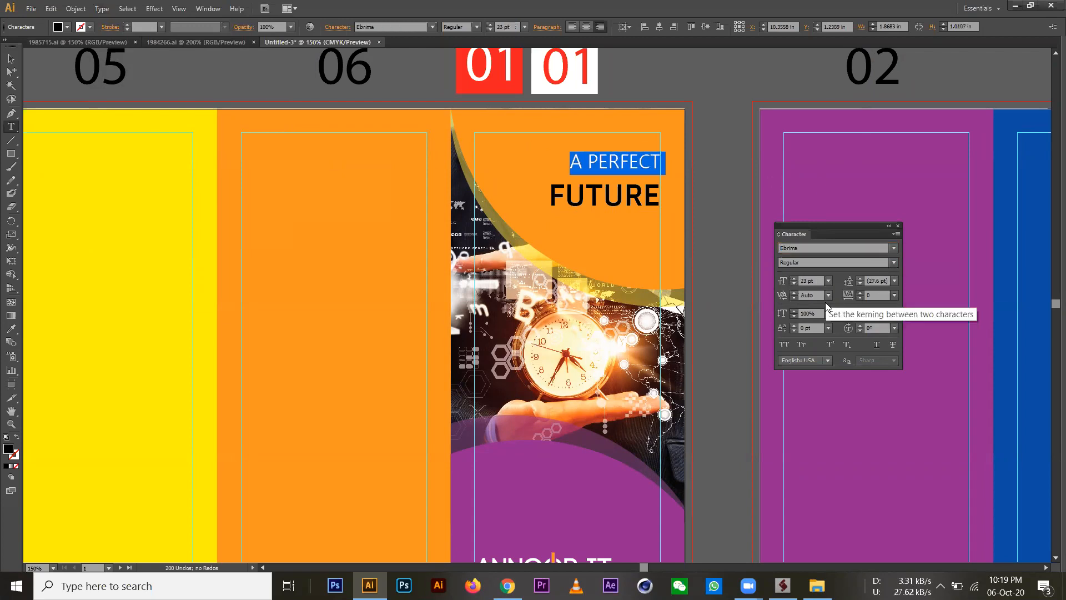
# Try a tracking of 200 on the "A PERFECT" line and set it to 150 instead.
pyautogui.click(894, 295)
pyautogui.click(911, 469)
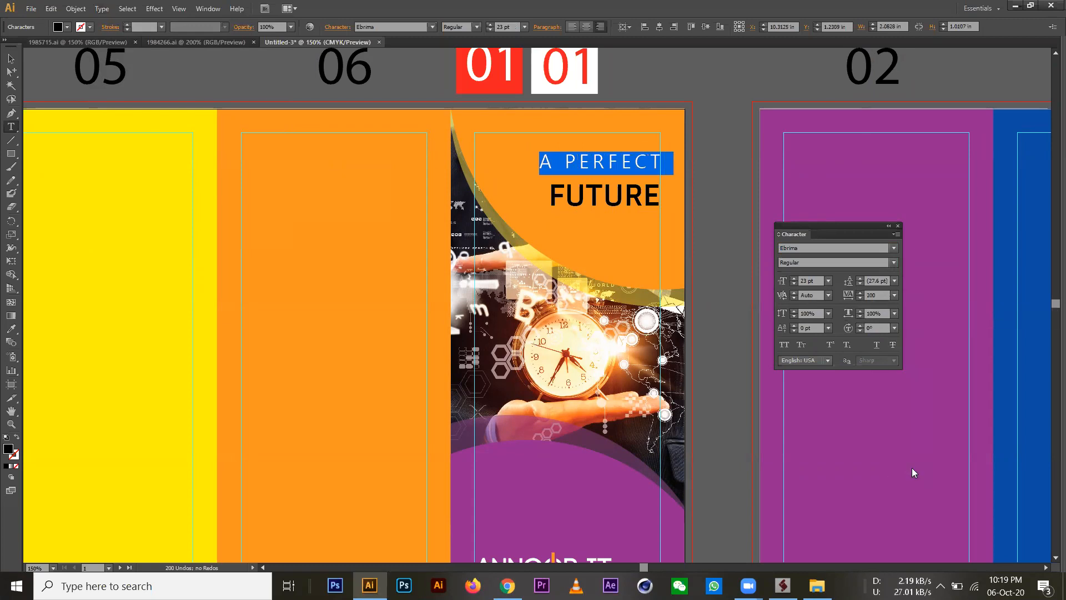
pyautogui.click(848, 295)
pyautogui.write('150')
pyautogui.press('Return')
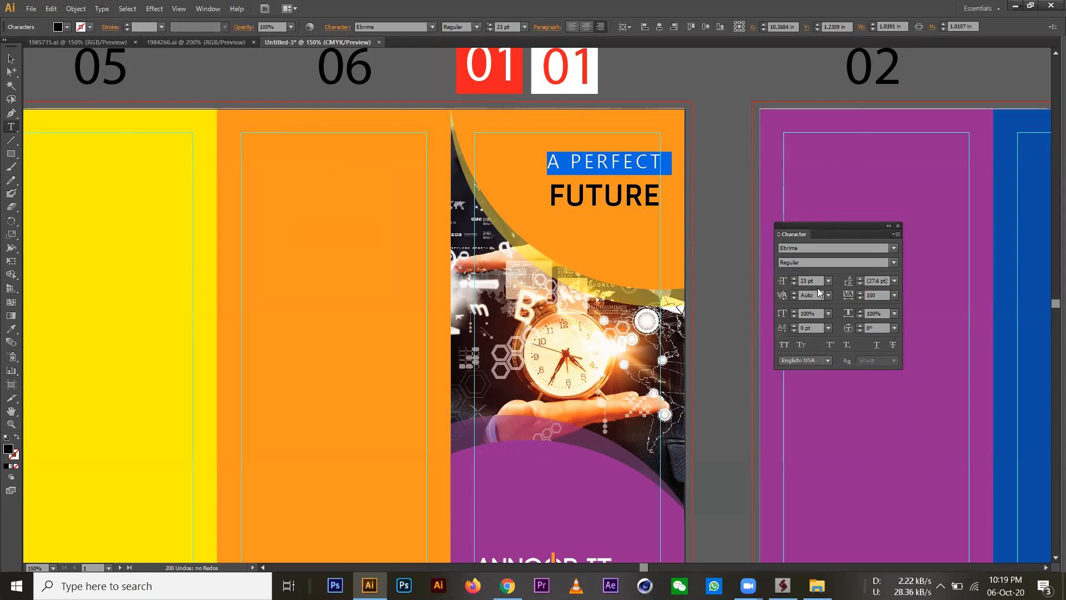
# Enlarge the tagline's "FUTURE" line to 38.85 pt and set its leading to 38 pt.
pyautogui.doubleClick(595, 194)
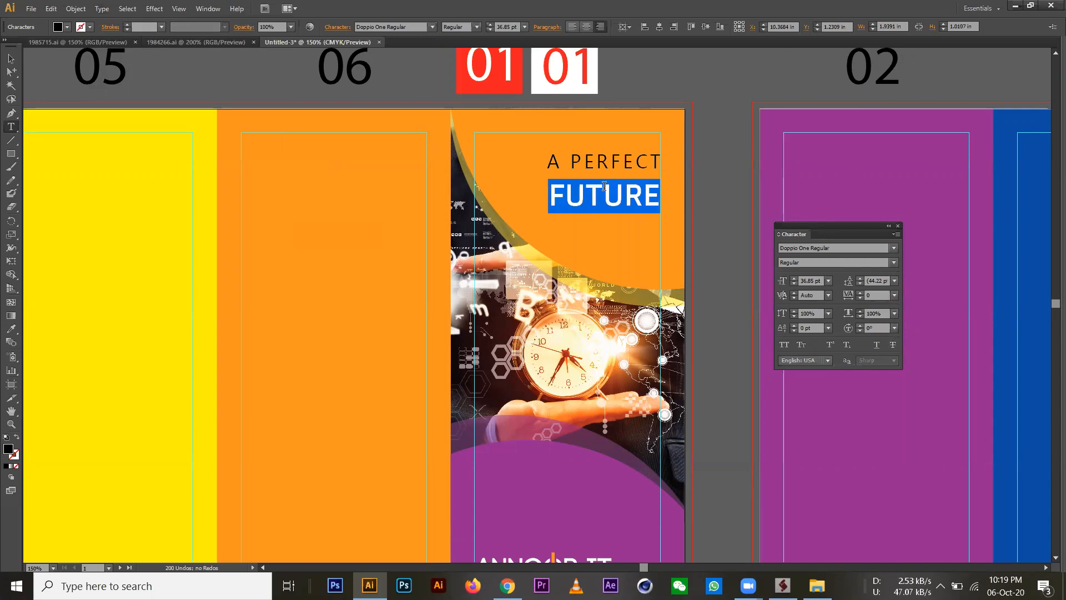
pyautogui.hotkey('ctrl', 'shift', '.')
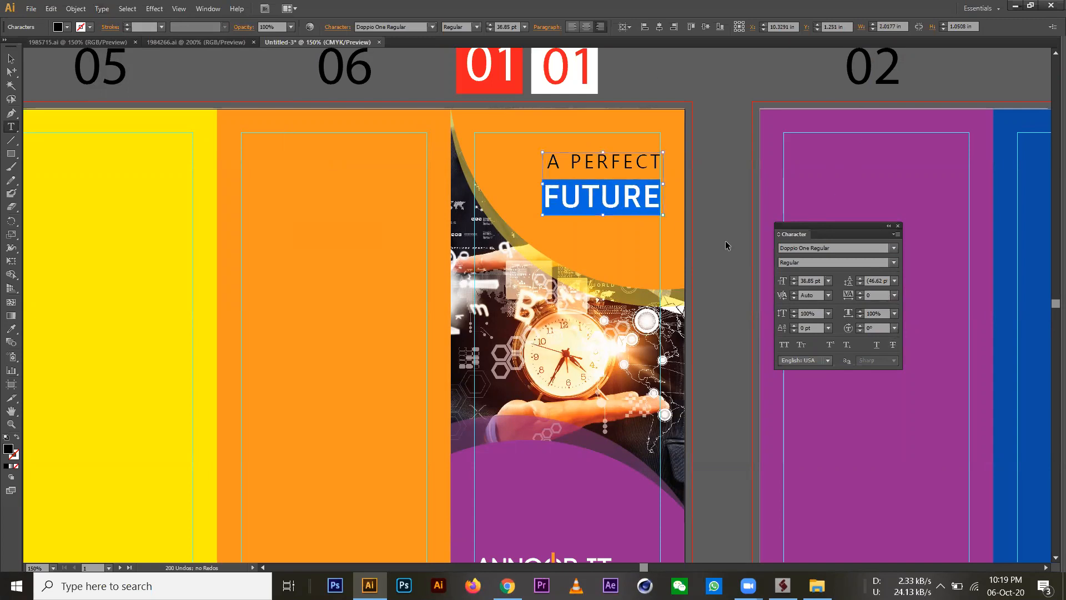
pyautogui.click(859, 284)
pyautogui.click(860, 285)
pyautogui.click(859, 284)
pyautogui.click(859, 284)
pyautogui.click(860, 285)
pyautogui.click(859, 284)
pyautogui.click(860, 284)
pyautogui.click(859, 285)
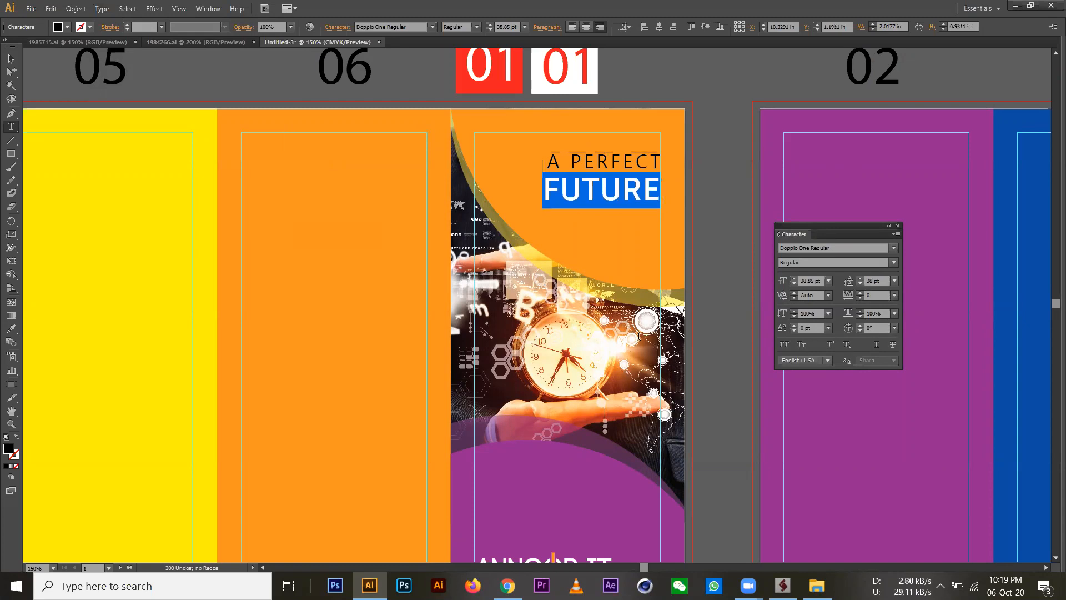
# Set the font size of the "FUTURE" line to 38 pt.
pyautogui.click(602, 191)
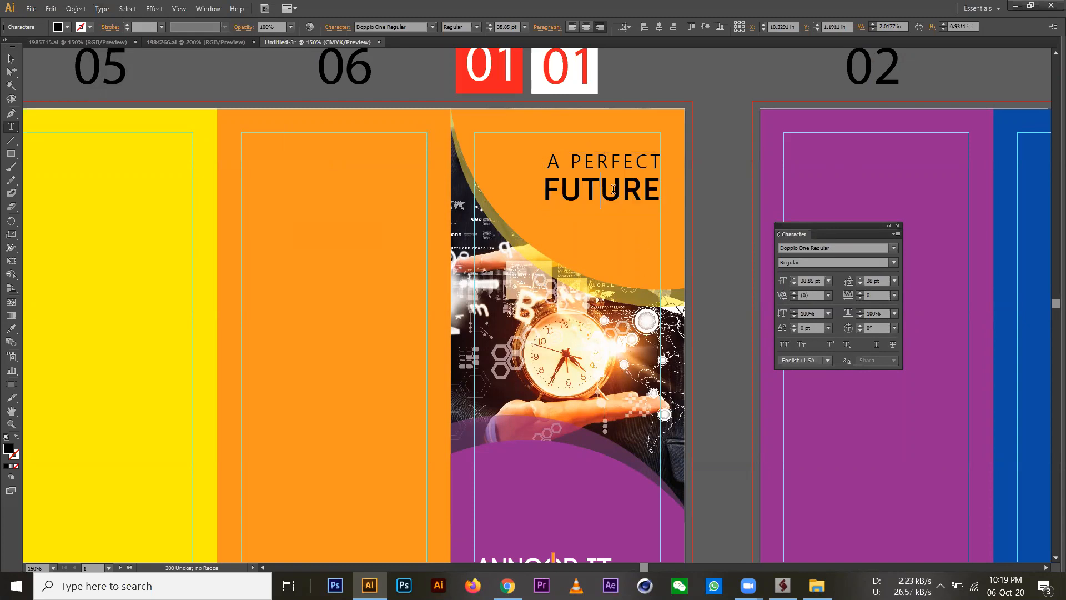
pyautogui.doubleClick(614, 193)
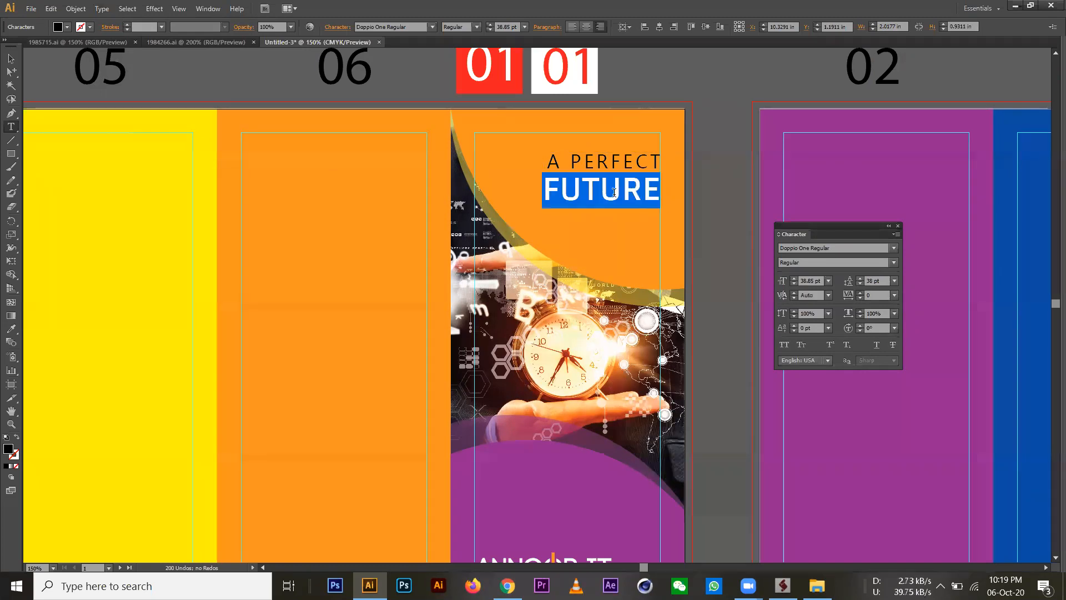
pyautogui.click(792, 283)
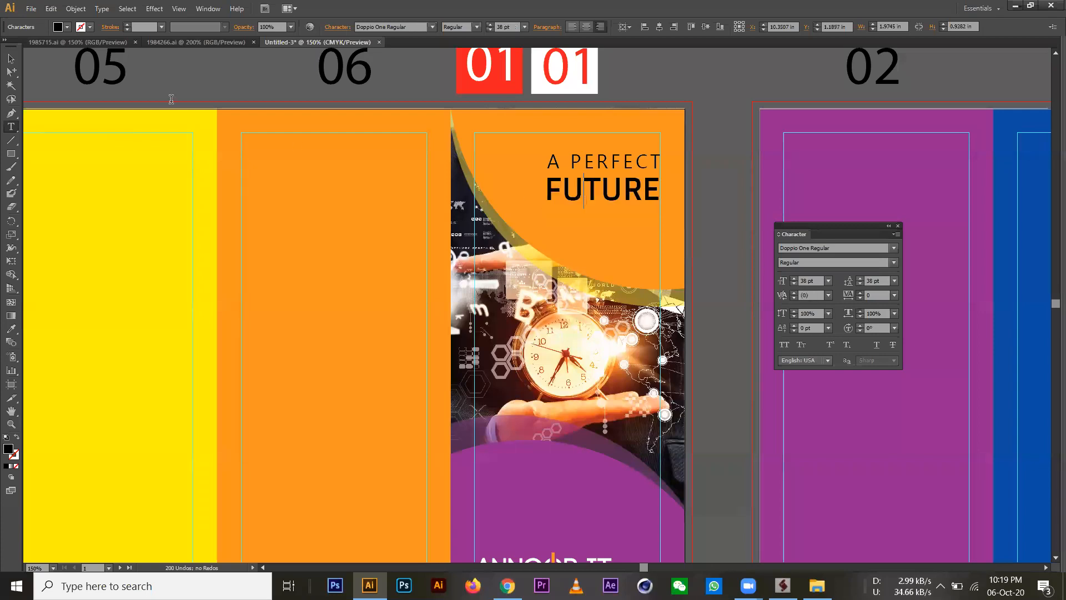
# Shift the whole tagline slightly left, inside the panel's margin guide, and fill it with white.
pyautogui.click(12, 60)
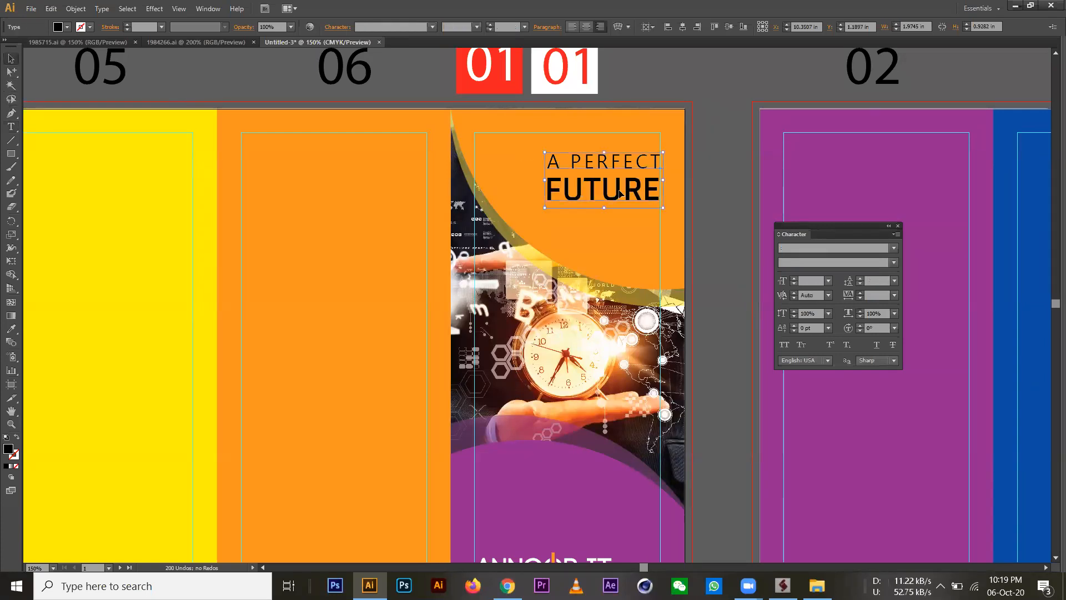
pyautogui.moveTo(619, 193); pyautogui.dragTo(615, 193)
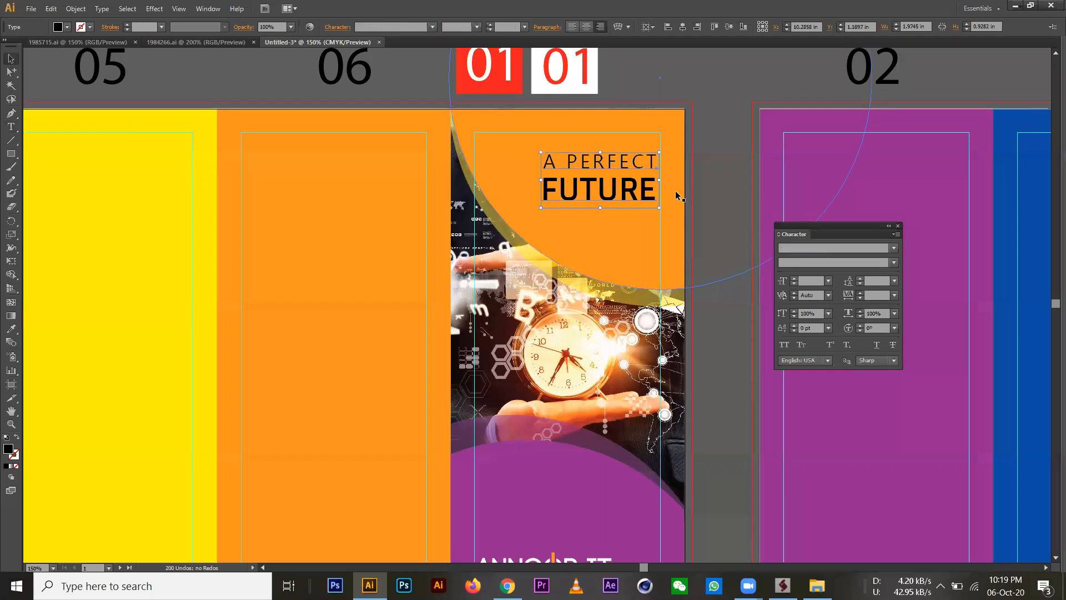
pyautogui.hotkey('shift', 'Tab')
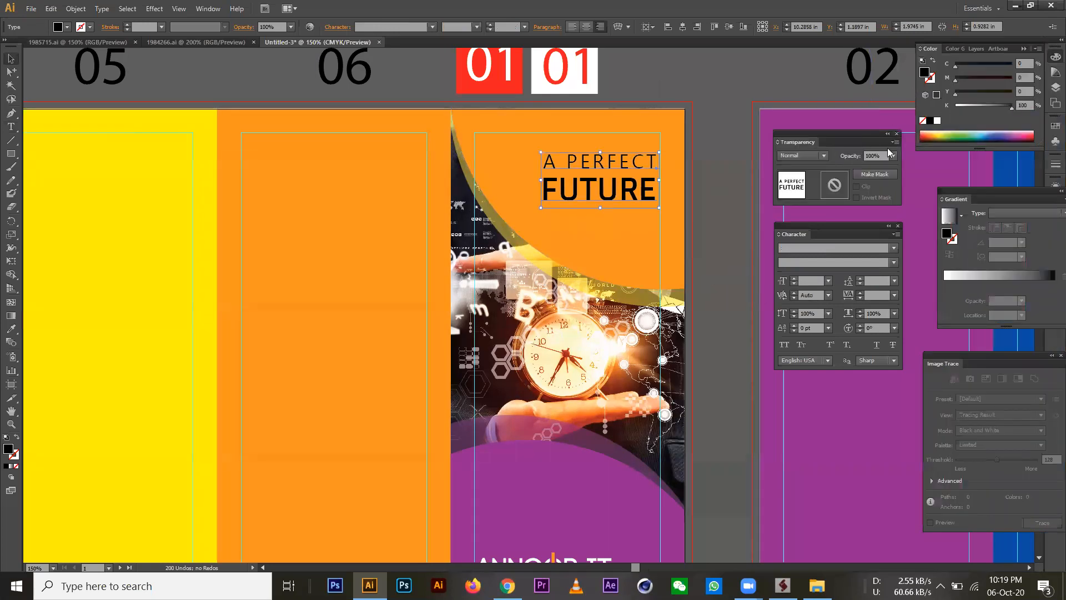
pyautogui.click(935, 122)
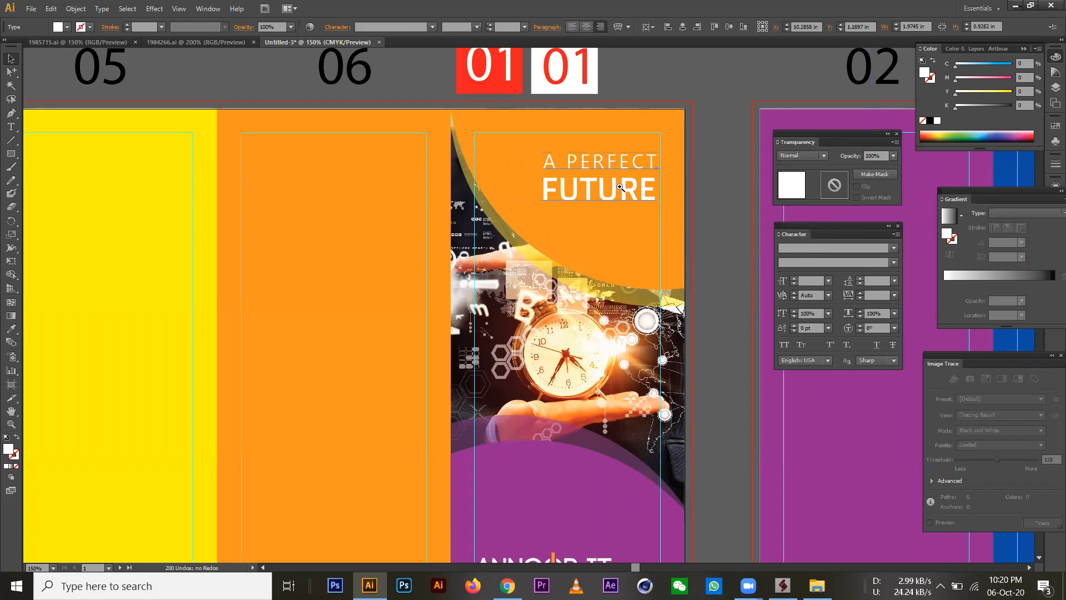
# Paste a copy of the tagline directly behind the white text and fill it with black.
pyautogui.keyDown('ctrl'); pyautogui.click(619, 188); pyautogui.keyUp('ctrl')
pyautogui.keyDown('ctrl'); pyautogui.click(619, 188); pyautogui.keyUp('ctrl')
pyautogui.moveTo(433, 390); pyautogui.dragTo(545, 189)
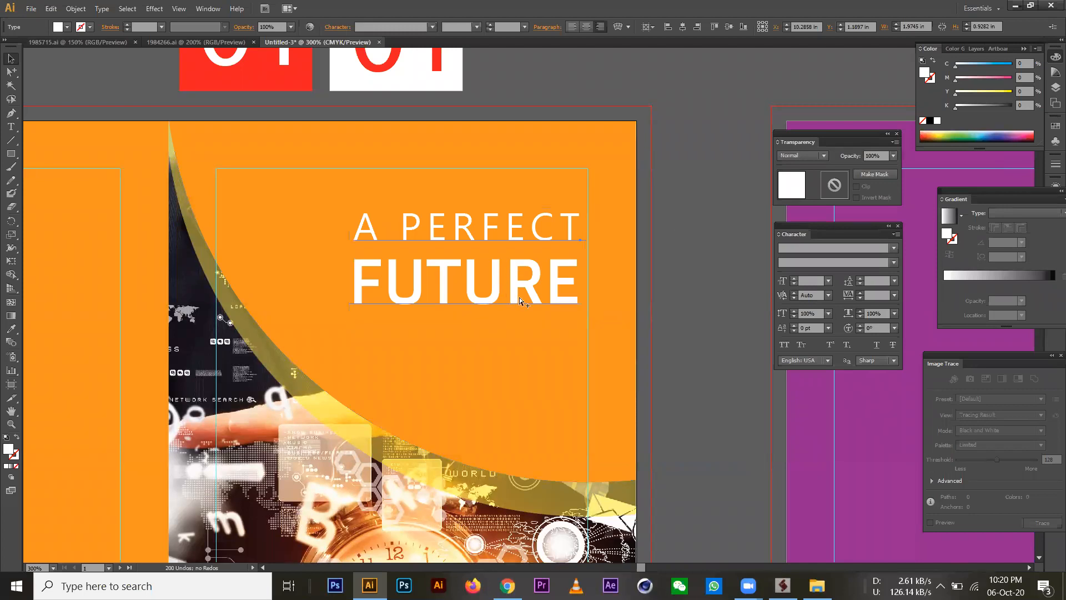
pyautogui.click(76, 8)
pyautogui.moveTo(51, 8)
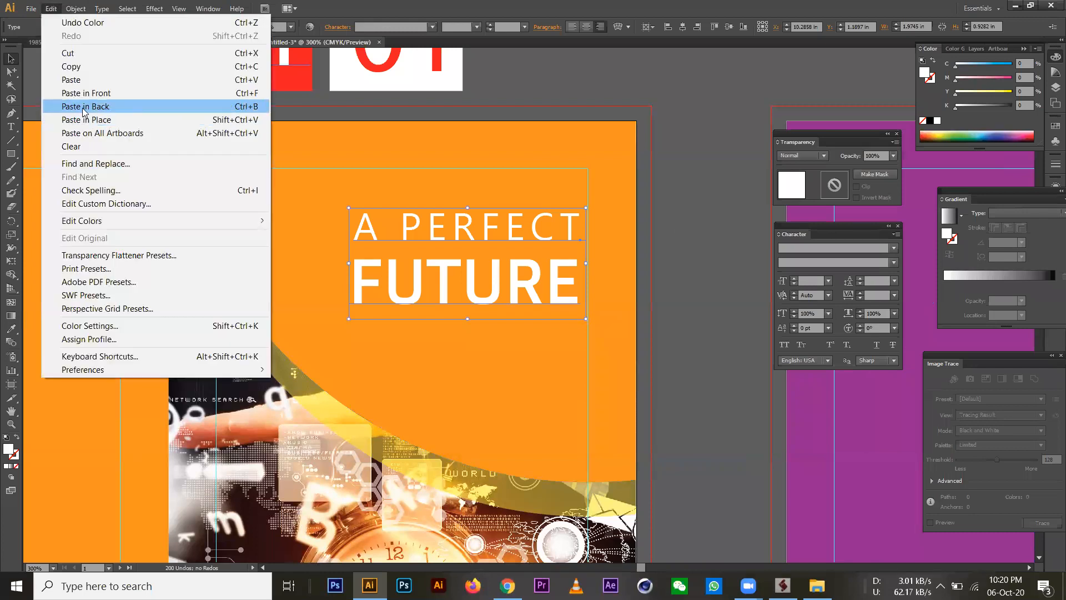
pyautogui.click(100, 106)
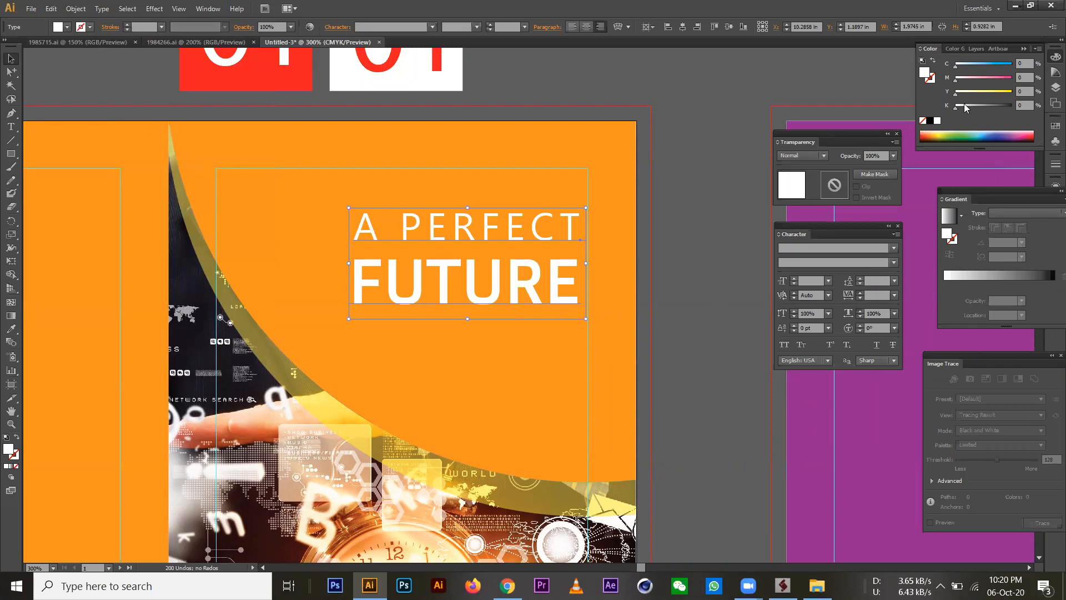
pyautogui.click(931, 122)
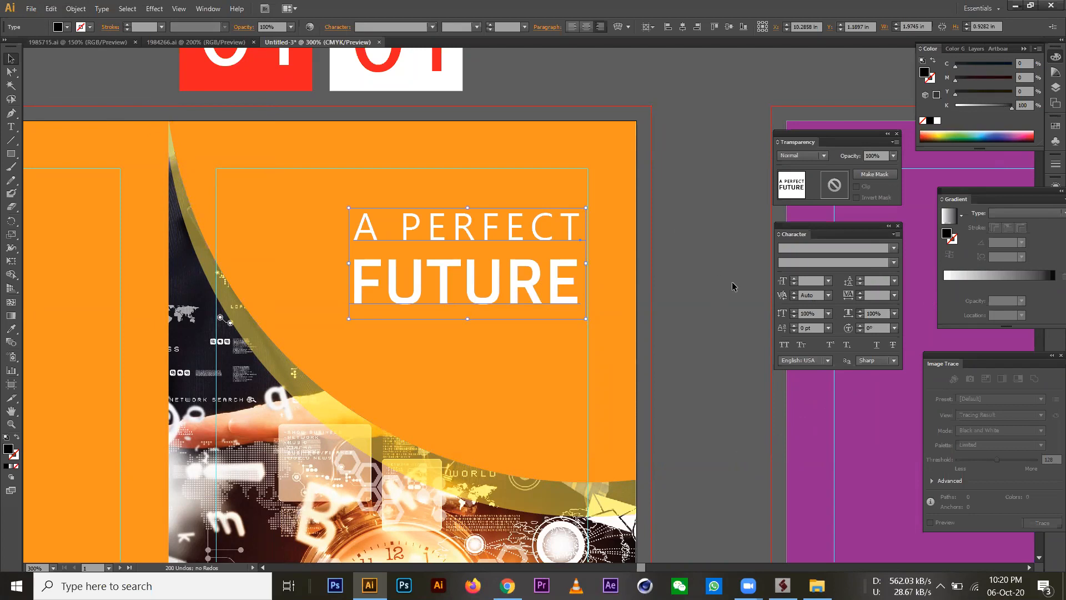
# Nudge the black tagline copy one increment down and two increments right to form a drop shadow.
pyautogui.press('Down')
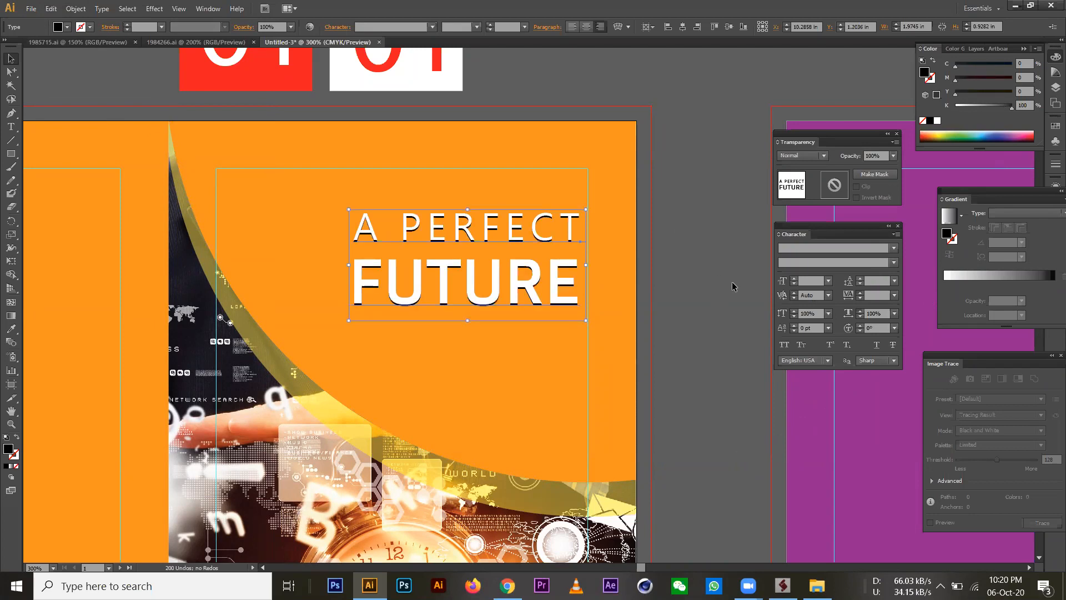
pyautogui.press('Right')
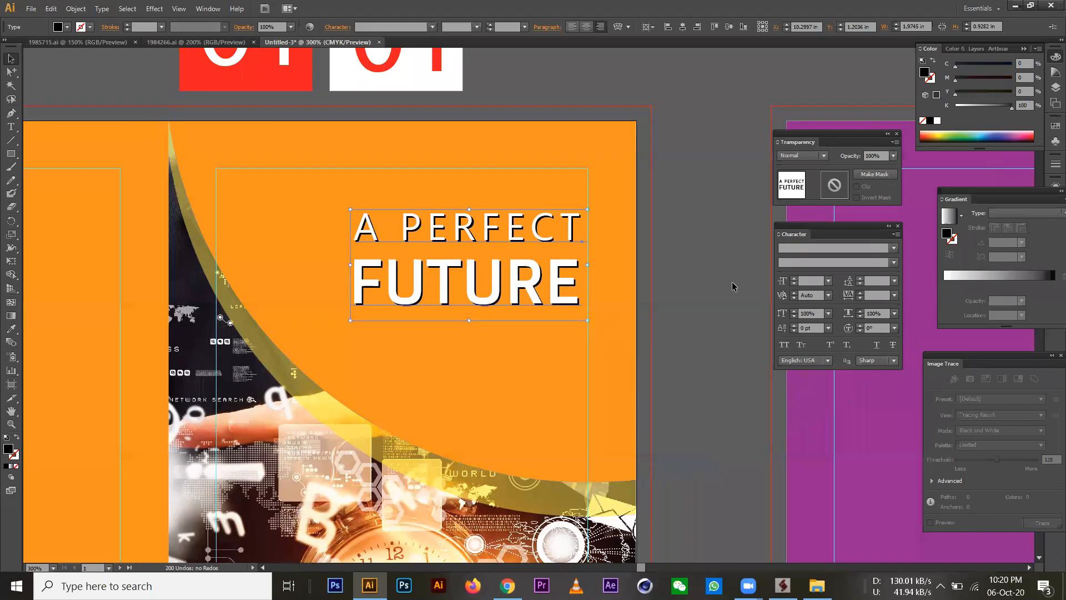
pyautogui.press('Right')
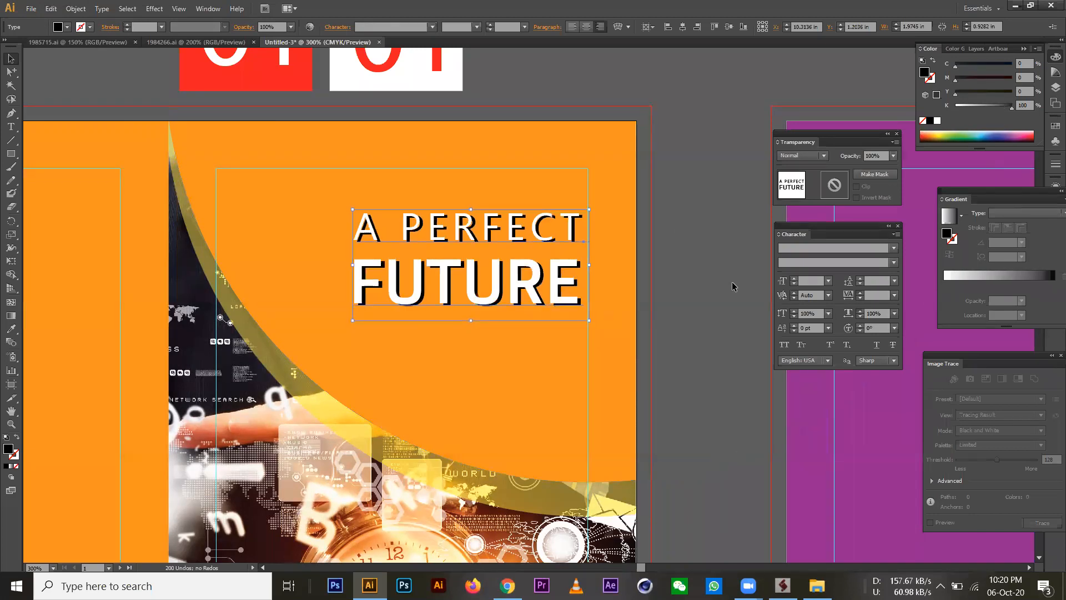
pyautogui.click(701, 282)
pyautogui.hotkey('ctrl', '-')
pyautogui.keyDown('ctrl'); pyautogui.keyDown('alt'); pyautogui.click(550, 348); pyautogui.keyUp('alt'); pyautogui.keyUp('ctrl')
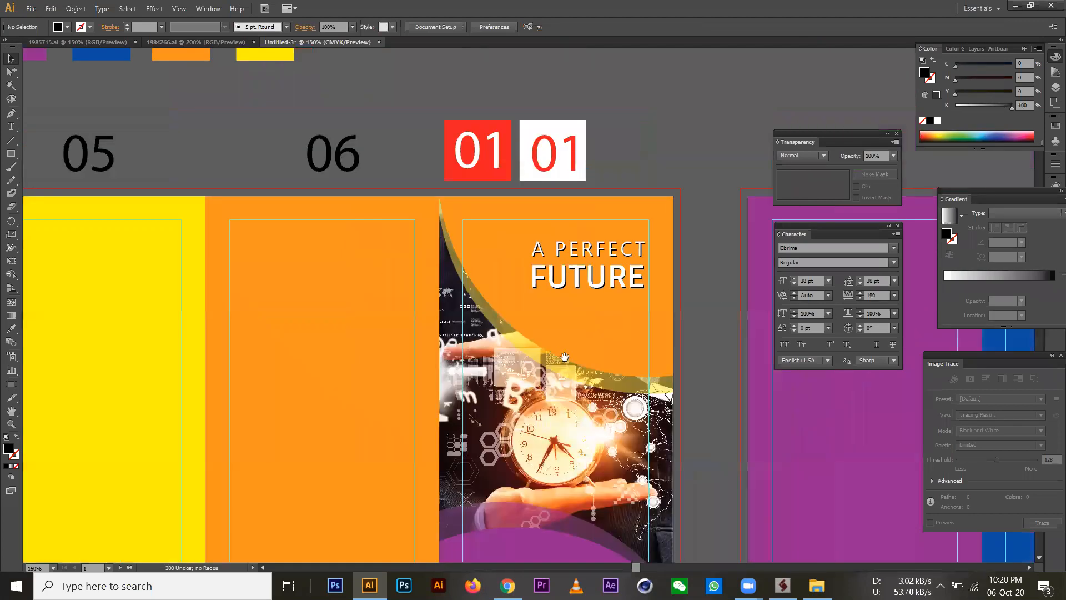
pyautogui.keyDown('ctrl'); pyautogui.keyDown('alt'); pyautogui.click(560, 355); pyautogui.keyUp('alt'); pyautogui.keyUp('ctrl')
pyautogui.moveTo(571, 210); pyautogui.dragTo(583, 180)
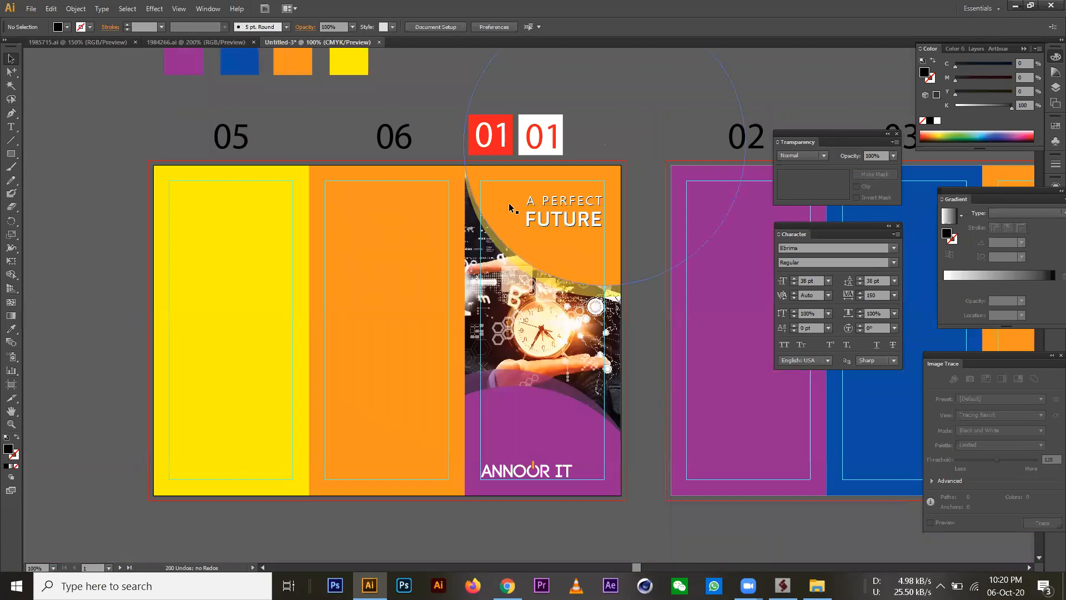
# Add a yellow (Y 100) copy of the tagline behind the white text and nudge it one increment up and left.
pyautogui.keyDown('ctrl'); pyautogui.click(519, 236); pyautogui.keyUp('ctrl')
pyautogui.keyDown('ctrl'); pyautogui.click(595, 319); pyautogui.keyUp('ctrl')
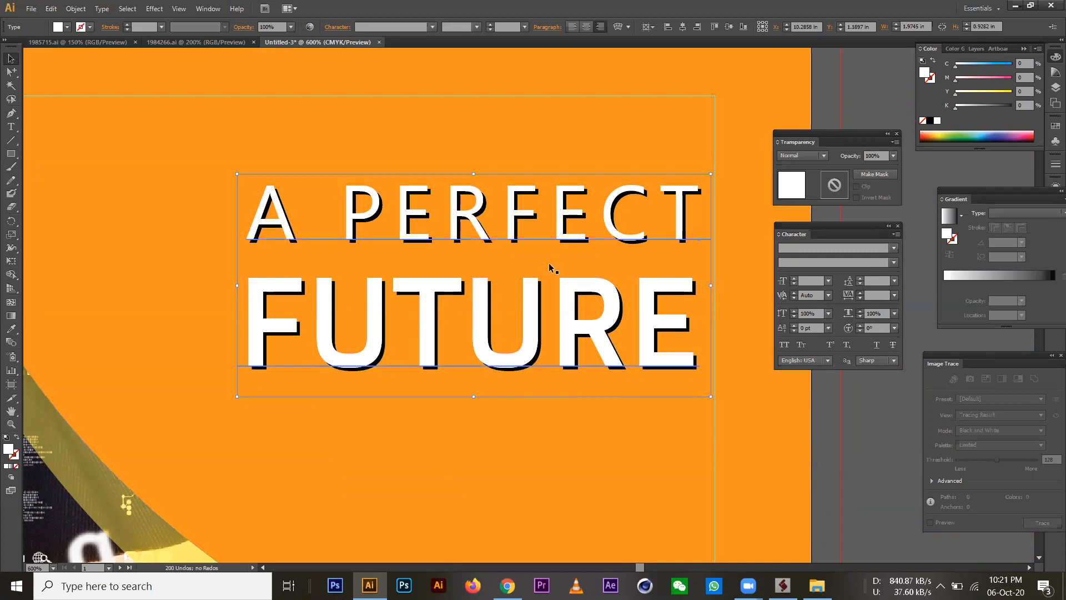
pyautogui.moveTo(985, 94); pyautogui.dragTo(1012, 92)
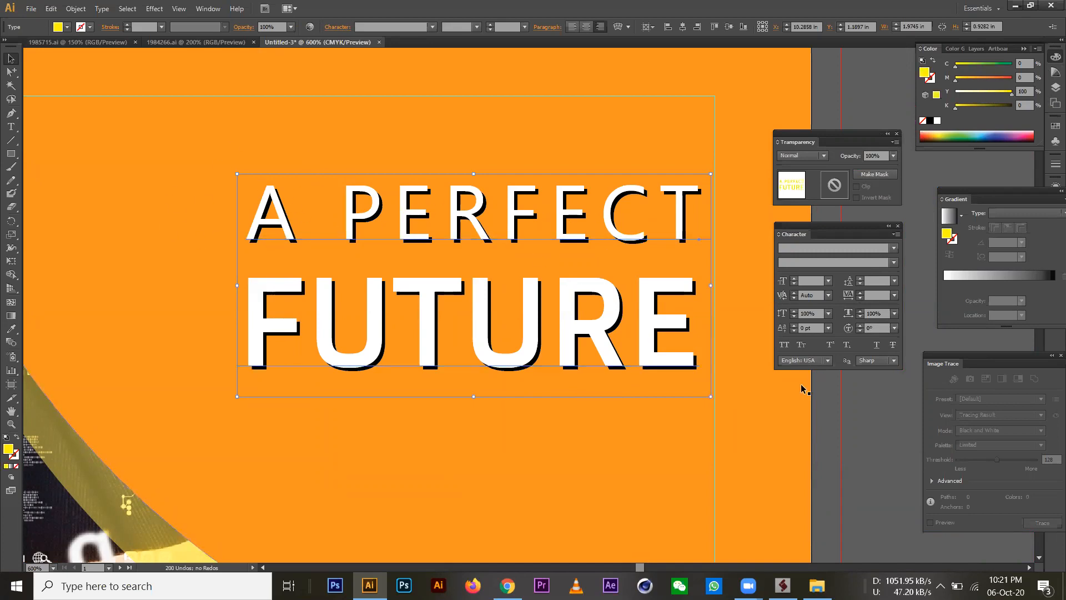
pyautogui.press('Up')
pyautogui.press('Left')
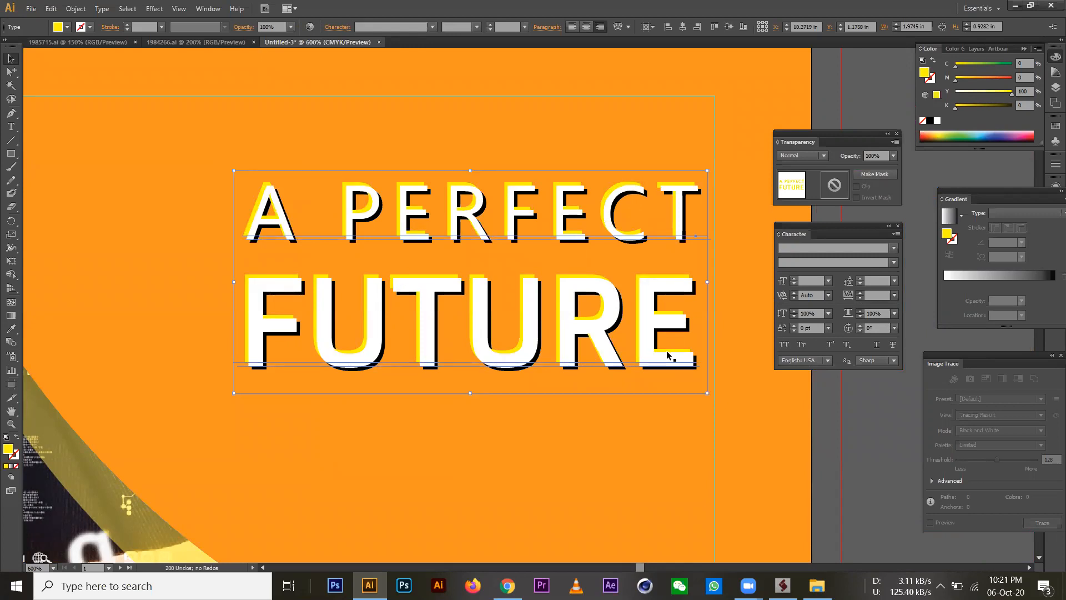
# Set the keyboard increment in the general preferences to .001 in.
pyautogui.hotkey('ctrl', 'shift', 'b')
pyautogui.hotkey('ctrl', 'shift', 'b')
pyautogui.hotkey('ctrl', 'shift', 'b')
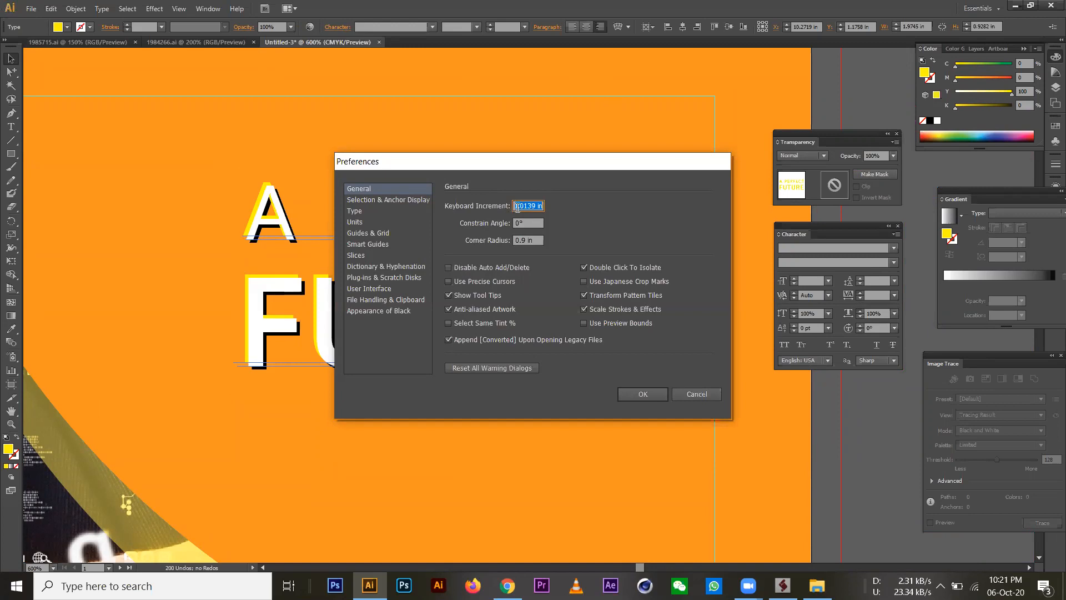
pyautogui.write('.00')
pyautogui.press('BackSpace')
pyautogui.write('01')
pyautogui.click(644, 395)
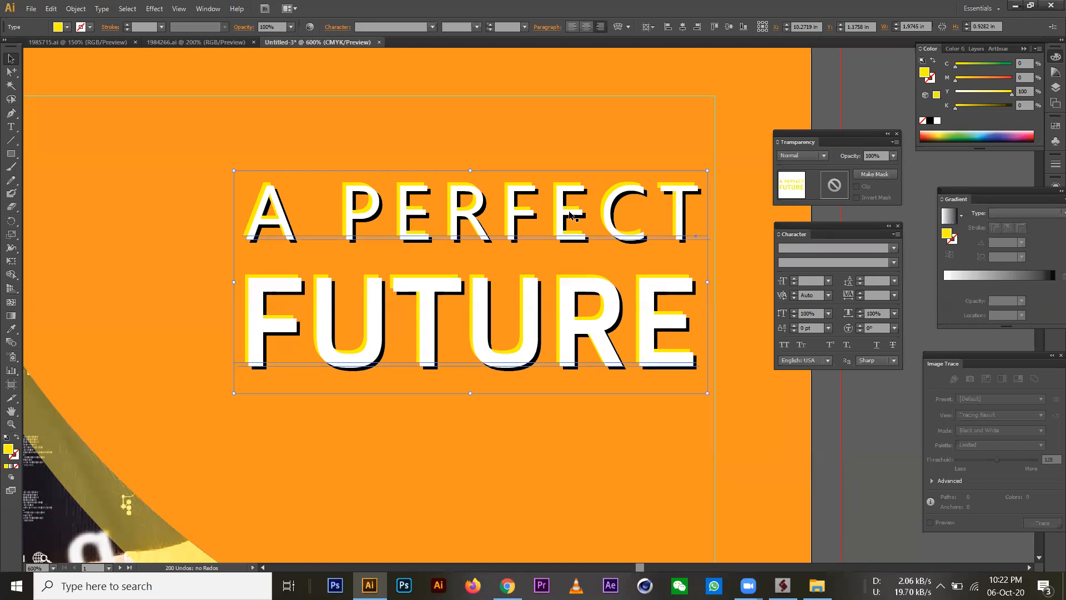
# Nudge the yellow tagline copy in fine increments down and right, leaving only a thin yellow edge around the white letters.
pyautogui.press('Delete')
pyautogui.hotkey('ctrl', 'z')
pyautogui.press('Down')
pyautogui.press('Right')
pyautogui.press('Right')
pyautogui.press('Right')
pyautogui.press('Down')
pyautogui.press('Down')
pyautogui.press('Down')
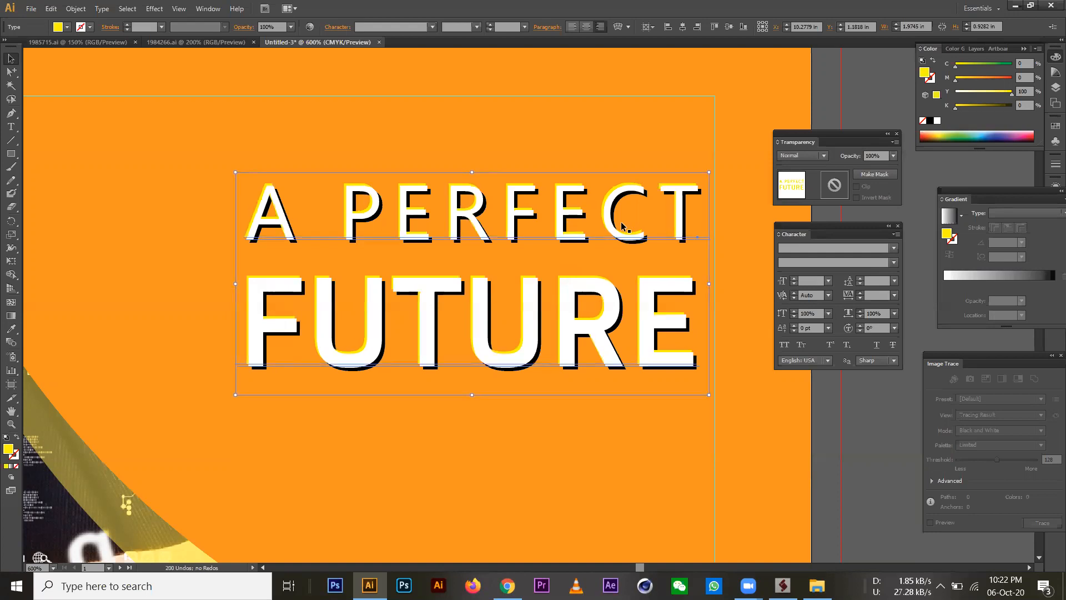
pyautogui.press('Left')
pyautogui.press('Left')
pyautogui.press('Right')
pyautogui.press('Right')
pyautogui.press('Left')
pyautogui.press('Right')
pyautogui.press('Right')
pyautogui.press('Right')
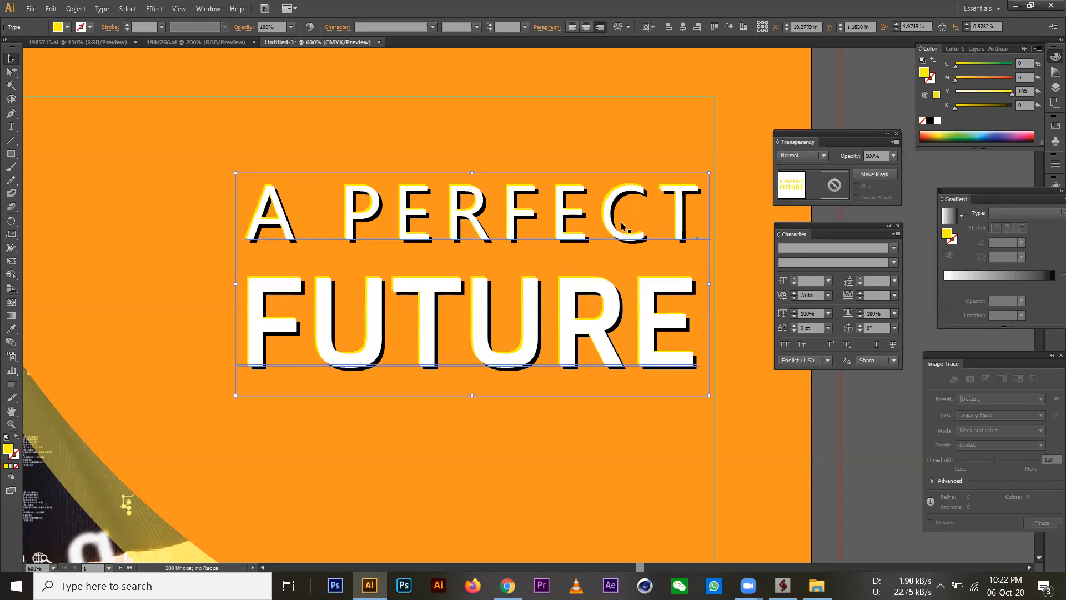
pyautogui.click(821, 407)
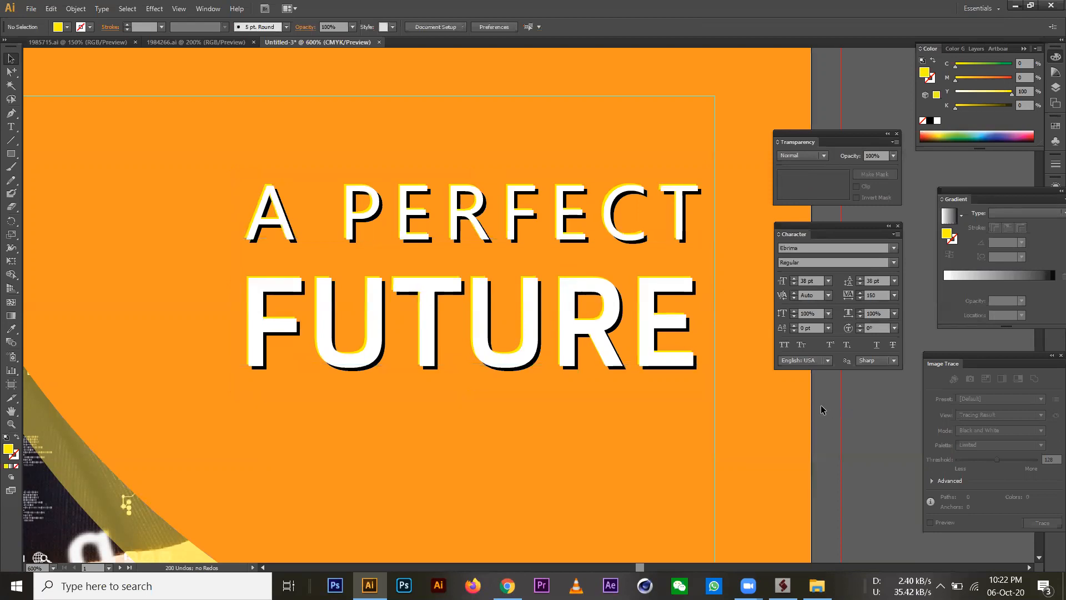
# Place a copy of the ANNOOR IT logo from panel 01 in the lower part of panel 06.
pyautogui.keyDown('ctrl'); pyautogui.keyDown('alt'); pyautogui.click(500, 317); pyautogui.keyUp('alt'); pyautogui.keyUp('ctrl')
pyautogui.keyDown('ctrl'); pyautogui.keyDown('alt'); pyautogui.click(483, 378); pyautogui.keyUp('alt'); pyautogui.keyUp('ctrl')
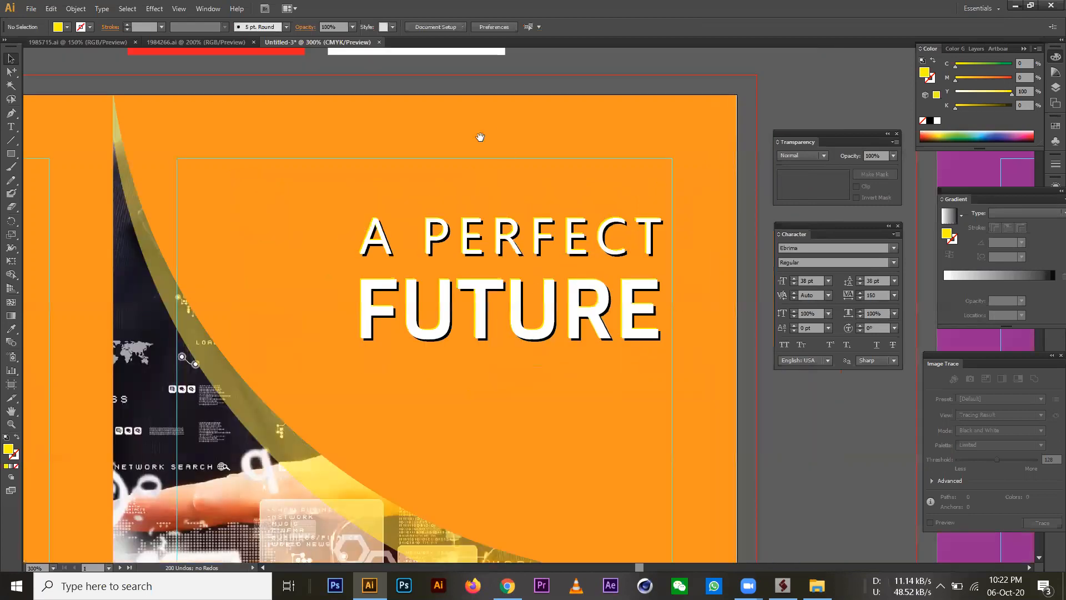
pyautogui.hotkey('ctrl', '1')
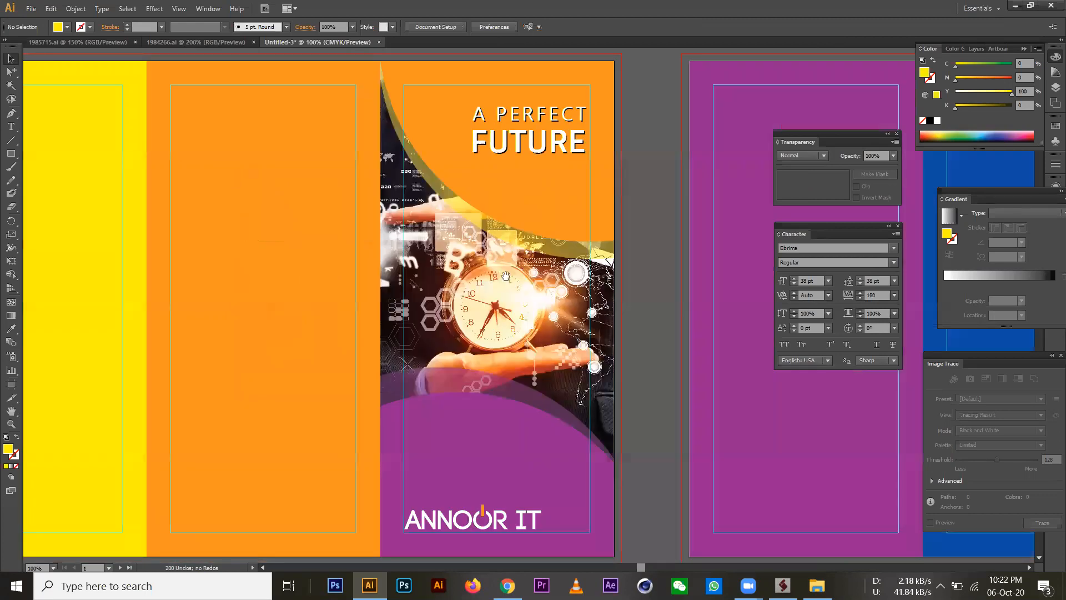
pyautogui.keyDown('ctrl'); pyautogui.keyDown('alt'); pyautogui.click(611, 445); pyautogui.keyUp('alt'); pyautogui.keyUp('ctrl')
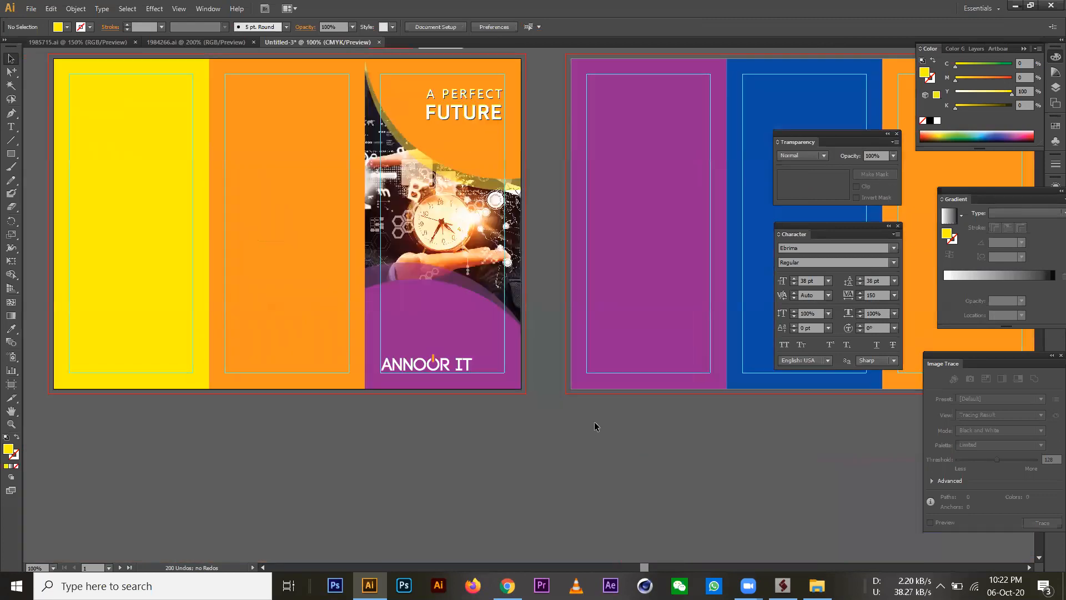
pyautogui.moveTo(596, 397); pyautogui.dragTo(682, 444)
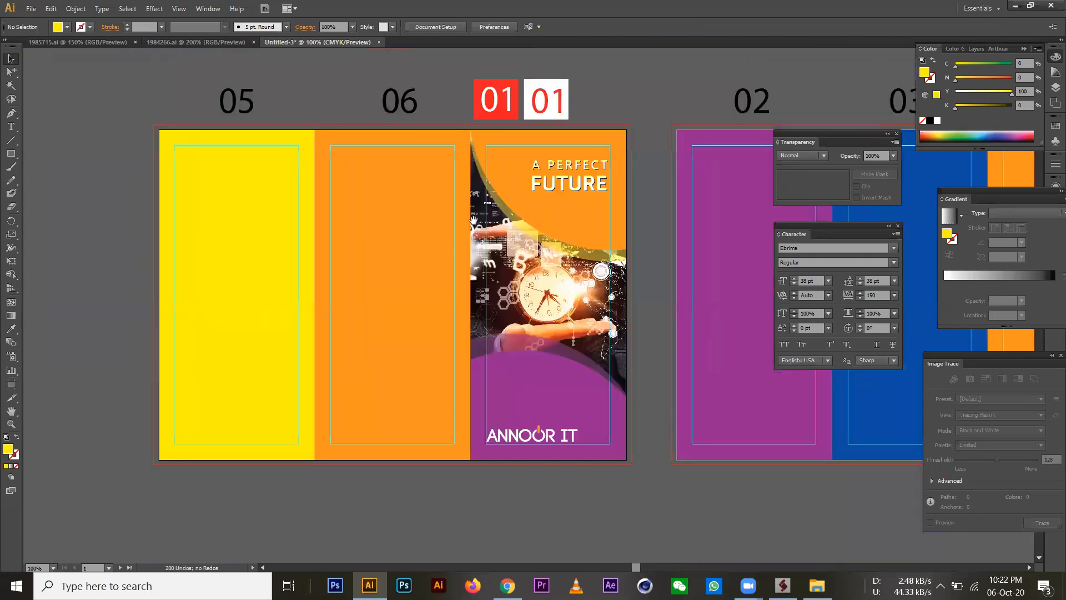
pyautogui.moveTo(473, 220); pyautogui.dragTo(421, 230)
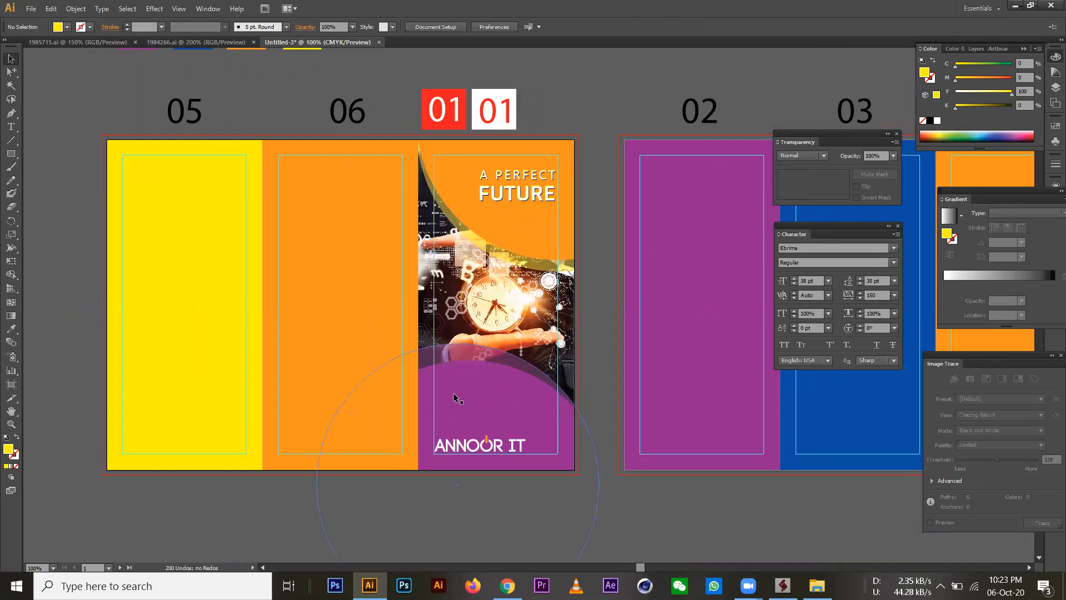
pyautogui.scroll(1, 527, 417)
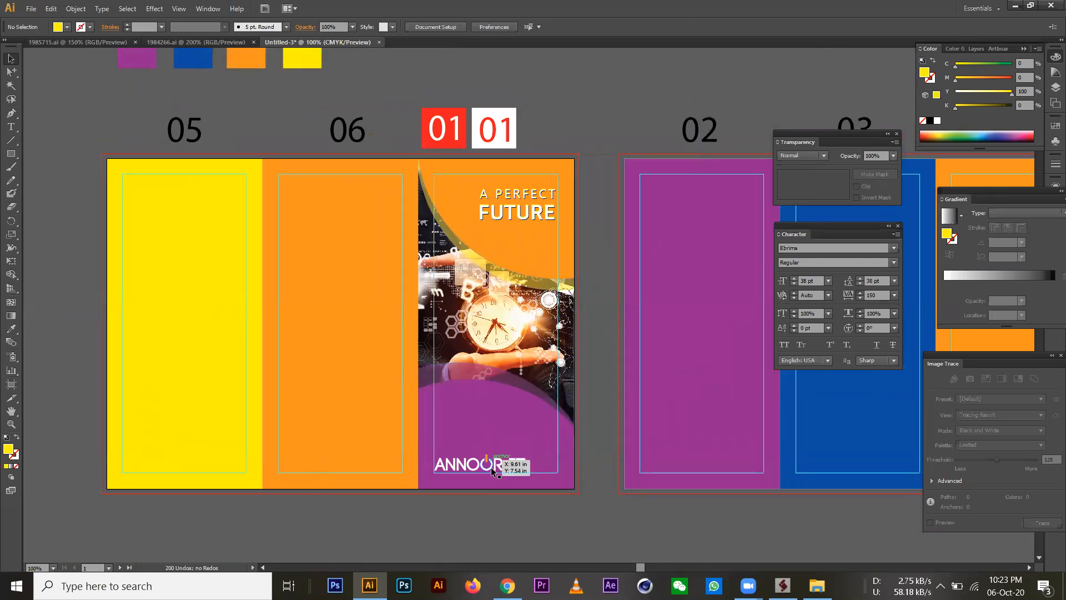
pyautogui.moveTo(491, 468); pyautogui.dragTo(350, 428)
pyautogui.click(414, 520)
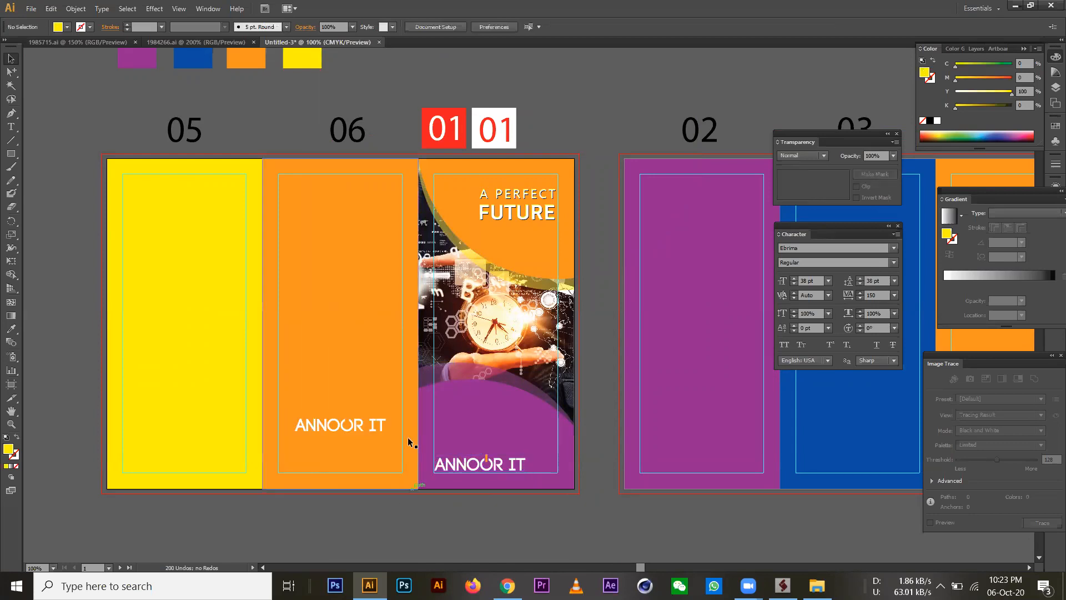
# Try the purple fill on panel 06's background, then fill it with white sampled from the ANNOOR IT logo lettering.
pyautogui.click(340, 216)
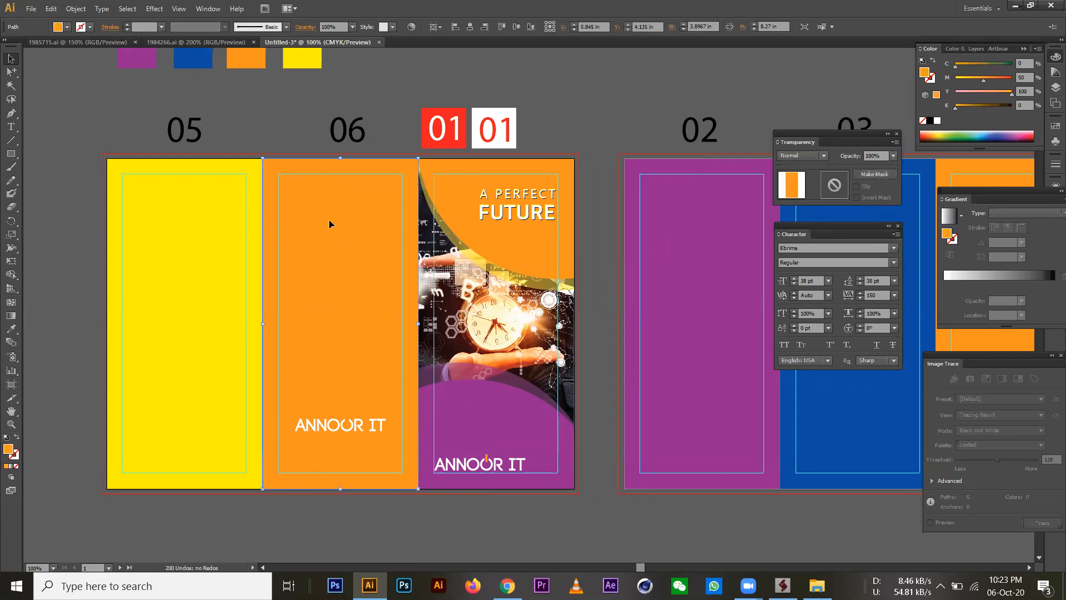
pyautogui.click(11, 328)
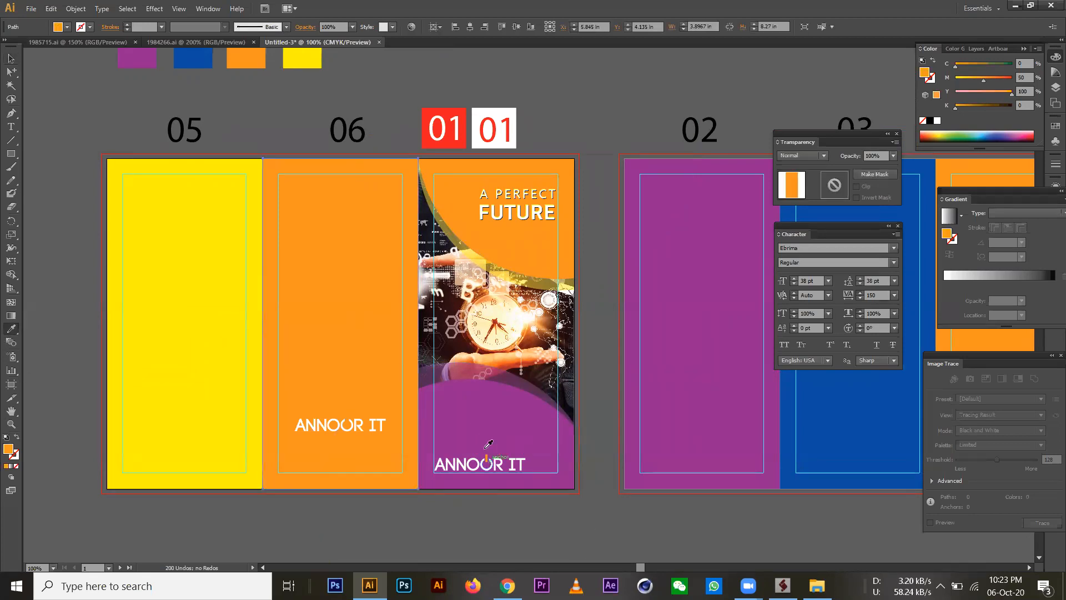
pyautogui.click(457, 408)
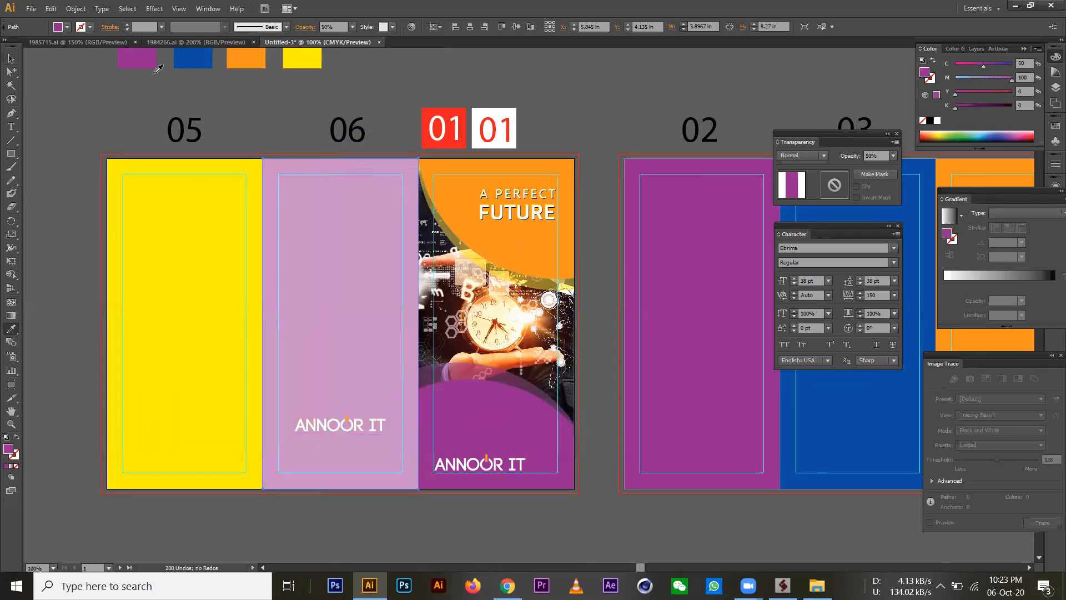
pyautogui.click(135, 58)
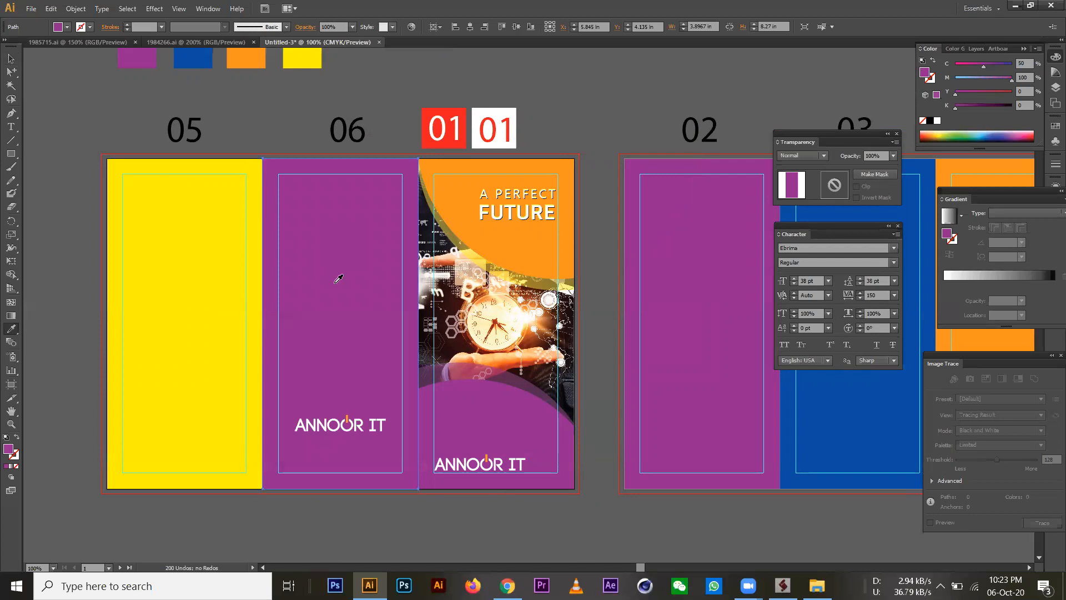
pyautogui.click(381, 422)
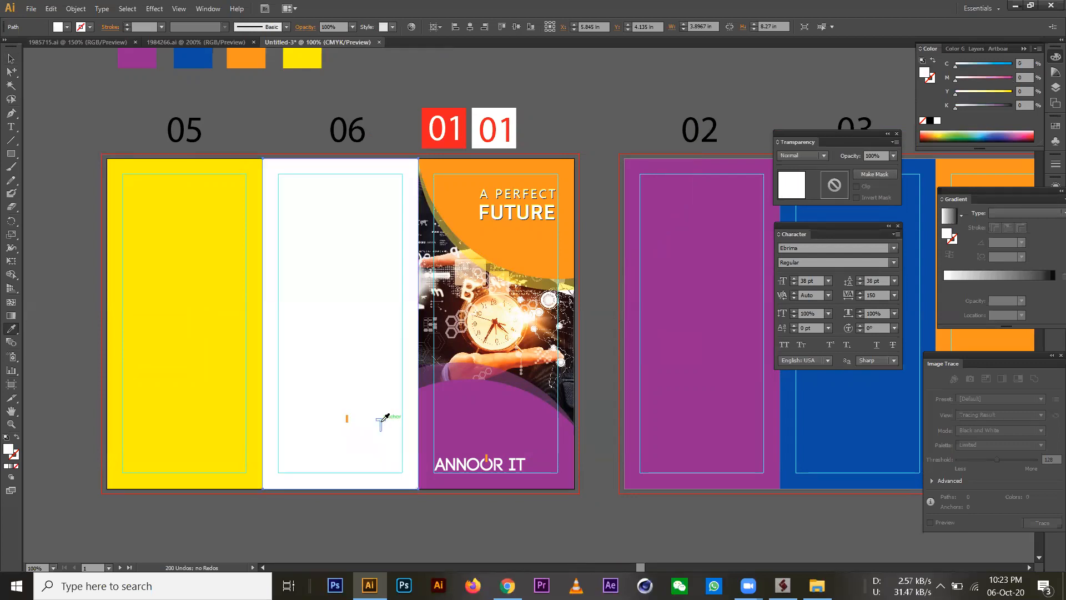
# Cover the upper half of panel 06 with a purple copy of the background rectangle about 4.32 in high, leaving white below.
pyautogui.press('v')
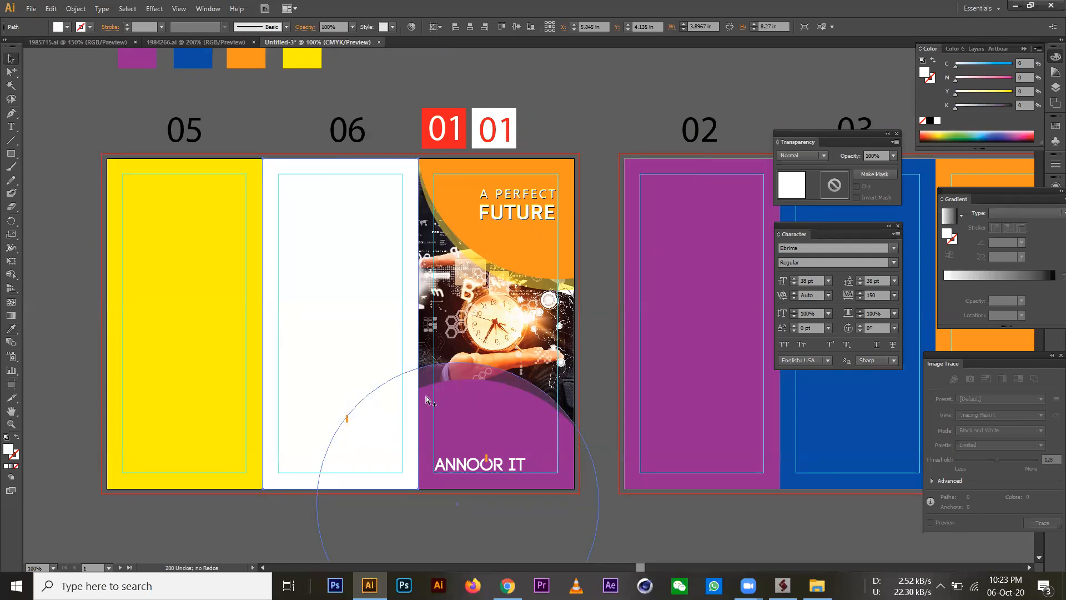
pyautogui.moveTo(340, 489); pyautogui.dragTo(340, 331)
pyautogui.press('i')
pyautogui.click(133, 55)
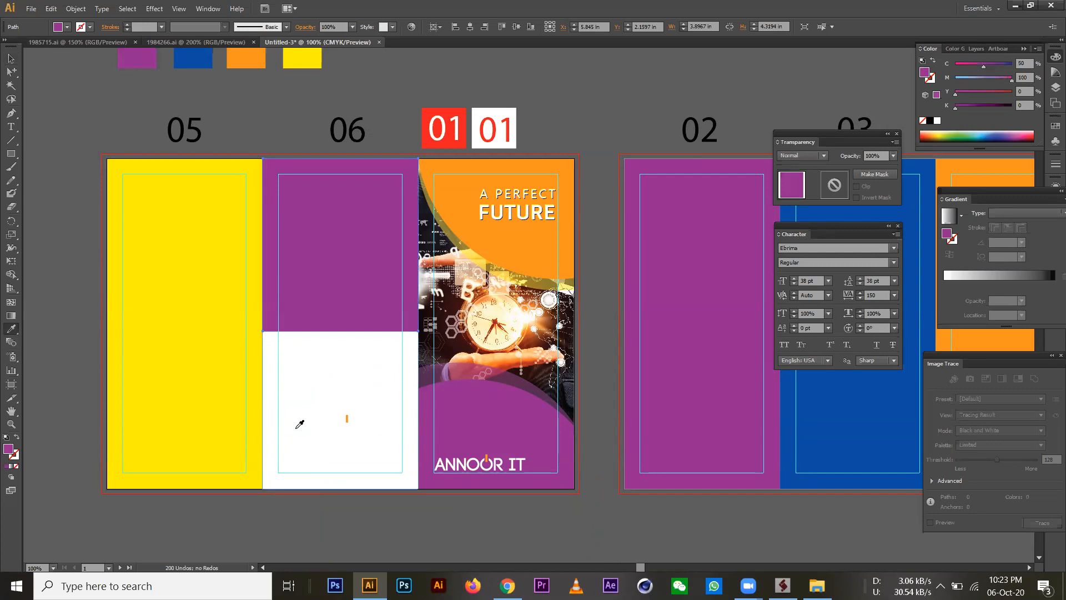
# Recolour only the ANNOOR IT lettering on panel 06 with the purple of the upper block, keeping the orange mark.
pyautogui.click(11, 72)
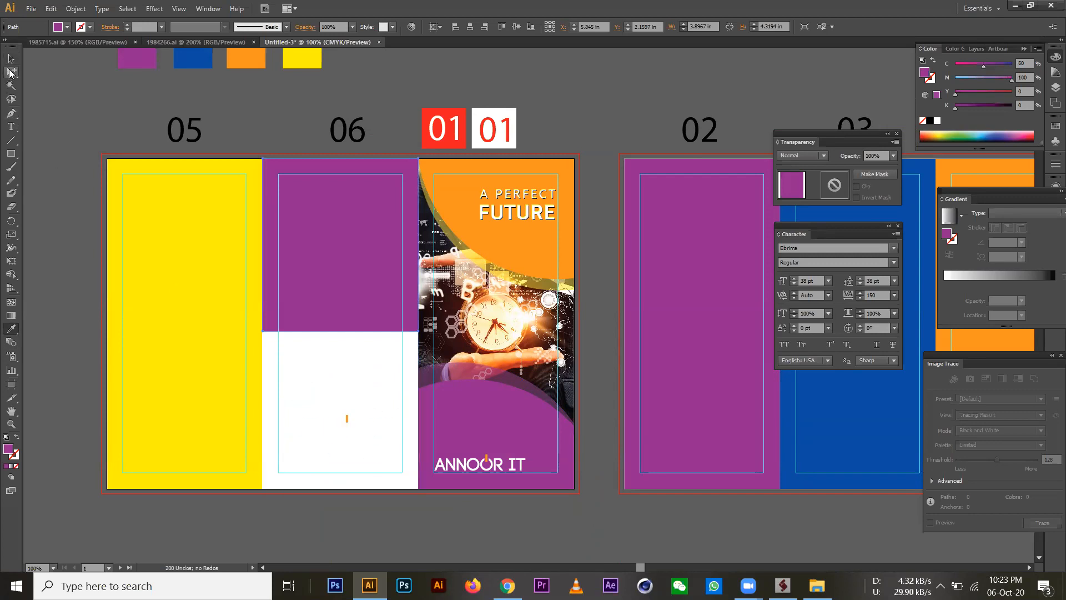
pyautogui.click(364, 433)
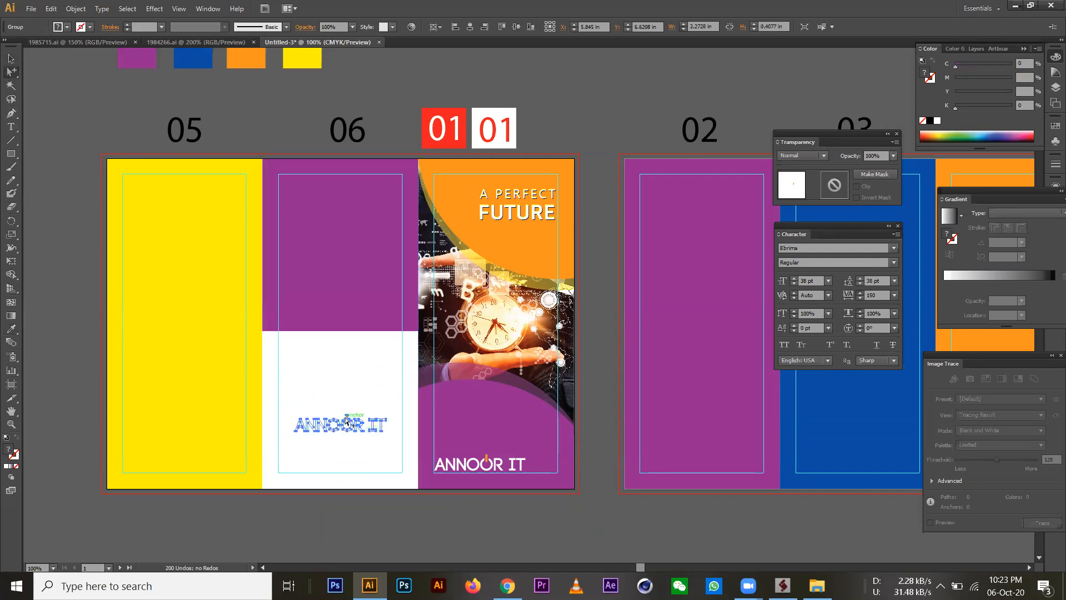
pyautogui.click(353, 422)
pyautogui.click(11, 330)
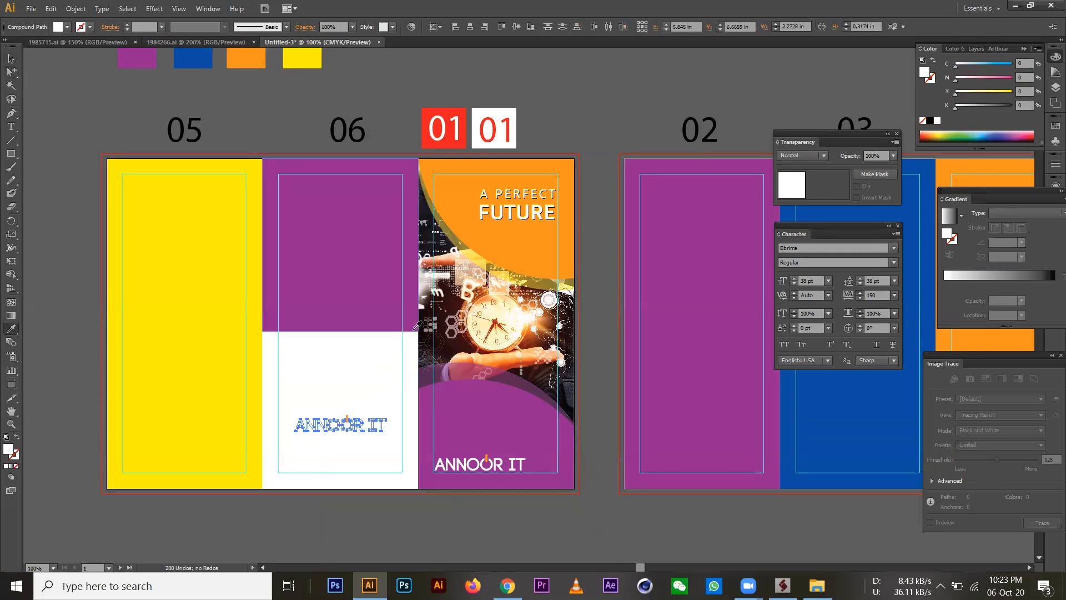
pyautogui.click(328, 213)
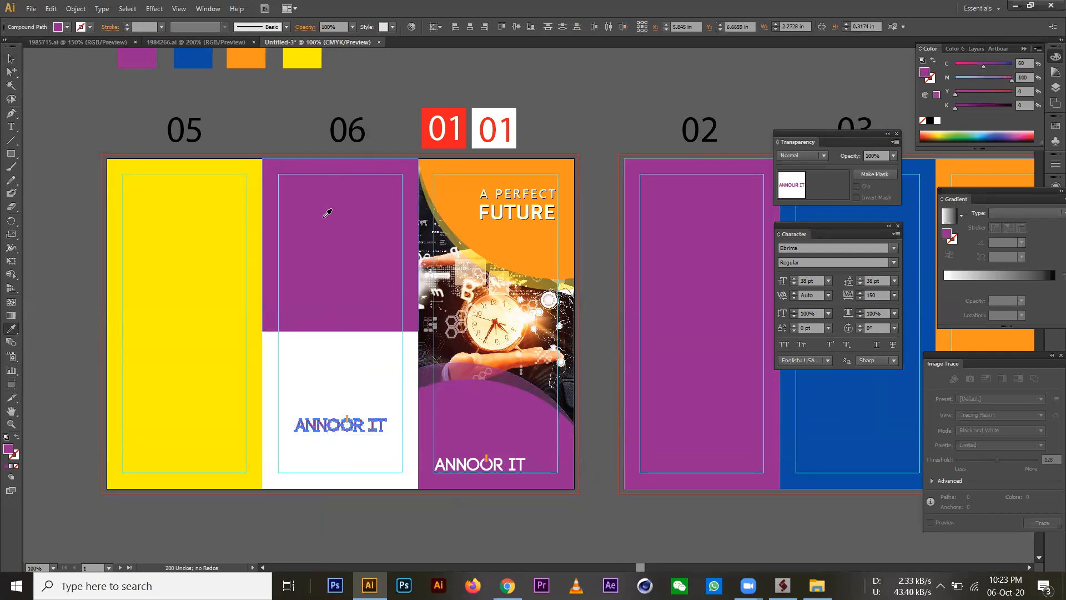
pyautogui.click(11, 58)
pyautogui.click(95, 105)
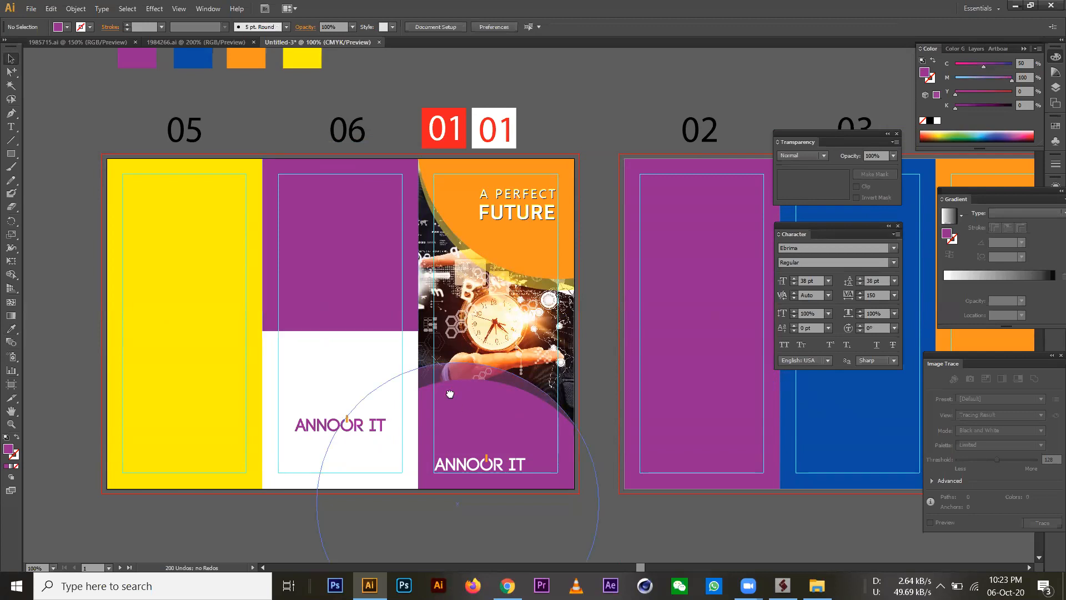
# Scale the purple ANNOOR IT logo down slightly in proportion and keep it roughly centred across panel 06's white area.
pyautogui.moveTo(453, 402); pyautogui.dragTo(473, 407)
pyautogui.click(331, 428)
pyautogui.moveTo(402, 438); pyautogui.dragTo(403, 435)
pyautogui.hotkey('ctrl', 'z')
pyautogui.keyDown('ctrl'); pyautogui.click(420, 400); pyautogui.keyUp('ctrl')
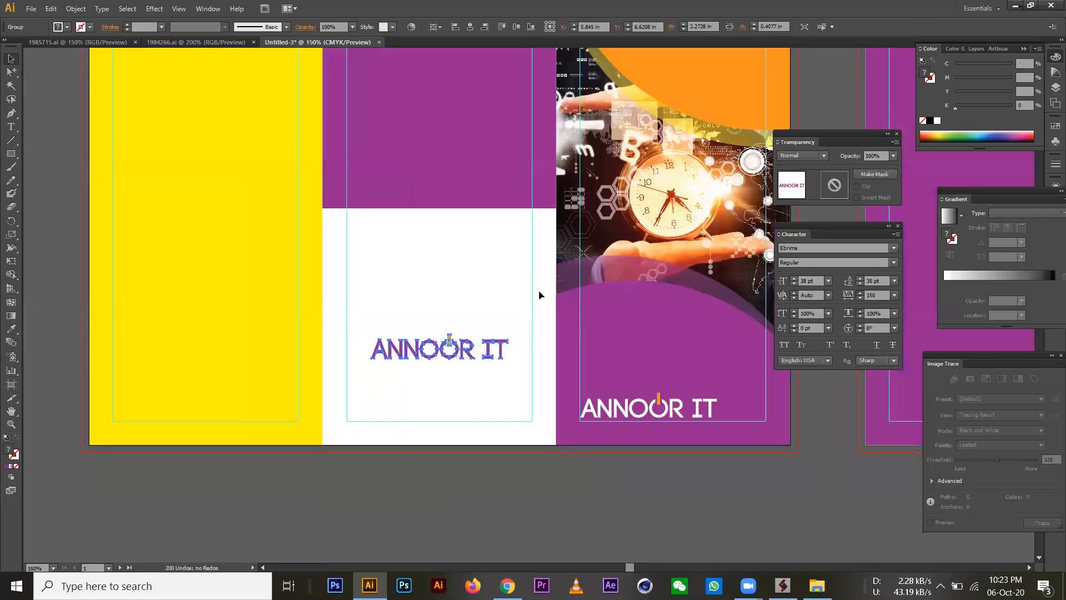
pyautogui.hotkey('ctrl', '+')
pyautogui.hotkey('ctrl', '+')
pyautogui.moveTo(545, 331); pyautogui.dragTo(536, 330)
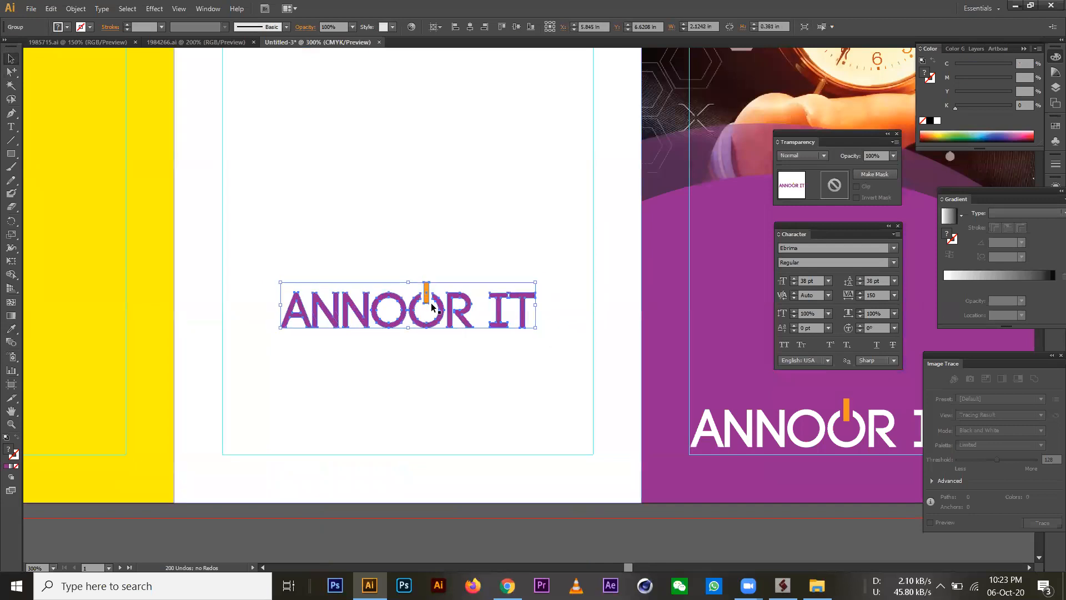
pyautogui.hotkey('ctrl', 'z')
pyautogui.moveTo(444, 303); pyautogui.dragTo(437, 294)
pyautogui.moveTo(536, 321); pyautogui.dragTo(499, 369)
pyautogui.click(551, 299)
pyautogui.scroll(-1, 548, 300)
# In the reference file 1984266.ai, delete the gradient shading group that overlays the contact information panel.
pyautogui.click(201, 44)
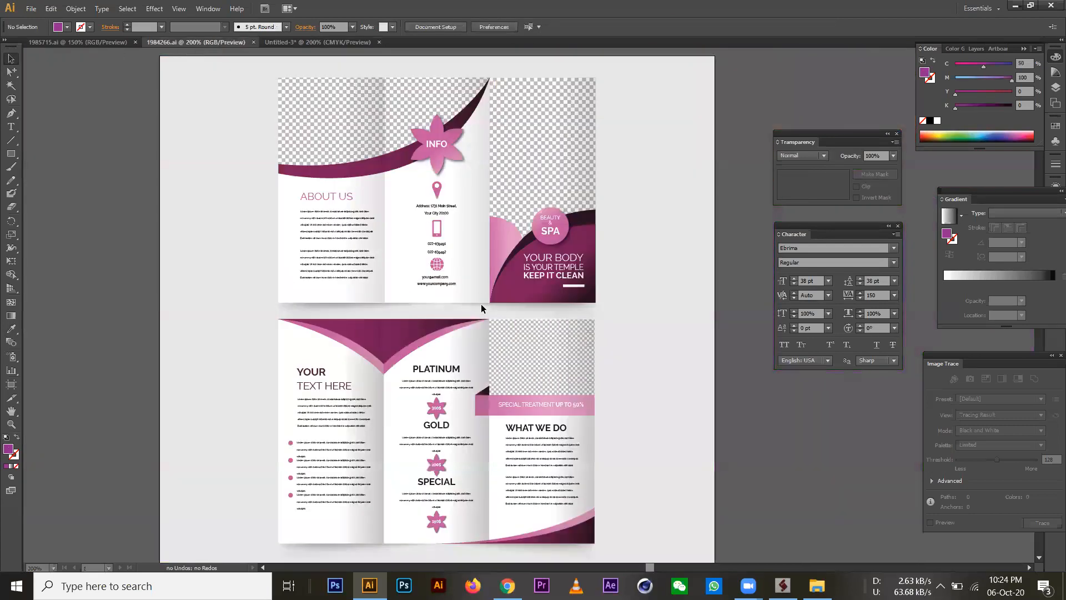
pyautogui.scroll(1, 461, 299)
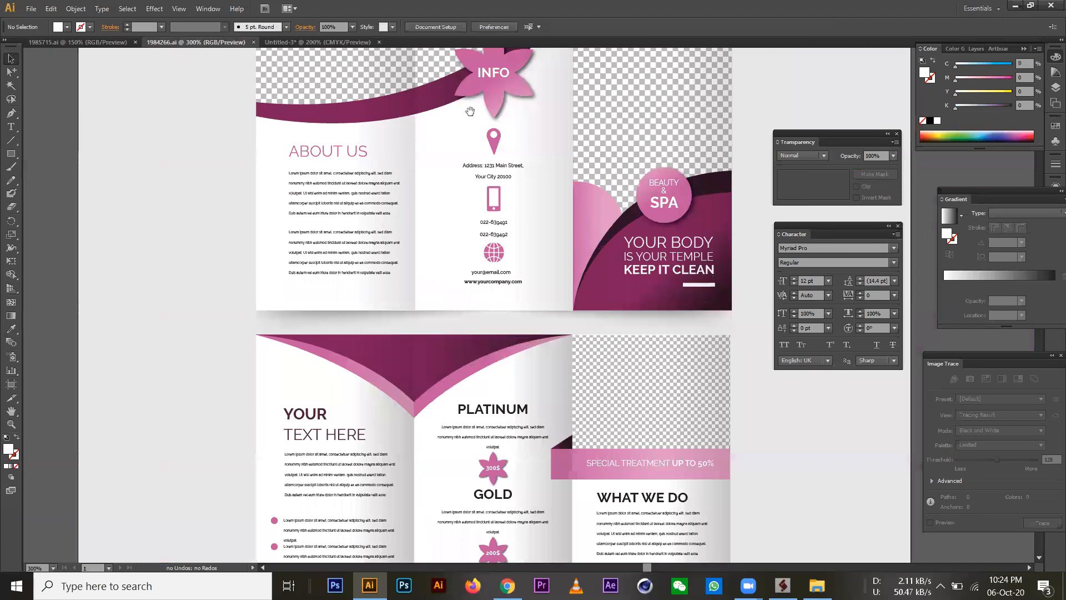
pyautogui.moveTo(470, 111); pyautogui.dragTo(417, 262)
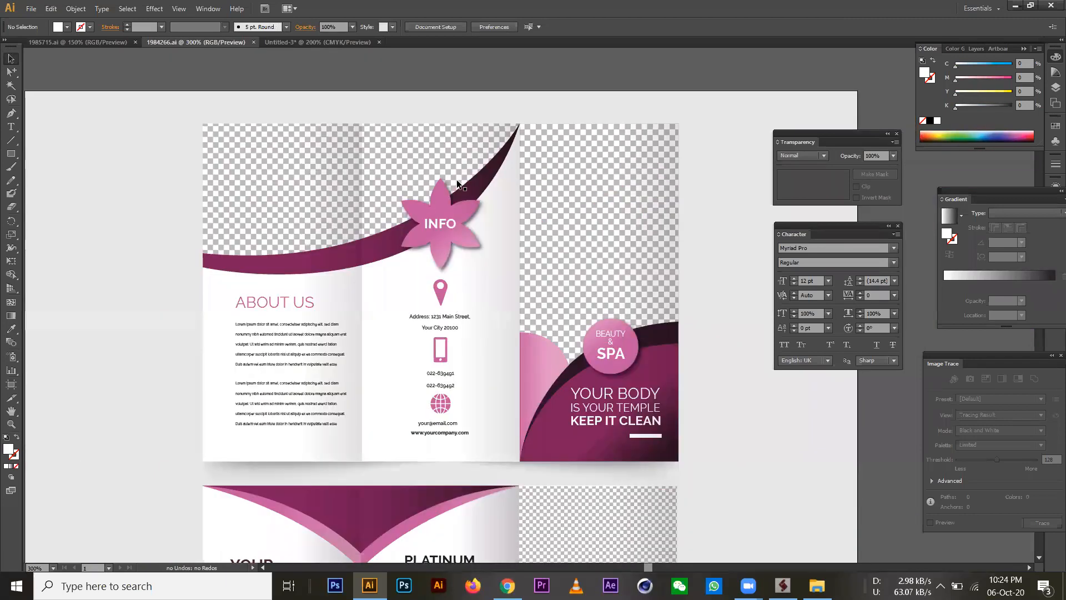
pyautogui.scroll(2, 456, 179)
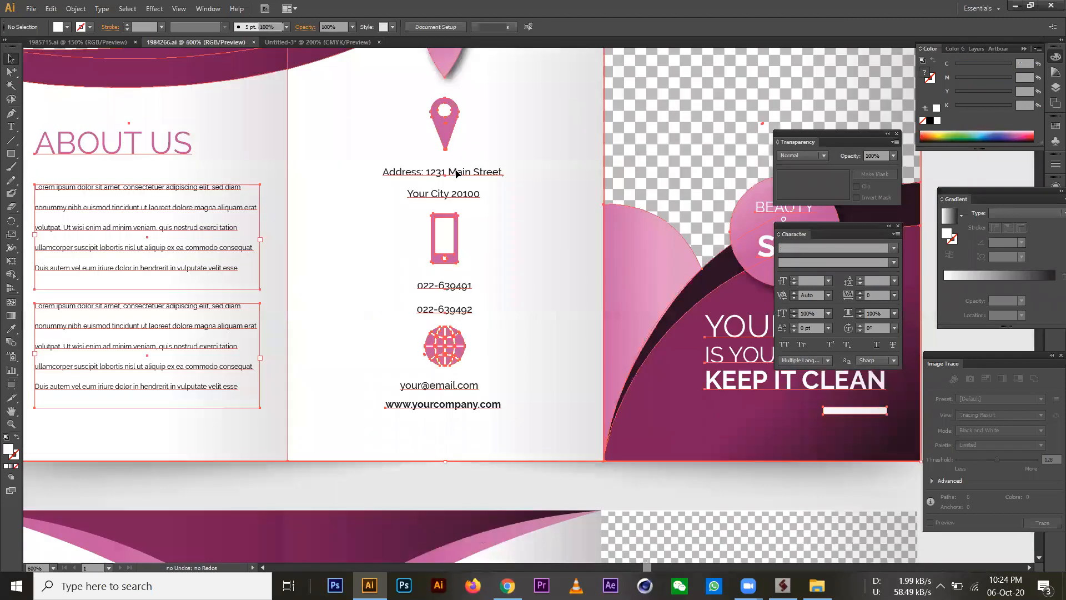
pyautogui.click(561, 157)
pyautogui.click(450, 128)
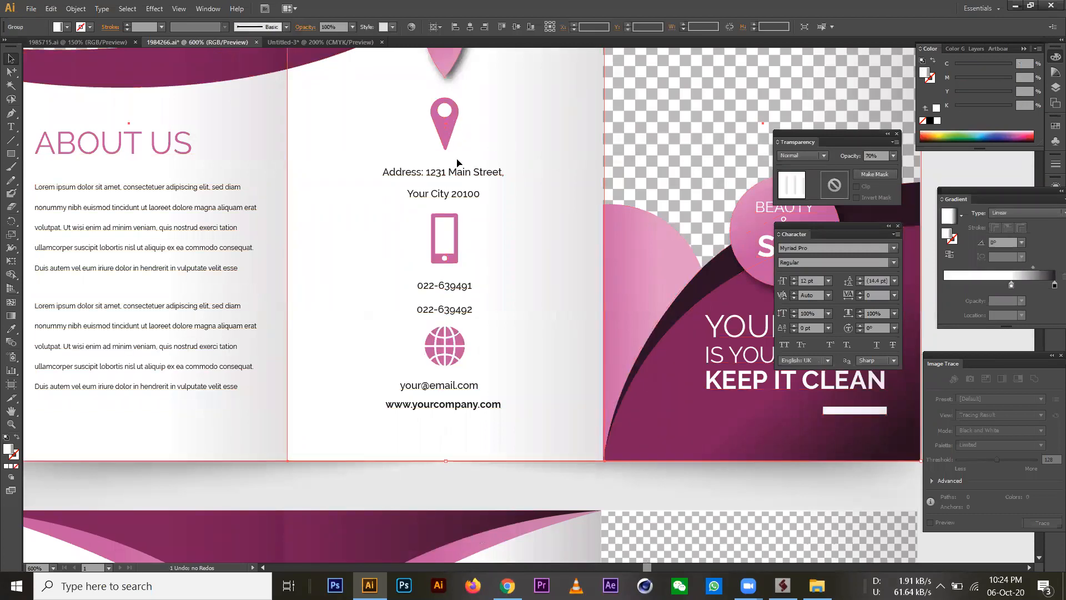
pyautogui.press('Delete')
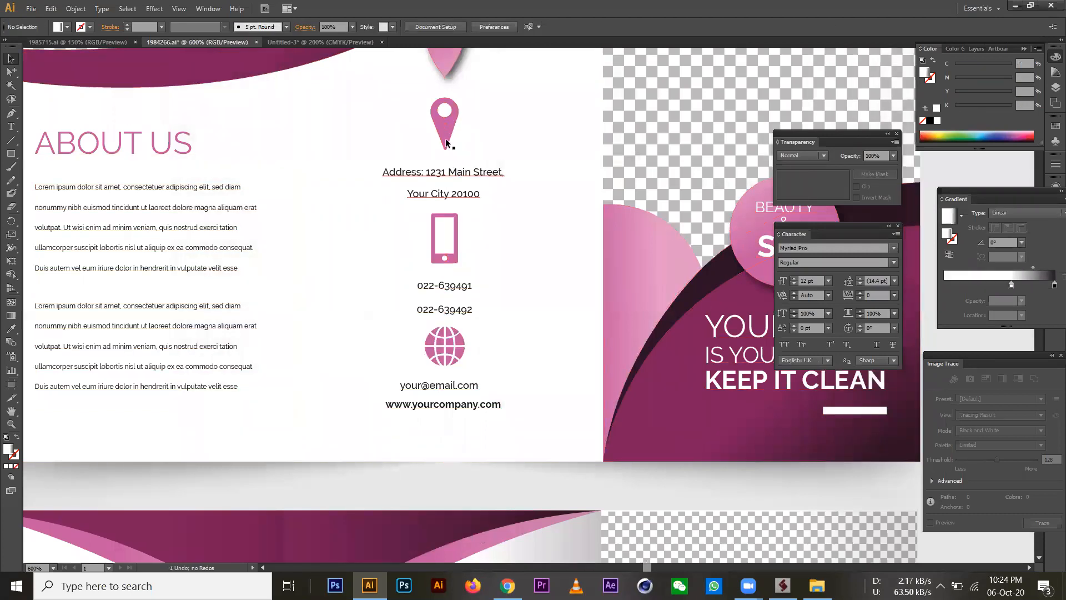
# Select the location, phone and globe icons with their address, phone, e-mail and website lines, and copy them.
pyautogui.click(448, 173)
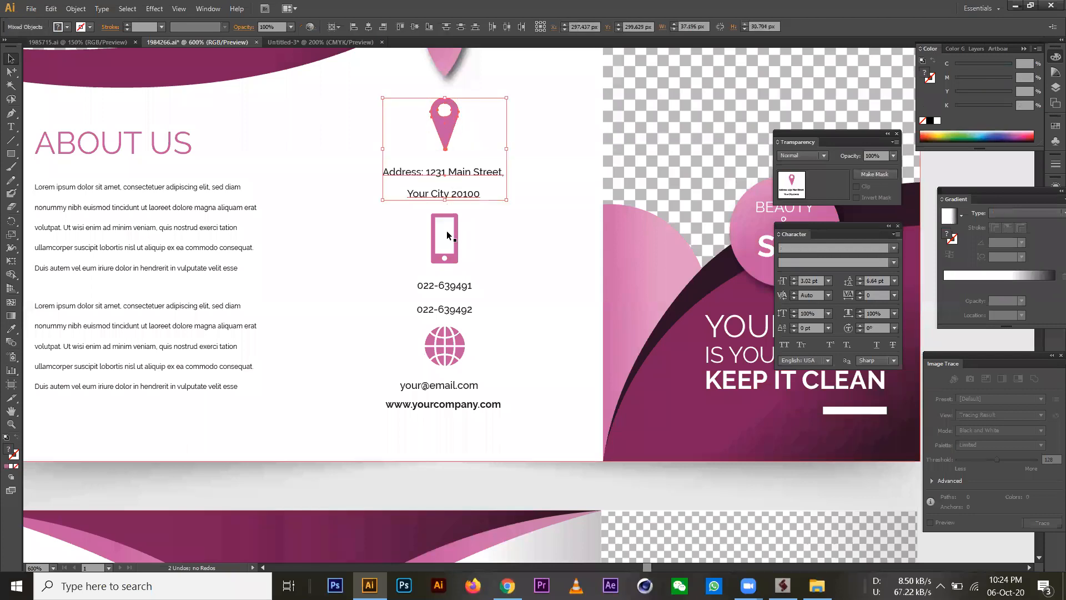
pyautogui.keyDown('shift'); pyautogui.click(455, 289); pyautogui.keyUp('shift')
pyautogui.keyDown('shift'); pyautogui.click(453, 340); pyautogui.keyUp('shift')
pyautogui.keyDown('shift'); pyautogui.click(454, 388); pyautogui.keyUp('shift')
pyautogui.keyDown('shift'); pyautogui.click(467, 406); pyautogui.keyUp('shift')
pyautogui.hotkey('ctrl', 'c')
# Paste the copied contact icons and text into the Untitled-3 brochure document and group them.
pyautogui.click(314, 42)
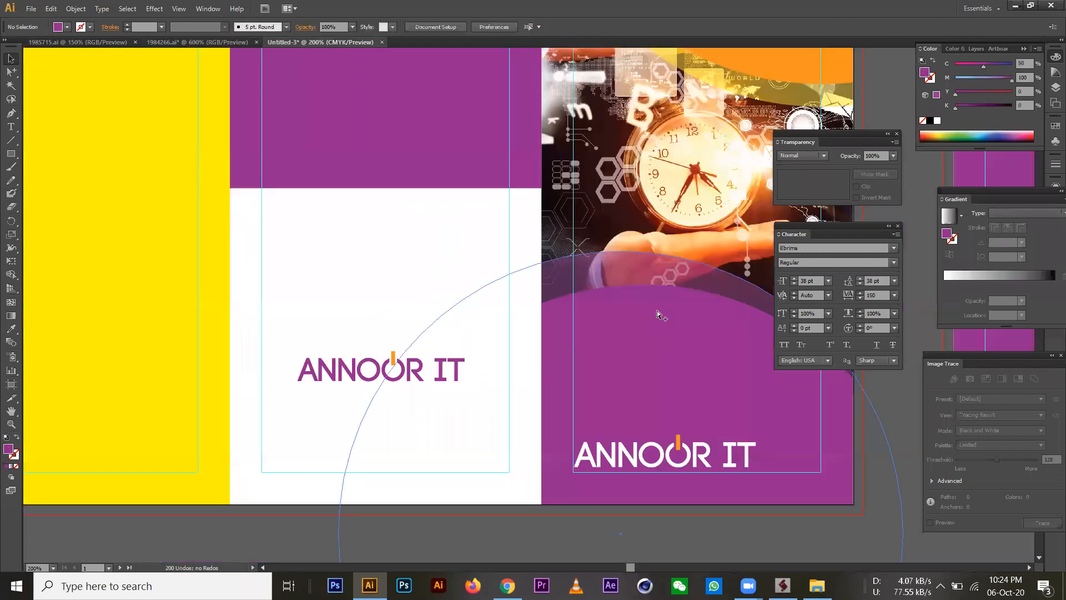
pyautogui.hotkey('ctrl', 'v')
pyautogui.moveTo(531, 310); pyautogui.dragTo(370, 299)
pyautogui.hotkey('ctrl', 'z')
pyautogui.hotkey('ctrl', 'z')
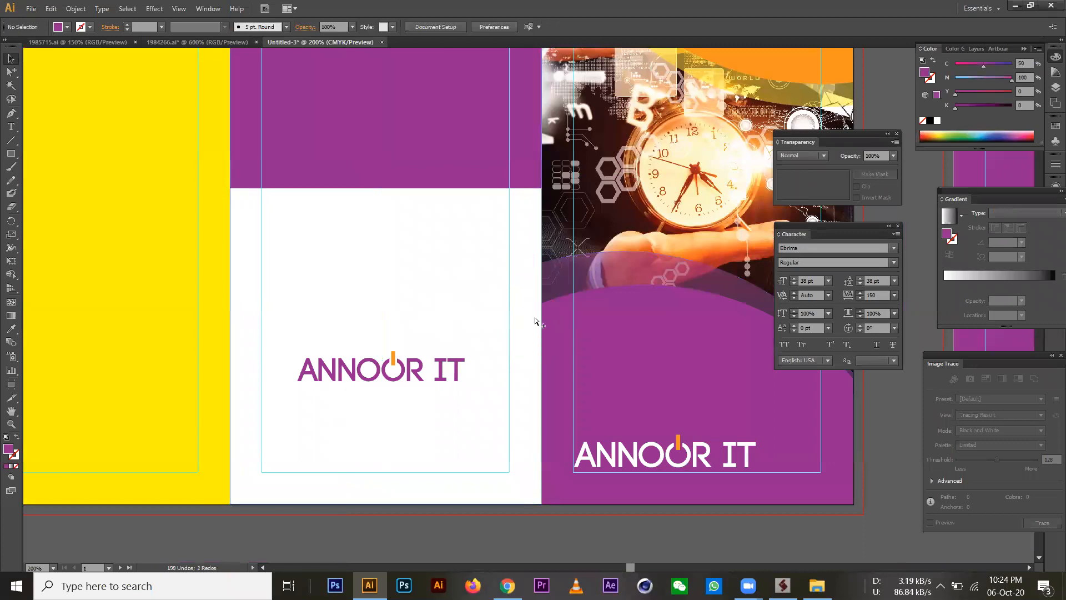
pyautogui.hotkey('ctrl', 'shift', 'z')
pyautogui.hotkey('ctrl', 'g')
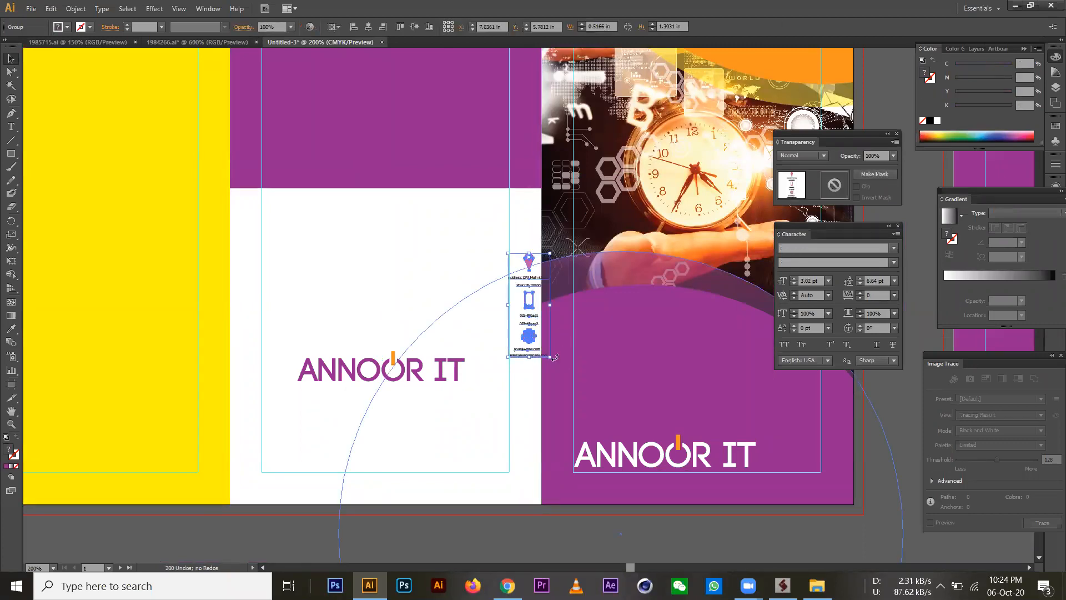
# Enlarge the contact details group to about 1.02 by 2.58 in and place it in panel 06's purple block.
pyautogui.moveTo(549, 356); pyautogui.dragTo(570, 408)
pyautogui.moveTo(537, 329); pyautogui.dragTo(450, 196)
pyautogui.hotkey('ctrl', '-')
pyautogui.hotkey('ctrl', '-')
pyautogui.moveTo(474, 250); pyautogui.dragTo(439, 212)
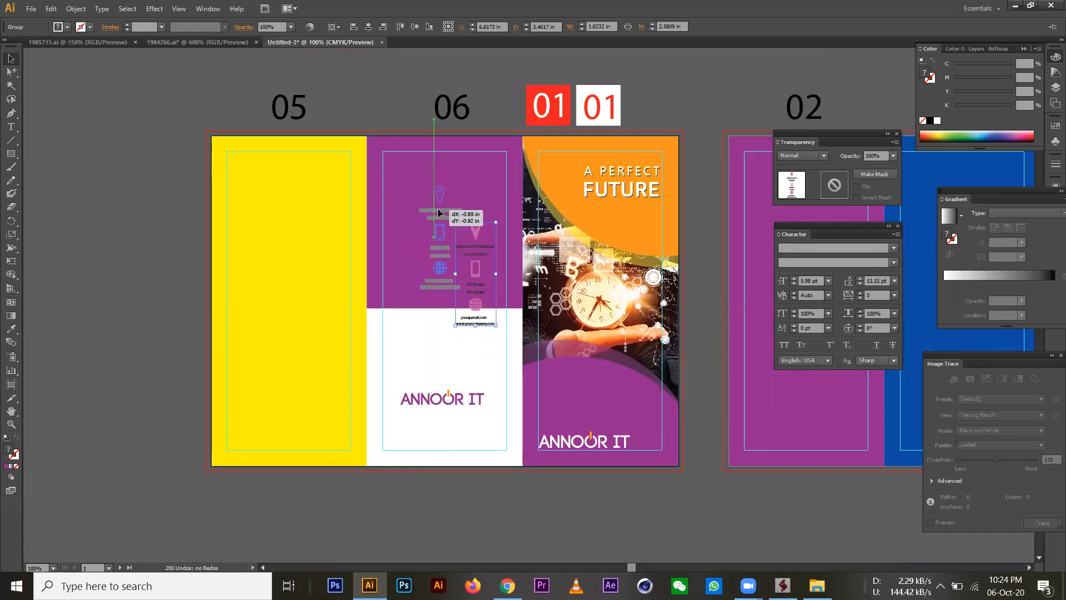
pyautogui.moveTo(465, 305); pyautogui.dragTo(465, 305)
pyautogui.click(481, 362)
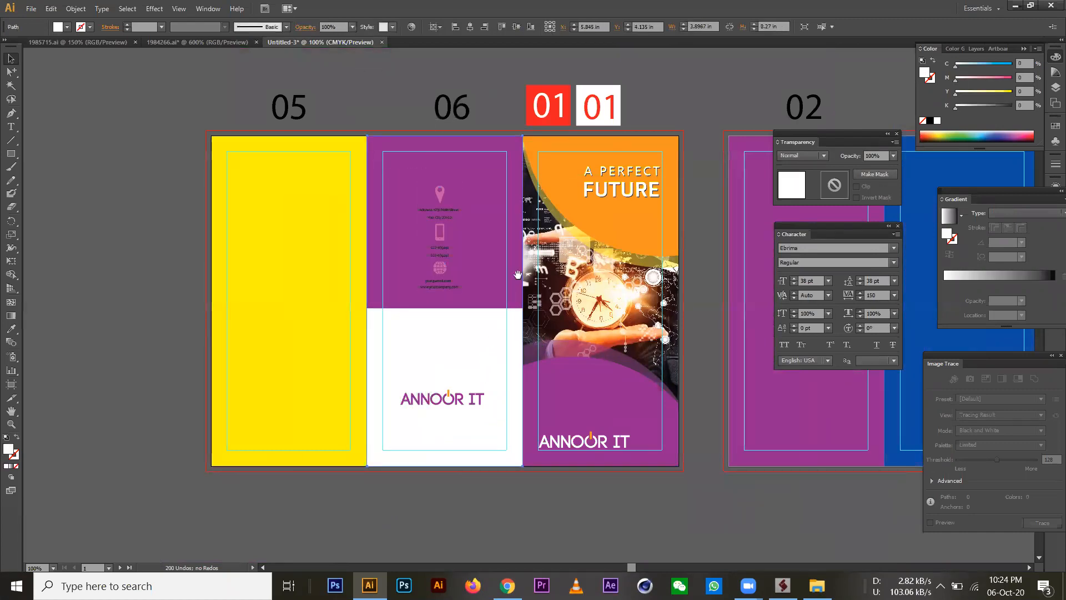
# Shift the contact details group slightly lower within the purple block of panel 06.
pyautogui.keyDown('ctrl'); pyautogui.click(505, 283); pyautogui.keyUp('ctrl')
pyautogui.keyDown('ctrl'); pyautogui.click(485, 294); pyautogui.keyUp('ctrl')
pyautogui.moveTo(455, 291); pyautogui.dragTo(459, 305)
pyautogui.moveTo(564, 316); pyautogui.dragTo(483, 317)
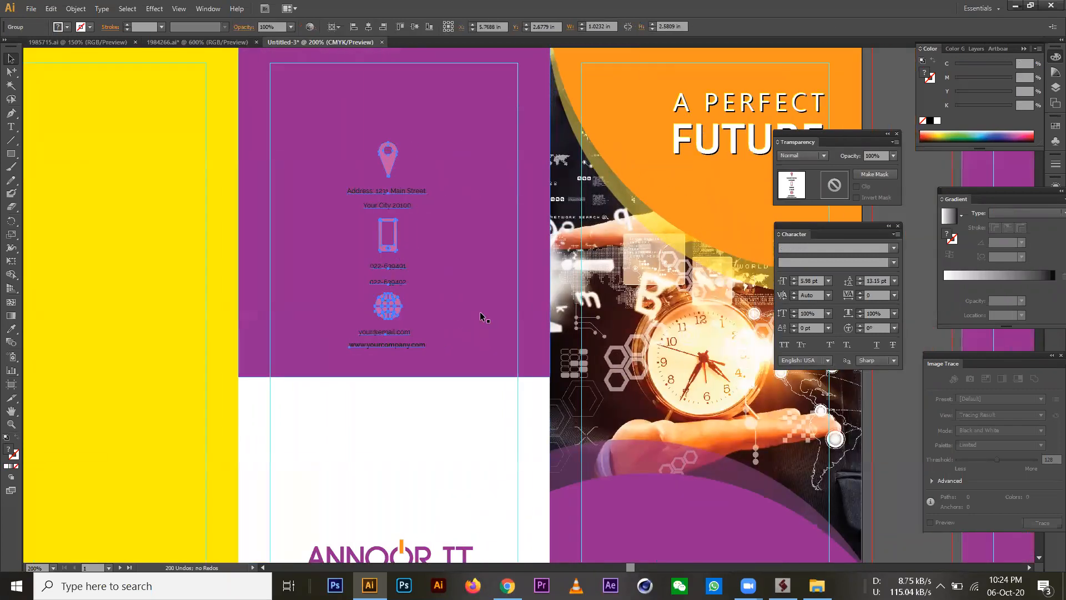
pyautogui.moveTo(394, 307); pyautogui.dragTo(395, 309)
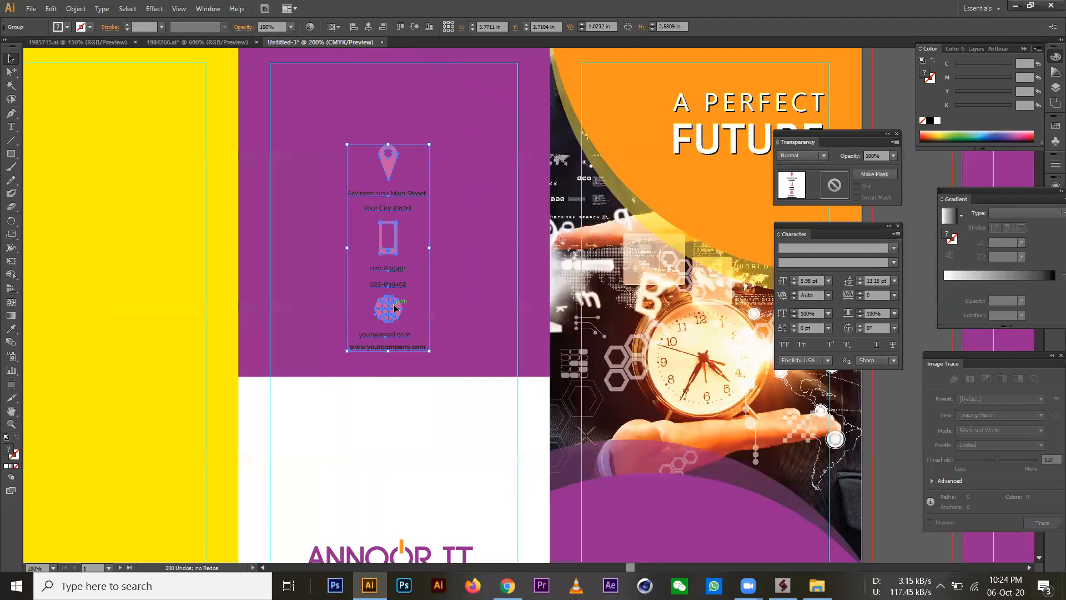
pyautogui.click(426, 397)
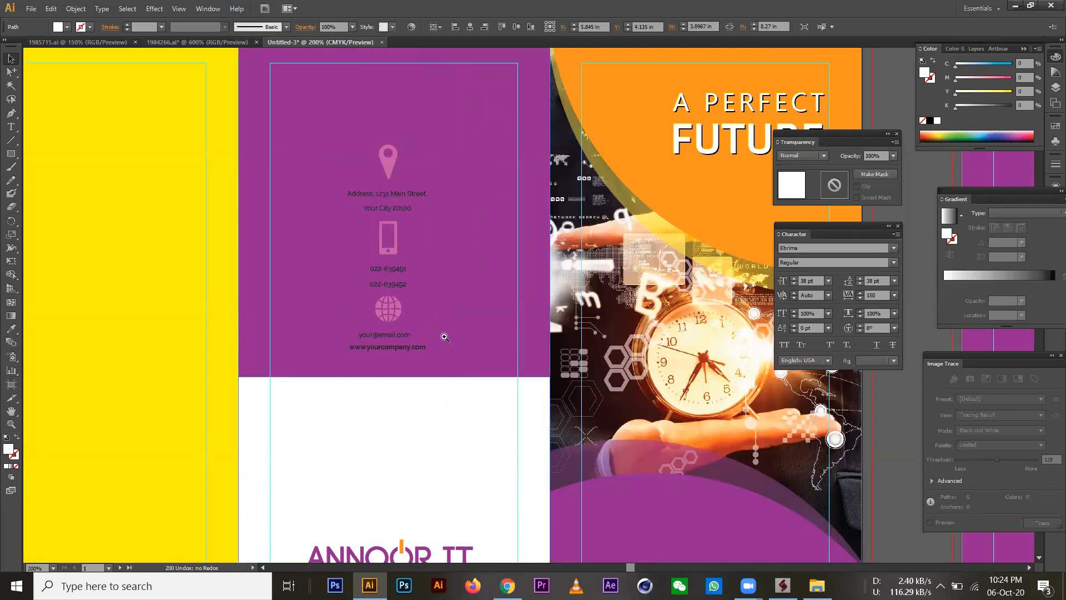
# Recolour the address, phone, e-mail and website text lines on panel 06 white, leaving the icons pink.
pyautogui.keyDown('ctrl'); pyautogui.keyDown('alt'); pyautogui.click(437, 285); pyautogui.keyUp('alt'); pyautogui.keyUp('ctrl')
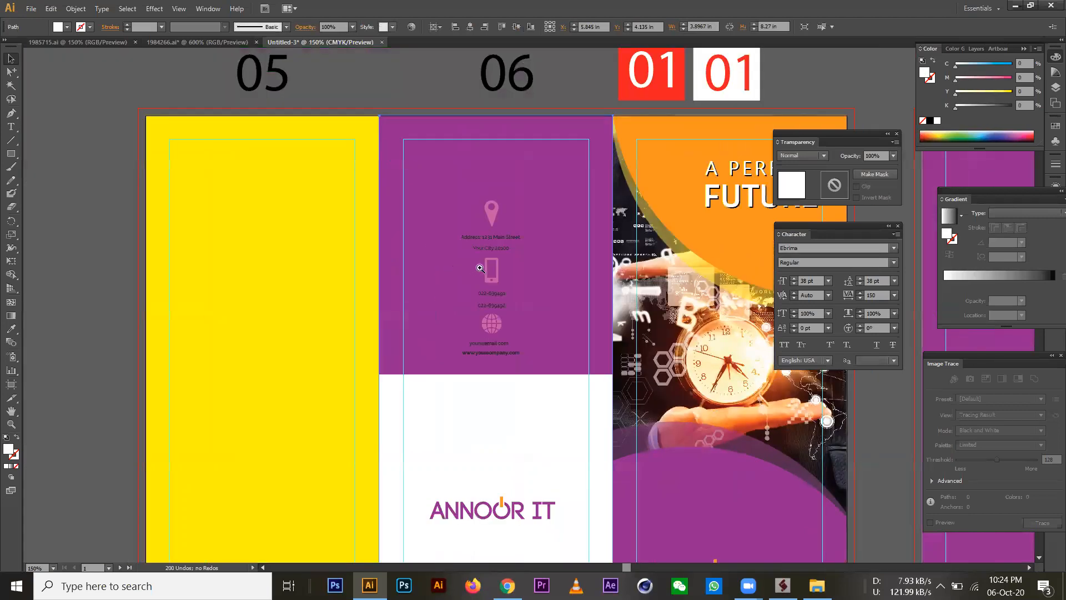
pyautogui.keyDown('ctrl'); pyautogui.click(478, 269); pyautogui.keyUp('ctrl')
pyautogui.click(12, 71)
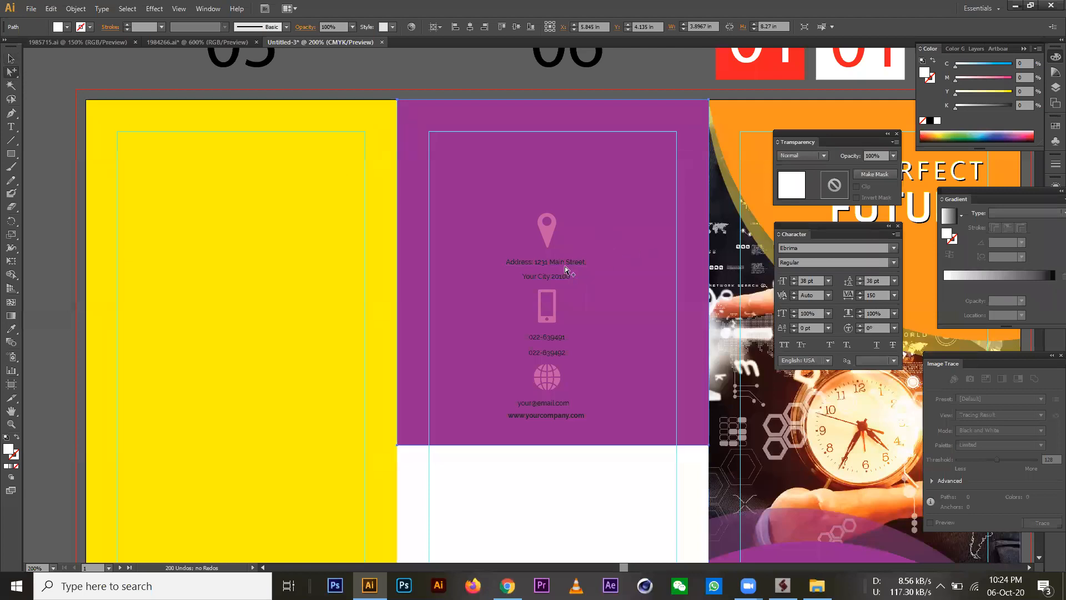
pyautogui.click(565, 266)
pyautogui.keyDown('shift'); pyautogui.click(557, 339); pyautogui.keyUp('shift')
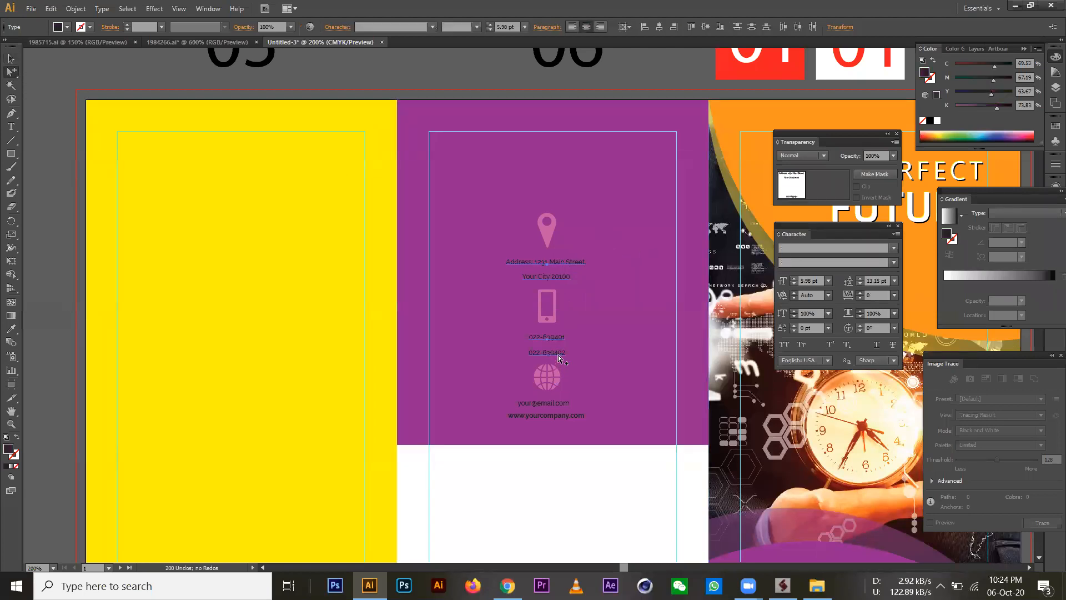
pyautogui.keyDown('shift'); pyautogui.click(564, 401); pyautogui.keyUp('shift')
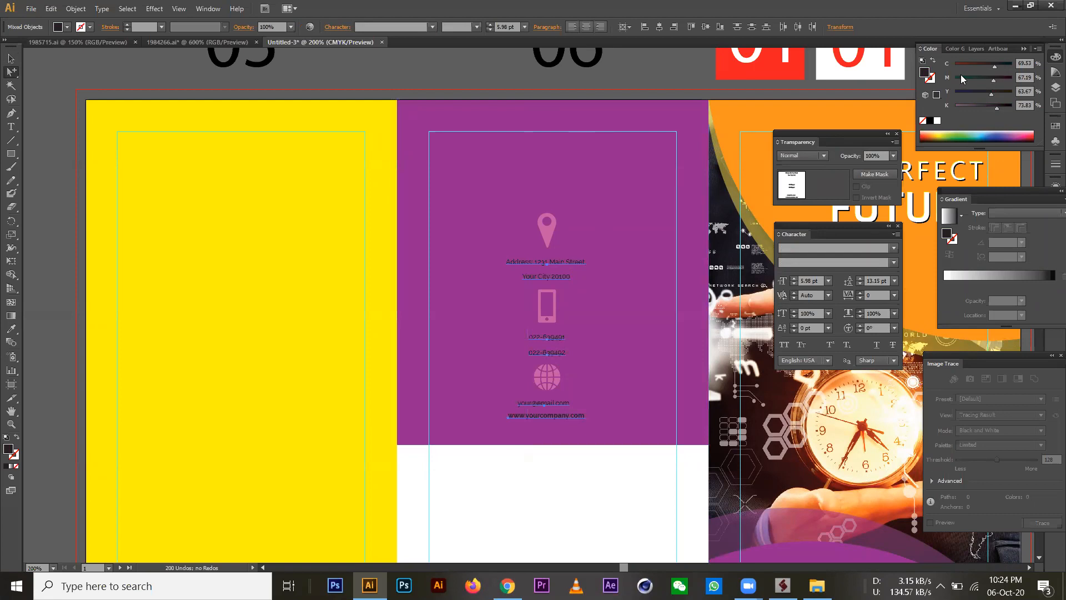
pyautogui.click(936, 122)
pyautogui.click(648, 481)
pyautogui.moveTo(649, 435); pyautogui.dragTo(413, 308)
pyautogui.keyDown('ctrl'); pyautogui.keyDown('alt'); pyautogui.click(460, 360); pyautogui.keyUp('alt'); pyautogui.keyUp('ctrl')
pyautogui.moveTo(446, 271); pyautogui.dragTo(426, 284)
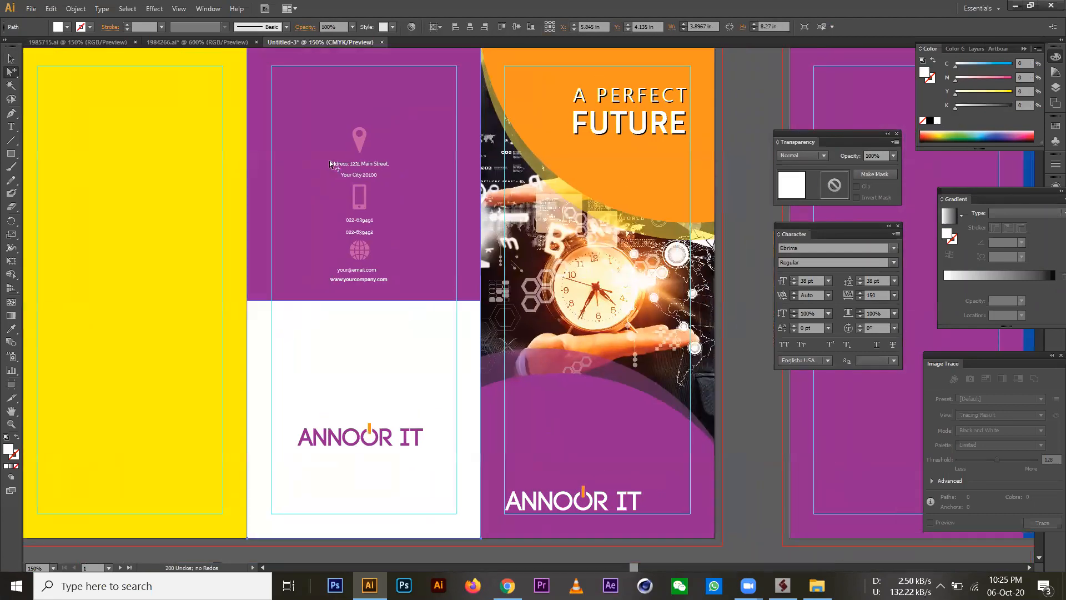
pyautogui.click(11, 59)
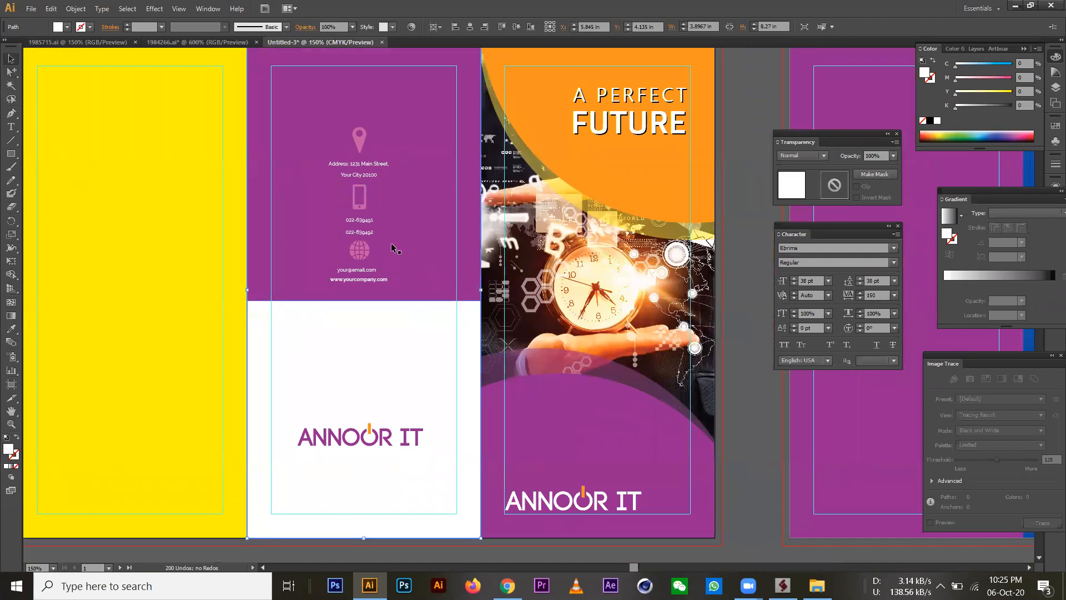
# Move the ANNOOR IT logo to the bottom of panel 06 and enlarge it to span the margins, about 2.99 in wide.
pyautogui.click(360, 160)
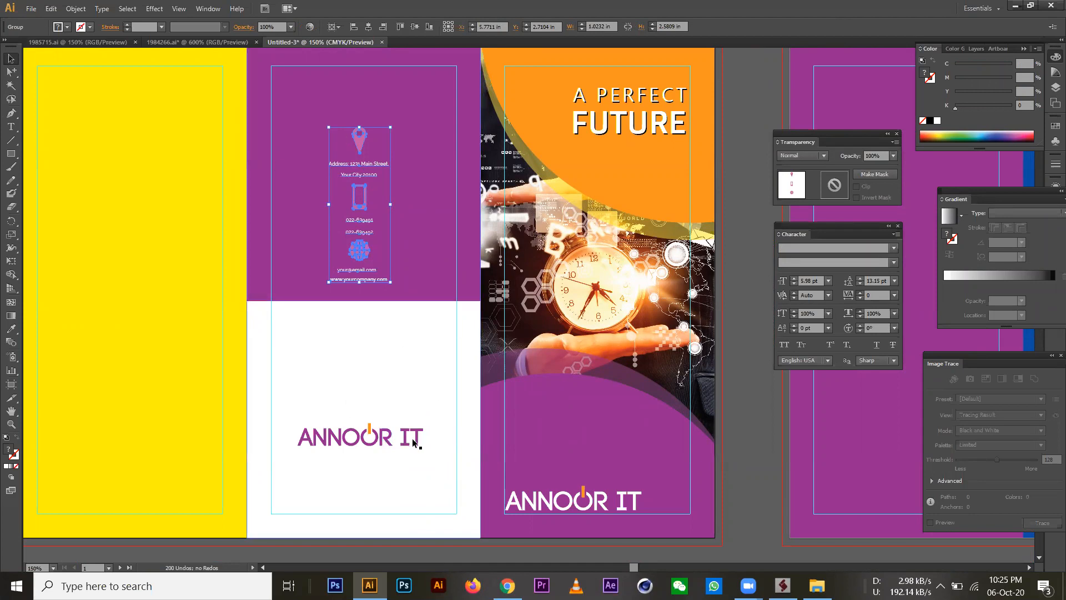
pyautogui.moveTo(418, 446); pyautogui.dragTo(360, 480)
pyautogui.moveTo(448, 481); pyautogui.dragTo(455, 479)
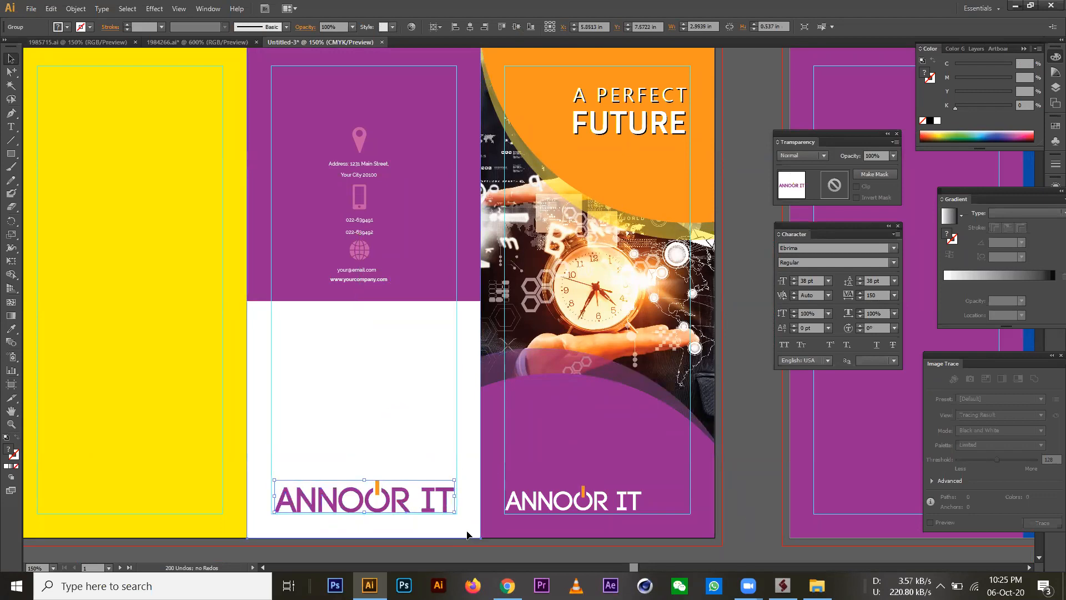
pyautogui.click(410, 342)
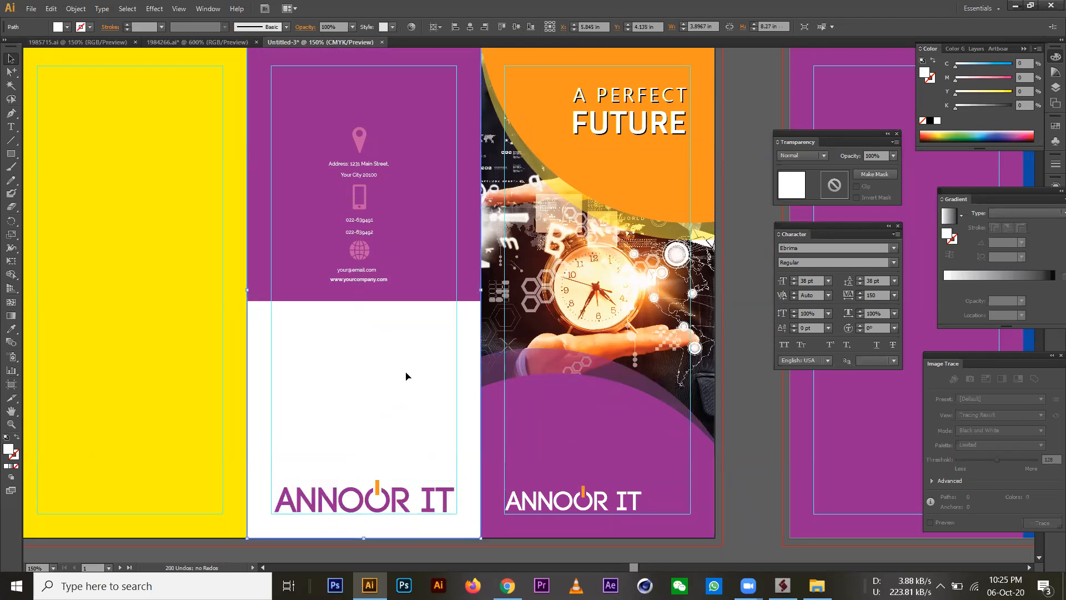
# Place the linked image corporate-benifits-for-online-lead.jpg in the brochure document.
pyautogui.click(31, 8)
pyautogui.click(80, 204)
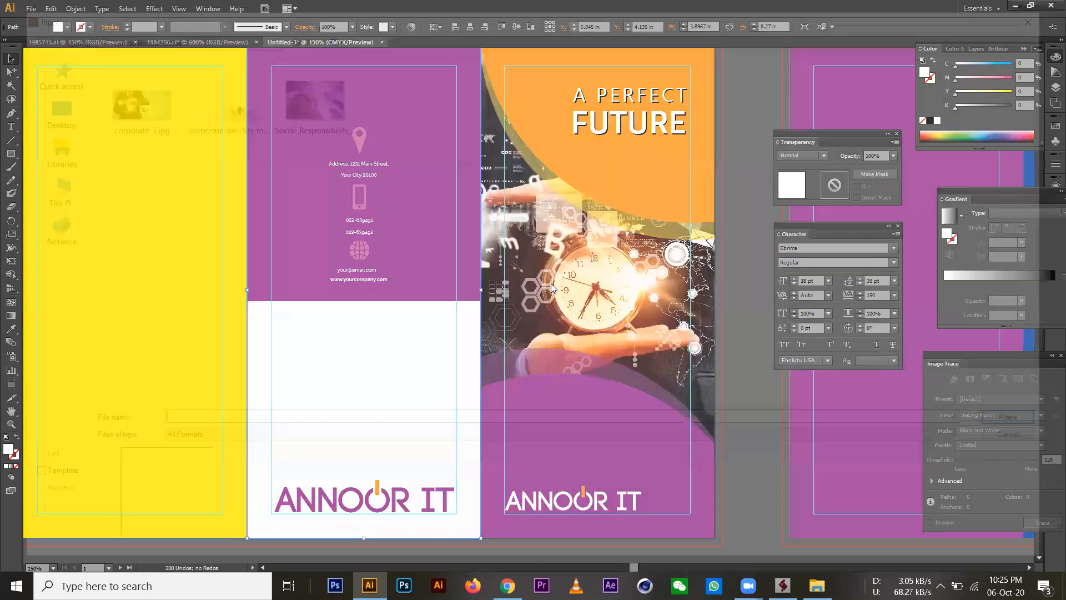
pyautogui.click(229, 125)
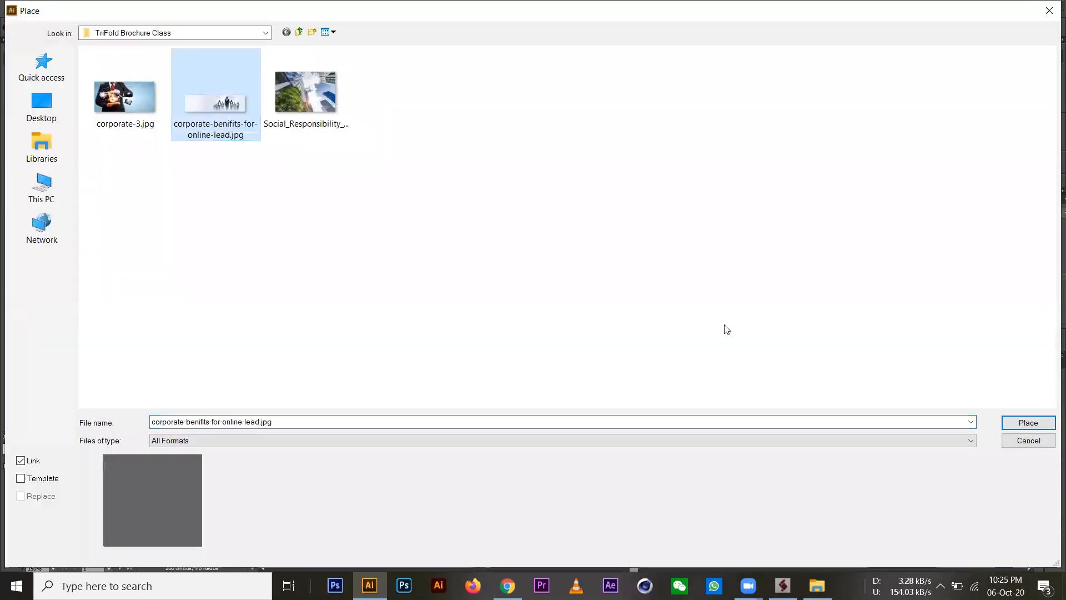
pyautogui.click(1032, 423)
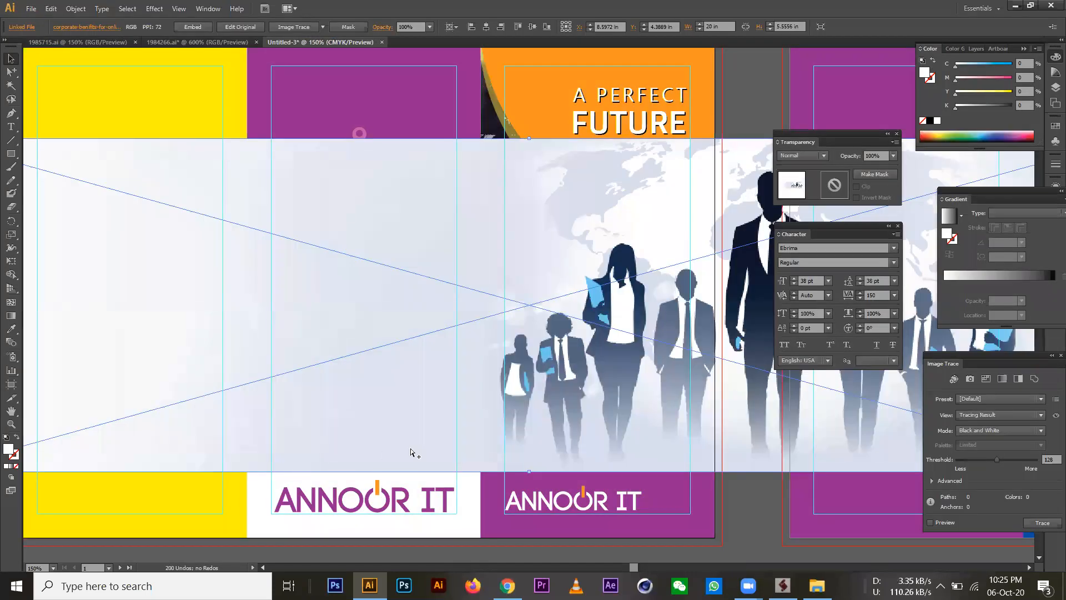
# Scale down the business team image and position it over panel 06 between the purple block and the logo.
pyautogui.moveTo(489, 403); pyautogui.dragTo(135, 454)
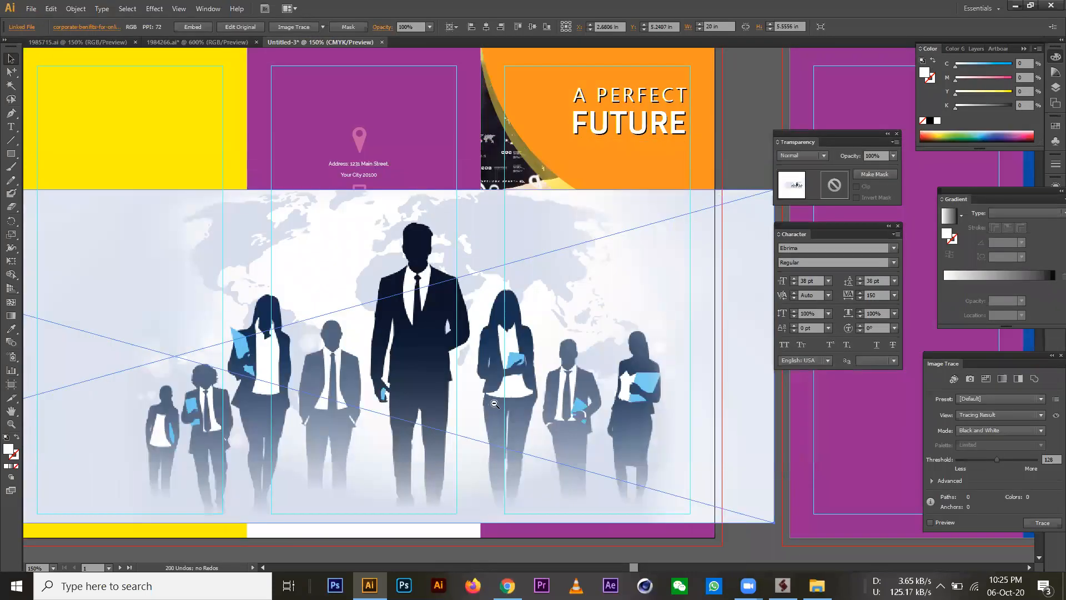
pyautogui.scroll(-1, 492, 405)
pyautogui.moveTo(716, 383); pyautogui.dragTo(609, 347)
pyautogui.click(575, 405)
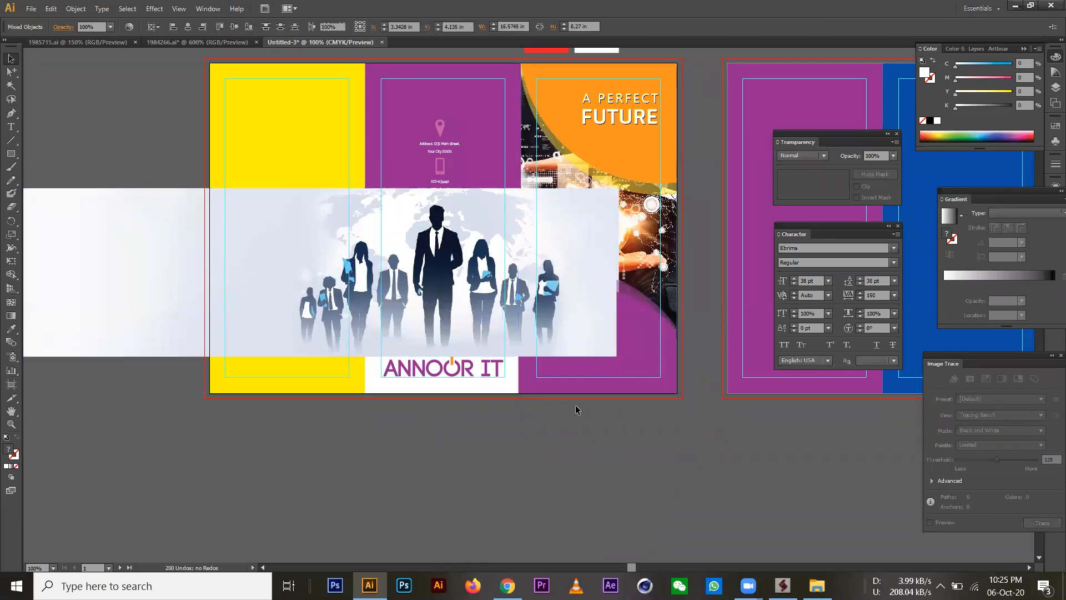
pyautogui.click(602, 349)
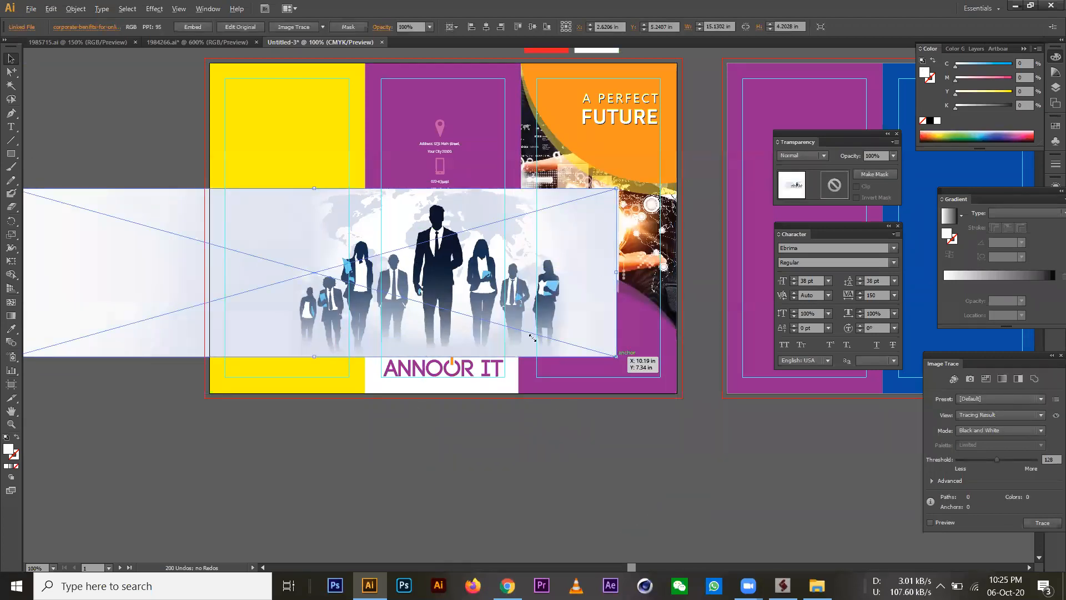
pyautogui.moveTo(616, 357); pyautogui.dragTo(531, 332)
pyautogui.moveTo(427, 301); pyautogui.dragTo(443, 337)
pyautogui.moveTo(423, 265); pyautogui.dragTo(424, 255)
pyautogui.click(466, 452)
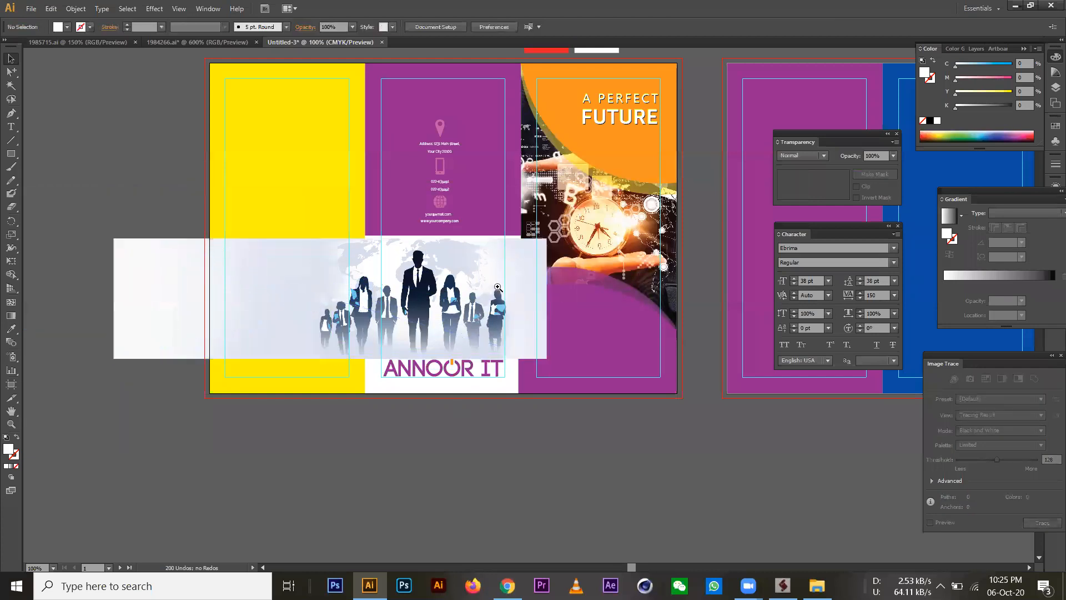
# Shrink the team image to about 7.04 by 1.96 in, aligning its top with the purple block and the figures within panel 06.
pyautogui.click(497, 287)
pyautogui.click(408, 316)
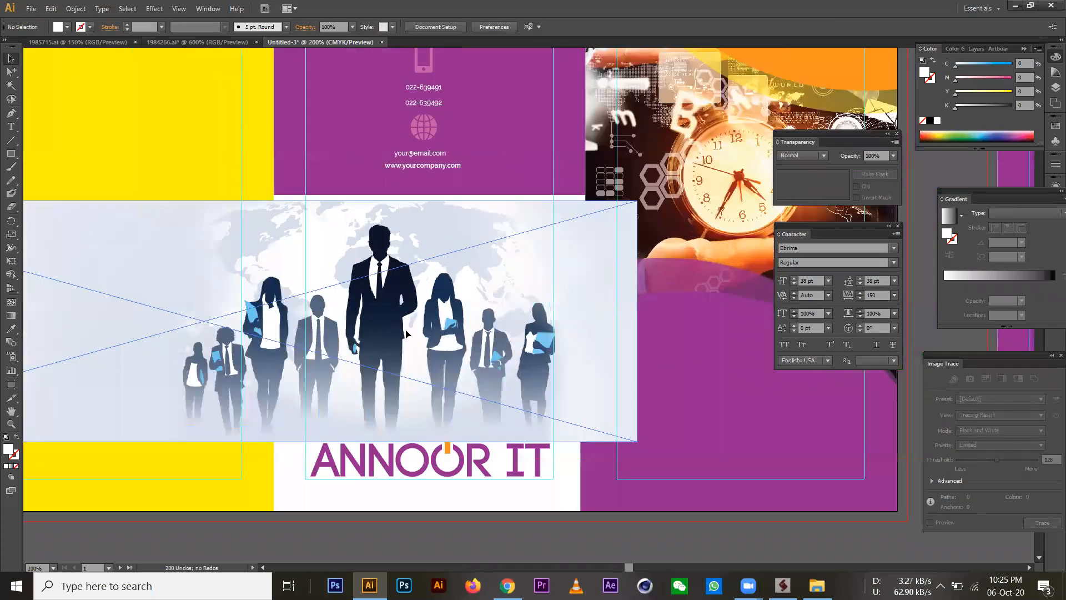
pyautogui.moveTo(420, 331); pyautogui.dragTo(460, 338)
pyautogui.moveTo(705, 441); pyautogui.dragTo(585, 423)
pyautogui.moveTo(426, 354); pyautogui.dragTo(455, 314)
pyautogui.moveTo(618, 370); pyautogui.dragTo(585, 361)
pyautogui.moveTo(445, 319)
pyautogui.mouseDown()
pyautogui.moveTo(452, 310)
pyautogui.moveTo(427, 324)
pyautogui.mouseUp()
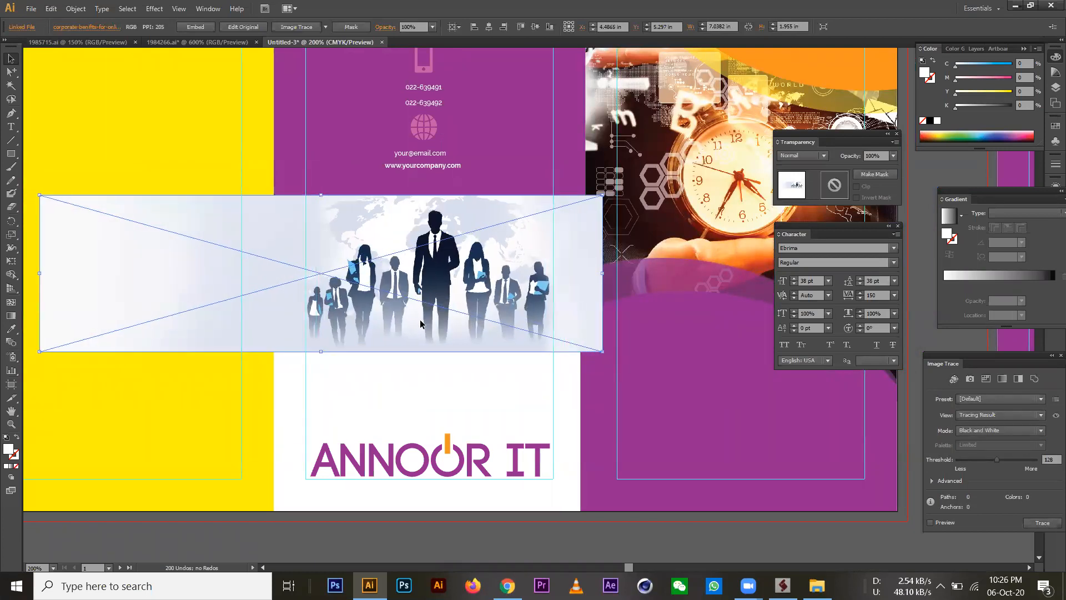
# Draw a rectangle about 3.84 by 2.21 in over the image across panel 06 and clip the team image to it.
pyautogui.press('m')
pyautogui.moveTo(274, 195); pyautogui.dragTo(580, 371)
pyautogui.press('v')
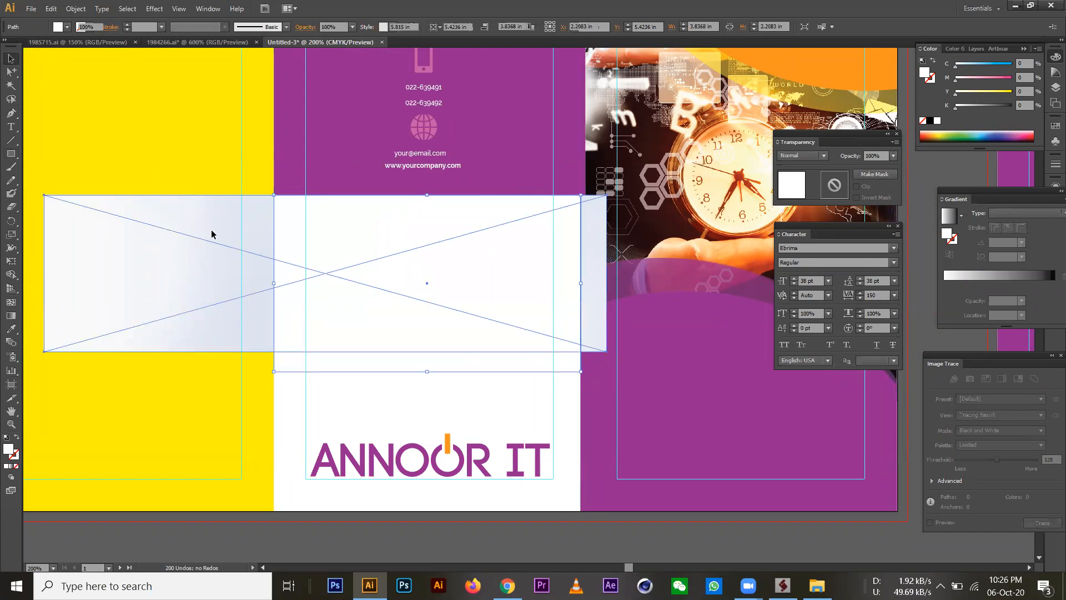
pyautogui.keyDown('shift'); pyautogui.click(211, 233); pyautogui.keyUp('shift')
pyautogui.rightClick(210, 234)
pyautogui.click(278, 302)
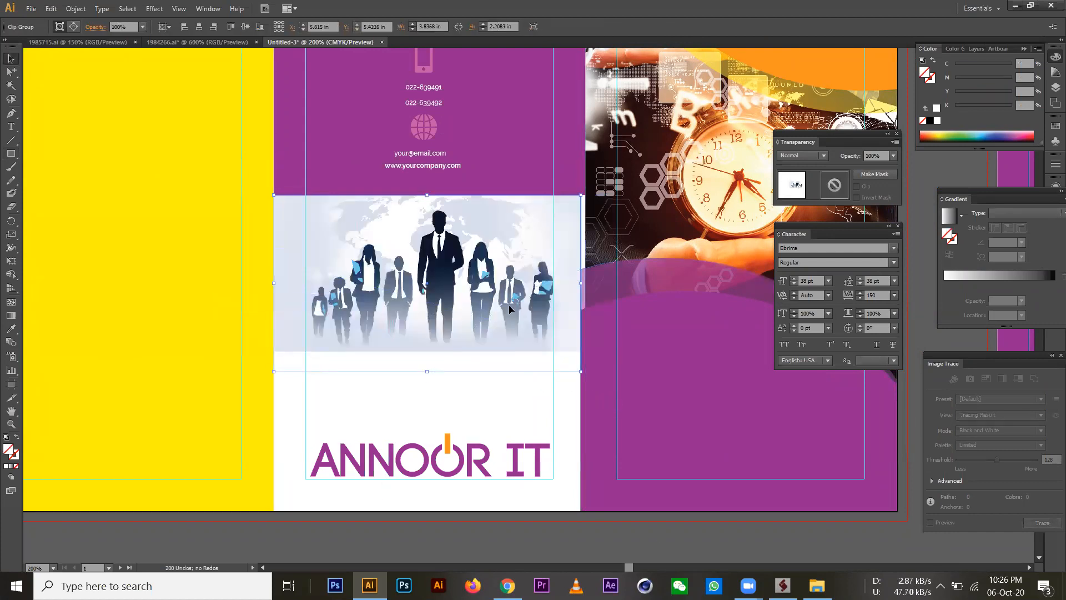
pyautogui.click(523, 424)
pyautogui.moveTo(474, 222); pyautogui.dragTo(482, 305)
pyautogui.hotkey('ctrl', 'z')
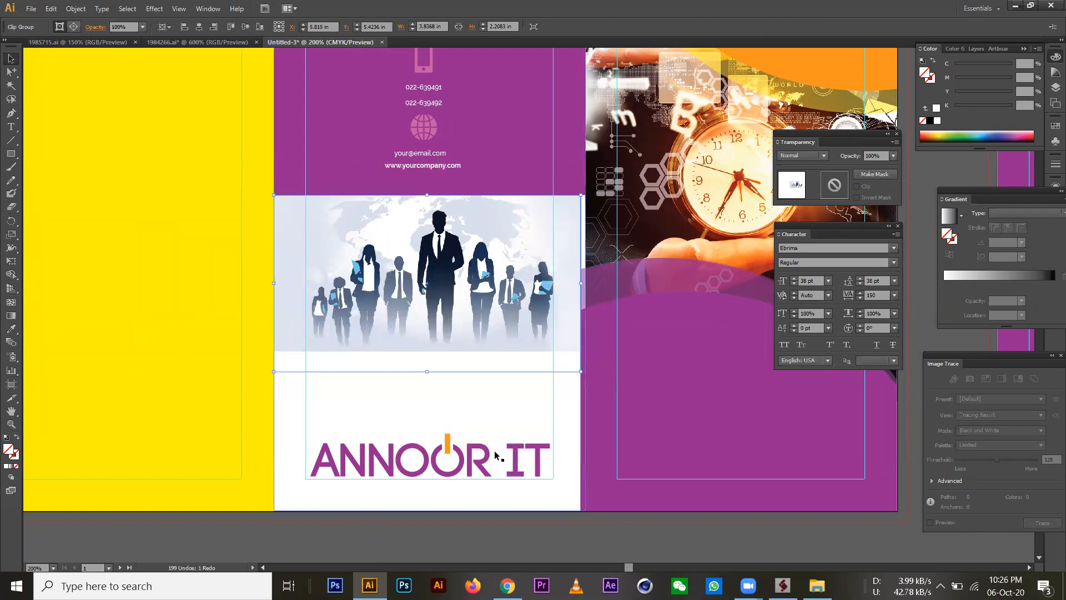
# Move the ANNOOR IT logo up into the white area below the purple block and shift the clipped team photo down.
pyautogui.click(482, 471)
pyautogui.moveTo(482, 472); pyautogui.dragTo(482, 291)
pyautogui.moveTo(542, 250); pyautogui.dragTo(534, 416)
pyautogui.hotkey('ctrl', 'z')
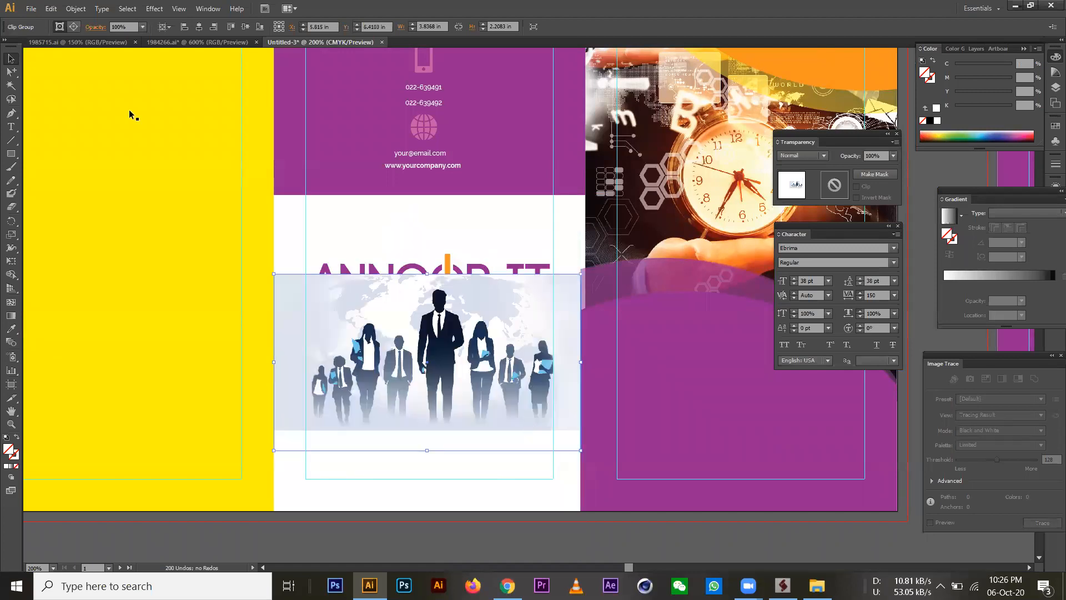
# Lower the clipped team photo so it sits on the bottom edge of panel 06, below the logo.
pyautogui.press('a')
pyautogui.moveTo(449, 415); pyautogui.dragTo(449, 434)
pyautogui.moveTo(463, 487); pyautogui.dragTo(463, 487)
pyautogui.press('v')
pyautogui.click(399, 435)
pyautogui.moveTo(457, 385); pyautogui.dragTo(457, 446)
pyautogui.click(609, 545)
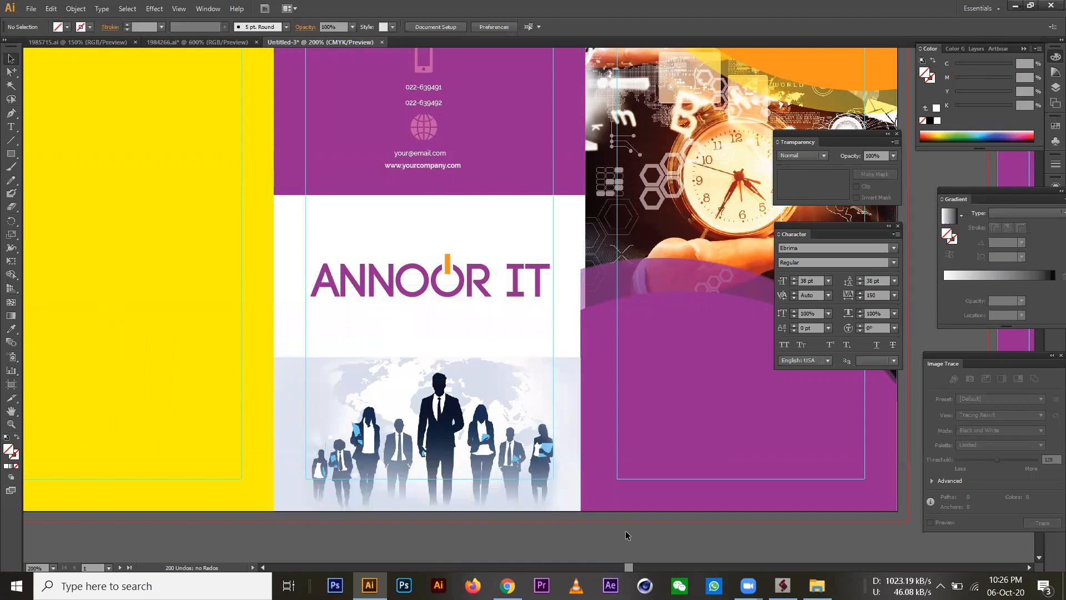
# Draw a thin horizontal strip about 3.90 by 0.07 in across panel 06 and move it onto the team photo's top edge.
pyautogui.moveTo(456, 313); pyautogui.dragTo(399, 301)
pyautogui.click(229, 369)
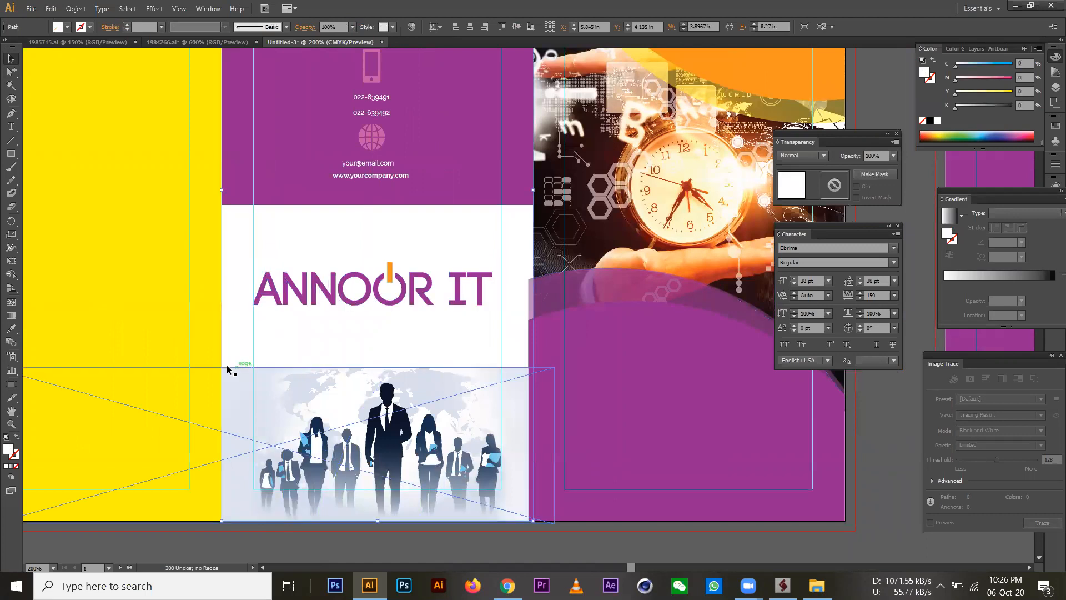
pyautogui.press('m')
pyautogui.moveTo(222, 206); pyautogui.dragTo(532, 208)
pyautogui.press('v')
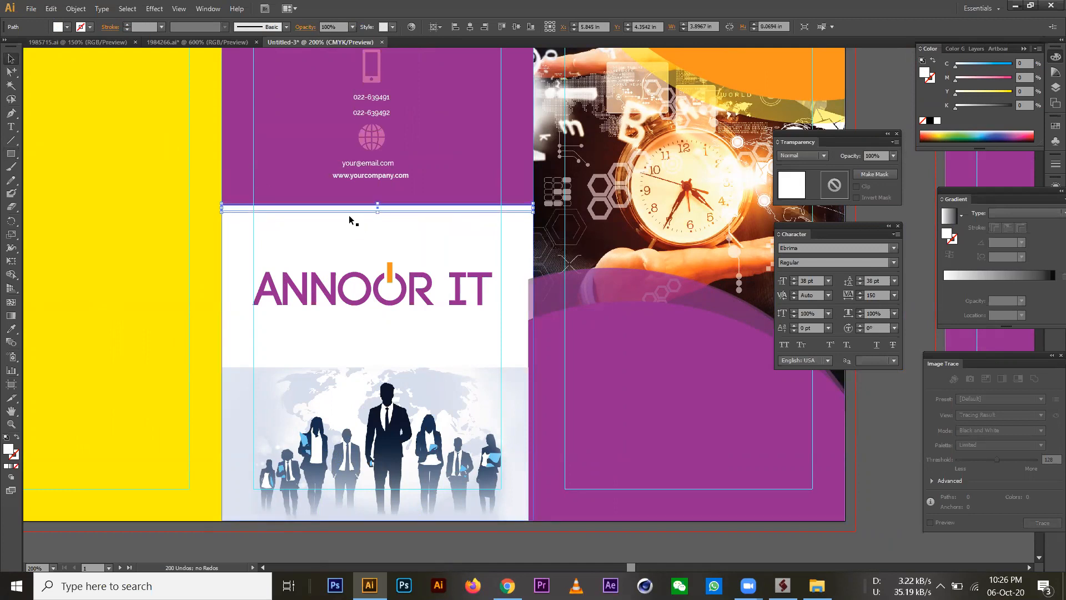
pyautogui.moveTo(349, 214); pyautogui.dragTo(350, 372)
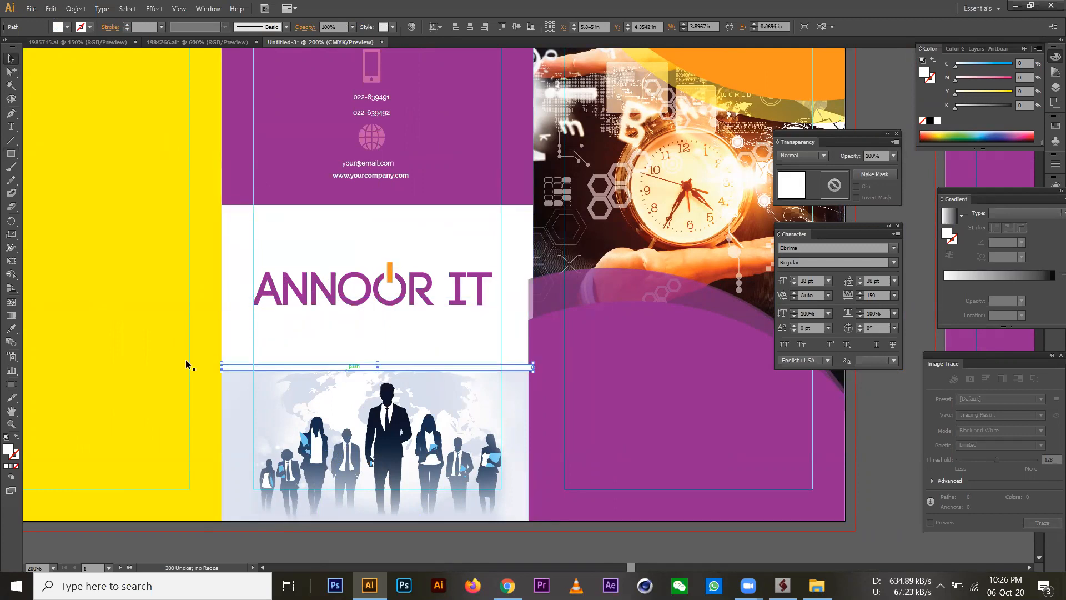
# Recolour the thin strip above the team photo with the palette's orange (C 0, M 50, Y 100, K 0).
pyautogui.click(11, 328)
pyautogui.click(311, 189)
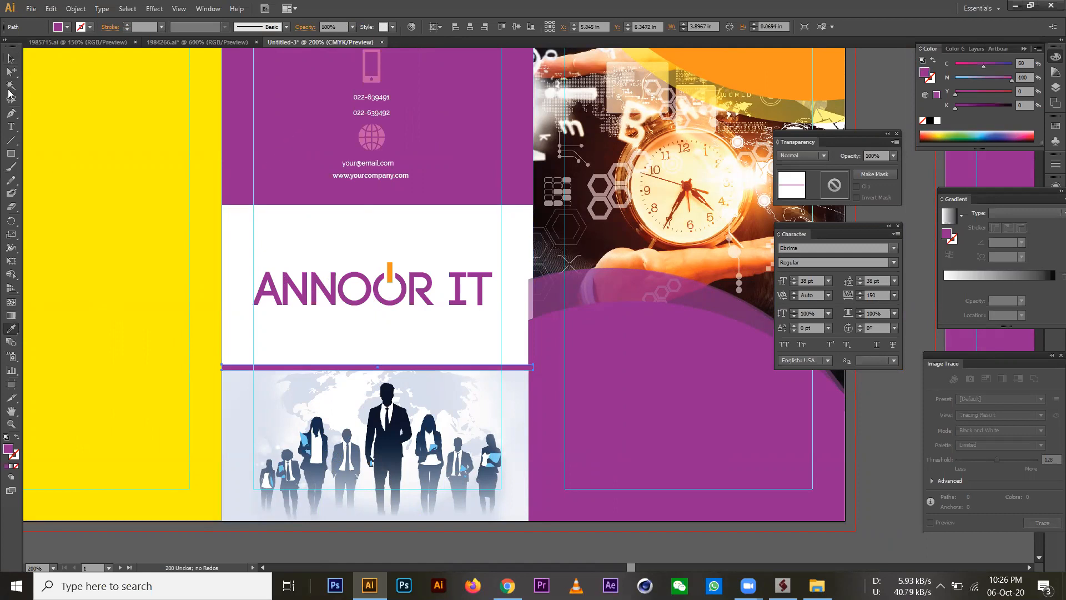
pyautogui.click(9, 62)
pyautogui.keyDown('ctrl'); pyautogui.keyDown('alt'); pyautogui.click(507, 280); pyautogui.keyUp('alt'); pyautogui.keyUp('ctrl')
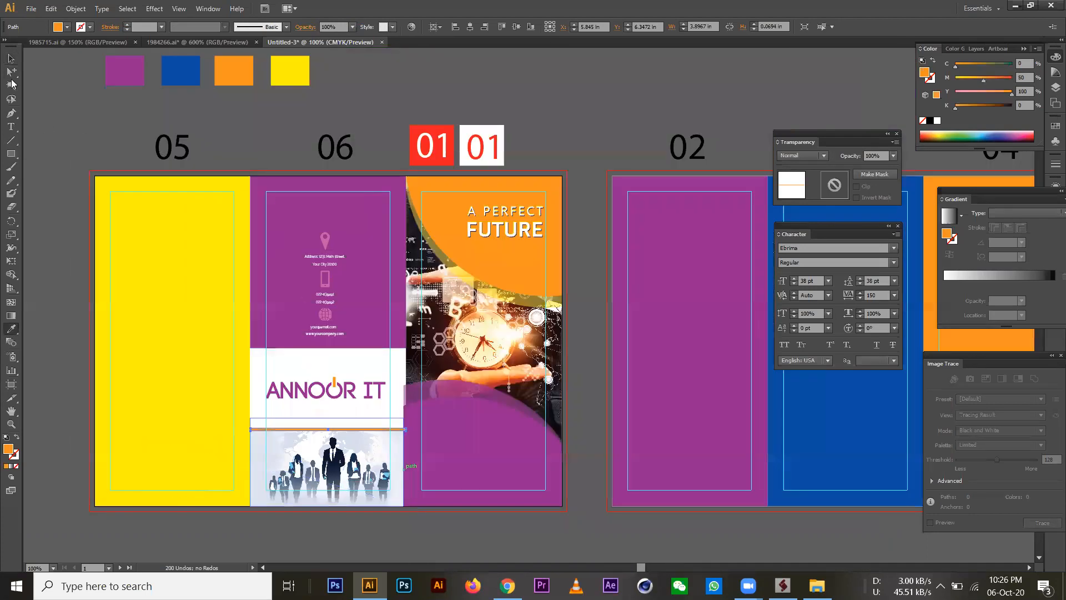
pyautogui.click(11, 59)
pyautogui.click(79, 247)
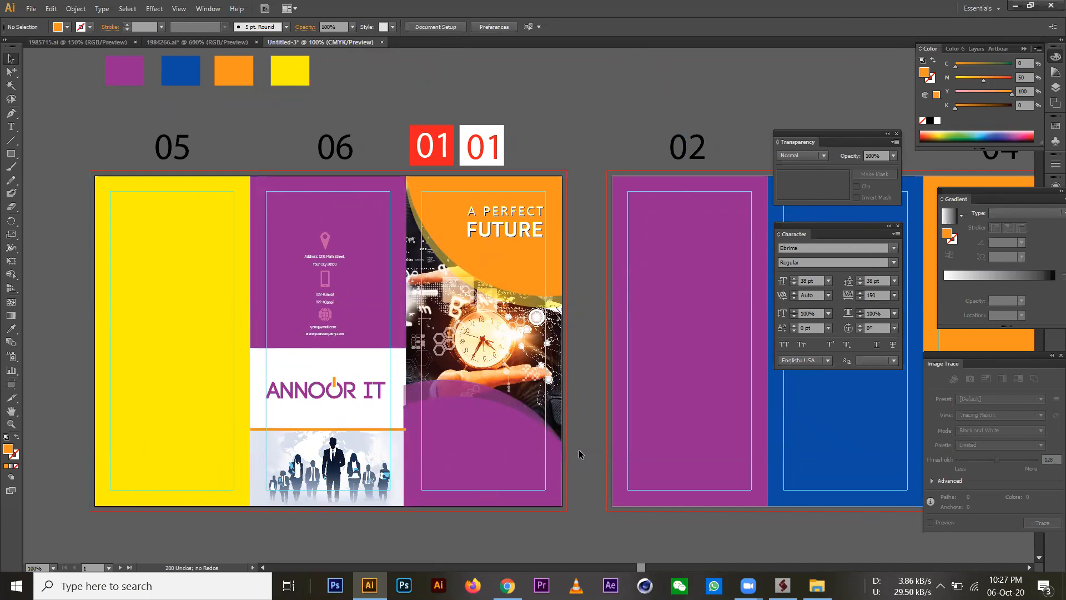
pyautogui.click(483, 471)
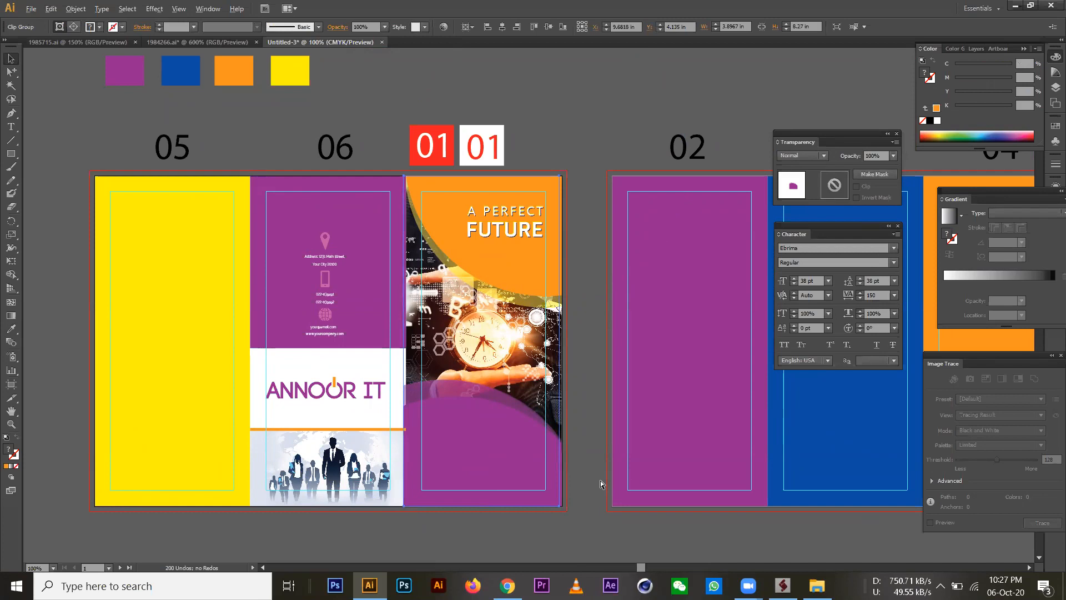
pyautogui.hotkey('ctrl', 'y')
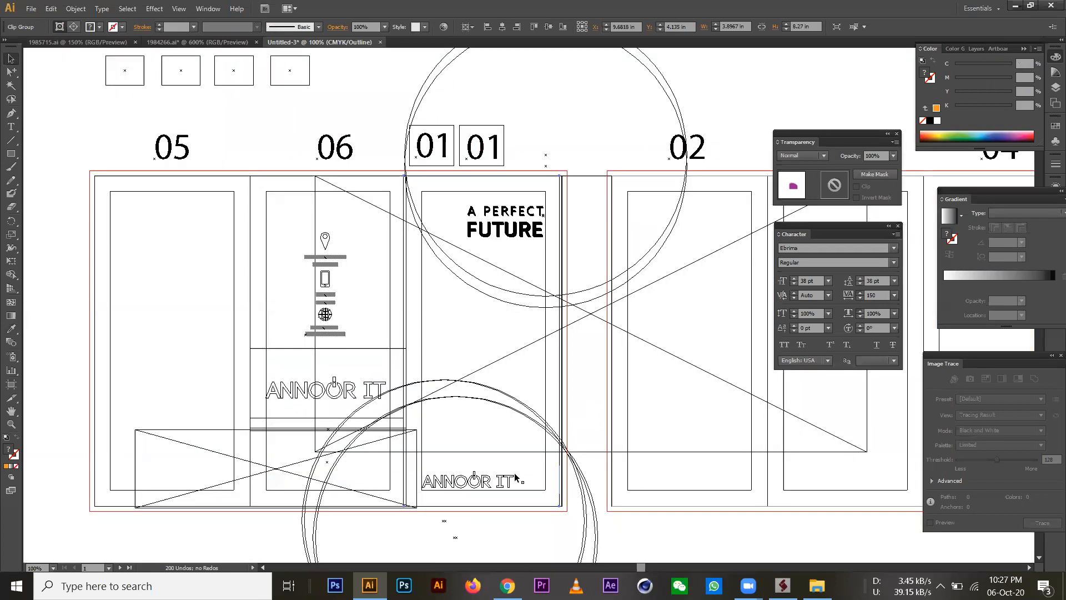
pyautogui.click(503, 487)
pyautogui.hotkey('ctrl', 'y')
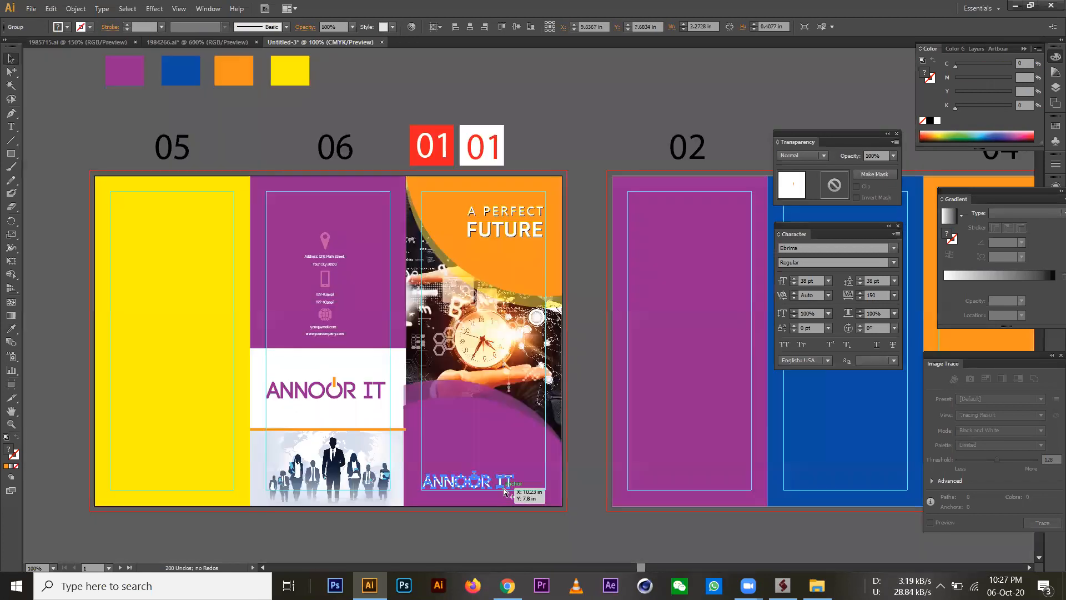
pyautogui.click(720, 534)
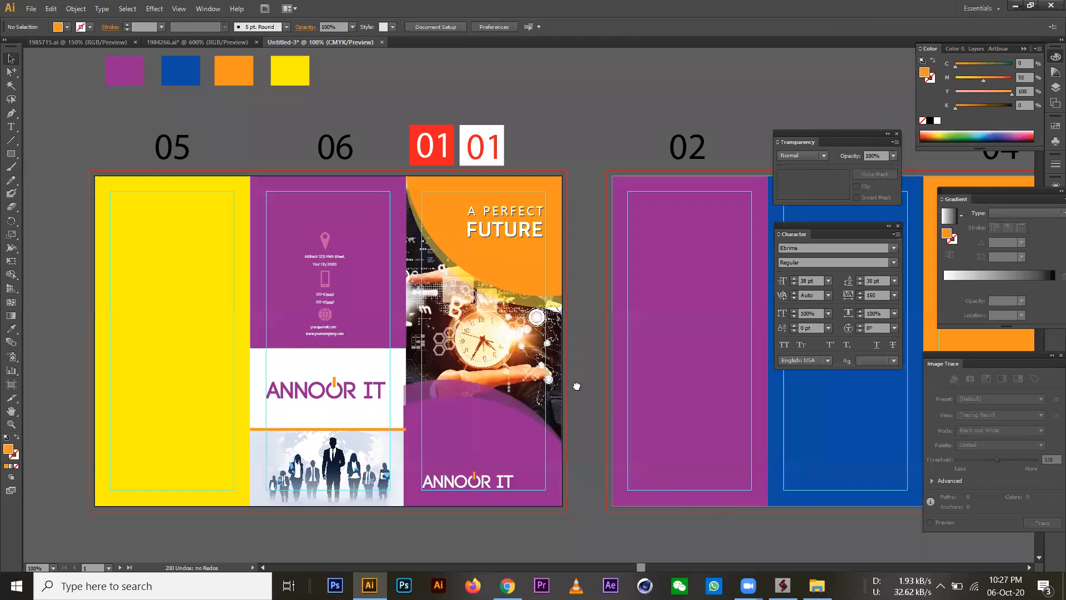
# Try purple and yellow on panel 05's background and settle on the palette's orange fill.
pyautogui.moveTo(173, 265); pyautogui.dragTo(214, 275)
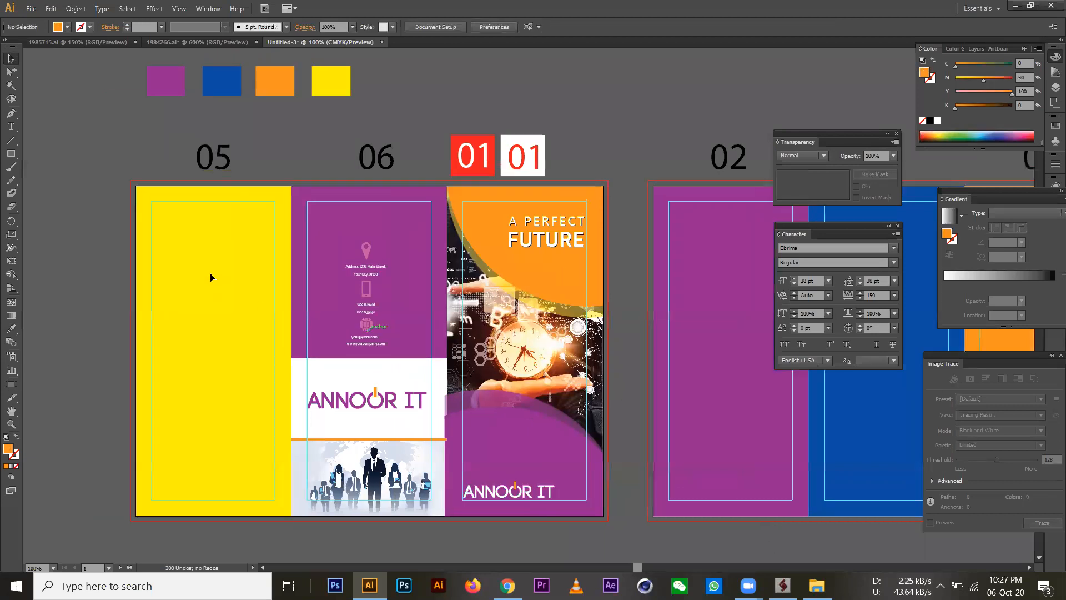
pyautogui.click(210, 274)
pyautogui.click(11, 328)
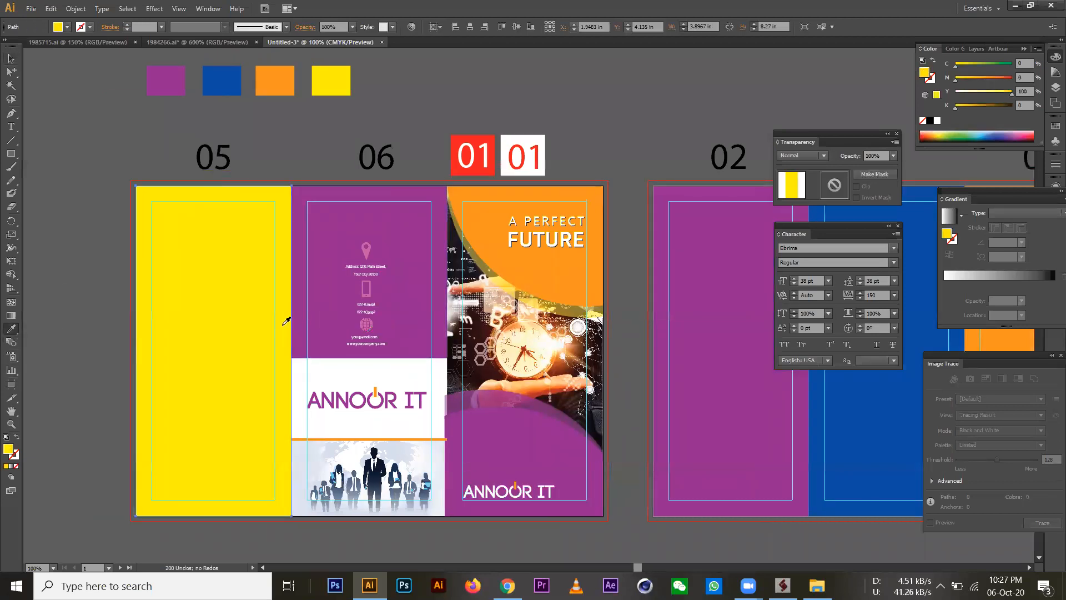
pyautogui.click(302, 314)
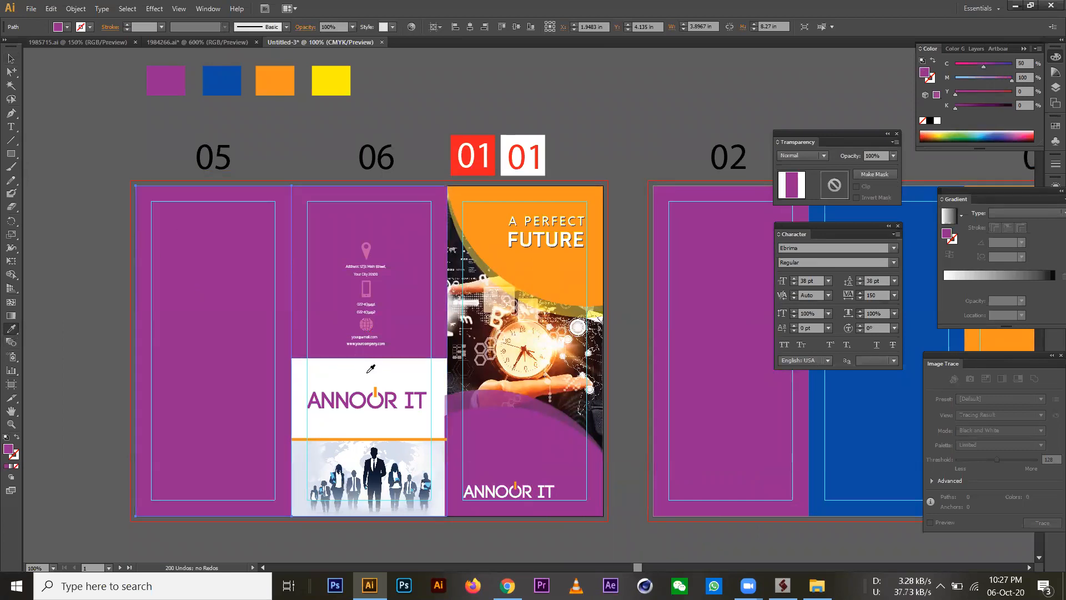
pyautogui.click(341, 74)
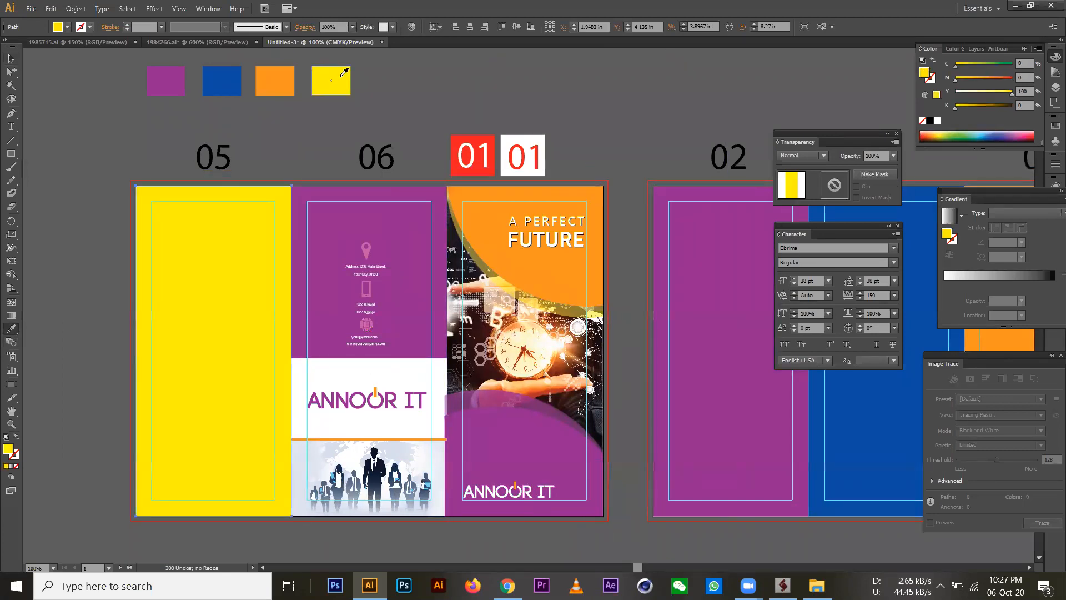
pyautogui.click(265, 75)
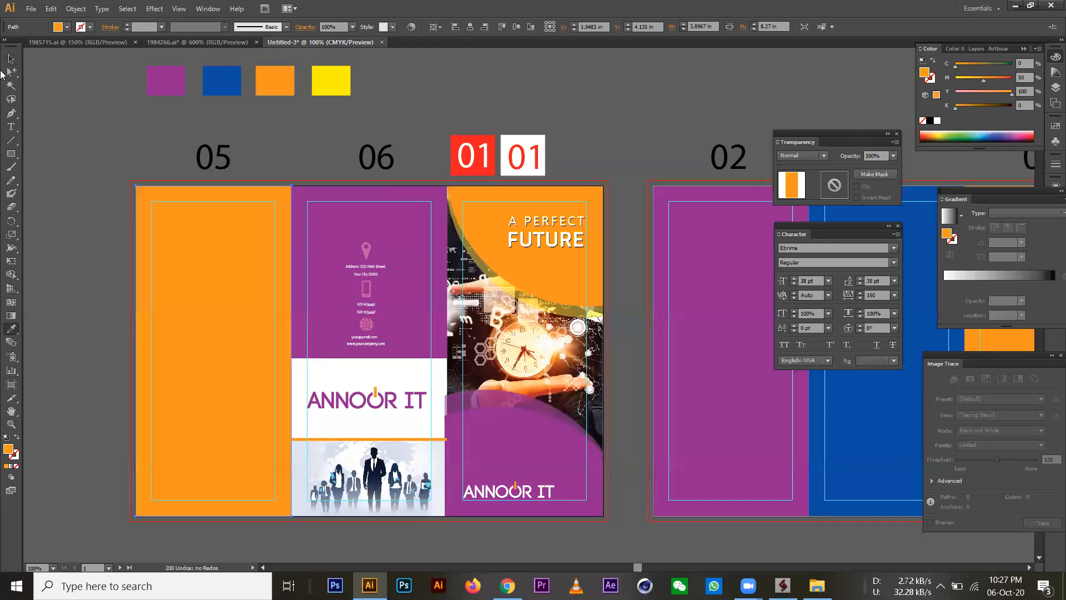
pyautogui.click(17, 63)
pyautogui.click(106, 259)
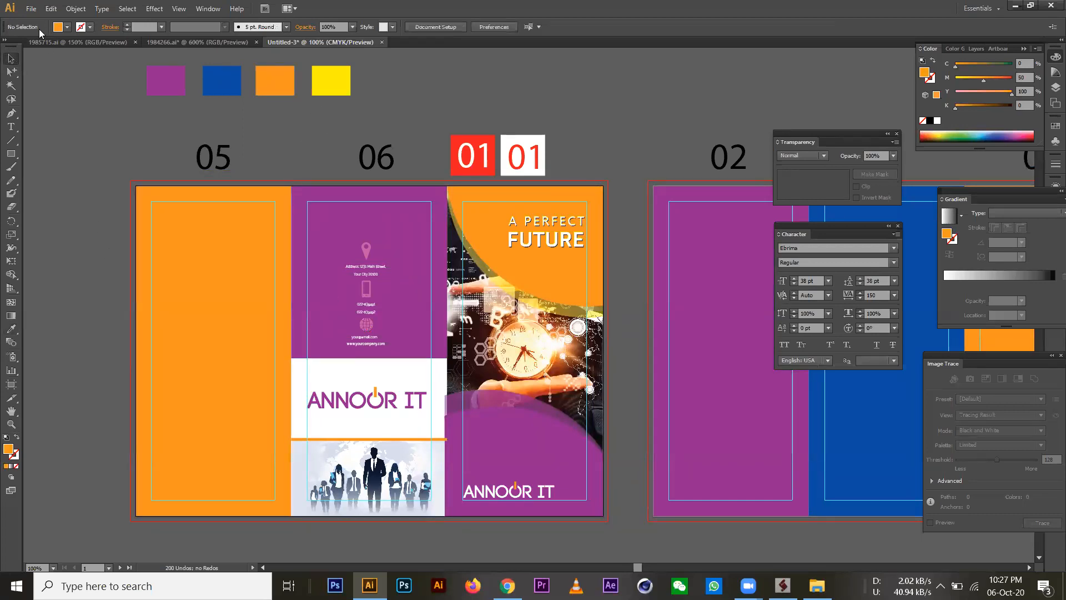
# Place the linked image Social_Responsibility_Blog.jpg in the brochure document.
pyautogui.hotkey('alt', 'f')
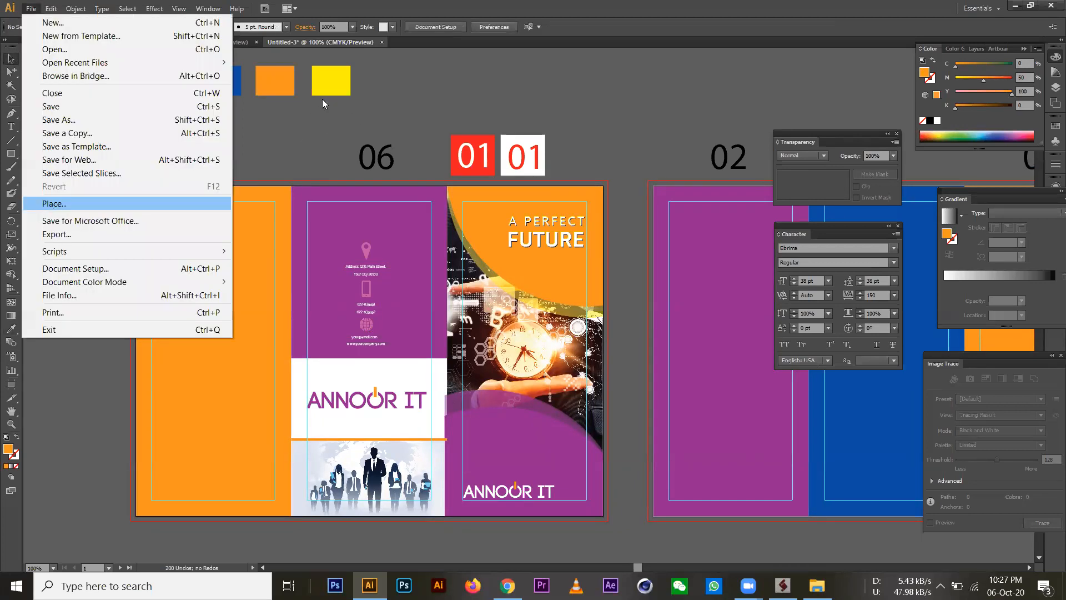
pyautogui.press('Return')
pyautogui.click(1051, 423)
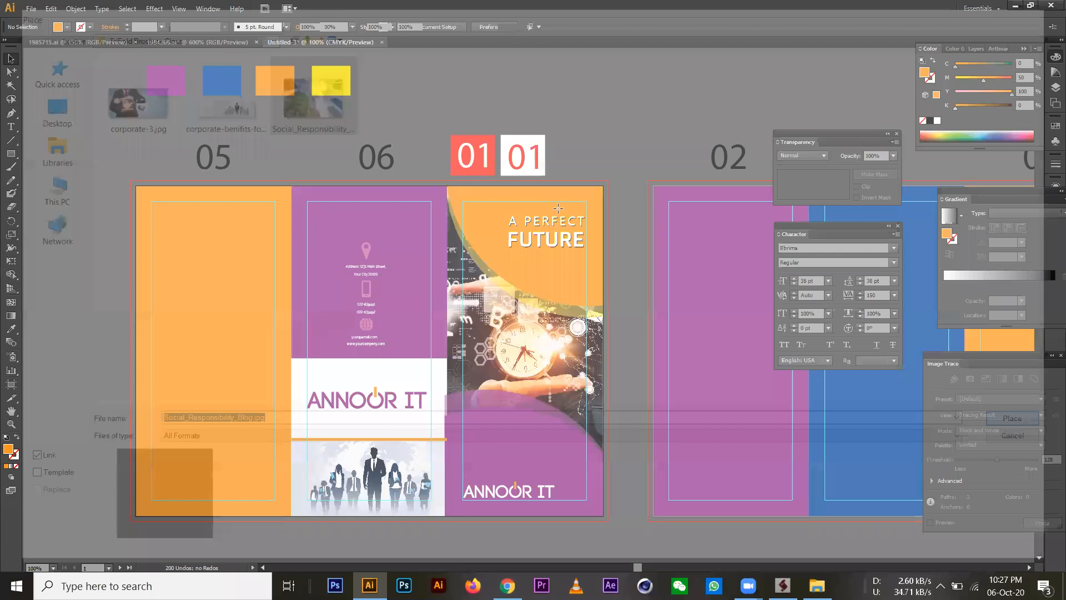
# Bring panel 05's orange rectangle to the front and use it as a clipping mask for the placed skyscraper photo.
pyautogui.press('s')
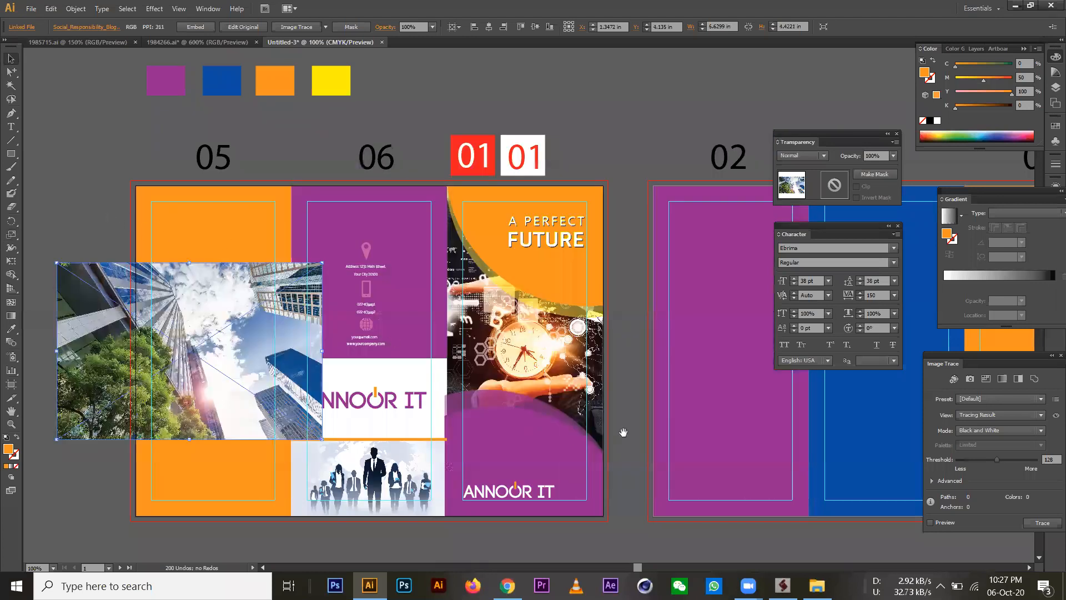
pyautogui.click(656, 524)
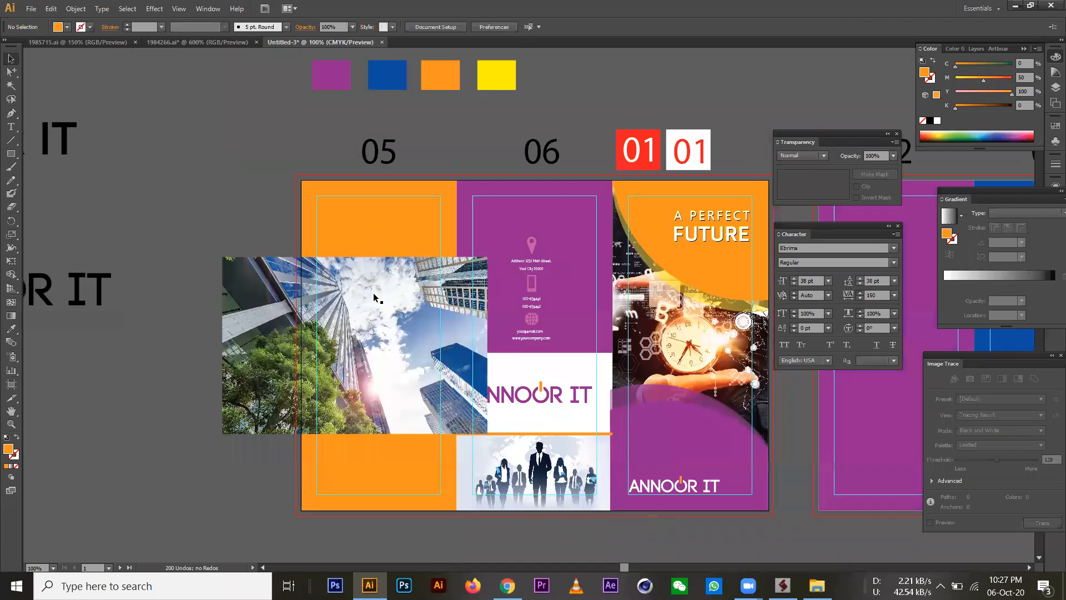
pyautogui.click(355, 245)
pyautogui.hotkey('ctrl', 'shift', ']')
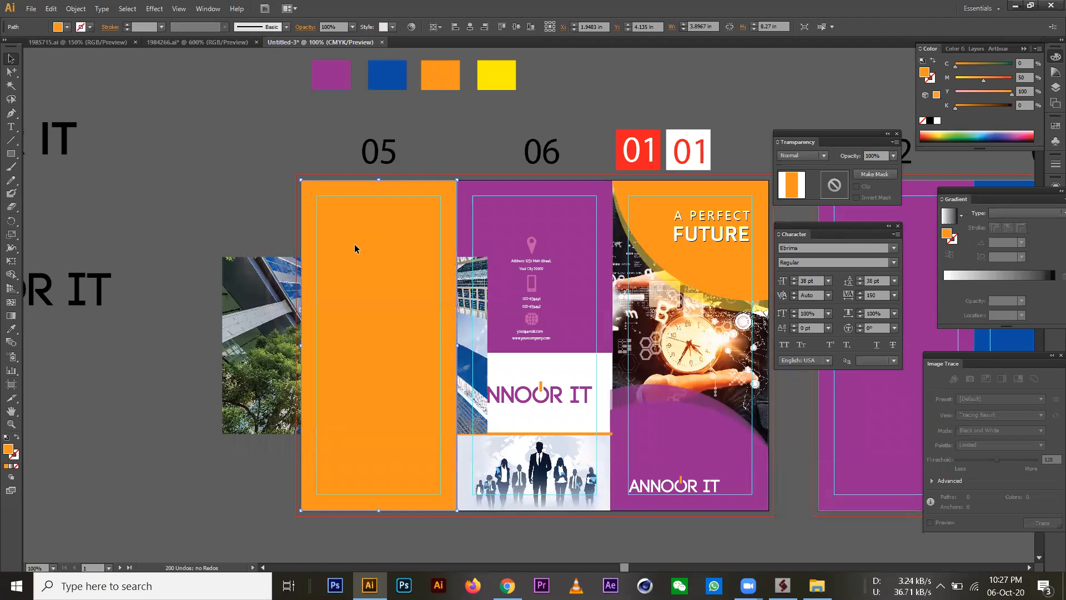
pyautogui.keyDown('shift'); pyautogui.click(262, 297); pyautogui.keyUp('shift')
pyautogui.rightClick(262, 295)
pyautogui.click(322, 366)
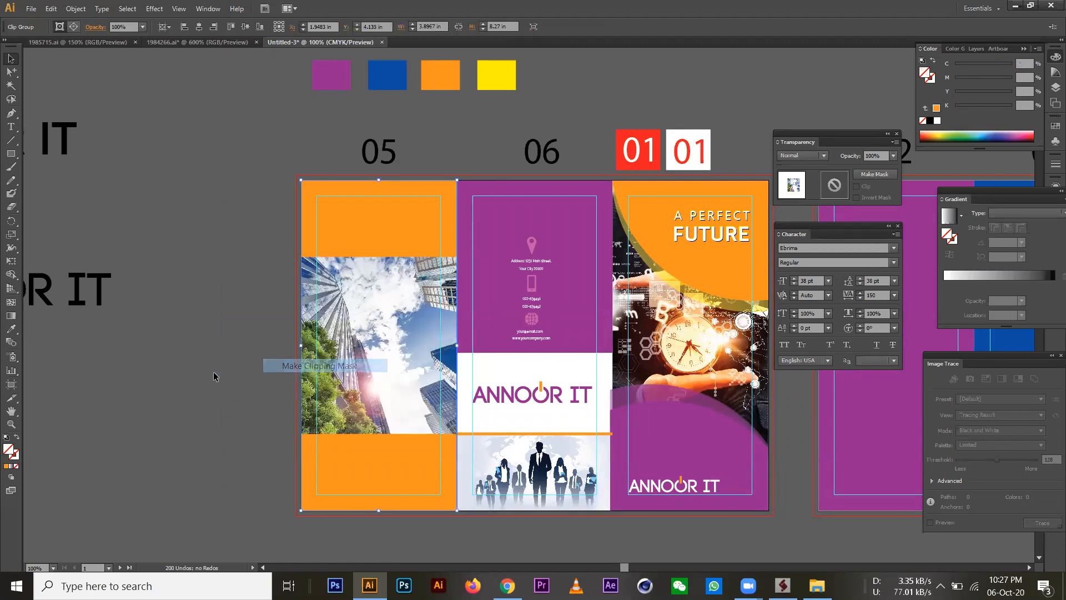
pyautogui.click(215, 374)
# Move the clipped skyscraper photo straight down about 1.93 in to the bottom edge of panel 05.
pyautogui.moveTo(270, 373); pyautogui.dragTo(183, 363)
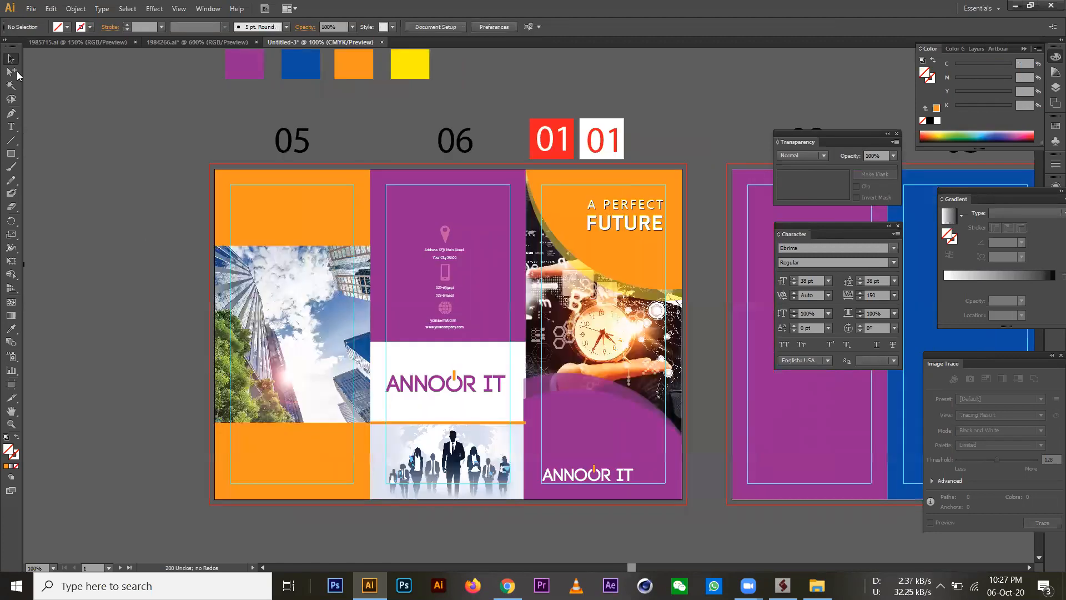
pyautogui.moveTo(322, 344); pyautogui.dragTo(322, 422)
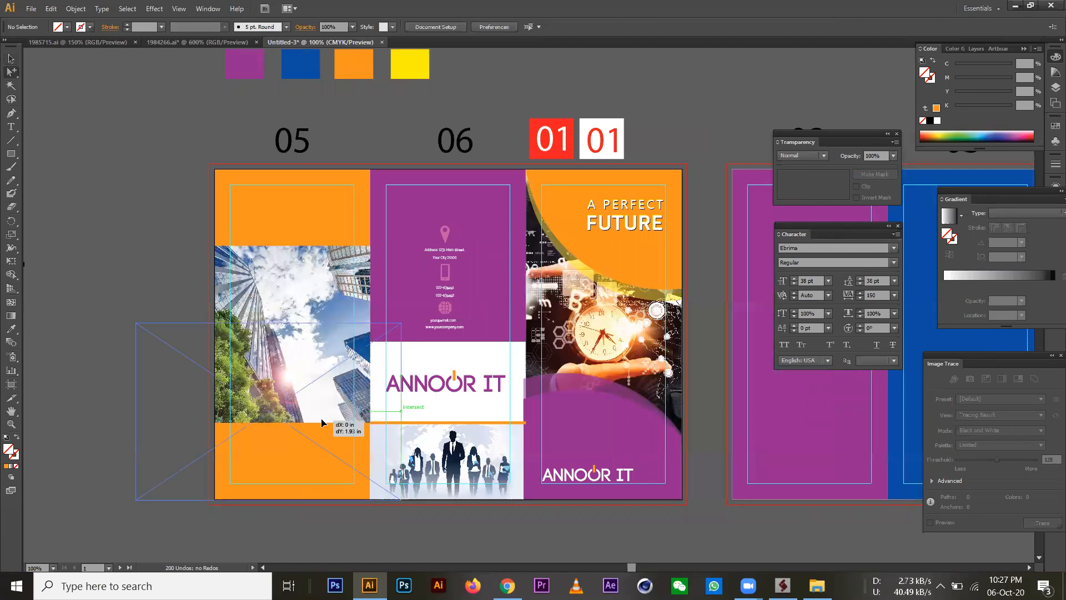
pyautogui.moveTo(406, 462); pyautogui.dragTo(321, 458)
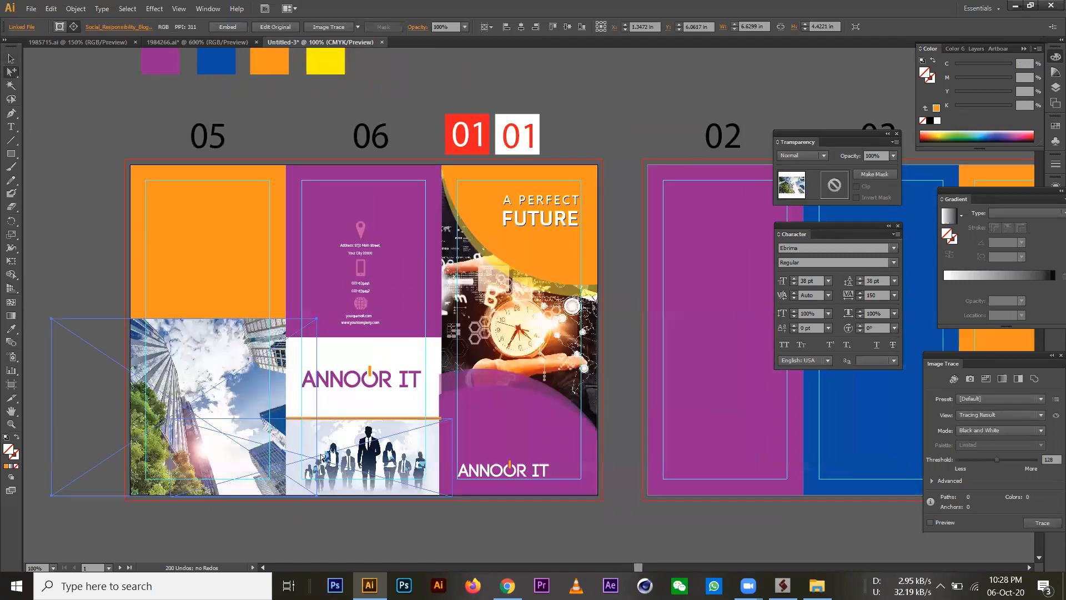
pyautogui.press('v')
pyautogui.click(89, 297)
# Draw a thin white strip about 3.90 by 0.07 in across panel 05 along the skyscraper photo's top edge.
pyautogui.keyDown('ctrl'); pyautogui.click(467, 311); pyautogui.keyUp('ctrl')
pyautogui.moveTo(433, 318); pyautogui.dragTo(450, 319)
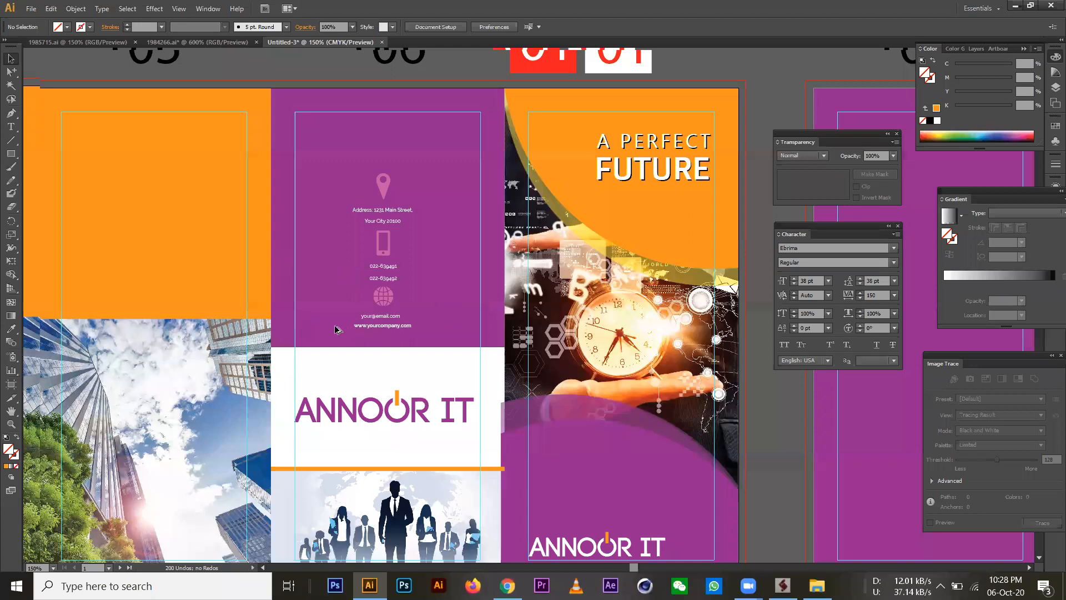
pyautogui.press('m')
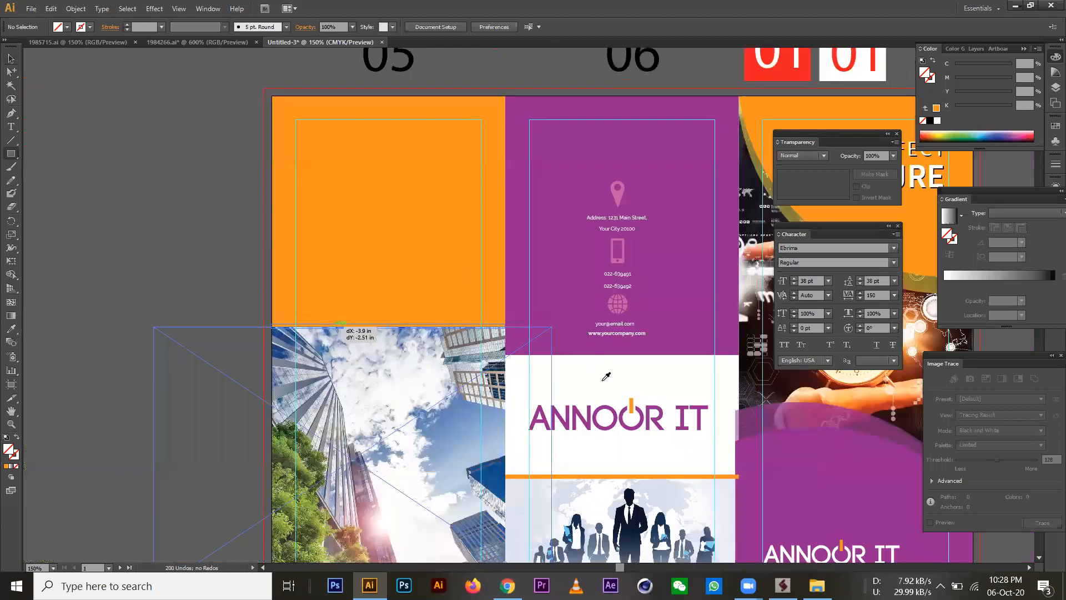
pyautogui.moveTo(271, 322); pyautogui.dragTo(505, 329)
pyautogui.click(12, 59)
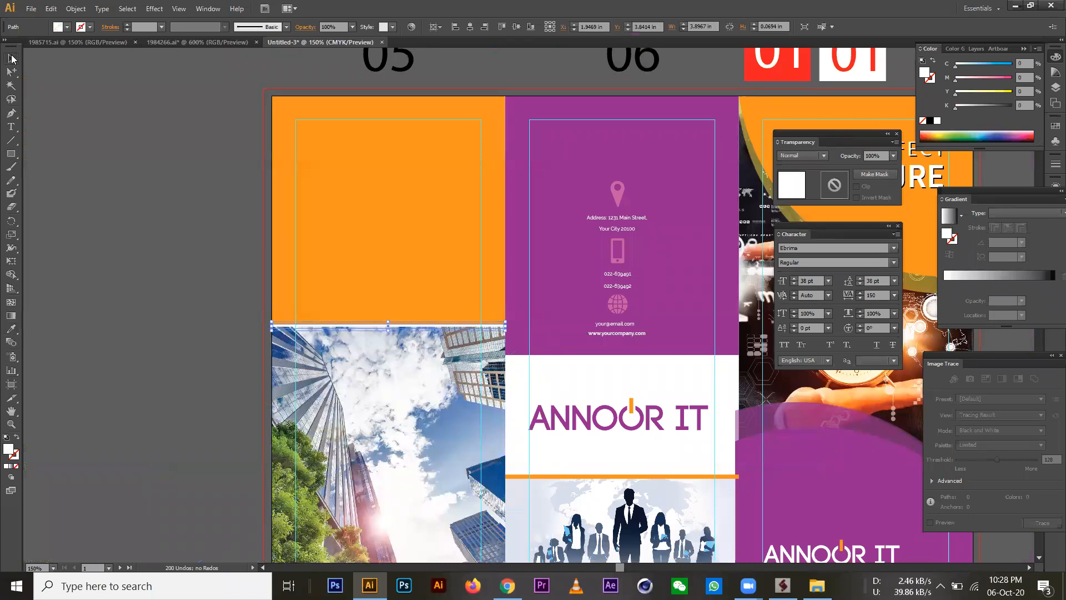
pyautogui.click(187, 285)
# Copy the cover title A PERFECT FUTURE onto the upper part of panel 05 and replace its text with WHAT WE DO.
pyautogui.moveTo(565, 383); pyautogui.dragTo(433, 349)
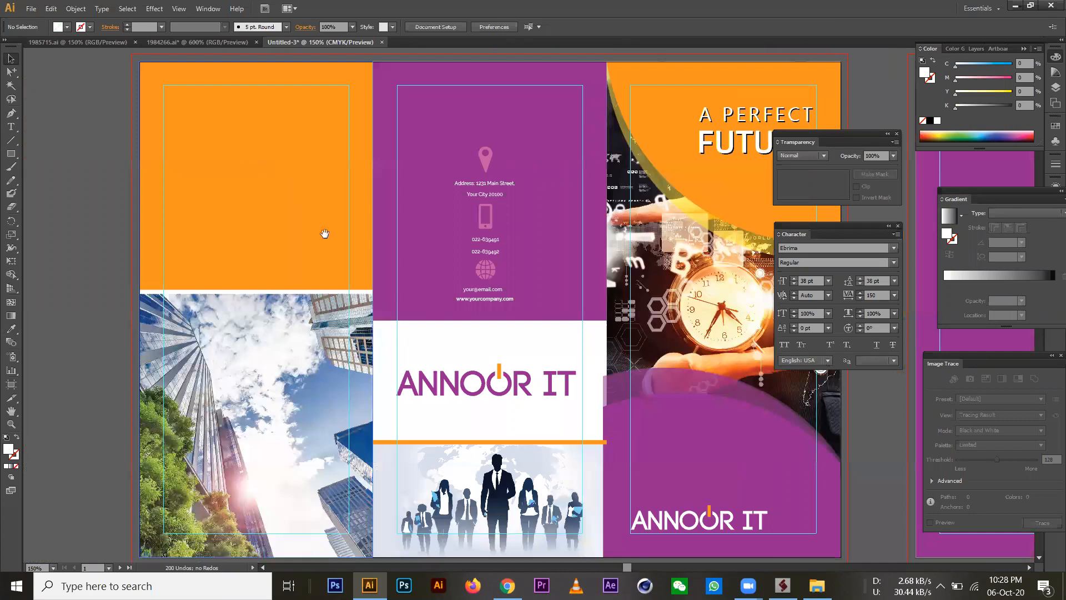
pyautogui.moveTo(534, 399); pyautogui.dragTo(486, 492)
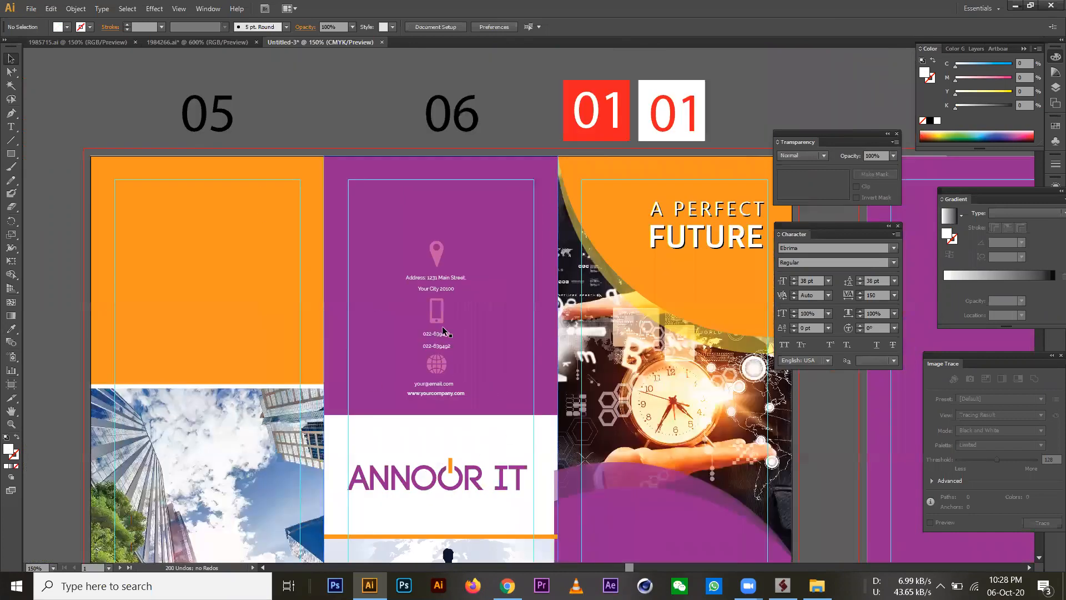
pyautogui.moveTo(710, 219); pyautogui.dragTo(204, 209)
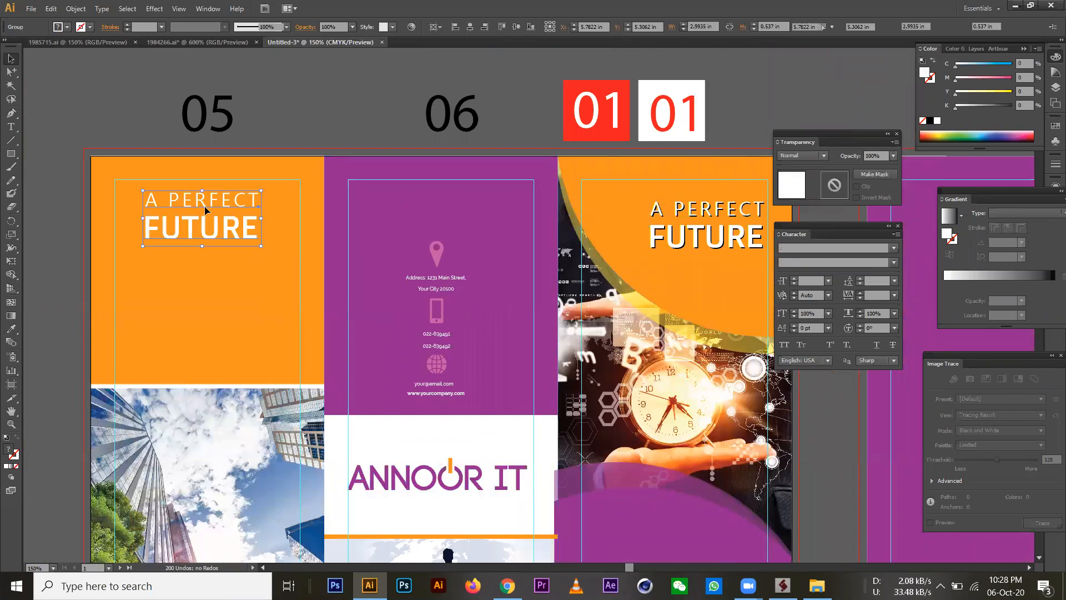
pyautogui.tripleClick(213, 228)
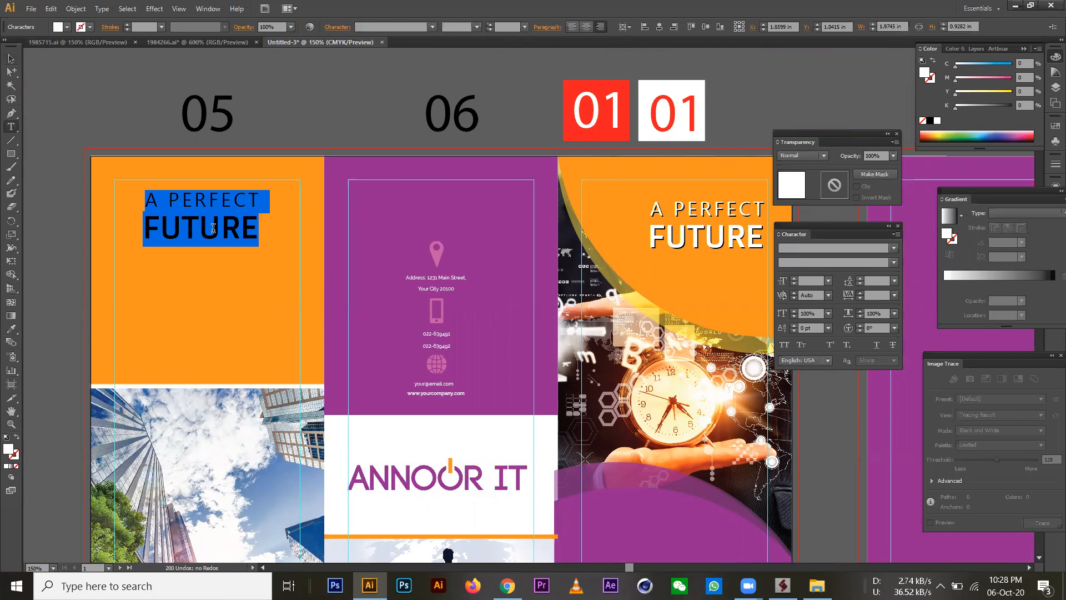
pyautogui.write('WHAT')
pyautogui.press('BackSpace')
pyautogui.write('AT WE DO')
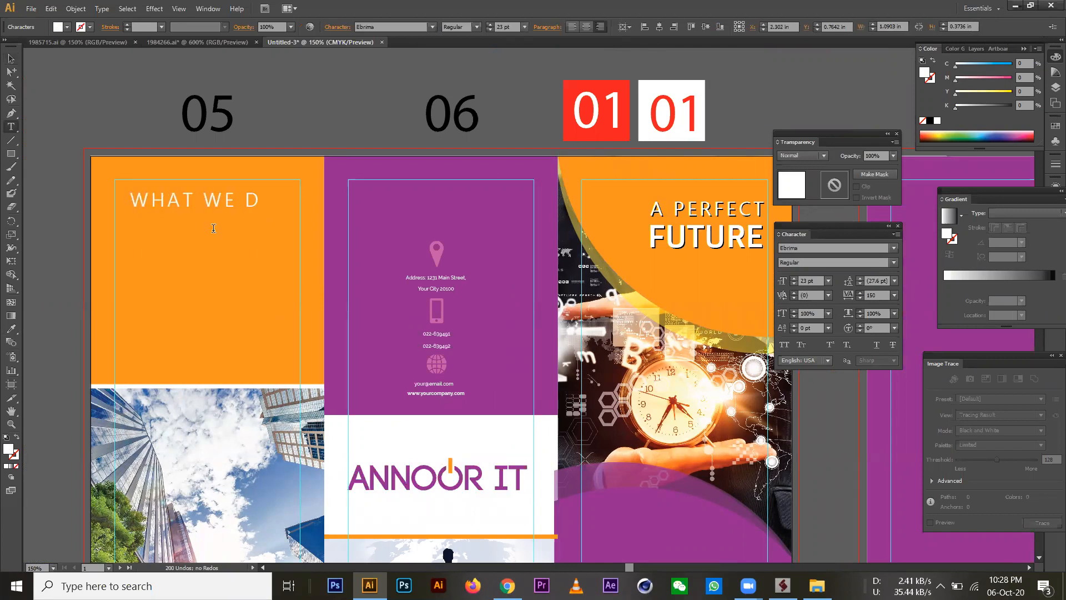
# Reduce the WHAT WE DO heading to 17 pt, centre-align its text and position it near the top middle of panel 05.
pyautogui.hotkey('ctrl', 'a')
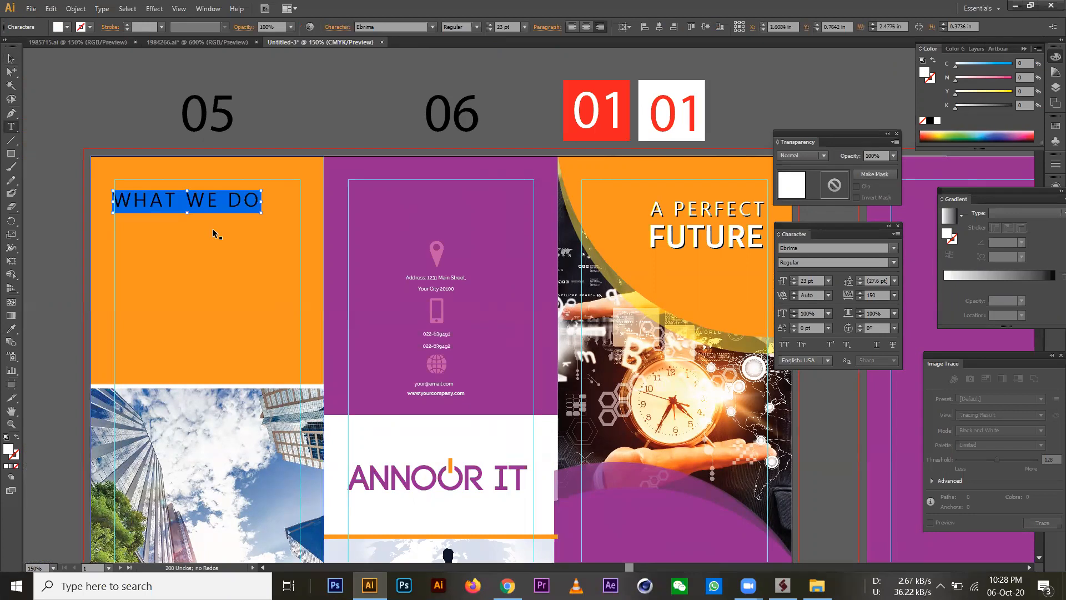
pyautogui.hotkey('ctrl', 'shift', ',')
pyautogui.hotkey('ctrl', 'shift', ',')
pyautogui.hotkey('ctrl', 'shift', ',')
pyautogui.hotkey('ctrl', 'shift', 'c')
pyautogui.moveTo(243, 200); pyautogui.dragTo(190, 211)
pyautogui.click(11, 58)
pyautogui.click(281, 133)
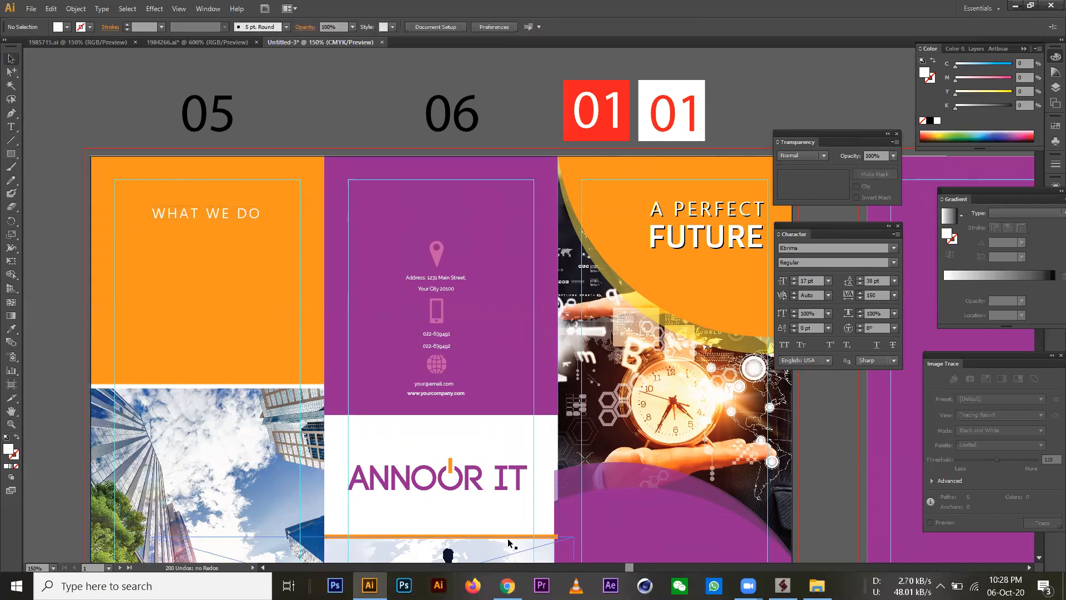
# Switch to Chrome and open a new browser tab.
pyautogui.click(507, 585)
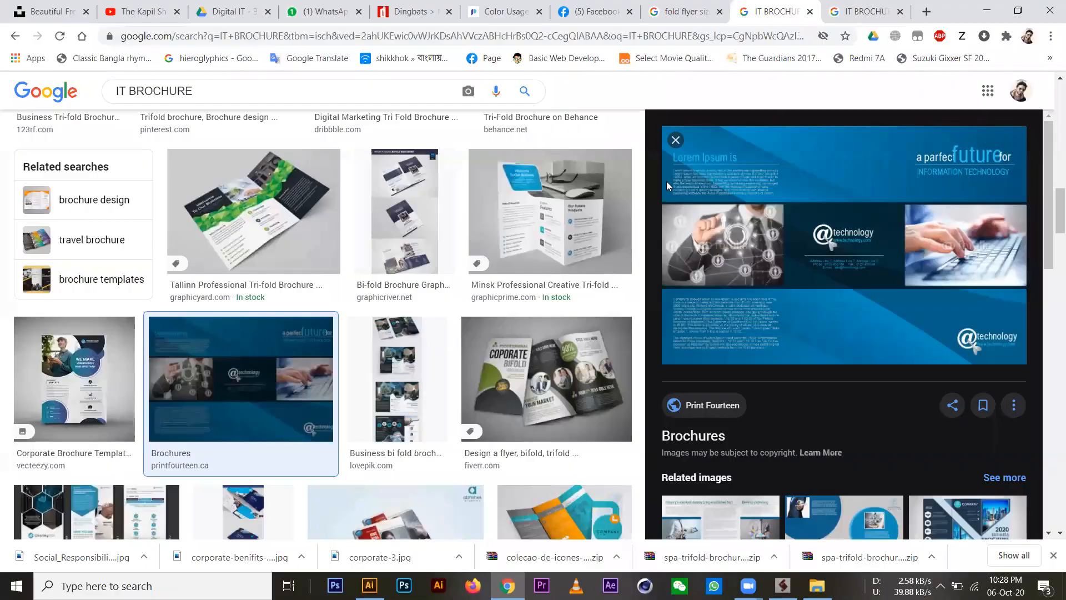
pyautogui.hotkey('ctrl', 't')
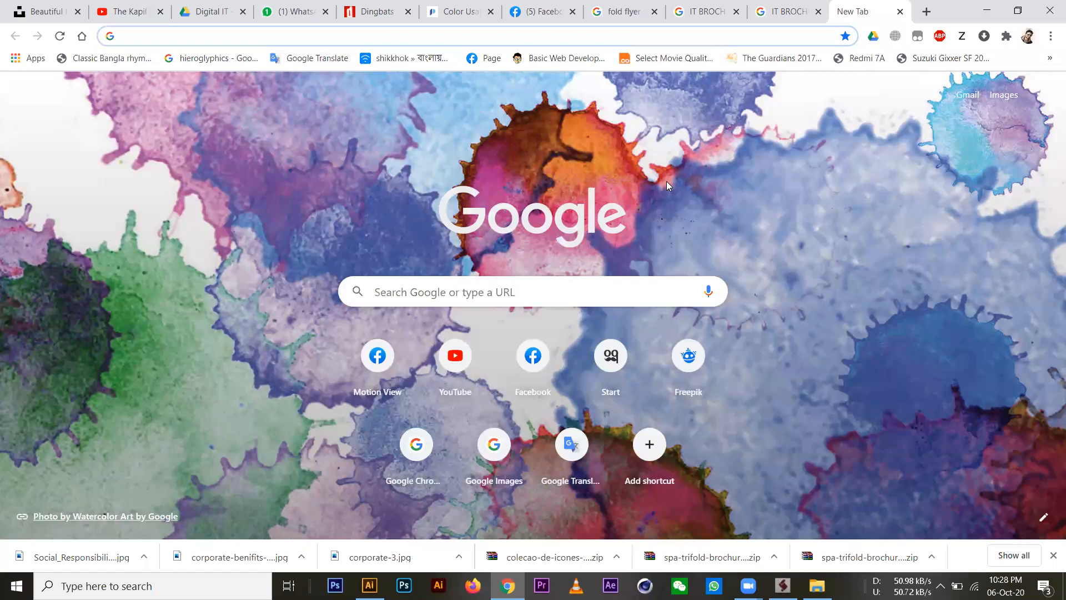
pyautogui.hotkey('alt', 'Tab')
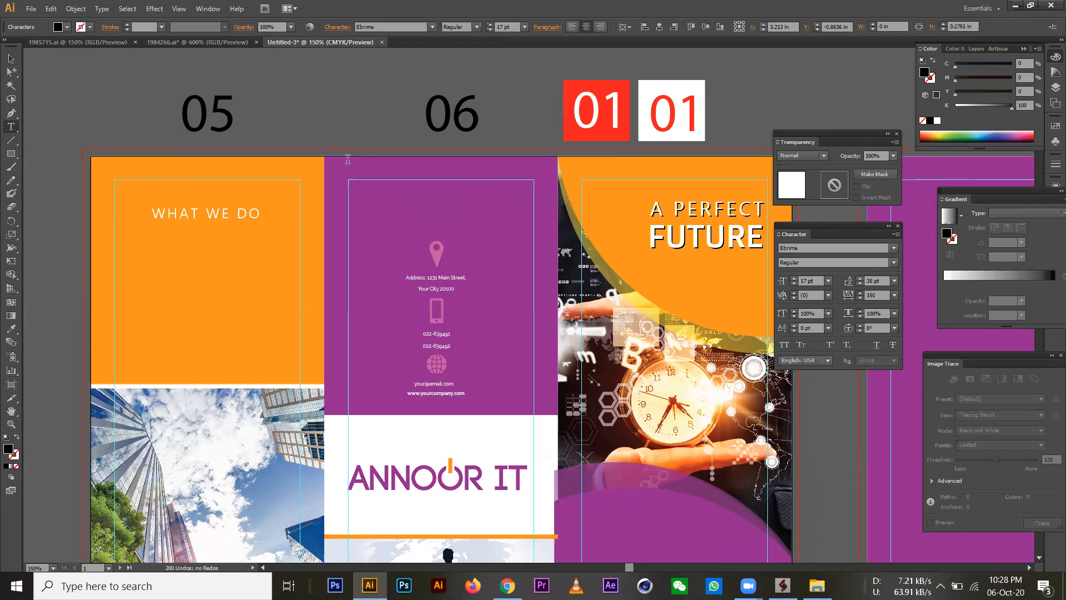
pyautogui.write('S')
pyautogui.press('BackSpace')
pyautogui.click(11, 58)
pyautogui.click(514, 102)
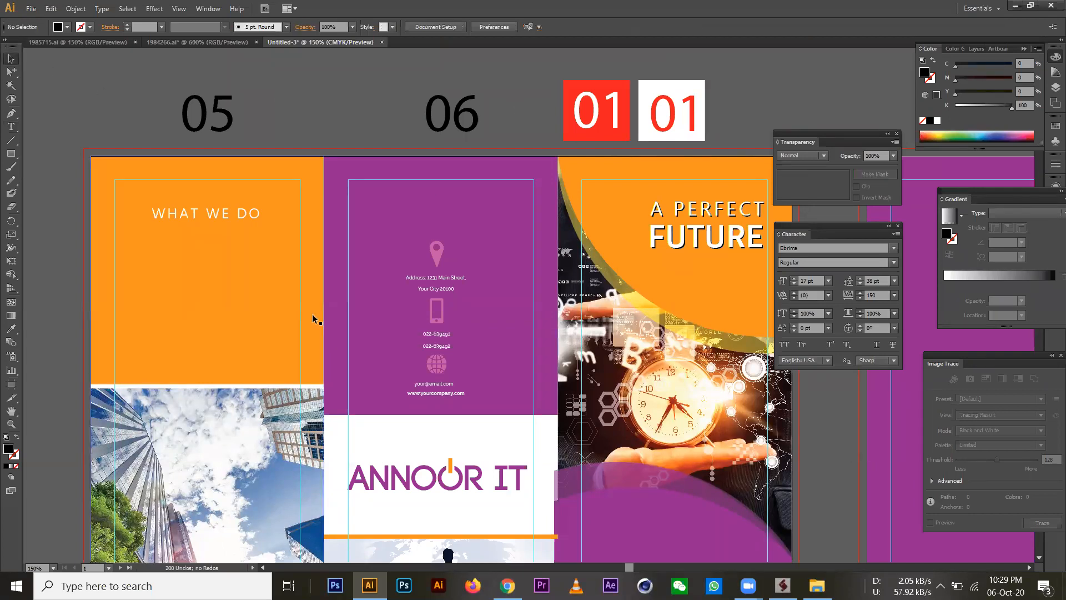
pyautogui.click(152, 41)
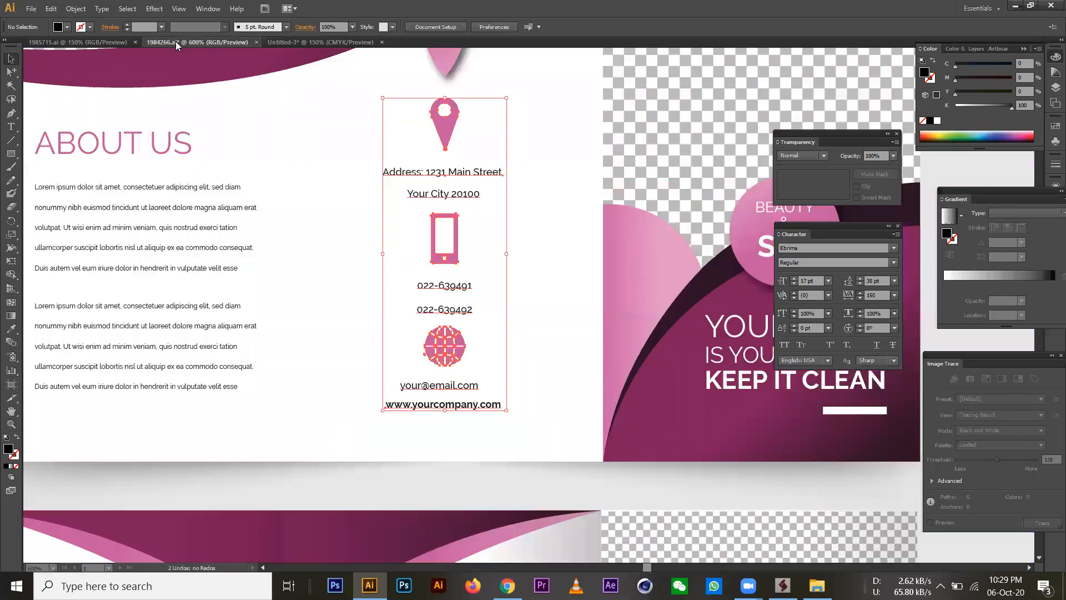
pyautogui.click(140, 209)
pyautogui.moveTo(140, 209); pyautogui.dragTo(222, 213)
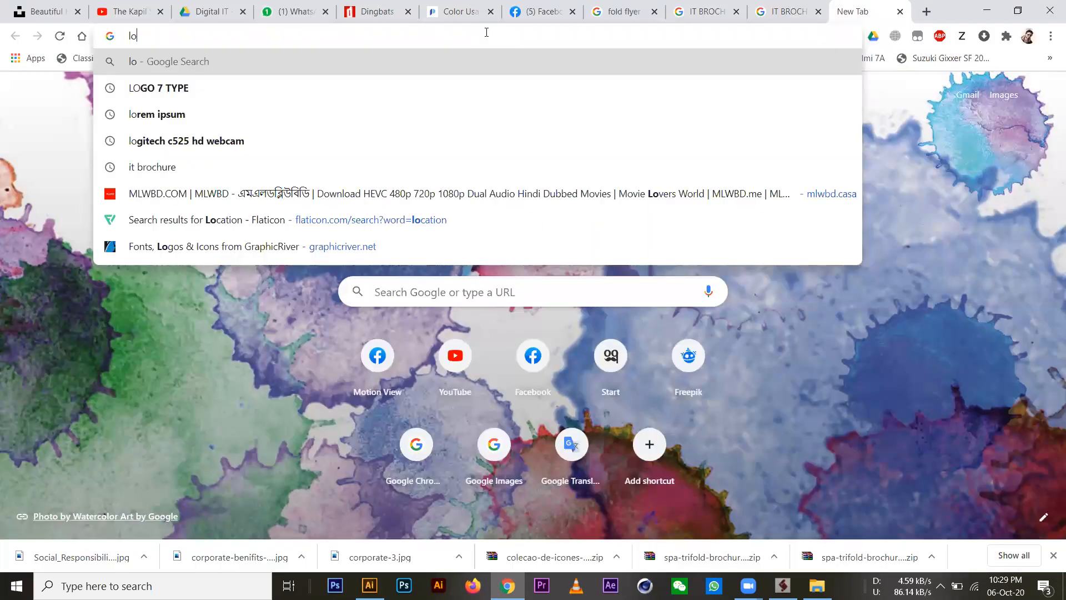
# In Chrome, search Google for lorem ipsum, open lipsum.com and copy the paragraph under What is Lorem Ipsum?
pyautogui.write('re')
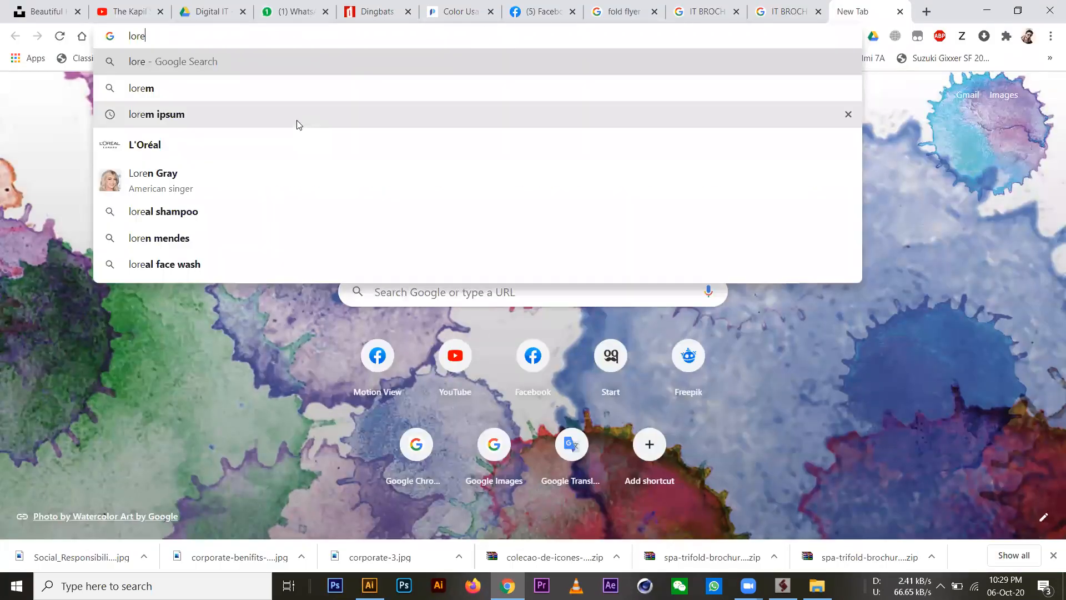
pyautogui.click(172, 115)
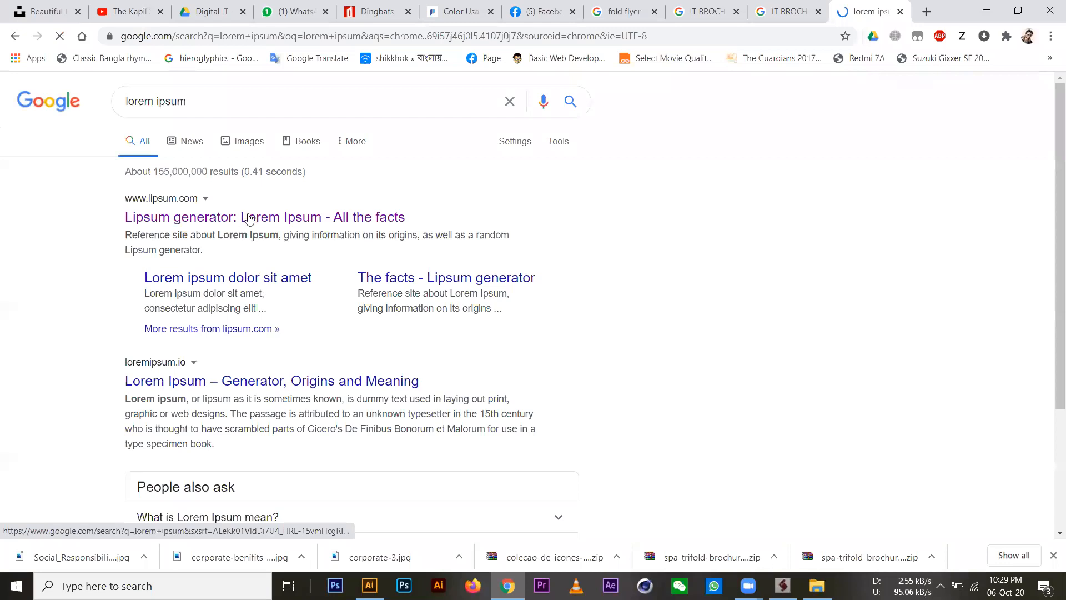
pyautogui.click(250, 217)
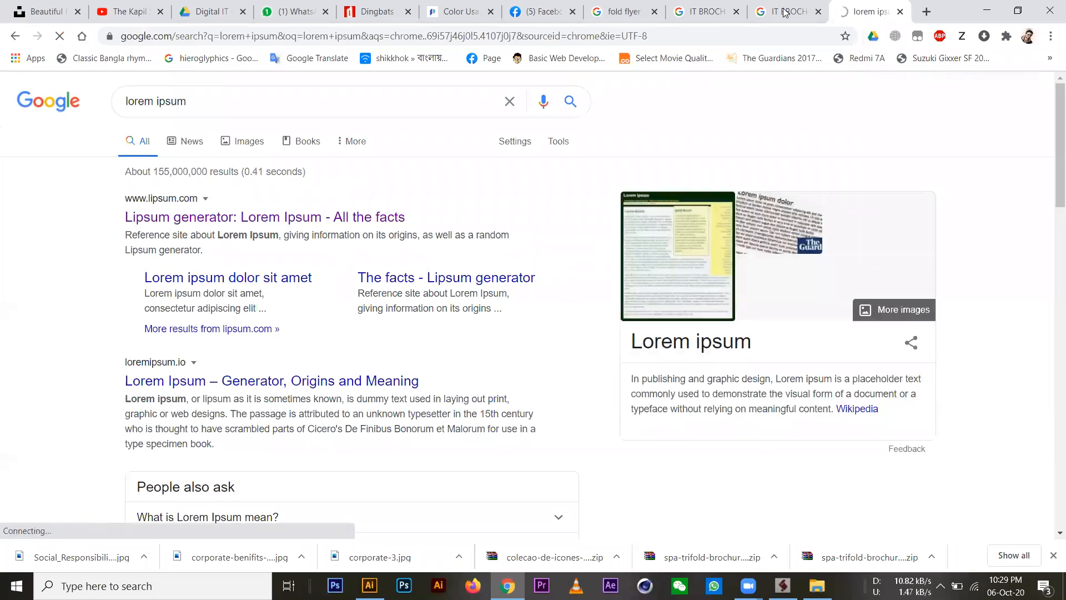
pyautogui.click(800, 11)
pyautogui.click(818, 12)
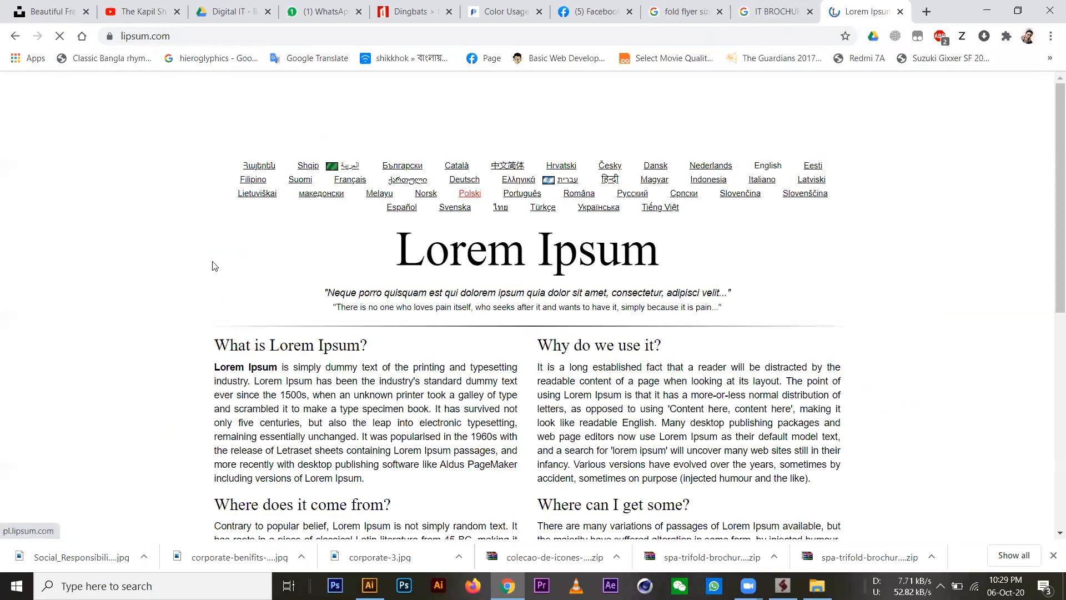
pyautogui.scroll(-3, 459, 320)
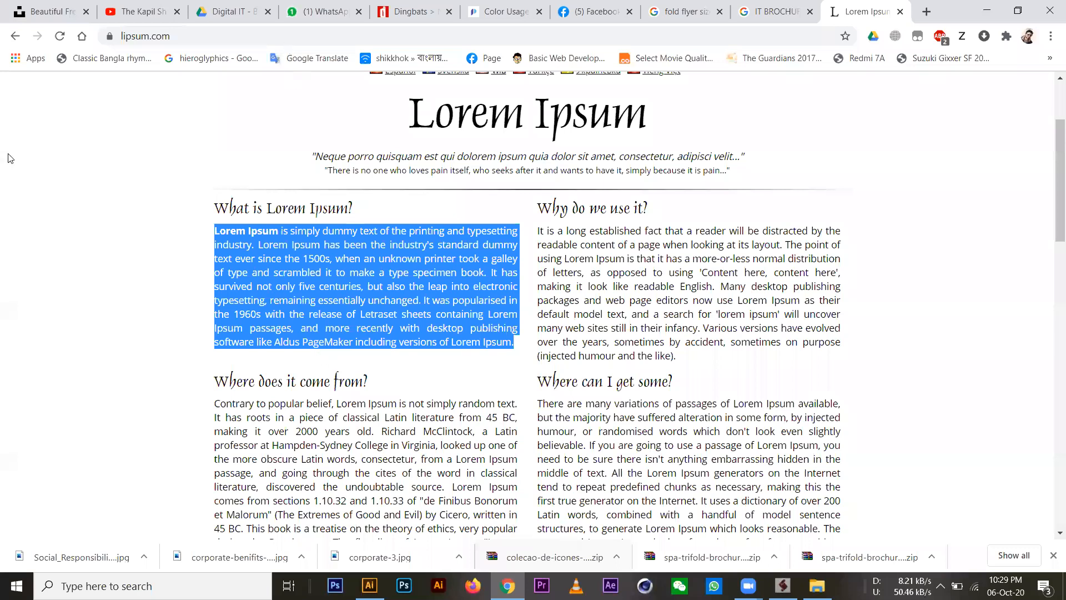
# In the Illustrator brochure, add a text frame about 3.09 by 2.34 in below WHAT WE DO and paste the Lorem Ipsum paragraph.
pyautogui.hotkey('alt', 'Tab')
pyautogui.moveTo(15, 128); pyautogui.dragTo(46, 127)
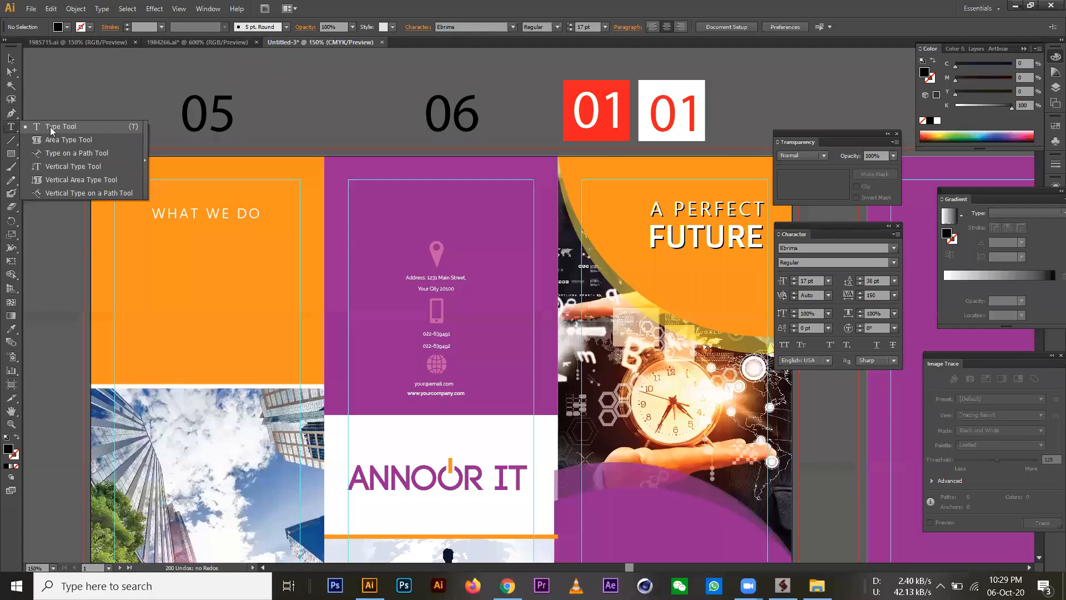
pyautogui.moveTo(209, 316); pyautogui.dragTo(303, 379)
pyautogui.hotkey('ctrl', 'v')
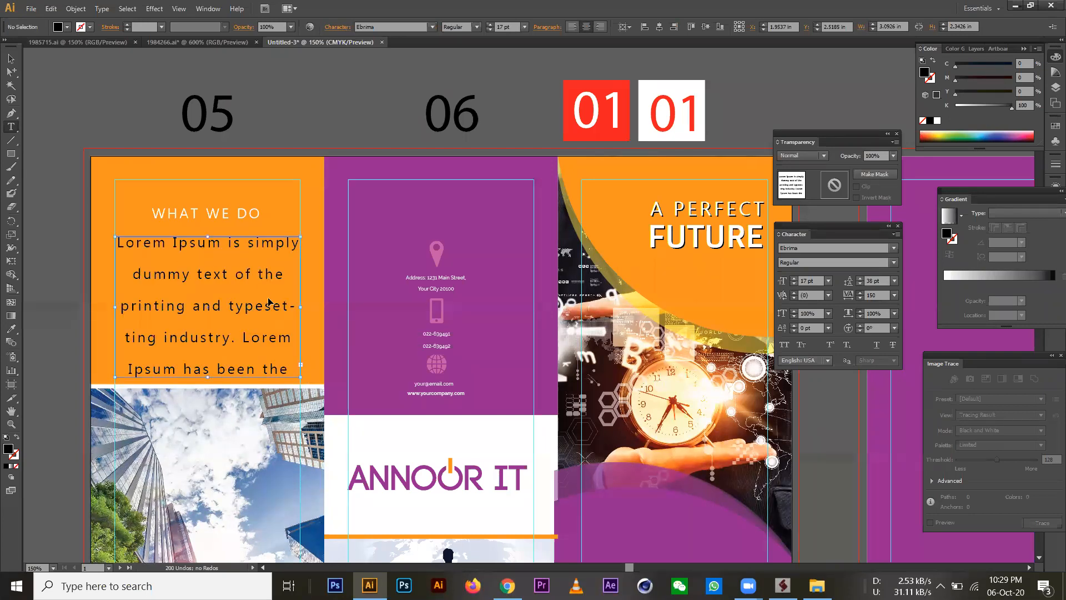
# Justify all of panel 05's body text with the last line aligned left and set its tracking to 0.
pyautogui.hotkey('ctrl', 'a')
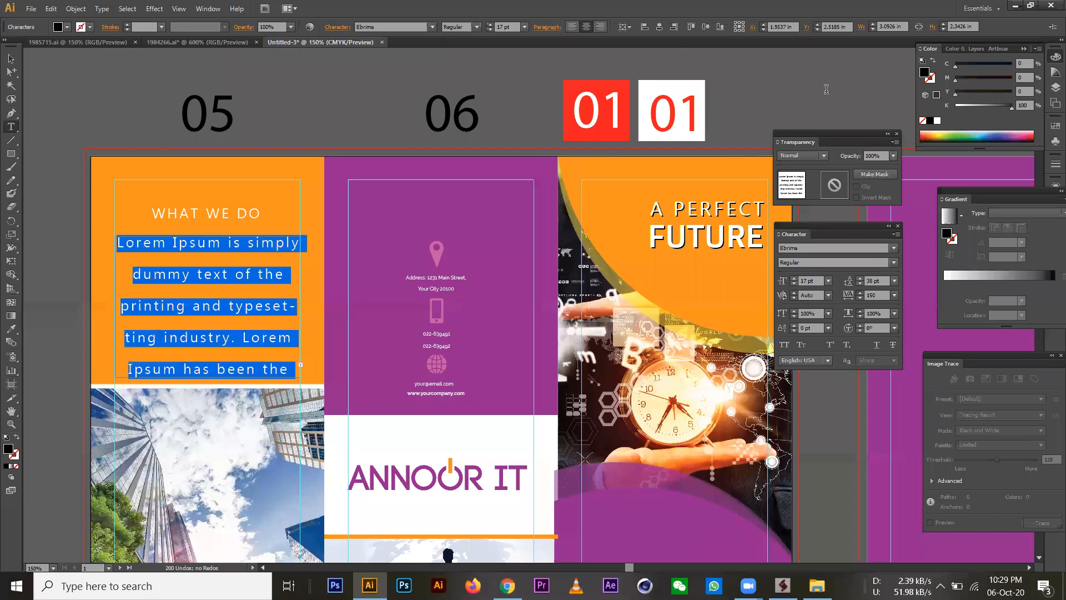
pyautogui.click(546, 27)
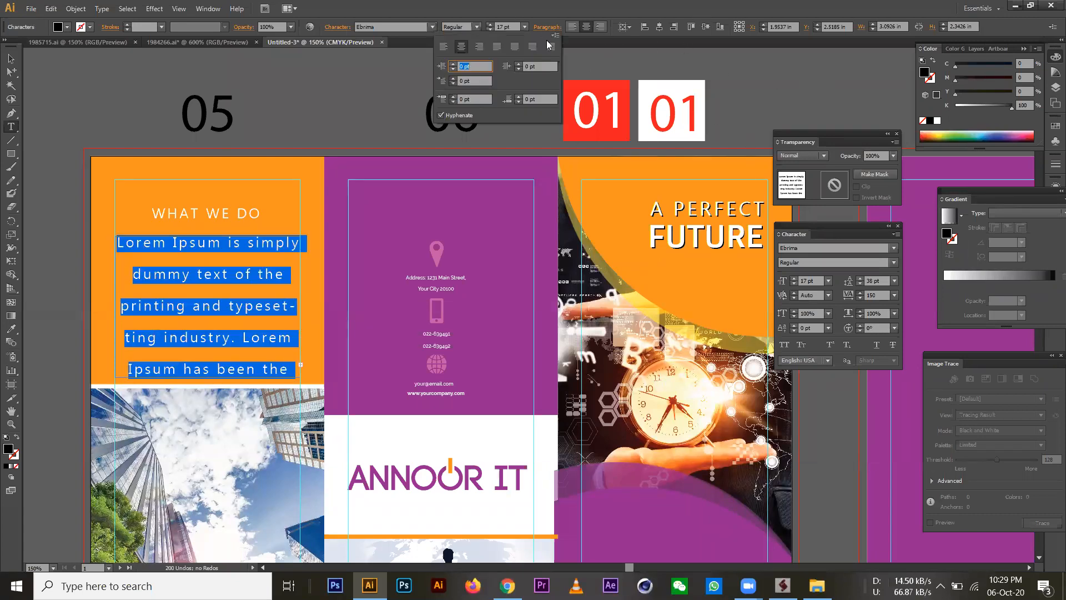
pyautogui.click(495, 48)
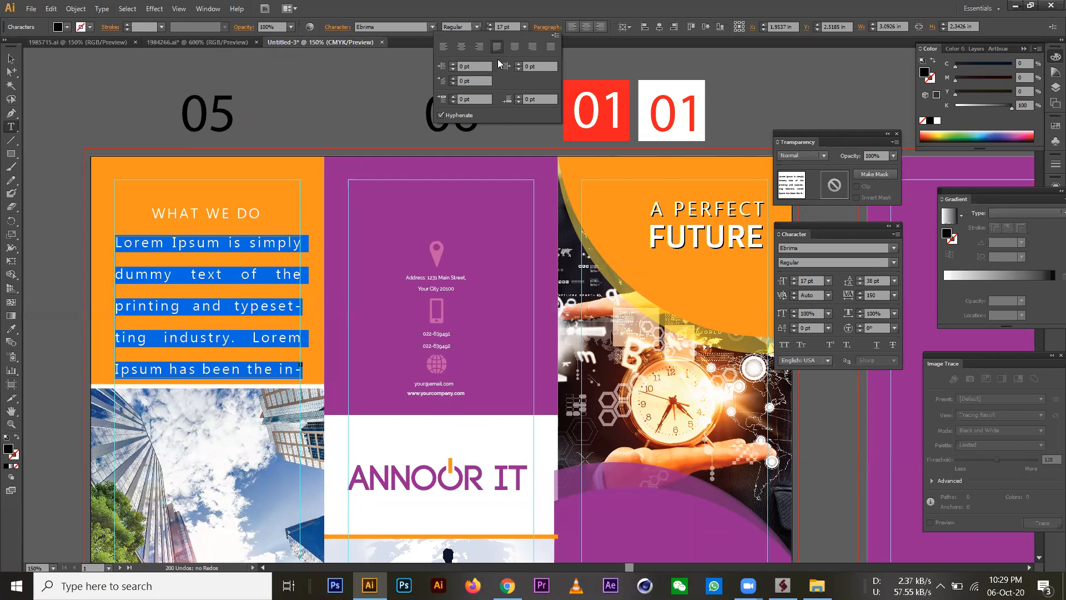
pyautogui.click(894, 295)
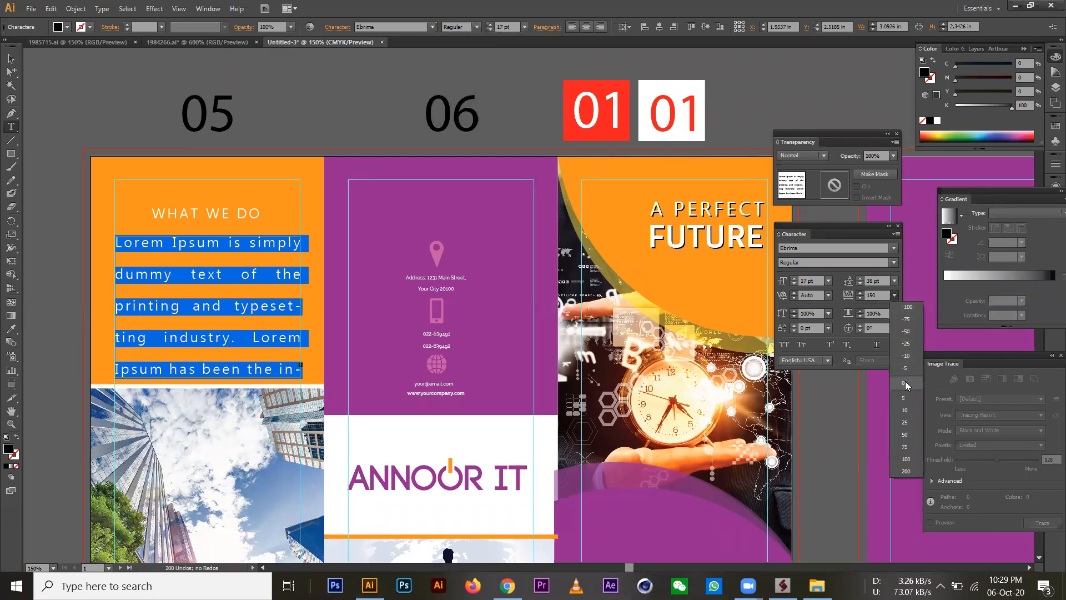
pyautogui.click(905, 383)
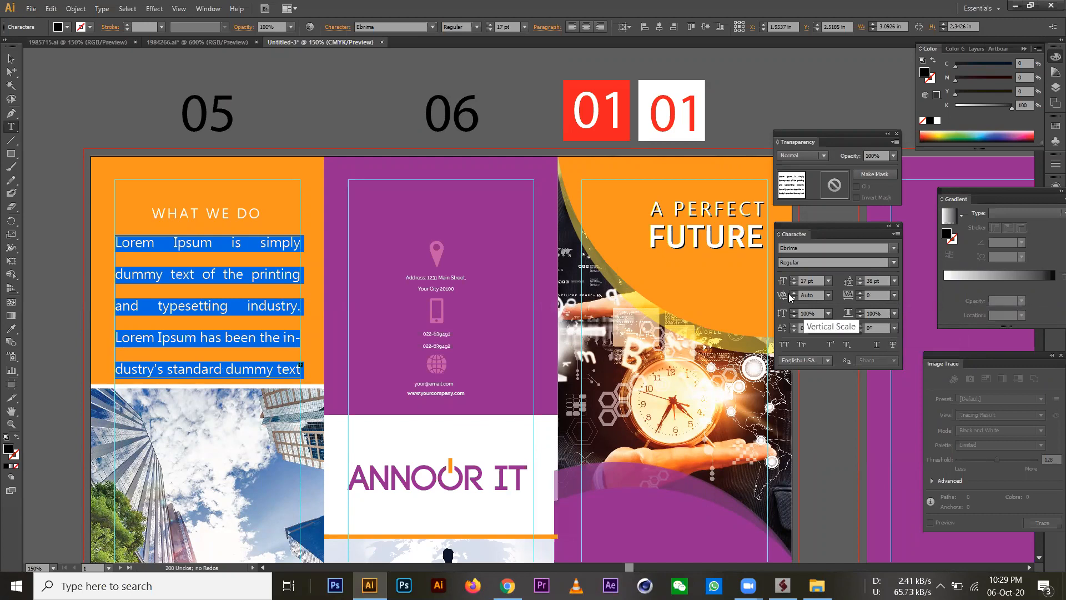
# Set the leading of panel 05's body text to Auto and its font size to 10 pt.
pyautogui.click(894, 281)
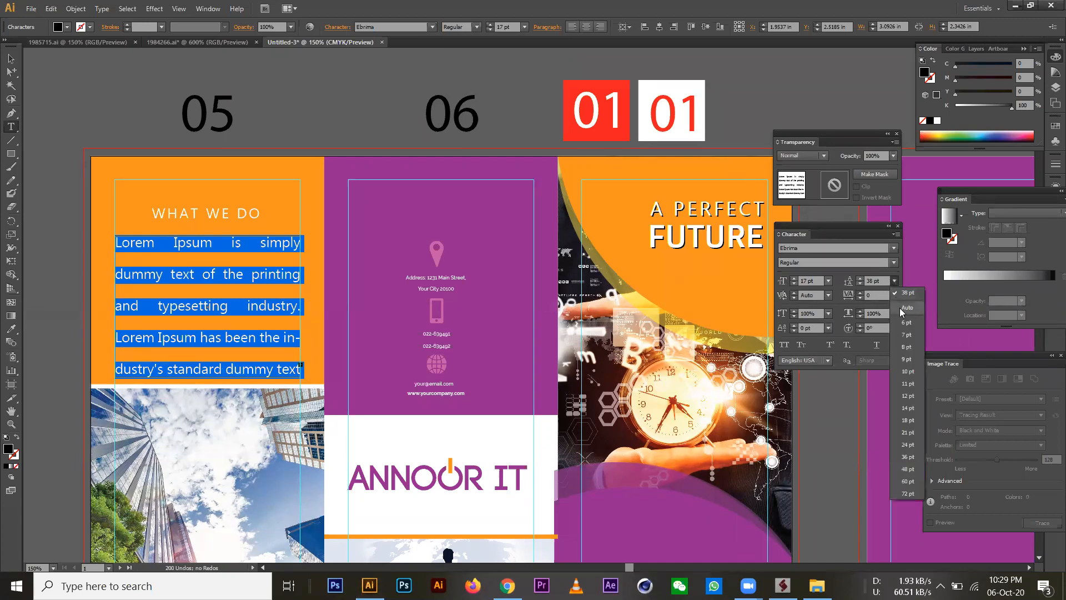
pyautogui.click(899, 308)
pyautogui.click(794, 284)
pyautogui.click(792, 283)
pyautogui.click(792, 284)
pyautogui.click(793, 283)
pyautogui.click(793, 283)
pyautogui.click(793, 283)
pyautogui.click(793, 283)
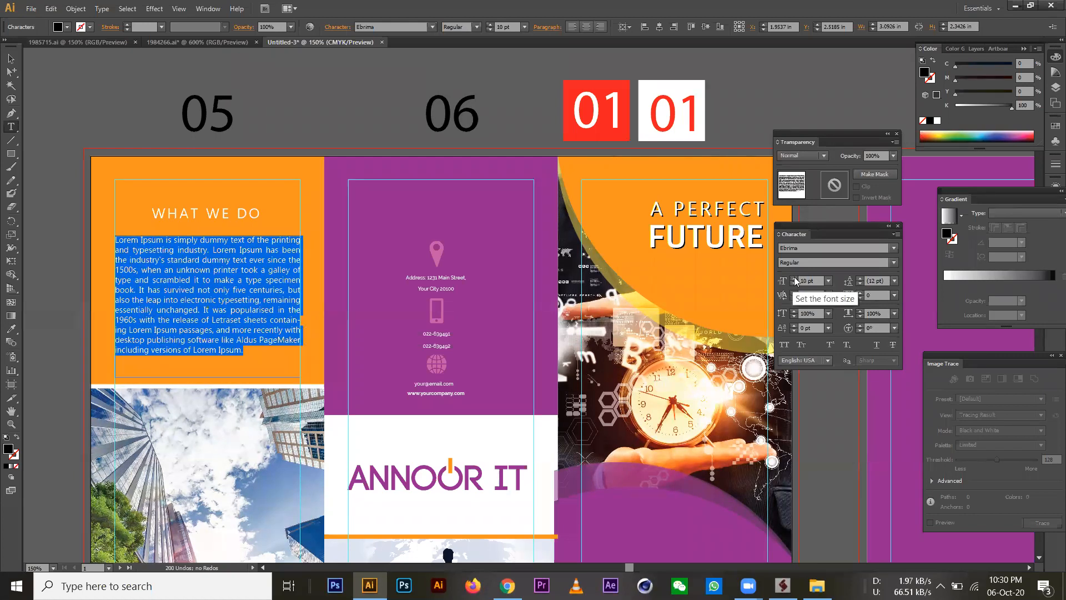
pyautogui.click(793, 278)
pyautogui.click(793, 284)
# Move the WHAT WE DO heading and the body text below it slightly down in panel 05's orange area.
pyautogui.click(11, 58)
pyautogui.click(279, 222)
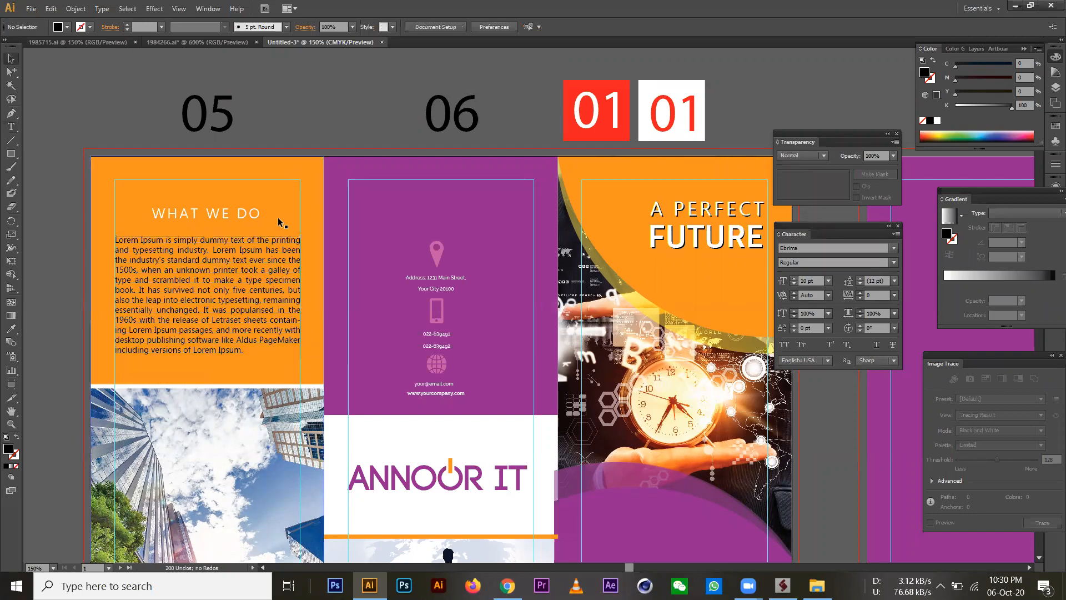
pyautogui.moveTo(250, 217); pyautogui.dragTo(230, 234)
pyautogui.click(306, 102)
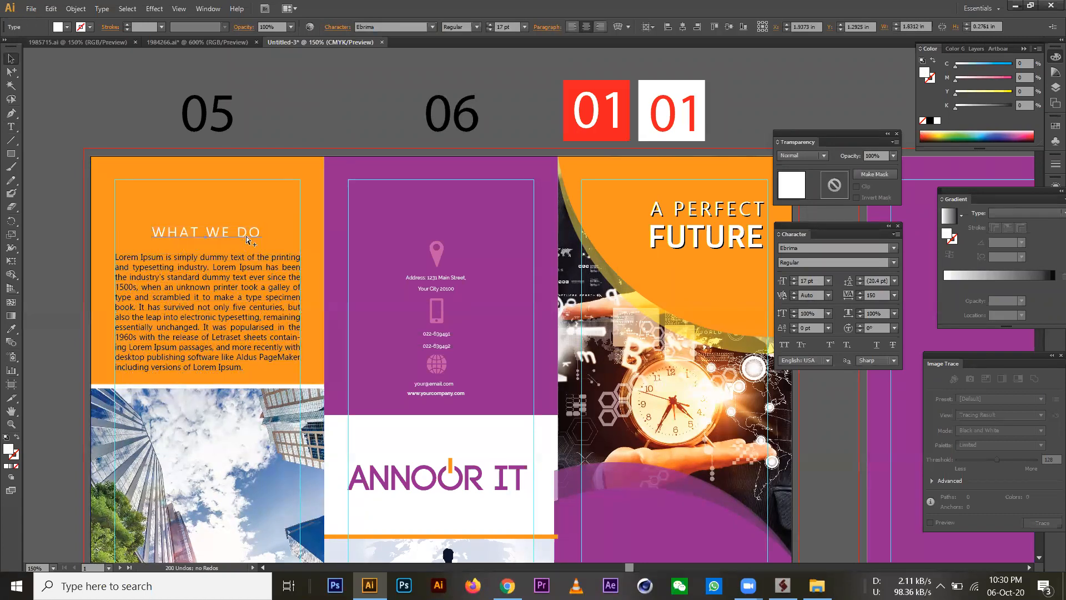
# Enlarge a copy of the WHAT WE DO heading to about 33.68 pt, fill it with the sampled background orange and lower its magenta to 42%.
pyautogui.moveTo(261, 238)
pyautogui.mouseDown()
pyautogui.moveTo(298, 266)
pyautogui.moveTo(315, 249)
pyautogui.moveTo(272, 235)
pyautogui.mouseUp()
pyautogui.click(12, 328)
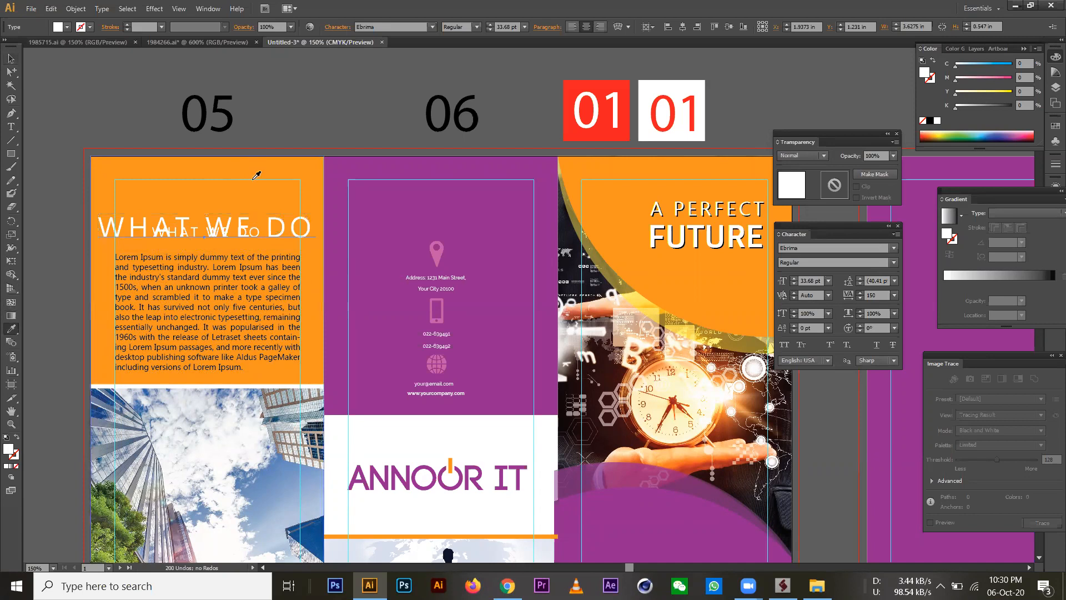
pyautogui.click(289, 163)
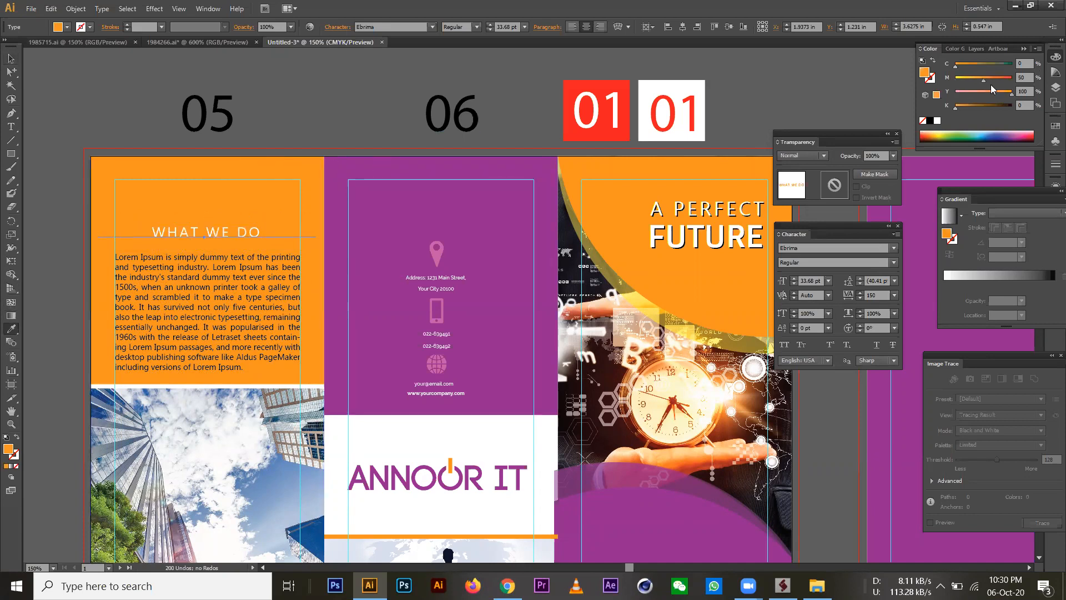
pyautogui.moveTo(985, 81); pyautogui.dragTo(978, 78)
pyautogui.click(11, 58)
pyautogui.click(394, 107)
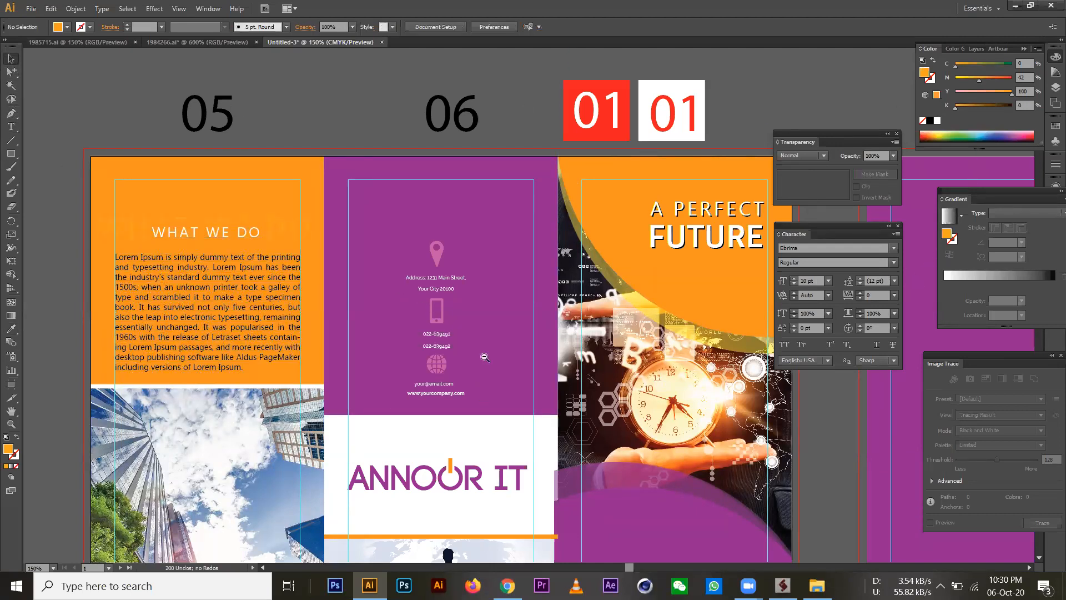
# Hide the floating panels and look over both brochure artboards at 100% zoom.
pyautogui.keyDown('ctrl'); pyautogui.keyDown('alt'); pyautogui.click(505, 361); pyautogui.keyUp('alt'); pyautogui.keyUp('ctrl')
pyautogui.moveTo(604, 383); pyautogui.dragTo(488, 367)
pyautogui.hotkey('shift', 'Tab')
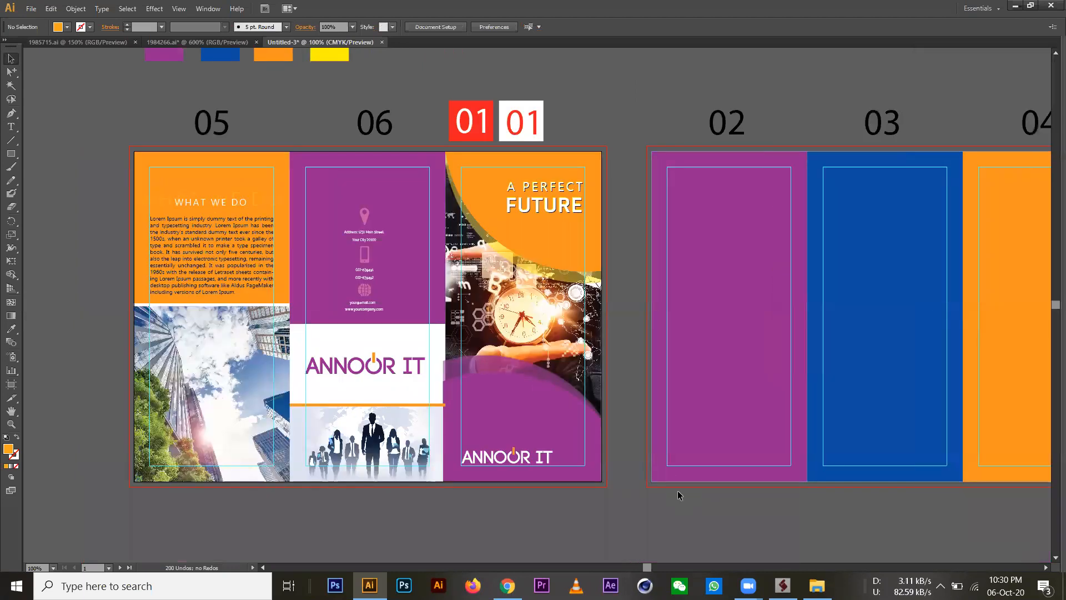
pyautogui.moveTo(664, 471); pyautogui.dragTo(604, 491)
pyautogui.moveTo(748, 335); pyautogui.dragTo(688, 331)
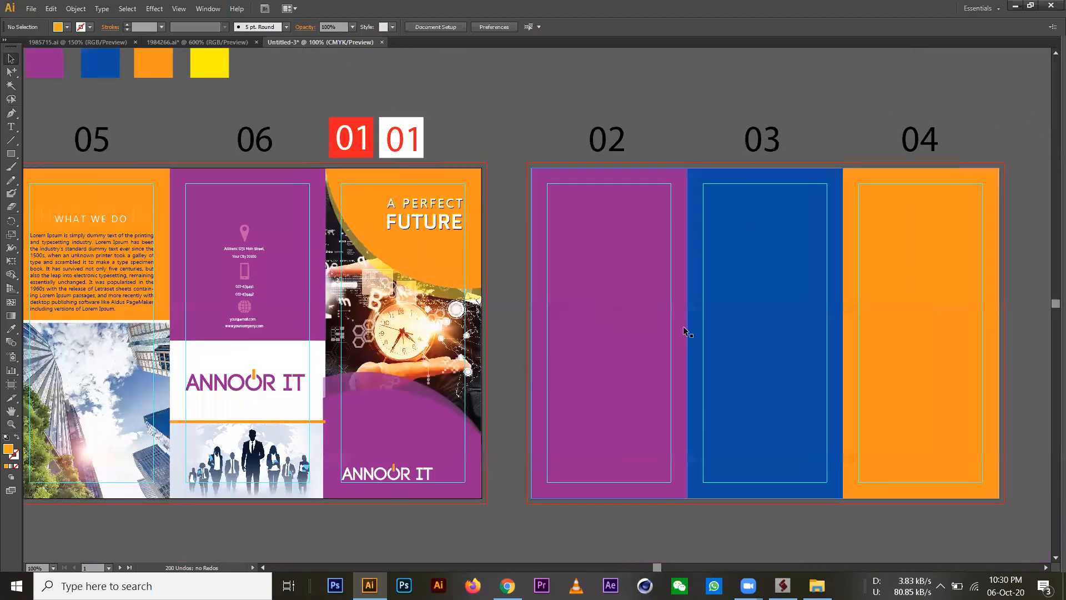
pyautogui.moveTo(718, 299); pyautogui.dragTo(782, 293)
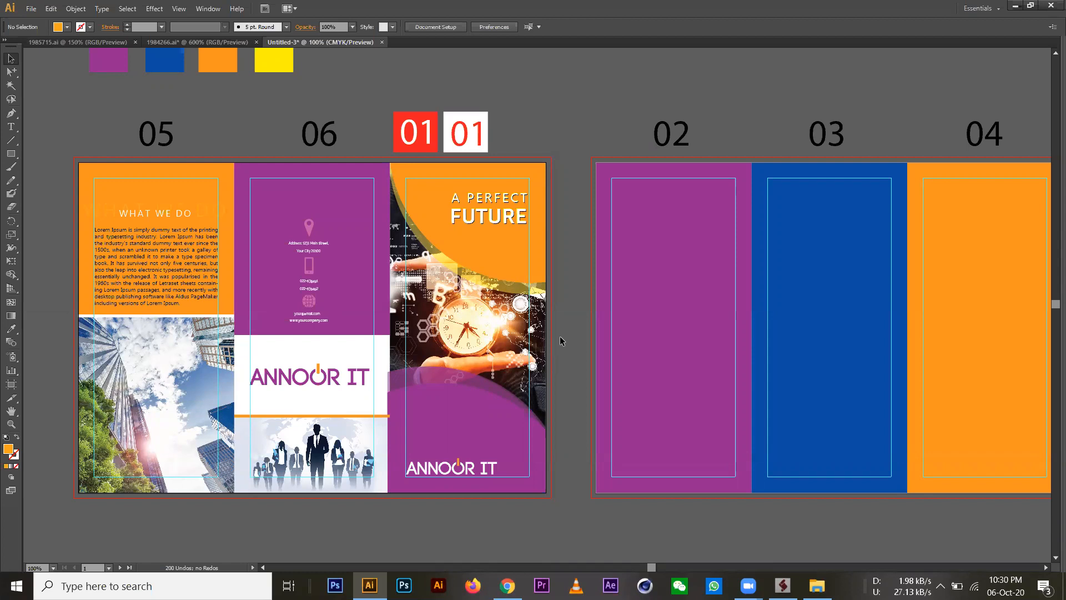
# Save the brochure as an Adobe Illustrator file named TriFold Flyer in the TriFold Brochure Class folder on the Desktop.
pyautogui.hotkey('ctrl', 's')
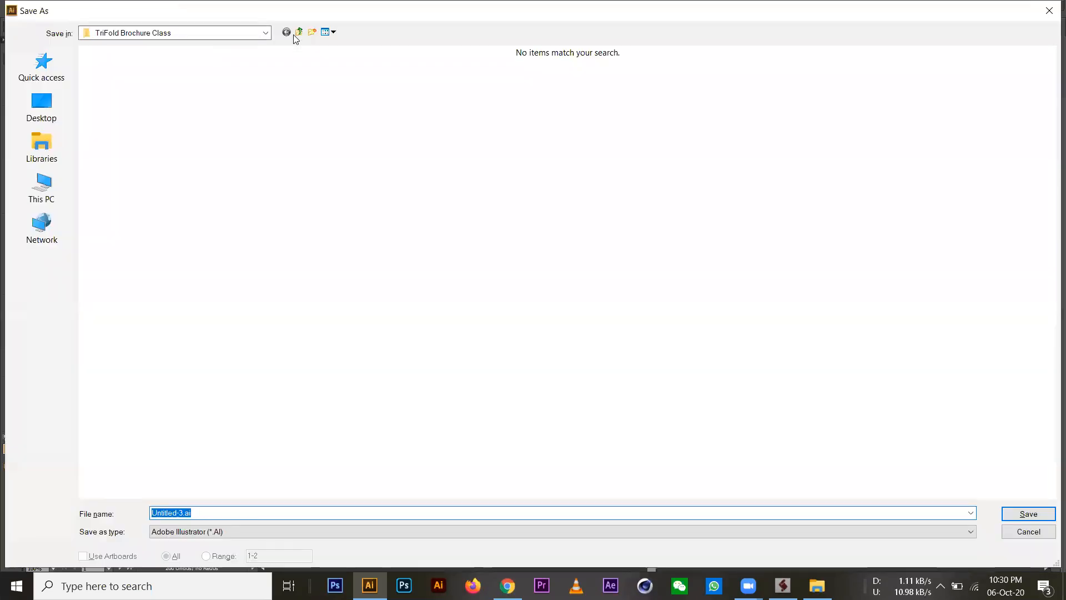
pyautogui.click(295, 34)
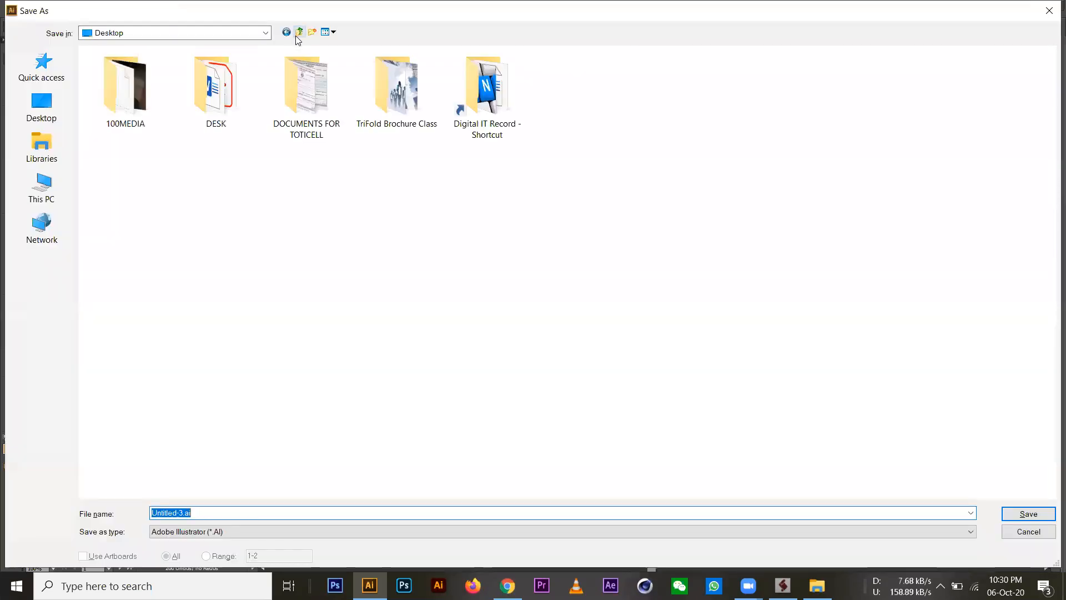
pyautogui.click(345, 192)
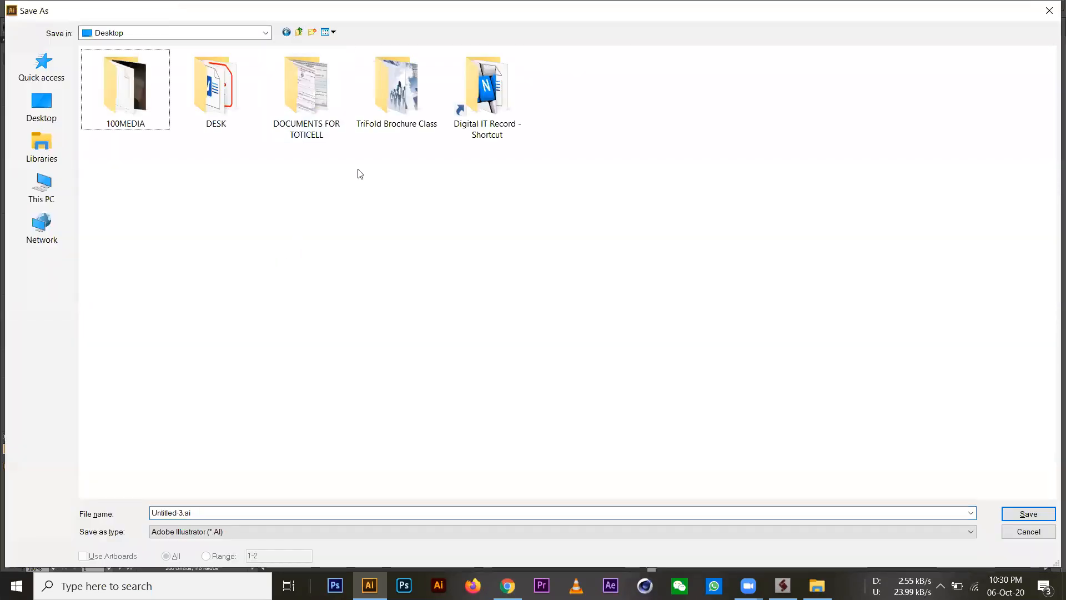
pyautogui.doubleClick(397, 89)
pyautogui.click(209, 513)
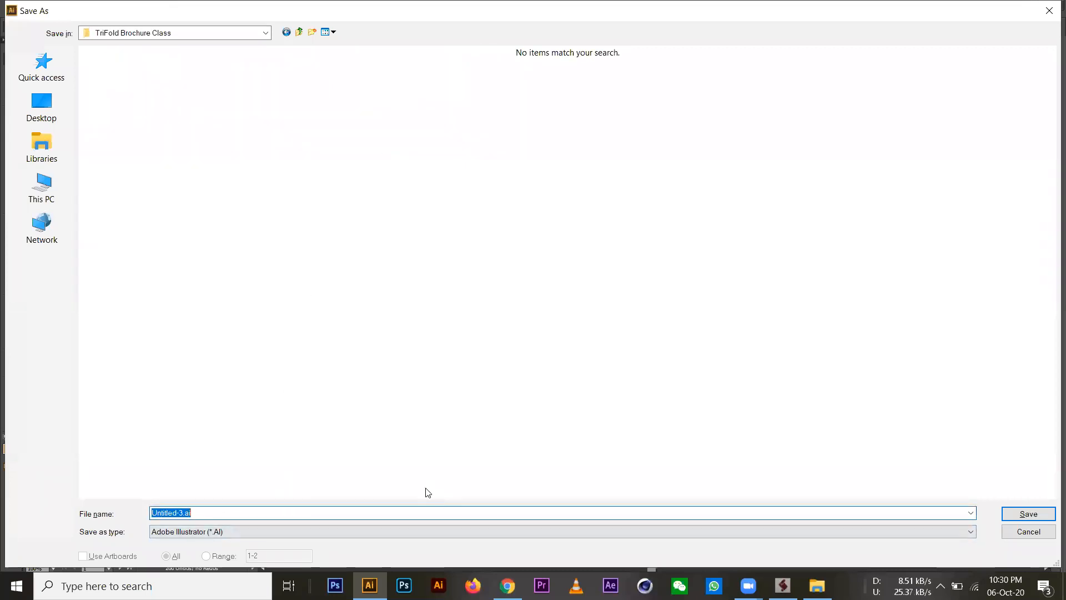
pyautogui.write('F')
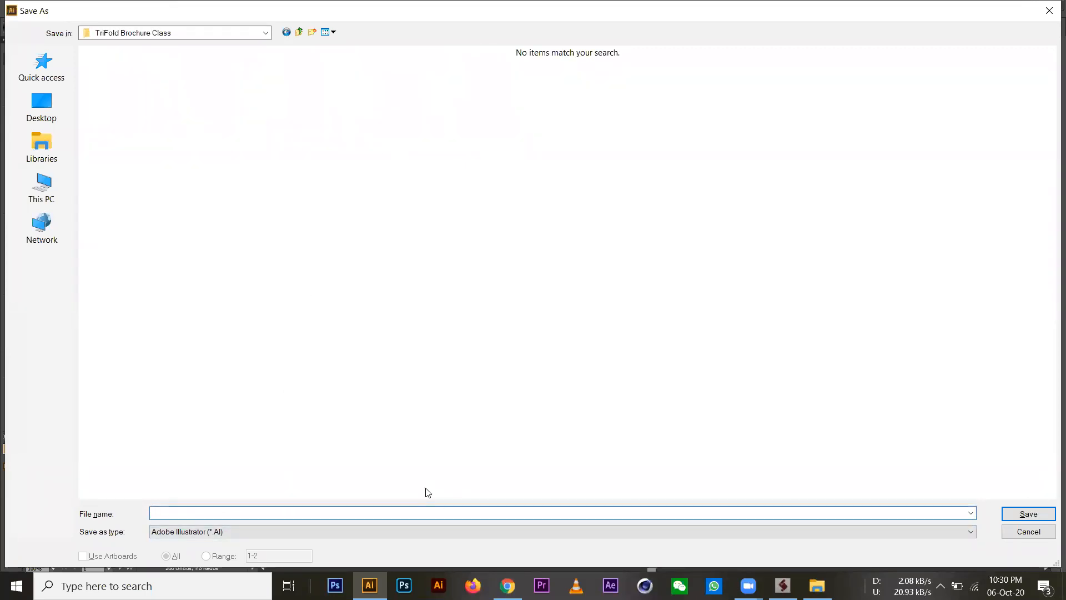
pyautogui.write('riFold')
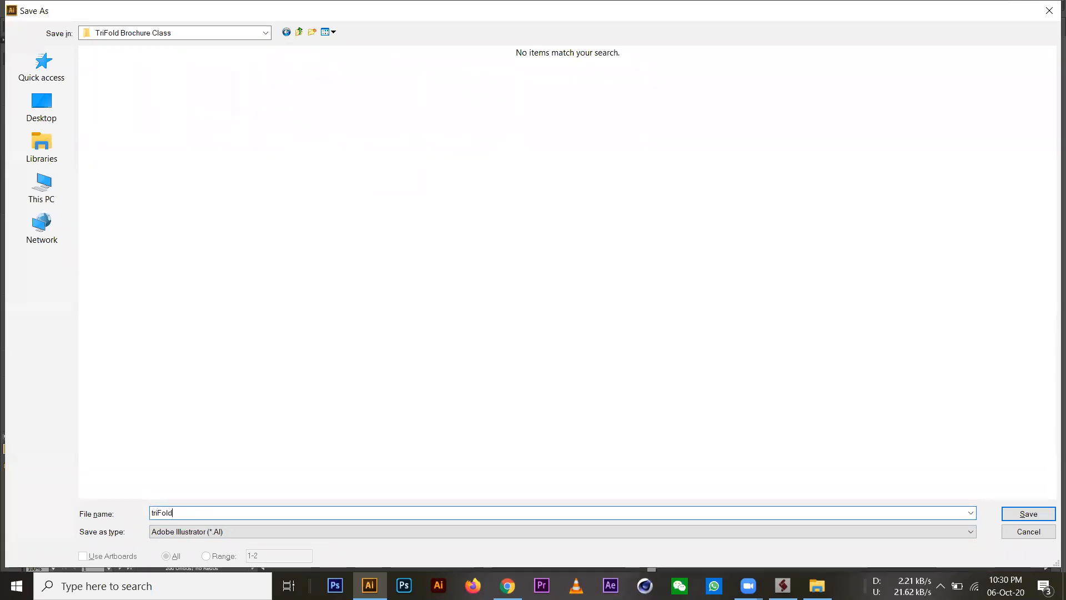
pyautogui.write('TriFold Flyer')
pyautogui.press('Return')
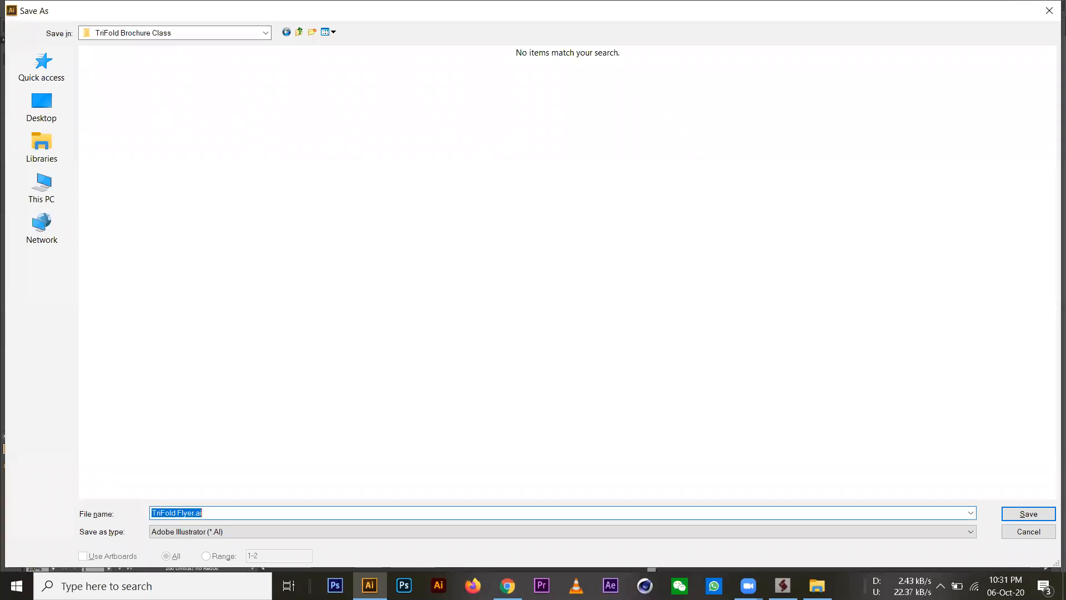
pyautogui.click(1036, 515)
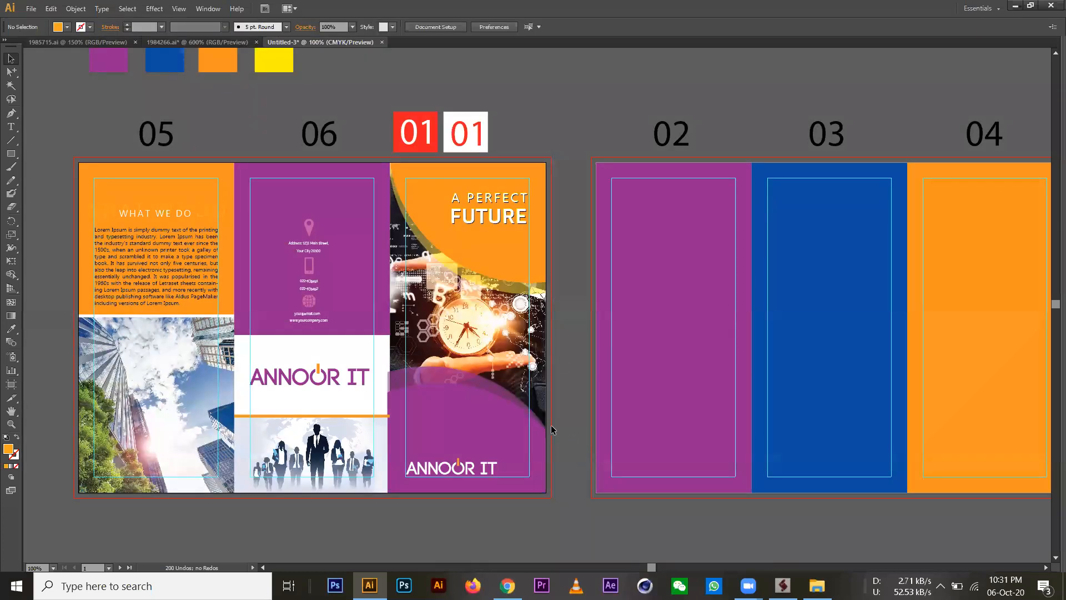
pyautogui.moveTo(253, 304); pyautogui.dragTo(429, 354)
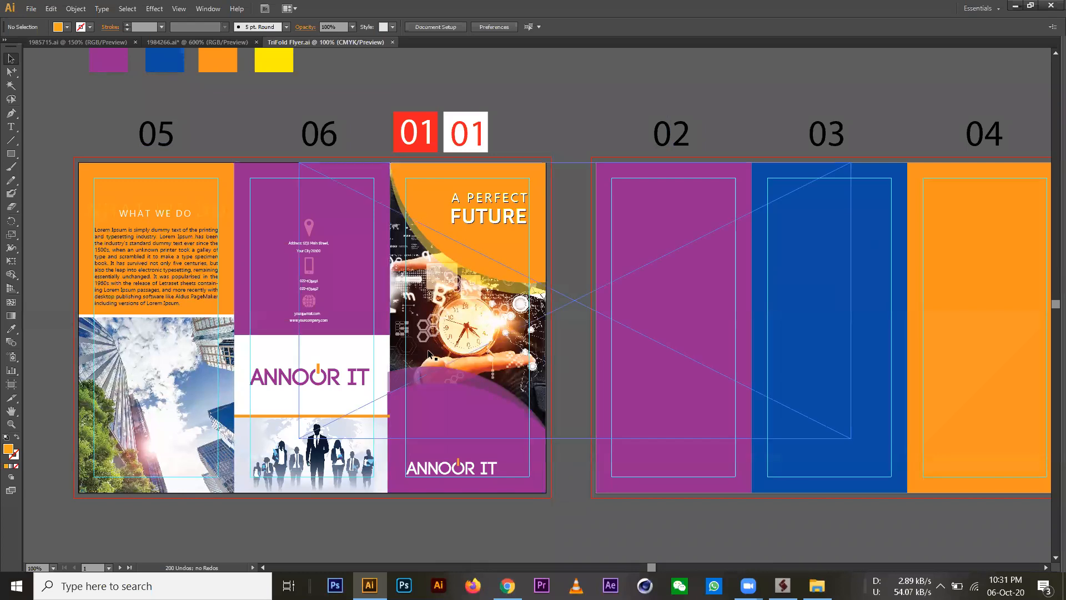
# Recolour the blue background of panel 03, first to orange and finally to the yellow of the colour swatch above the artboard.
pyautogui.click(841, 317)
pyautogui.click(11, 329)
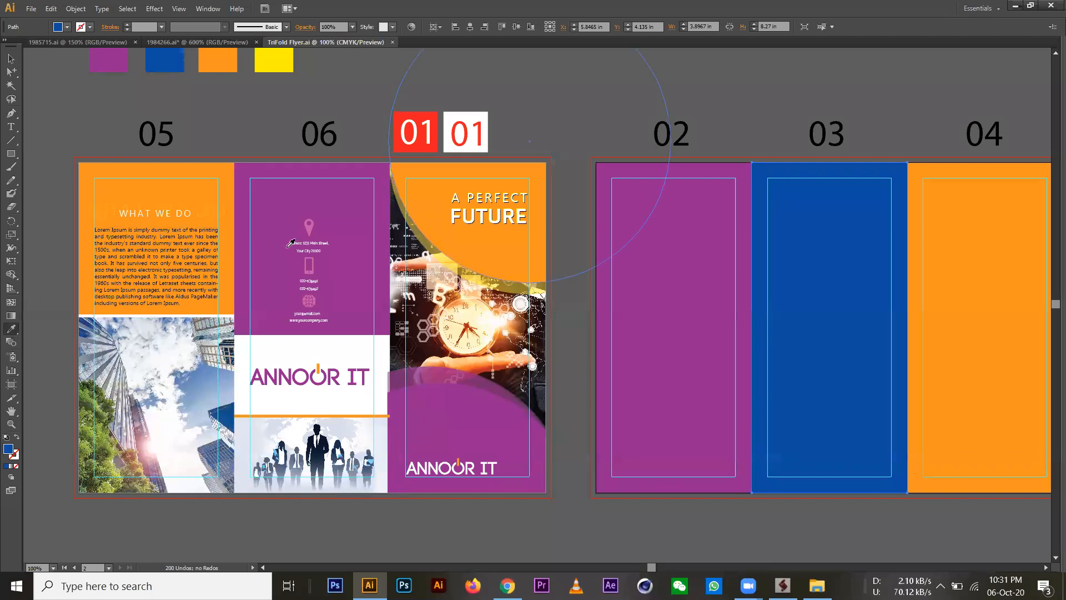
pyautogui.click(196, 181)
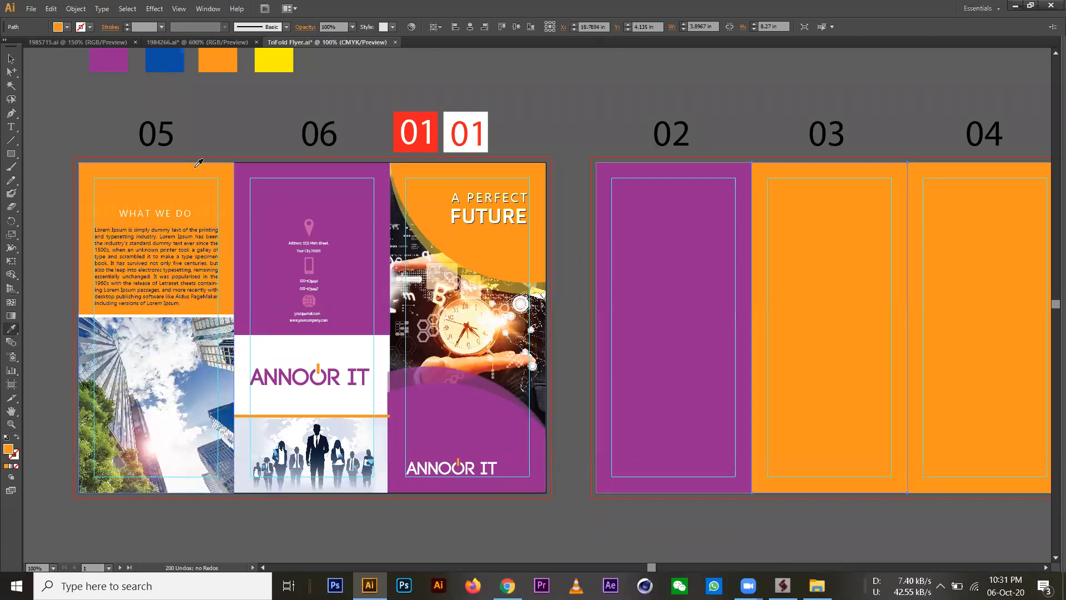
pyautogui.click(277, 57)
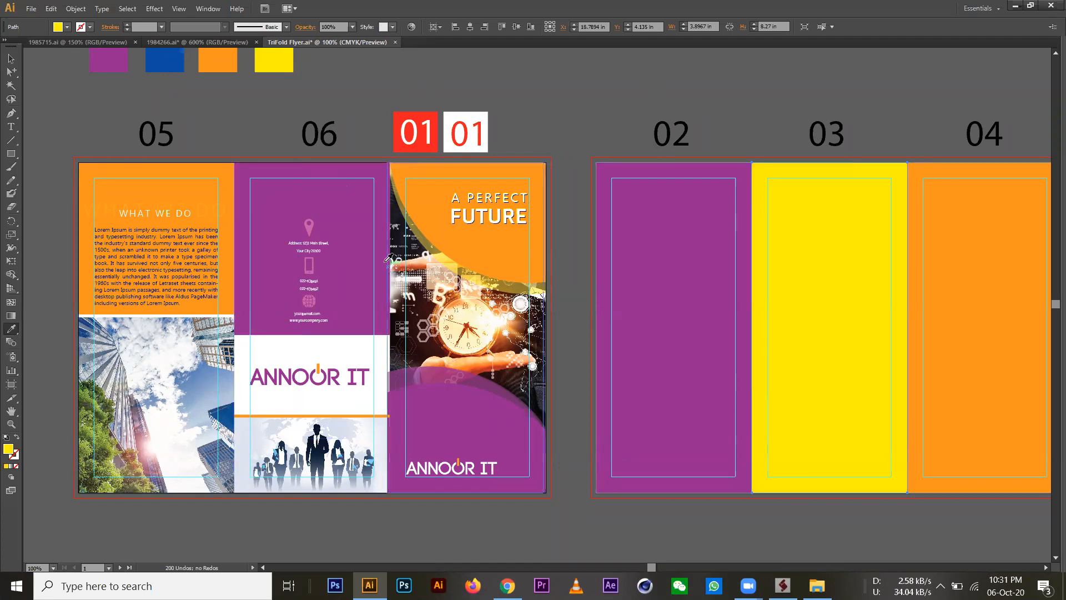
# Select the location pin icon on panel 06 and activate the Eyedropper tool.
pyautogui.click(12, 58)
pyautogui.click(11, 72)
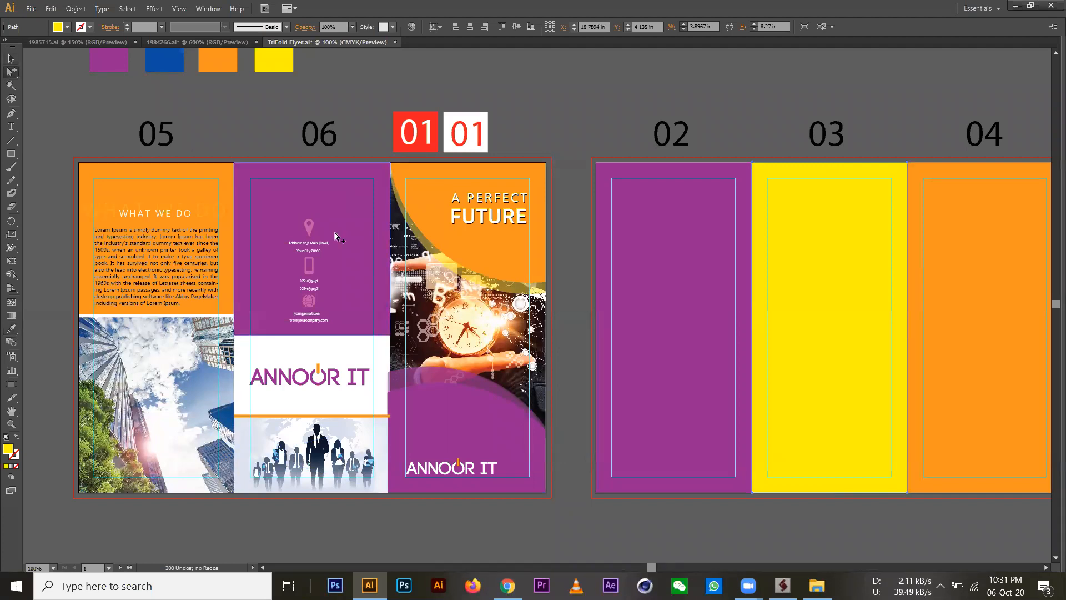
pyautogui.click(309, 227)
pyautogui.click(11, 328)
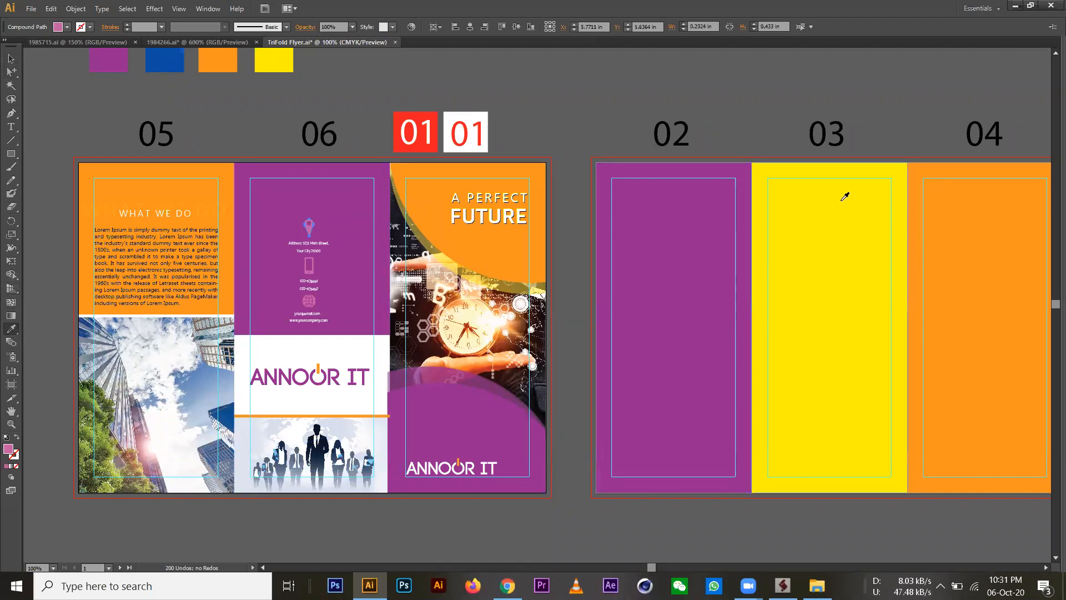
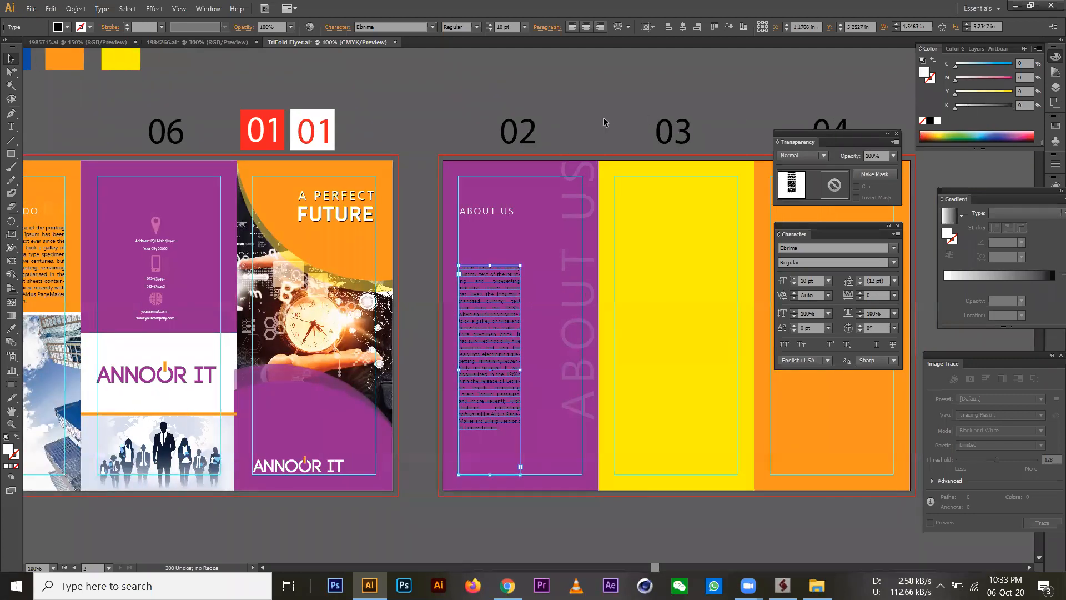
# Move the ABOUT US heading on panel 02 down to sit directly above its body paragraph.
pyautogui.click(499, 208)
pyautogui.moveTo(498, 209); pyautogui.dragTo(475, 260)
pyautogui.click(531, 288)
pyautogui.click(534, 288)
pyautogui.click(363, 267)
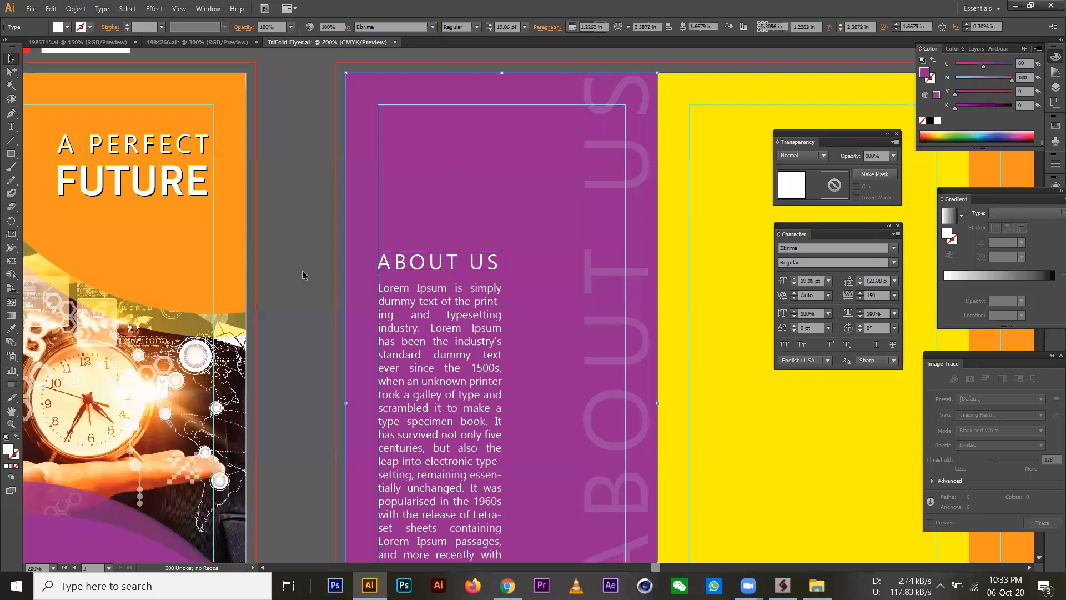
# Recolour the ABOUT US heading on panel 02 with the orange sampled from the background of panel 05.
pyautogui.click(302, 271)
pyautogui.keyDown('ctrl'); pyautogui.keyDown('alt'); pyautogui.click(554, 321); pyautogui.keyUp('alt'); pyautogui.keyUp('ctrl')
pyautogui.keyDown('ctrl'); pyautogui.keyDown('alt'); pyautogui.click(554, 321); pyautogui.keyUp('alt'); pyautogui.keyUp('ctrl')
pyautogui.moveTo(560, 320); pyautogui.dragTo(549, 279)
pyautogui.click(438, 222)
pyautogui.press('i')
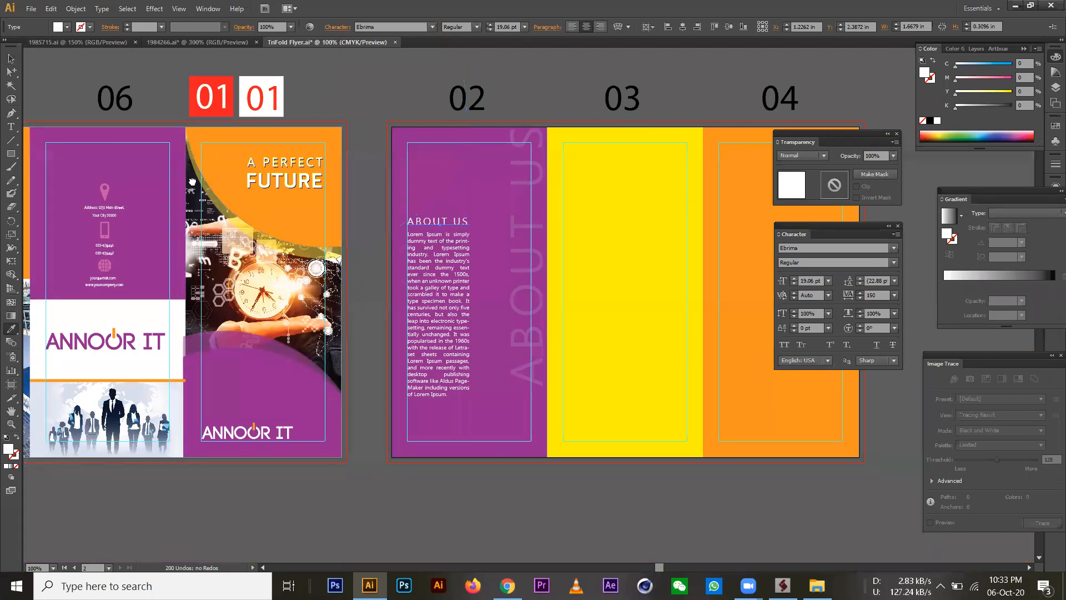
pyautogui.hscroll(-3, 143, 134)
pyautogui.click(131, 136)
pyautogui.click(11, 59)
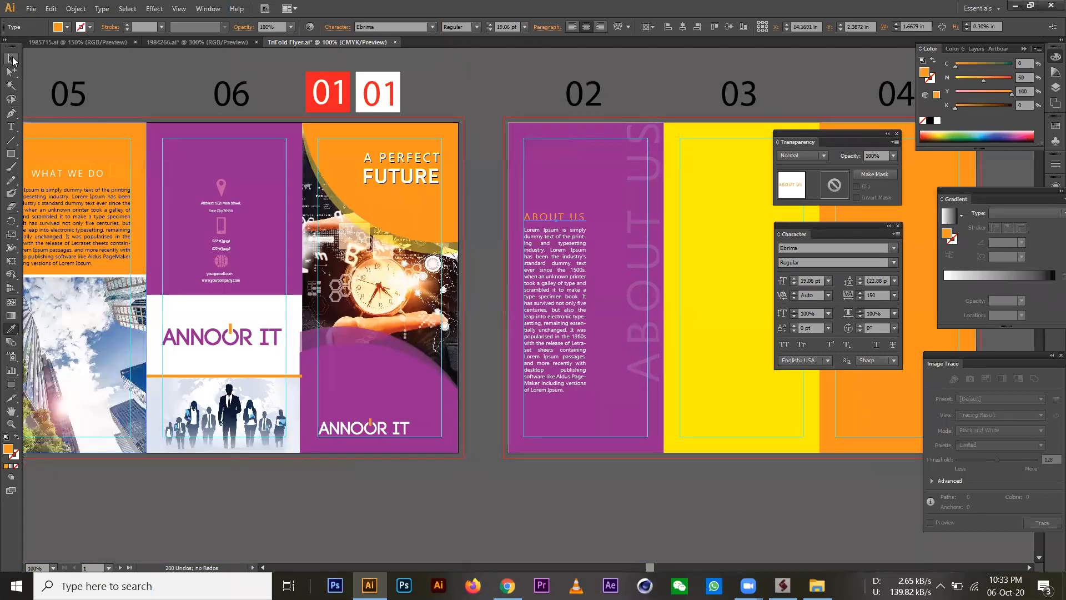
pyautogui.click(479, 191)
# Place a copy of the cover's white ANNOOR IT logo below panel 02 and ungroup it.
pyautogui.moveTo(595, 239); pyautogui.dragTo(613, 271)
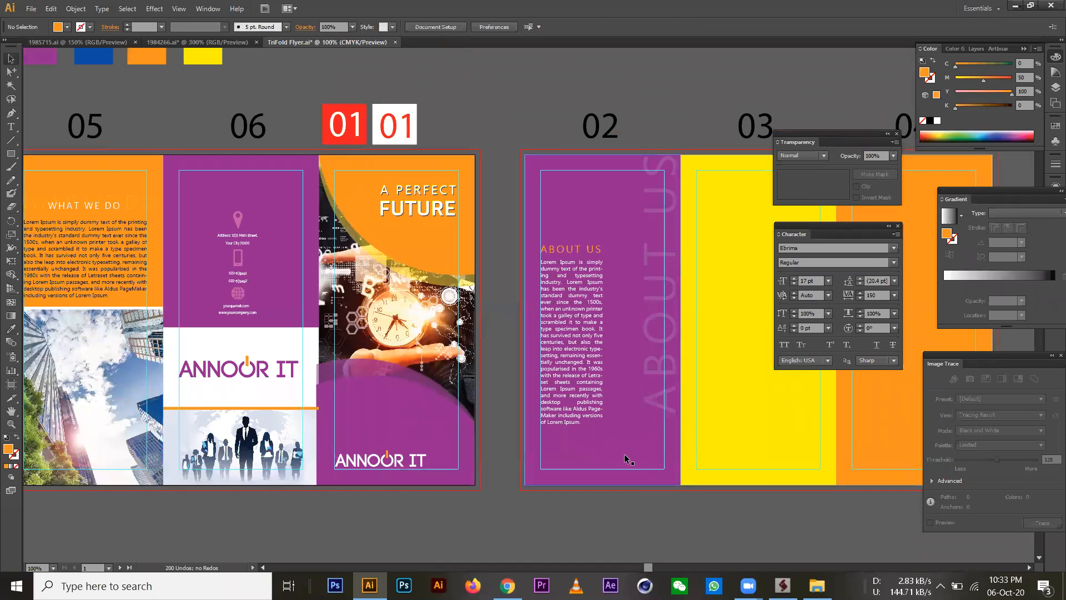
pyautogui.moveTo(389, 463); pyautogui.dragTo(591, 508)
pyautogui.rightClick(594, 508)
pyautogui.click(643, 457)
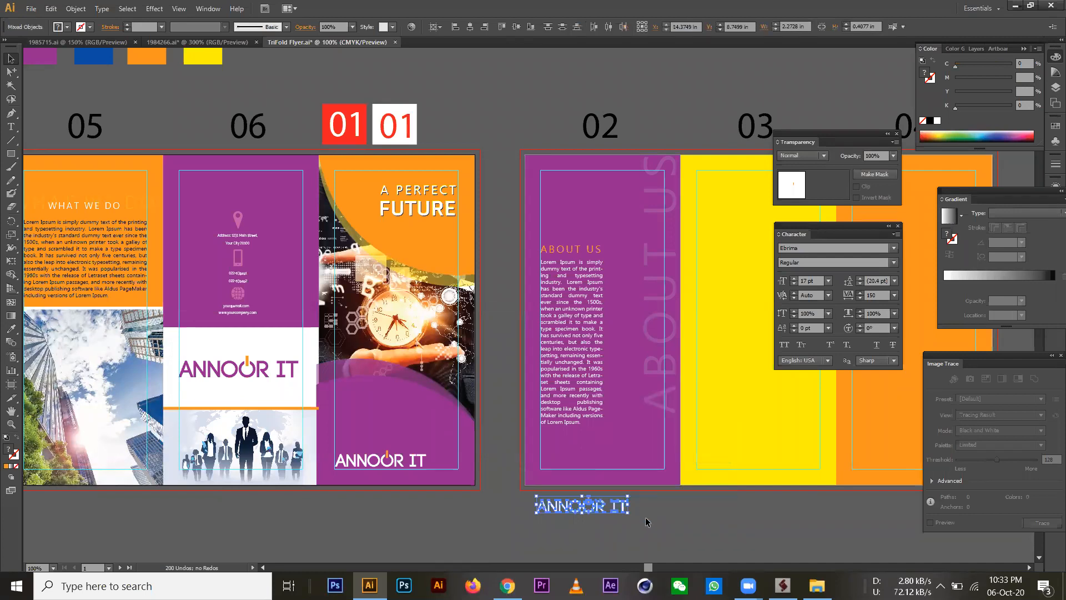
# Delete the letters of the copied ANNOOR IT logo, keeping only its power symbol.
pyautogui.click(613, 500)
pyautogui.press('Delete')
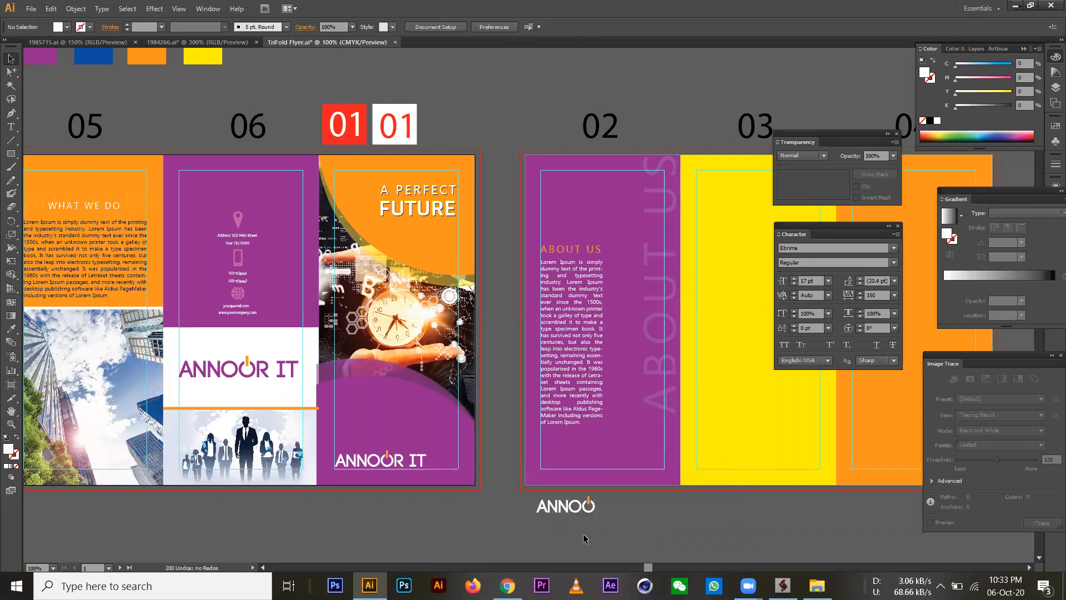
pyautogui.click(547, 502)
pyautogui.press('Delete')
# Move the power symbol onto panel 02, centred above the ABOUT US heading.
pyautogui.click(589, 505)
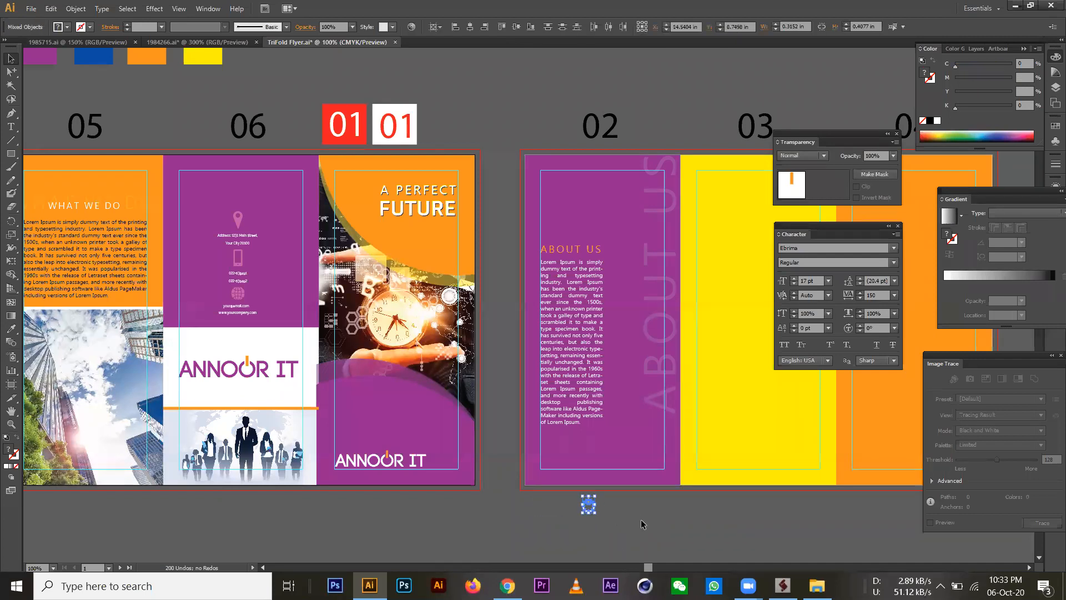
pyautogui.moveTo(594, 496); pyautogui.dragTo(572, 216)
pyautogui.click(657, 449)
# Move the power symbol slightly closer to the ABOUT US heading and scale it down a little.
pyautogui.hotkey('ctrl', 'space')
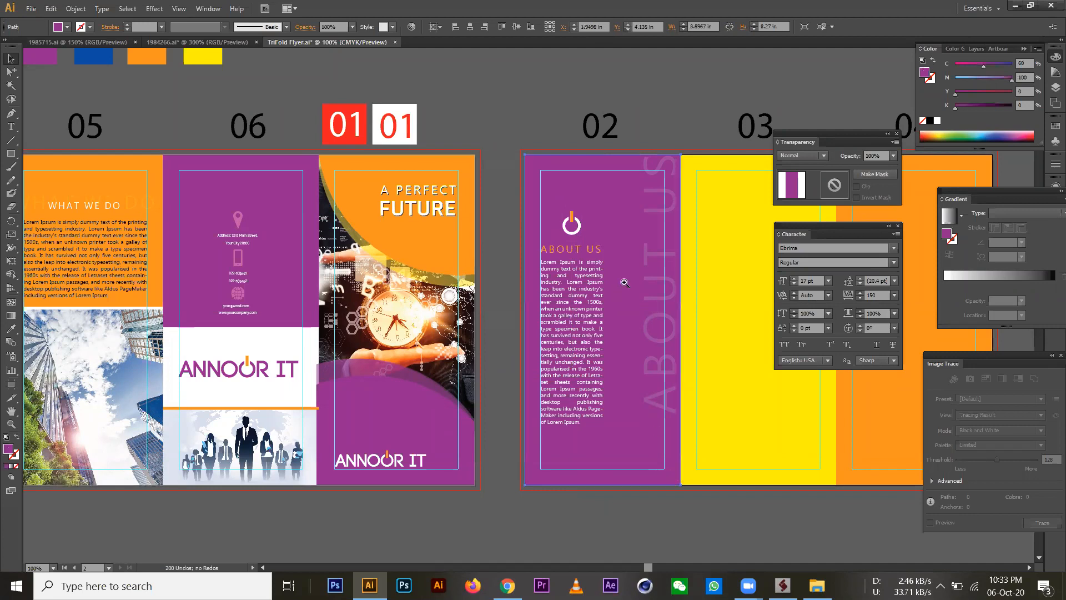
pyautogui.keyDown('ctrl'); pyautogui.click(625, 282); pyautogui.keyUp('ctrl')
pyautogui.keyDown('ctrl'); pyautogui.click(550, 300); pyautogui.keyUp('ctrl')
pyautogui.keyDown('ctrl'); pyautogui.click(505, 256); pyautogui.keyUp('ctrl')
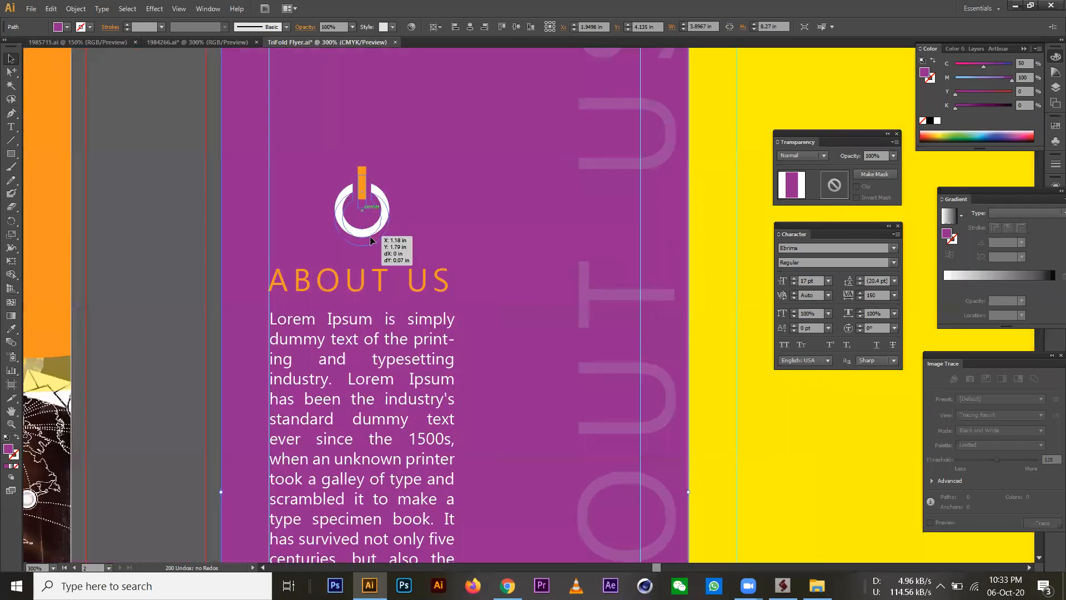
pyautogui.click(360, 224)
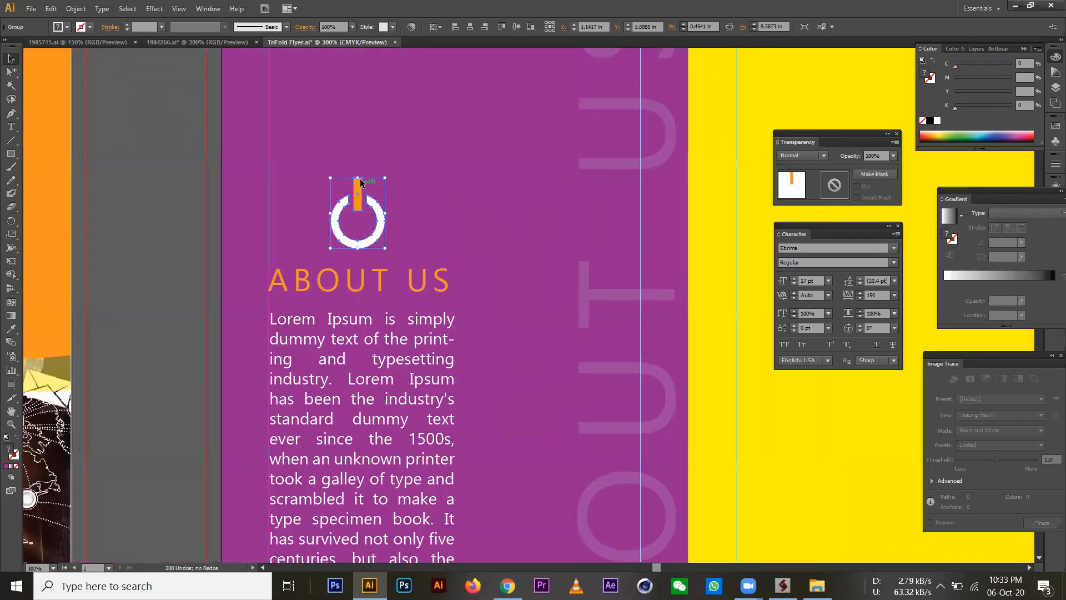
pyautogui.moveTo(357, 178); pyautogui.dragTo(358, 182)
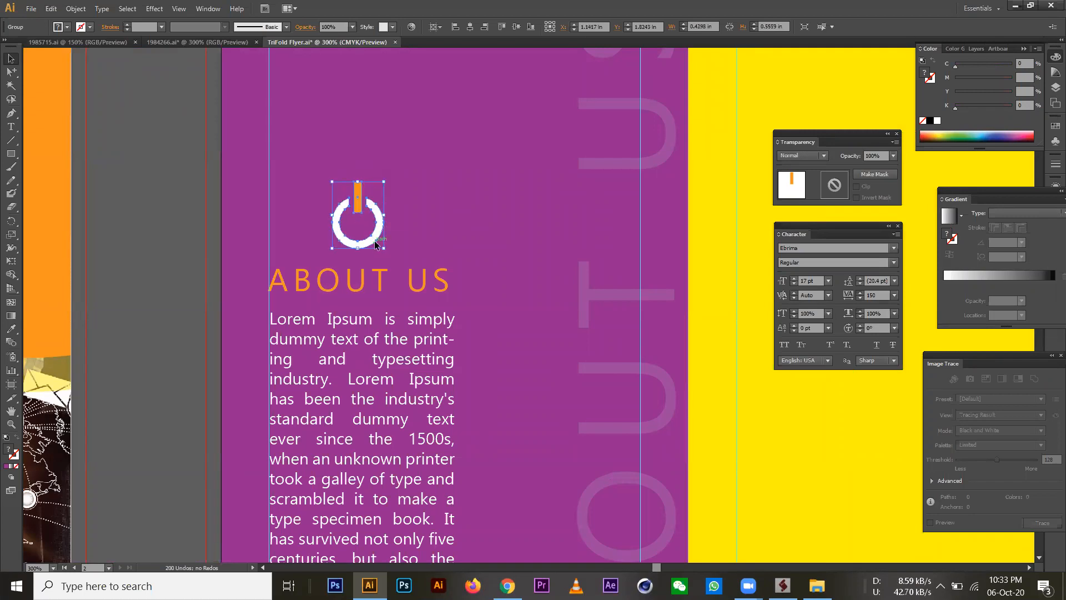
pyautogui.click(166, 210)
# Move the ABOUT US heading and its paragraph down together by about 0.18 in to open a gap below the power symbol.
pyautogui.keyDown('ctrl'); pyautogui.keyDown('alt'); pyautogui.click(439, 339); pyautogui.keyUp('alt'); pyautogui.keyUp('ctrl')
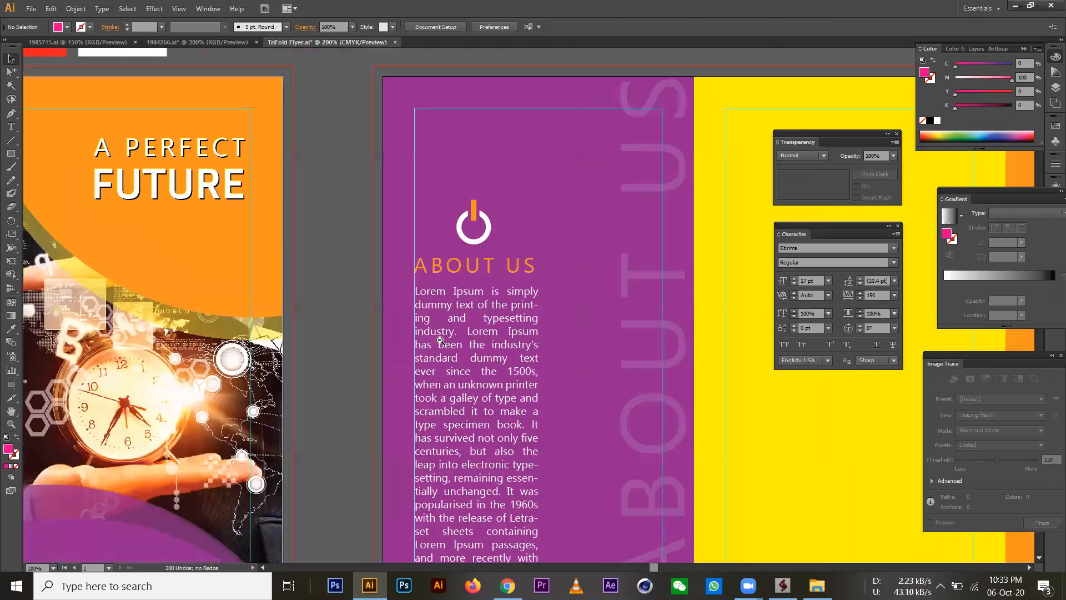
pyautogui.keyDown('ctrl'); pyautogui.keyDown('alt'); pyautogui.click(506, 338); pyautogui.keyUp('alt'); pyautogui.keyUp('ctrl')
pyautogui.keyDown('ctrl'); pyautogui.keyDown('alt'); pyautogui.click(502, 338); pyautogui.keyUp('alt'); pyautogui.keyUp('ctrl')
pyautogui.keyDown('ctrl'); pyautogui.keyDown('alt'); pyautogui.click(497, 338); pyautogui.keyUp('alt'); pyautogui.keyUp('ctrl')
pyautogui.keyDown('ctrl'); pyautogui.click(566, 290); pyautogui.keyUp('ctrl')
pyautogui.keyDown('ctrl'); pyautogui.click(573, 300); pyautogui.keyUp('ctrl')
pyautogui.keyDown('ctrl'); pyautogui.click(573, 301); pyautogui.keyUp('ctrl')
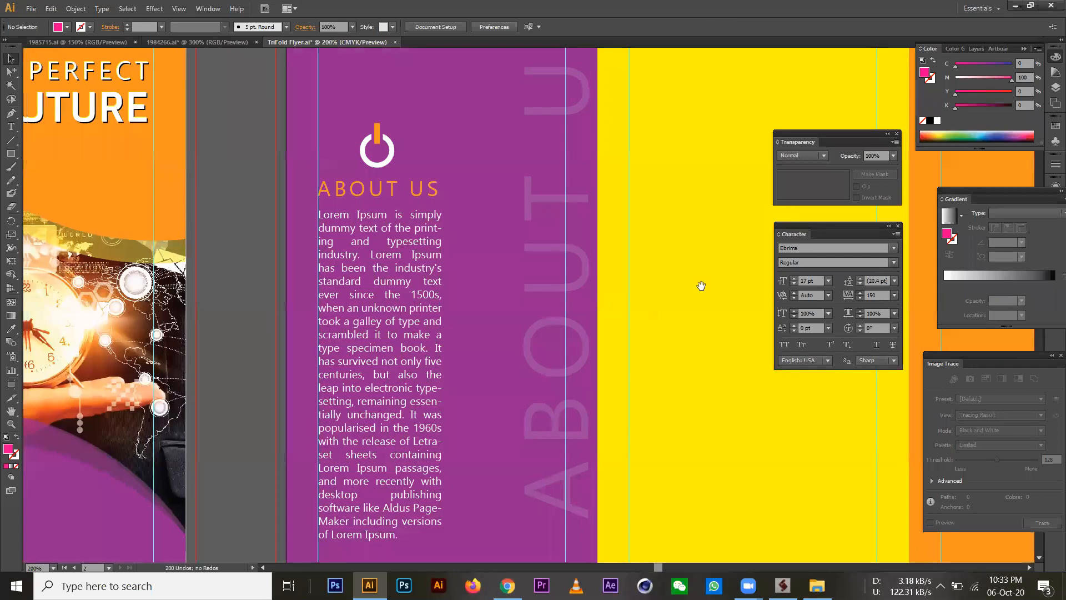
pyautogui.moveTo(576, 300); pyautogui.dragTo(701, 285)
pyautogui.click(539, 178)
pyautogui.moveTo(549, 237); pyautogui.dragTo(551, 252)
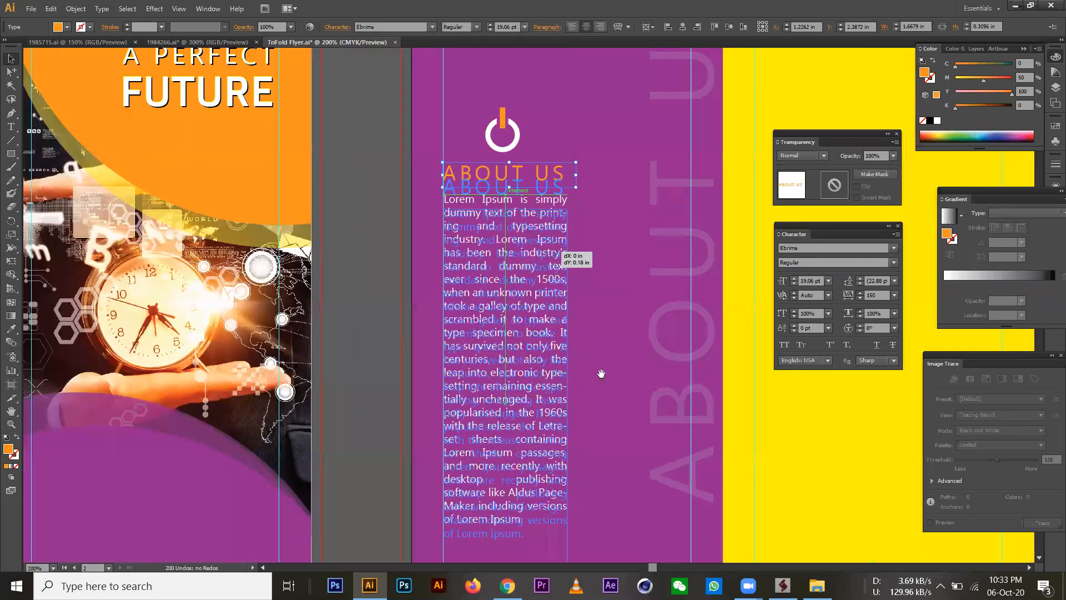
pyautogui.keyDown('ctrl'); pyautogui.keyDown('alt'); pyautogui.click(601, 374); pyautogui.keyUp('alt'); pyautogui.keyUp('ctrl')
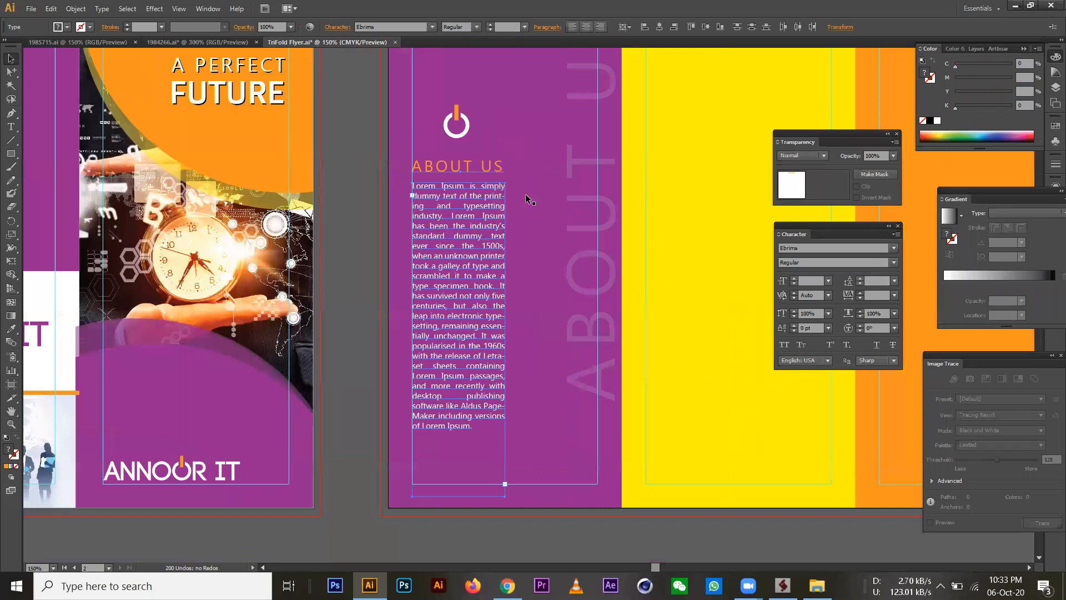
pyautogui.hotkey('ctrl', '-')
# Select the purple background of panel 02 and open the Basic Graphics_Textures pattern swatch library.
pyautogui.click(573, 212)
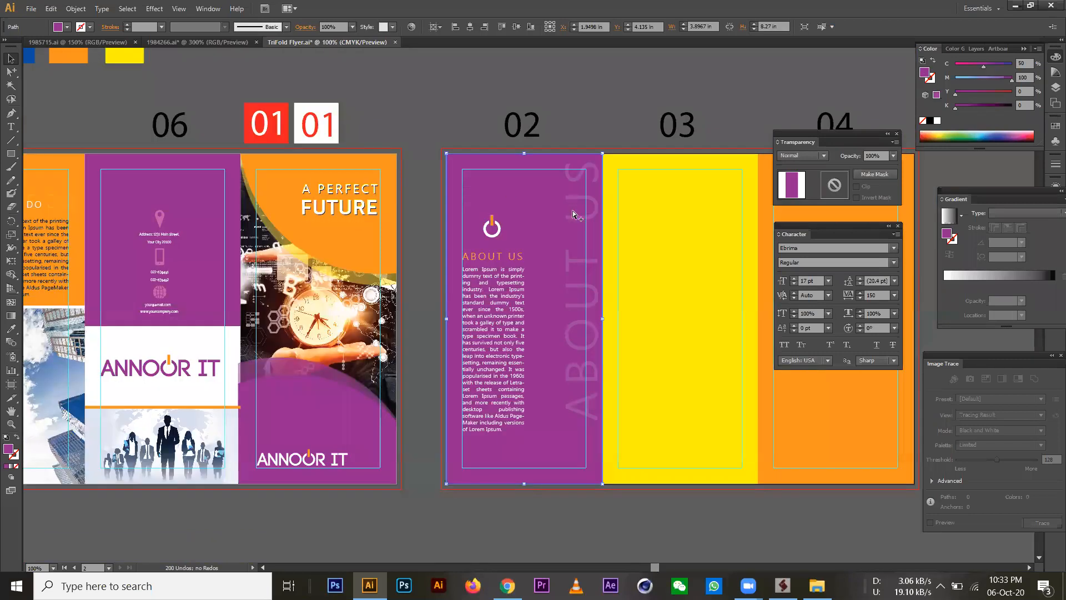
pyautogui.moveTo(509, 198); pyautogui.dragTo(526, 198)
pyautogui.hotkey('ctrl', 'z')
pyautogui.click(208, 9)
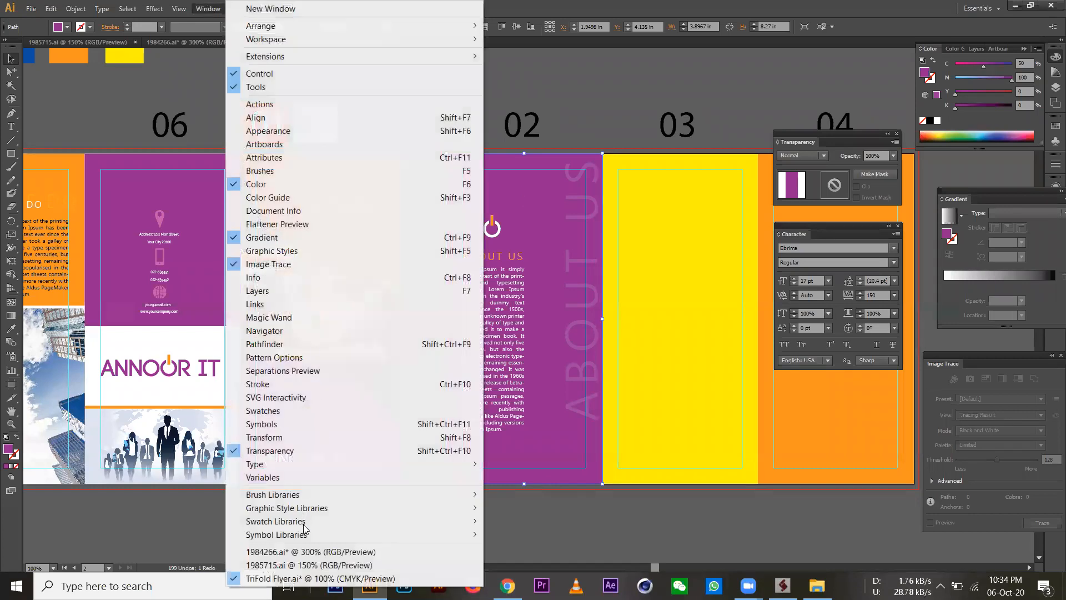
pyautogui.moveTo(304, 524)
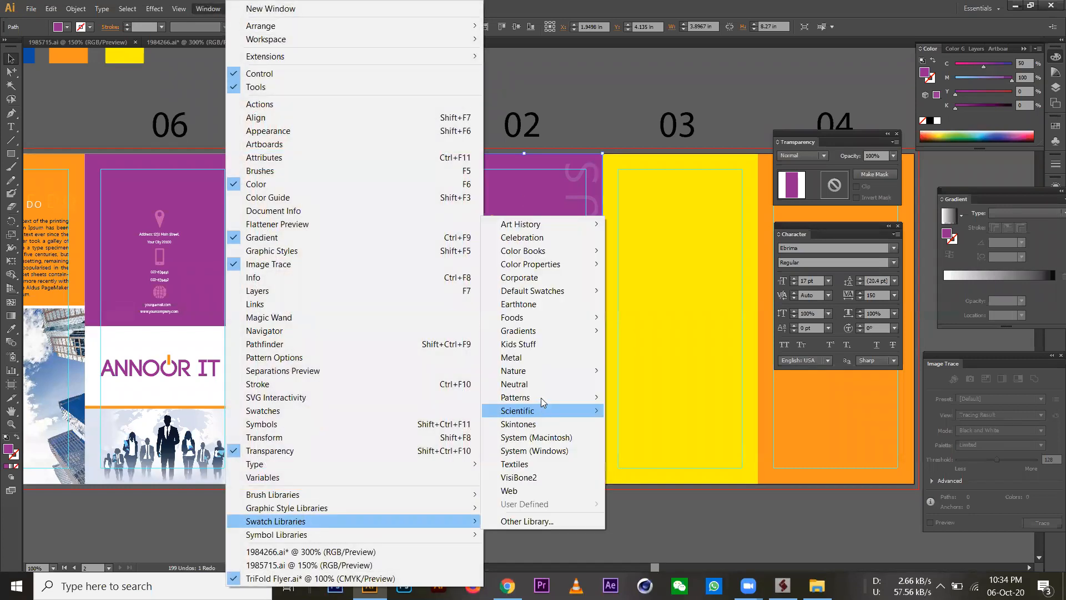
pyautogui.moveTo(541, 397)
pyautogui.moveTo(659, 401)
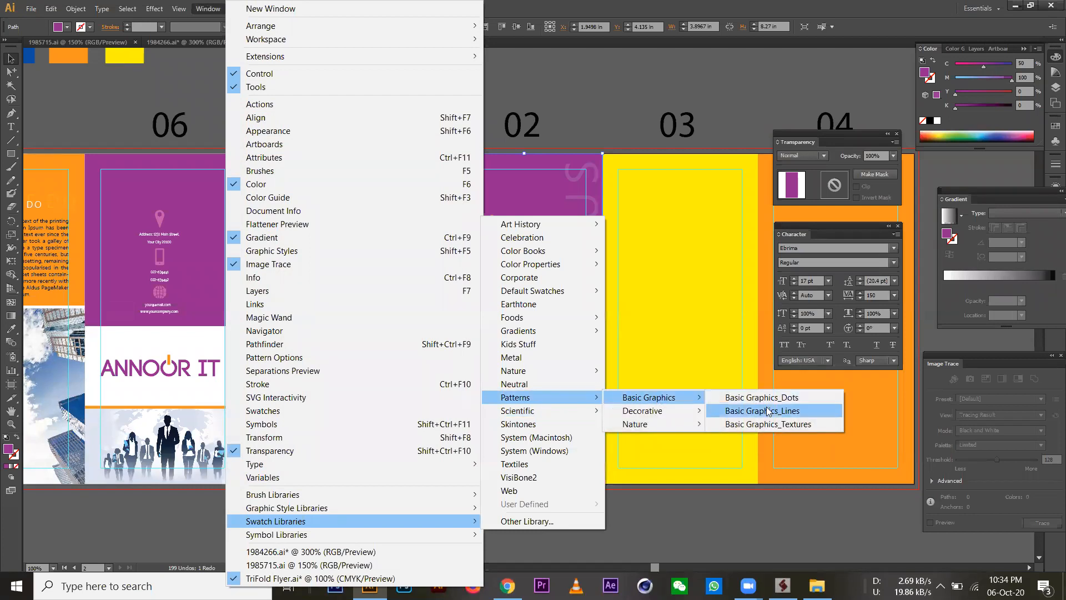
pyautogui.click(768, 424)
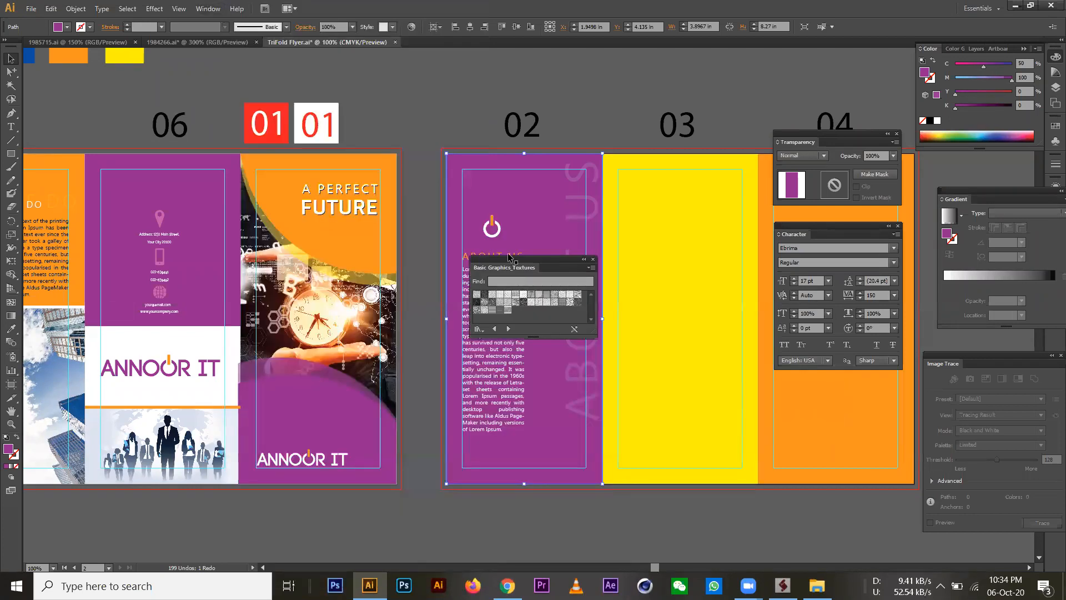
# Try several Basic Graphics_Textures patterns as an overlaid fill on the purple background of panel 02.
pyautogui.click(682, 176)
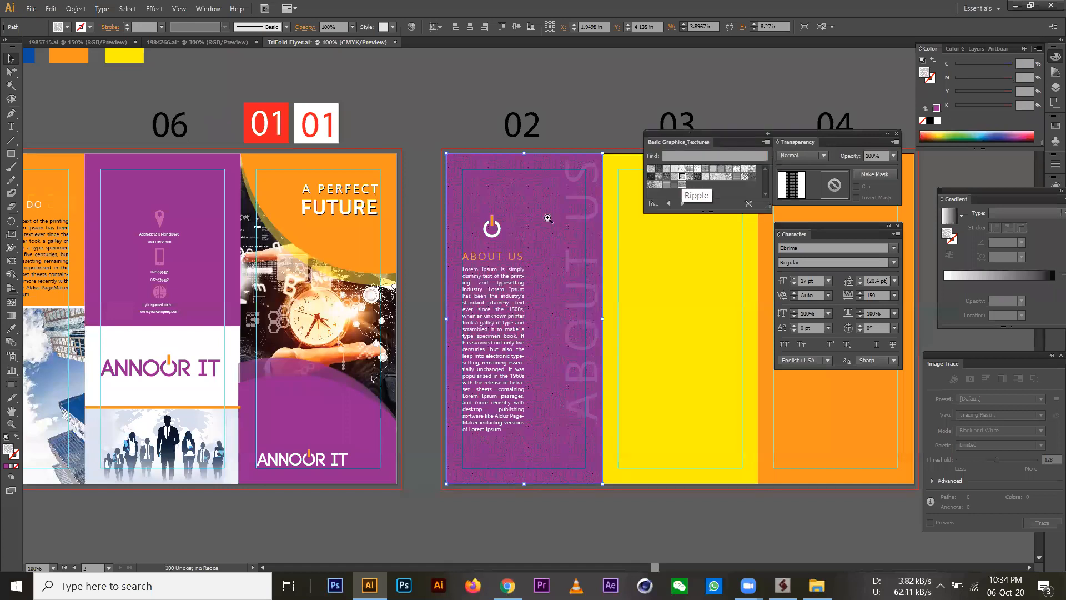
pyautogui.click(548, 218)
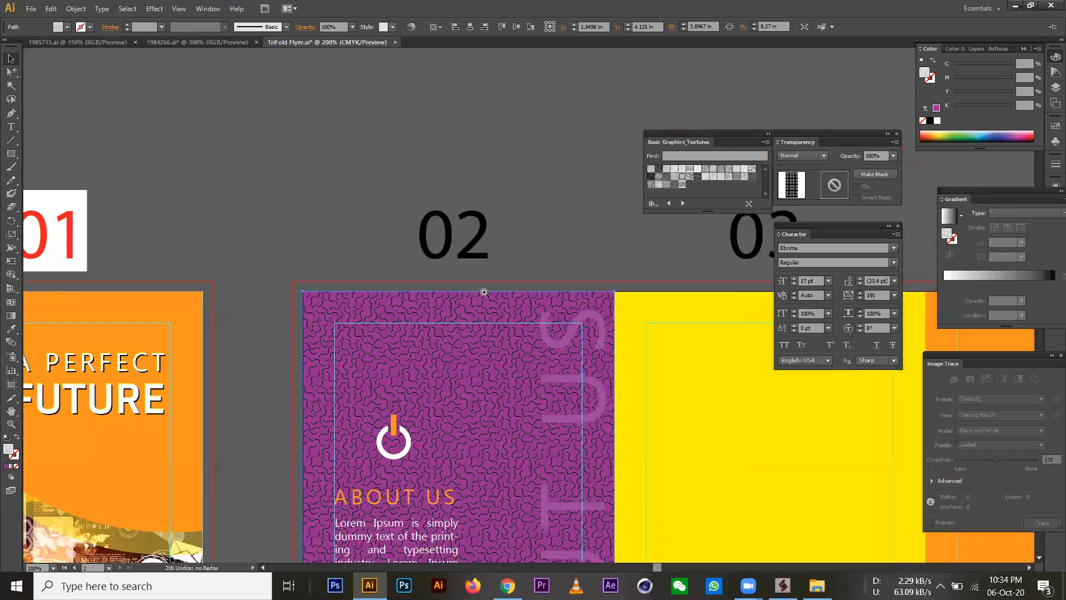
pyautogui.click(736, 177)
pyautogui.hotkey('ctrl', '+')
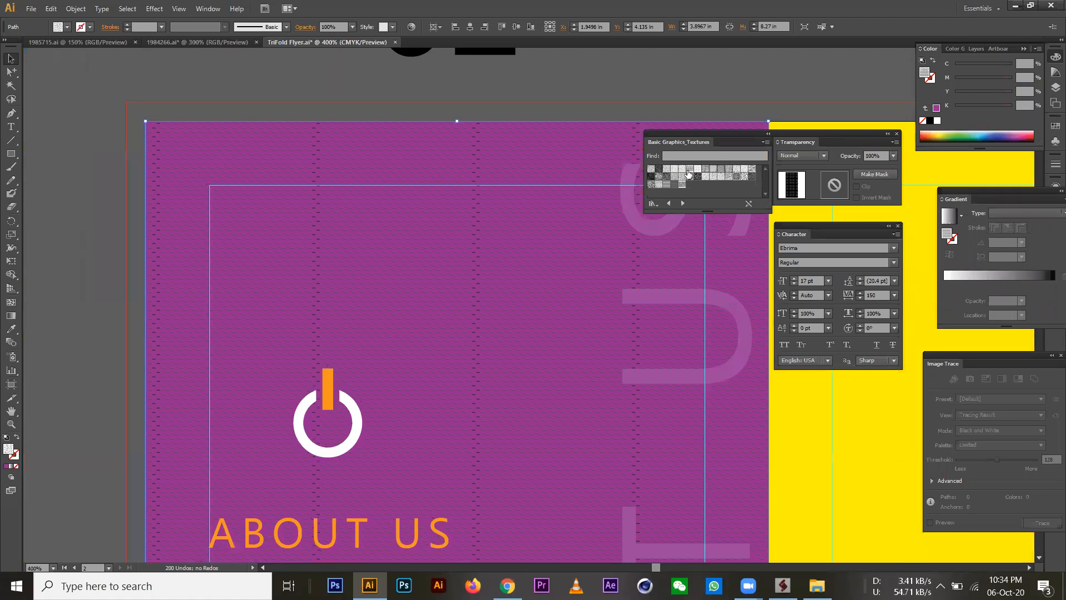
pyautogui.click(658, 176)
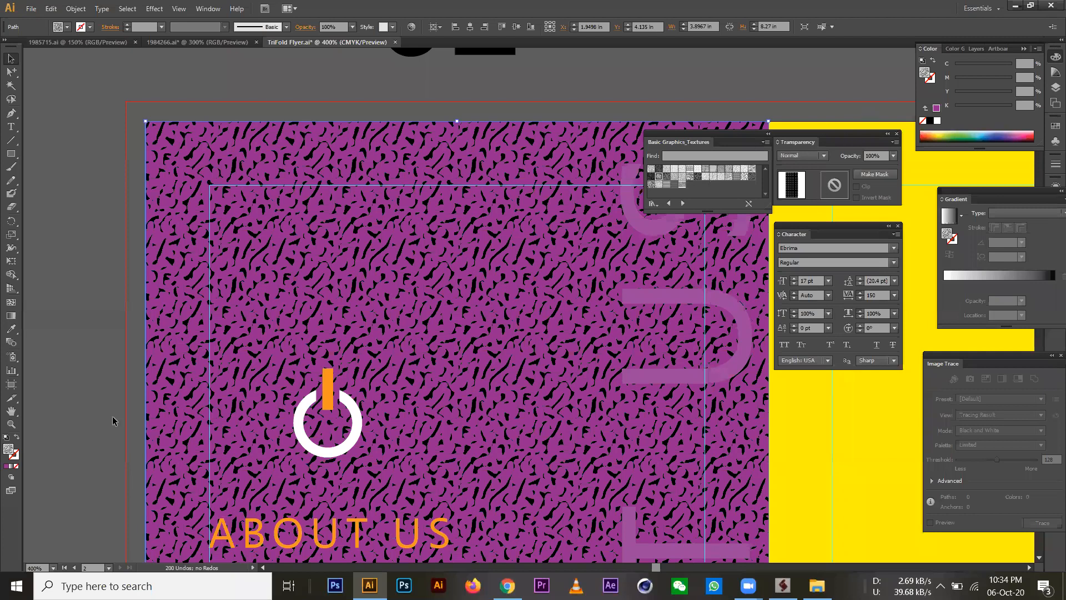
# Set the wavy line texture on panel 02 to Overlay blending at 60% opacity.
pyautogui.click(814, 156)
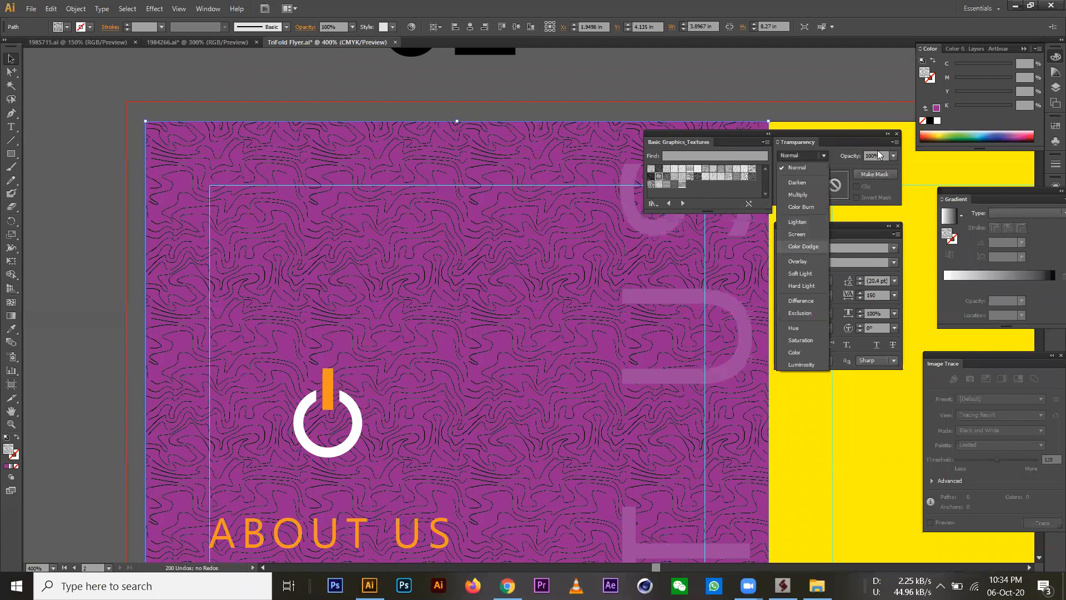
pyautogui.click(797, 261)
pyautogui.click(893, 156)
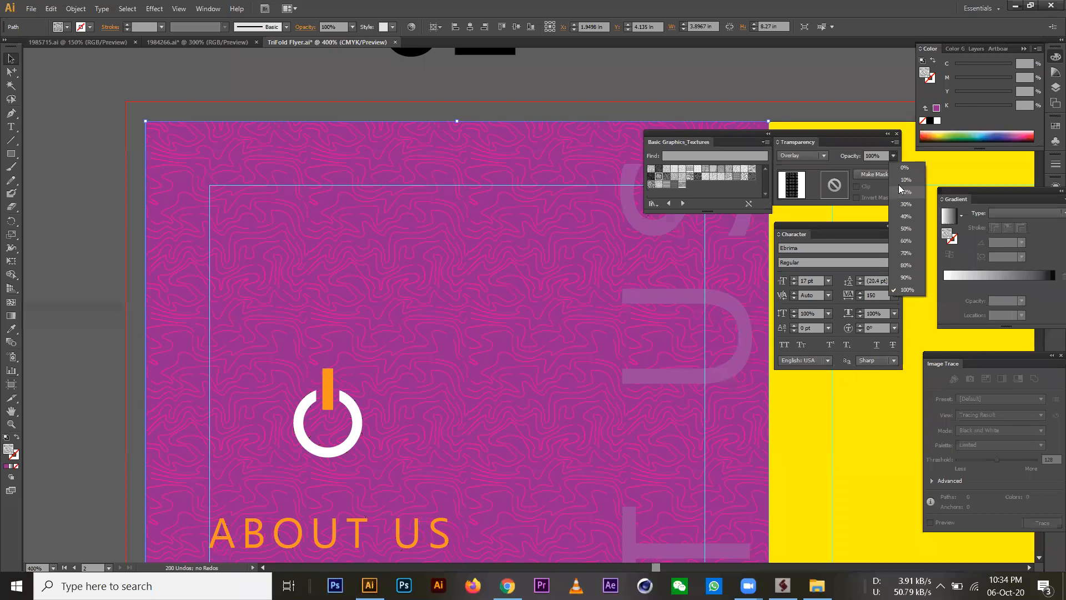
pyautogui.click(906, 241)
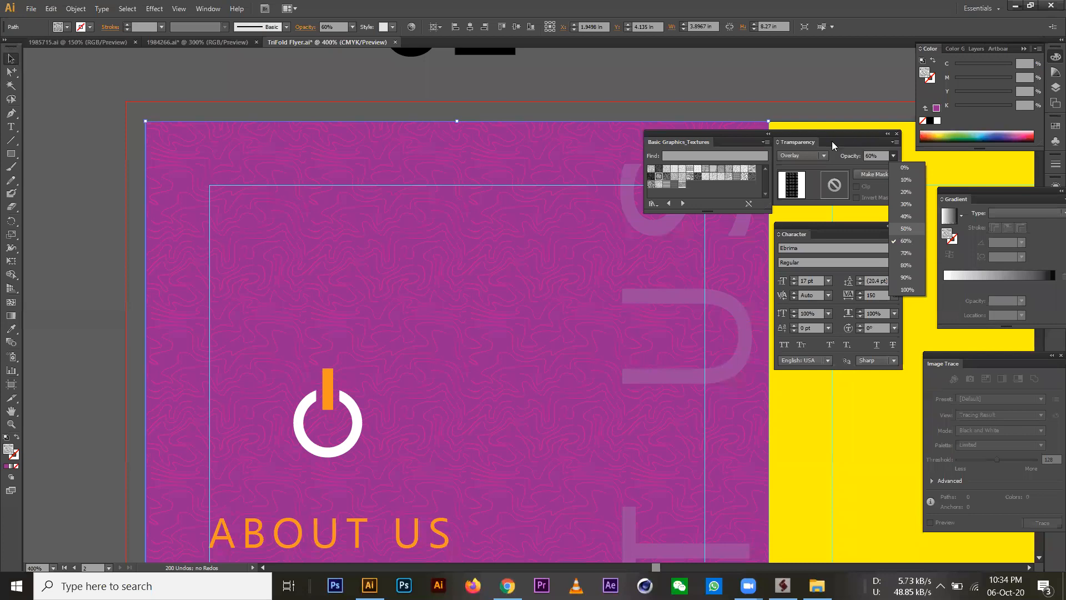
# Sample the textured background onto the vertical ABOUT US watermark text and set its blending mode to Multiply.
pyautogui.click(12, 329)
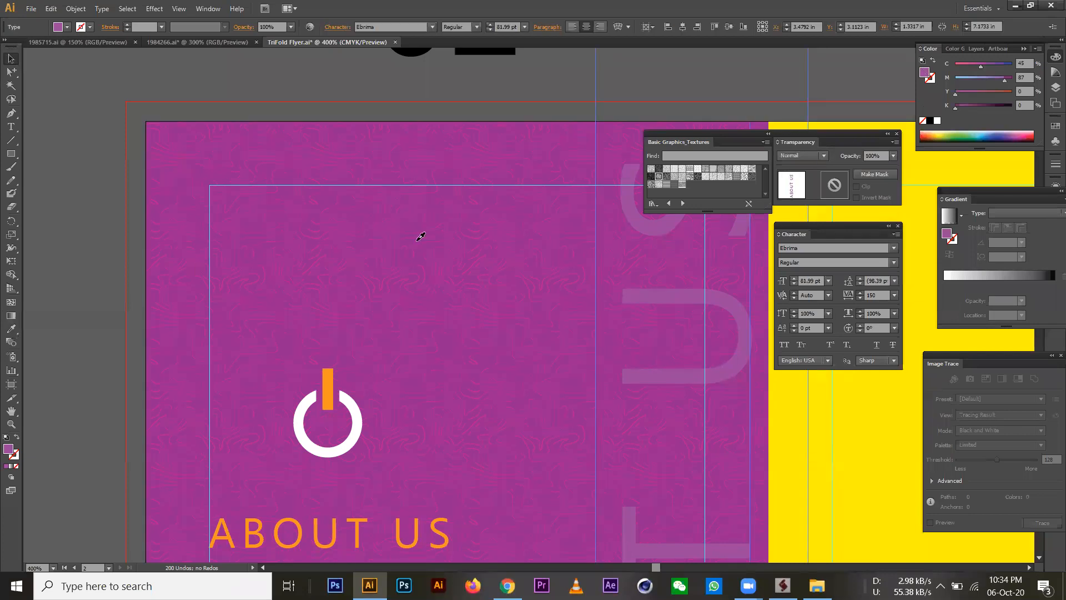
pyautogui.click(805, 156)
pyautogui.click(806, 196)
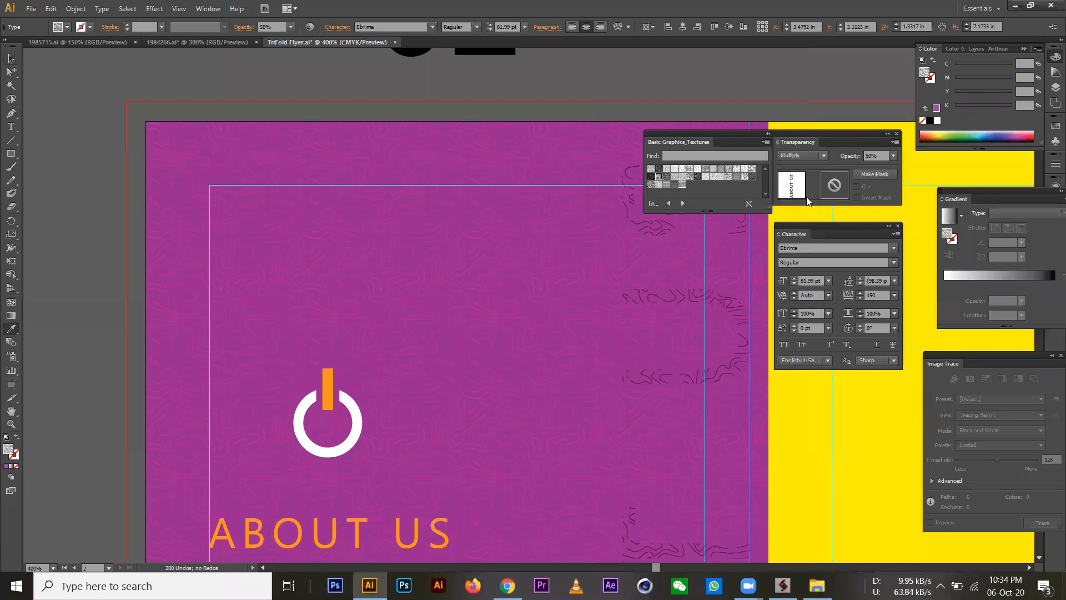
# Give the vertical ABOUT US watermark text on panel 02 a solid purple fill of C 50, M 100, Y 0, K 0.
pyautogui.click(936, 109)
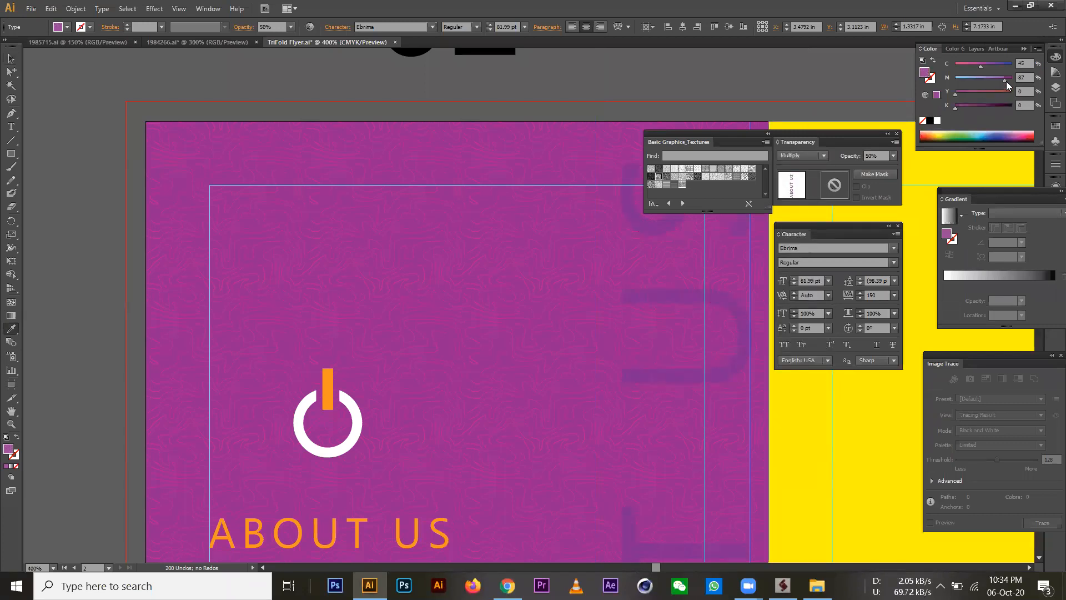
pyautogui.hotkey('ctrl', '-')
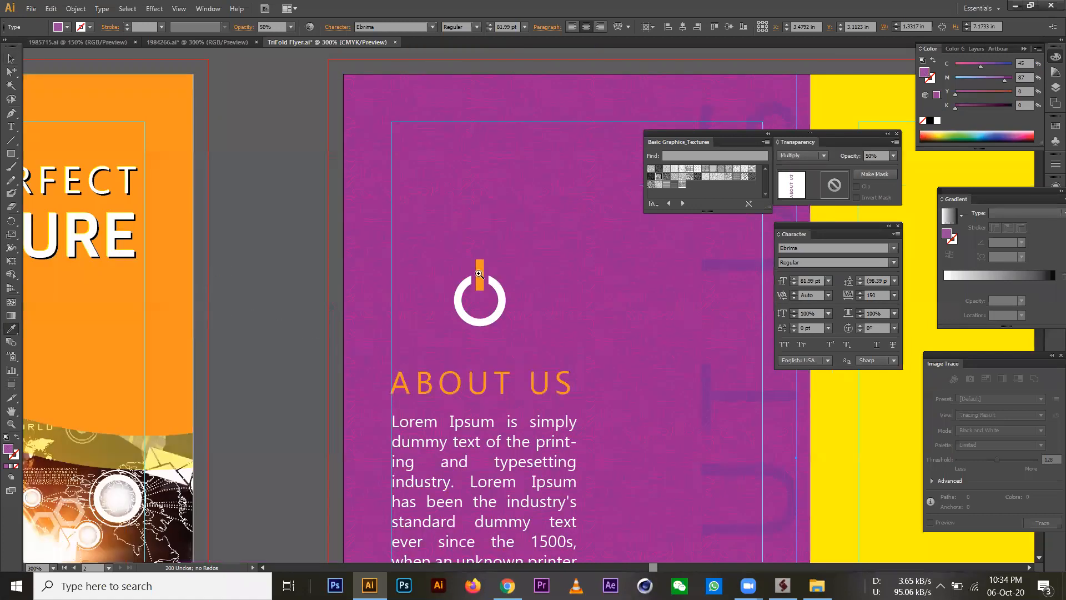
pyautogui.click(509, 252)
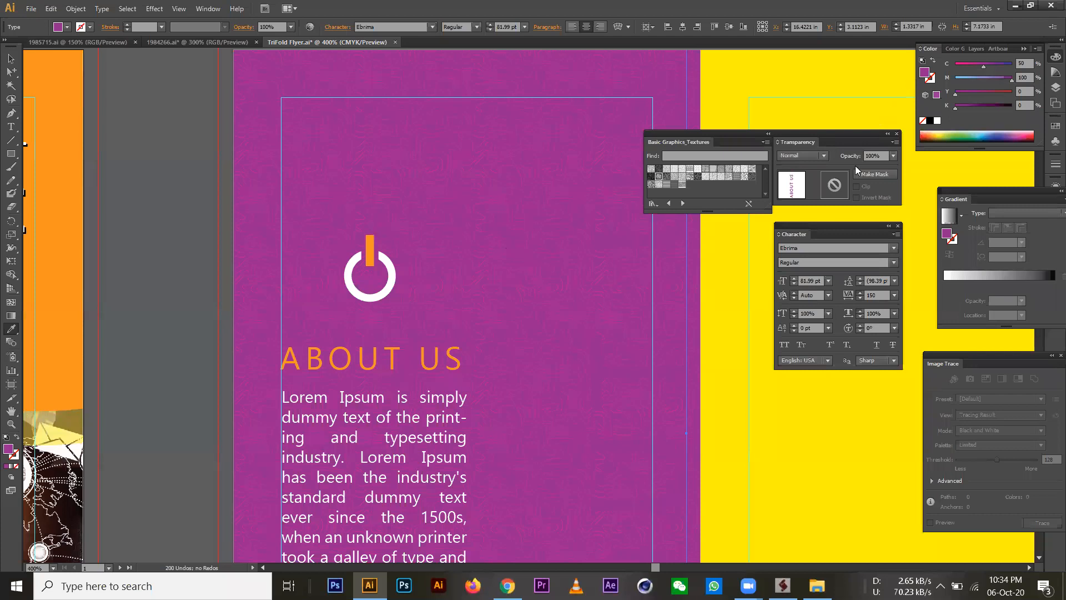
# Set the vertical ABOUT US watermark to Multiply blending at 60% opacity.
pyautogui.click(811, 154)
pyautogui.click(807, 156)
pyautogui.click(807, 155)
pyautogui.click(807, 194)
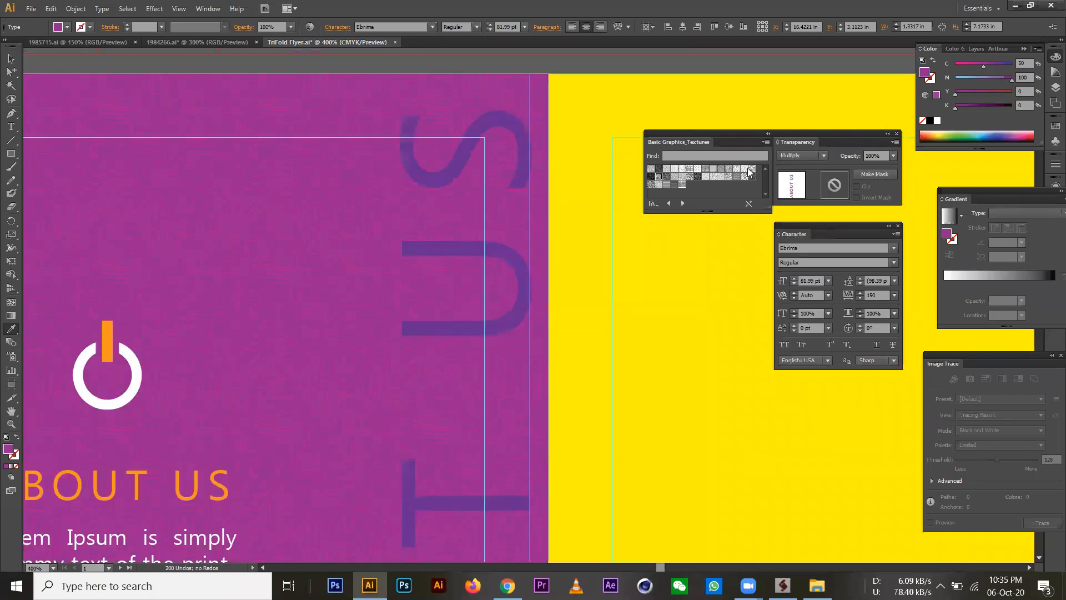
pyautogui.click(892, 155)
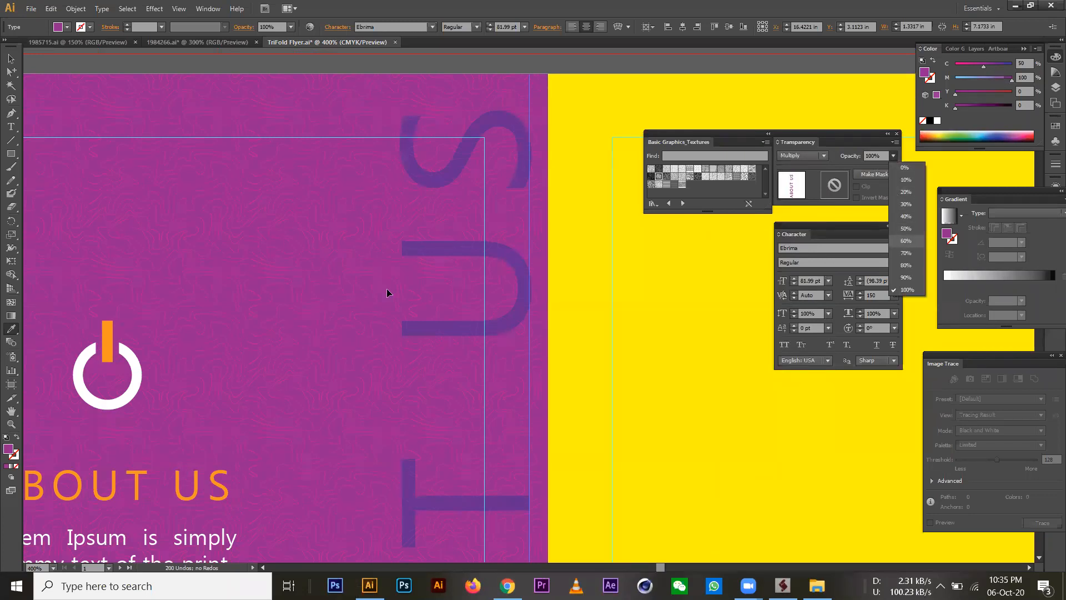
pyautogui.hotkey('ctrl', '-')
pyautogui.hotkey('ctrl', '-')
pyautogui.moveTo(457, 370); pyautogui.dragTo(551, 323)
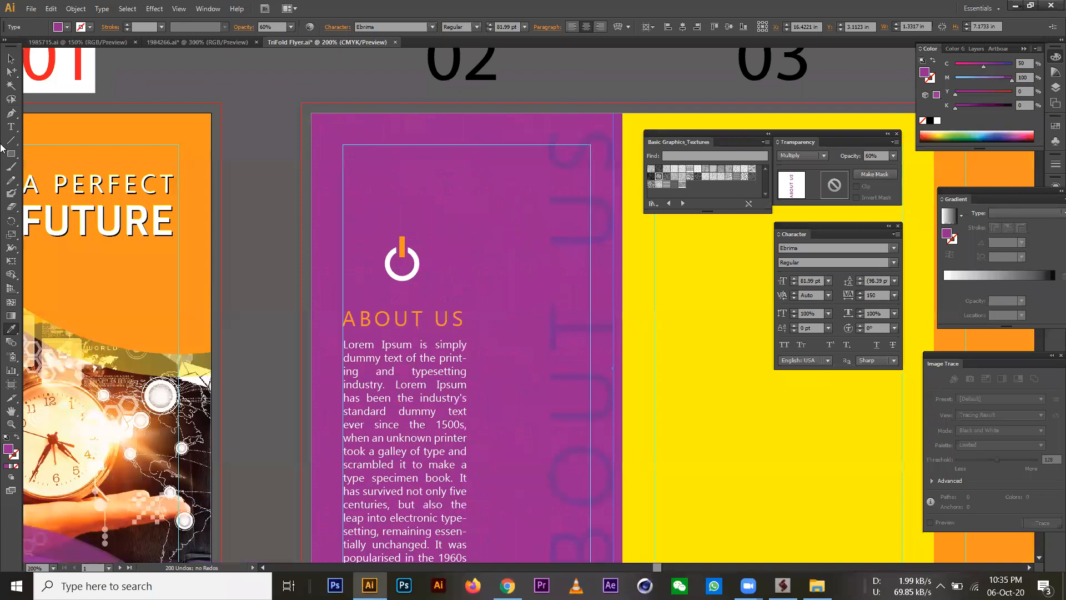
# Move the power symbol, ABOUT US heading and body paragraph up together on panel 02.
pyautogui.hotkey('ctrl', '-')
pyautogui.click(11, 59)
pyautogui.click(509, 328)
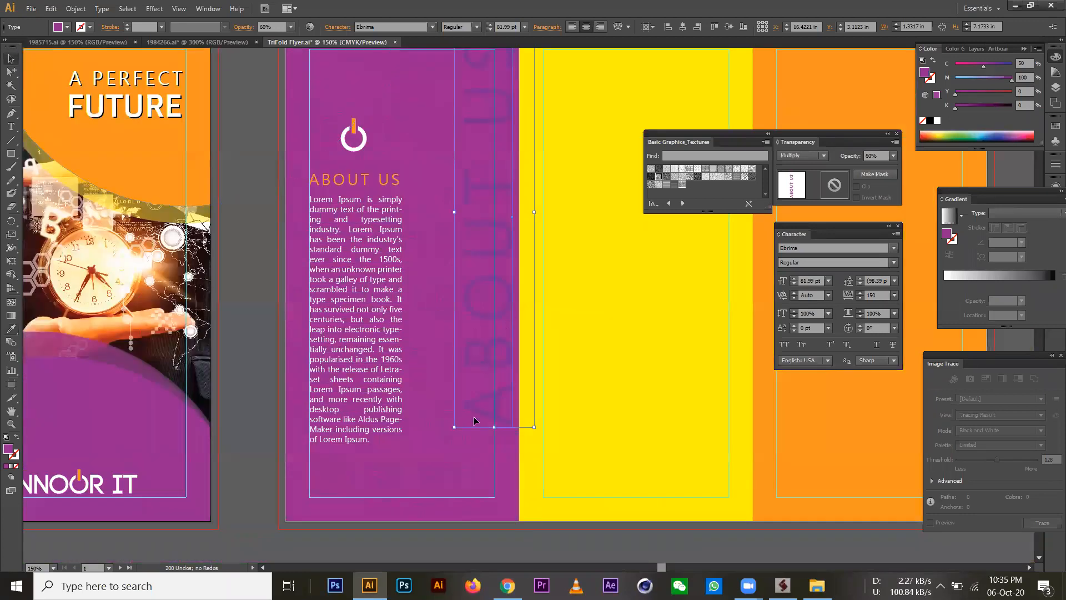
pyautogui.moveTo(424, 384); pyautogui.dragTo(415, 400)
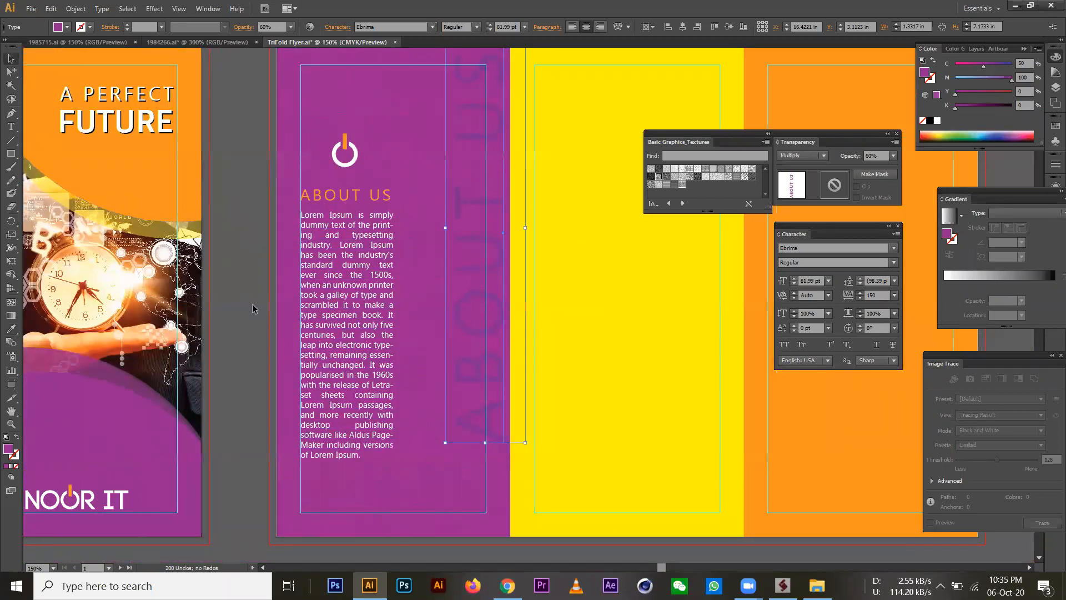
pyautogui.moveTo(426, 459); pyautogui.dragTo(426, 443)
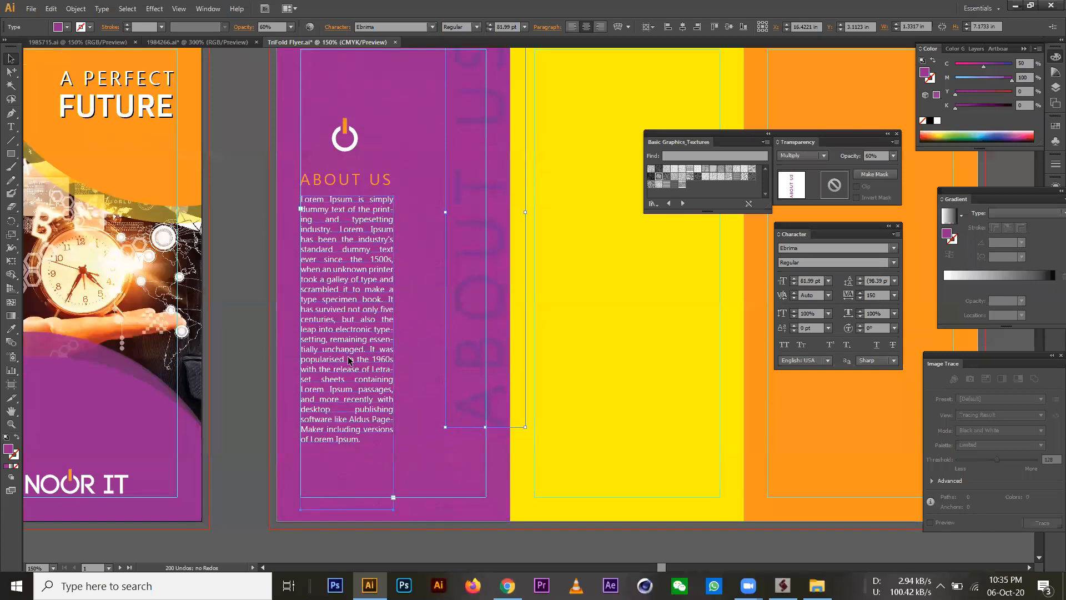
pyautogui.moveTo(349, 144); pyautogui.dragTo(351, 122)
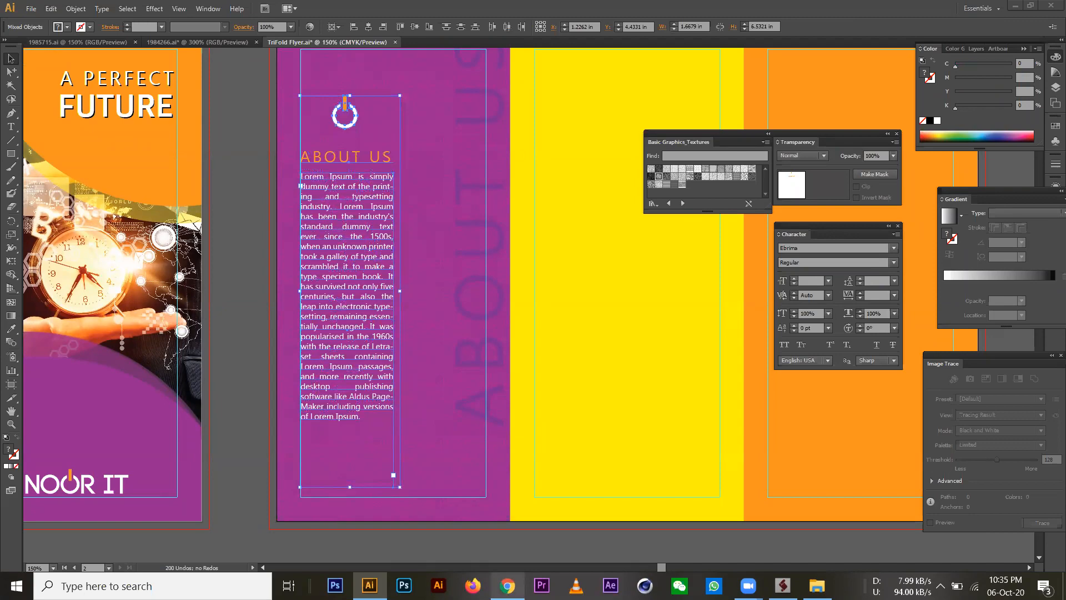
# Switch to Chrome and look through the IT BROCHURE image results for layout references.
pyautogui.hotkey('alt', 'Tab')
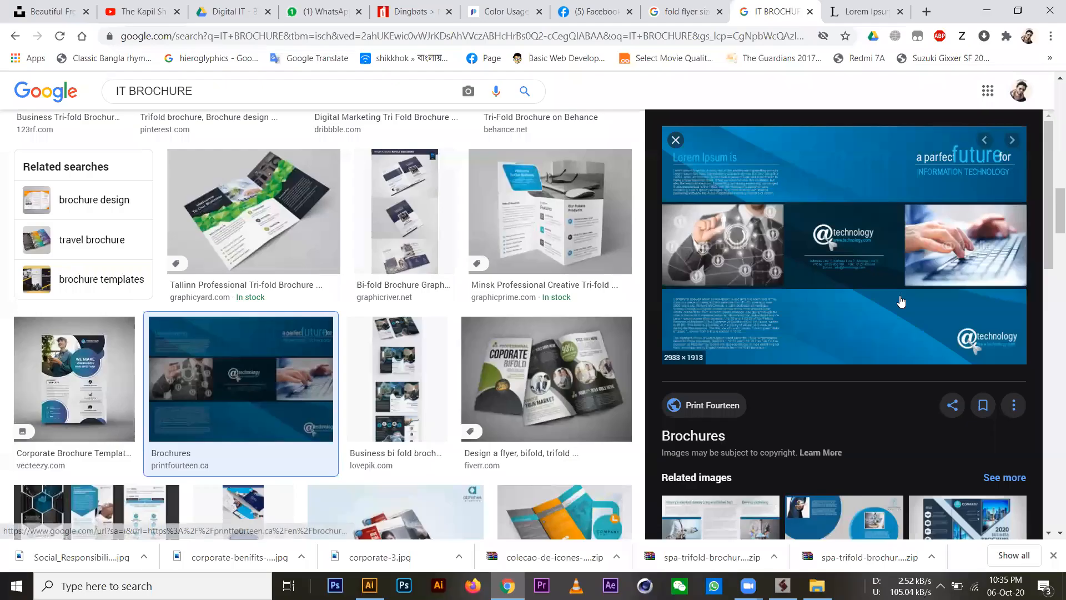
pyautogui.scroll(-6, 900, 300)
pyautogui.scroll(-5, 423, 354)
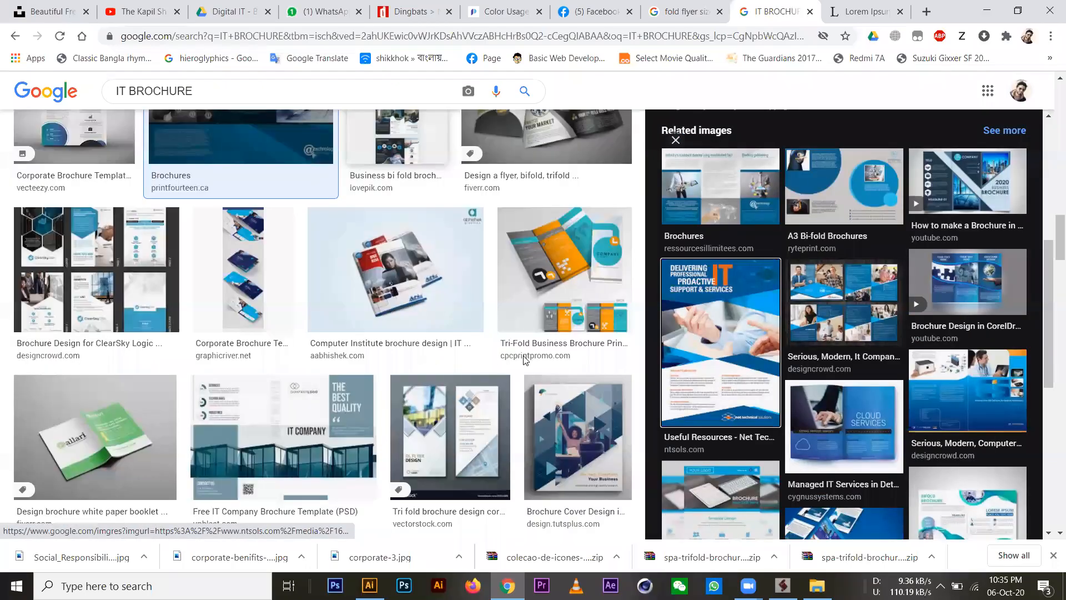
pyautogui.scroll(-7, 525, 360)
pyautogui.scroll(2, 525, 360)
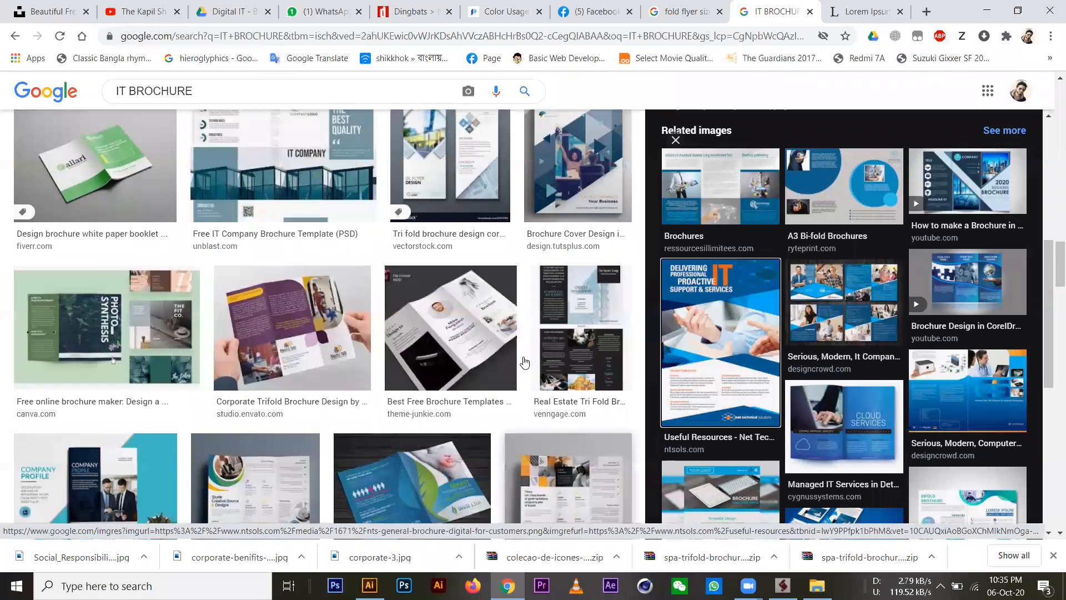
pyautogui.scroll(-6, 524, 361)
pyautogui.scroll(8, 524, 361)
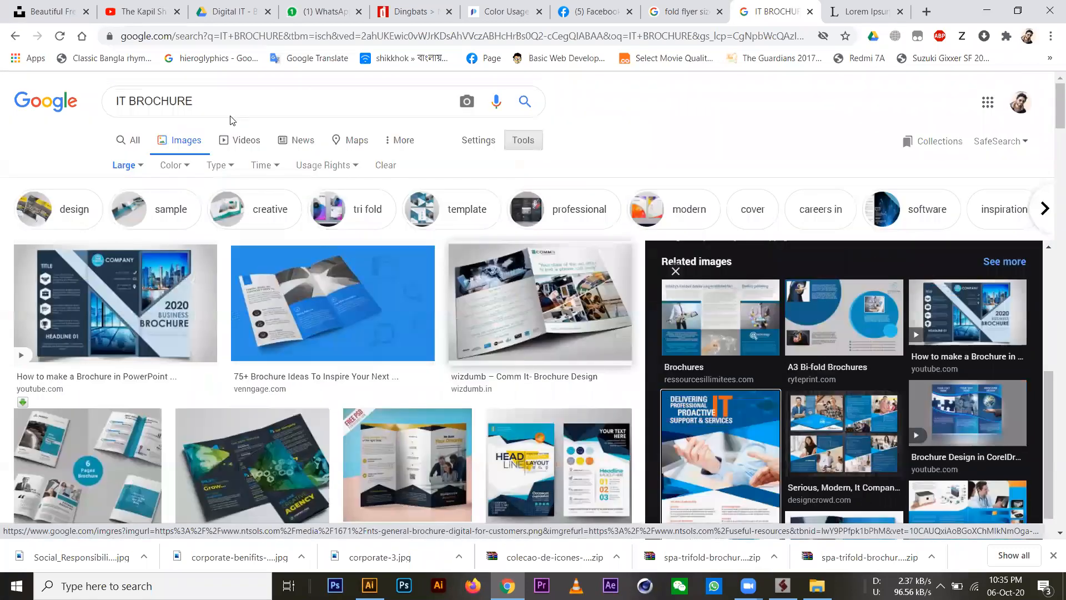
# Return the Lorem Ipsum page to a blank start page and search Google Images for "corporate teams".
pyautogui.click(869, 11)
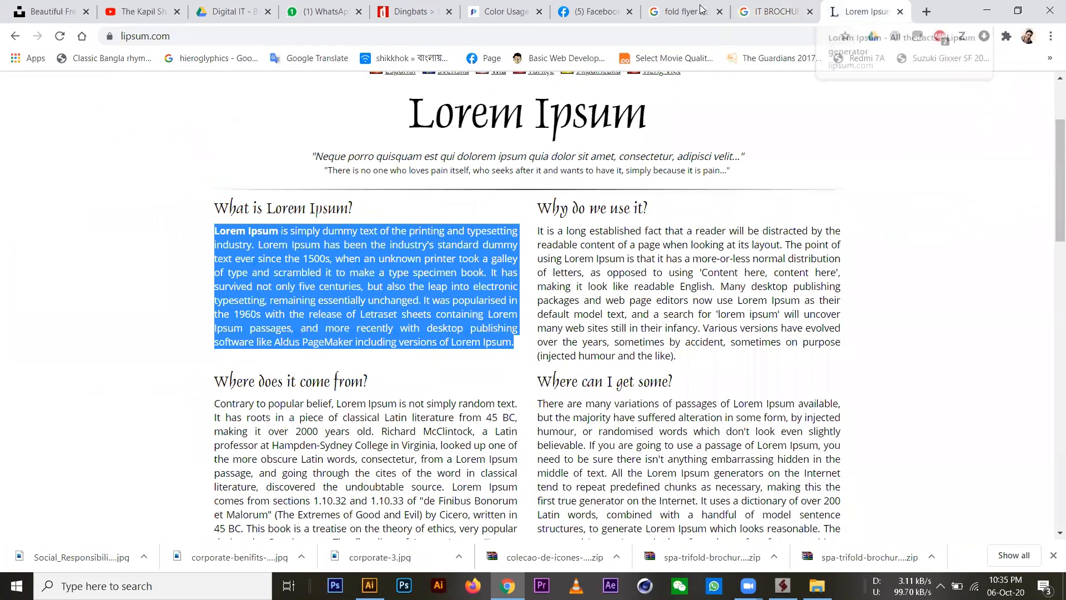
pyautogui.click(859, 13)
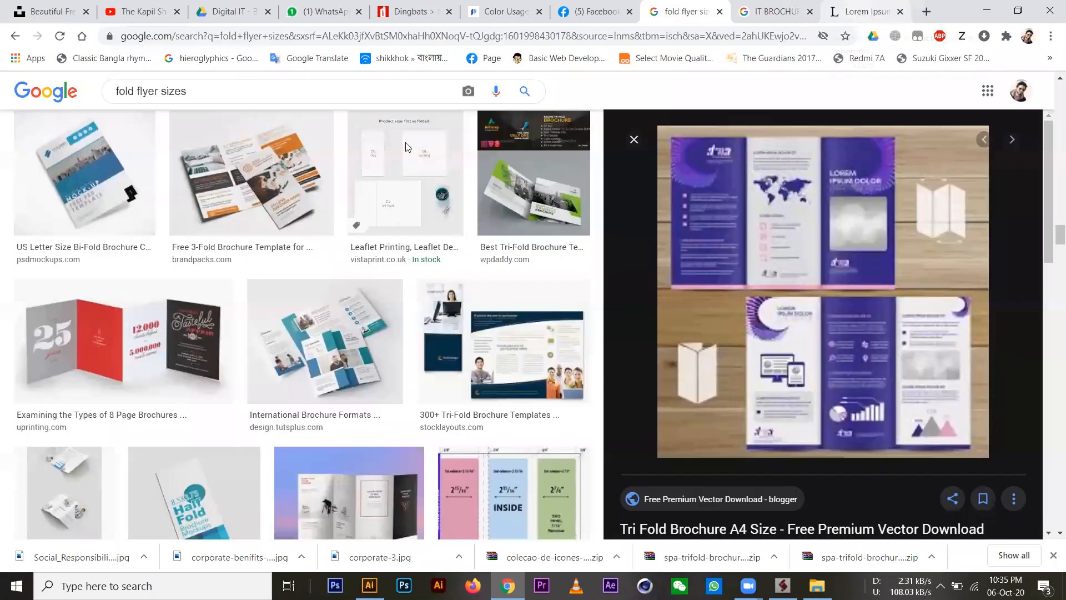
pyautogui.click(14, 39)
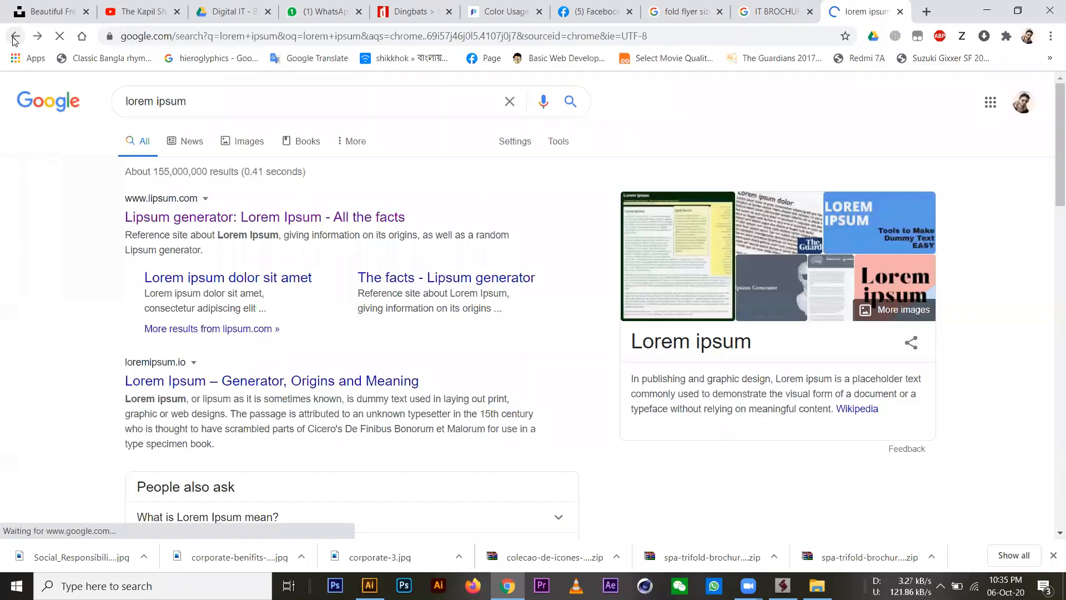
pyautogui.click(14, 39)
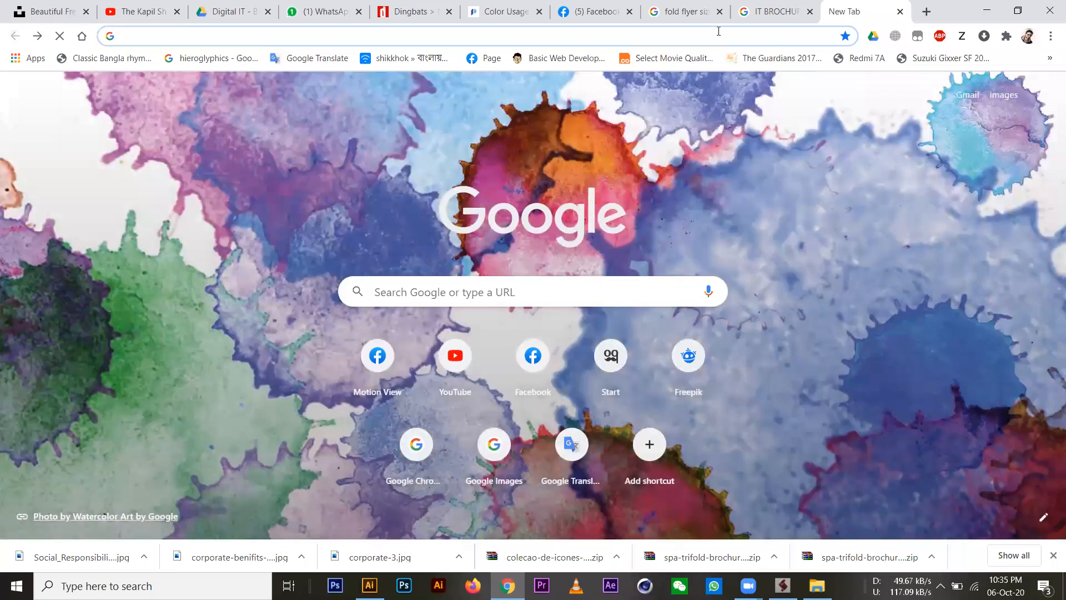
pyautogui.click(718, 31)
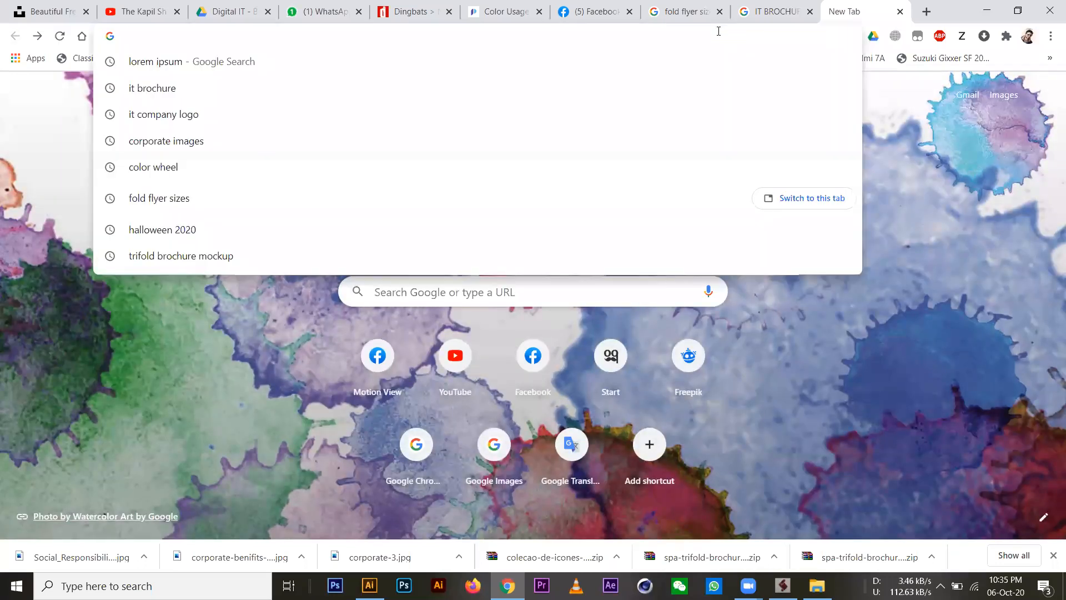
pyautogui.write('corporate team')
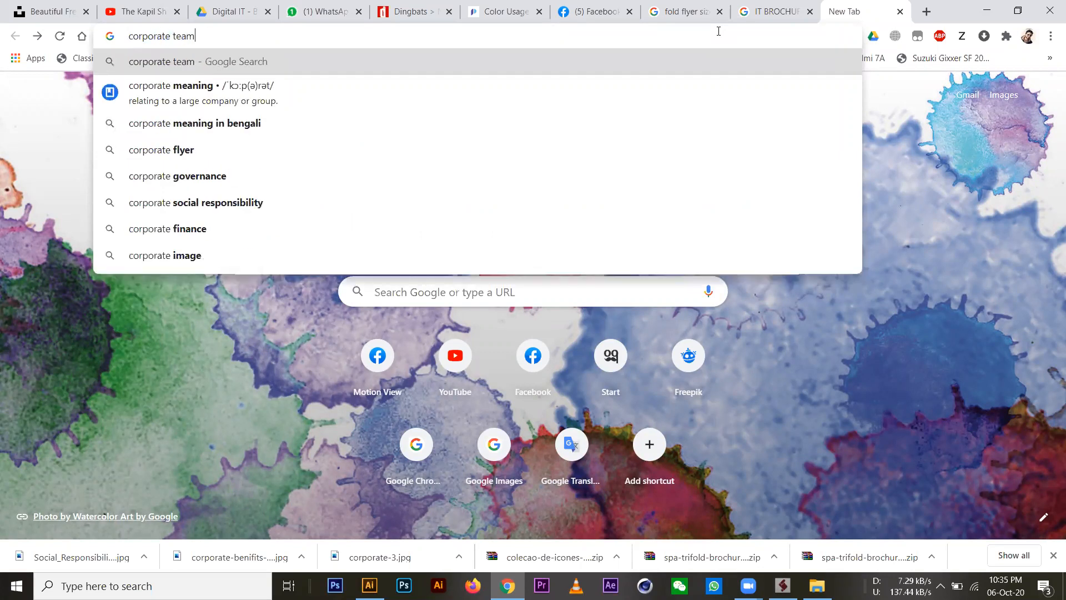
pyautogui.write('s')
pyautogui.press('Return')
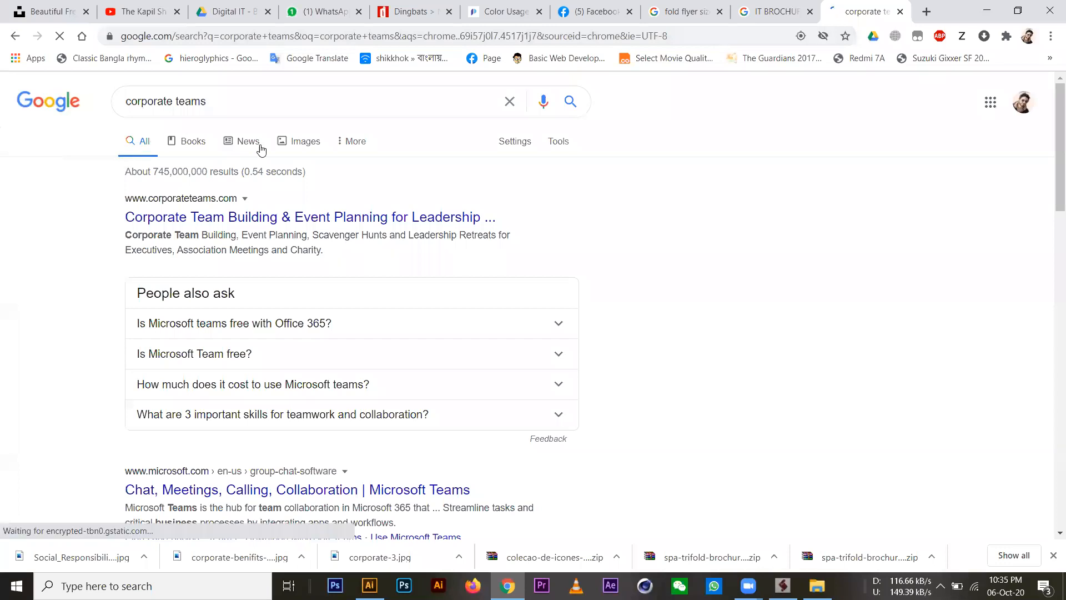
pyautogui.click(304, 146)
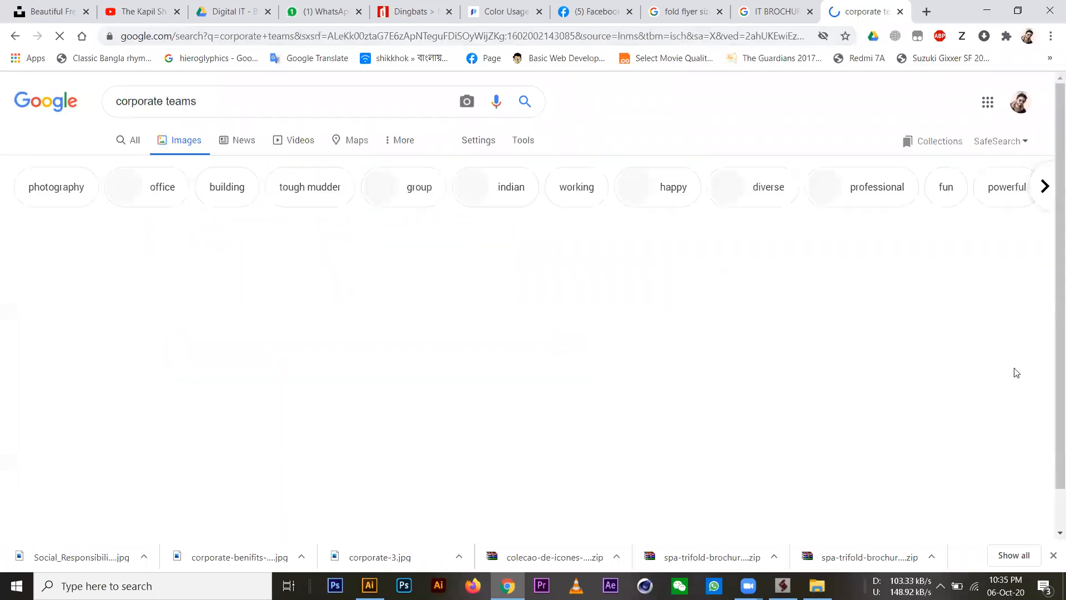
# Browse the corporate teams images and restrict the results to Large size without the office filter.
pyautogui.scroll(-3, 1016, 372)
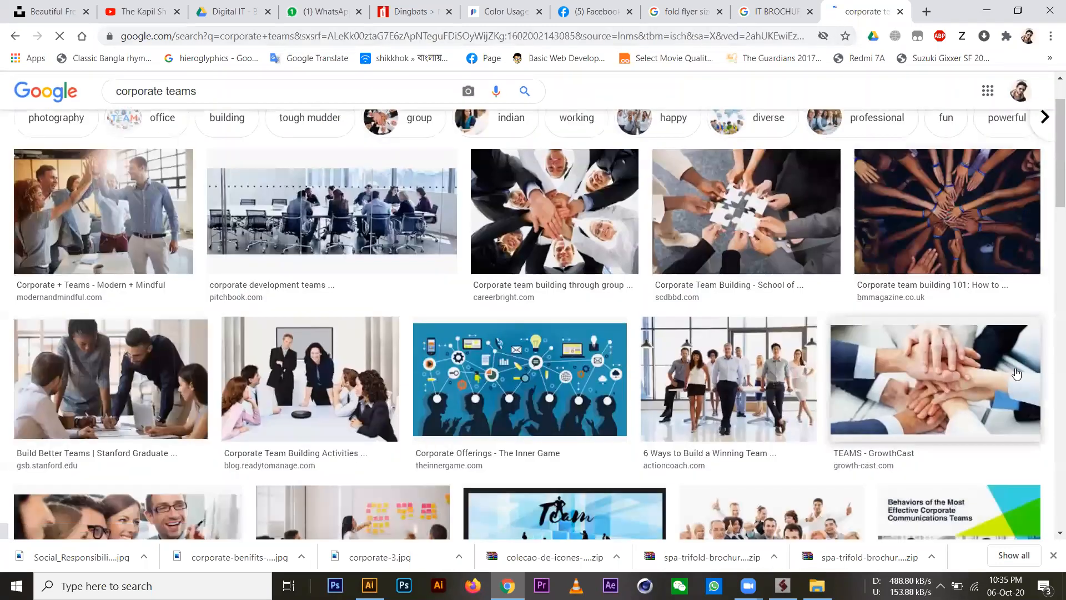
pyautogui.scroll(-4, 1017, 376)
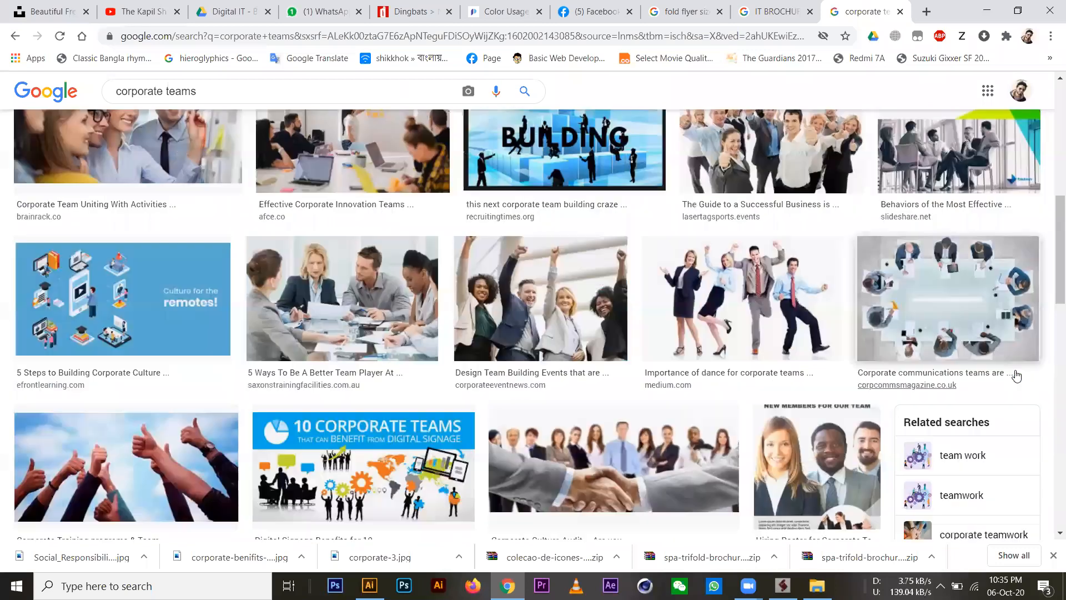
pyautogui.scroll(-4, 1016, 376)
pyautogui.scroll(-1, 1016, 376)
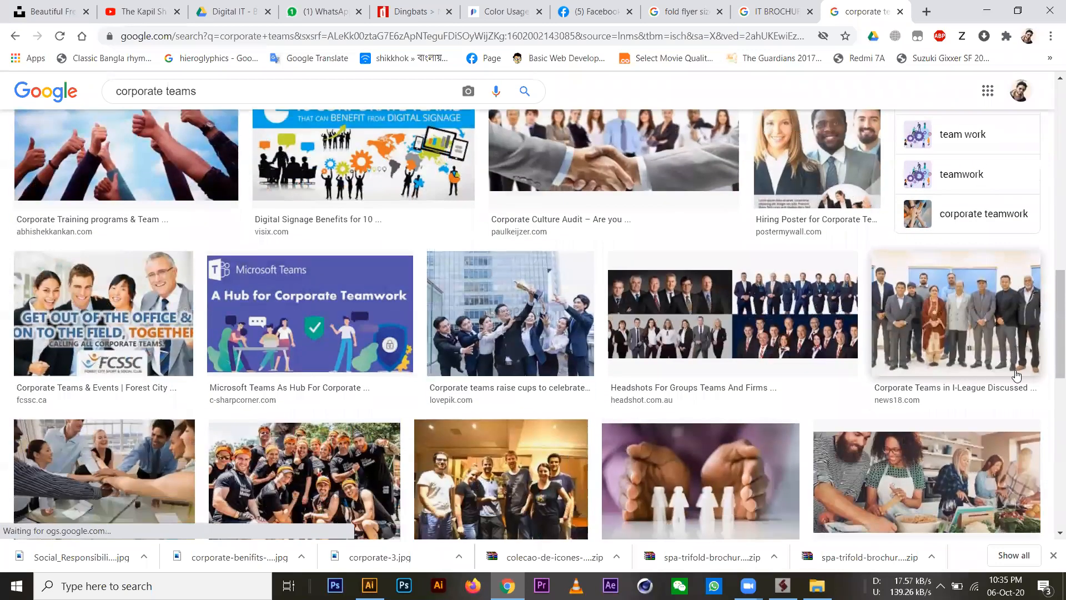
pyautogui.scroll(-3, 1017, 376)
pyautogui.scroll(-3, 1017, 376)
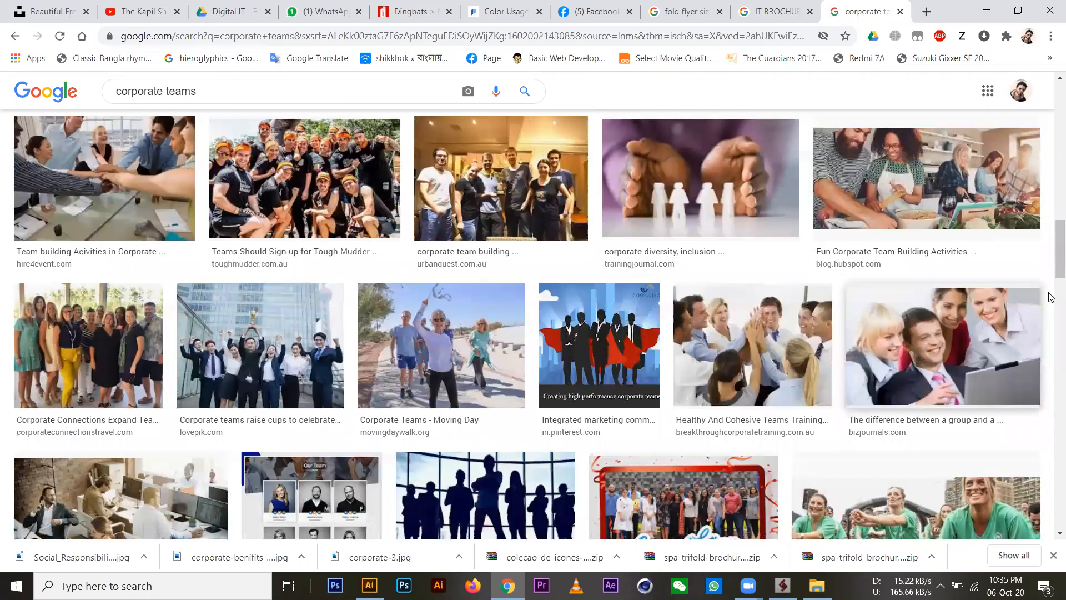
pyautogui.press('Home')
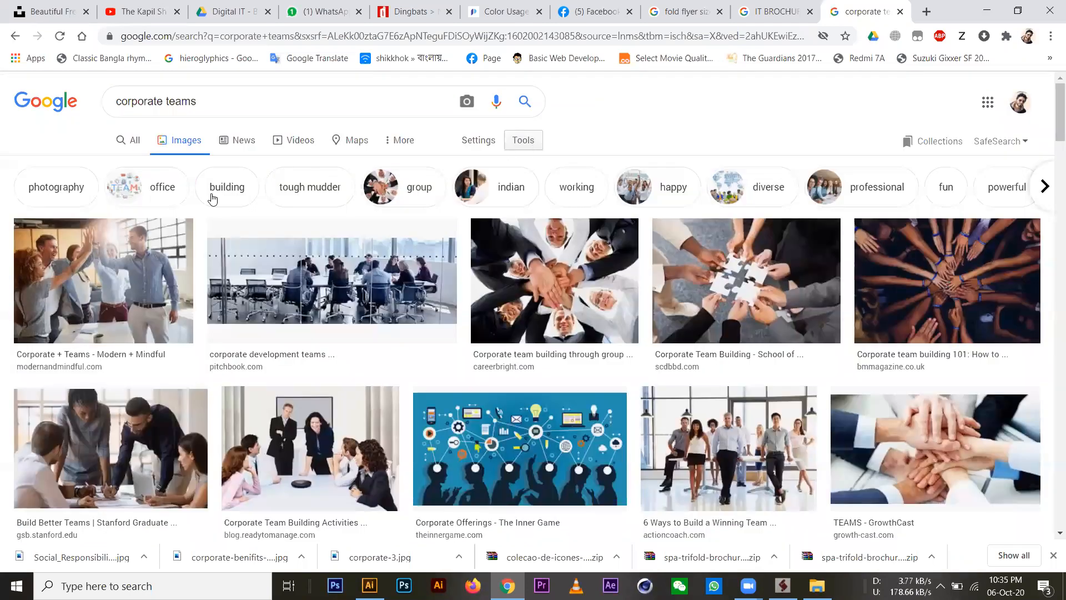
pyautogui.click(123, 165)
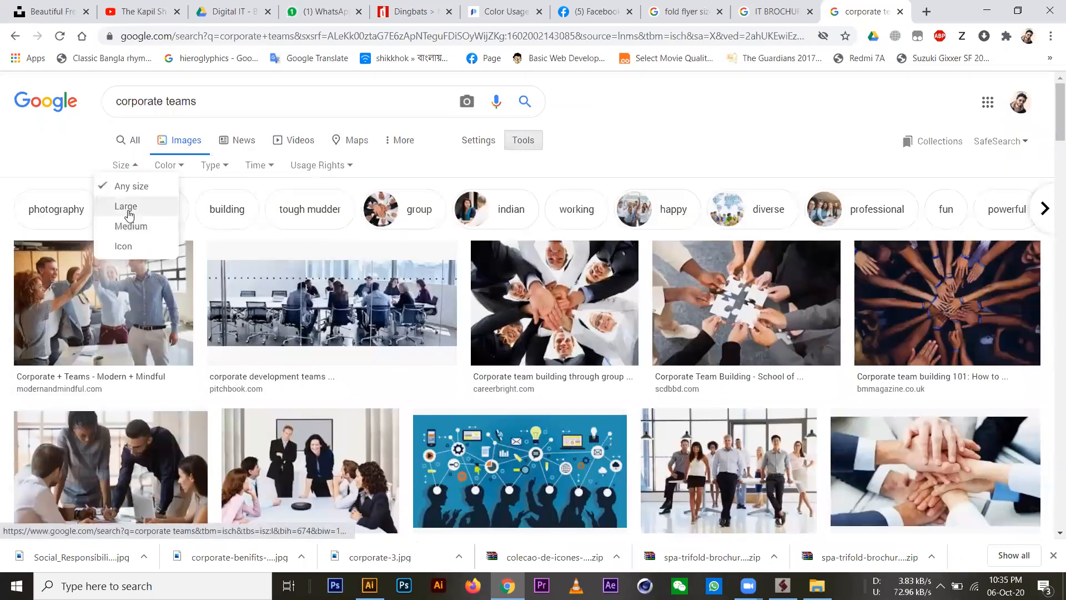
pyautogui.click(125, 206)
pyautogui.click(128, 214)
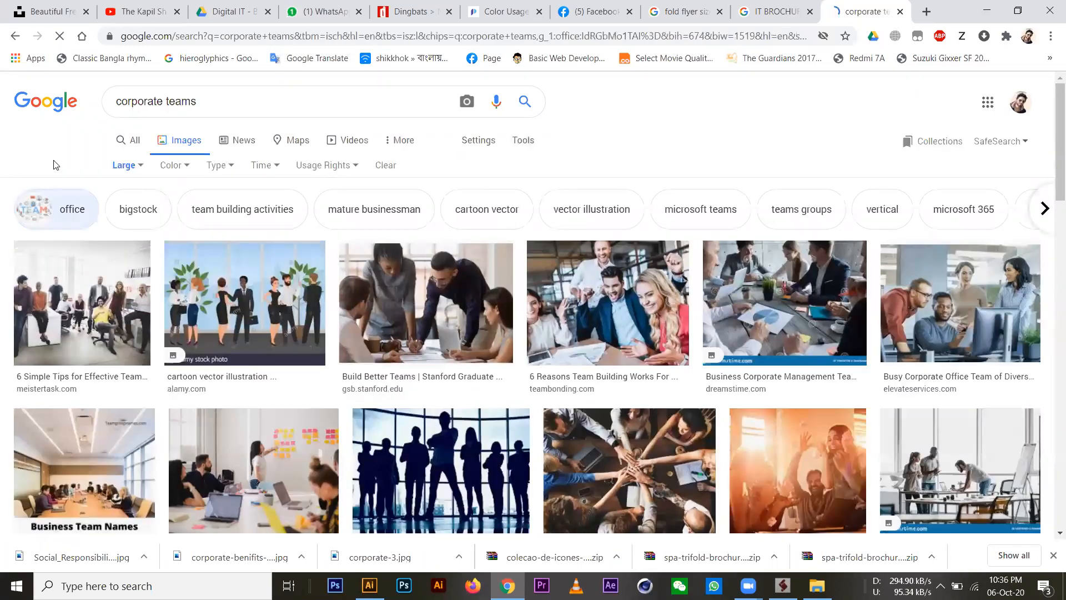
pyautogui.click(15, 37)
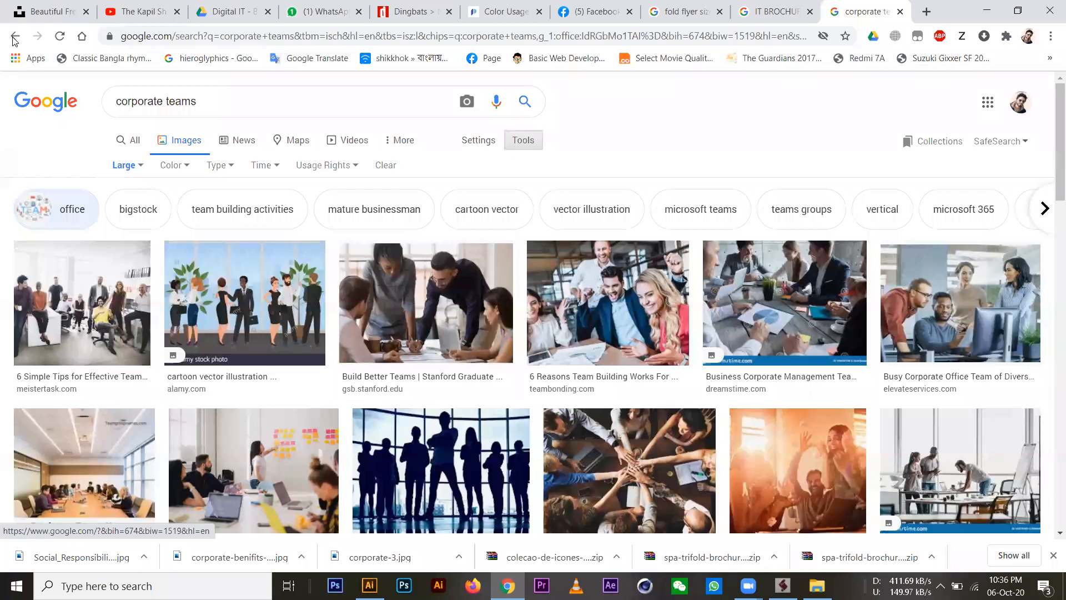
# Examine the large corporate teams images for a team photo suitable for the flyer.
pyautogui.scroll(-3, 969, 312)
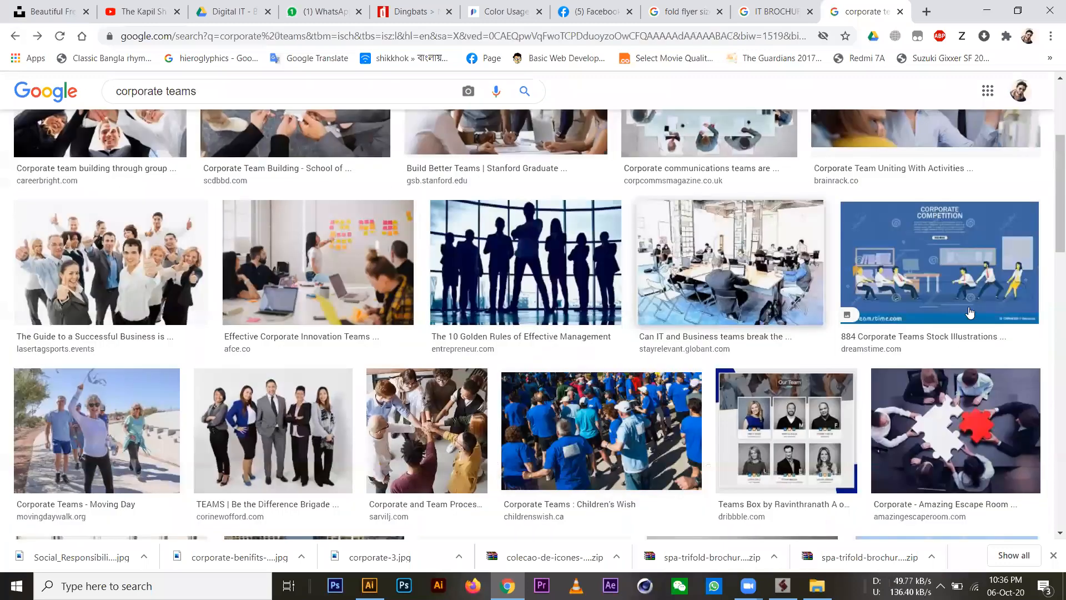
pyautogui.scroll(-4, 970, 315)
pyautogui.scroll(-3, 970, 321)
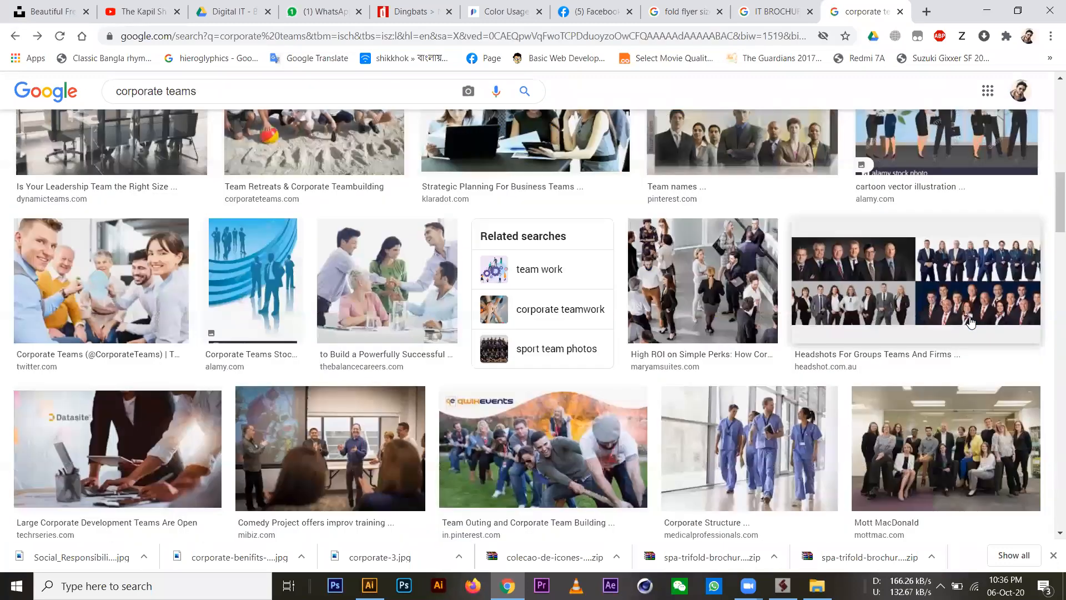
pyautogui.scroll(-4, 970, 320)
pyautogui.scroll(-3, 970, 321)
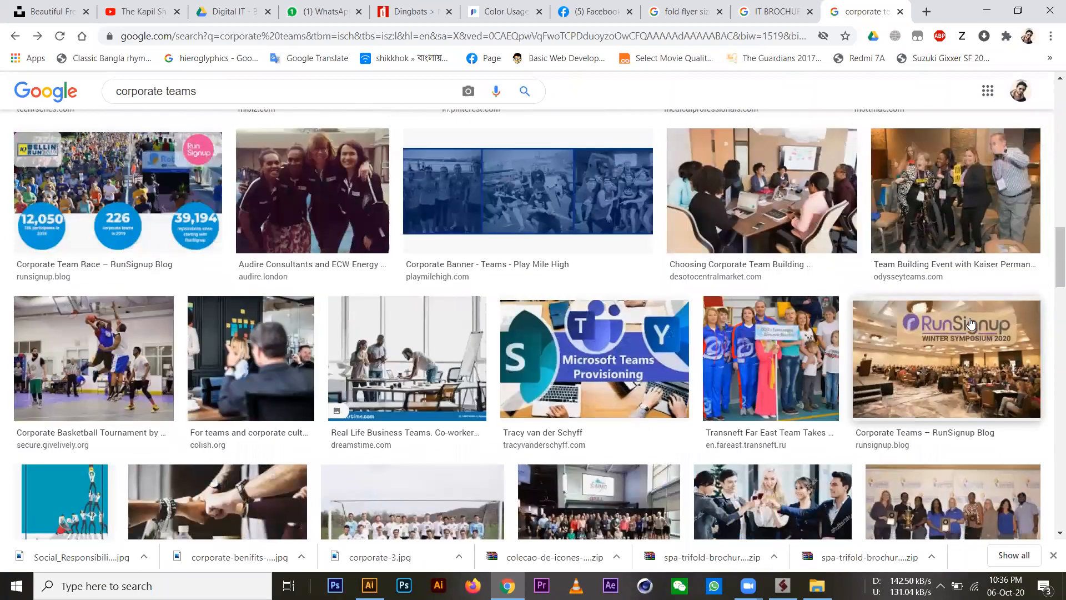
pyautogui.scroll(-3, 970, 320)
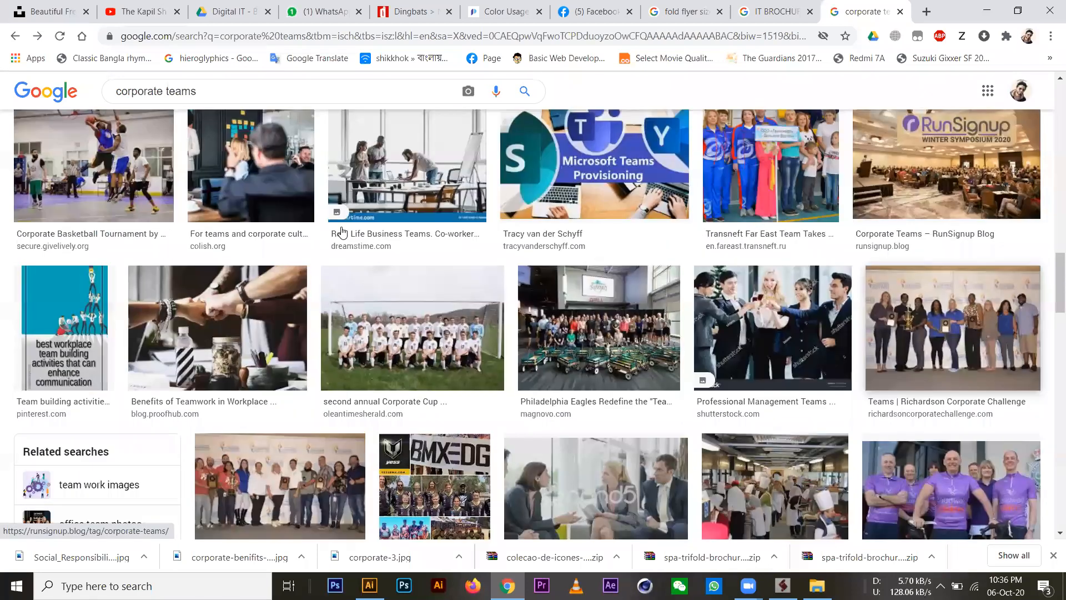
pyautogui.scroll(-8, 345, 233)
pyautogui.scroll(3, 139, 454)
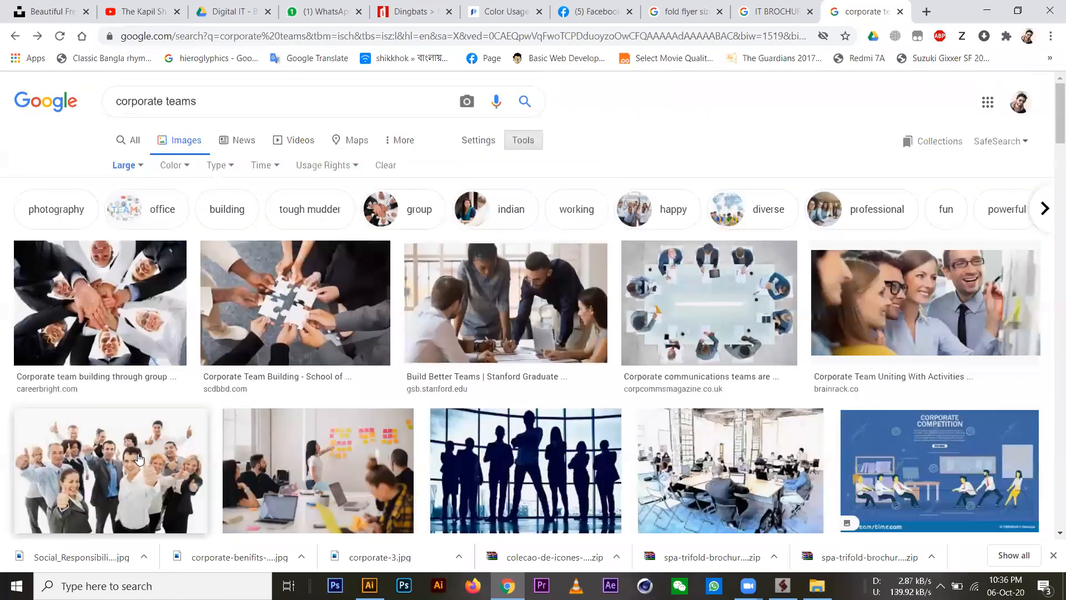
# Save the photo of hands joining white puzzle pieces as corporate-team-building.jpg in the TriFold Brochure Class folder.
pyautogui.click(316, 321)
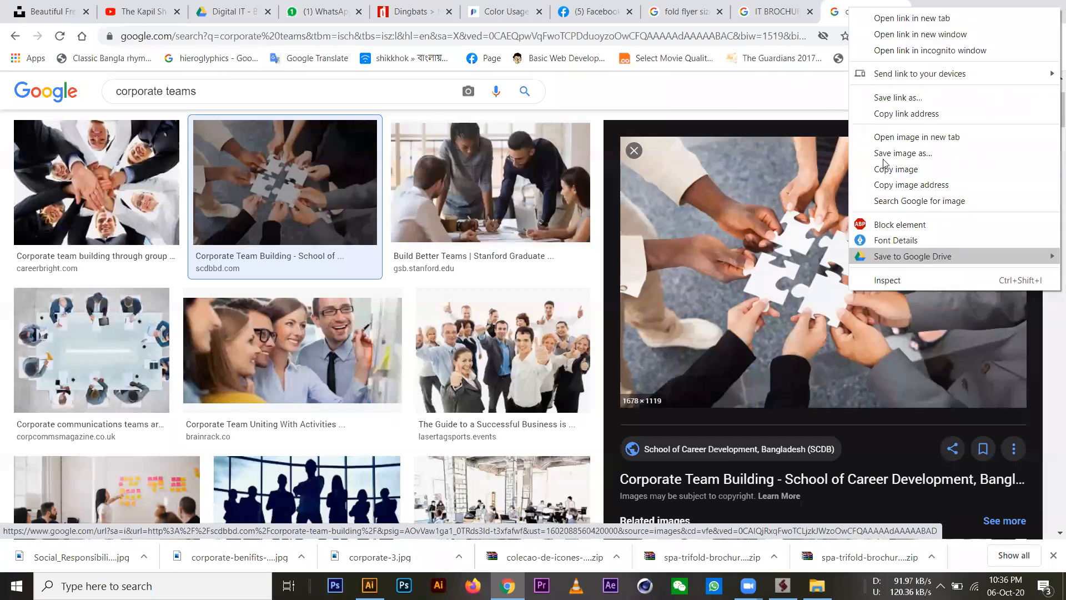
pyautogui.click(885, 159)
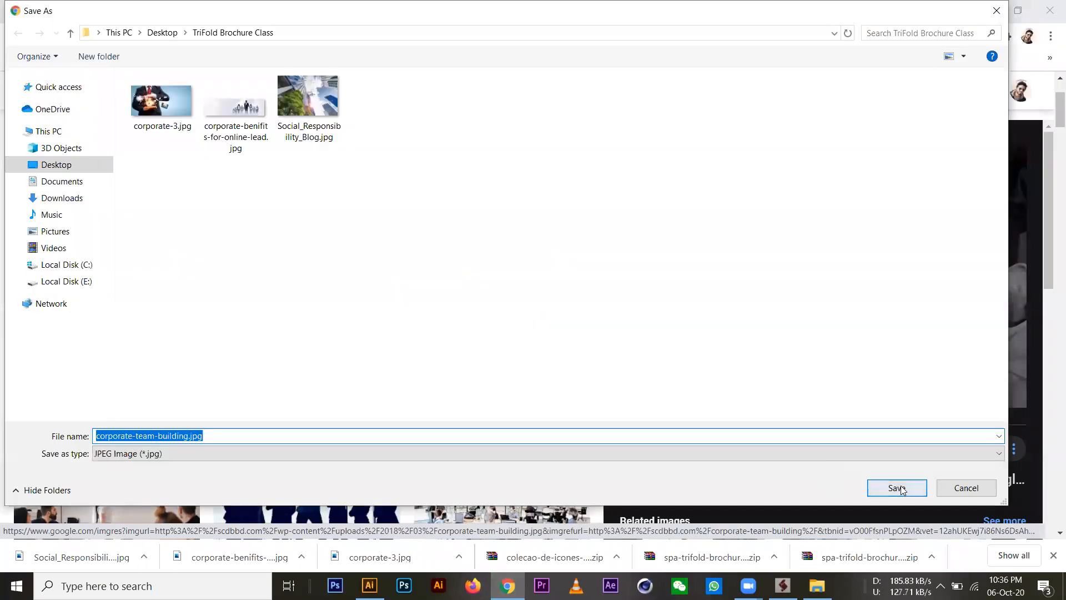
pyautogui.click(891, 491)
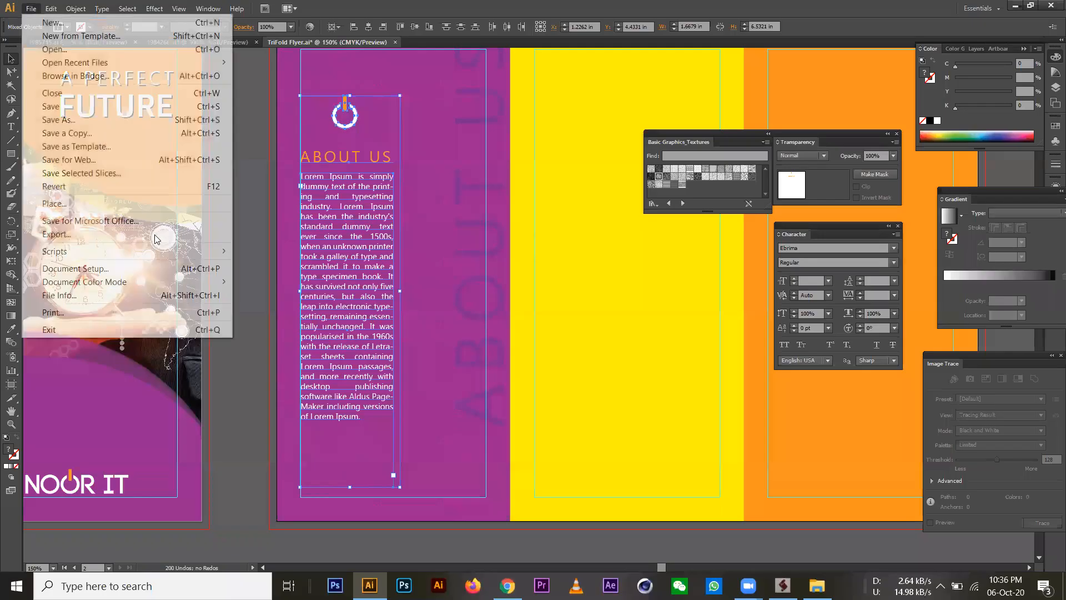
# Place corporate-team-building.jpg as a linked image over the inside panels of TriFold Flyer.ai and hide the floating panels.
pyautogui.click(125, 204)
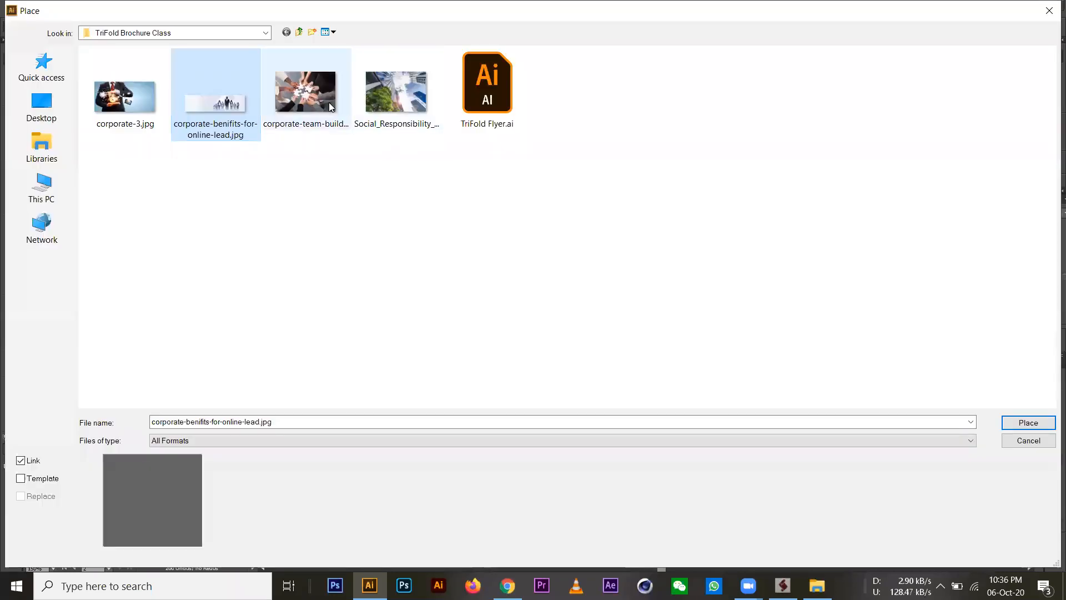
pyautogui.click(329, 102)
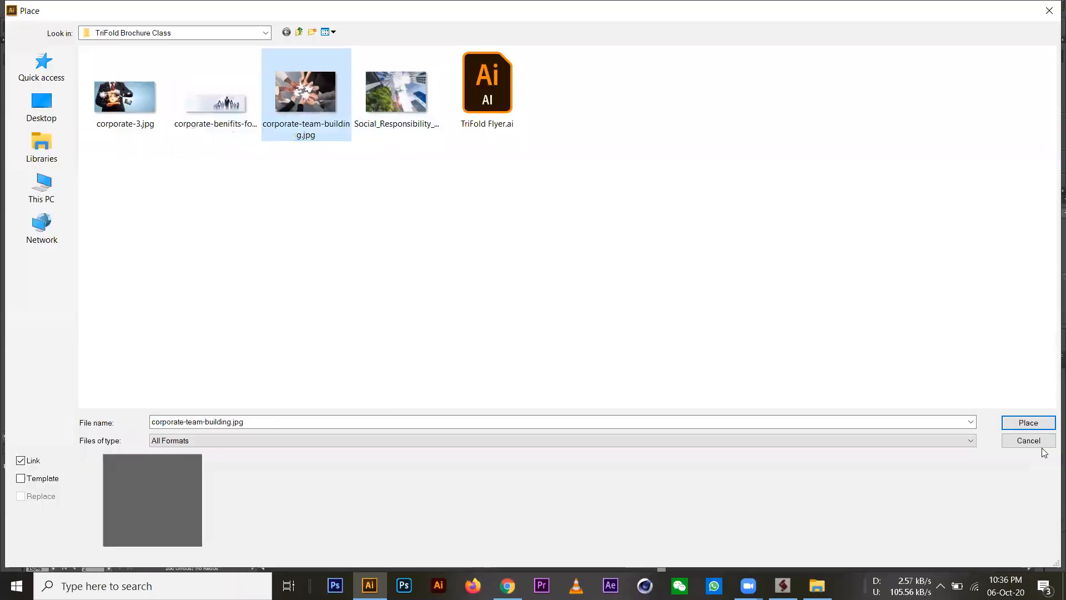
pyautogui.click(1028, 422)
pyautogui.moveTo(630, 401); pyautogui.dragTo(691, 392)
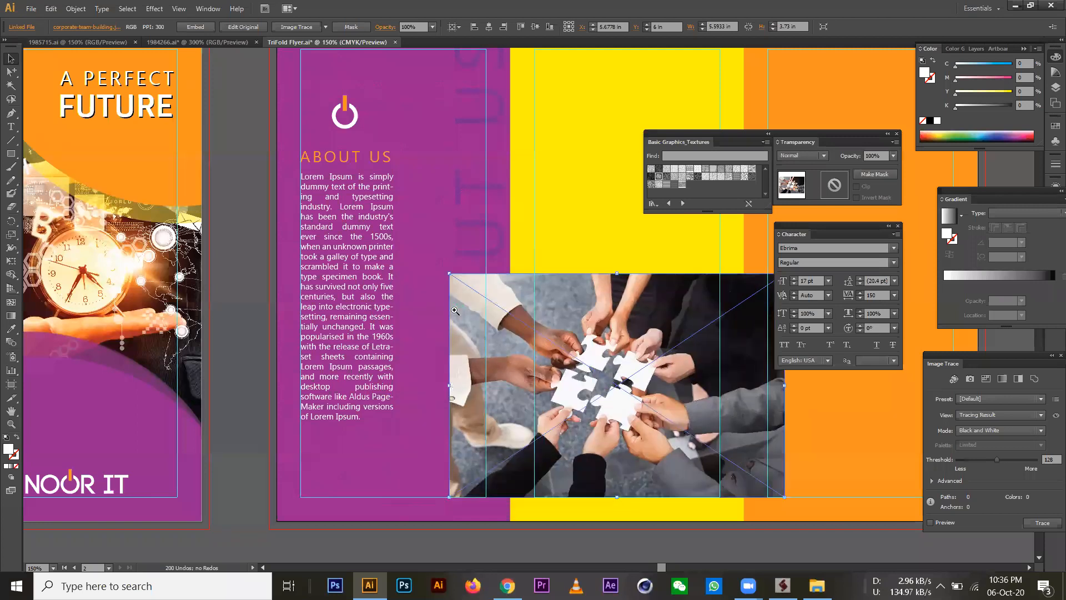
pyautogui.keyDown('alt'); pyautogui.click(455, 310); pyautogui.keyUp('alt')
pyautogui.moveTo(455, 304); pyautogui.dragTo(620, 355)
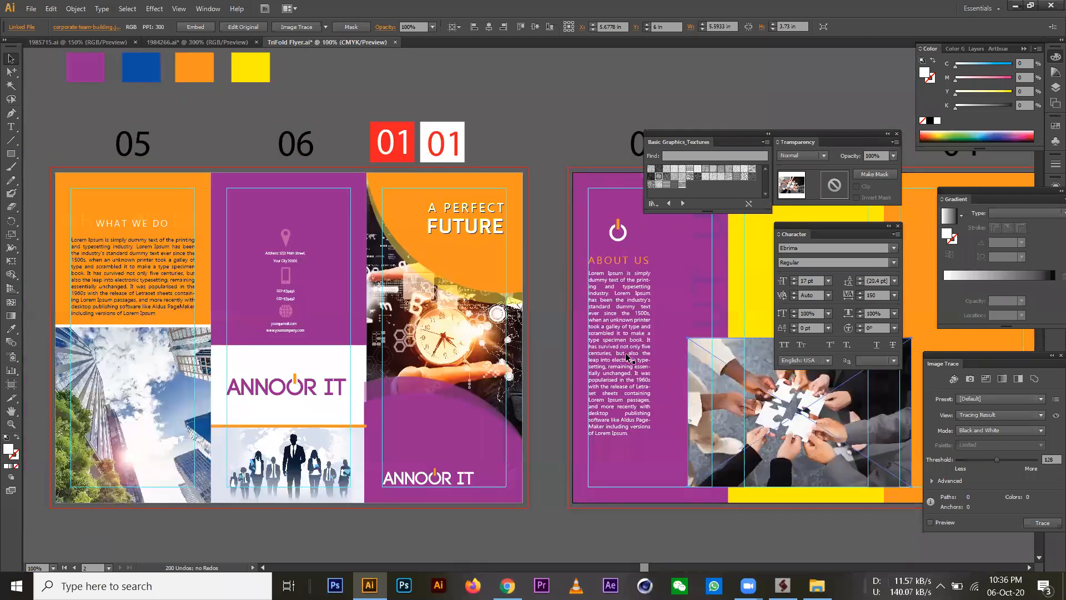
pyautogui.hotkey('shift', 'Tab')
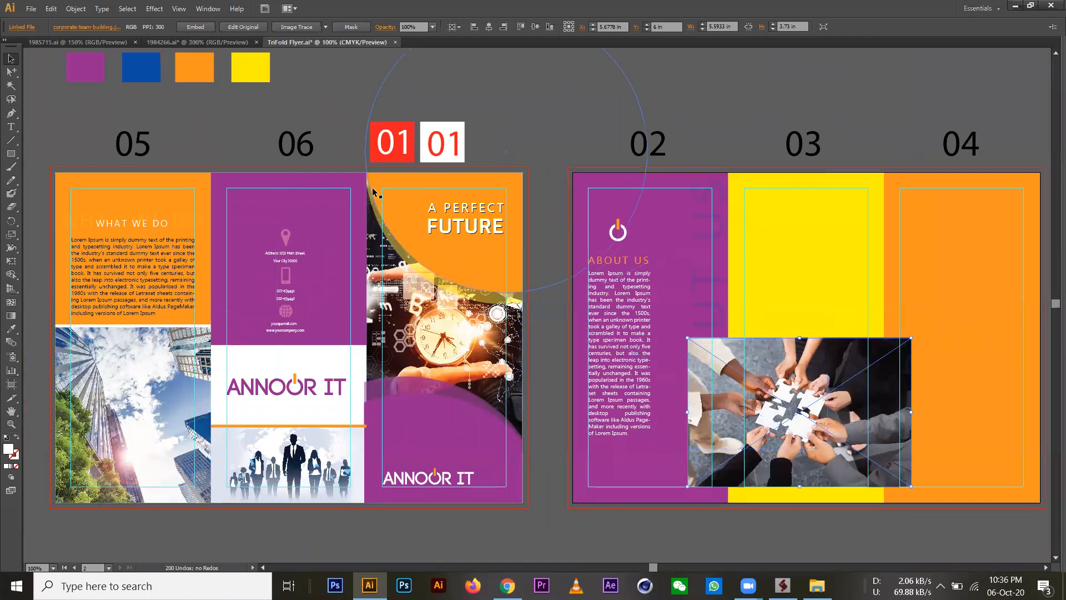
pyautogui.moveTo(542, 175); pyautogui.dragTo(374, 506)
pyautogui.moveTo(405, 465); pyautogui.dragTo(444, 459)
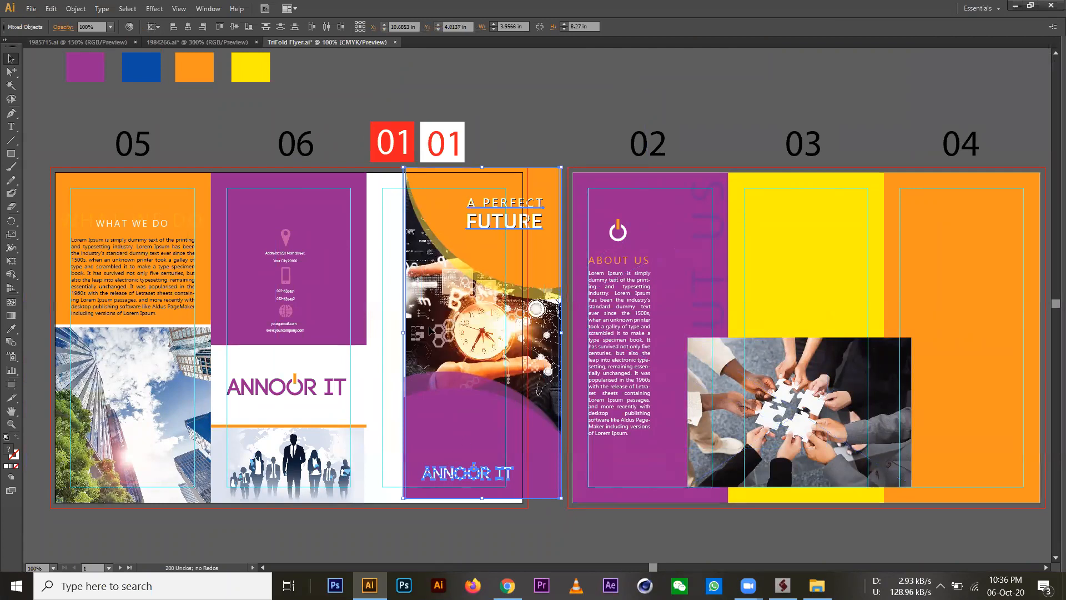
pyautogui.hotkey('ctrl', 'z')
pyautogui.click(549, 244)
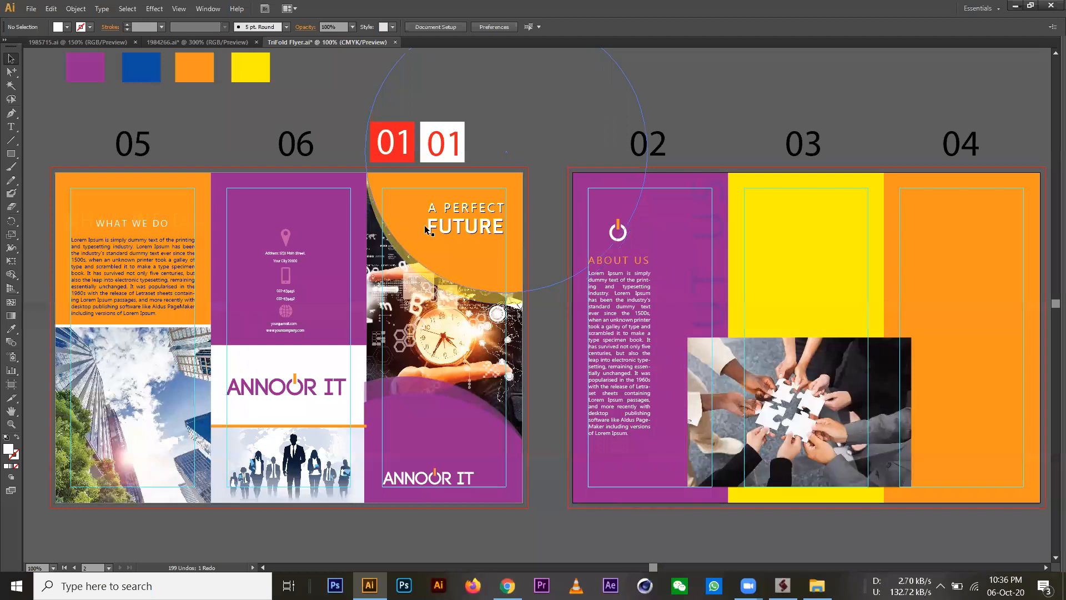
# Scale the puzzle photo to about 4.27 × 2.85 in and position it beside the ABOUT US paragraph, straddling panels 02 and 03.
pyautogui.moveTo(773, 399); pyautogui.dragTo(752, 359)
pyautogui.hotkey('ctrl', '+')
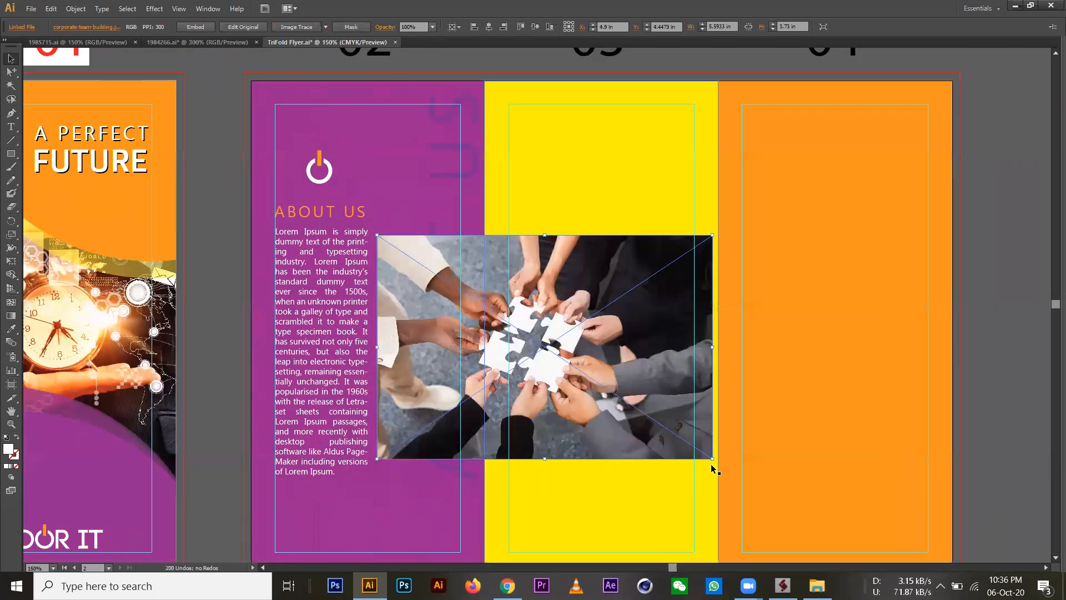
pyautogui.moveTo(713, 458); pyautogui.dragTo(633, 406)
pyautogui.moveTo(519, 332); pyautogui.dragTo(520, 325)
pyautogui.moveTo(467, 455); pyautogui.dragTo(359, 511)
pyautogui.moveTo(398, 481); pyautogui.dragTo(372, 374)
# Rotate the large faded ABOUT US text to horizontal and move it to the foot of the inside panels.
pyautogui.click(12, 224)
pyautogui.moveTo(445, 178); pyautogui.dragTo(469, 543)
pyautogui.moveTo(201, 195); pyautogui.dragTo(321, 423)
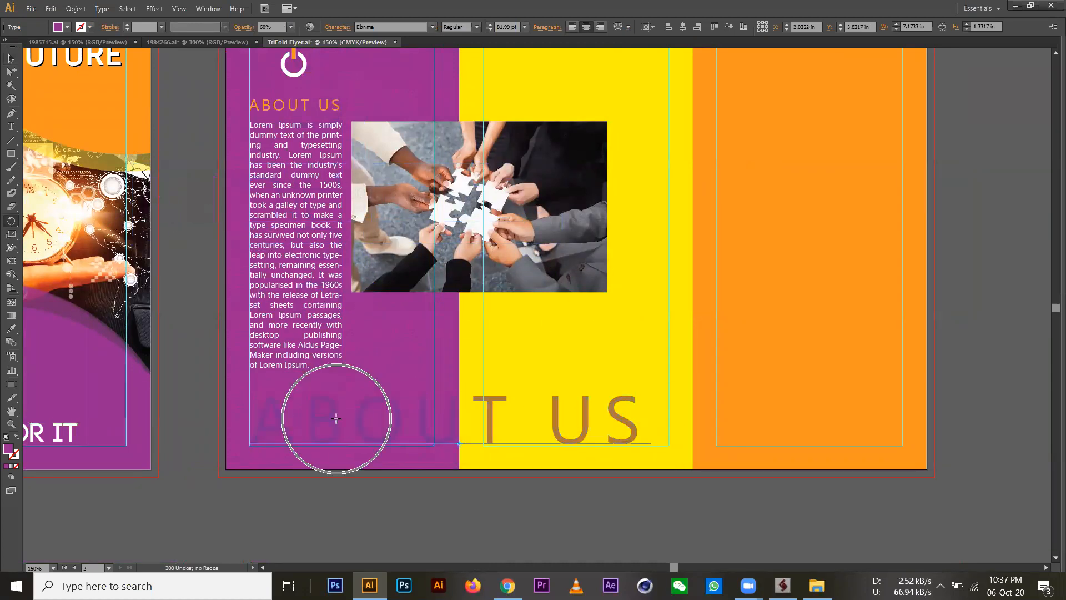
# Scale the faded ABOUT US text to span the width of panel 02 and align it along the panel's bottom edge.
pyautogui.press('v')
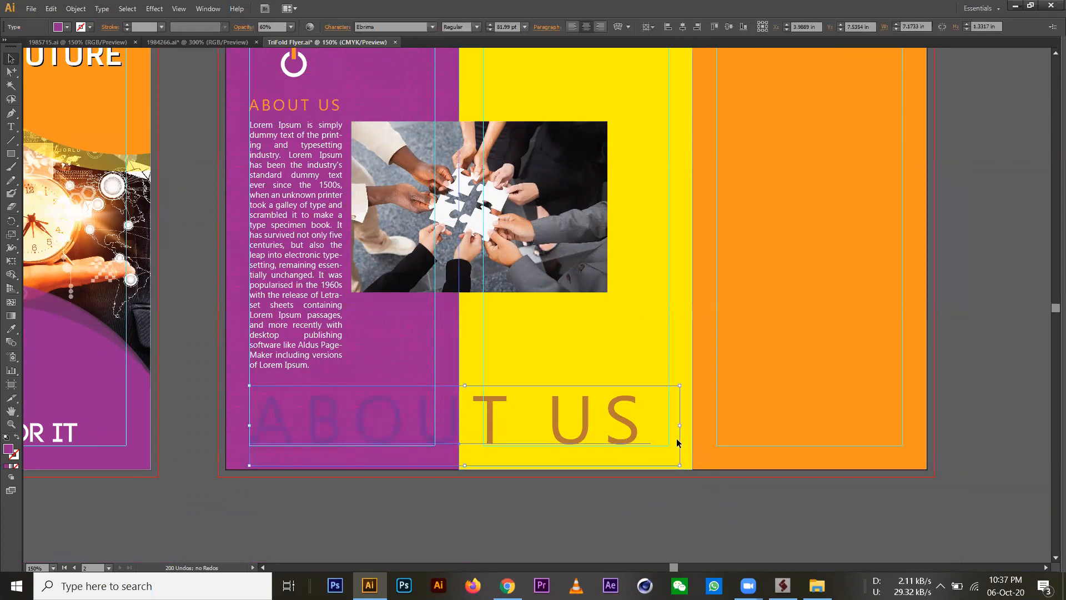
pyautogui.moveTo(680, 426); pyautogui.dragTo(465, 426)
pyautogui.moveTo(375, 423); pyautogui.dragTo(352, 452)
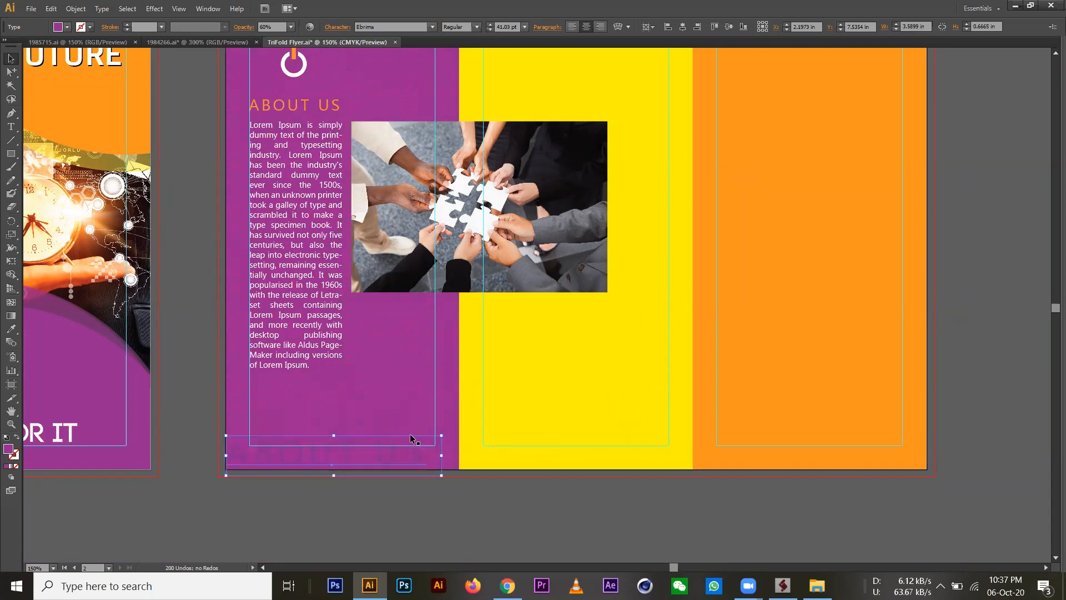
pyautogui.moveTo(443, 437); pyautogui.dragTo(502, 424)
pyautogui.click(515, 481)
# Recolour the yellow panel 03 background white by sampling the ring of the power icon.
pyautogui.moveTo(535, 333); pyautogui.dragTo(415, 410)
pyautogui.moveTo(405, 273); pyautogui.dragTo(435, 269)
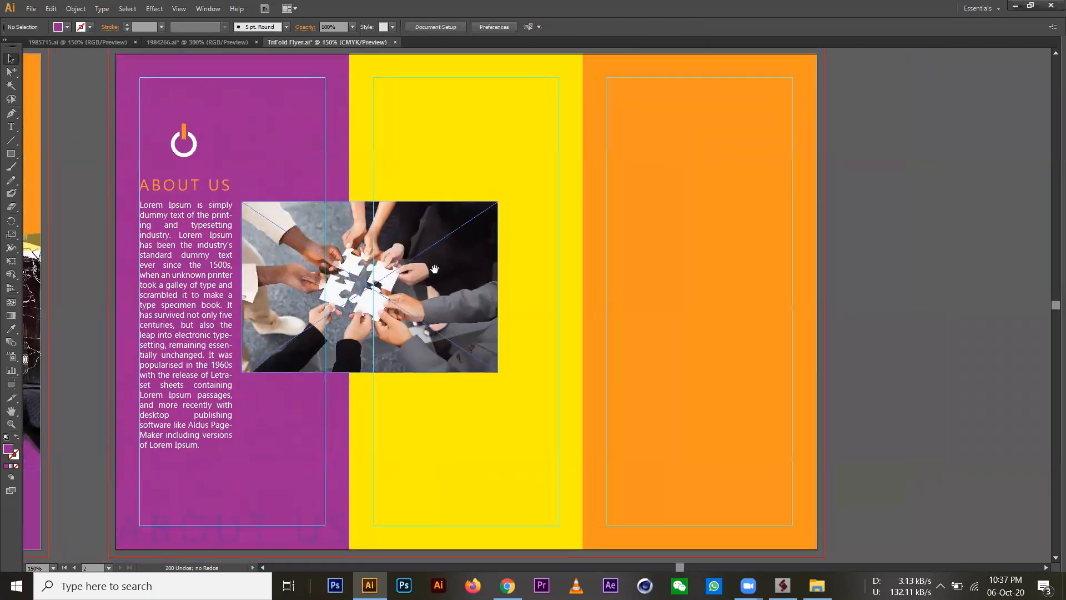
pyautogui.click(402, 128)
pyautogui.click(11, 329)
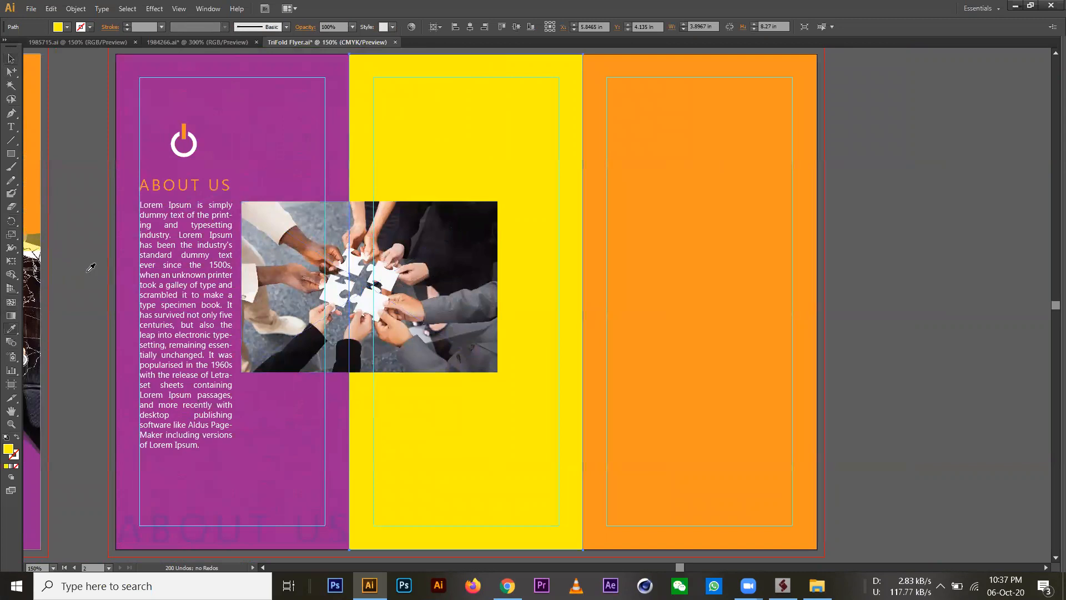
pyautogui.click(198, 147)
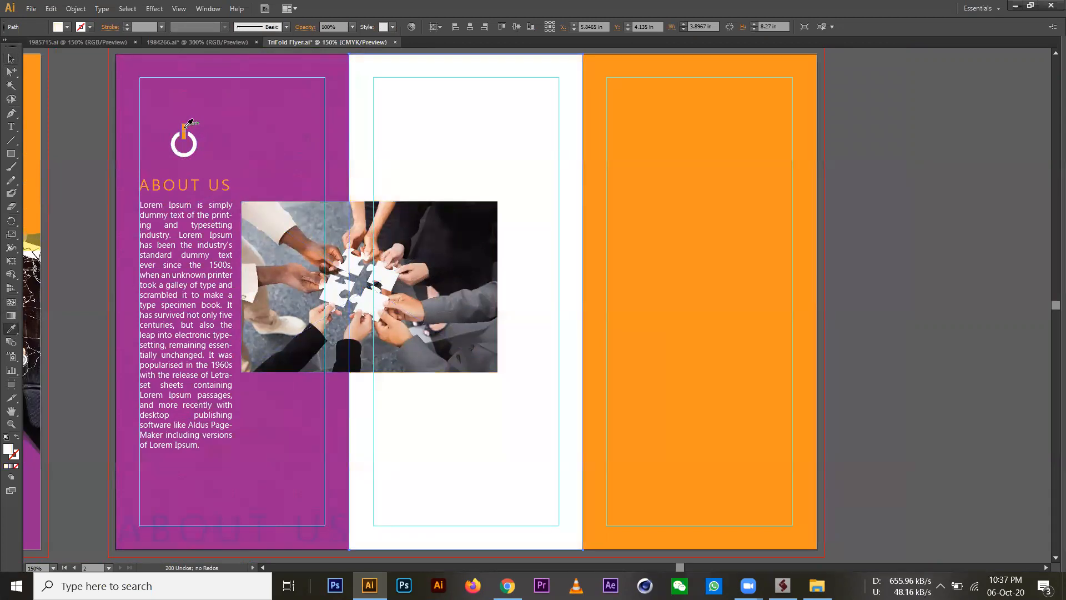
pyautogui.click(185, 127)
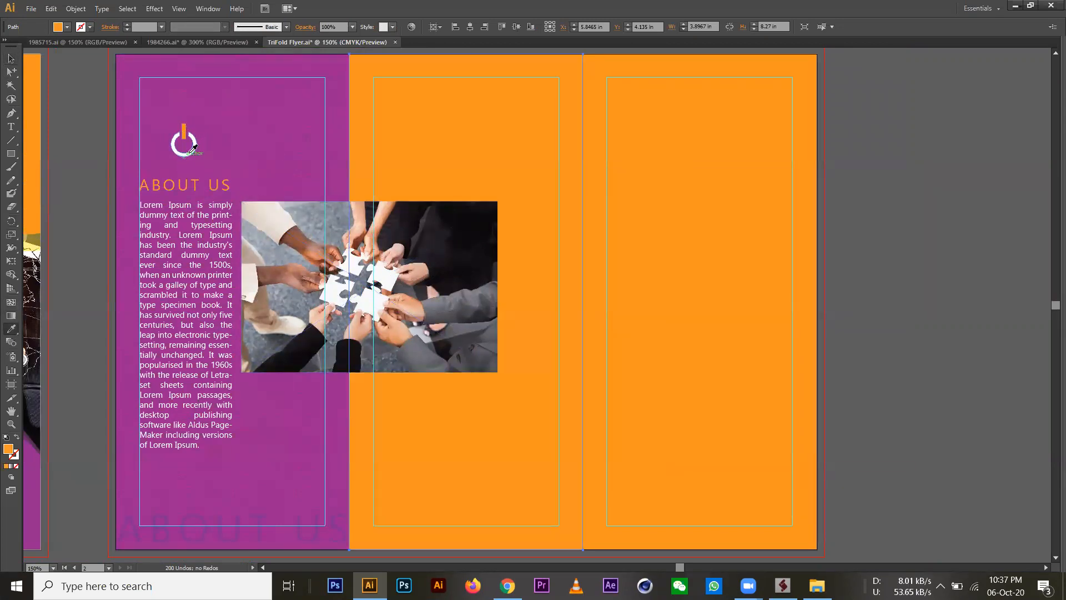
pyautogui.click(195, 149)
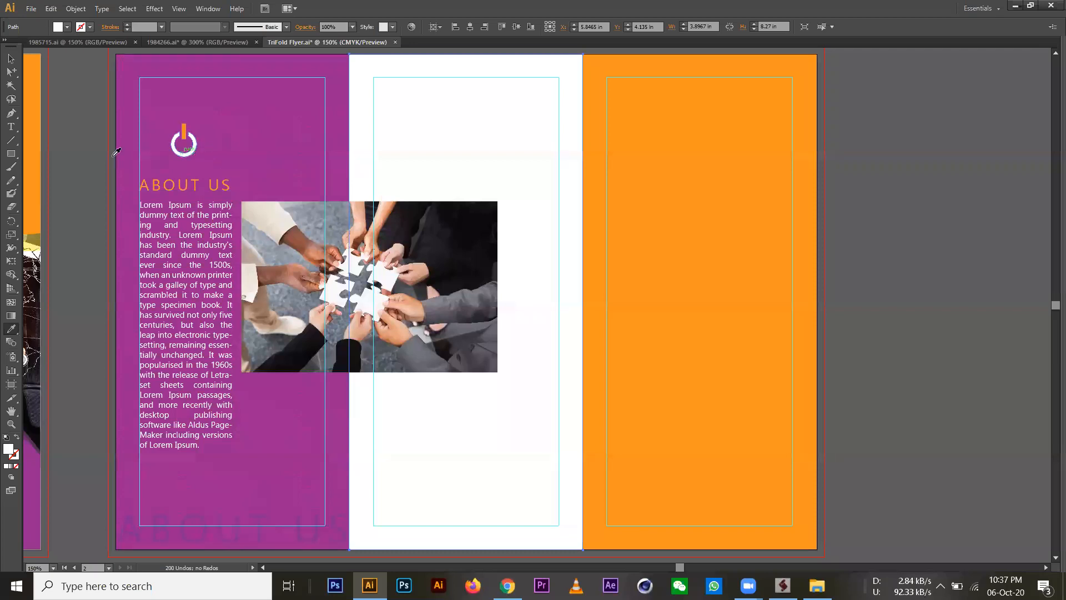
# Draw a rectangle about 3.45 × 2.5 in over the photo's lower corner and fill it with the power icon's orange.
pyautogui.click(11, 153)
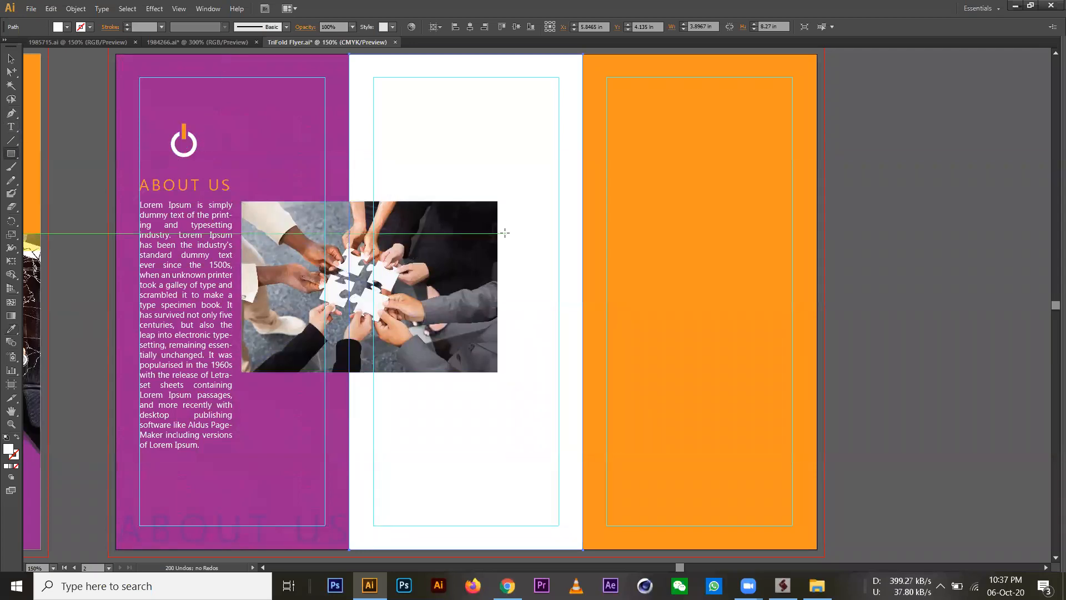
pyautogui.moveTo(503, 229); pyautogui.dragTo(296, 379)
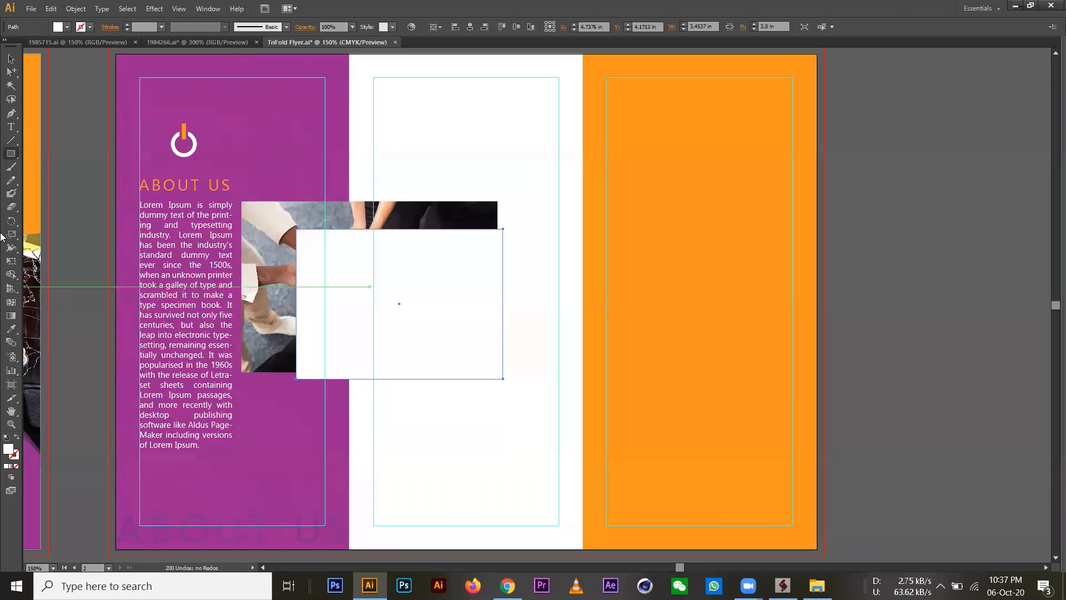
pyautogui.click(11, 328)
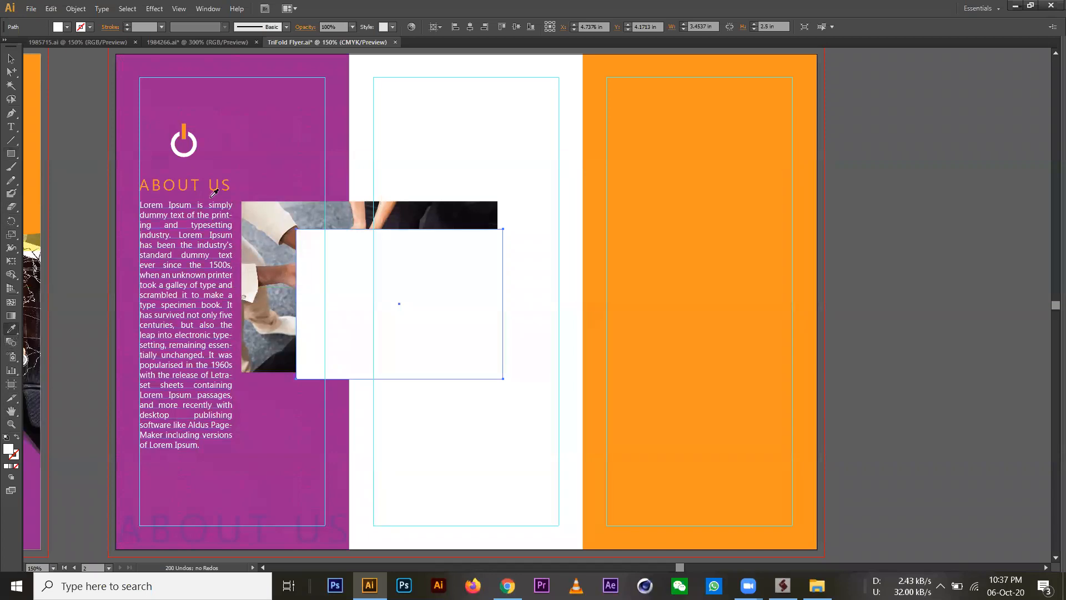
pyautogui.click(185, 125)
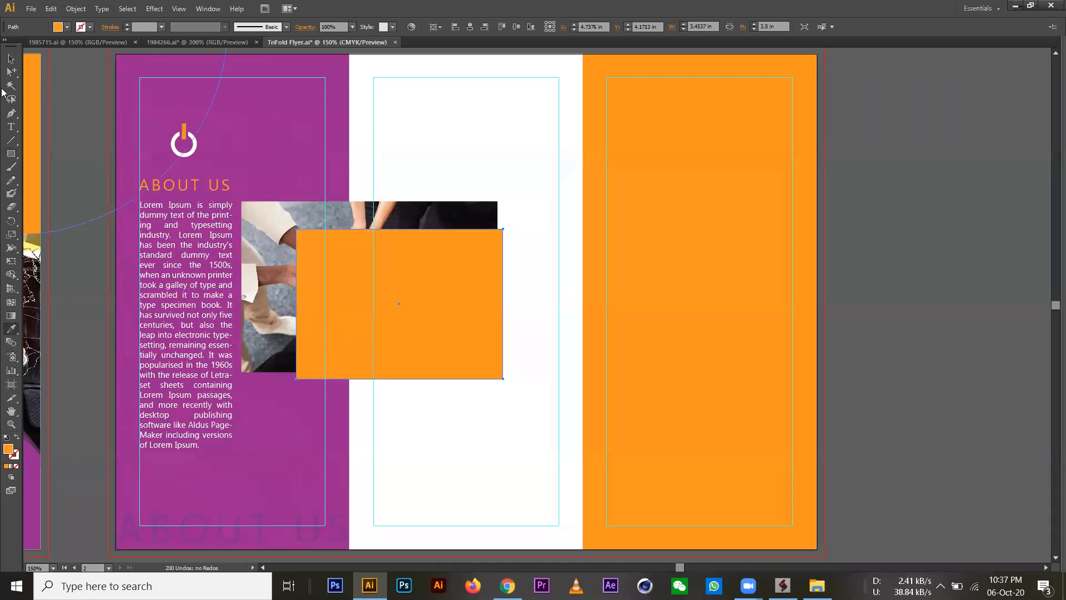
# Bring the team photo in front of the orange rectangle so the rectangle forms an offset accent behind it.
pyautogui.click(11, 58)
pyautogui.rightClick(450, 206)
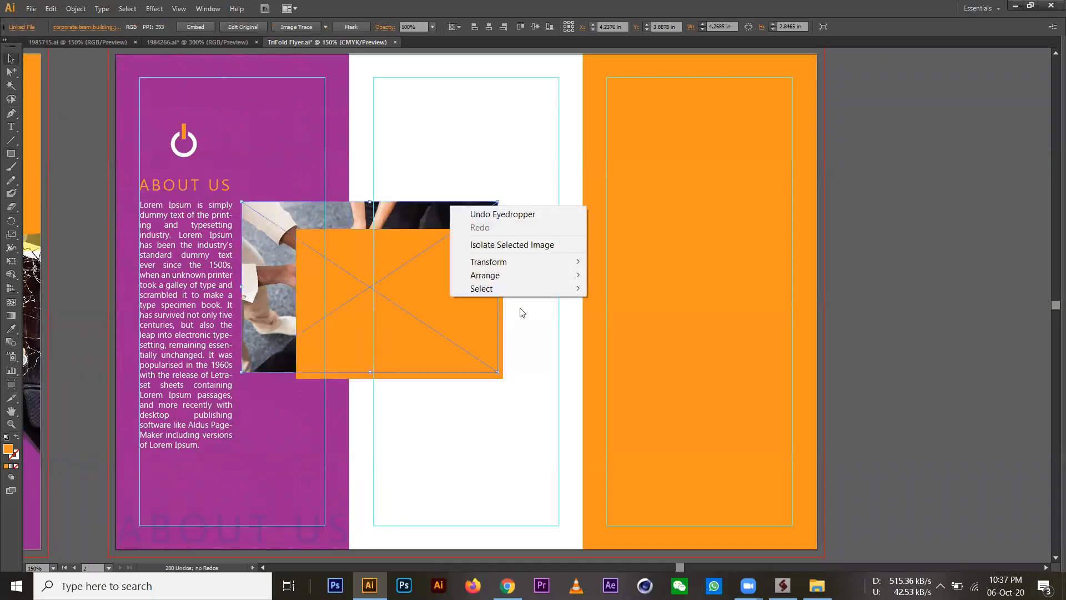
pyautogui.moveTo(532, 274)
pyautogui.click(625, 276)
# Scale the team photo and its orange accent rectangle down slightly together.
pyautogui.click(545, 362)
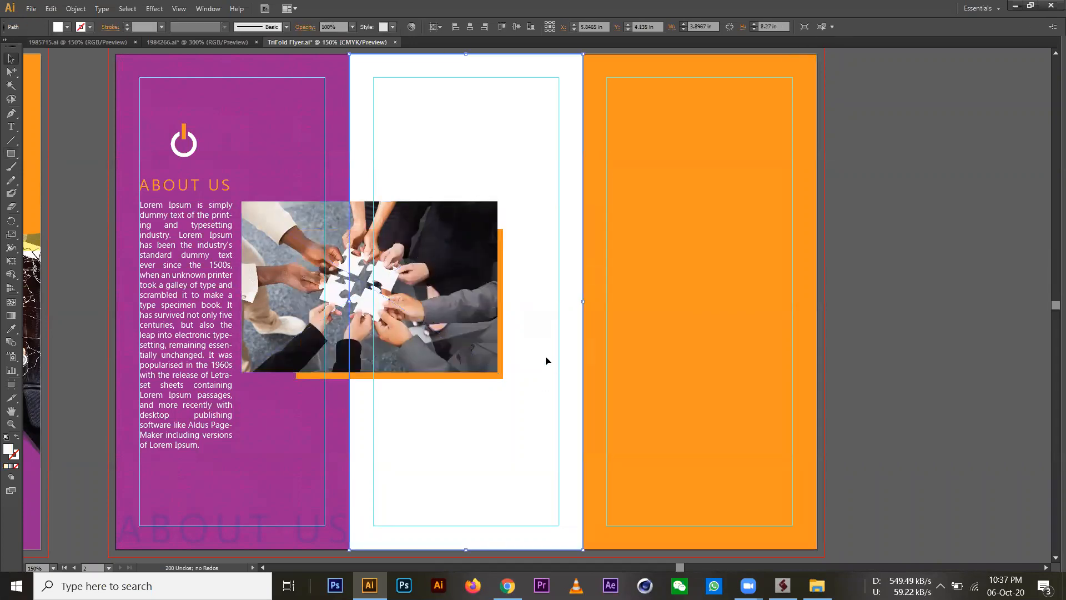
pyautogui.moveTo(515, 349); pyautogui.dragTo(534, 348)
pyautogui.moveTo(582, 308); pyautogui.dragTo(612, 306)
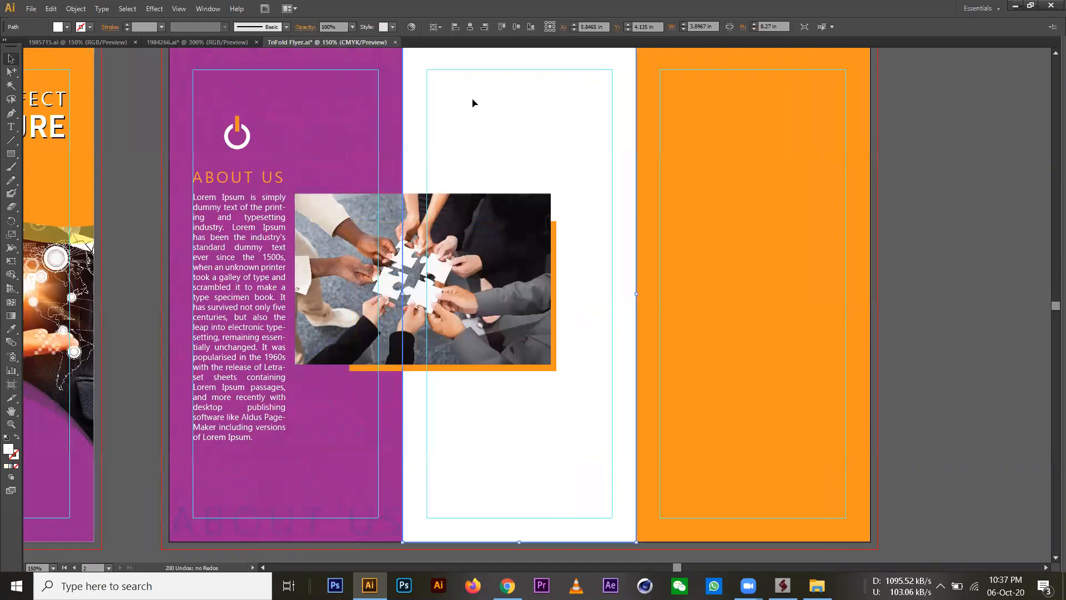
pyautogui.click(537, 274)
pyautogui.keyDown('shift'); pyautogui.click(554, 288); pyautogui.keyUp('shift')
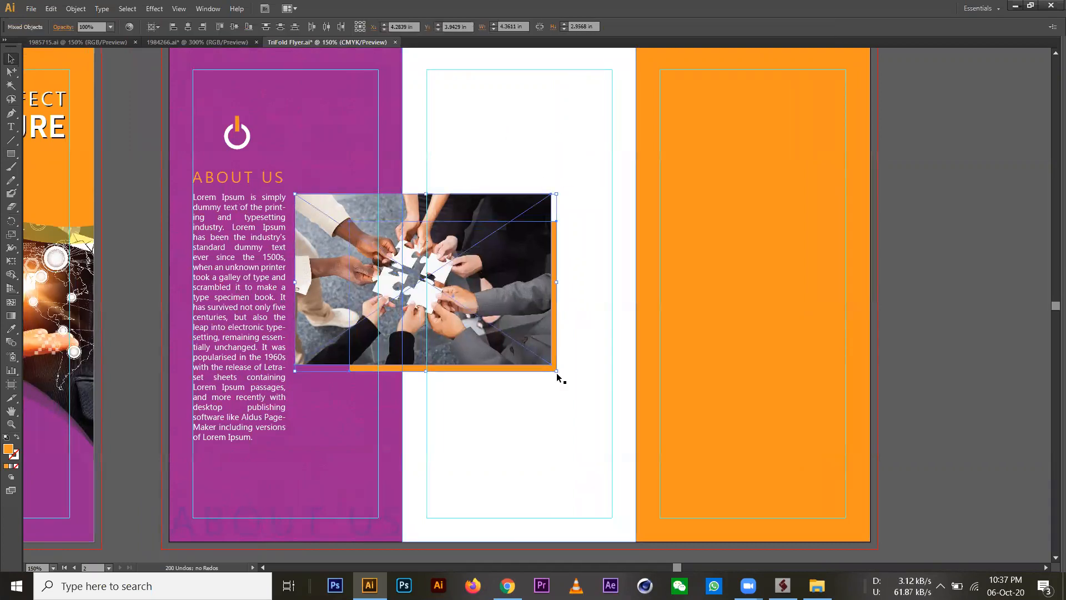
pyautogui.moveTo(556, 372); pyautogui.dragTo(547, 365)
# Copy the ABOUT US paragraph into panel 03 and stretch its text frame to the margin guides, about 3.1 × 7.47 in.
pyautogui.moveTo(253, 318); pyautogui.dragTo(486, 194)
pyautogui.moveTo(520, 226); pyautogui.dragTo(613, 222)
pyautogui.moveTo(521, 383); pyautogui.dragTo(522, 518)
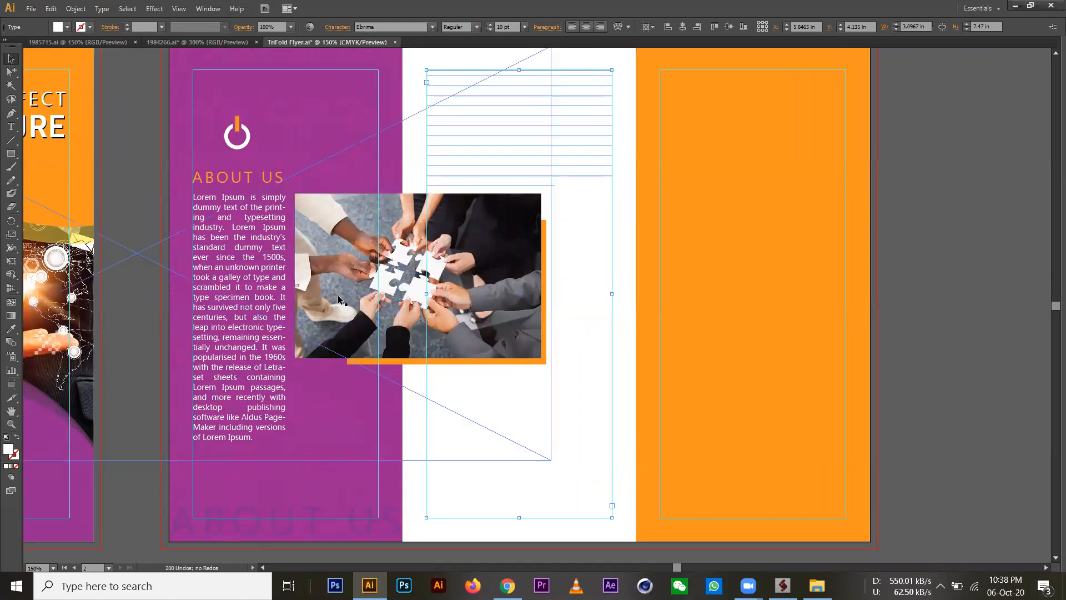
# Set panel 03's text colour to black with K 100 and paste its Lorem Ipsum paragraph repeatedly to fill the frame.
pyautogui.press('Tab')
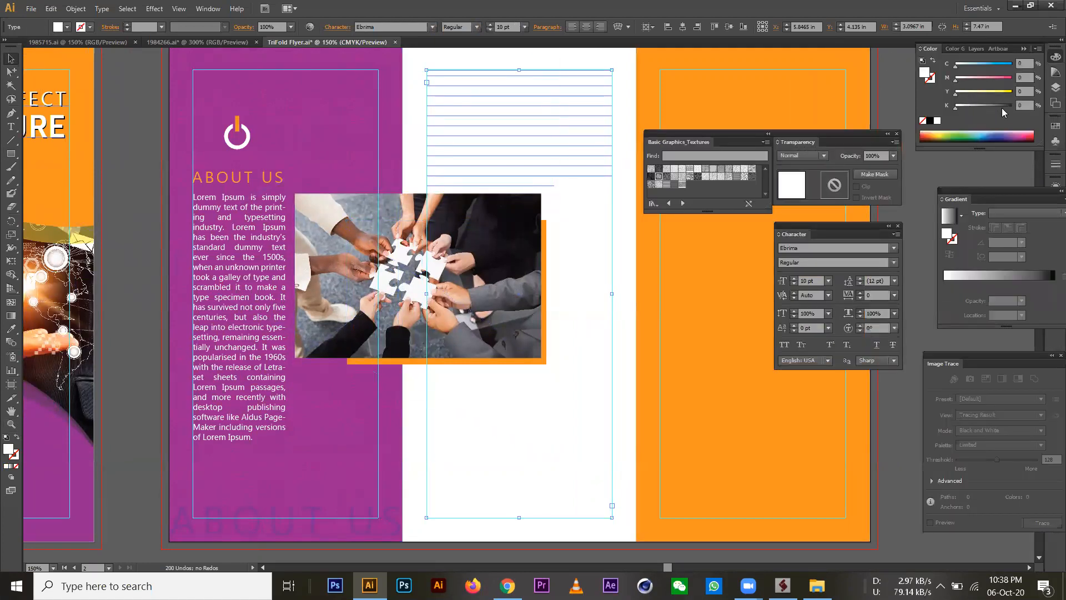
pyautogui.moveTo(1004, 108); pyautogui.dragTo(1014, 108)
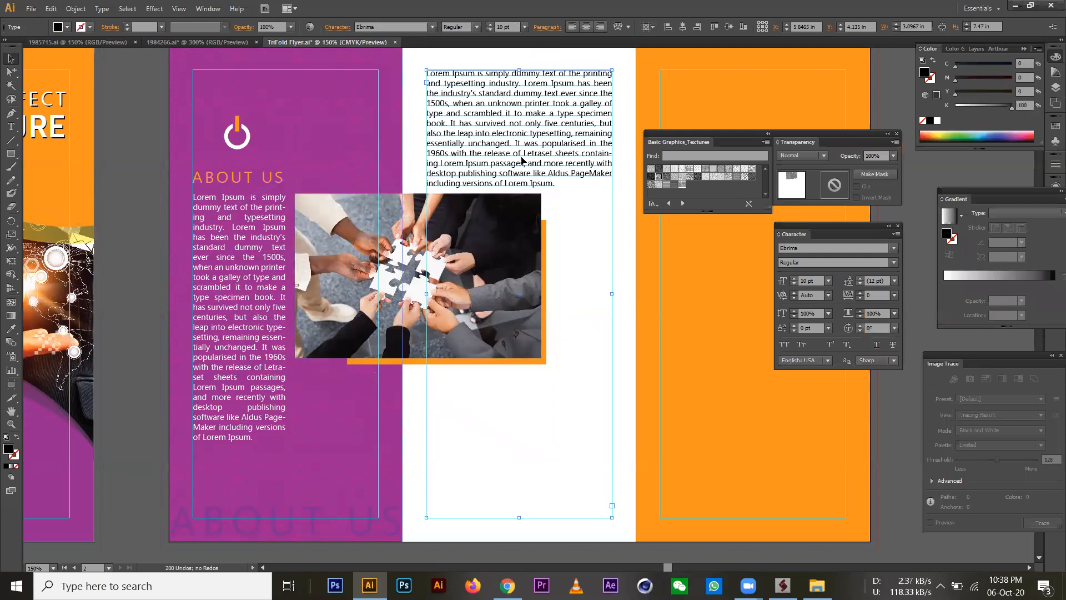
pyautogui.tripleClick(541, 161)
pyautogui.hotkey('ctrl', 'c')
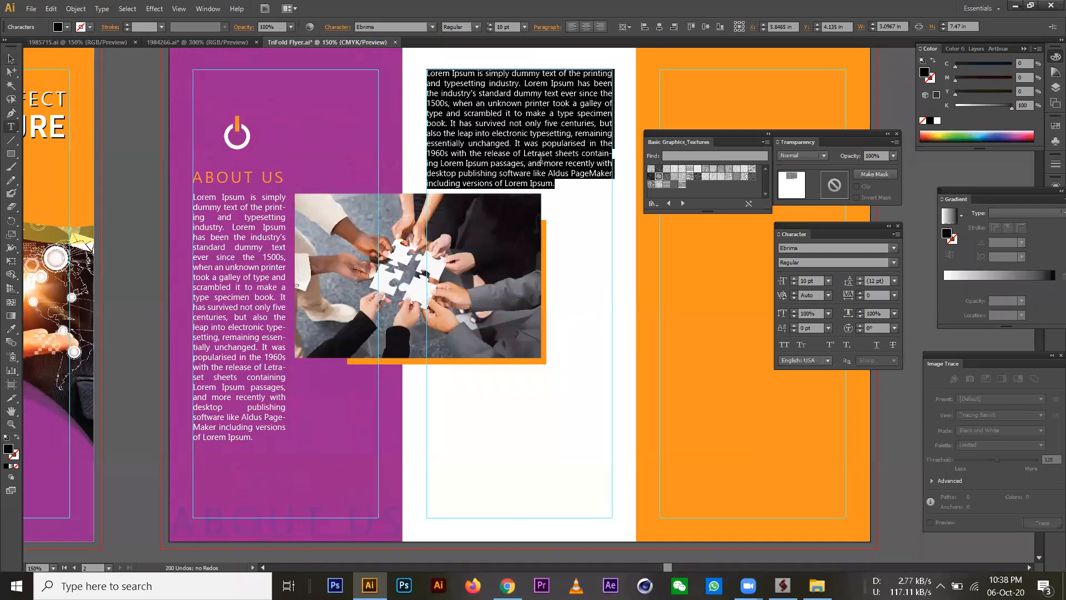
pyautogui.click(542, 160)
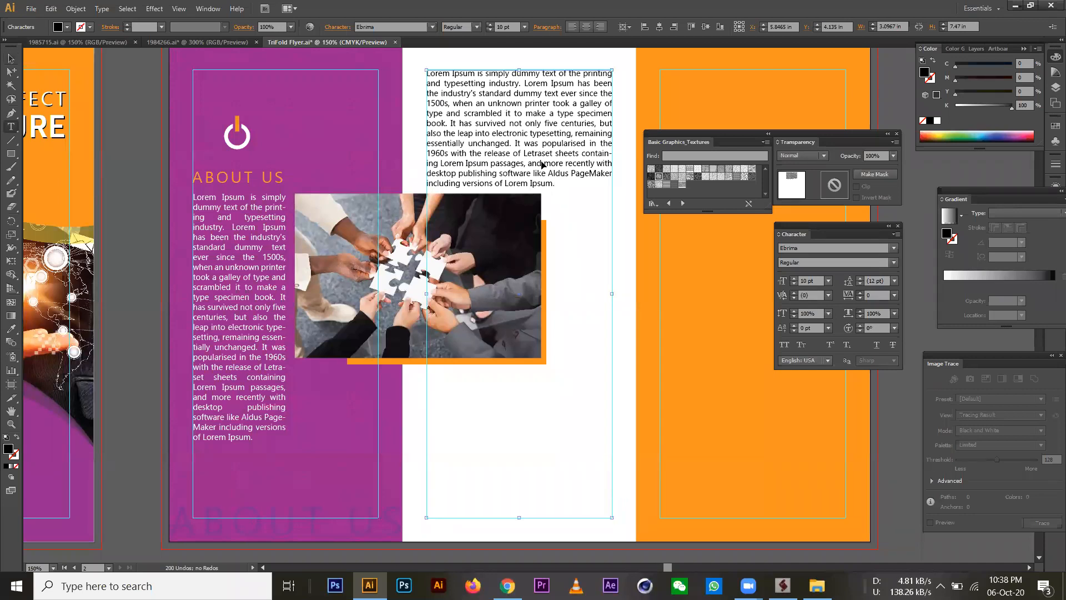
pyautogui.hotkey('ctrl', 'v')
pyautogui.hotkey('ctrl', 'v')
pyautogui.hotkey('ctrl', 'v')
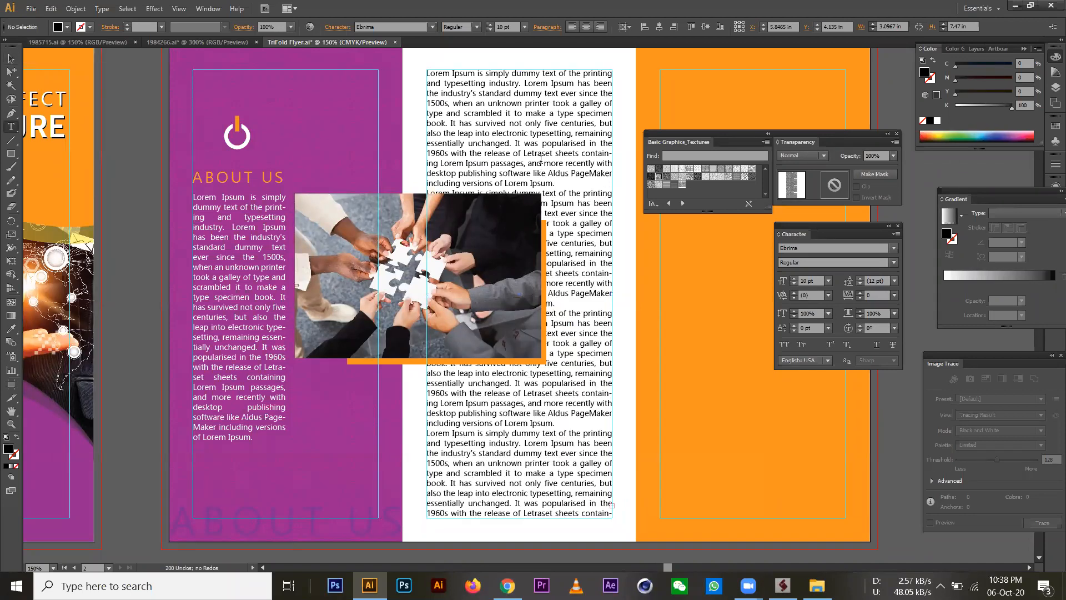
# Draw a black rectangle about 2.64 × 3.17 in over the part of the photo that covers panel 03's text.
pyautogui.click(11, 59)
pyautogui.click(446, 235)
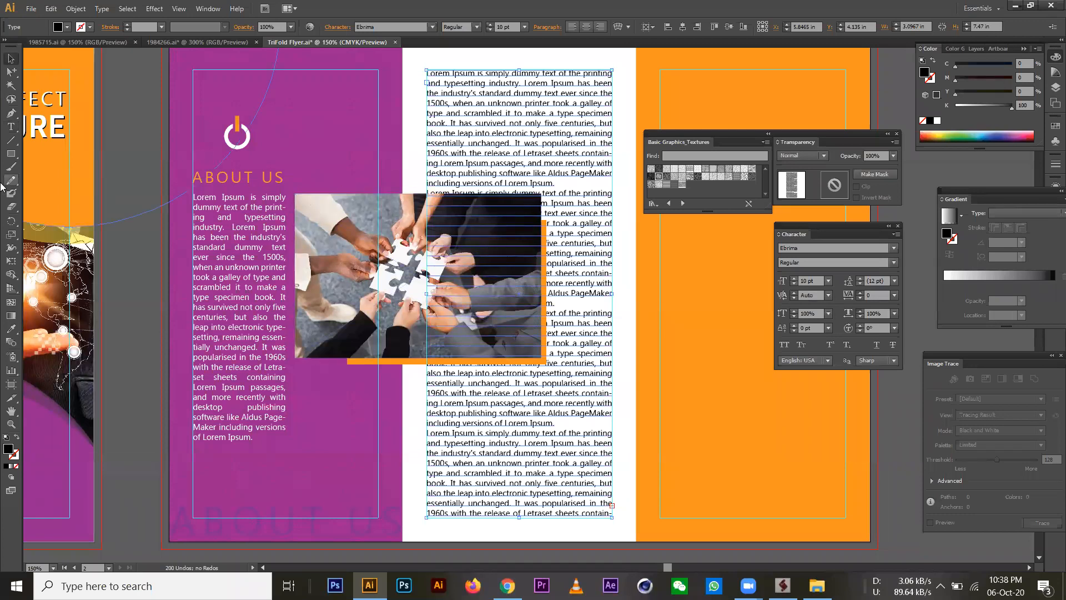
pyautogui.click(11, 154)
pyautogui.moveTo(392, 182); pyautogui.dragTo(551, 369)
pyautogui.press('v')
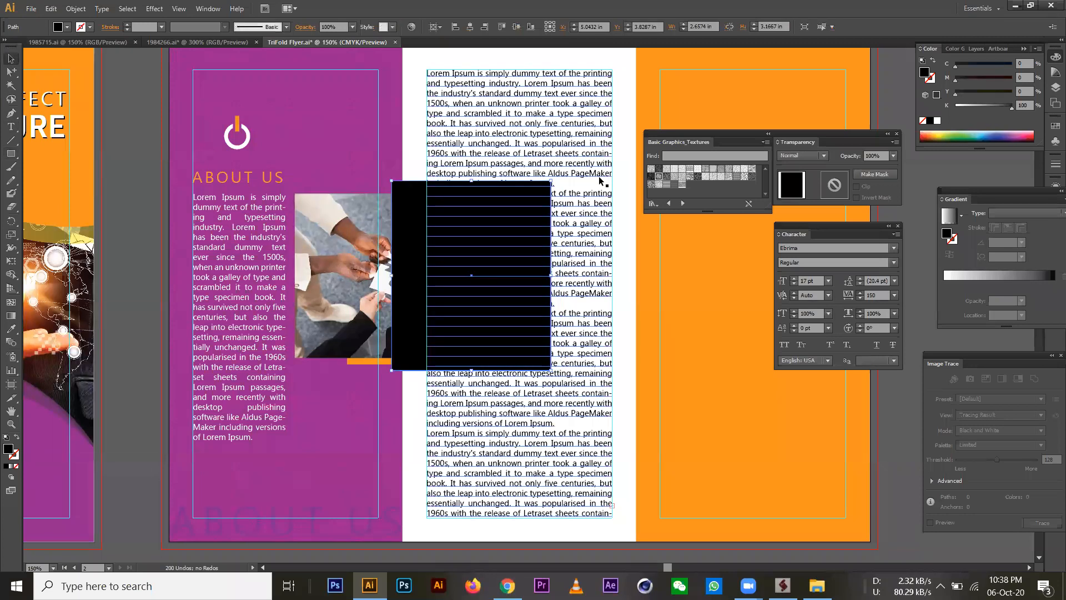
# Apply a text wrap to the black rectangle together with panel 03's text so the paragraphs flow around it.
pyautogui.keyDown('shift'); pyautogui.click(571, 156); pyautogui.keyUp('shift')
pyautogui.click(76, 9)
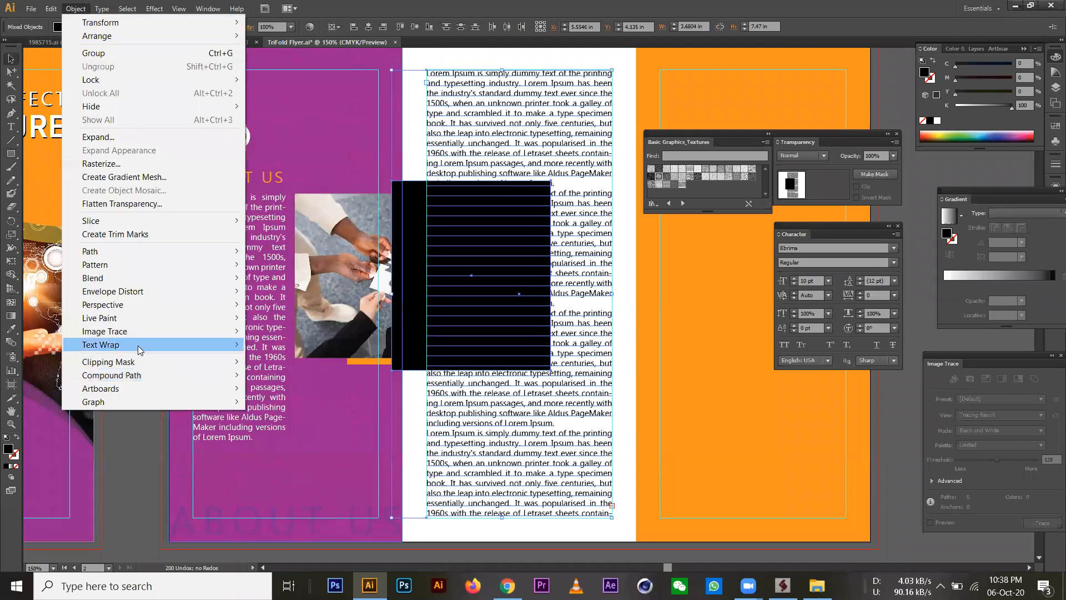
pyautogui.moveTo(128, 348)
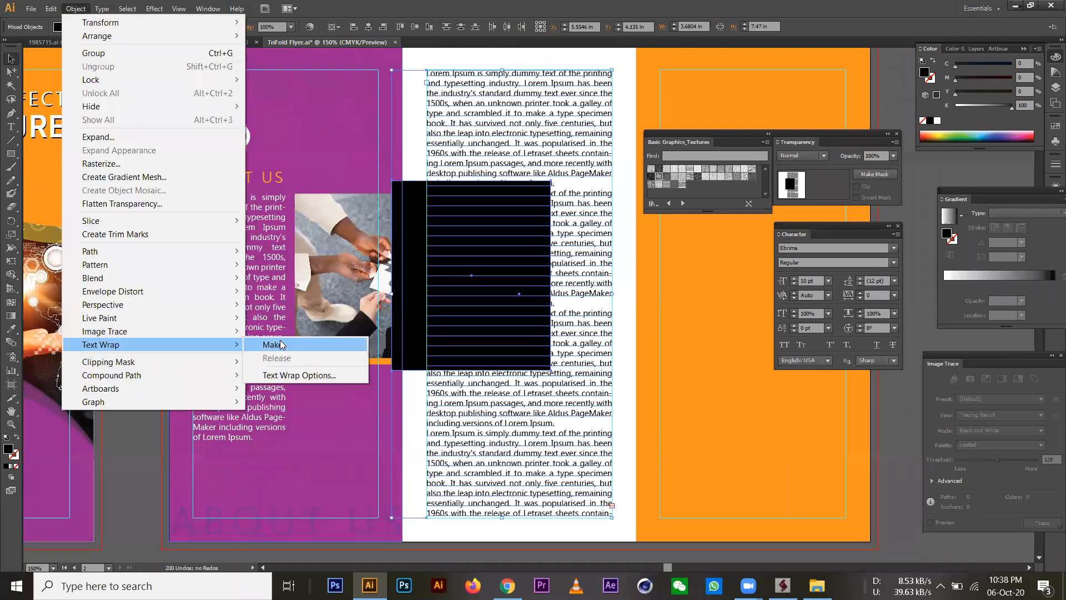
pyautogui.click(589, 307)
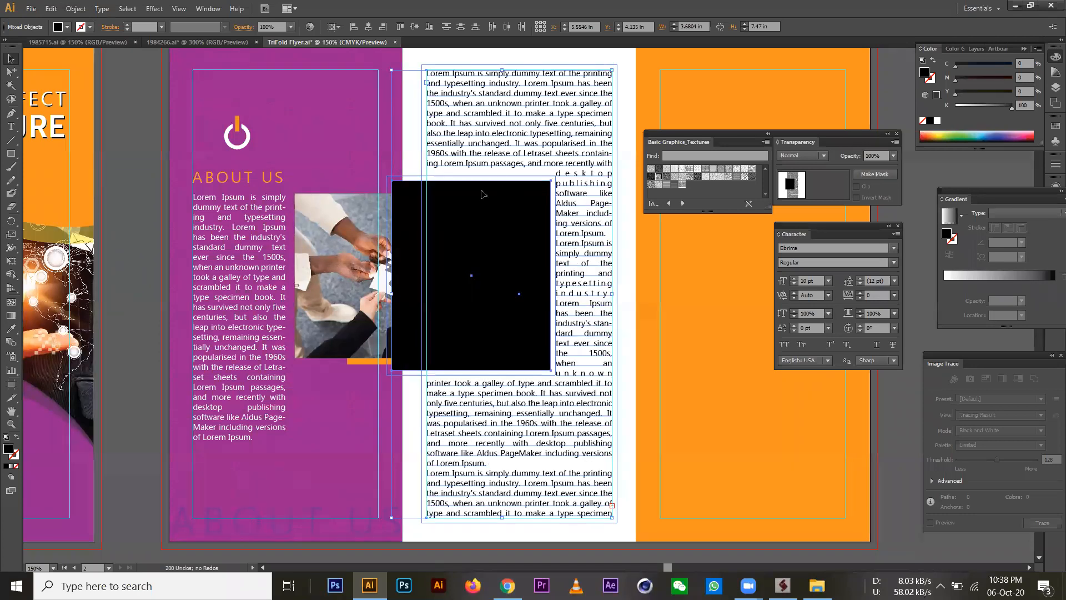
# Remove the fill of the black wrap rectangle on its own so the team photo shows through.
pyautogui.click(11, 71)
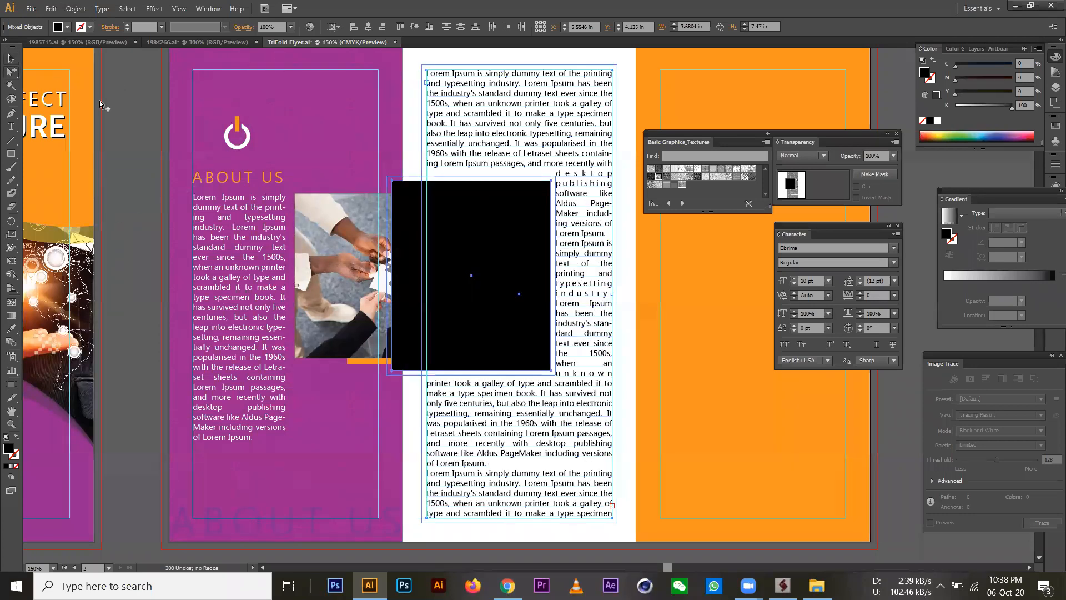
pyautogui.click(415, 202)
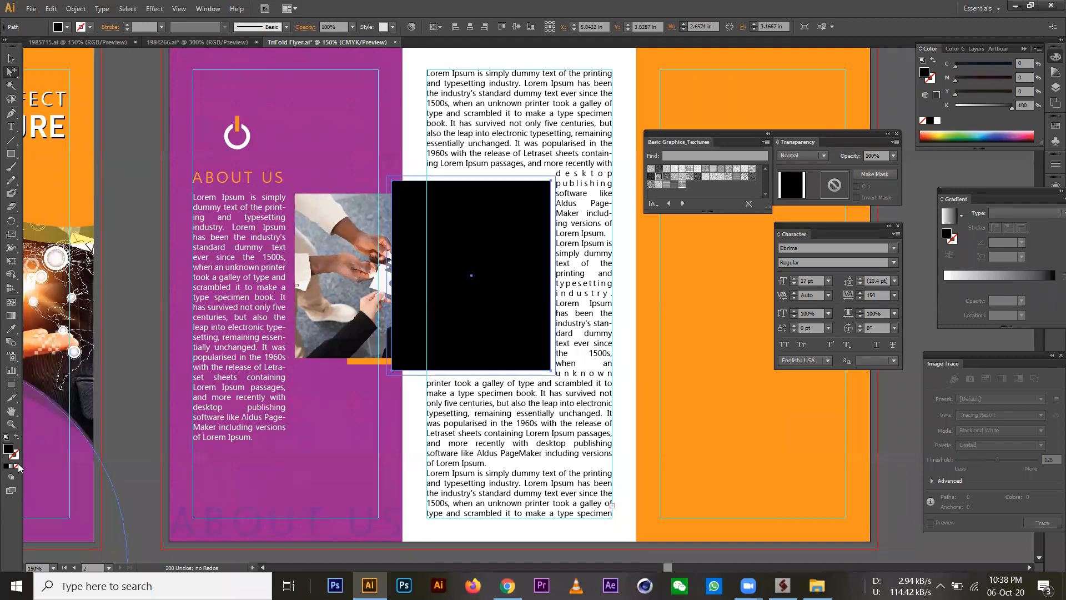
pyautogui.click(16, 467)
# Move the unfilled wrap rectangle down slightly and shorten it to about 3 in high to fit the photo and its accent.
pyautogui.click(11, 58)
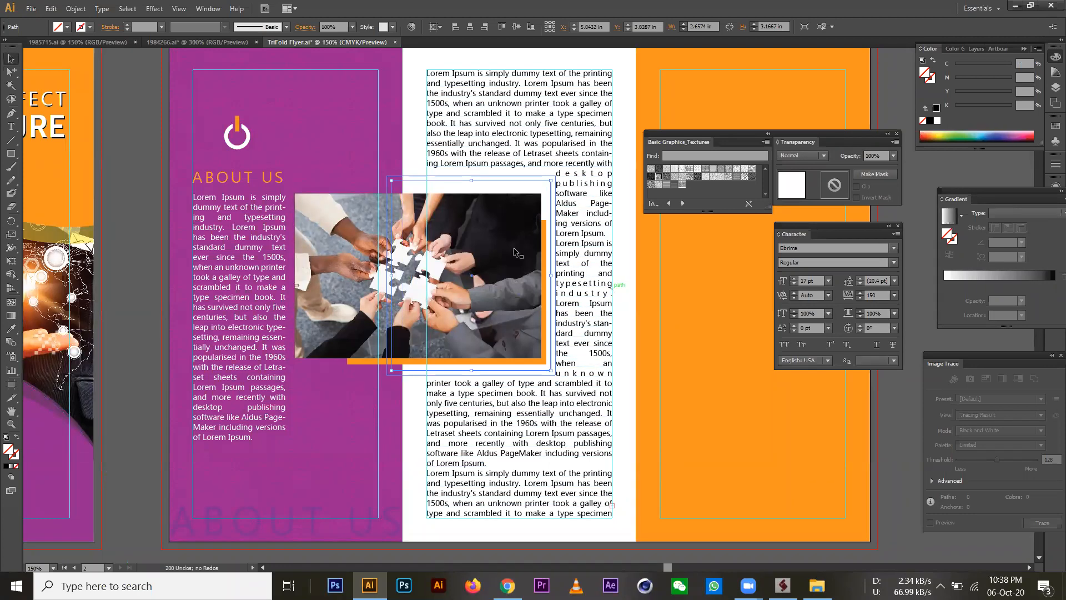
pyautogui.moveTo(474, 184); pyautogui.dragTo(475, 192)
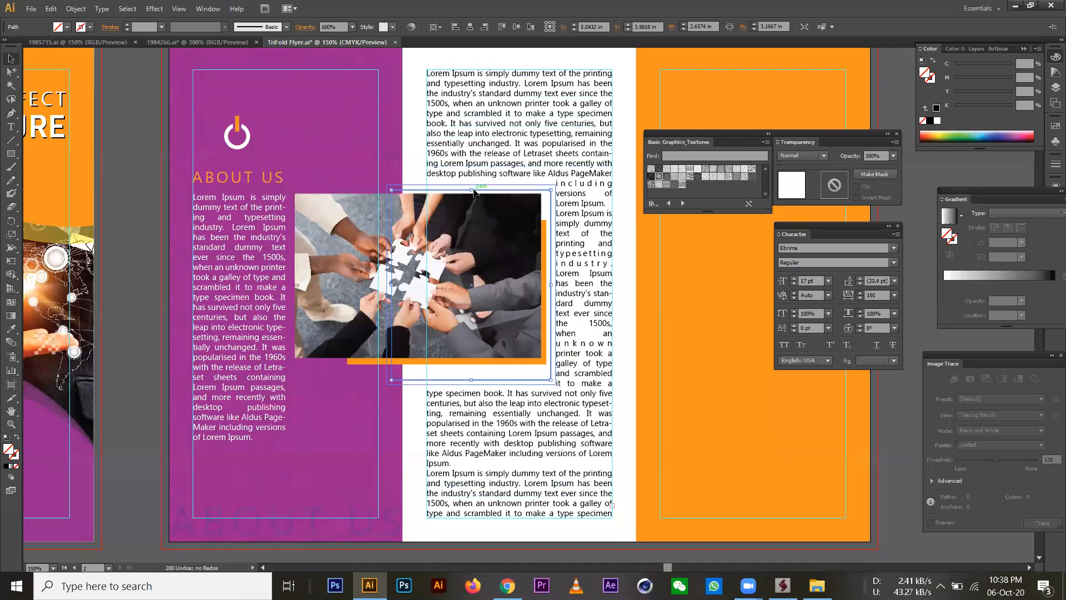
pyautogui.moveTo(471, 380); pyautogui.dragTo(471, 366)
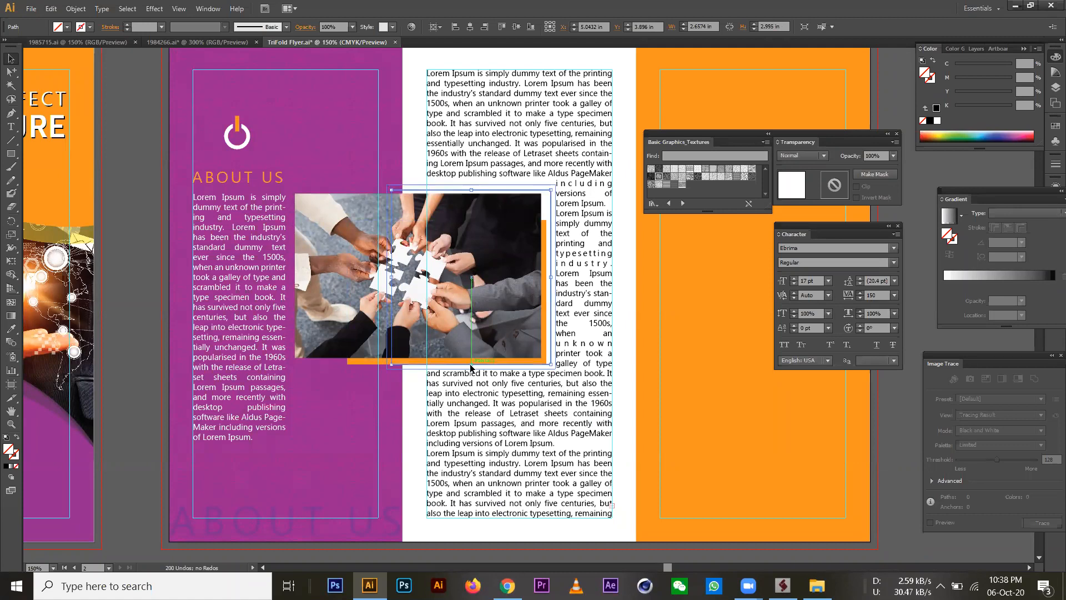
pyautogui.click(655, 421)
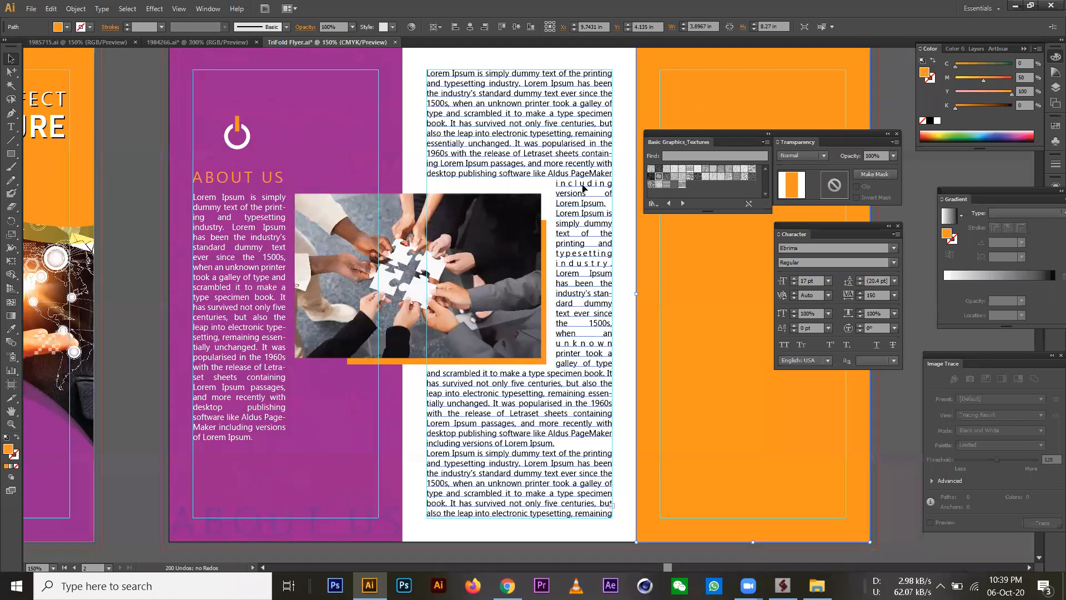
# Copy panel 02's ABOUT US heading to the start of panel 03's text and put it on its own line.
pyautogui.doubleClick(459, 110)
pyautogui.tripleClick(256, 178)
pyautogui.hotkey('ctrl', 'c')
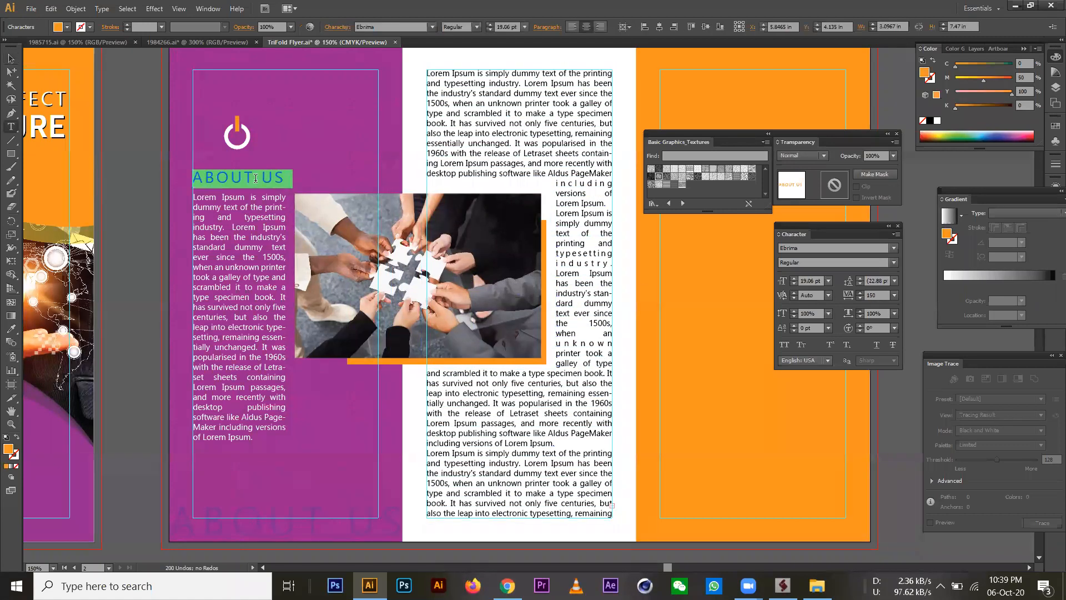
pyautogui.click(426, 73)
pyautogui.hotkey('ctrl', 'v')
pyautogui.moveTo(426, 76); pyautogui.dragTo(513, 76)
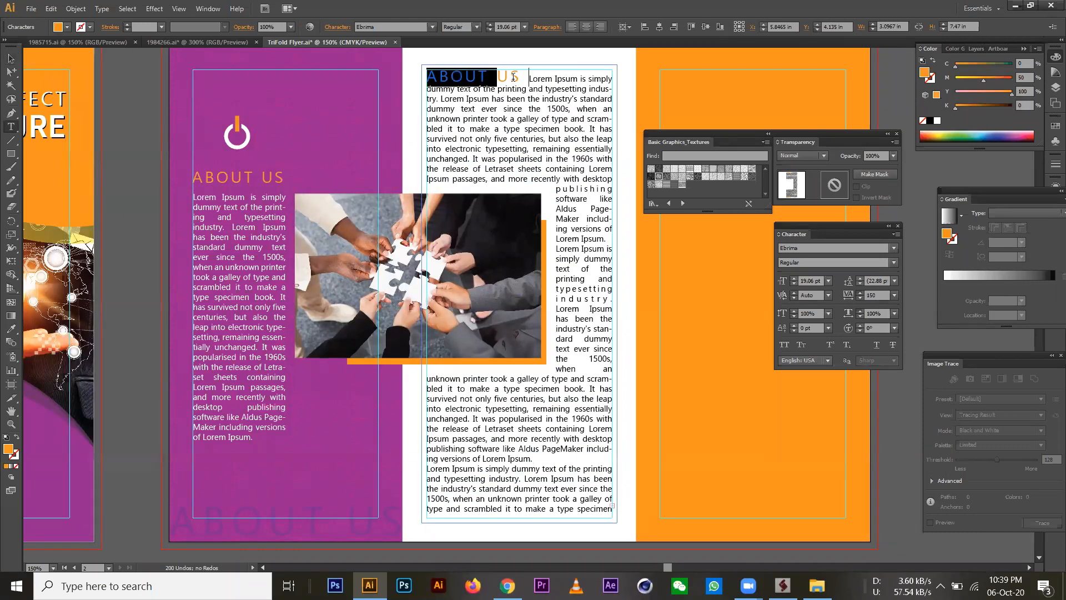
pyautogui.click(524, 76)
pyautogui.press('Return')
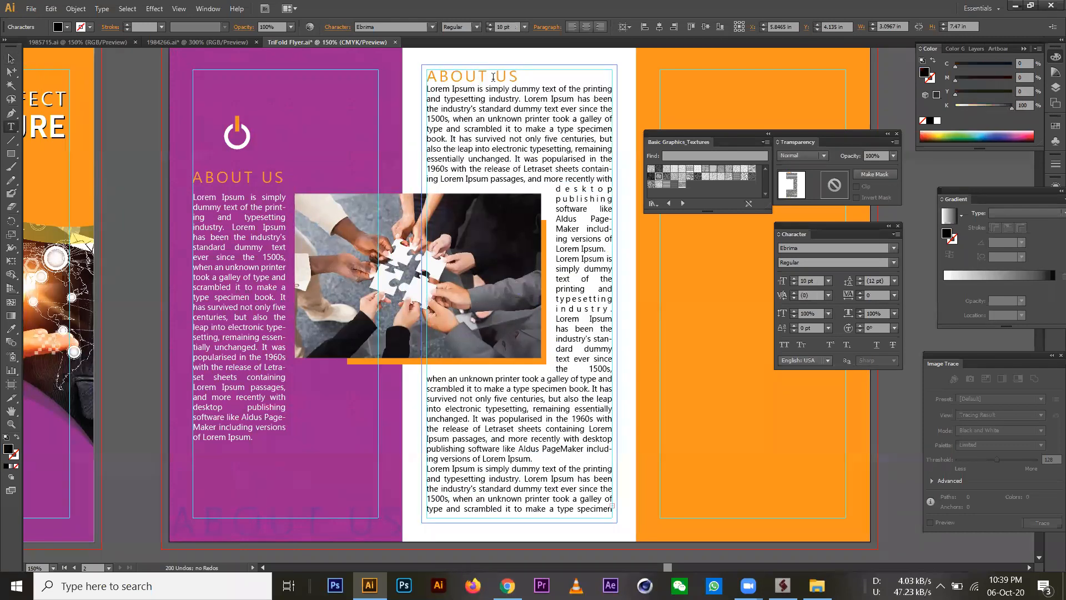
# Replace panel 03's heading with HOW DO WE DO and leave a blank line between it and the body text.
pyautogui.tripleClick(492, 76)
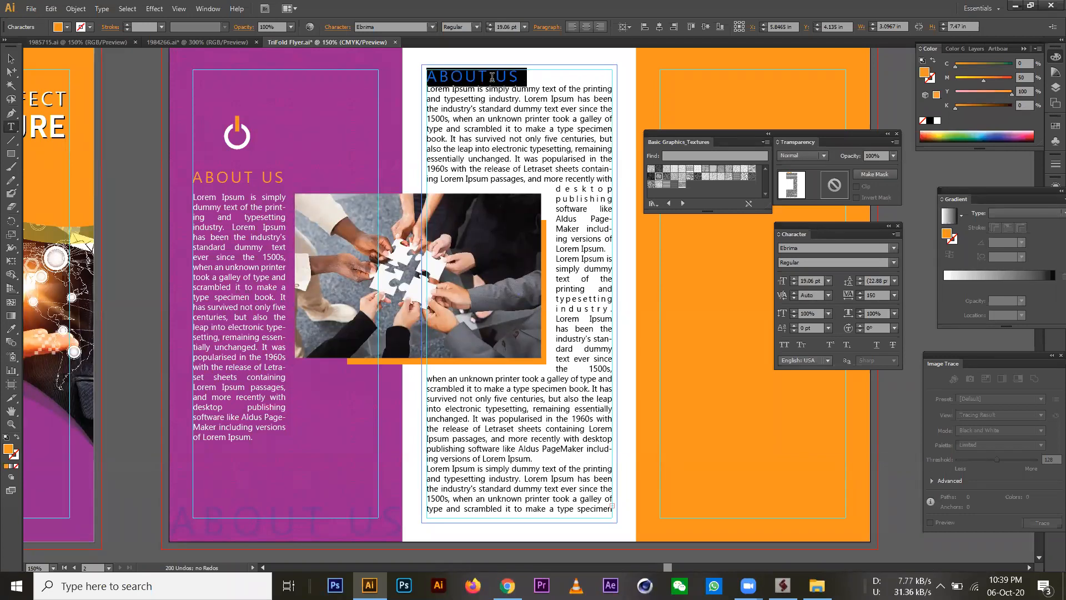
pyautogui.write('How')
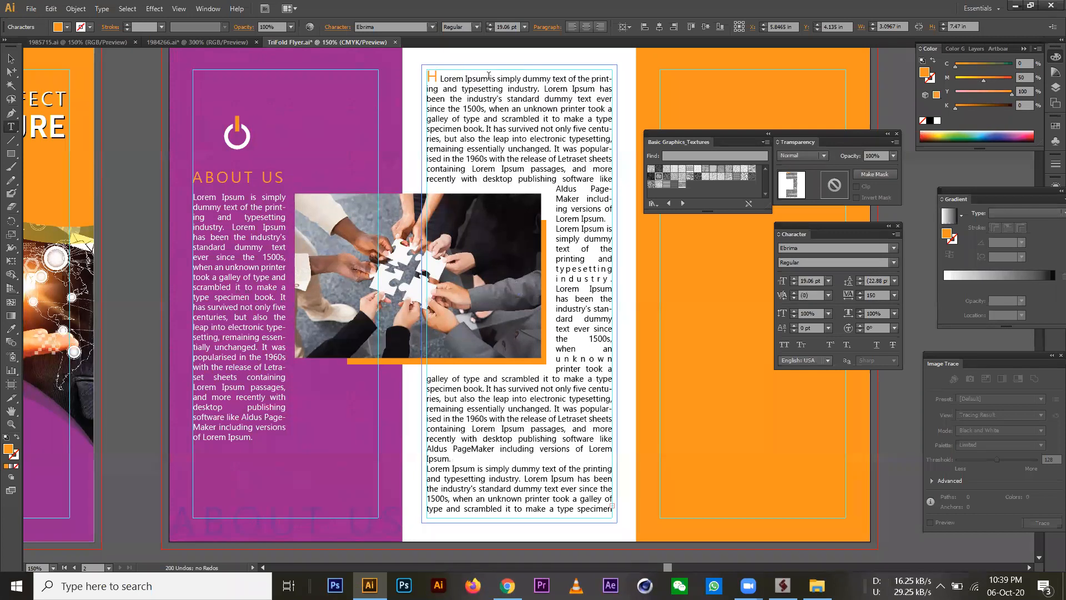
pyautogui.press('BackSpace')
pyautogui.press('BackSpace')
pyautogui.press('BackSpace')
pyautogui.write('OW DO WE DOLorem')
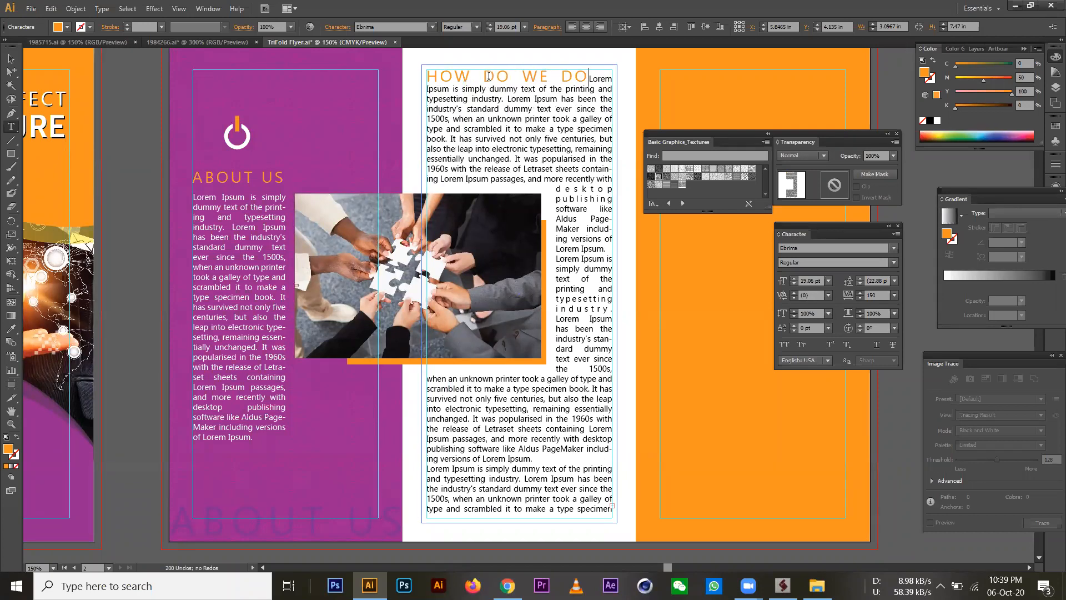
pyautogui.press('Return')
pyautogui.press('Return')
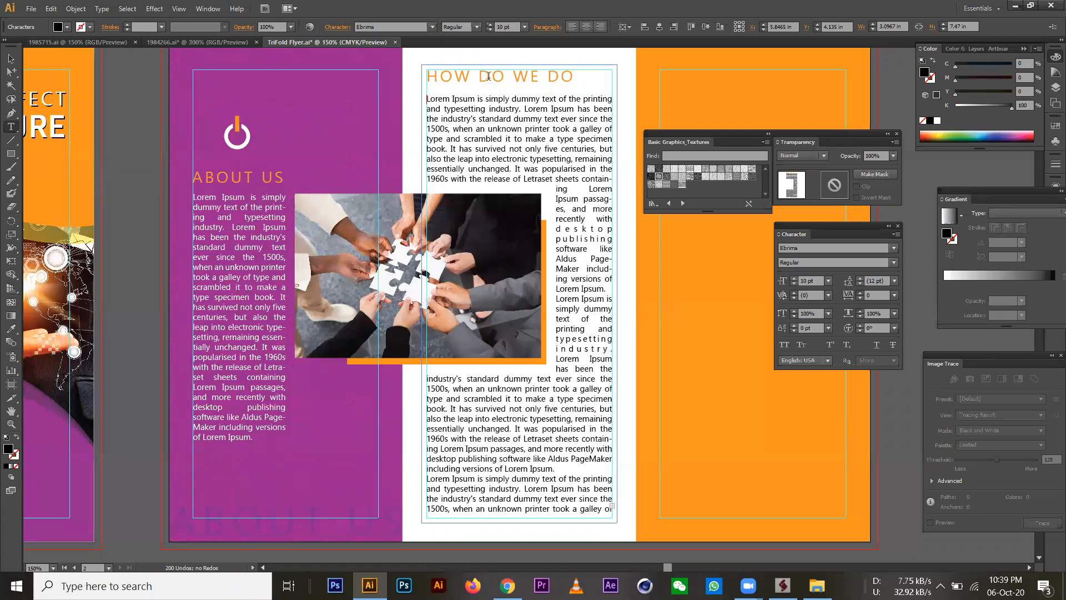
pyautogui.tripleClick(476, 77)
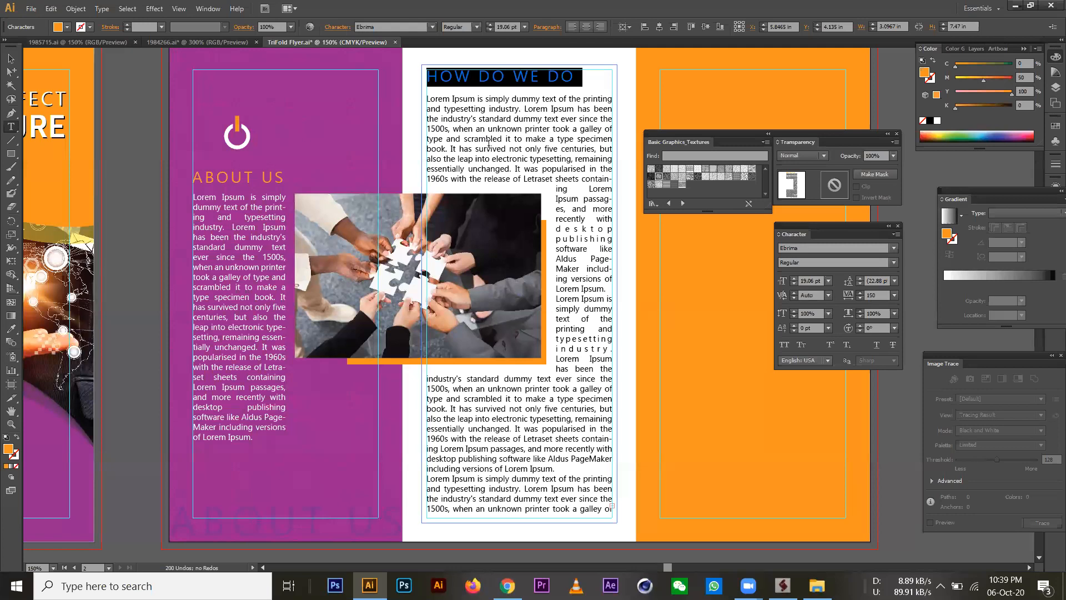
pyautogui.click(489, 143)
pyautogui.click(11, 58)
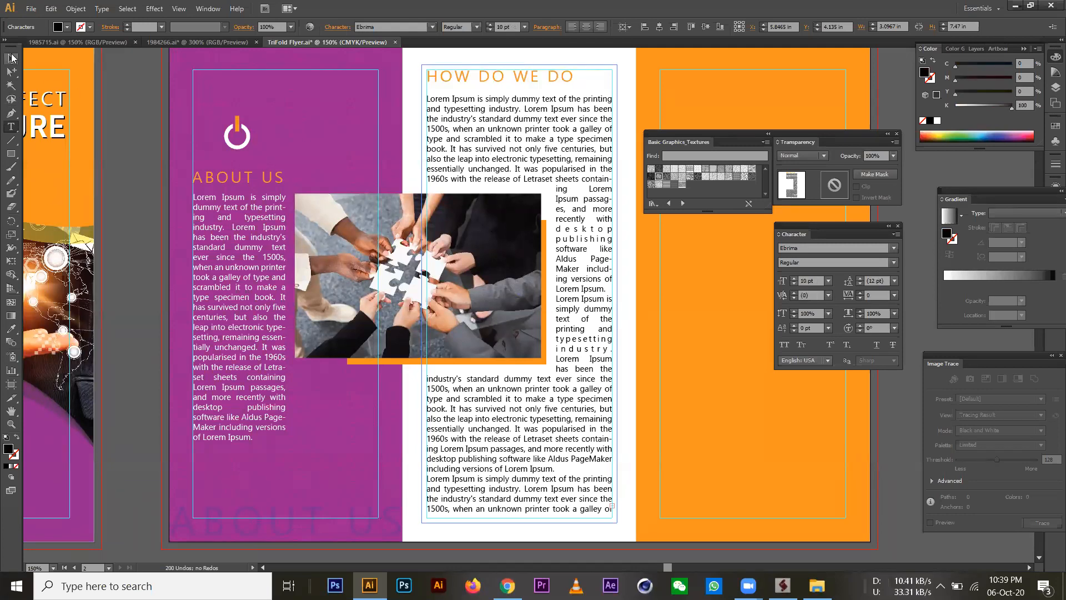
# Hide the floating panels and clear the selection to give an open view of the inside spread.
pyautogui.click(631, 109)
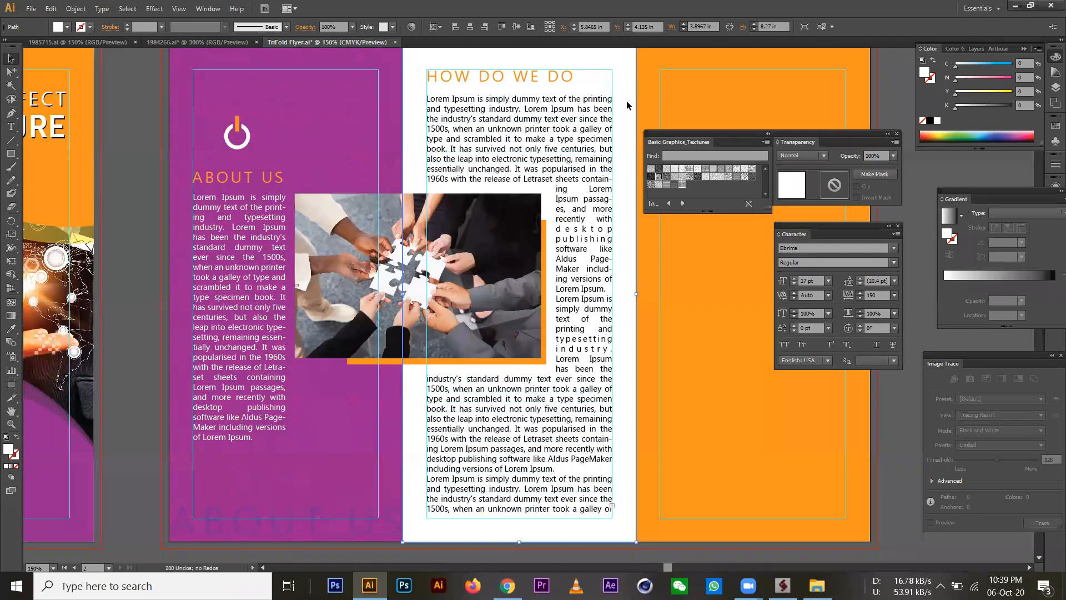
pyautogui.hotkey('shift', 'Tab')
pyautogui.click(481, 250)
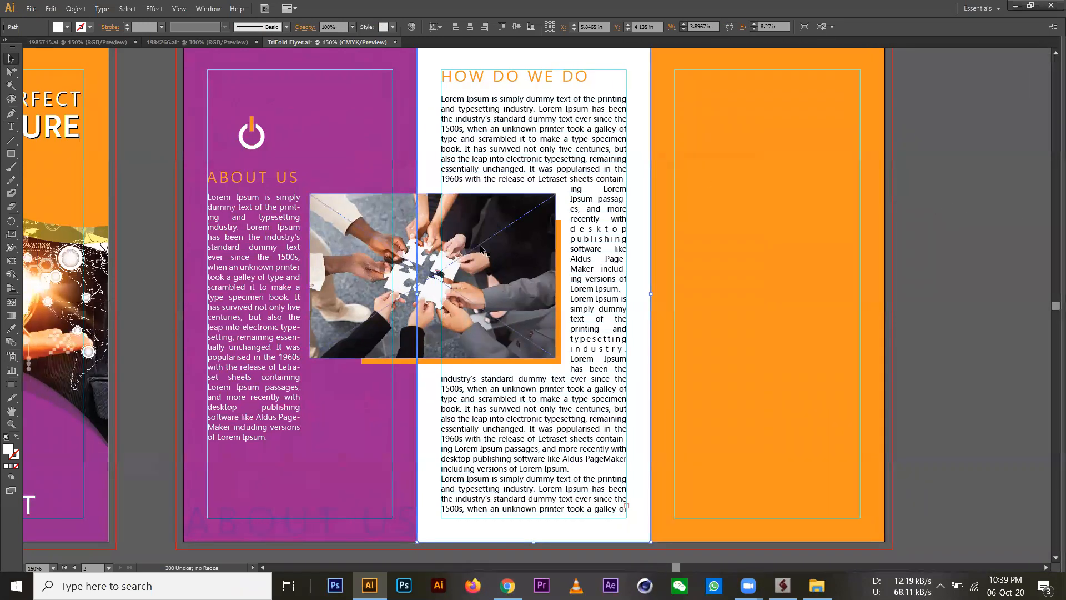
pyautogui.click(796, 189)
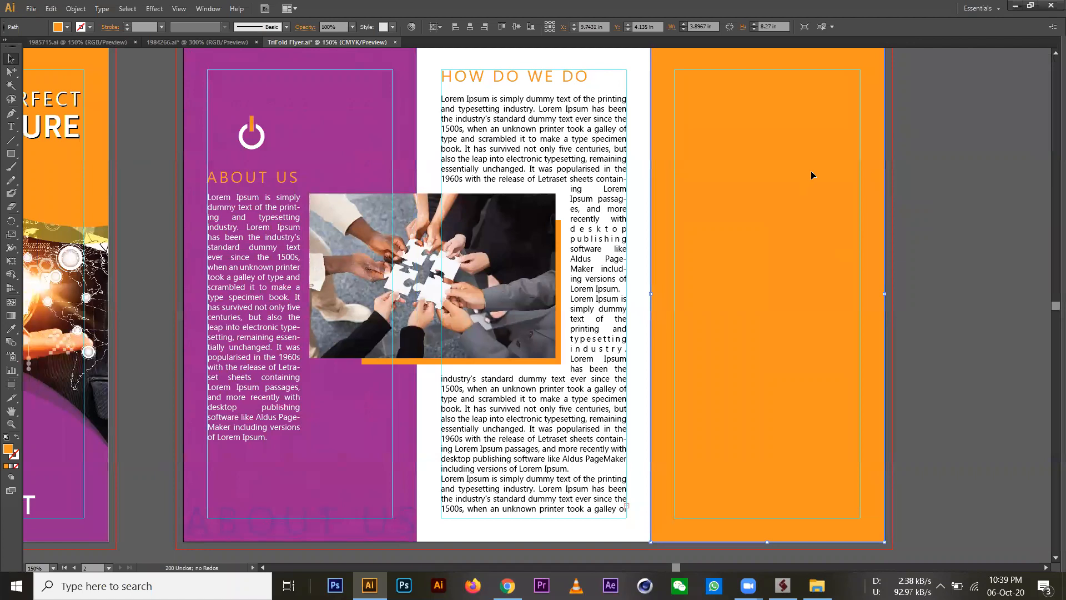
pyautogui.click(949, 261)
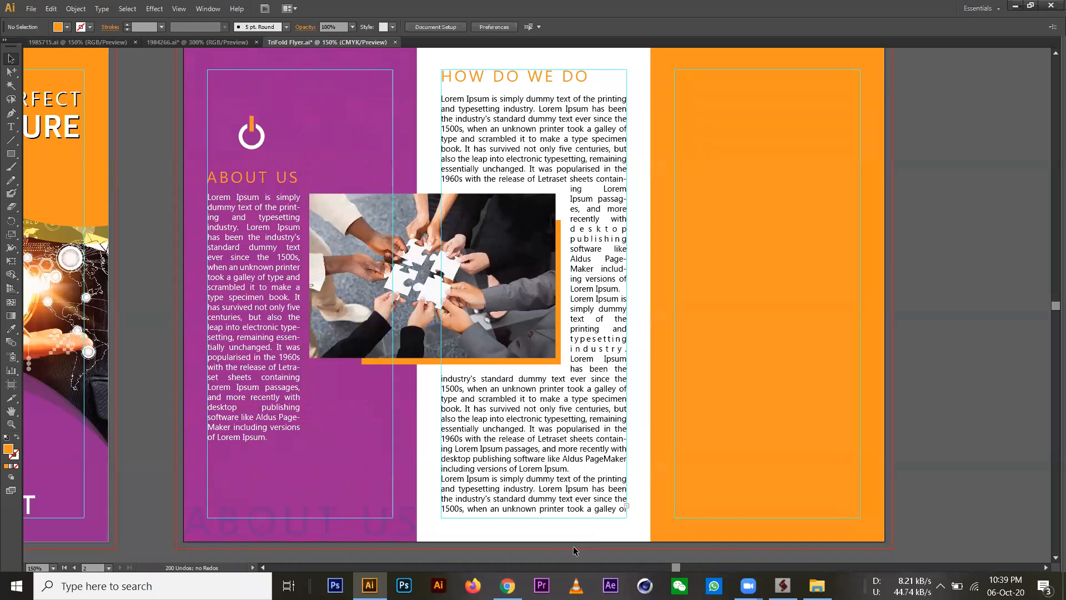
# Switch to Chrome and examine several tri-fold designs in the IT BROCHURE image results for layout ideas.
pyautogui.hotkey('alt', 'Tab')
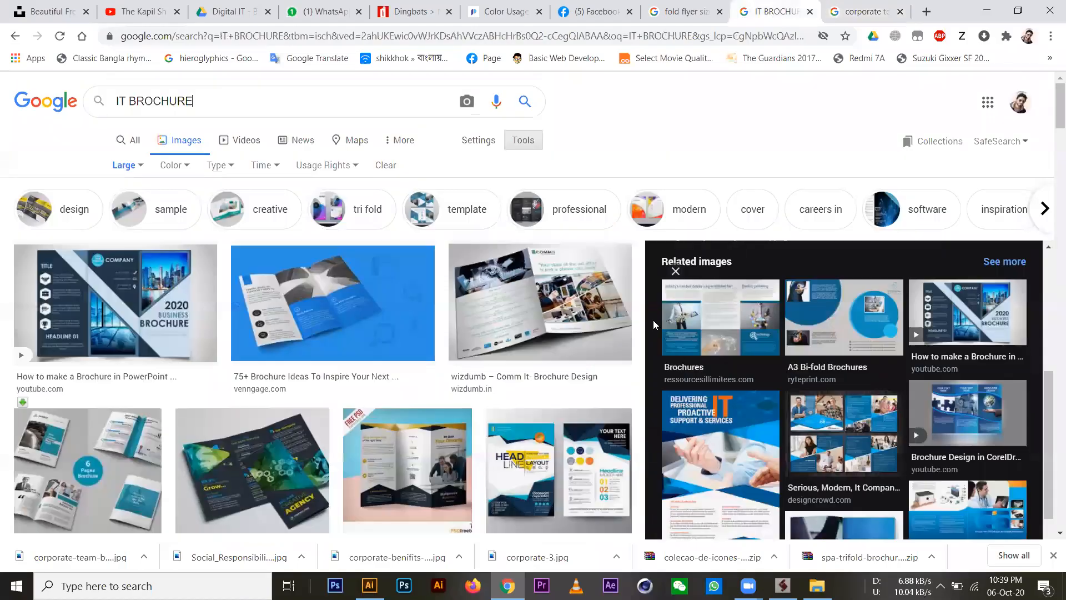
pyautogui.scroll(-5, 881, 307)
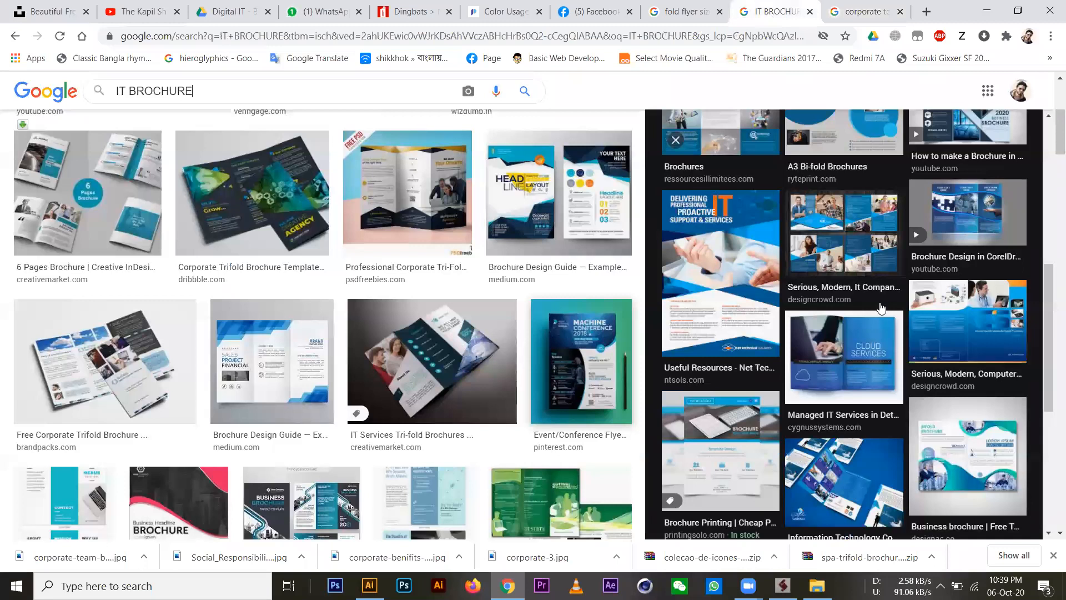
pyautogui.click(282, 363)
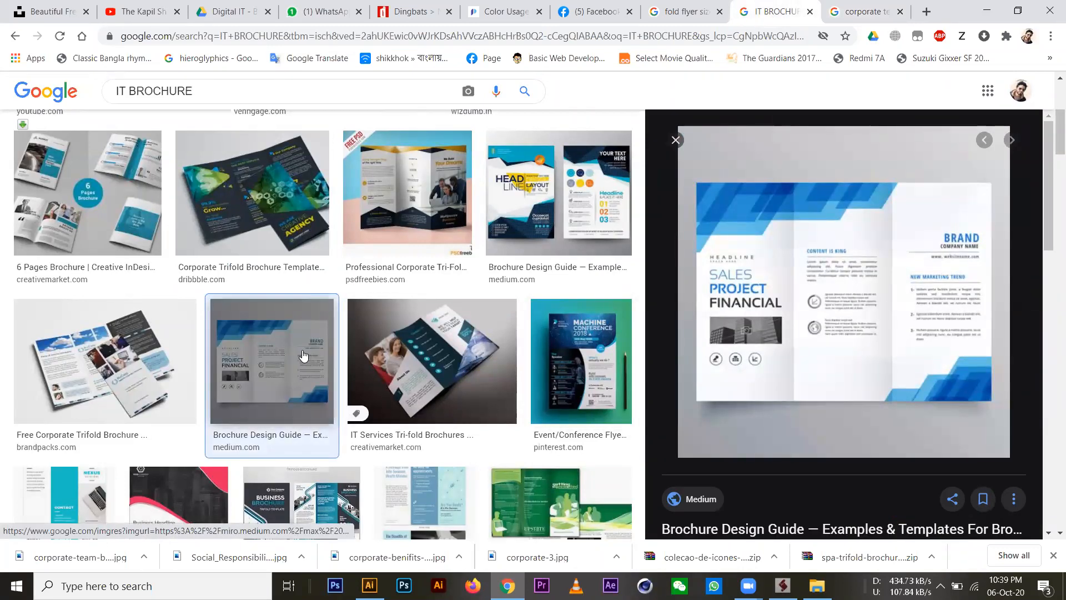
pyautogui.scroll(-2, 303, 355)
pyautogui.click(124, 251)
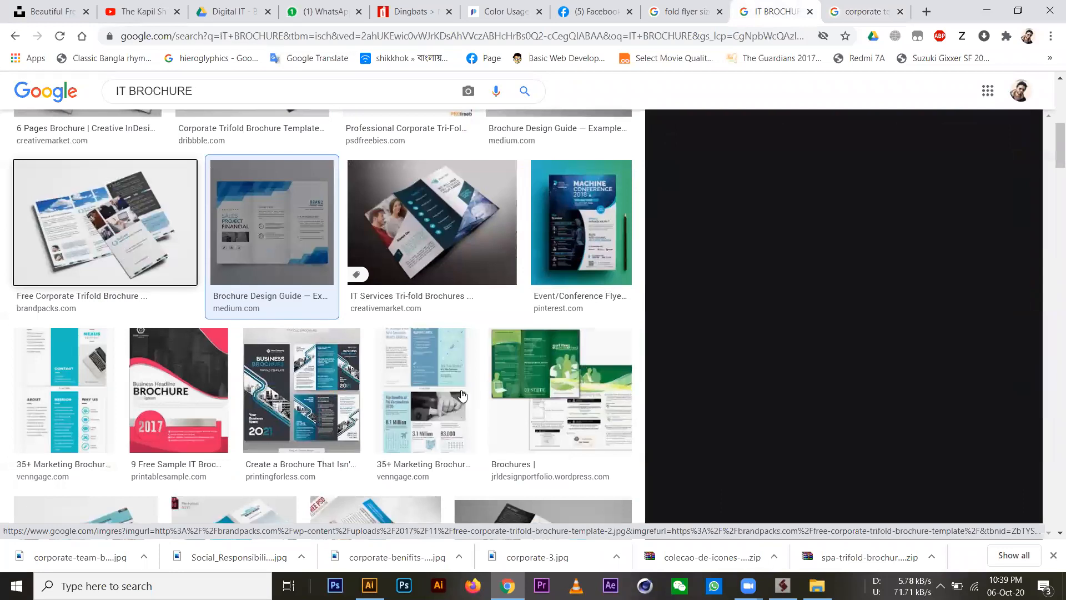
pyautogui.scroll(-3, 455, 391)
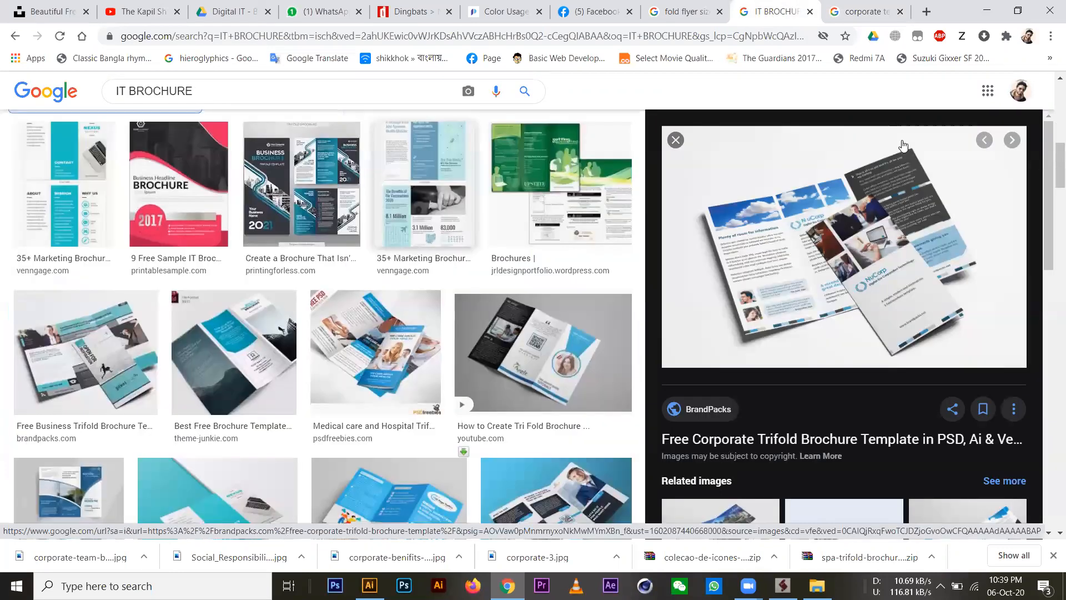
pyautogui.click(578, 355)
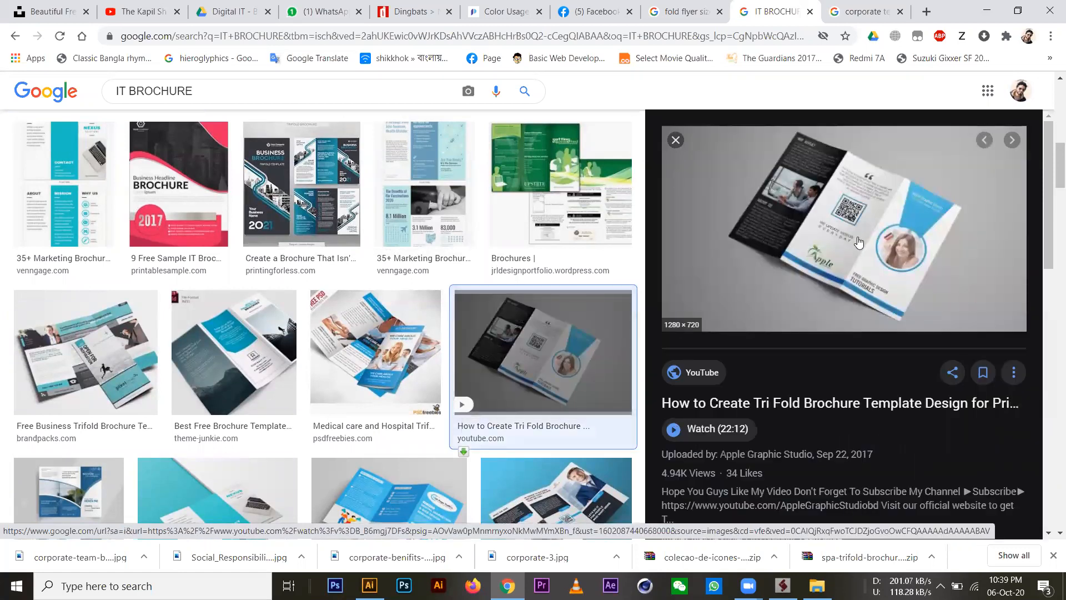
pyautogui.click(408, 366)
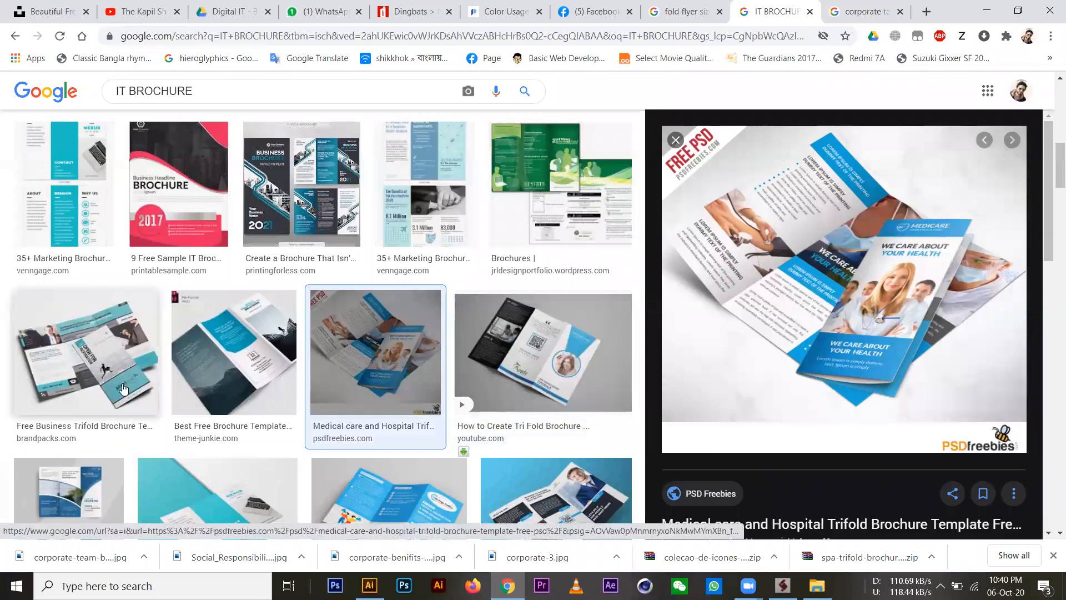
pyautogui.click(86, 353)
pyautogui.click(233, 352)
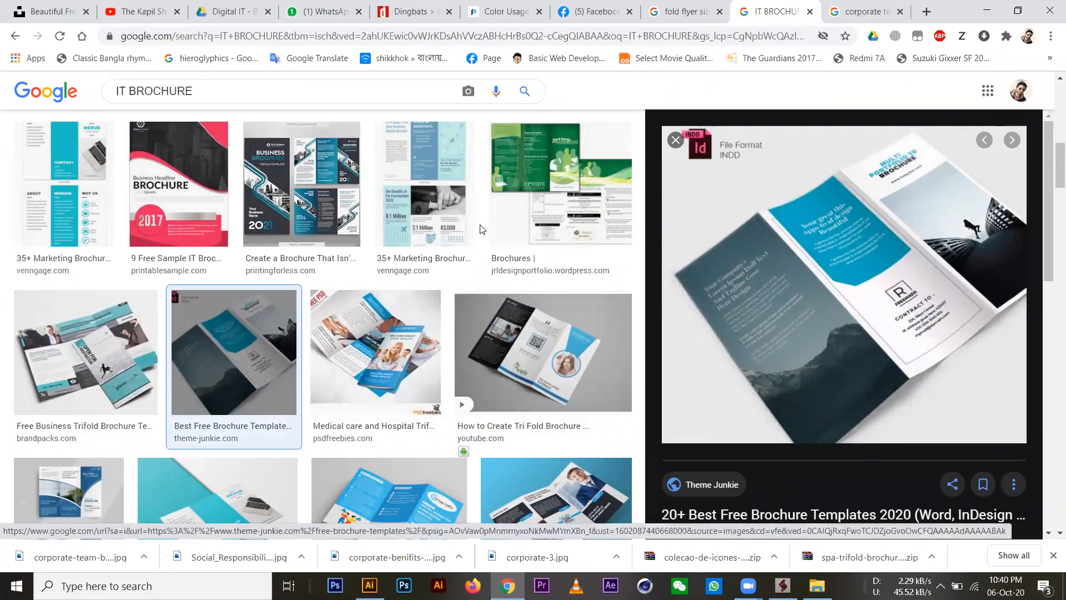
pyautogui.scroll(-5, 481, 230)
pyautogui.scroll(5, 294, 102)
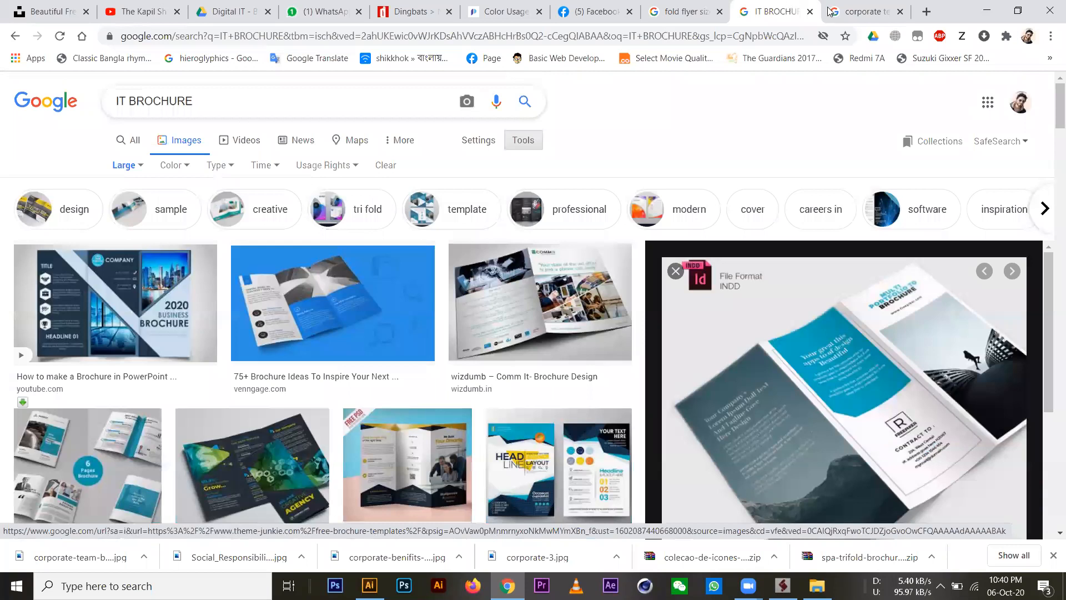
# Search Google Images for IT DESIGN in place of the corporate teams search and browse the results.
pyautogui.click(858, 14)
pyautogui.tripleClick(299, 90)
pyautogui.write('IT')
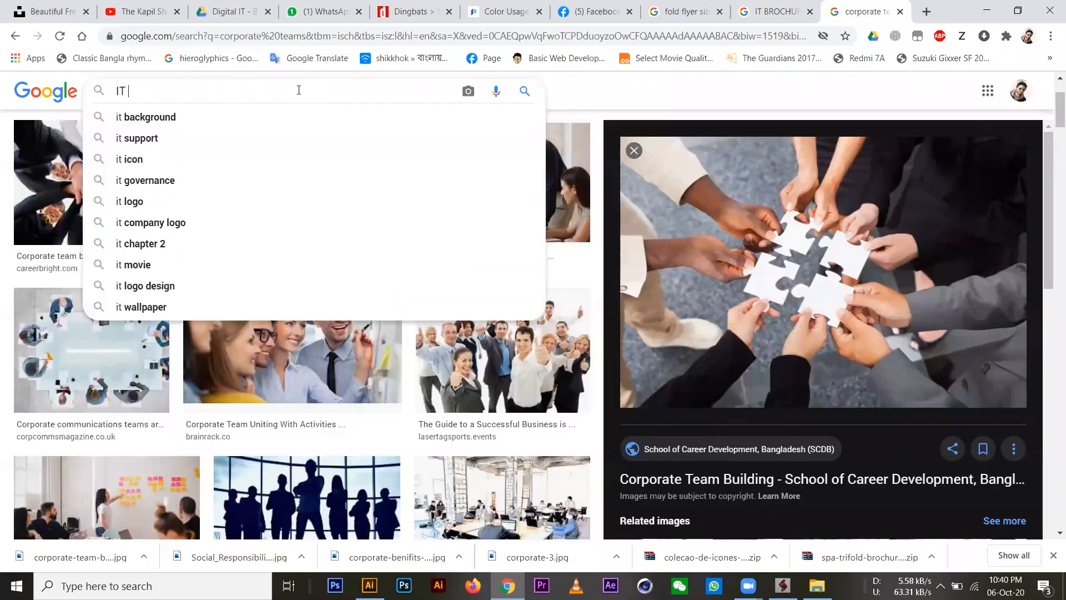
pyautogui.write(' DESI')
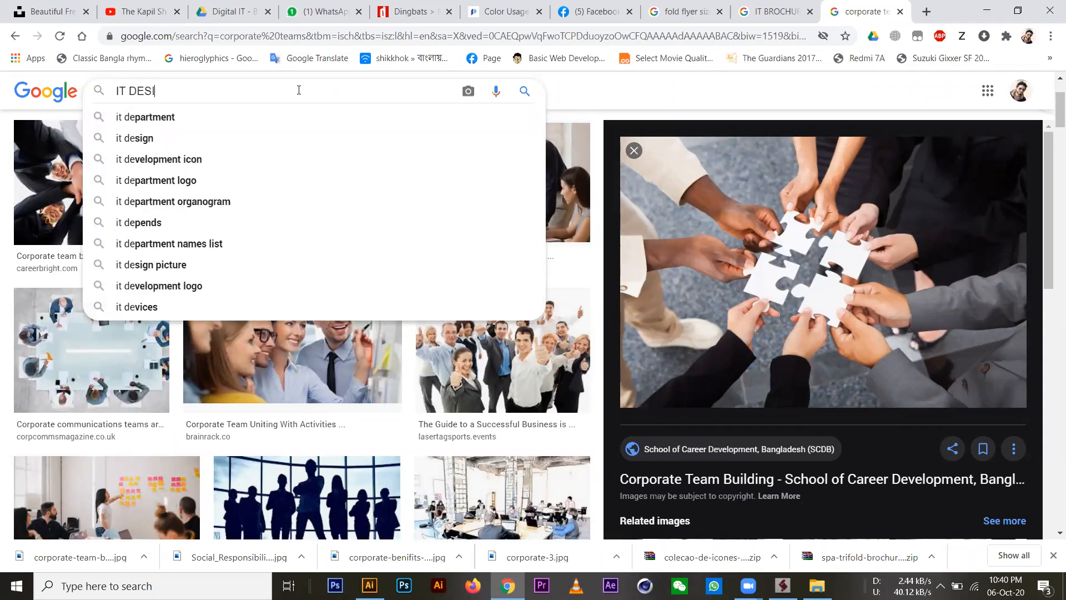
pyautogui.write('GN')
pyautogui.press('BackSpace')
pyautogui.press('Return')
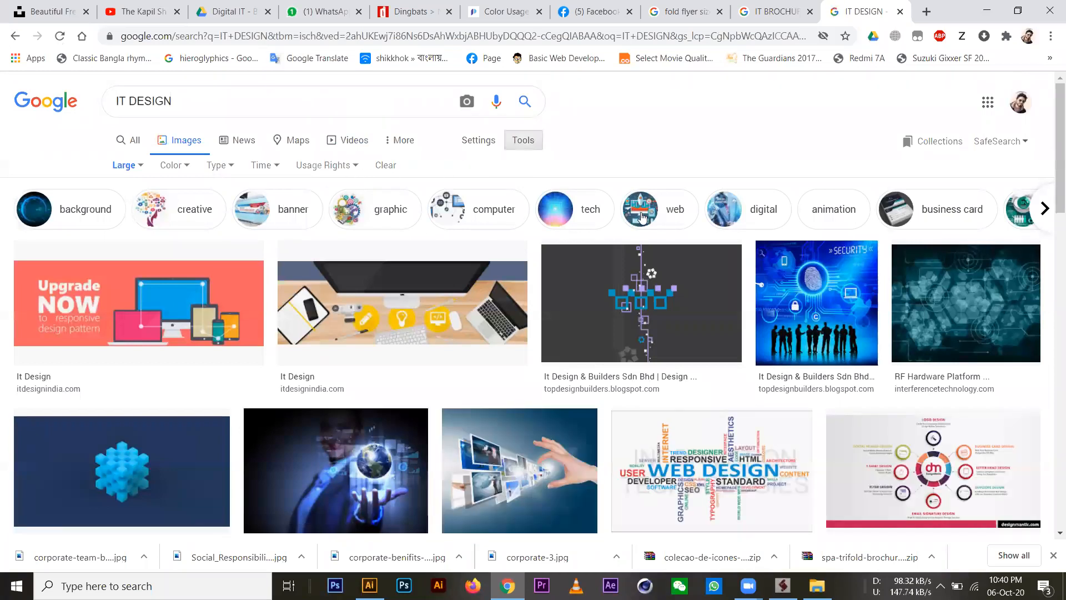
pyautogui.scroll(-1, 922, 326)
pyautogui.scroll(-4, 955, 337)
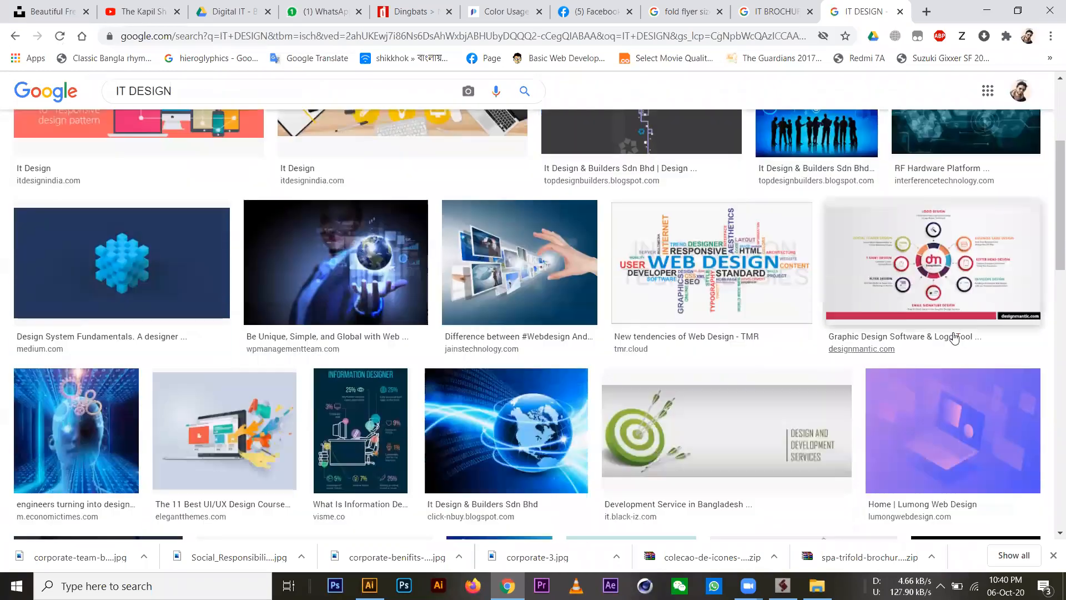
# Look through the remaining IT DESIGN image results and refine the search to IT DESIGN purple.
pyautogui.scroll(-3, 954, 337)
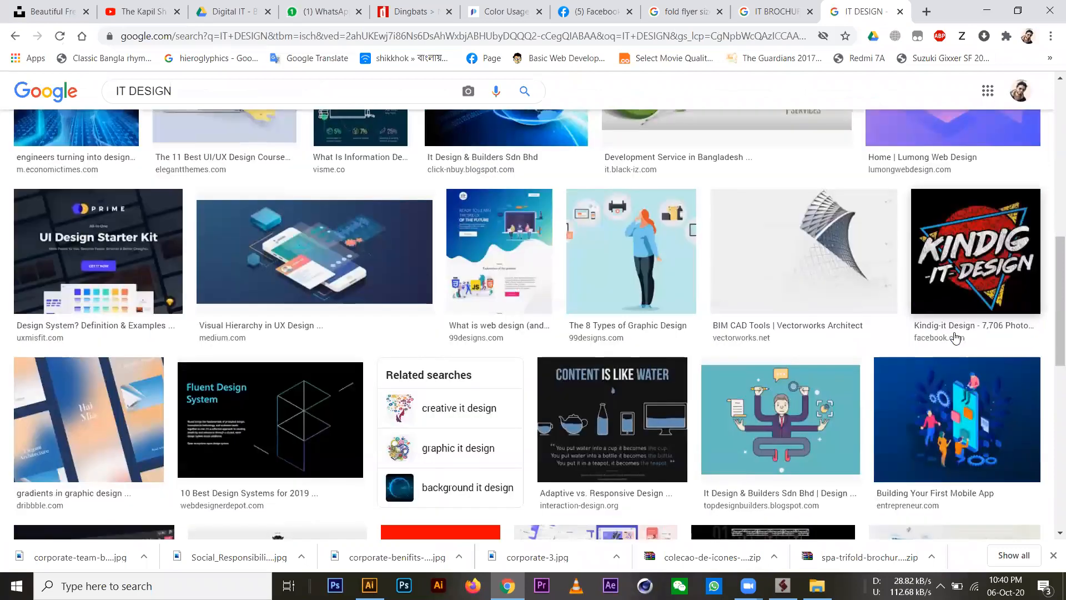
pyautogui.scroll(-1, 954, 337)
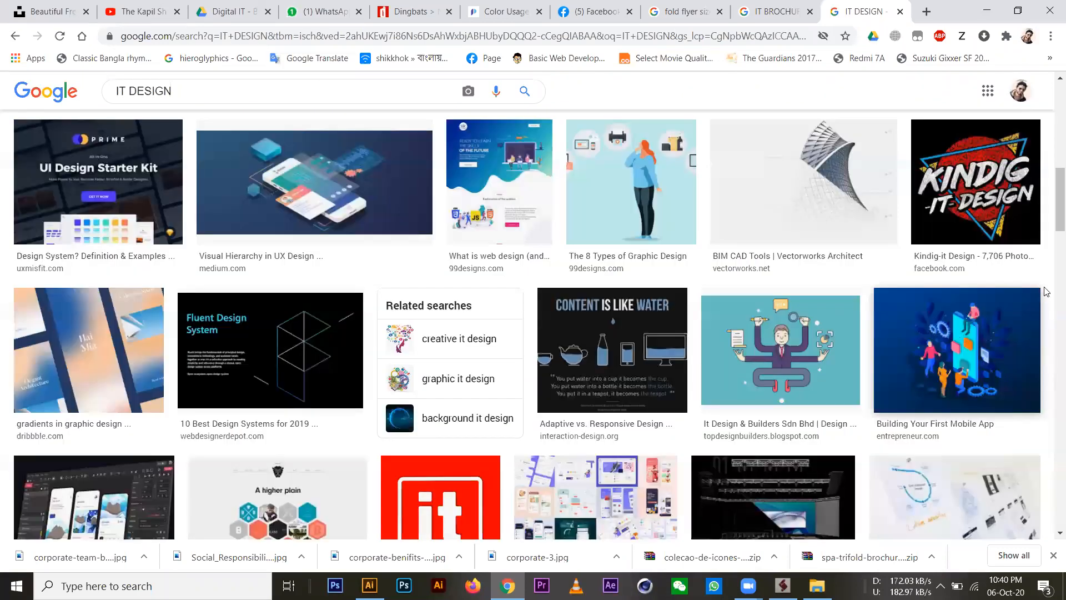
pyautogui.scroll(-5, 1046, 281)
pyautogui.moveTo(1057, 229); pyautogui.dragTo(1055, 99)
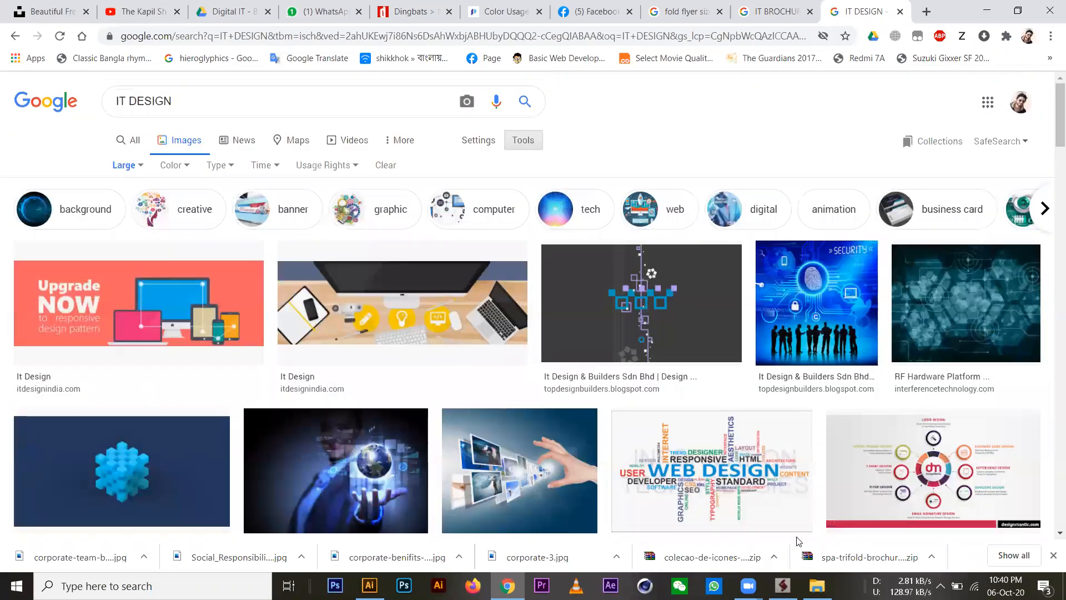
pyautogui.click(289, 105)
pyautogui.write('p')
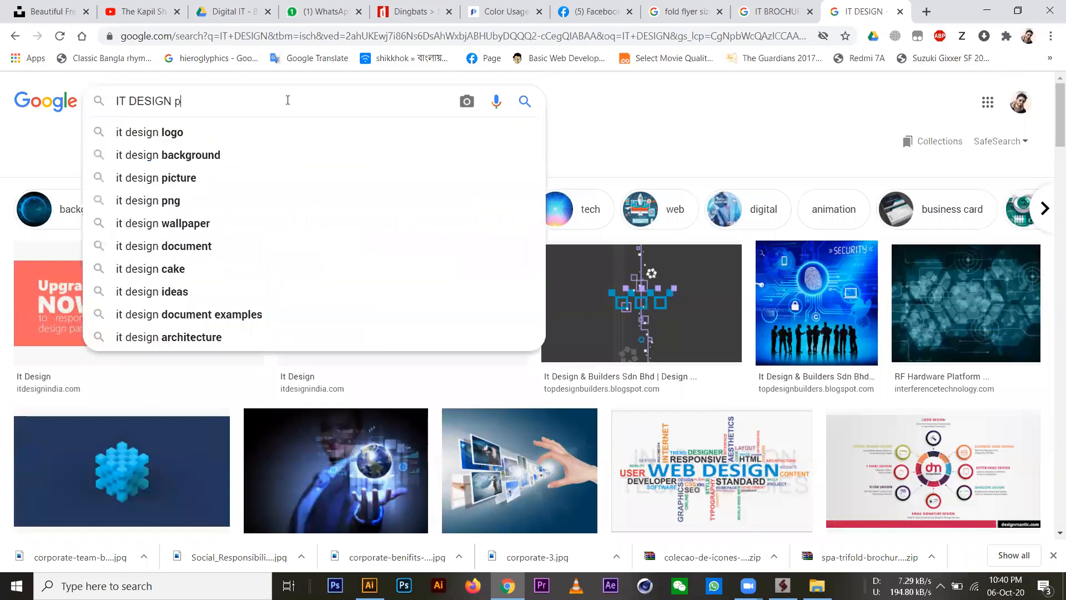
pyautogui.write('urple')
pyautogui.press('Return')
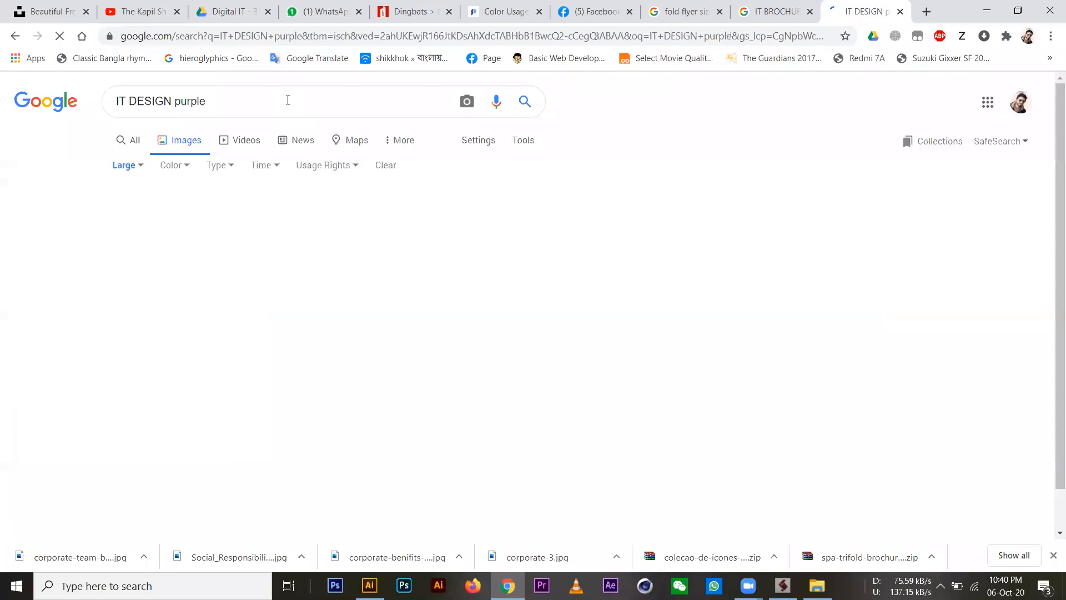
# Browse the purple image results and open the preview of the neon-lit corridor photo from PxHere.
pyautogui.scroll(-7, 822, 417)
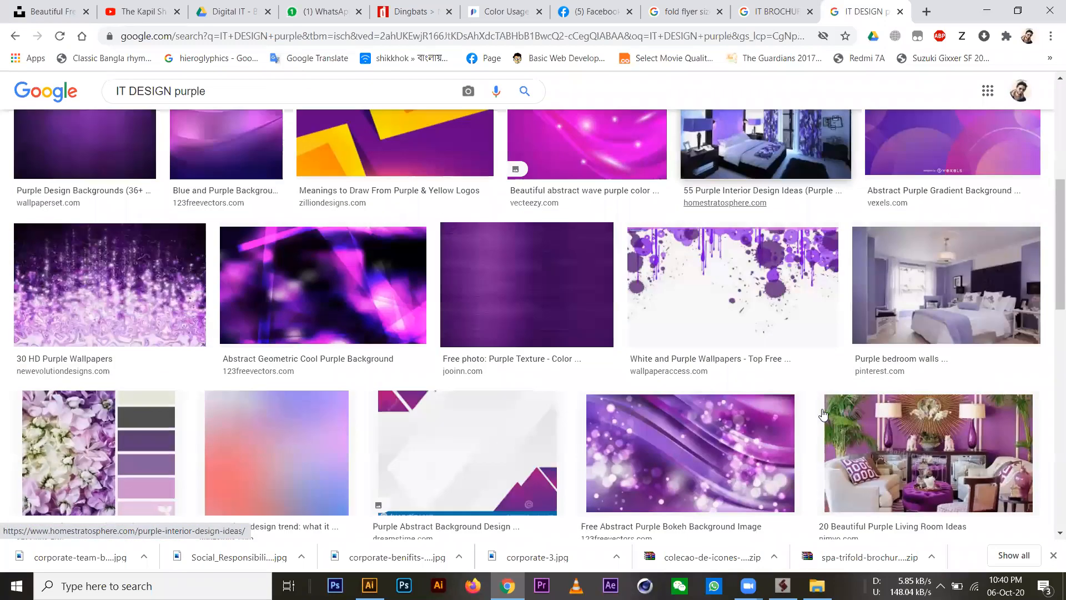
pyautogui.scroll(-3, 824, 416)
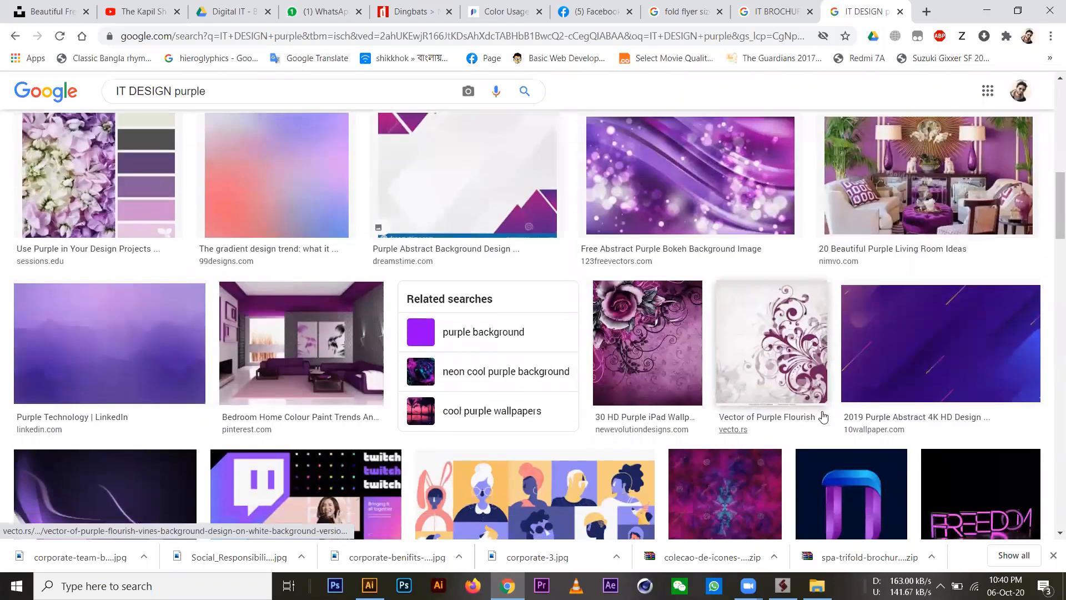
pyautogui.scroll(-3, 825, 417)
pyautogui.scroll(-3, 825, 417)
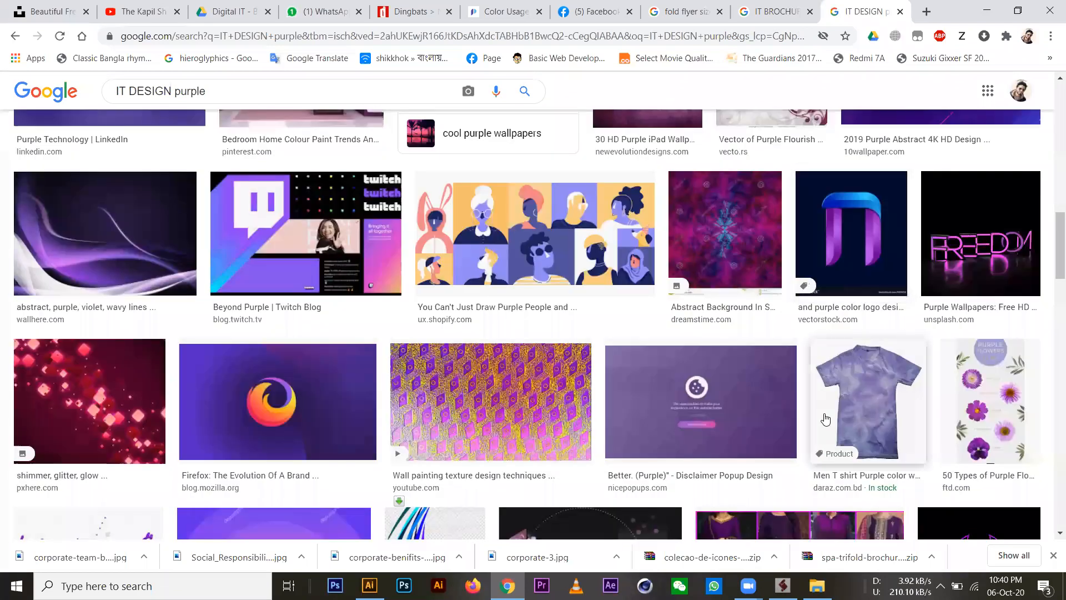
pyautogui.scroll(-9, 825, 418)
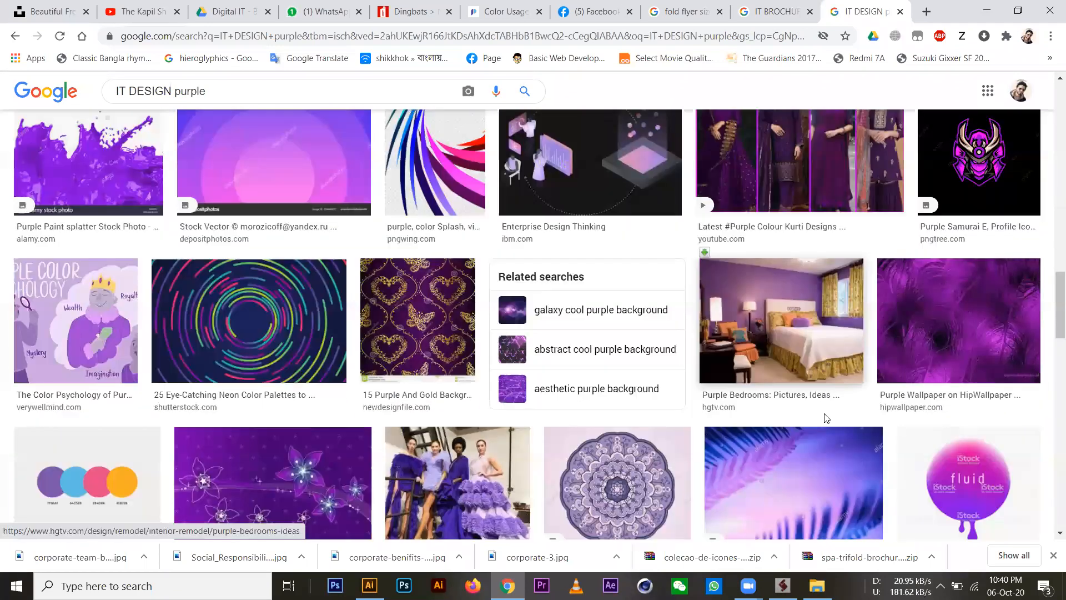
pyautogui.scroll(-7, 824, 417)
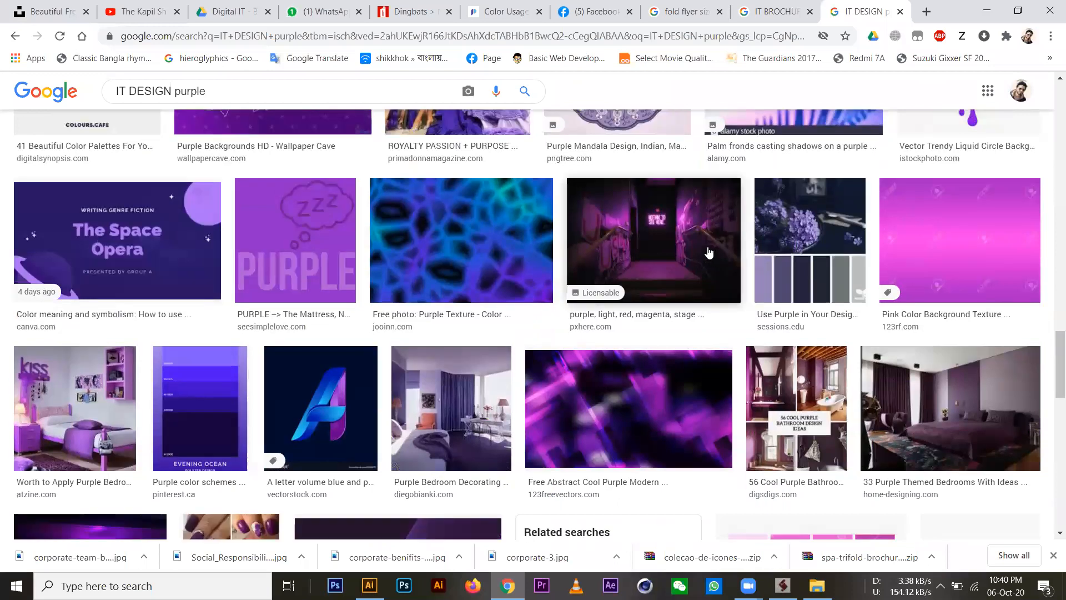
pyautogui.click(707, 247)
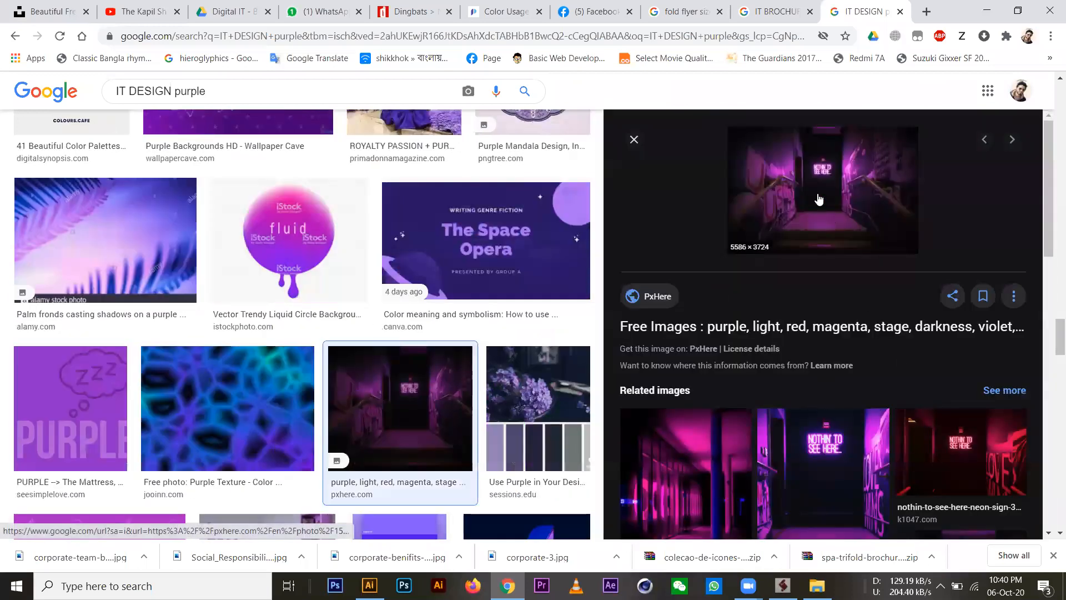
# Try to open the PxHere corridor photo in a separate tab.
pyautogui.scroll(-3, 854, 399)
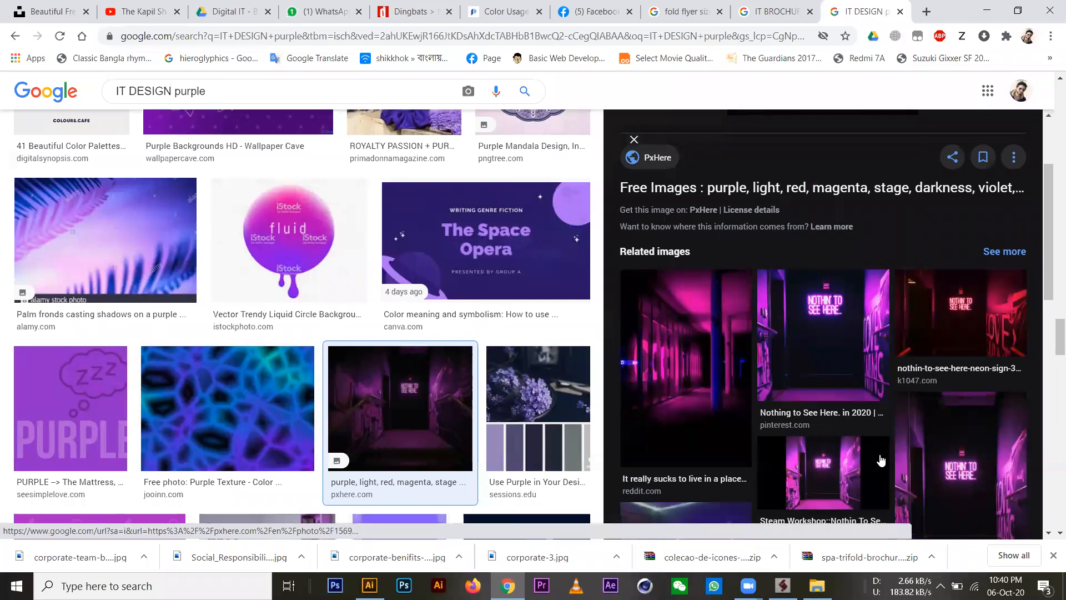
pyautogui.scroll(3, 857, 361)
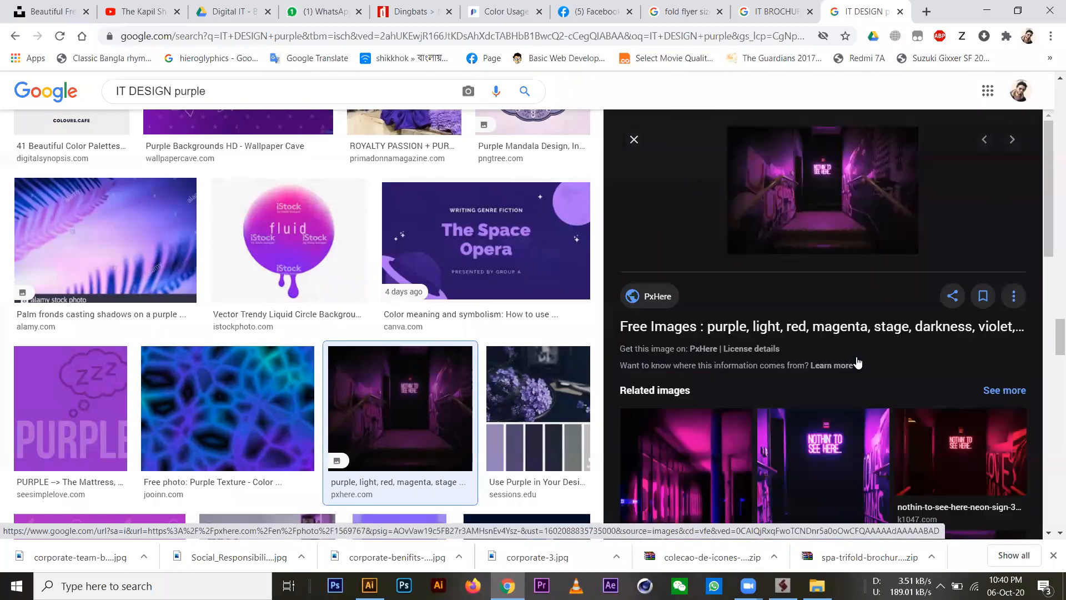
pyautogui.scroll(-3, 857, 358)
pyautogui.scroll(3, 856, 364)
pyautogui.rightClick(810, 184)
pyautogui.click(770, 299)
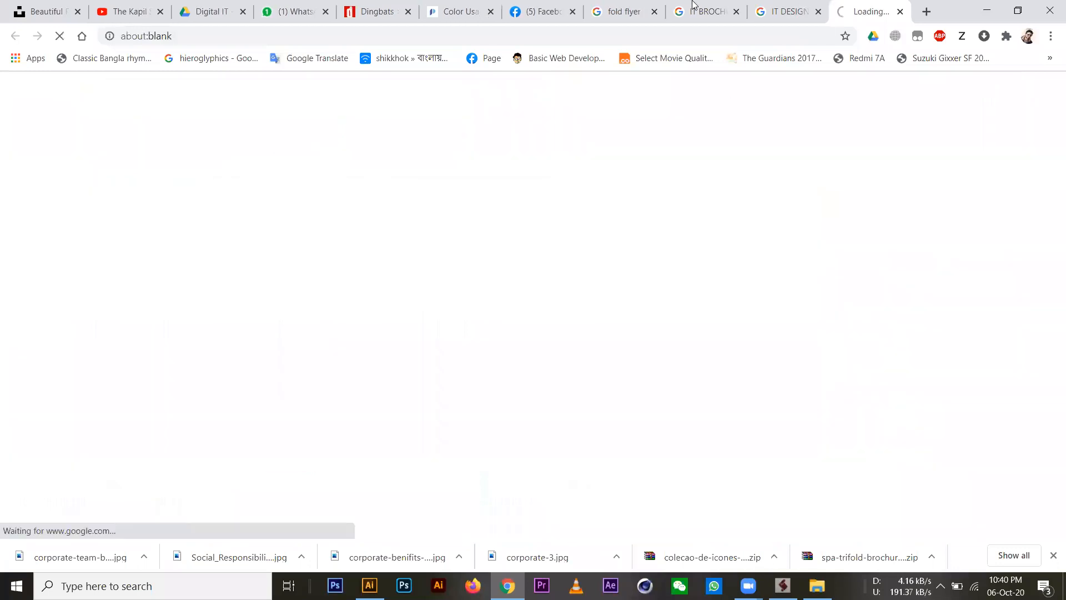
pyautogui.click(900, 12)
# Open the portrait version of the neon corridor from the related images and save it to the TriFold Brochure Class folder.
pyautogui.scroll(-3, 959, 204)
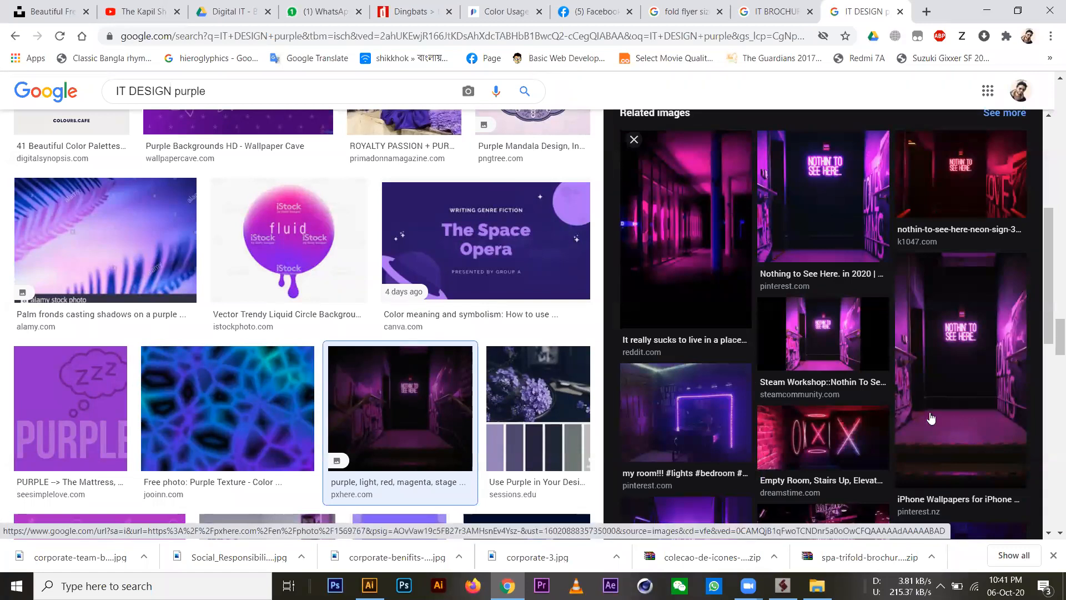
pyautogui.click(932, 387)
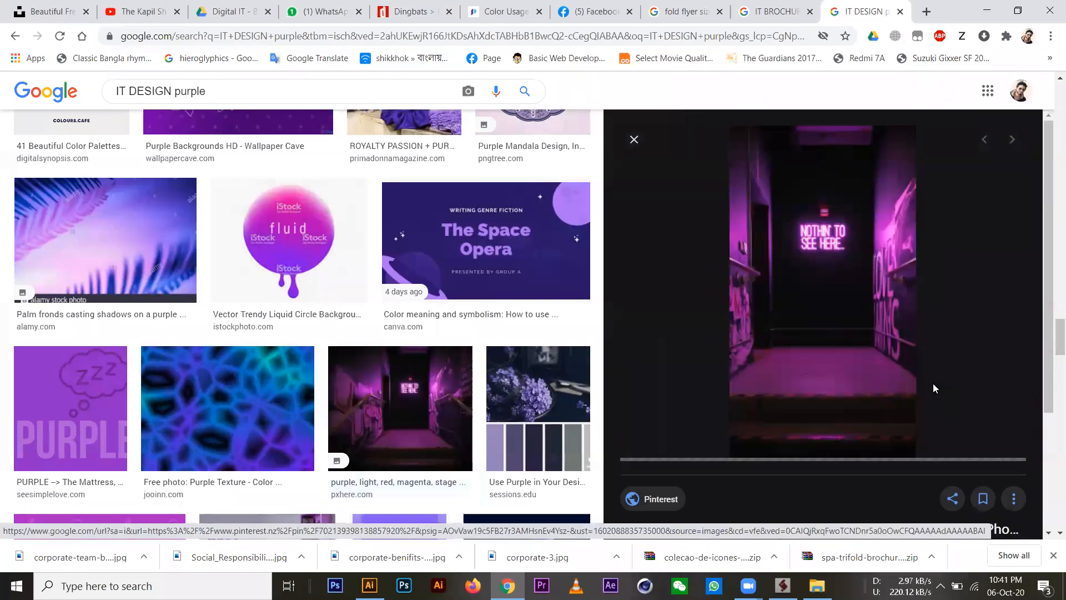
pyautogui.rightClick(819, 261)
pyautogui.click(866, 406)
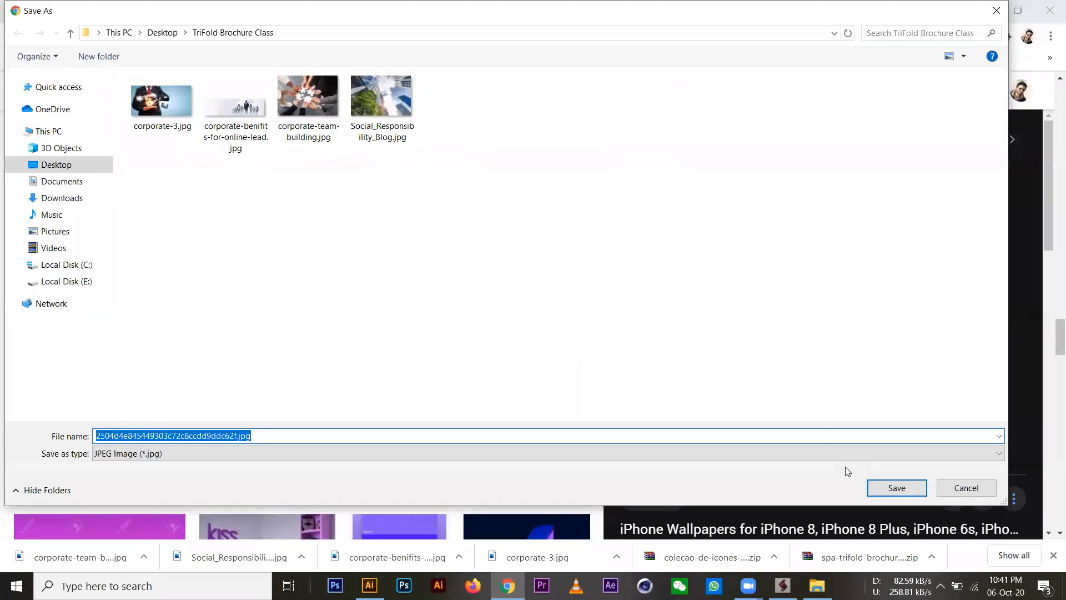
pyautogui.click(896, 487)
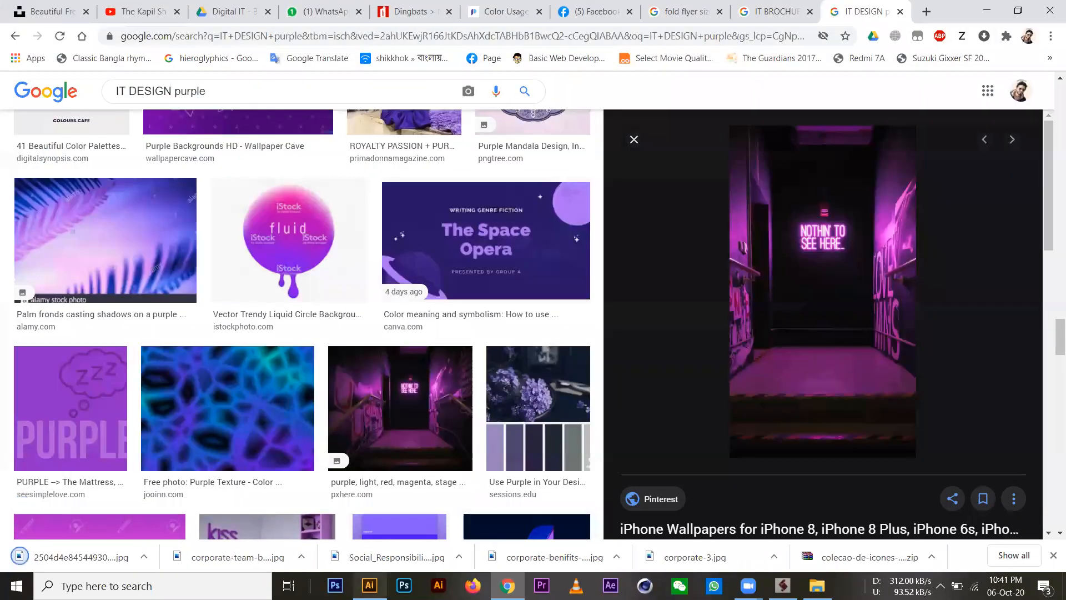
# Switch to Illustrator and place the saved purple corridor image in the TriFold Flyer document.
pyautogui.click(369, 586)
pyautogui.click(31, 9)
pyautogui.click(49, 203)
pyautogui.click(123, 83)
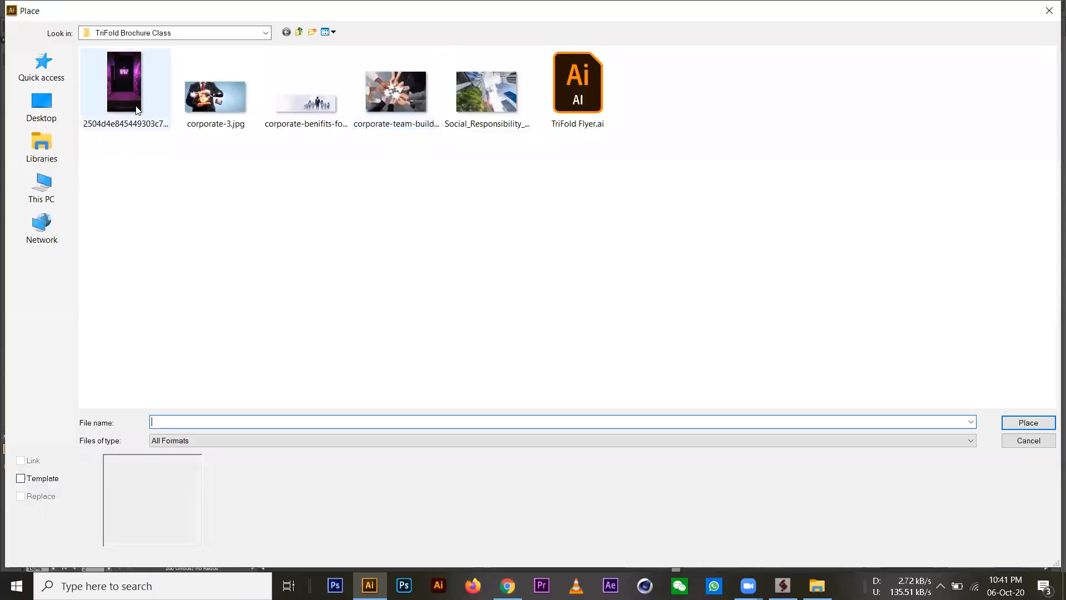
pyautogui.click(1028, 422)
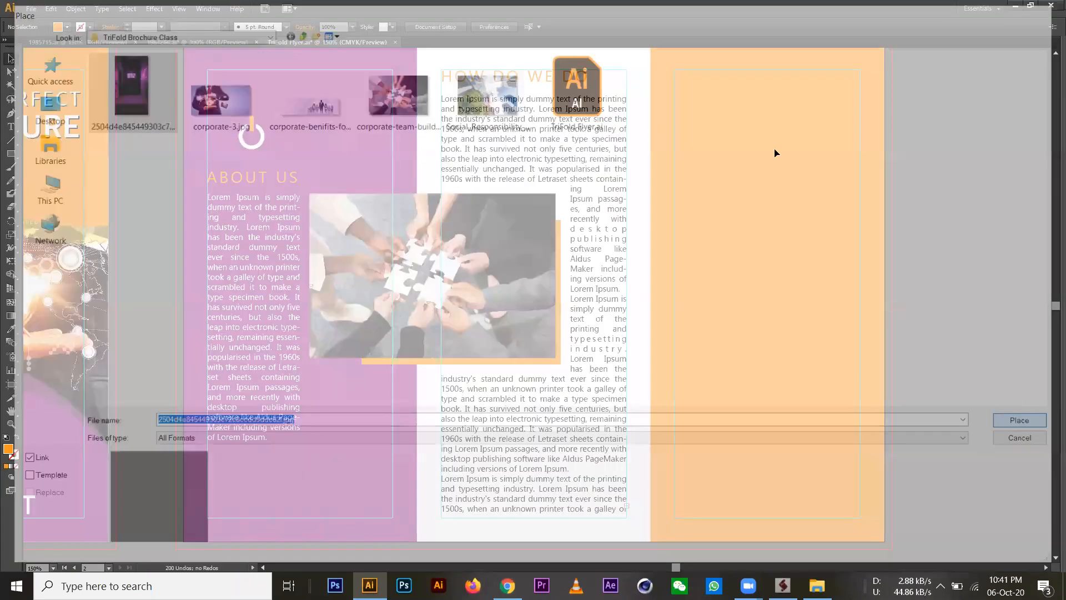
# Scale the placed corridor image uniformly to 50% and move it onto the pasteboard beside panel 04.
pyautogui.doubleClick(11, 233)
pyautogui.click(536, 372)
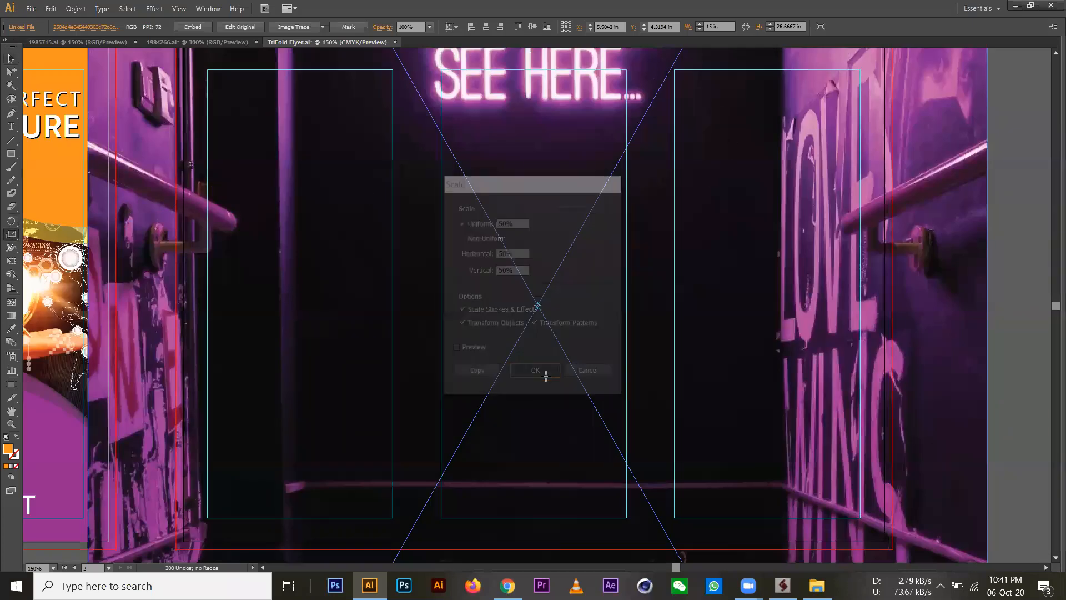
pyautogui.press('v')
pyautogui.moveTo(449, 205); pyautogui.dragTo(758, 305)
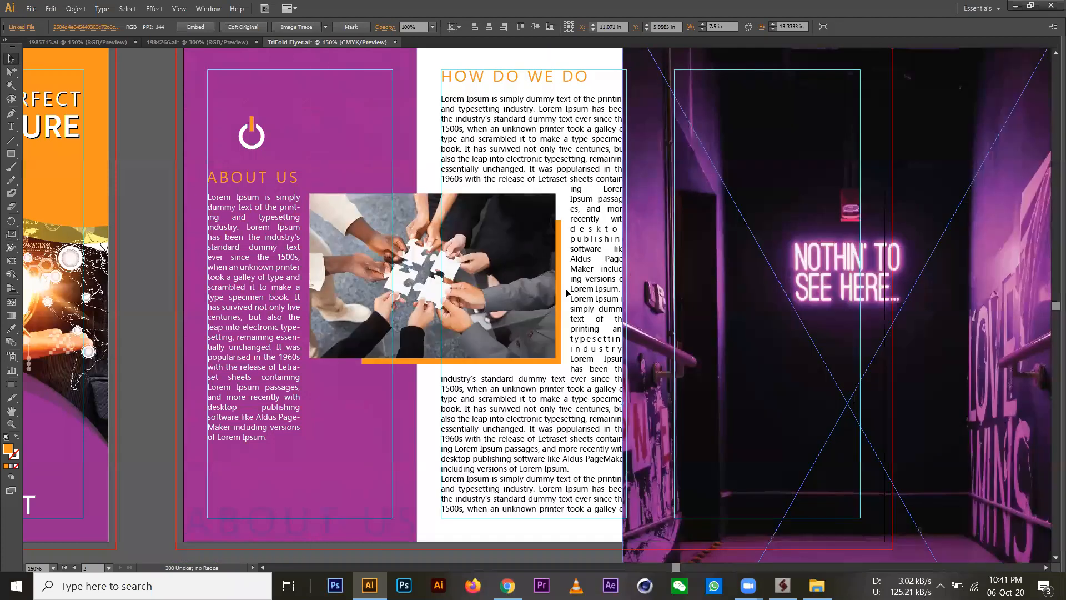
pyautogui.scroll(-2, 625, 282)
pyautogui.moveTo(614, 295); pyautogui.dragTo(664, 261)
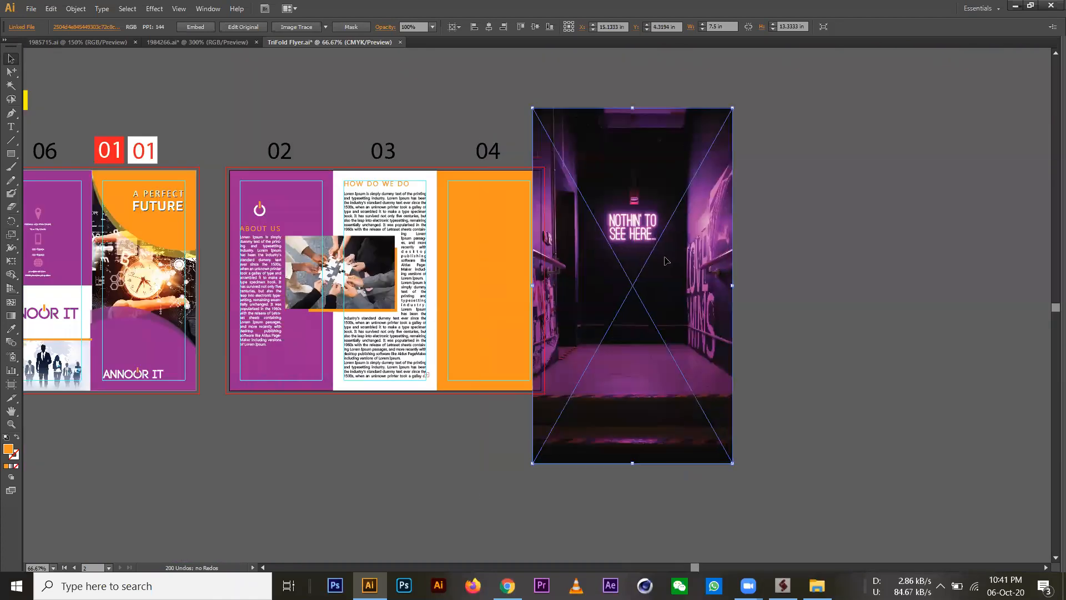
# Check the orange panel's size, then set the corridor image's width to 3.9 in with proportions constrained.
pyautogui.click(498, 191)
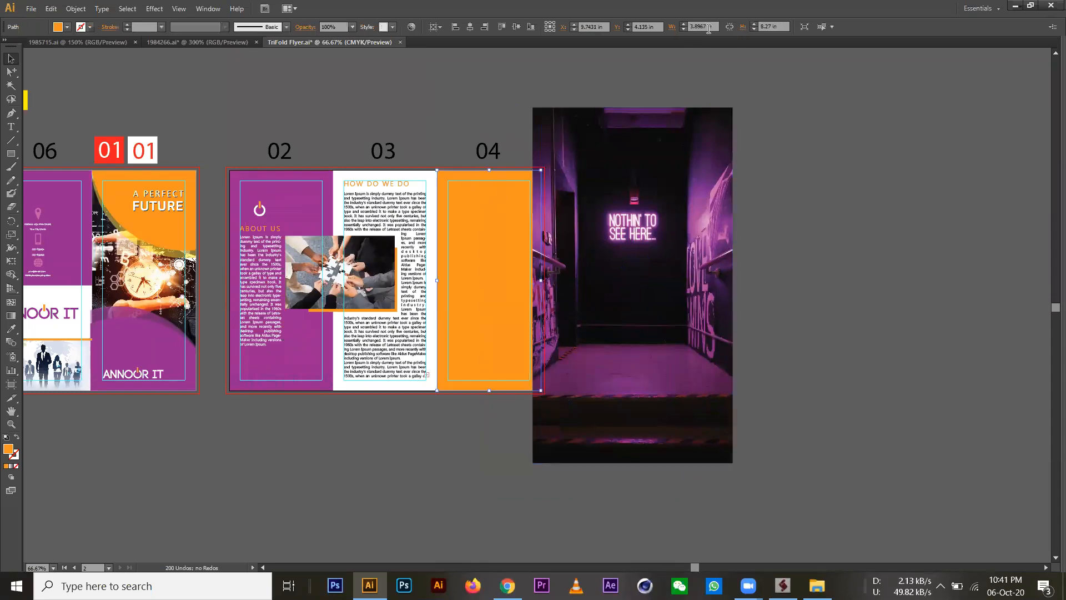
pyautogui.click(621, 259)
pyautogui.click(747, 27)
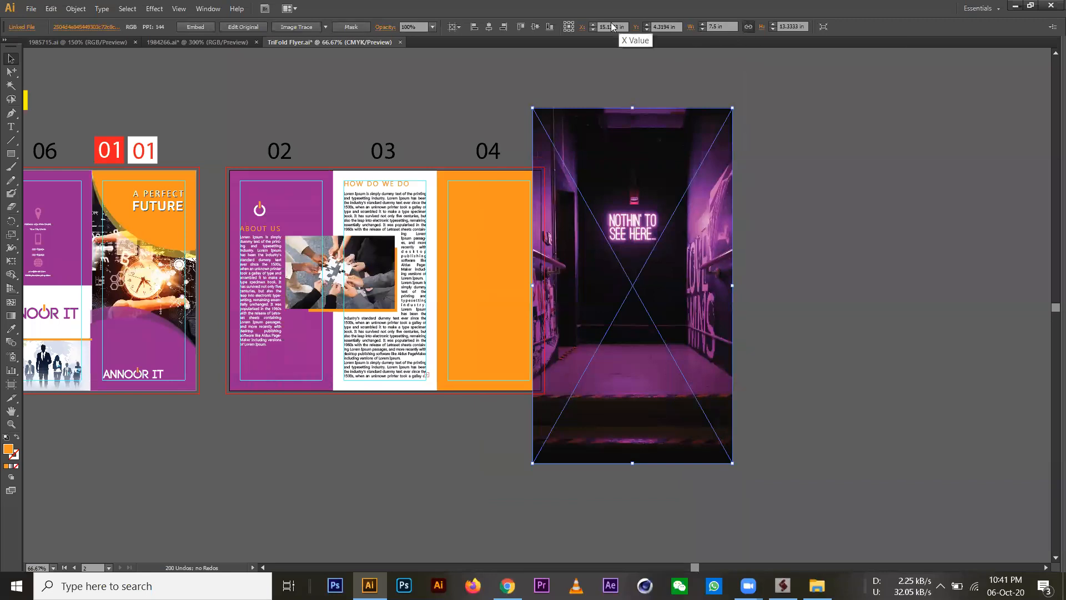
pyautogui.click(719, 26)
pyautogui.write('3.9')
pyautogui.press('Return')
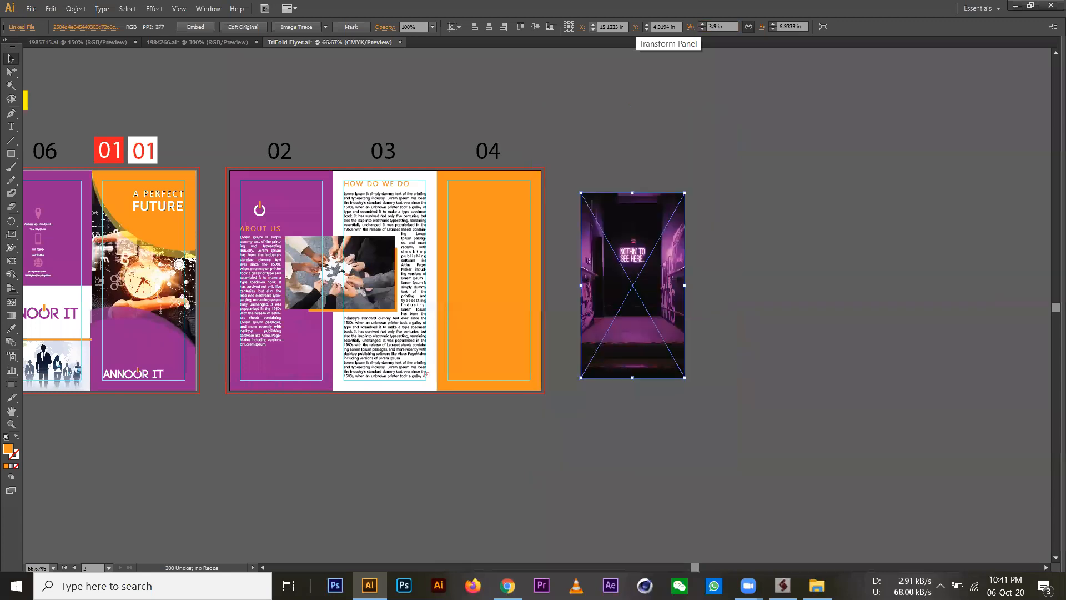
# Move the corridor image onto panel 04, aligned with the panel's top and side edges.
pyautogui.scroll(1, 522, 273)
pyautogui.moveTo(521, 272); pyautogui.dragTo(553, 280)
pyautogui.moveTo(778, 274); pyautogui.dragTo(562, 241)
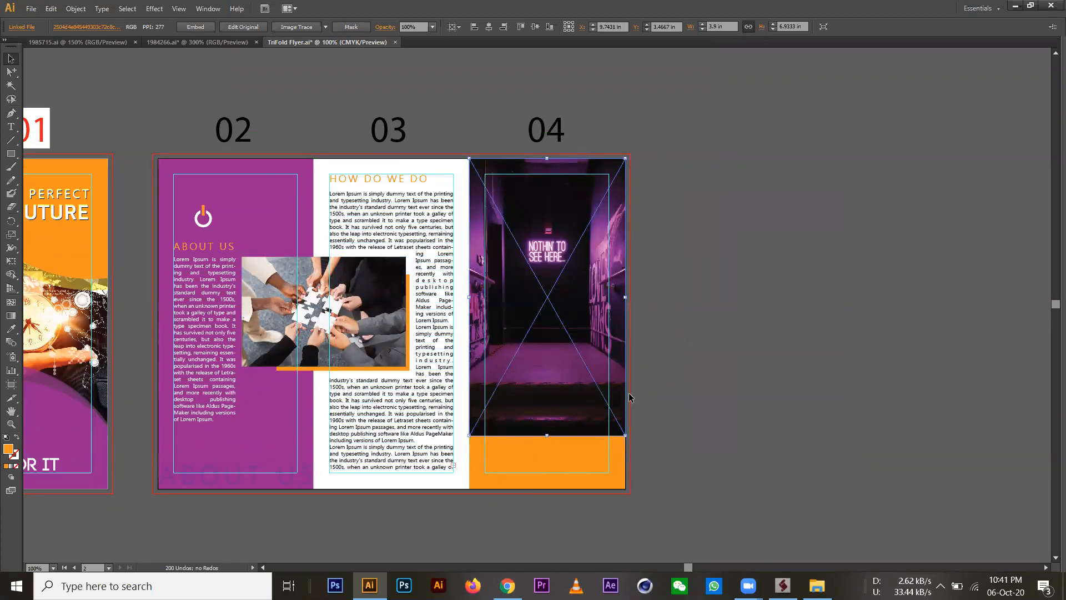
# Bring panel 04's orange rectangle in front of the corridor image and use it as the image's clipping mask.
pyautogui.click(573, 458)
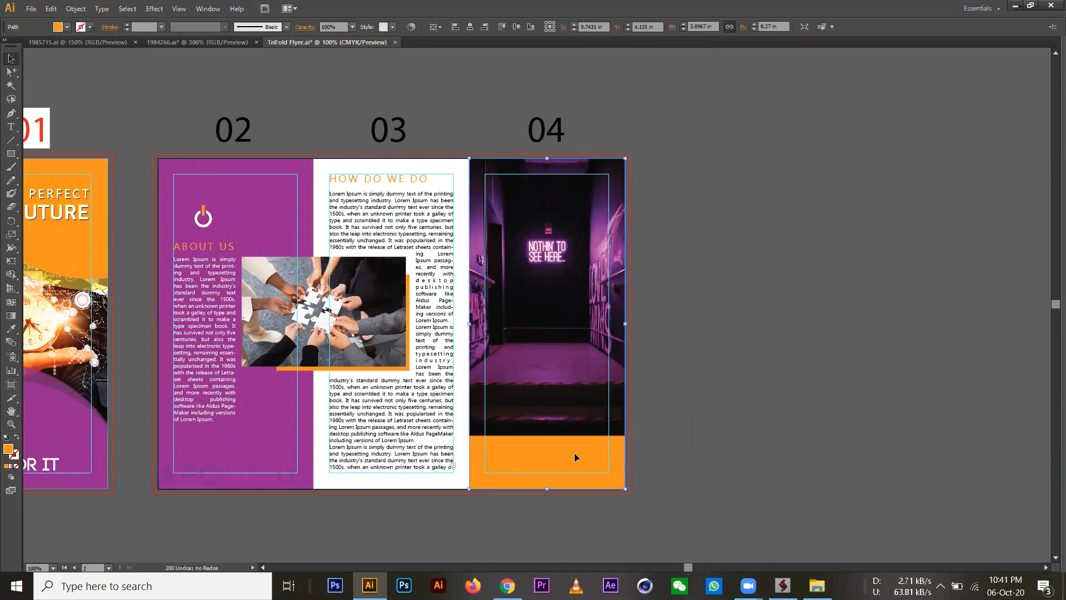
pyautogui.hotkey('ctrl', 'shift', ']')
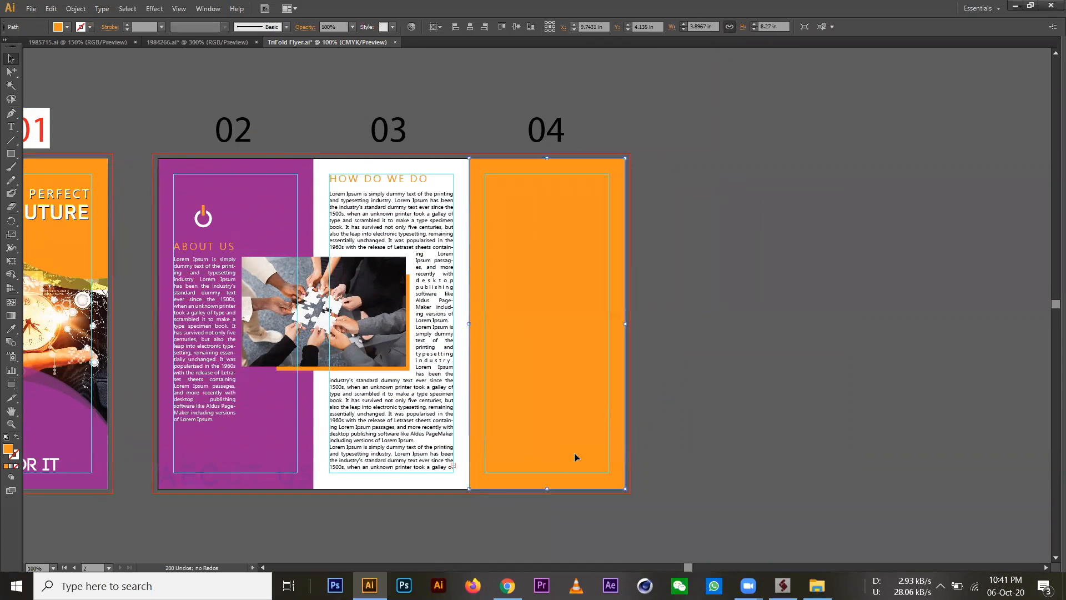
pyautogui.press('Delete')
pyautogui.click(563, 405)
pyautogui.hotkey('ctrl', '3')
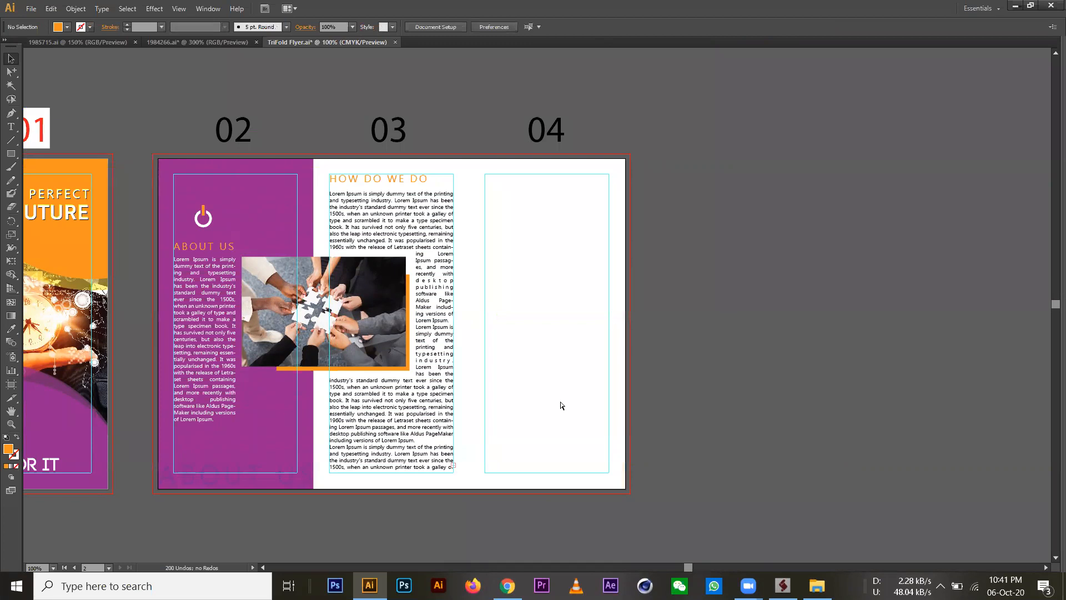
pyautogui.hotkey('ctrl', 'alt', '3')
pyautogui.rightClick(577, 344)
pyautogui.click(637, 411)
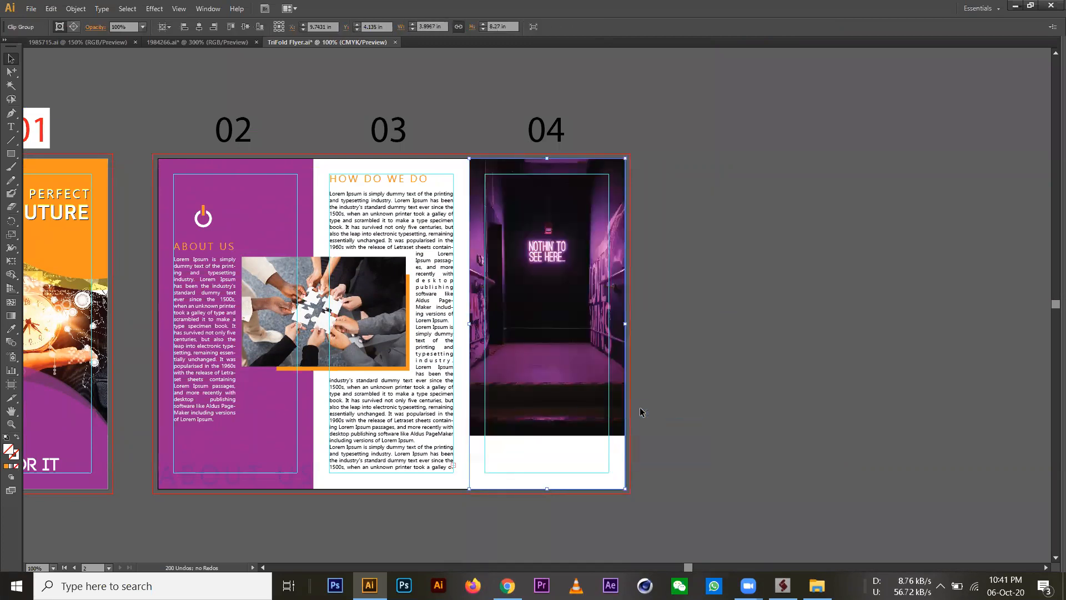
# Enlarge the corridor image inside its clipping mask until it covers the full height of panel 04, then deselect it.
pyautogui.click(11, 73)
pyautogui.click(535, 368)
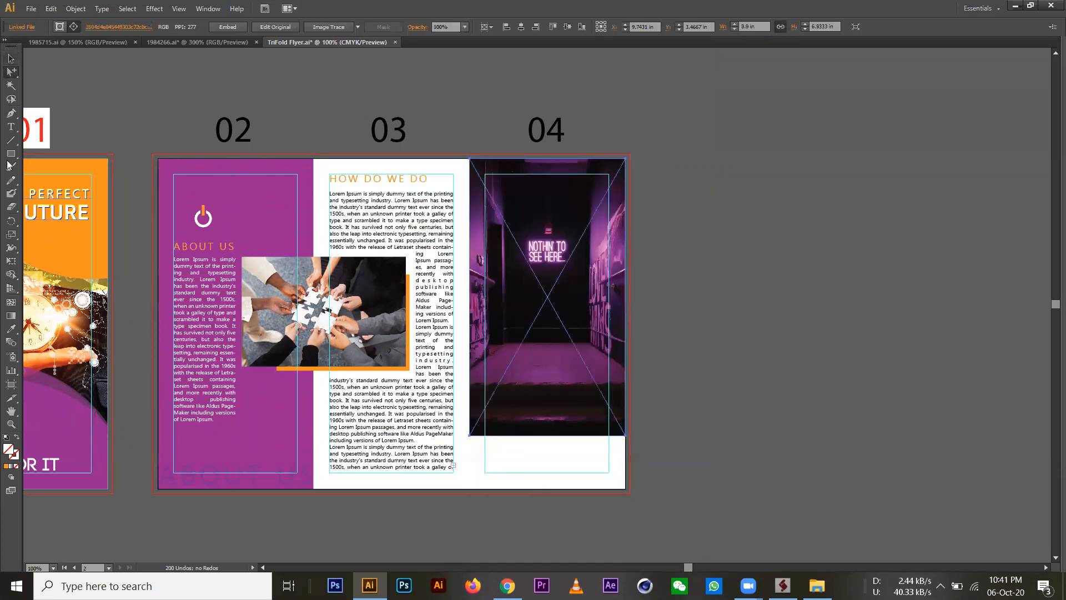
pyautogui.moveTo(547, 435); pyautogui.dragTo(568, 502)
pyautogui.click(707, 368)
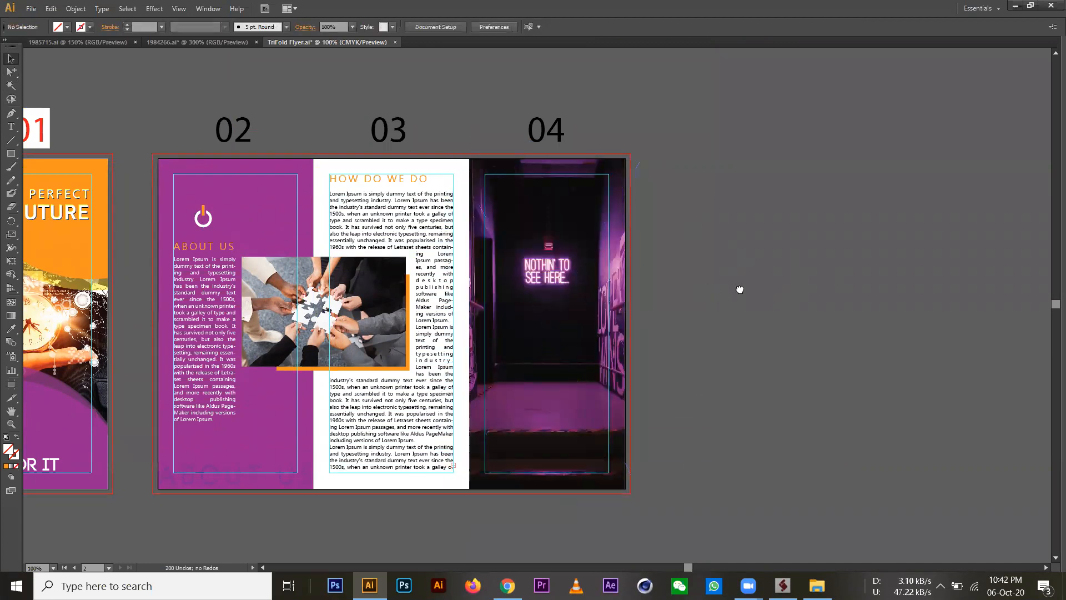
# Place a copy of the cover's white ANNOOR IT logo in front of the corridor image near the bottom of panel 04.
pyautogui.moveTo(740, 289); pyautogui.dragTo(812, 290)
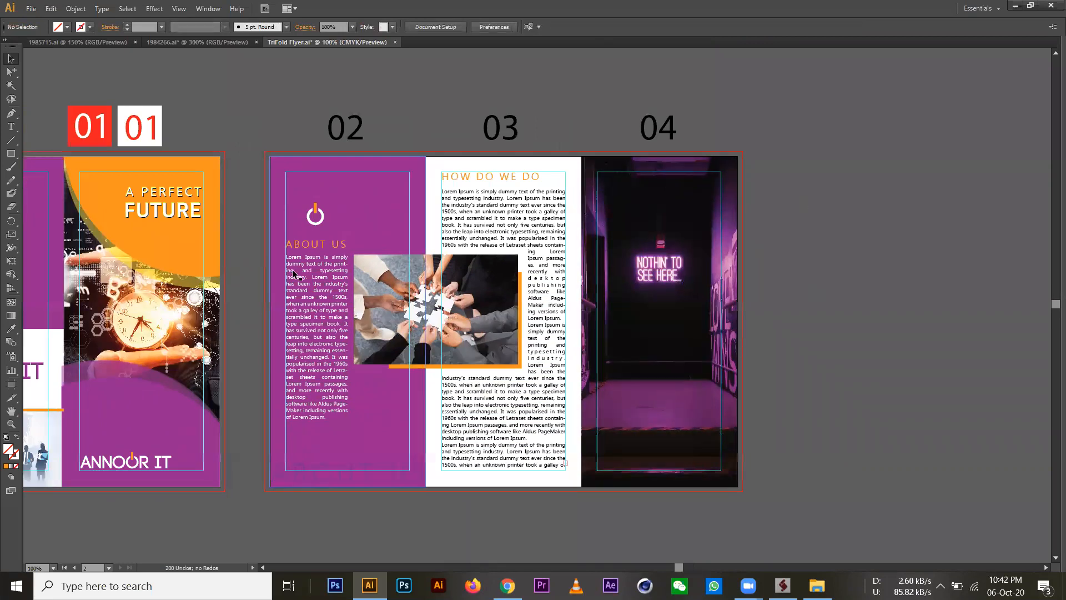
pyautogui.moveTo(294, 273); pyautogui.dragTo(389, 268)
pyautogui.moveTo(257, 463); pyautogui.dragTo(769, 441)
pyautogui.rightClick(769, 440)
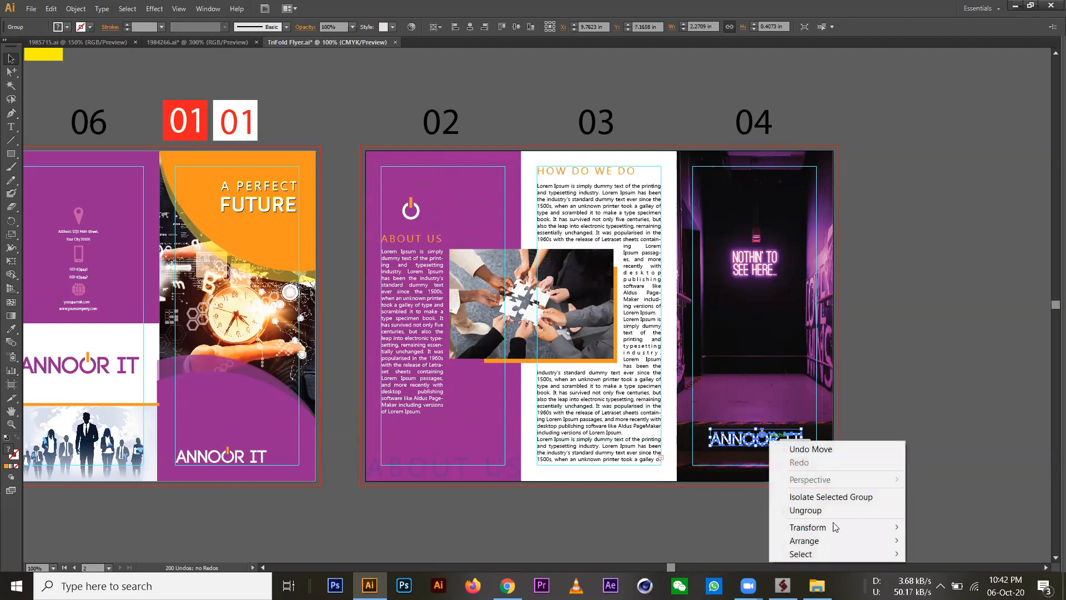
pyautogui.moveTo(830, 540)
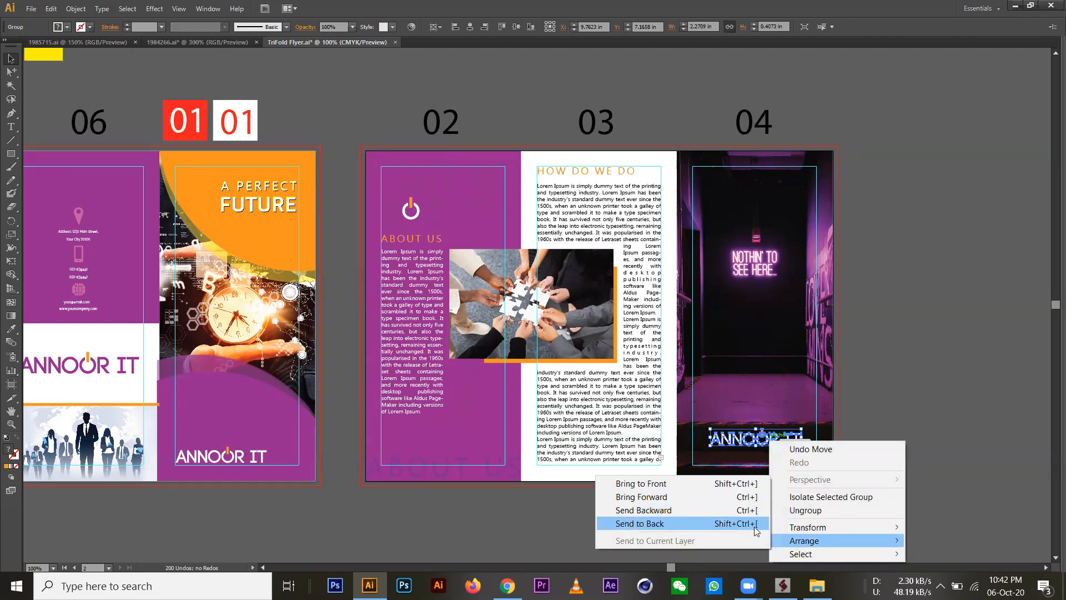
pyautogui.click(907, 351)
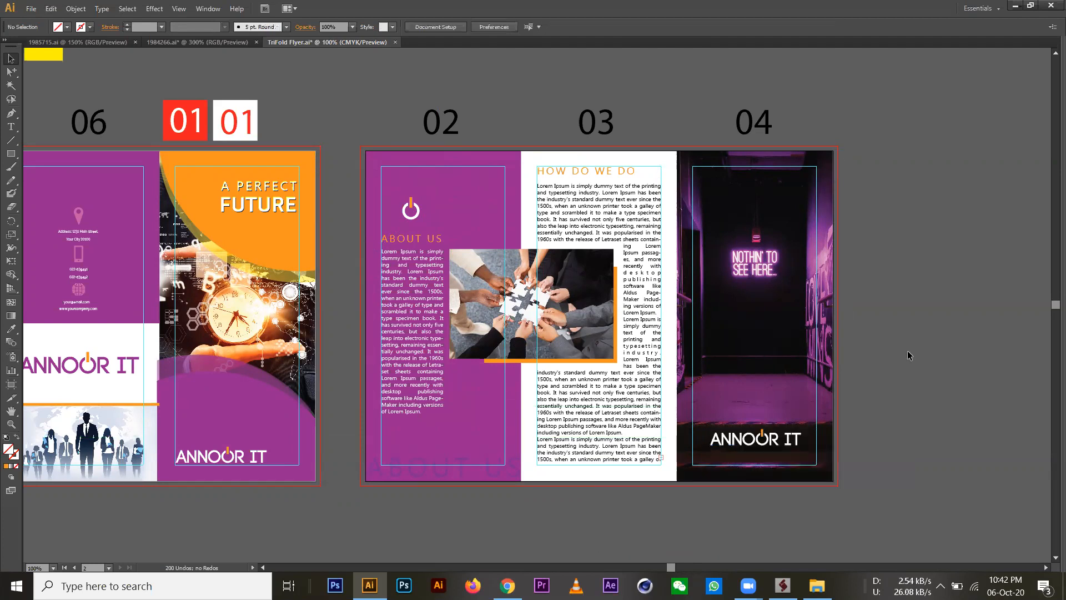
# Scale the ANNOOR IT logo on panel 04 down proportionally from its centre to about 2.03 in wide, then deselect it.
pyautogui.hotkey('ctrl', 'space')
pyautogui.click(715, 419)
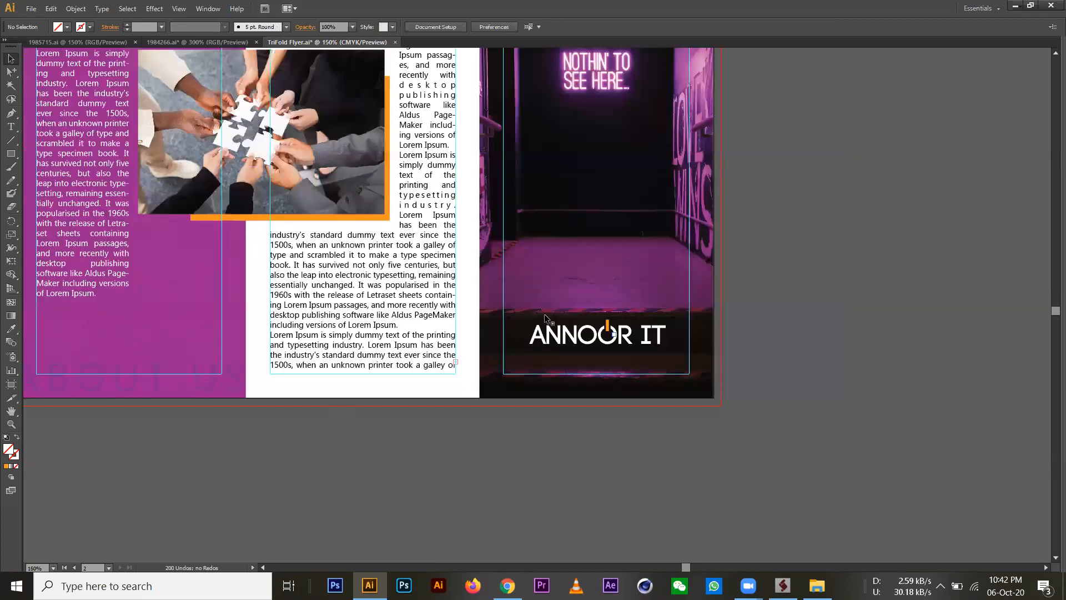
pyautogui.click(550, 312)
pyautogui.click(553, 316)
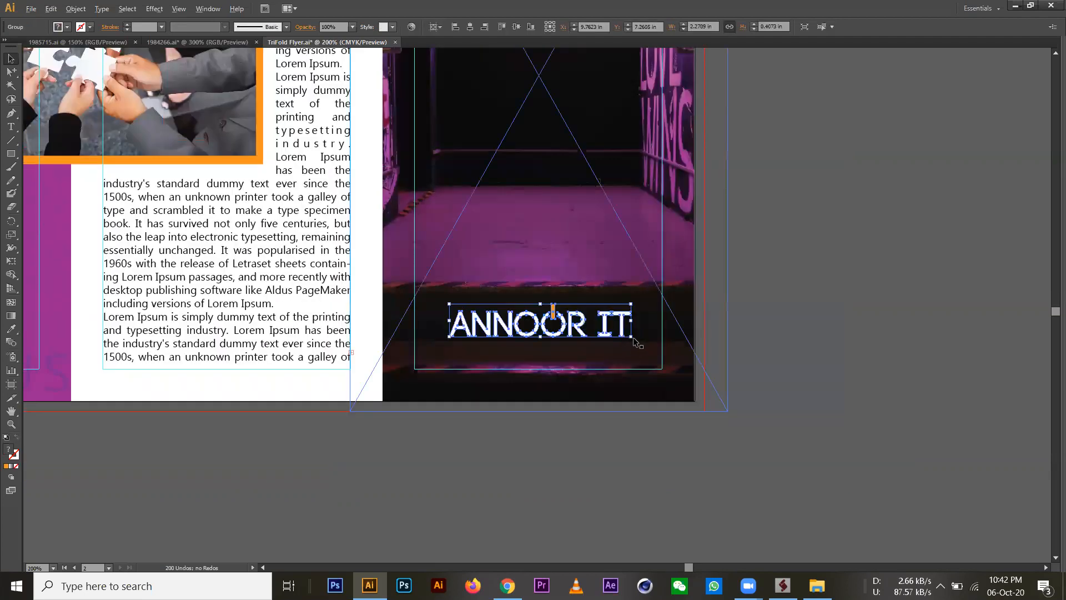
pyautogui.moveTo(632, 339); pyautogui.dragTo(622, 337)
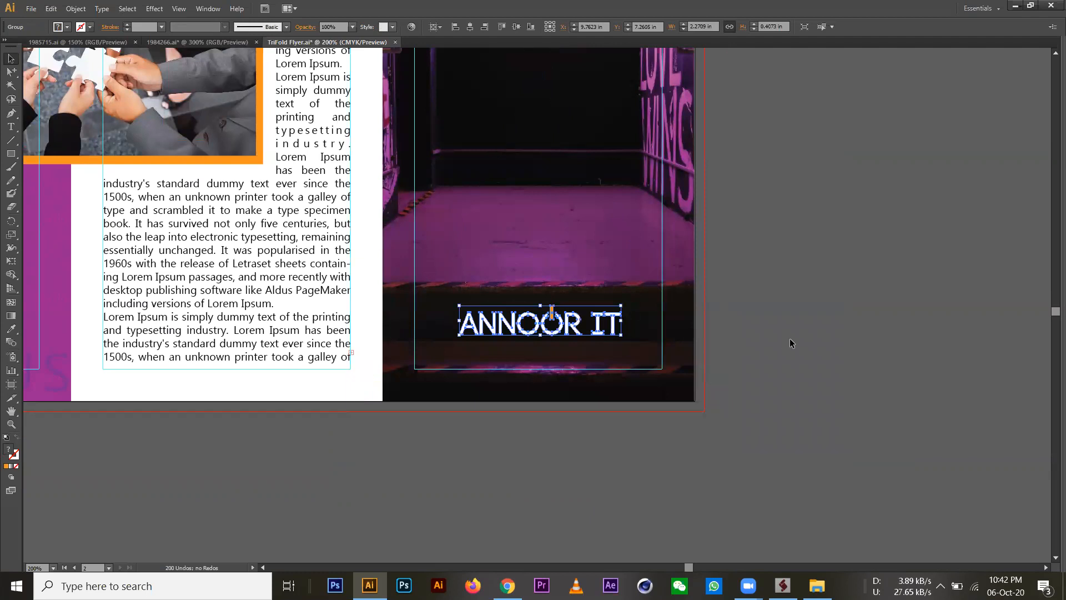
pyautogui.click(791, 343)
pyautogui.hotkey('ctrl', 'alt', 'space')
pyautogui.click(454, 206)
pyautogui.click(534, 265)
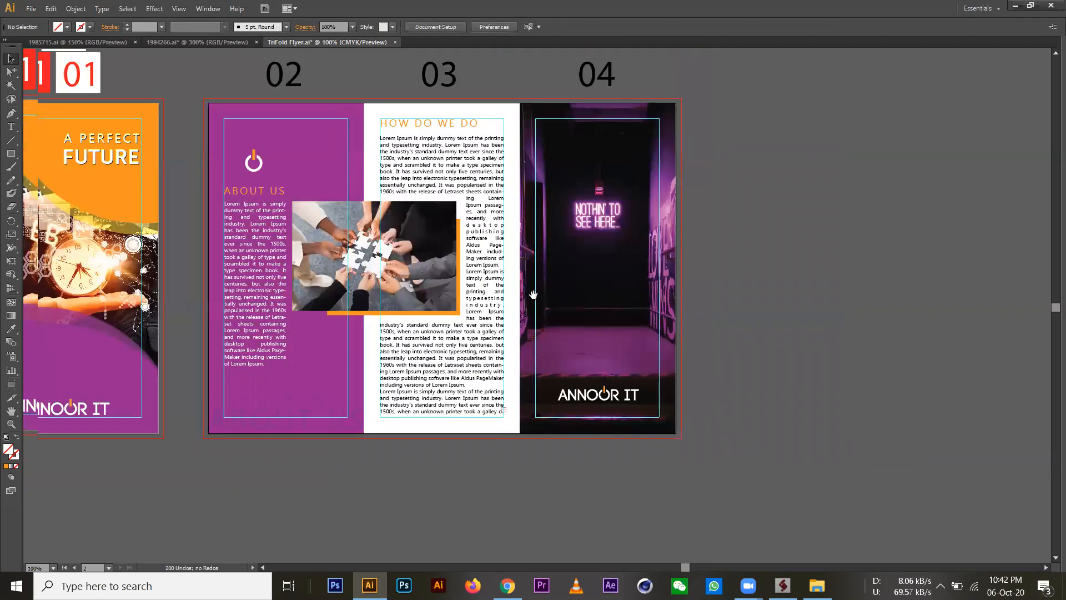
pyautogui.click(432, 280)
pyautogui.moveTo(99, 131); pyautogui.dragTo(838, 317)
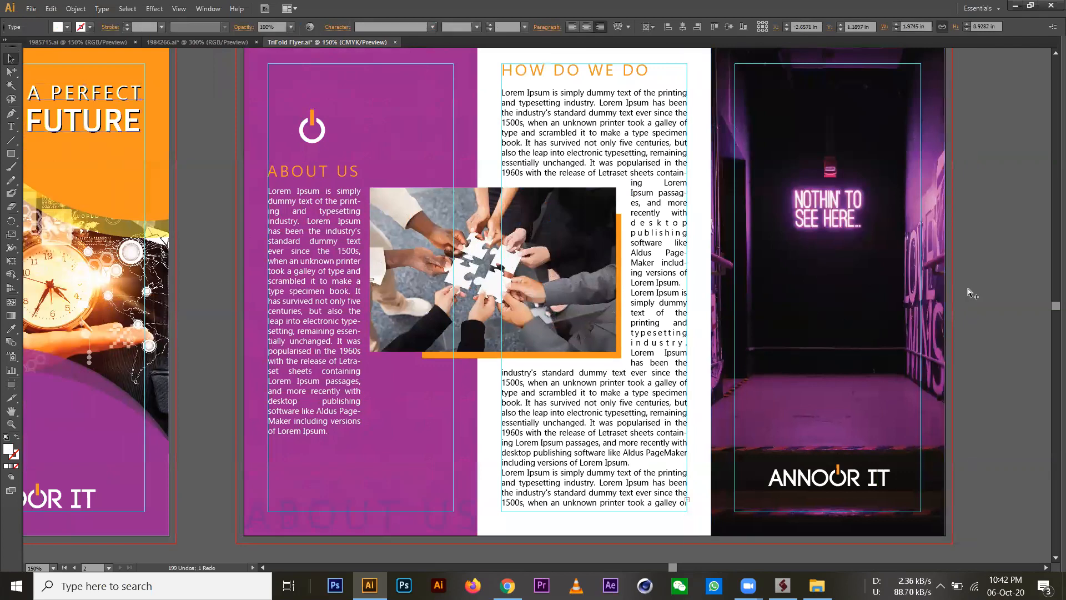
pyautogui.hotkey('ctrl', 'z')
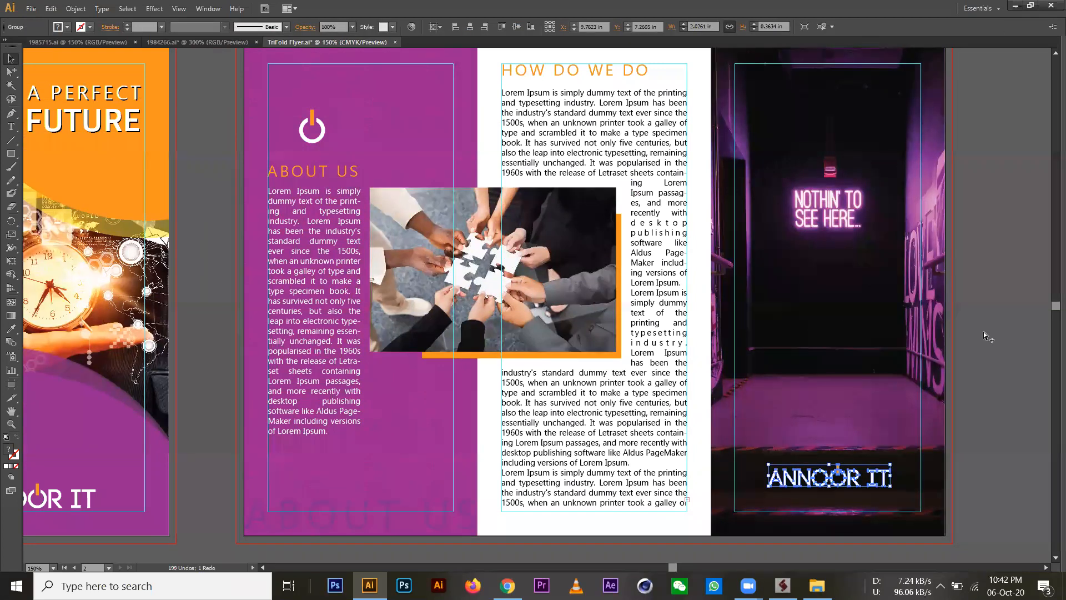
pyautogui.click(984, 331)
pyautogui.keyDown('ctrl'); pyautogui.keyDown('alt'); pyautogui.click(526, 254); pyautogui.keyUp('alt'); pyautogui.keyUp('ctrl')
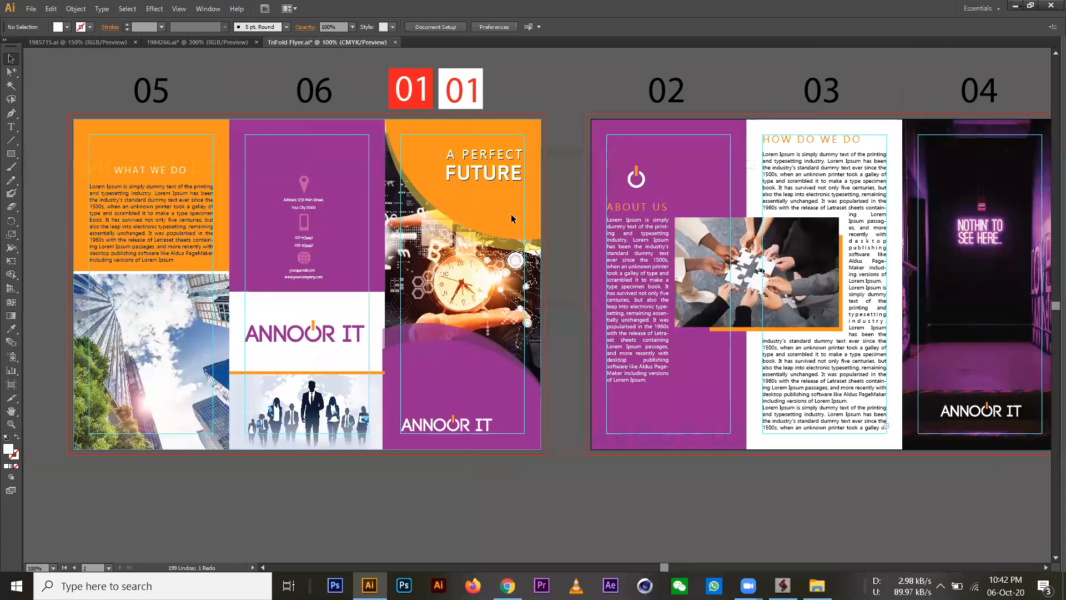
# Delete the white box behind the red 01 label and the white 01 label on its red box above the cover panel.
pyautogui.hotkey('ctrl', '-')
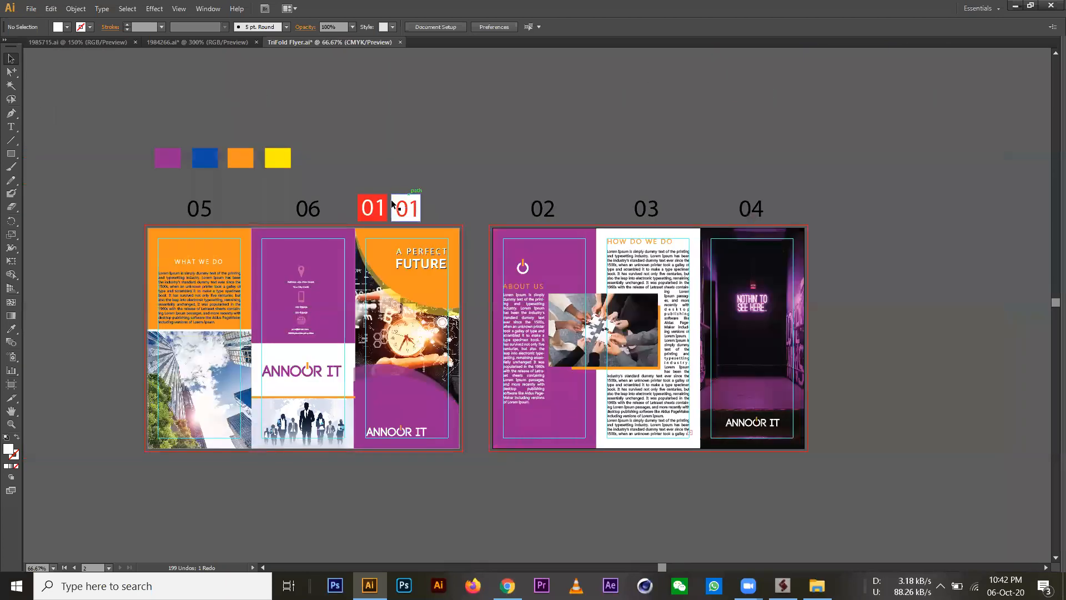
pyautogui.click(393, 199)
pyautogui.press('Delete')
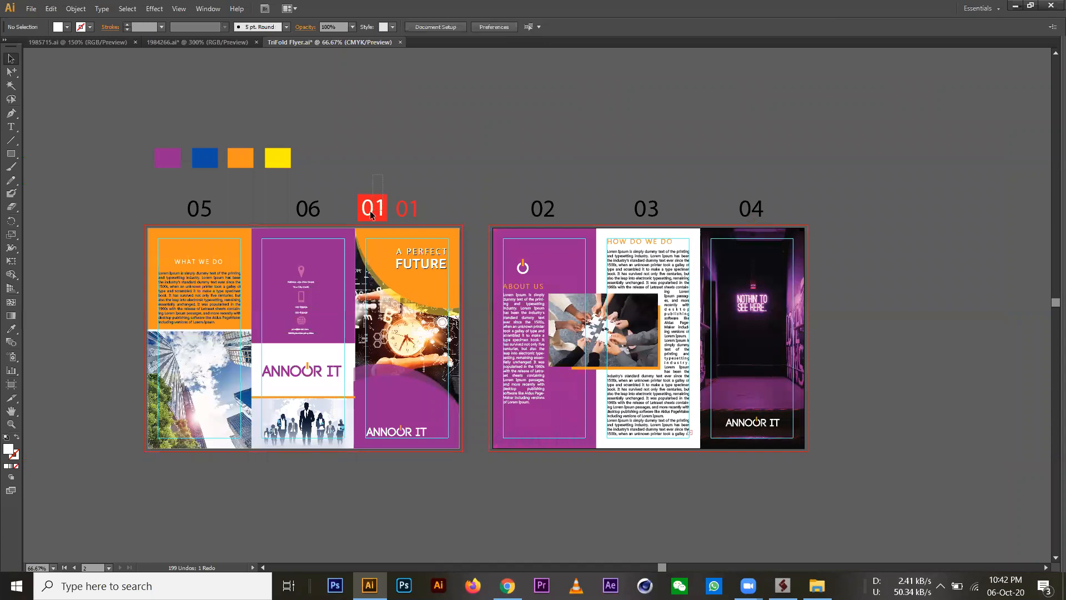
pyautogui.moveTo(371, 213); pyautogui.dragTo(370, 213)
pyautogui.press('Delete')
# Match the remaining 01 label to the black 06 label with the Eyedropper, and save the flyer.
pyautogui.click(406, 210)
pyautogui.click(11, 329)
pyautogui.click(307, 209)
pyautogui.click(9, 58)
pyautogui.scroll(1, 485, 204)
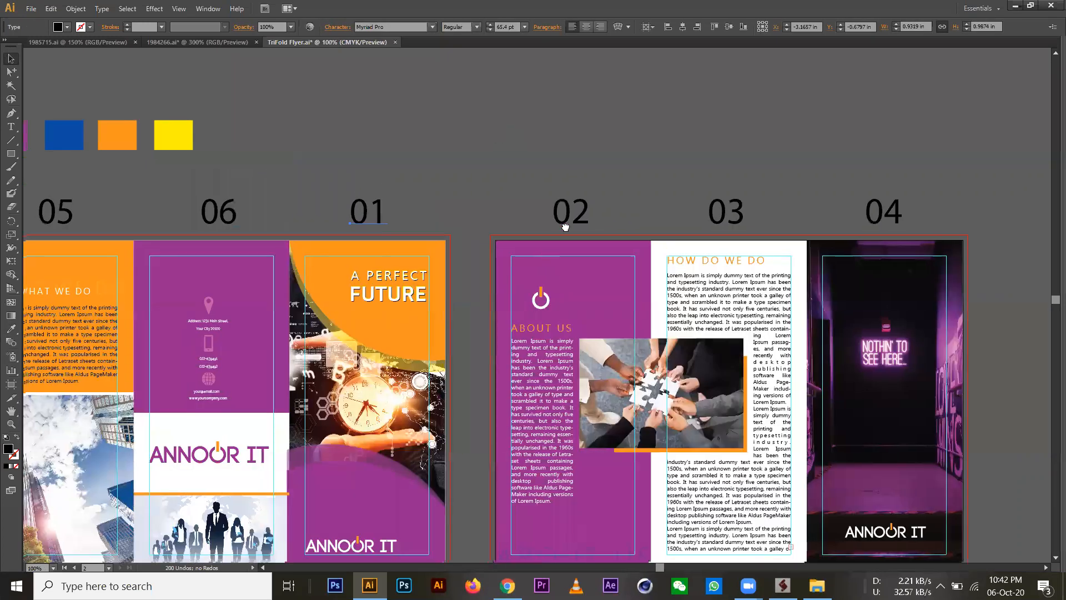
pyautogui.moveTo(555, 311); pyautogui.dragTo(673, 171)
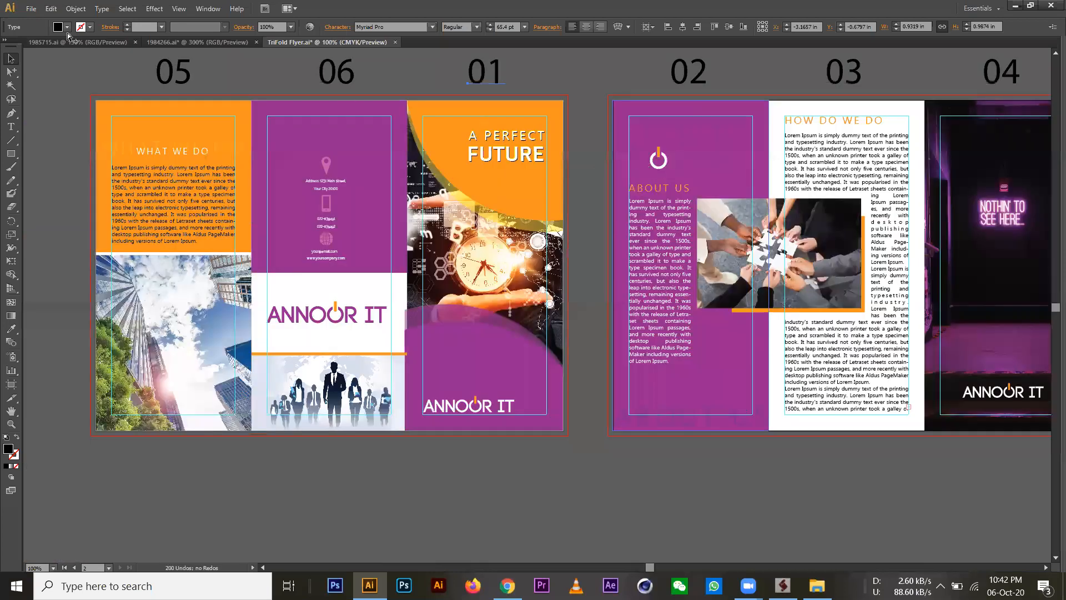
pyautogui.hotkey('ctrl', 's')
pyautogui.moveTo(591, 270); pyautogui.dragTo(563, 282)
pyautogui.click(457, 83)
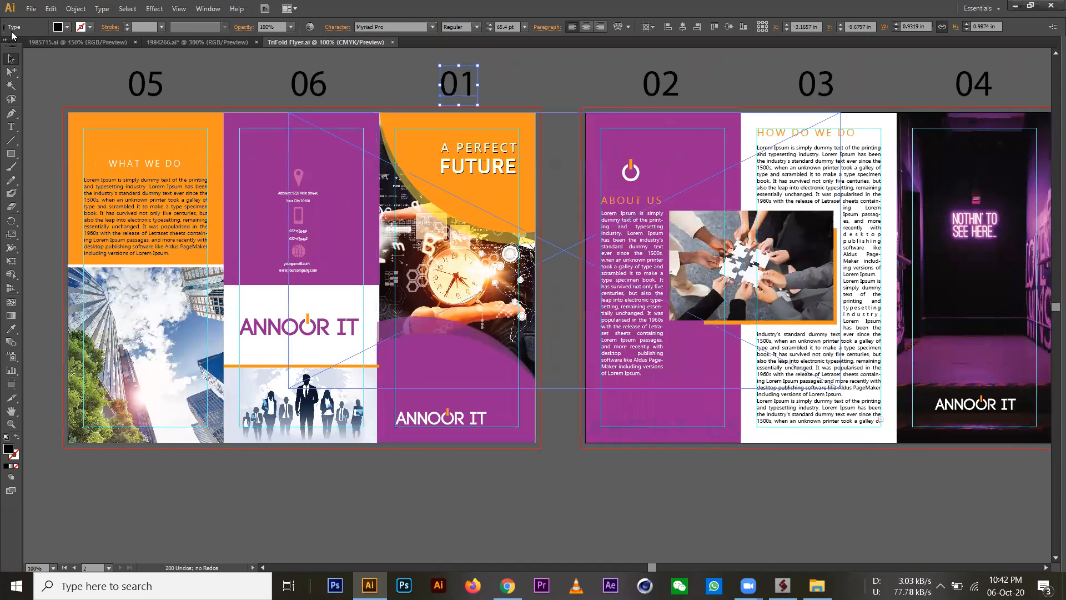
# Export all artboards as JPEG under the name TriFold Flyer.jpg, using RGB, maximum quality 10 and 300 ppi resolution.
pyautogui.click(31, 9)
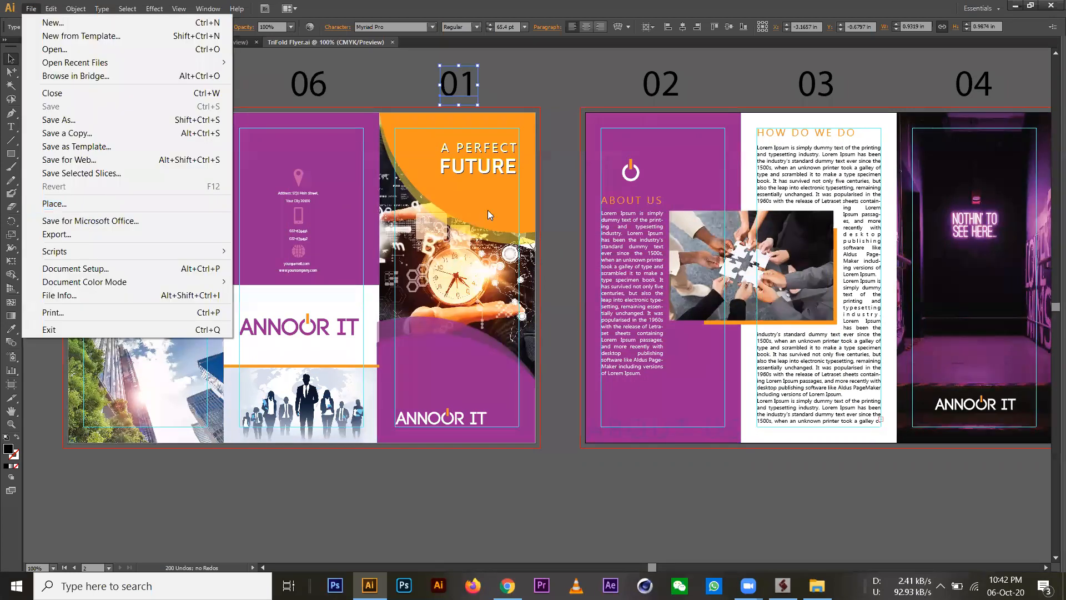
pyautogui.click(57, 234)
pyautogui.click(227, 529)
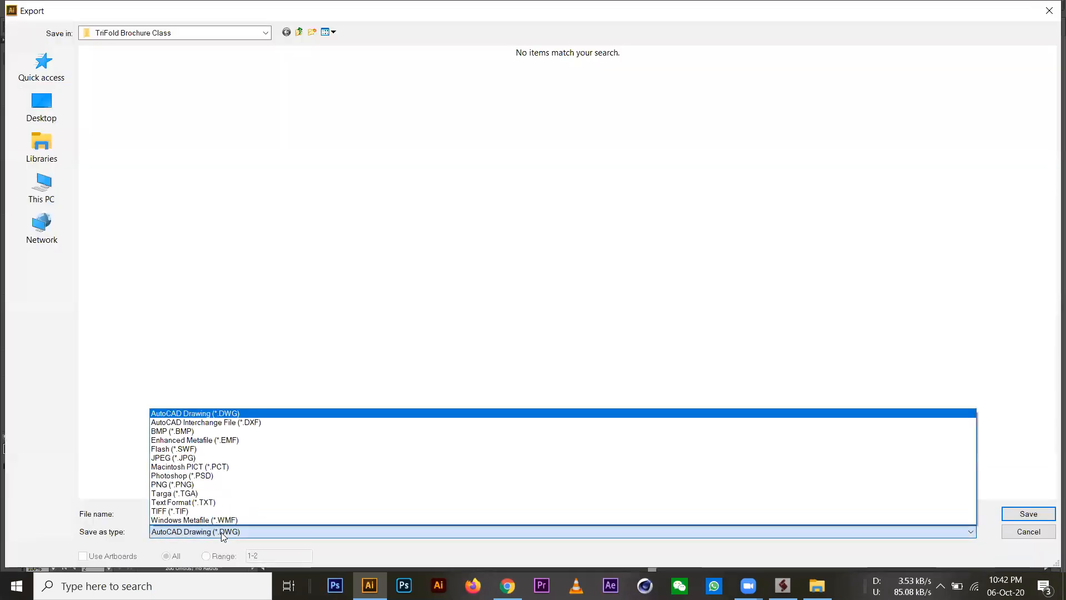
pyautogui.click(189, 465)
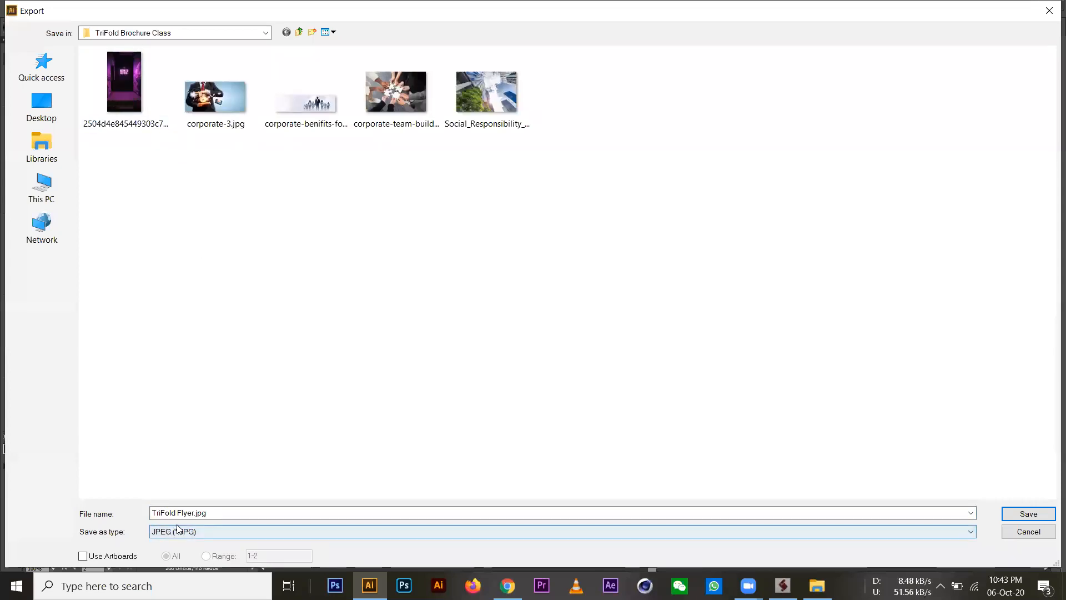
pyautogui.click(83, 555)
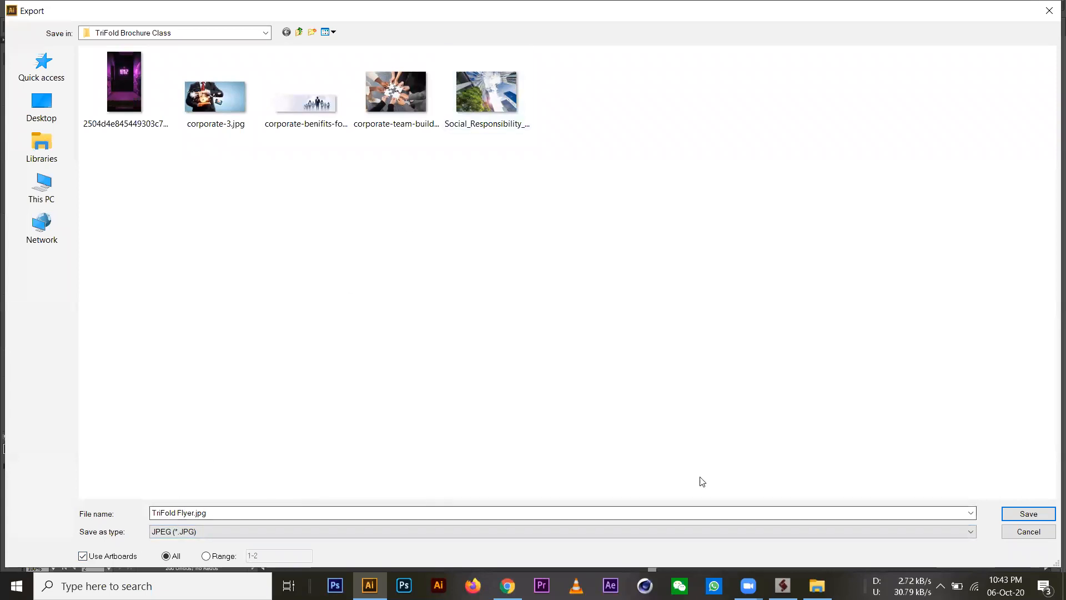
pyautogui.click(1015, 517)
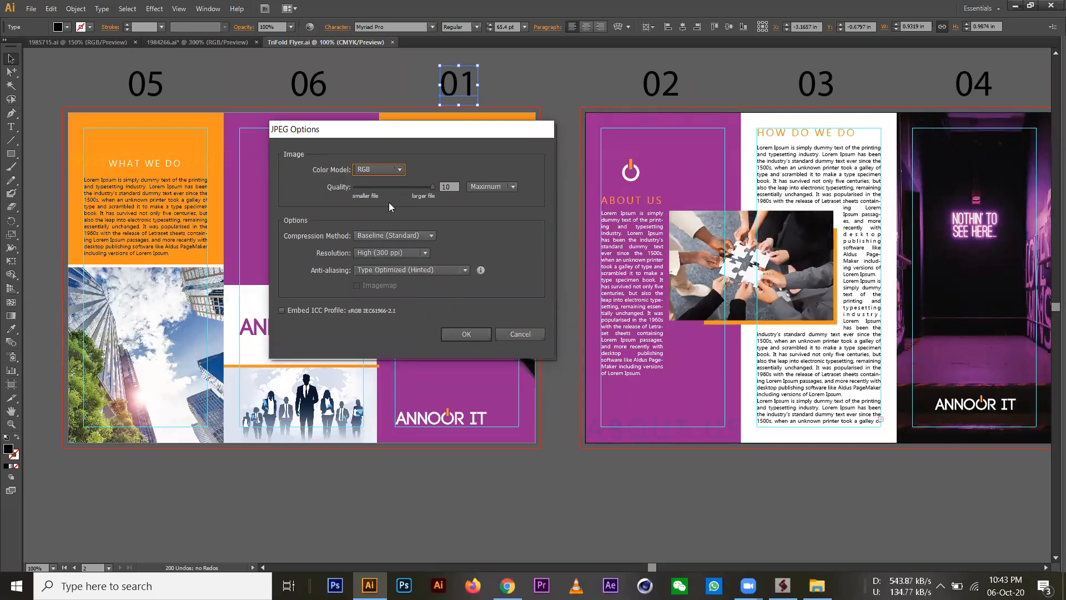
pyautogui.click(474, 335)
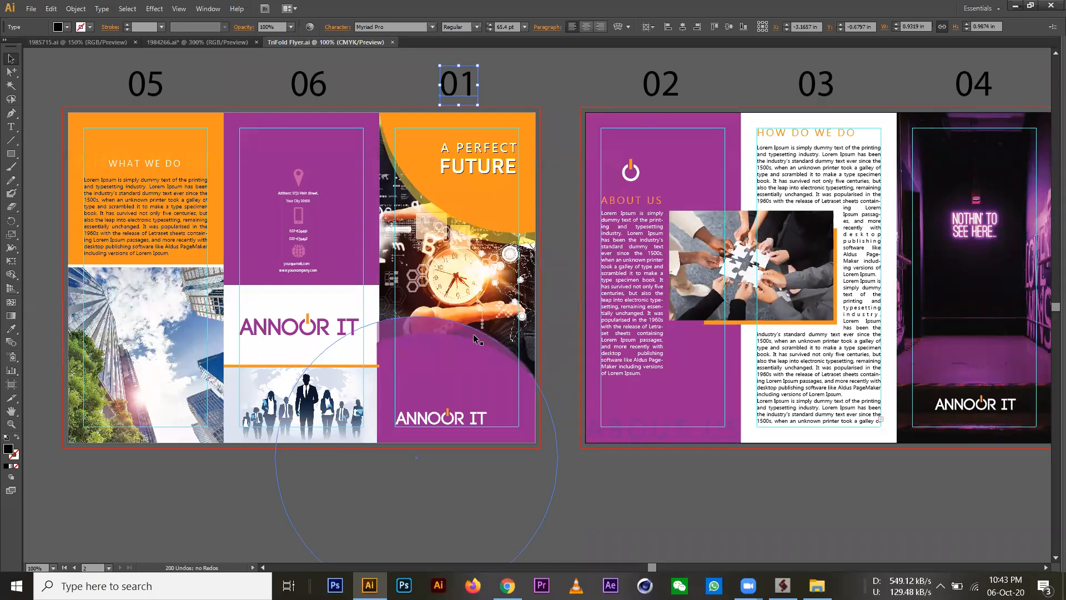
pyautogui.click(619, 478)
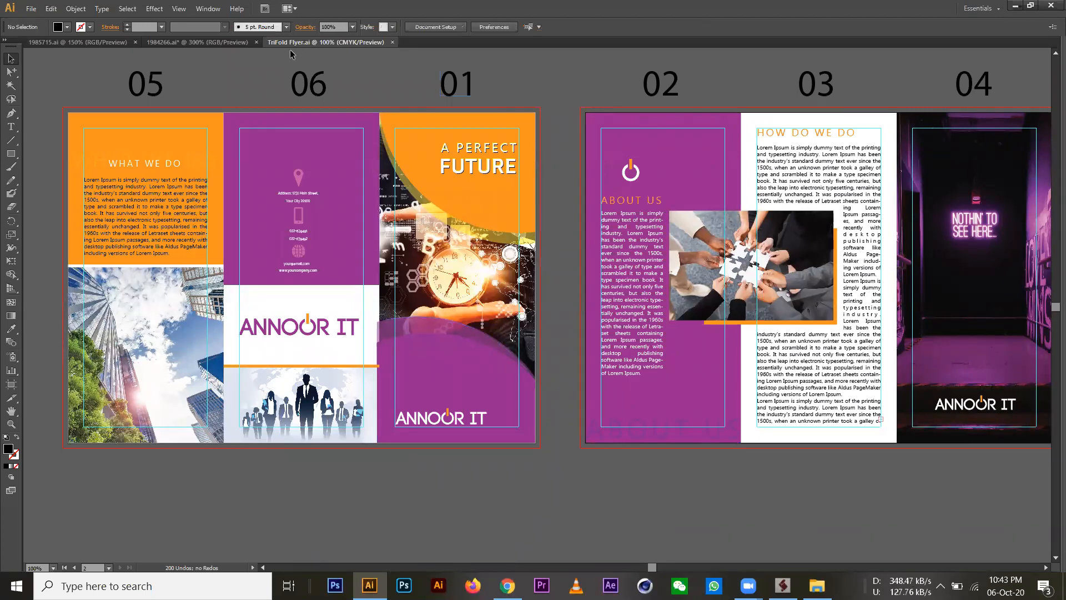
# Close 1984266.ai without saving its changes, and close TriFold Flyer.ai and 1985715.ai as well.
pyautogui.click(234, 40)
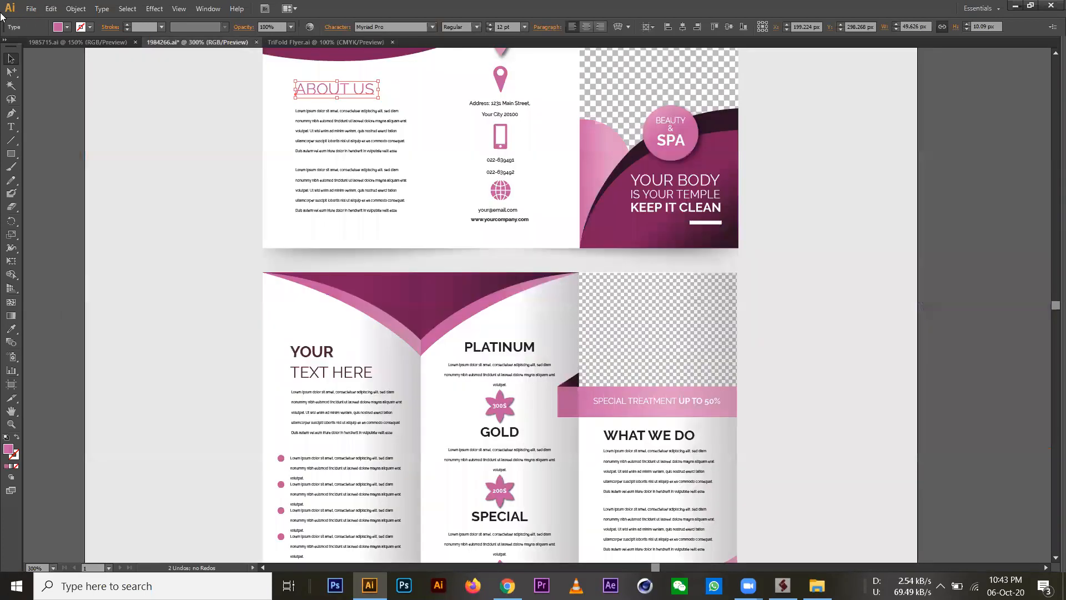
pyautogui.hotkey('ctrl', 'w')
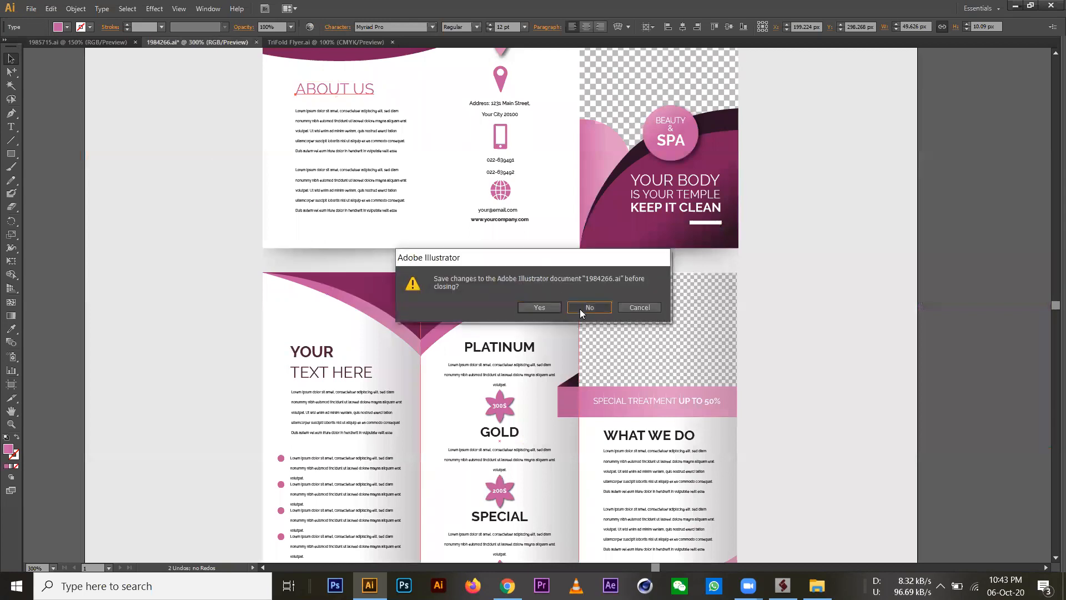
pyautogui.click(580, 309)
pyautogui.hotkey('ctrl', 'w')
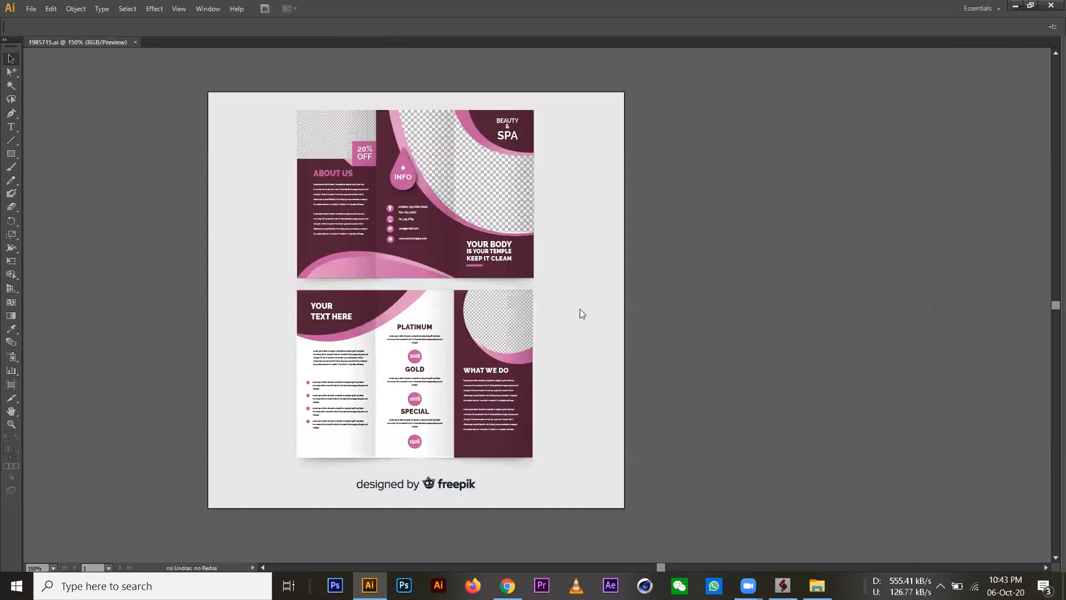
pyautogui.hotkey('ctrl', 'w')
# Create a new CMYK document with two landscape A4 artboards, 0.125 in bleed and 300 ppi raster effects.
pyautogui.click(32, 8)
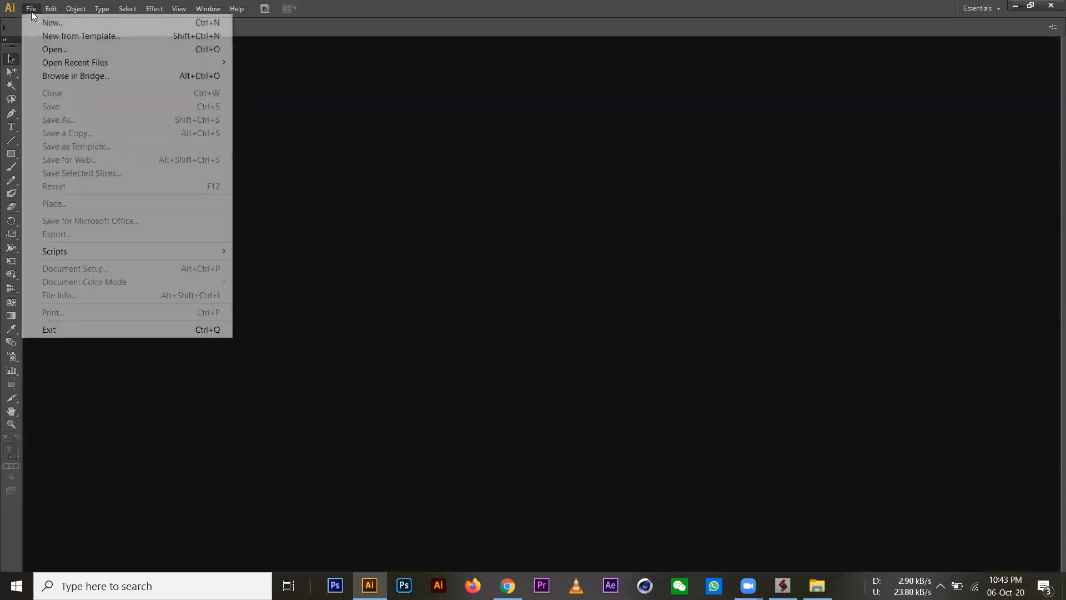
pyautogui.click(34, 22)
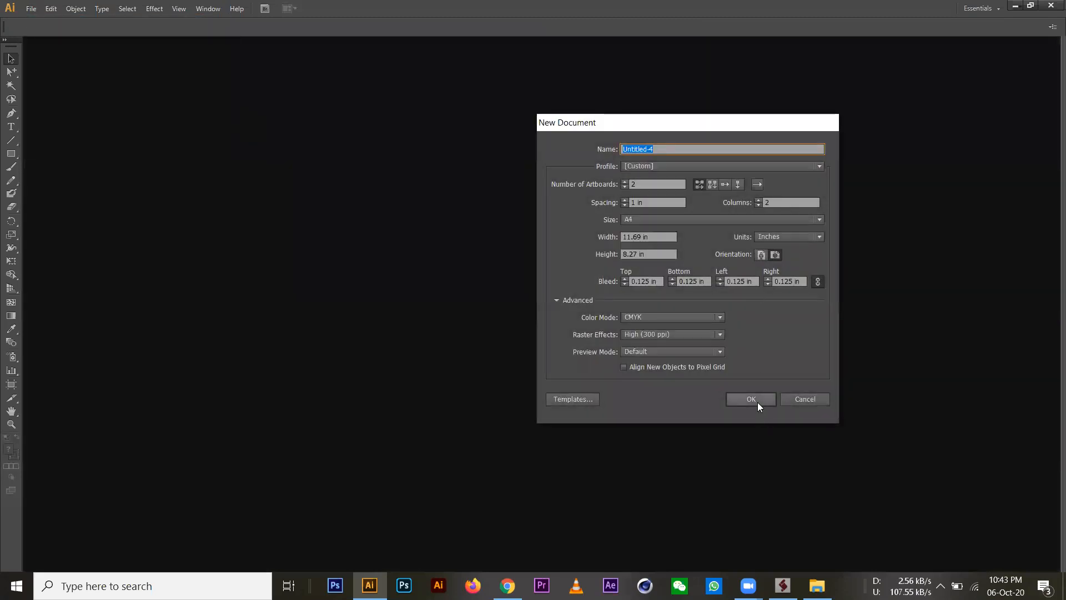
pyautogui.click(757, 401)
# Draw an empty area-text frame about 7.04 in wide and 4.65 in high in the middle of the first artboard.
pyautogui.keyDown('ctrl'); pyautogui.click(321, 314); pyautogui.keyUp('ctrl')
pyautogui.keyDown('ctrl'); pyautogui.click(441, 282); pyautogui.keyUp('ctrl')
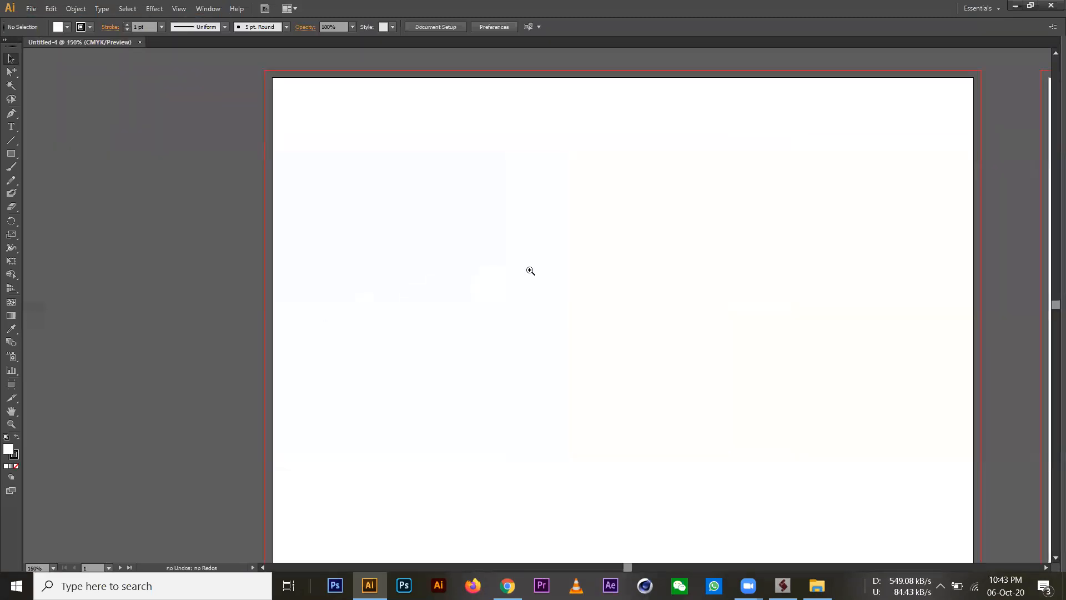
pyautogui.keyDown('ctrl'); pyautogui.click(528, 270); pyautogui.keyUp('ctrl')
pyautogui.keyDown('ctrl'); pyautogui.click(519, 266); pyautogui.keyUp('ctrl')
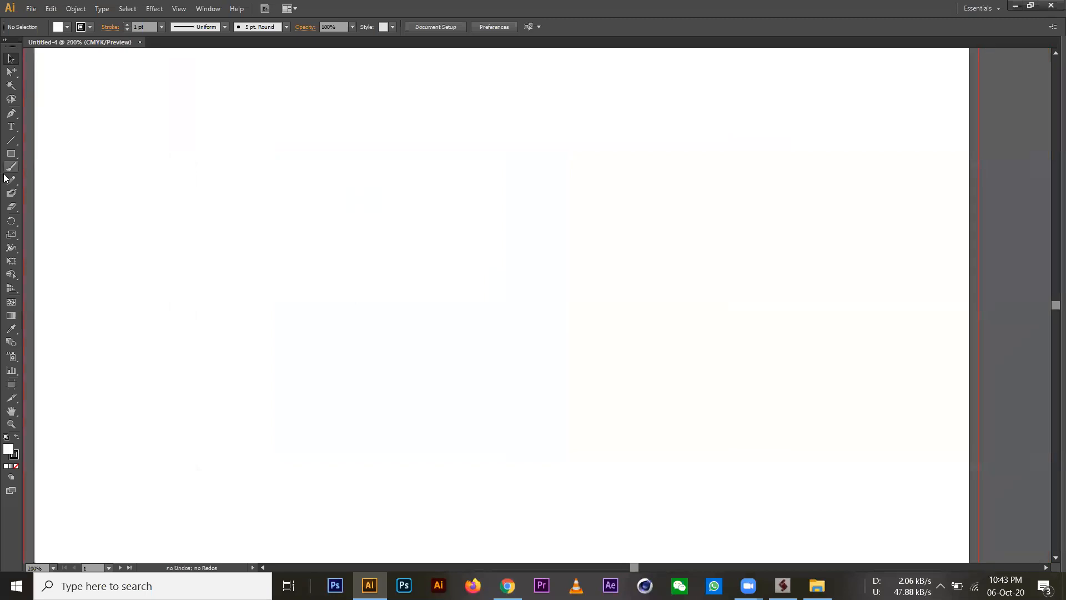
pyautogui.click(12, 128)
pyautogui.moveTo(219, 117); pyautogui.dragTo(782, 488)
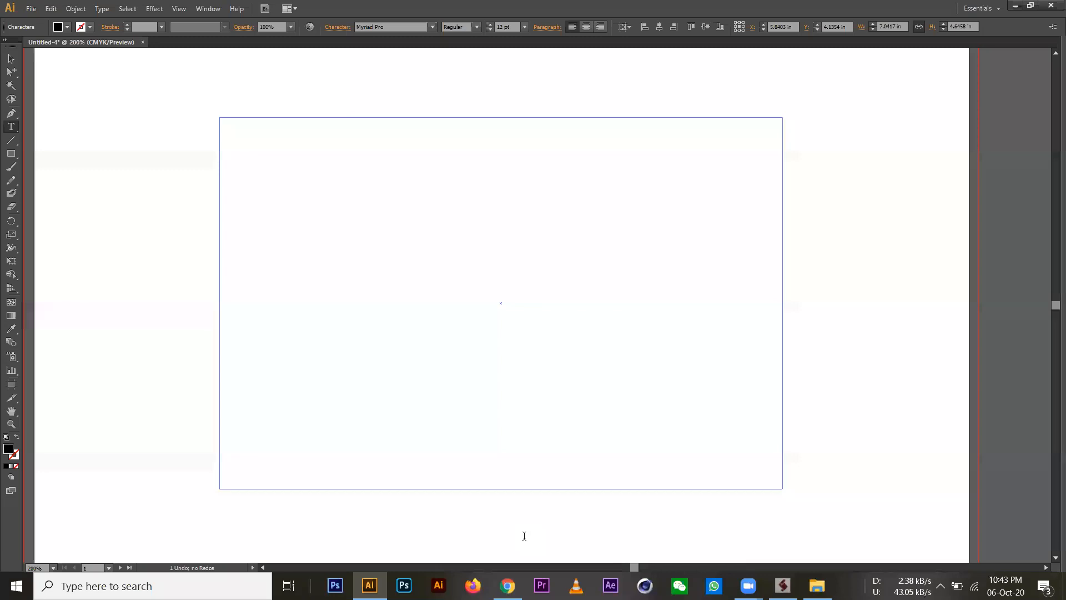
pyautogui.hotkey('alt', 'Tab')
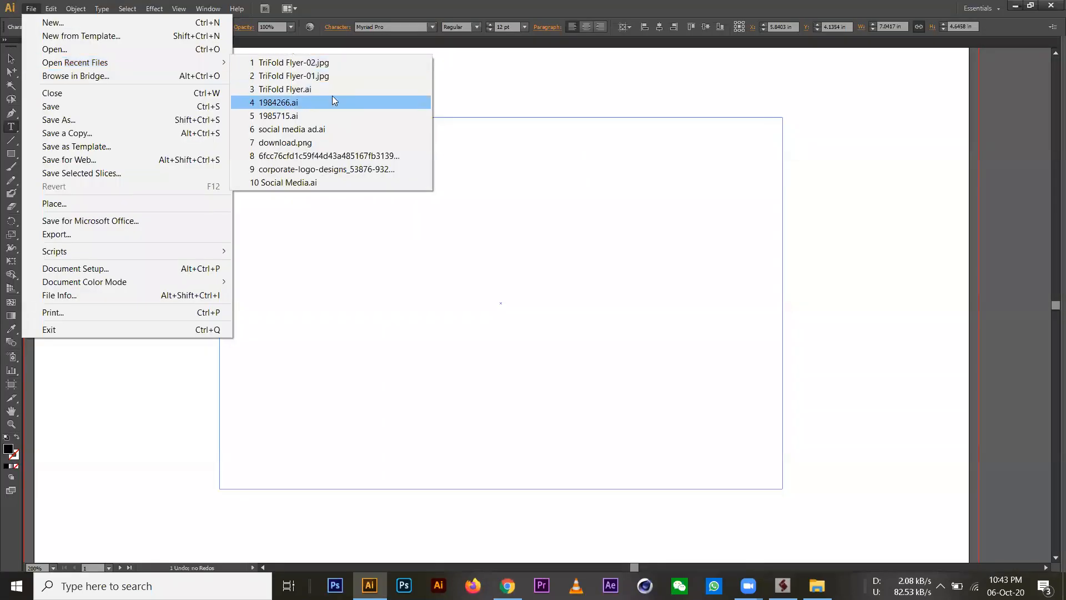
pyautogui.click(331, 97)
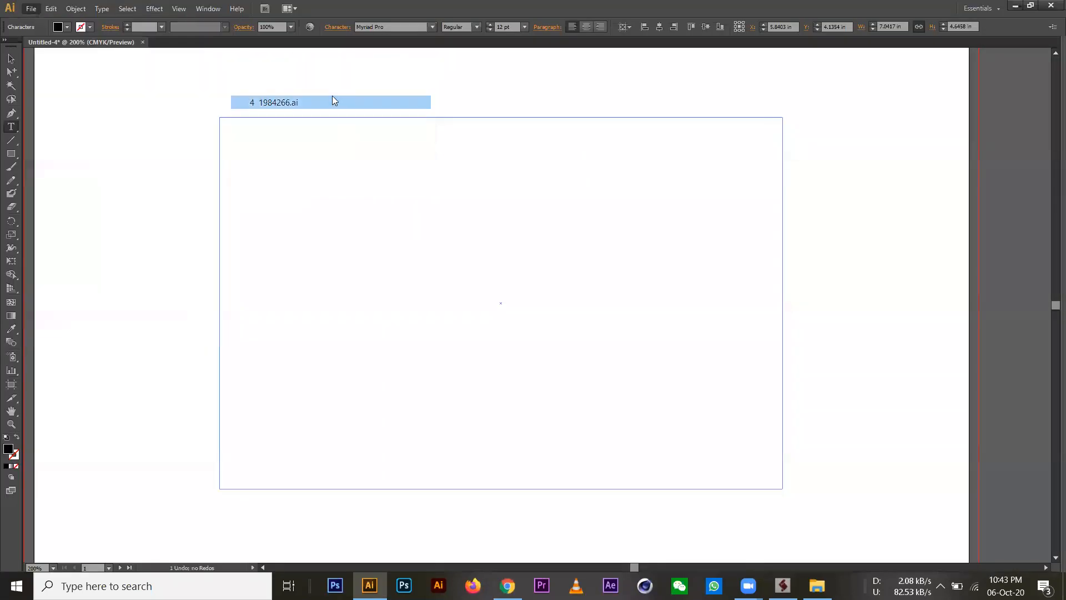
pyautogui.click(624, 338)
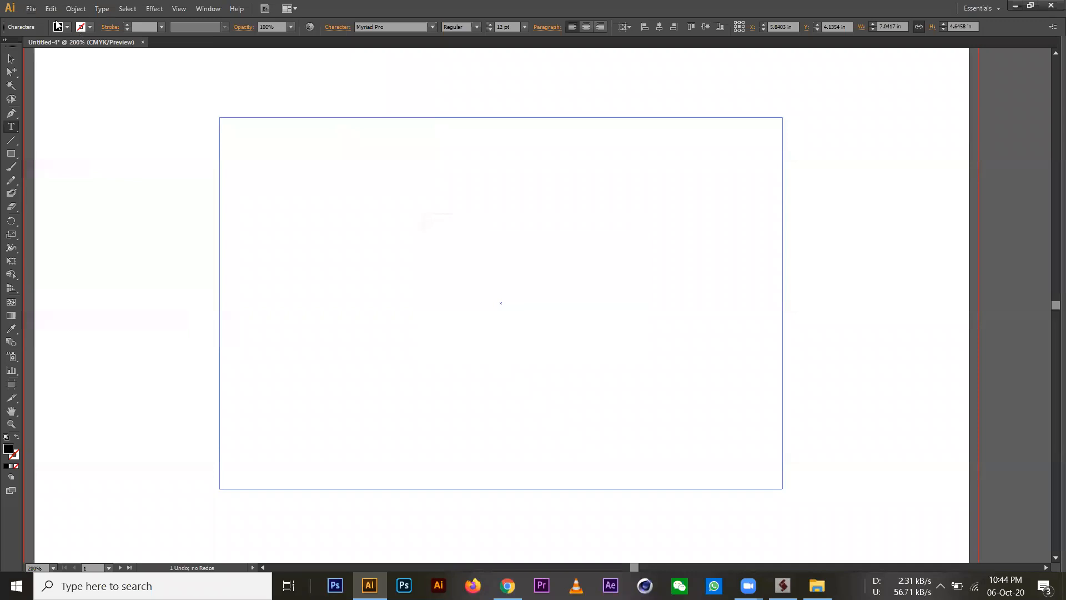
# Reopen TriFold Flyer.ai from the recently used files.
pyautogui.click(31, 9)
pyautogui.moveTo(72, 65)
pyautogui.click(332, 87)
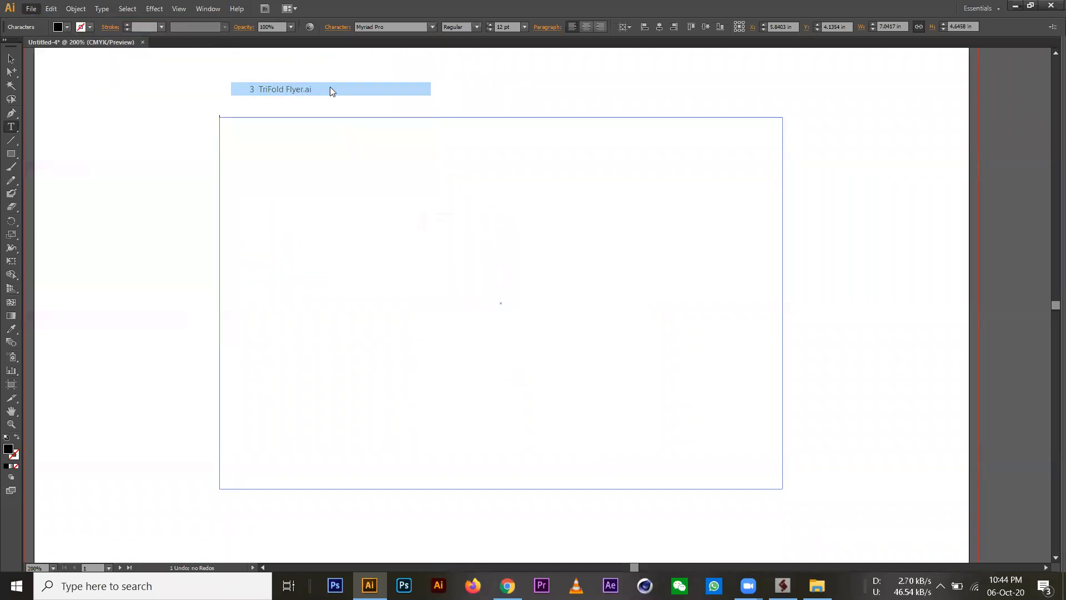
# Copy the "HOW DO WE DO" text block from panel 03 of the flyer into the empty text frame of the new document.
pyautogui.click(562, 338)
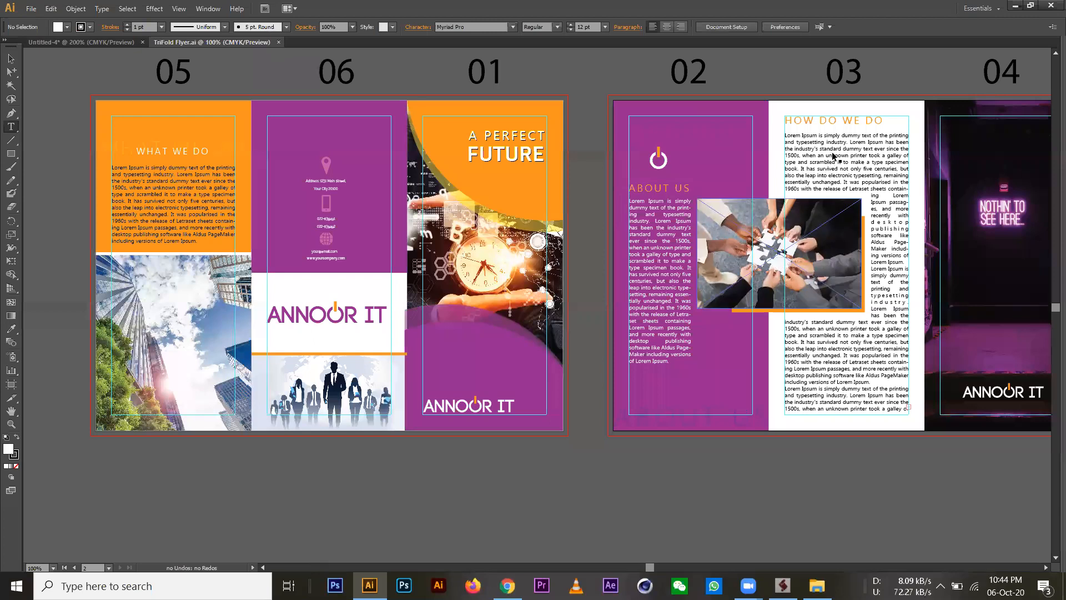
pyautogui.click(835, 154)
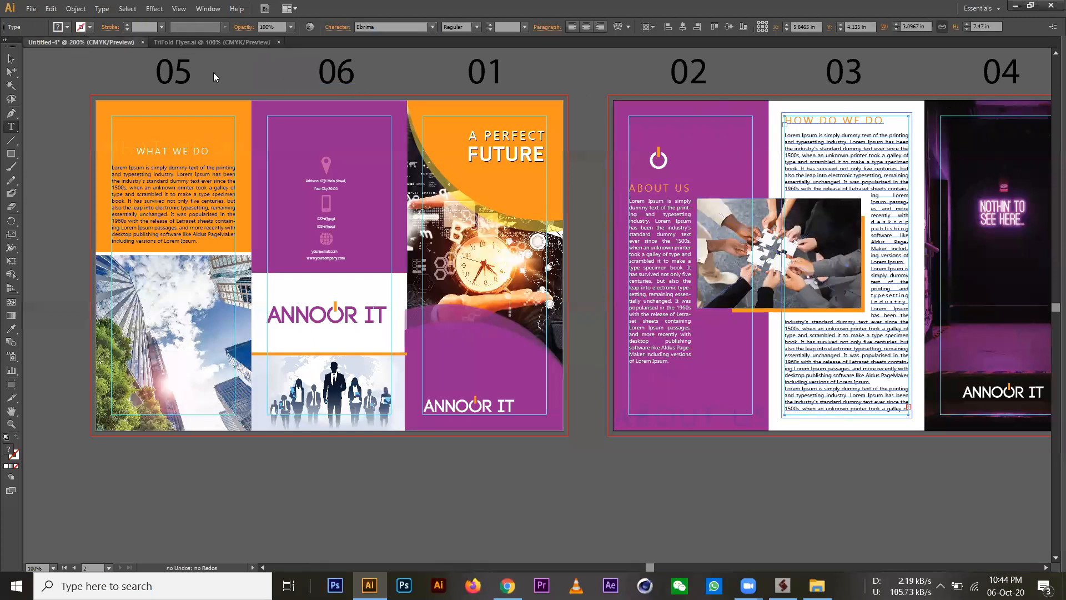
pyautogui.click(81, 44)
pyautogui.click(222, 124)
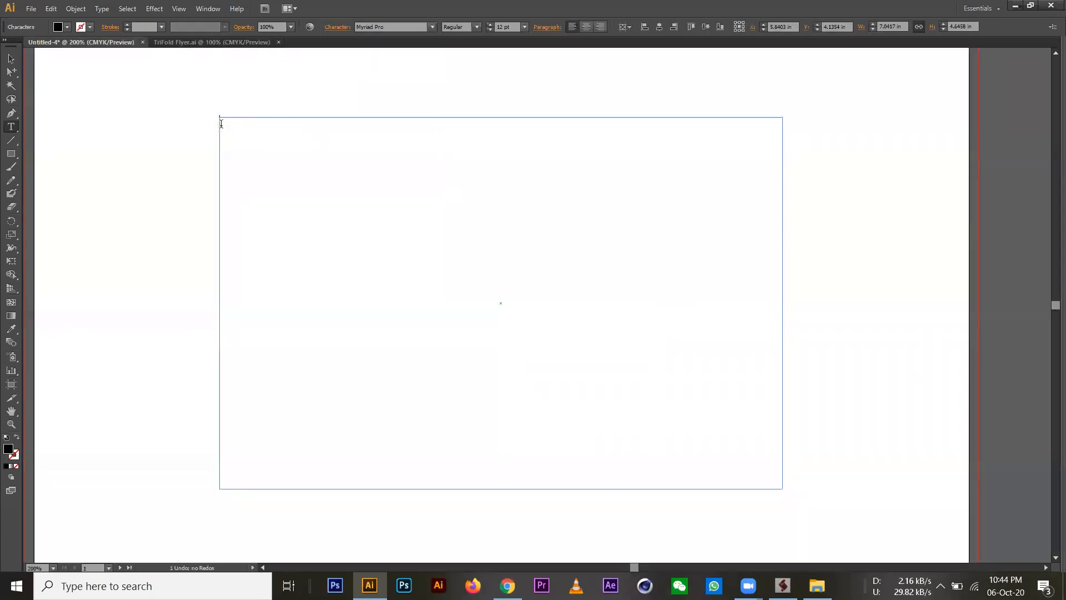
pyautogui.hotkey('ctrl', 'v')
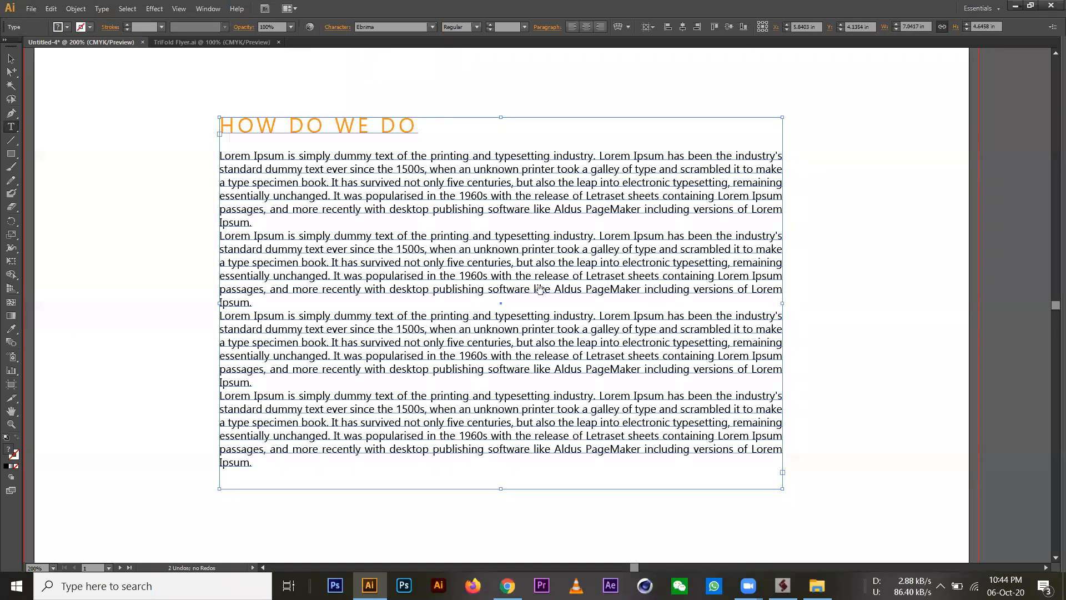
pyautogui.hscroll(2, 499, 300)
pyautogui.hotkey('ctrl', 'shift', 'a')
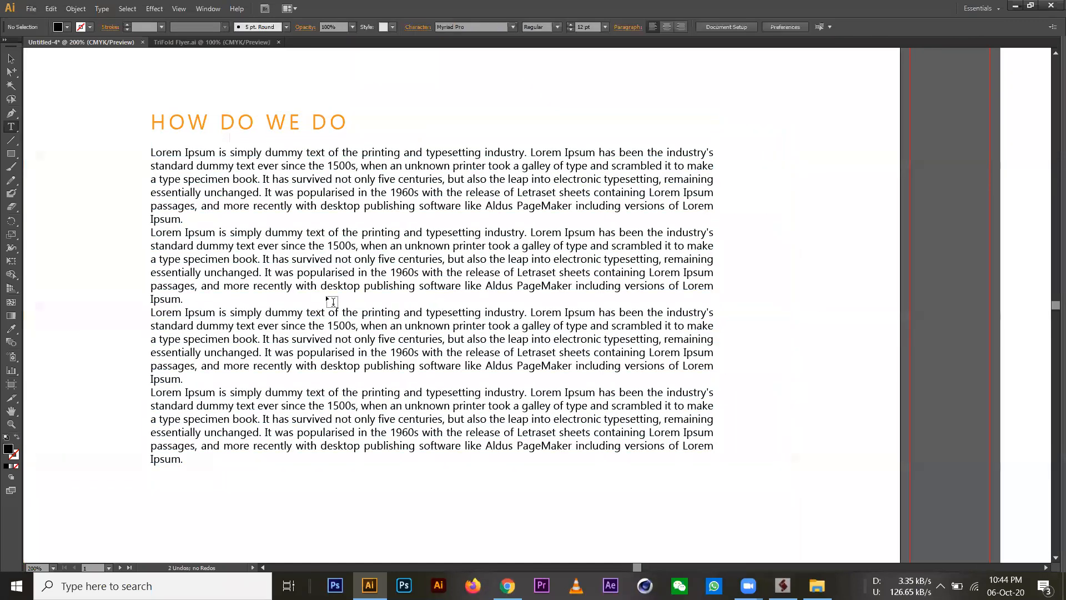
# Draw a black rectangle about 3.39 in wide and 1.97 in high over the middle of the text block.
pyautogui.click(6, 157)
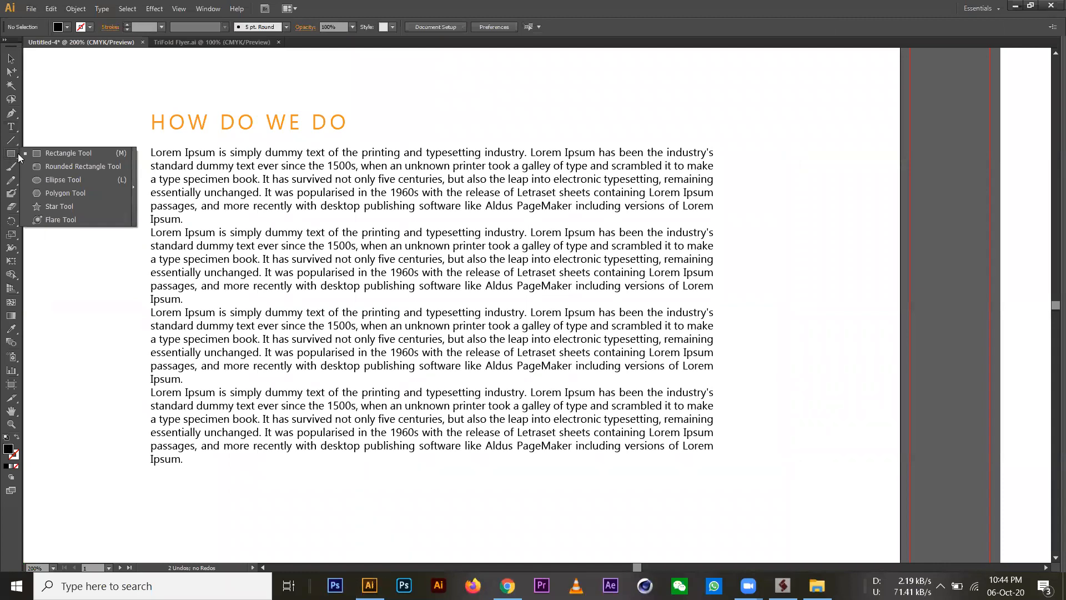
pyautogui.click(68, 153)
pyautogui.moveTo(290, 213); pyautogui.dragTo(561, 360)
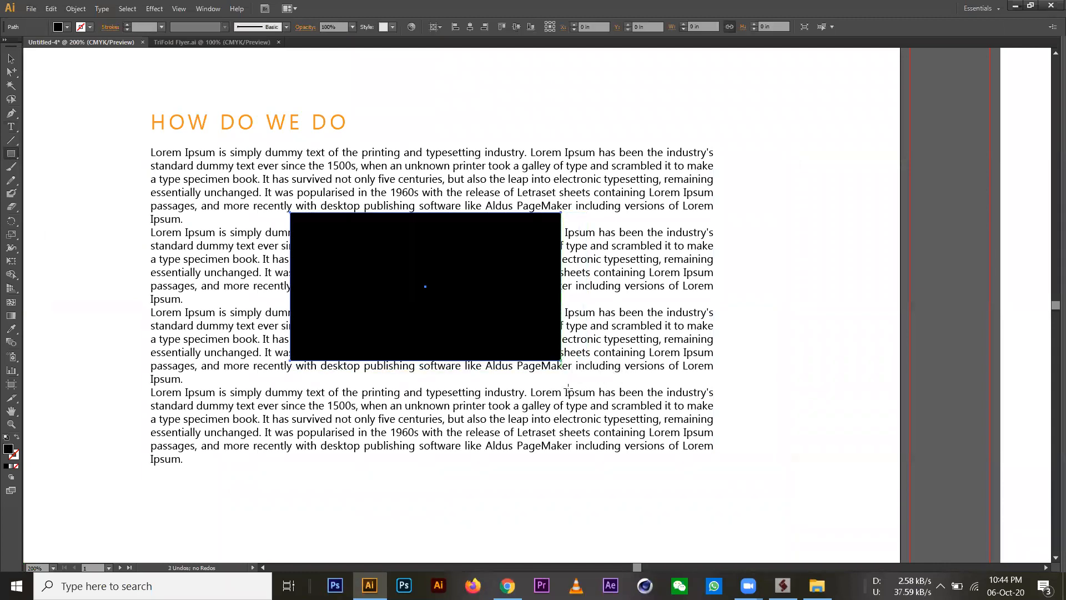
pyautogui.press('v')
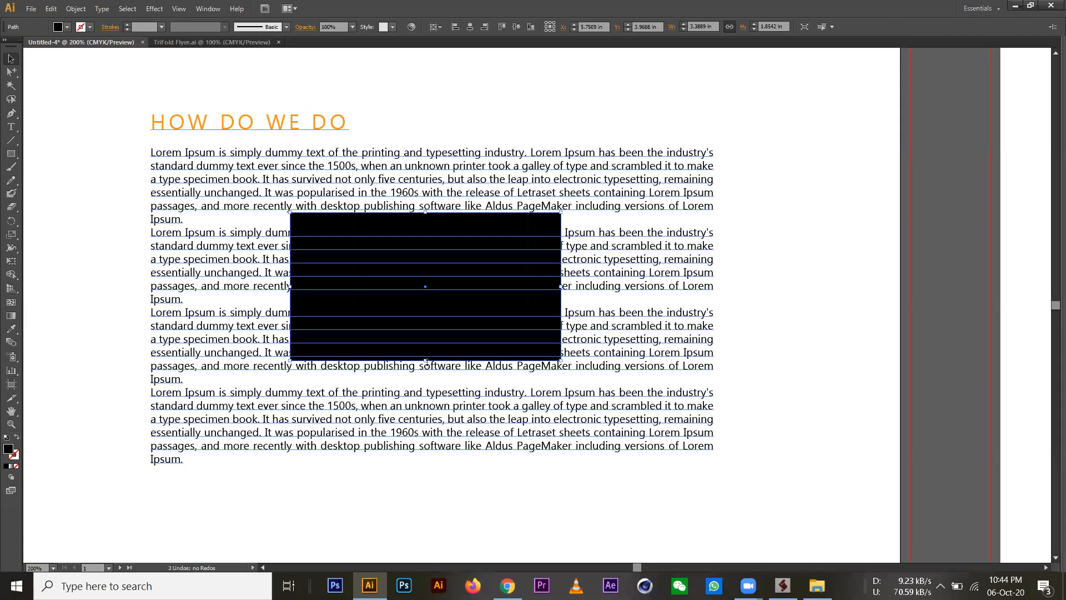
pyautogui.moveTo(426, 359); pyautogui.dragTo(425, 377)
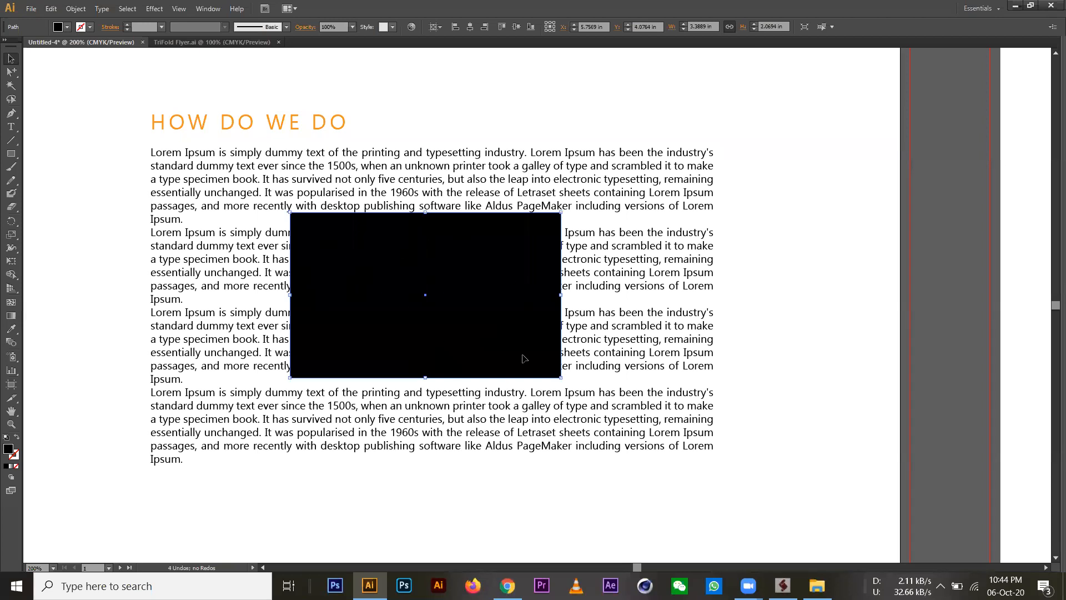
pyautogui.moveTo(425, 213); pyautogui.dragTo(426, 220)
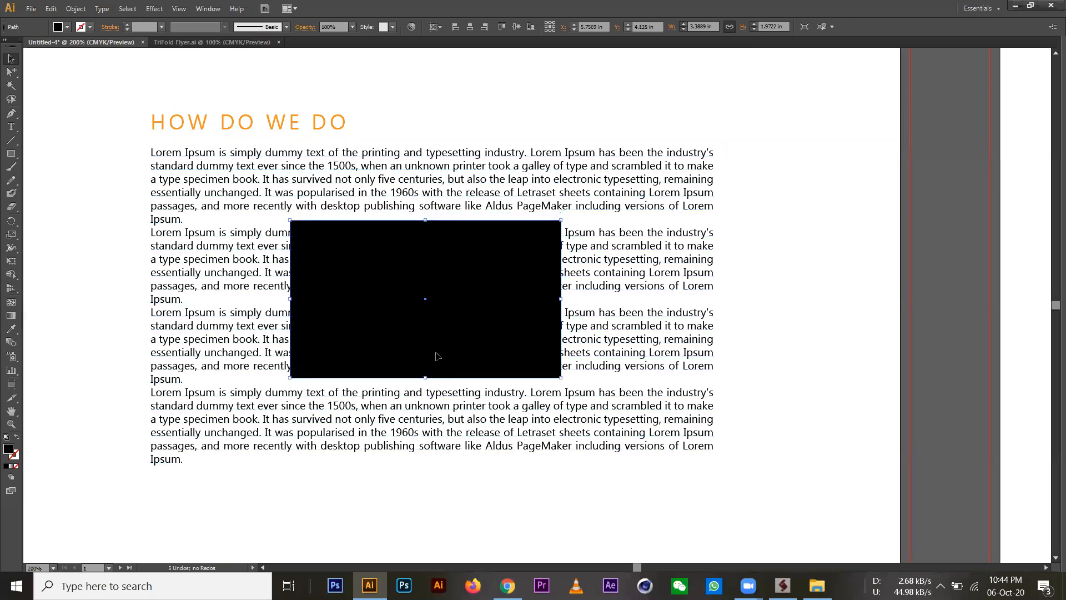
# Copy the puzzle-hands photo from the flyer into the new document and scale it down to fit on the black rectangle.
pyautogui.click(170, 43)
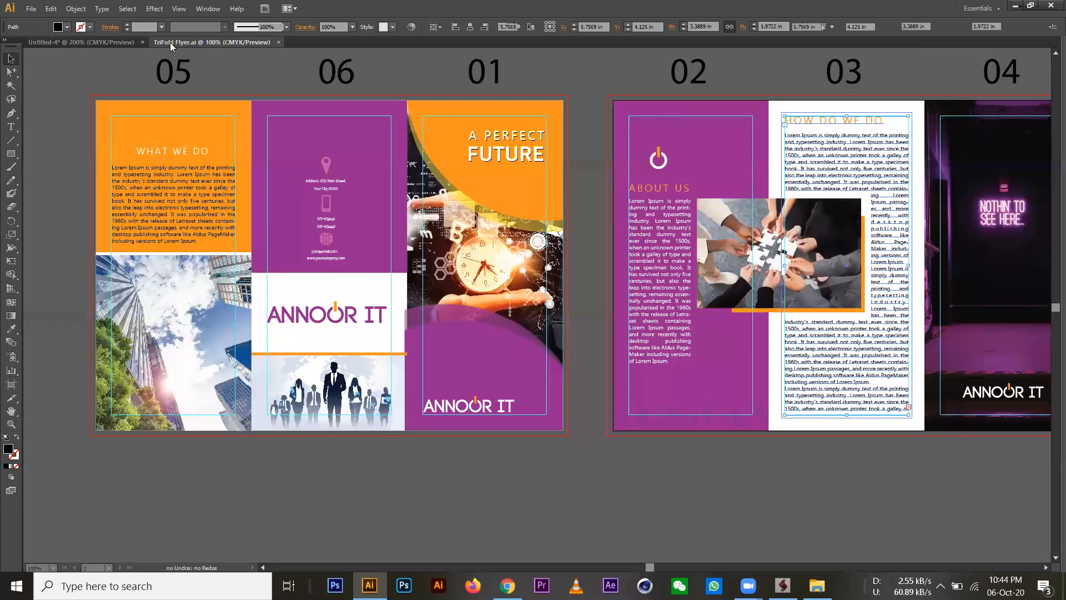
pyautogui.click(809, 287)
pyautogui.moveTo(608, 189); pyautogui.dragTo(633, 243)
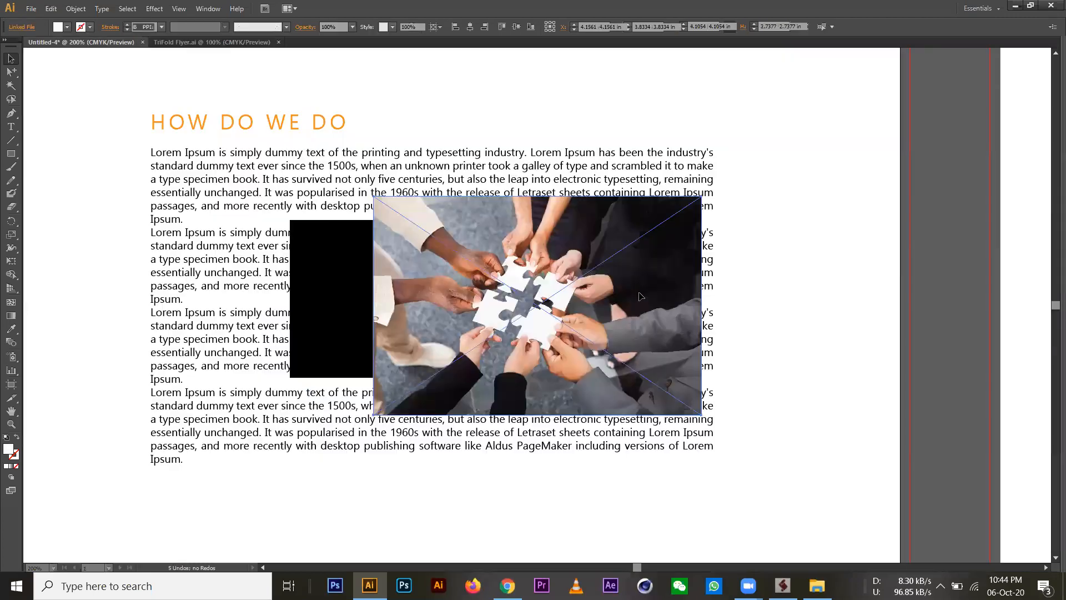
pyautogui.moveTo(700, 415); pyautogui.dragTo(538, 305)
pyautogui.moveTo(476, 263); pyautogui.dragTo(438, 305)
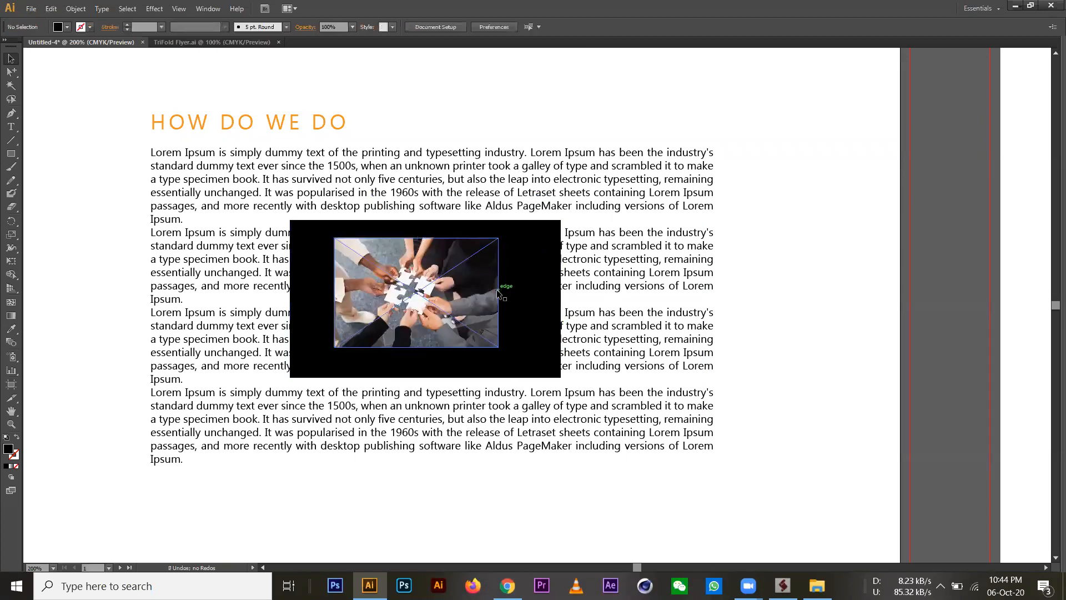
pyautogui.moveTo(492, 336); pyautogui.dragTo(547, 364)
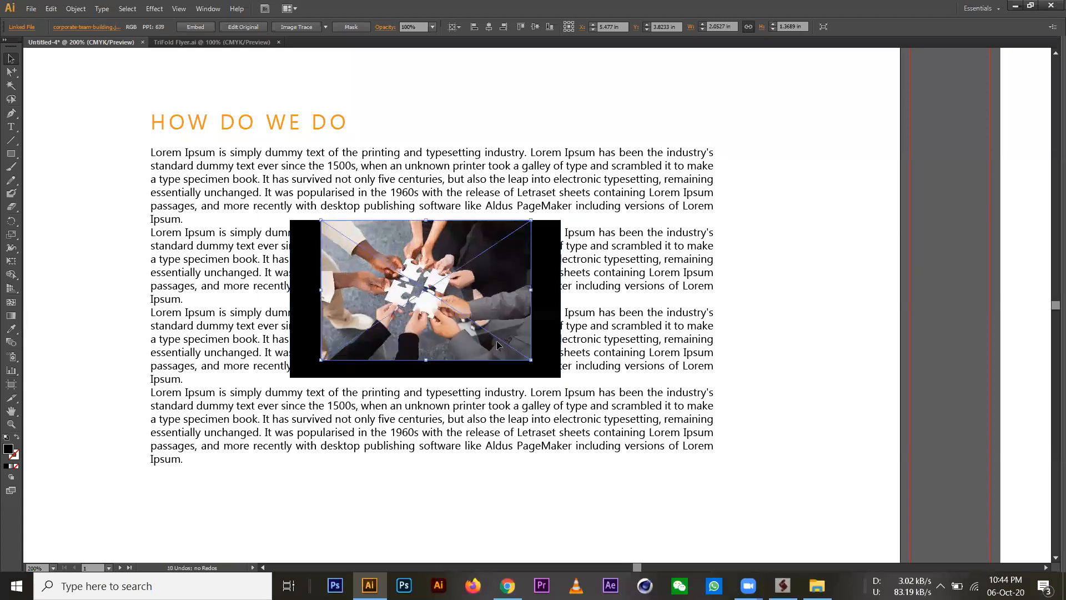
# Resize the black rectangle around the photo to about 3.09 in wide and 2.26 in high.
pyautogui.click(559, 377)
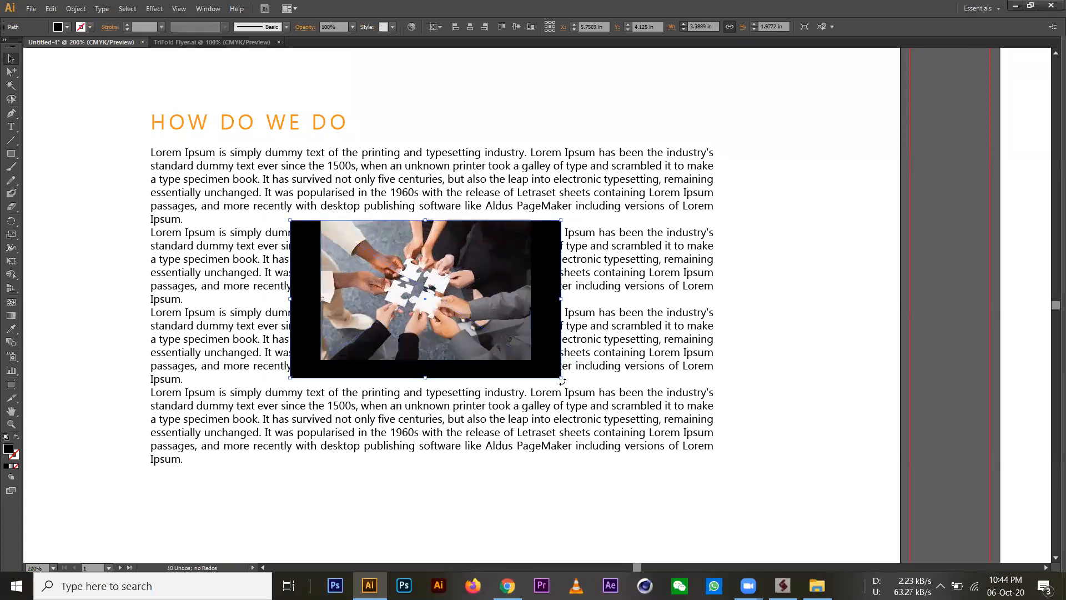
pyautogui.moveTo(558, 382); pyautogui.dragTo(549, 383)
pyautogui.moveTo(300, 387); pyautogui.dragTo(304, 395)
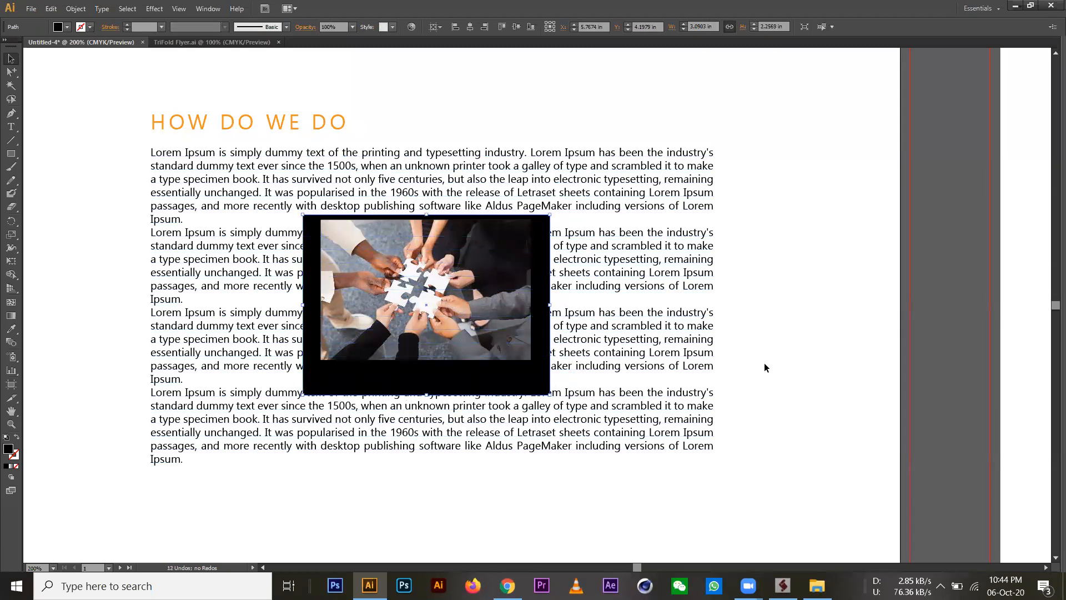
# Apply a text wrap to the black rectangle together with the text frame so the paragraphs flow around it.
pyautogui.keyDown('shift'); pyautogui.click(646, 341); pyautogui.keyUp('shift')
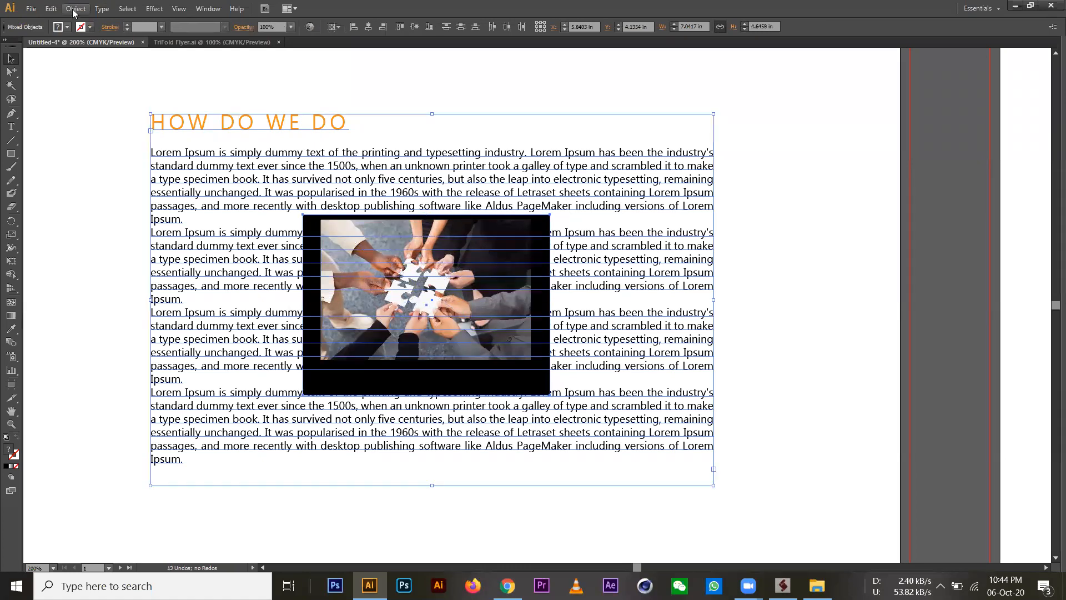
pyautogui.click(75, 9)
pyautogui.moveTo(104, 350)
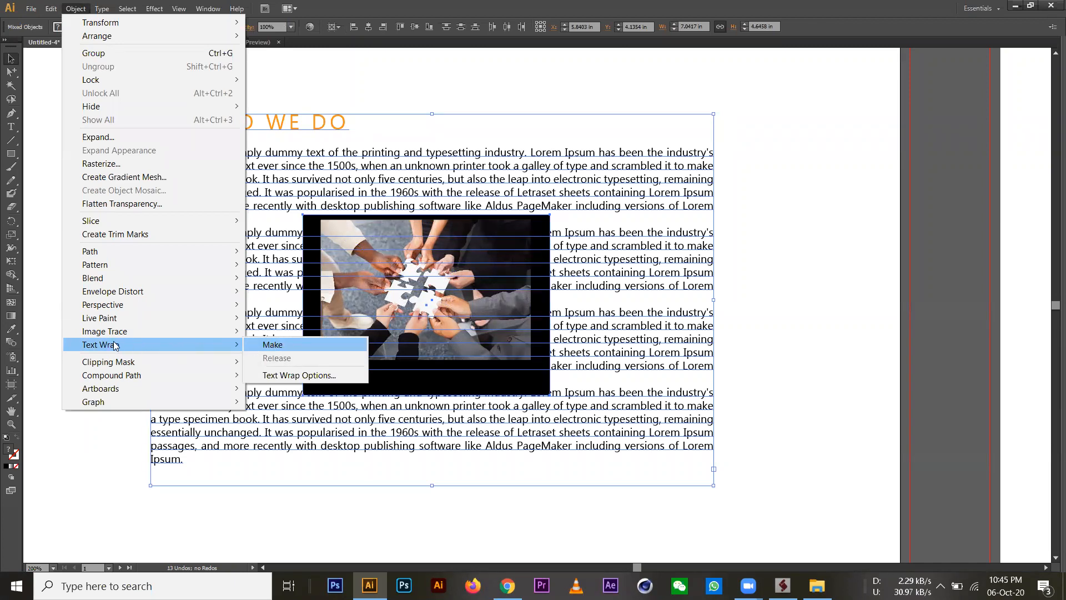
pyautogui.click(264, 345)
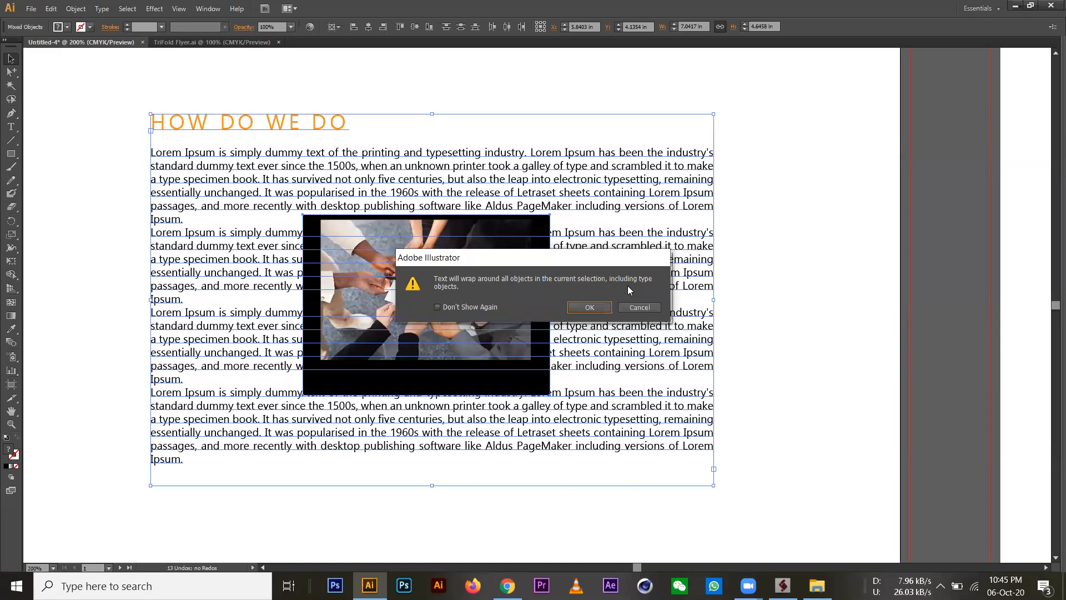
pyautogui.click(590, 308)
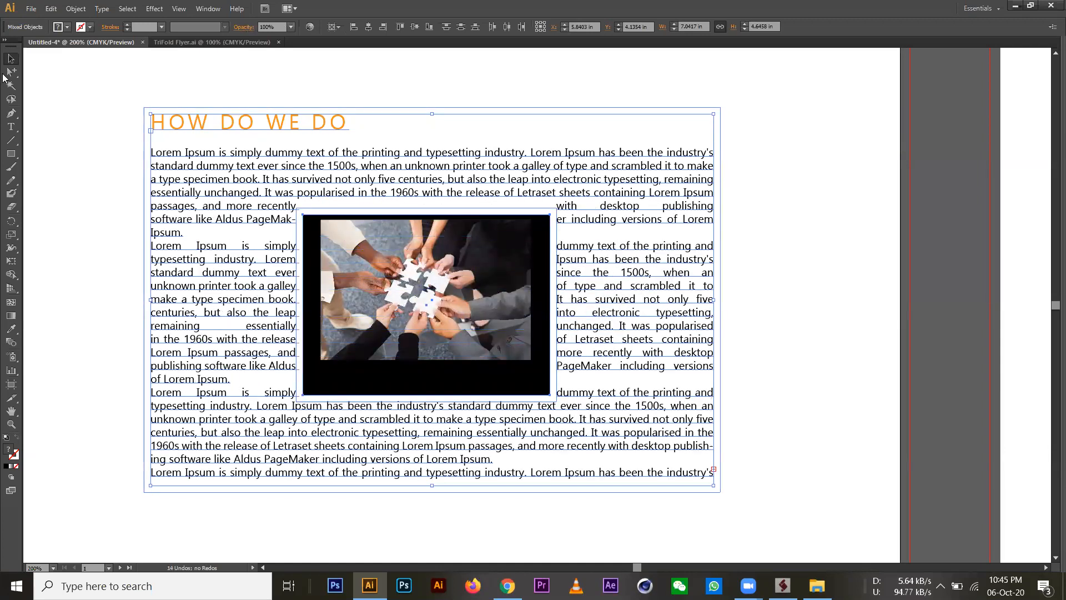
# Select only the black wrap rectangle and remove its fill.
pyautogui.click(18, 71)
pyautogui.click(91, 128)
pyautogui.click(315, 299)
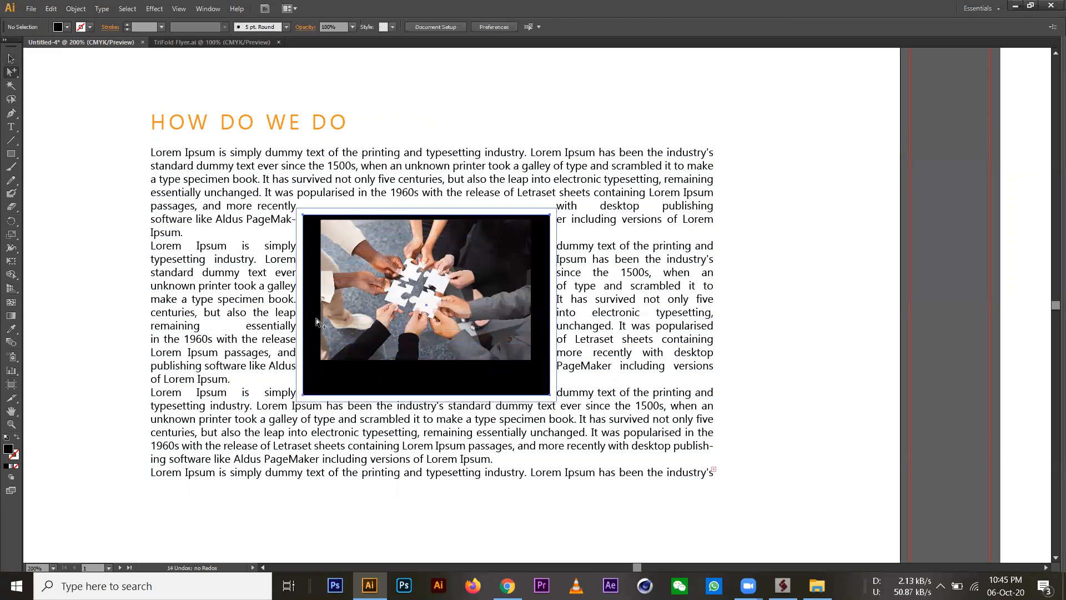
pyautogui.click(16, 468)
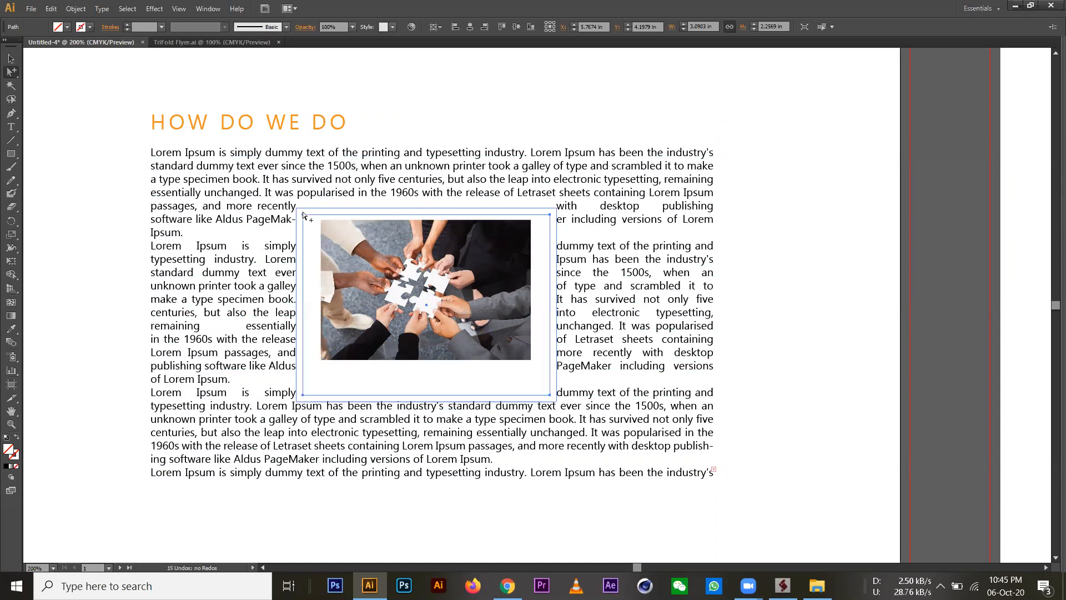
# Align the photo with the left side of the wrap gap and enlarge it to span nearly the gap's full width.
pyautogui.click(11, 58)
pyautogui.click(457, 321)
pyautogui.moveTo(458, 321); pyautogui.dragTo(440, 304)
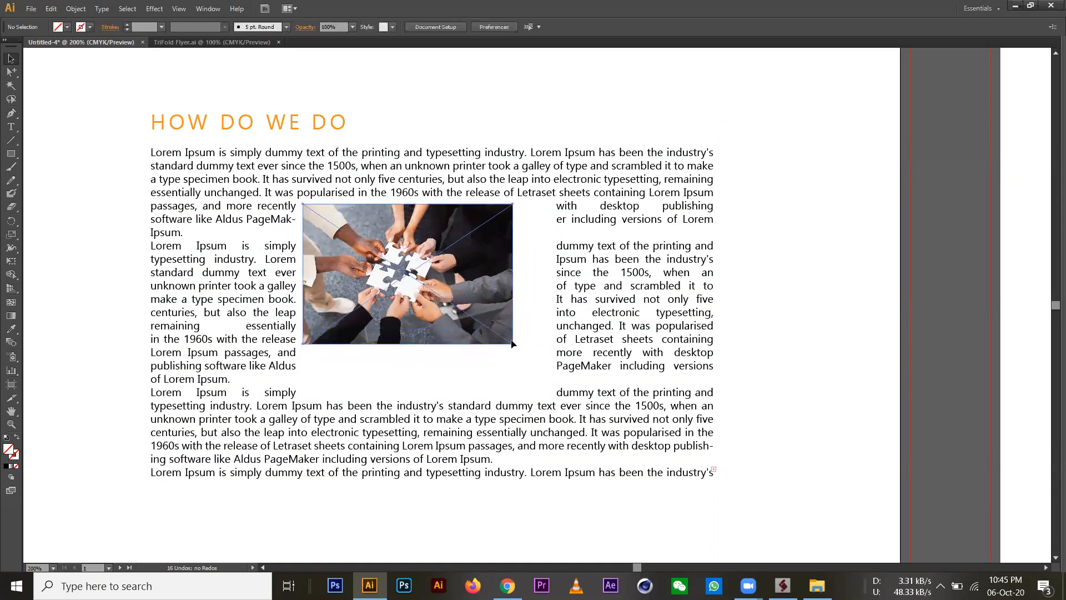
pyautogui.moveTo(513, 344); pyautogui.dragTo(547, 366)
pyautogui.hotkey('ctrl', 'shift', 'a')
# Copy the "HOW DO WE DO" heading and paste it three times in one line as a separate text below the text block.
pyautogui.tripleClick(245, 124)
pyautogui.hotkey('ctrl', 'c')
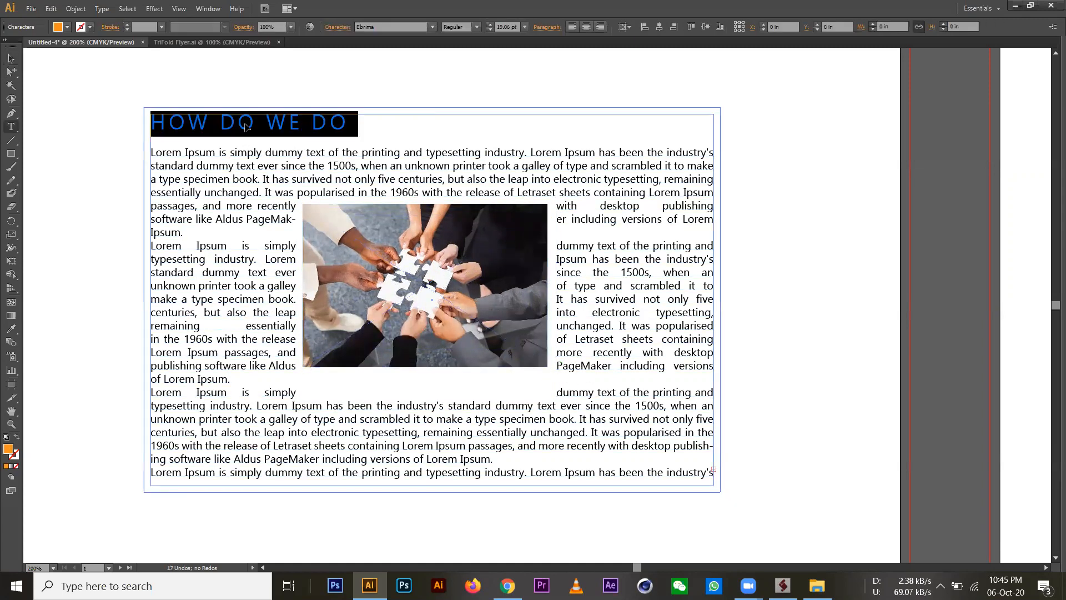
pyautogui.hotkey('ctrl', 'shift', 'a')
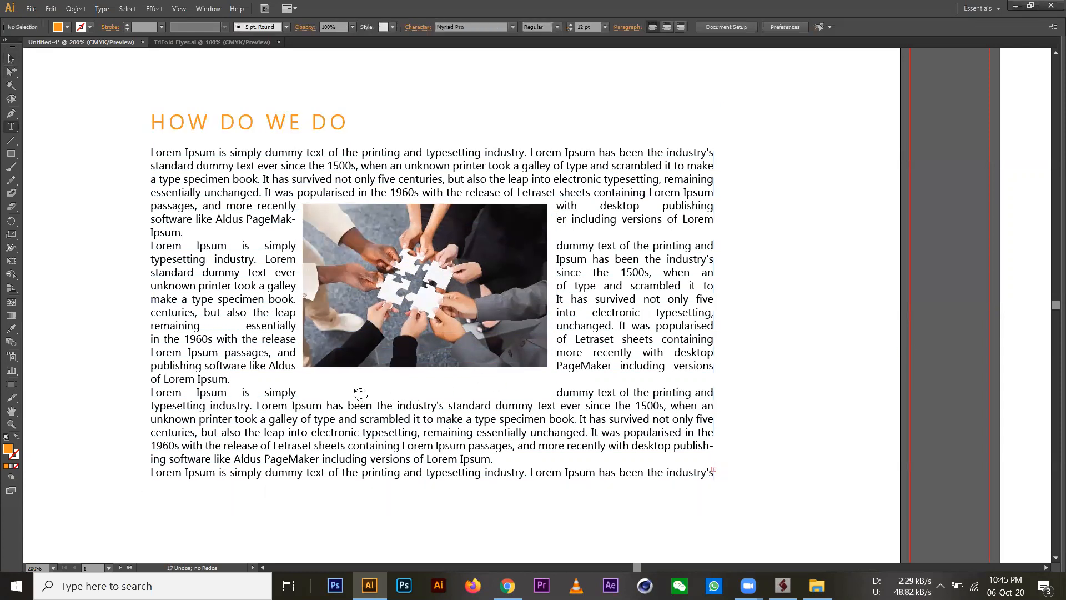
pyautogui.click(287, 524)
pyautogui.hotkey('ctrl', 'v')
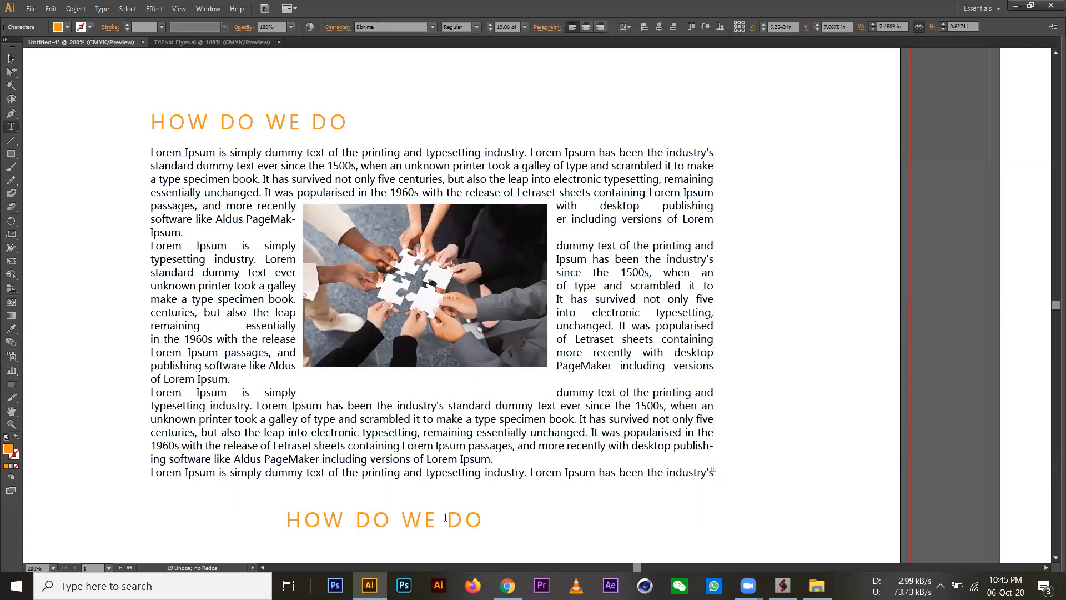
pyautogui.press('BackSpace')
pyautogui.press('BackSpace')
pyautogui.hotkey('ctrl', 'v')
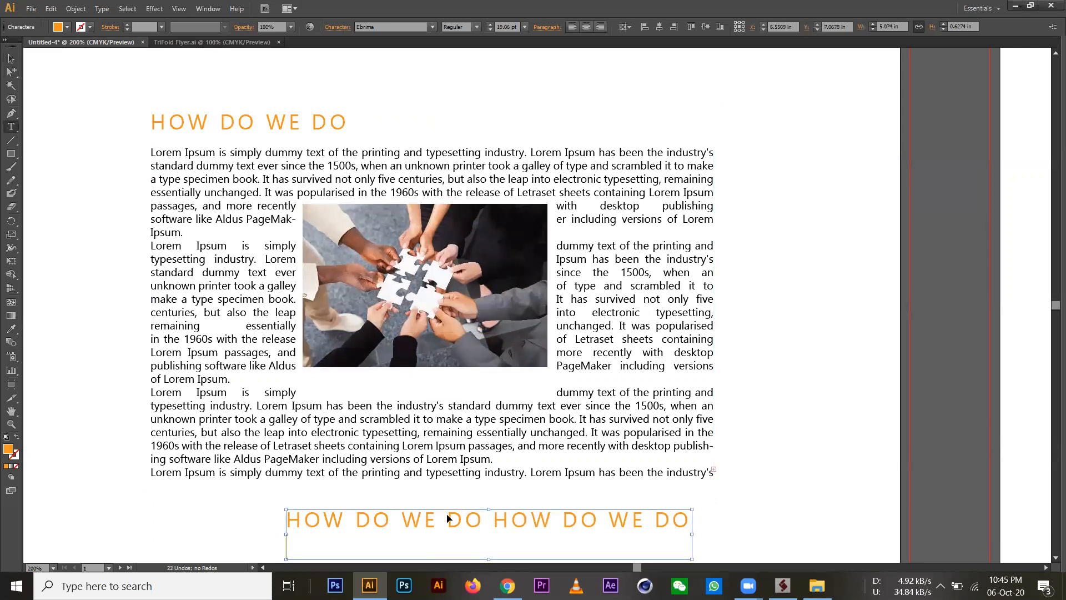
pyautogui.press('BackSpace')
pyautogui.hotkey('ctrl', 'v')
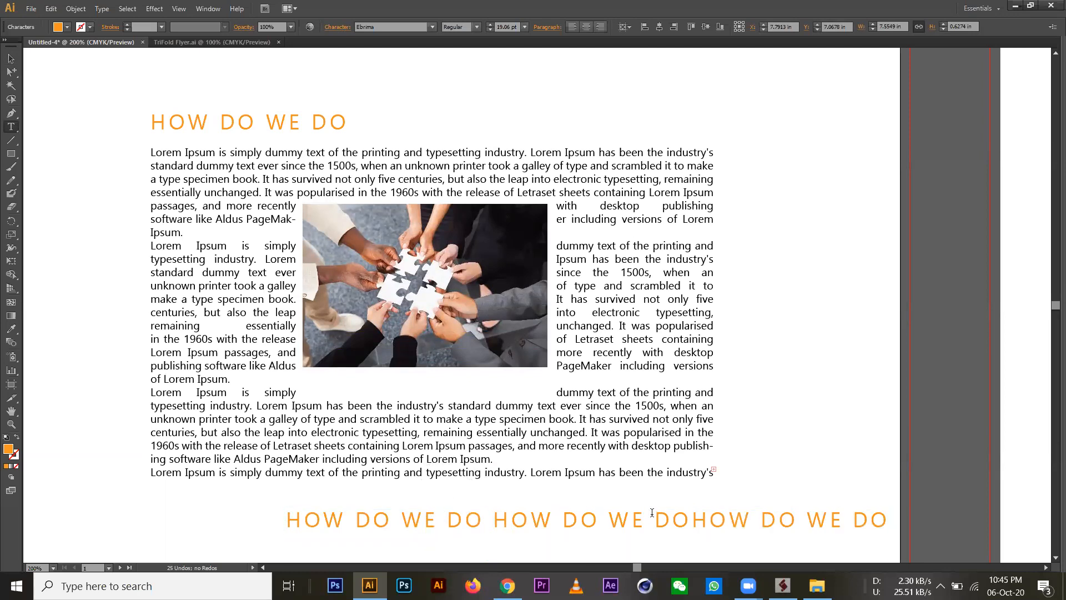
# Separate the last repeated phrase with a space, reduce the line to 7.06 pt and place it directly under the photo as a caption.
pyautogui.click(692, 519)
pyautogui.keyDown('ctrl'); pyautogui.click(727, 518); pyautogui.keyUp('ctrl')
pyautogui.hotkey('ctrl', 'shift', ',')
pyautogui.hotkey('ctrl', 'shift', ',')
pyautogui.hotkey('ctrl', 'shift', ',')
pyautogui.hotkey('ctrl', 'shift', ',')
pyautogui.hotkey('ctrl', 'shift', ',')
pyautogui.hotkey('ctrl', 'shift', ',')
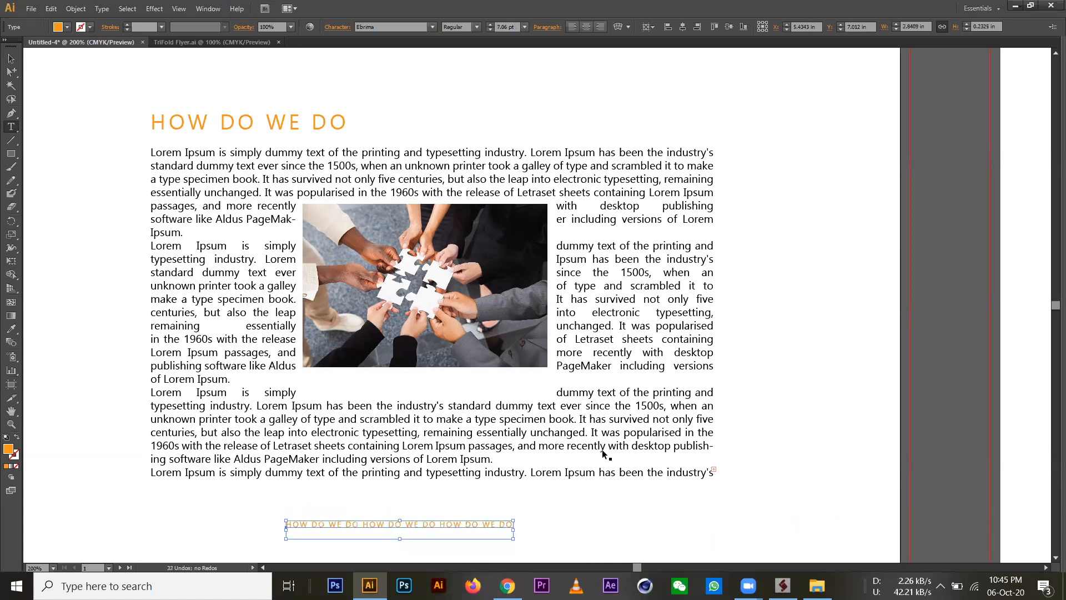
pyautogui.press('v')
pyautogui.moveTo(389, 525); pyautogui.dragTo(408, 378)
# Set the caption's font to Elephant Italic and narrow it to about 3.08 in wide to match the photo.
pyautogui.hotkey('ctrl', 't')
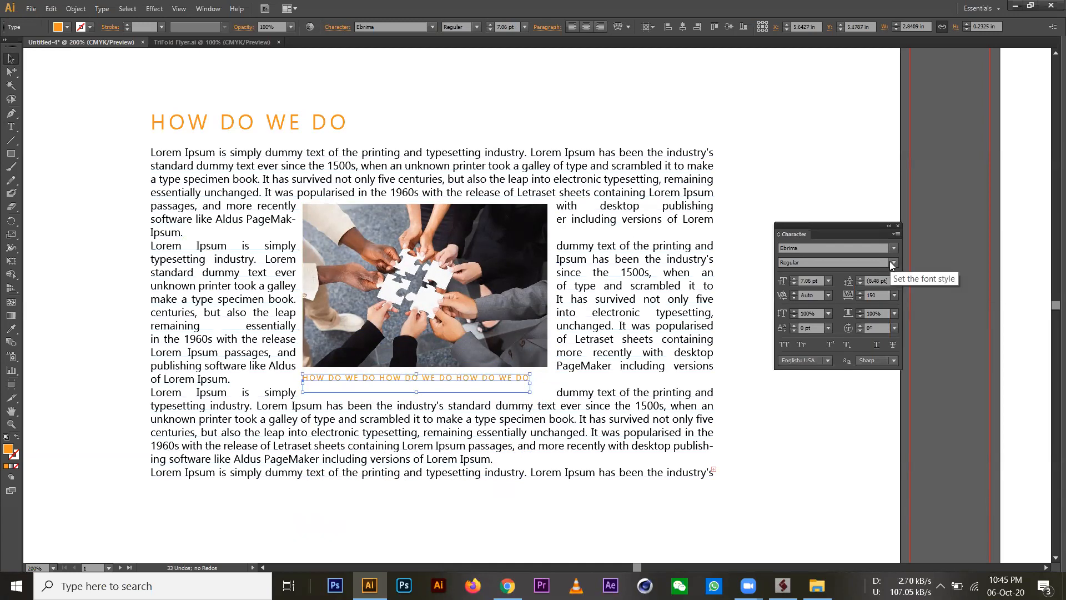
pyautogui.click(829, 247)
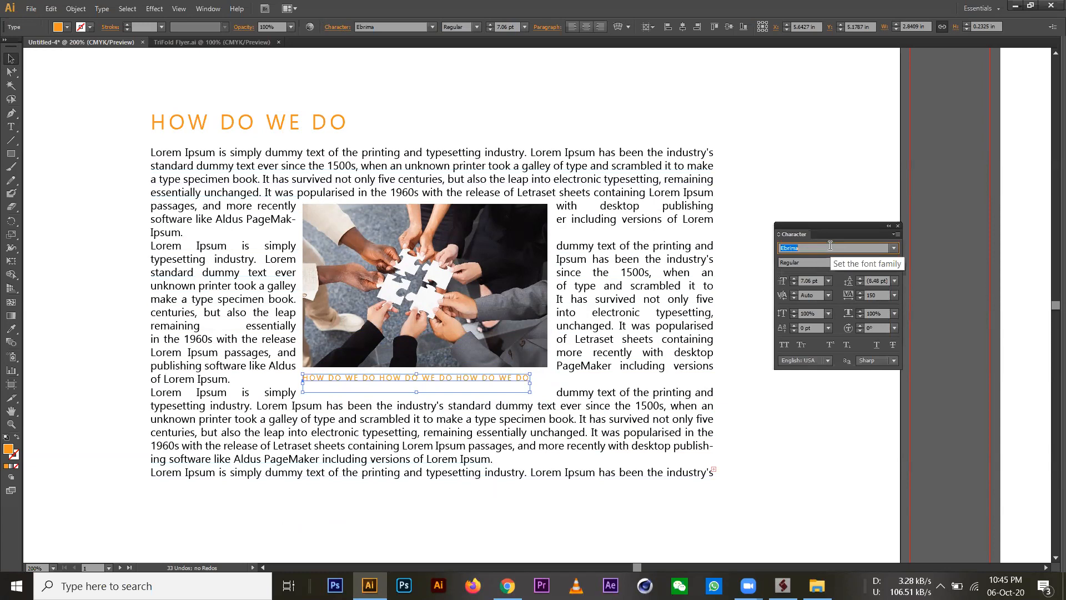
pyautogui.write('Elephant')
pyautogui.press('Return')
pyautogui.click(823, 263)
pyautogui.click(895, 262)
pyautogui.click(894, 262)
pyautogui.click(895, 262)
pyautogui.click(853, 286)
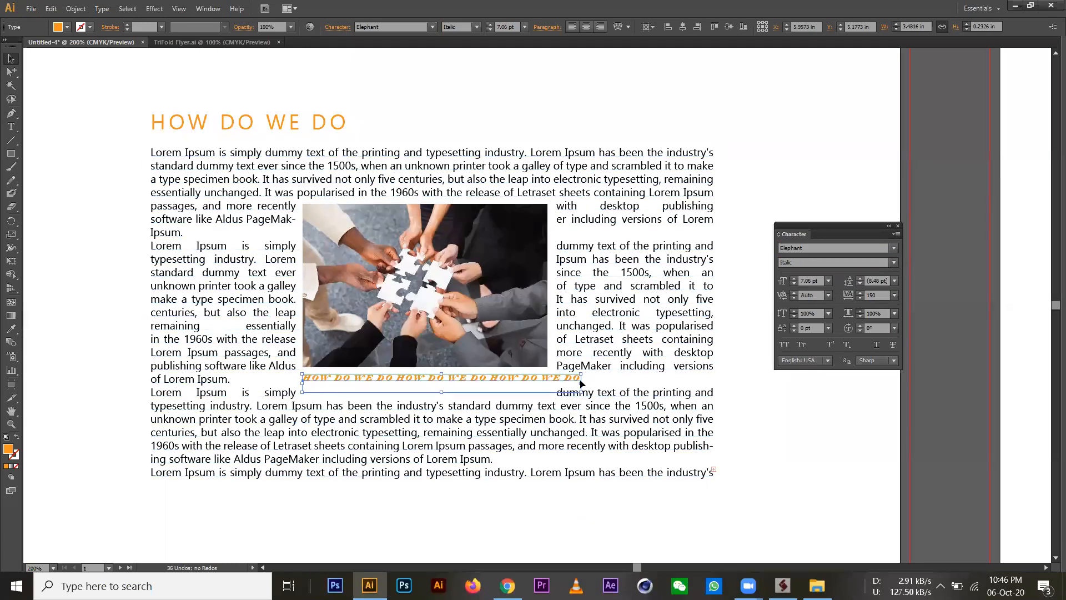
pyautogui.moveTo(579, 382); pyautogui.dragTo(549, 382)
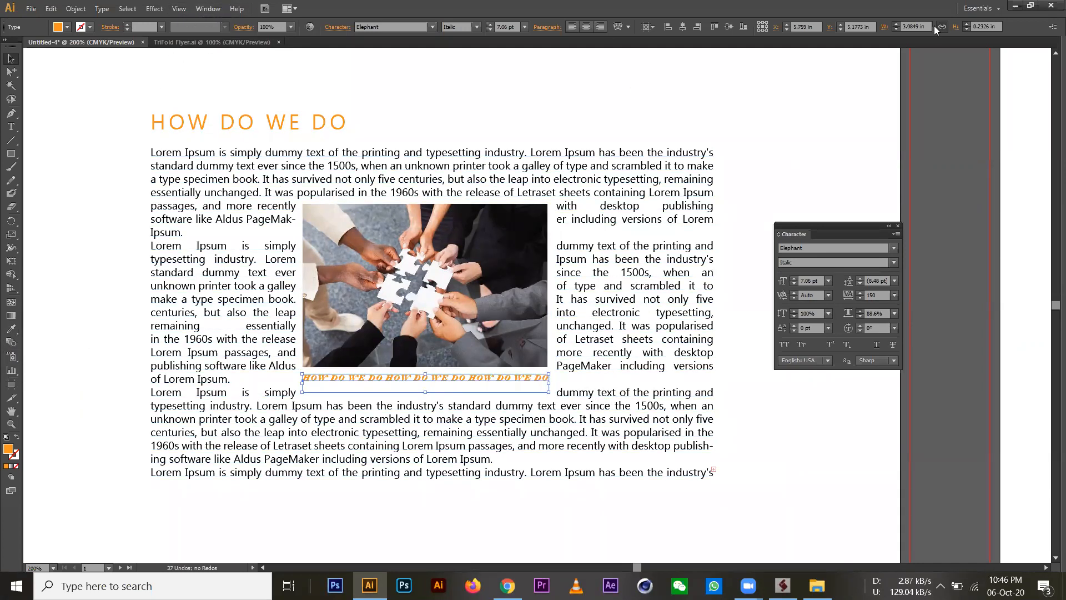
# Show the Color panel, recolour the caption text under the photo black and deselect it.
pyautogui.click(208, 9)
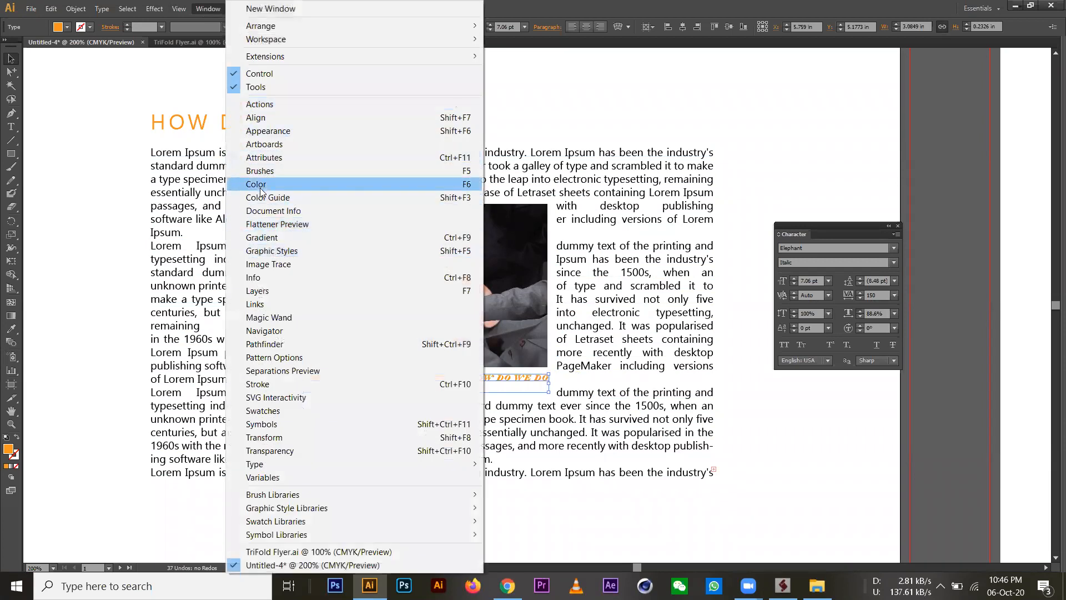
pyautogui.press('Return')
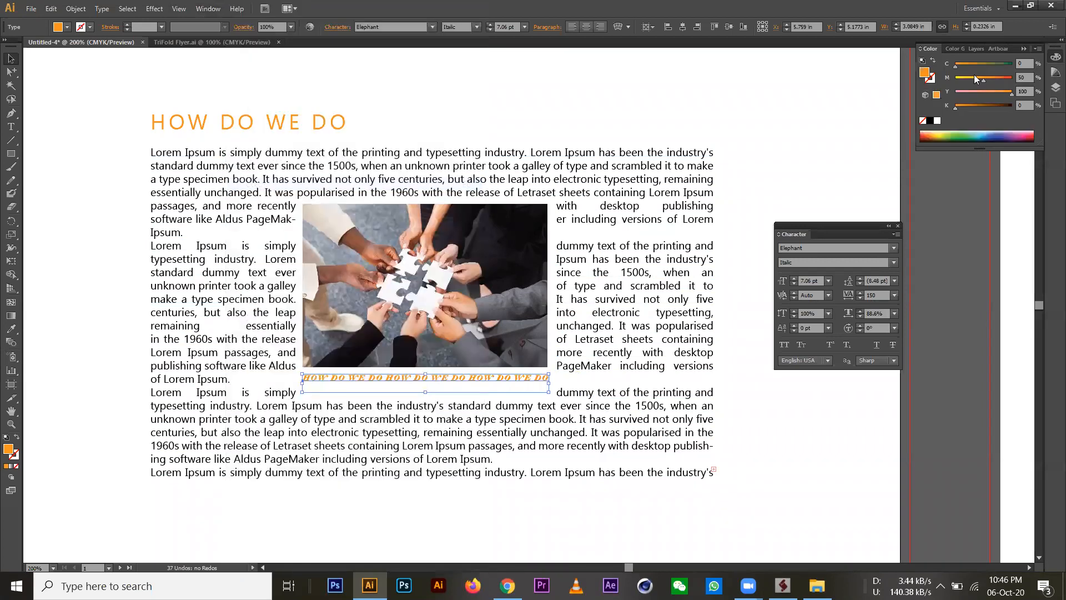
pyautogui.click(930, 121)
pyautogui.click(805, 176)
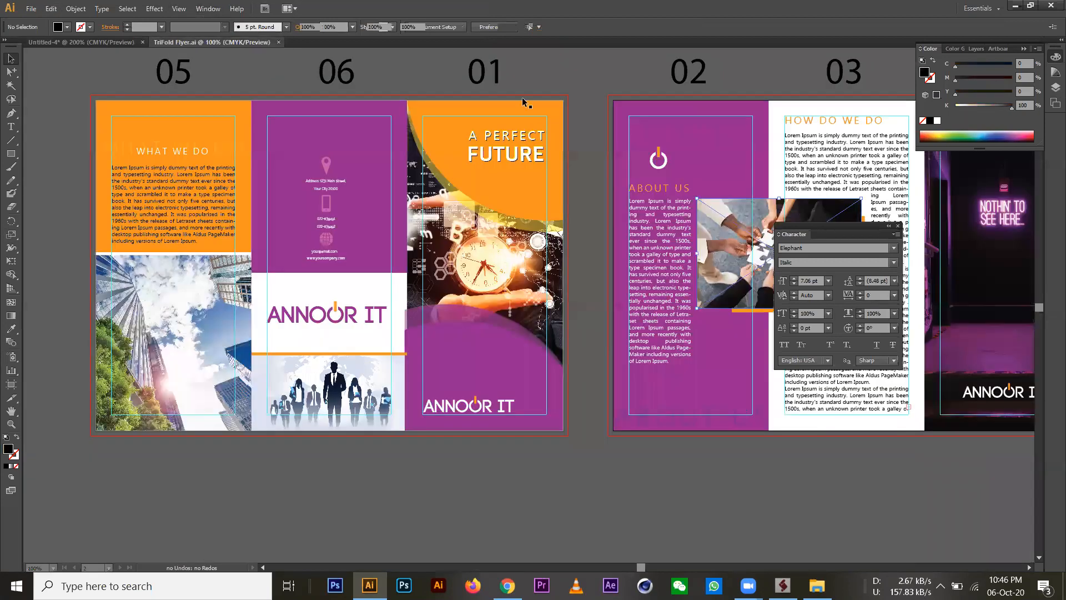
# Switch to the TriFold Flyer document, move the Character panel below the artwork and undo the team photo's displacement.
pyautogui.click(211, 42)
pyautogui.moveTo(862, 221); pyautogui.dragTo(910, 303)
pyautogui.moveTo(866, 232); pyautogui.dragTo(971, 464)
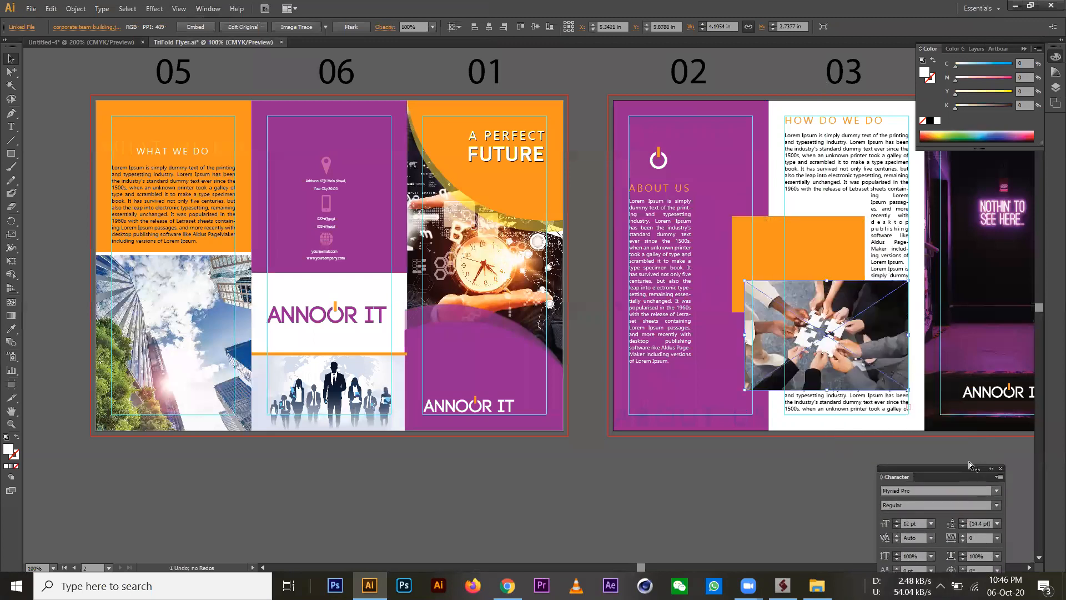
pyautogui.hotkey('ctrl', 'z')
pyautogui.moveTo(619, 363); pyautogui.dragTo(624, 391)
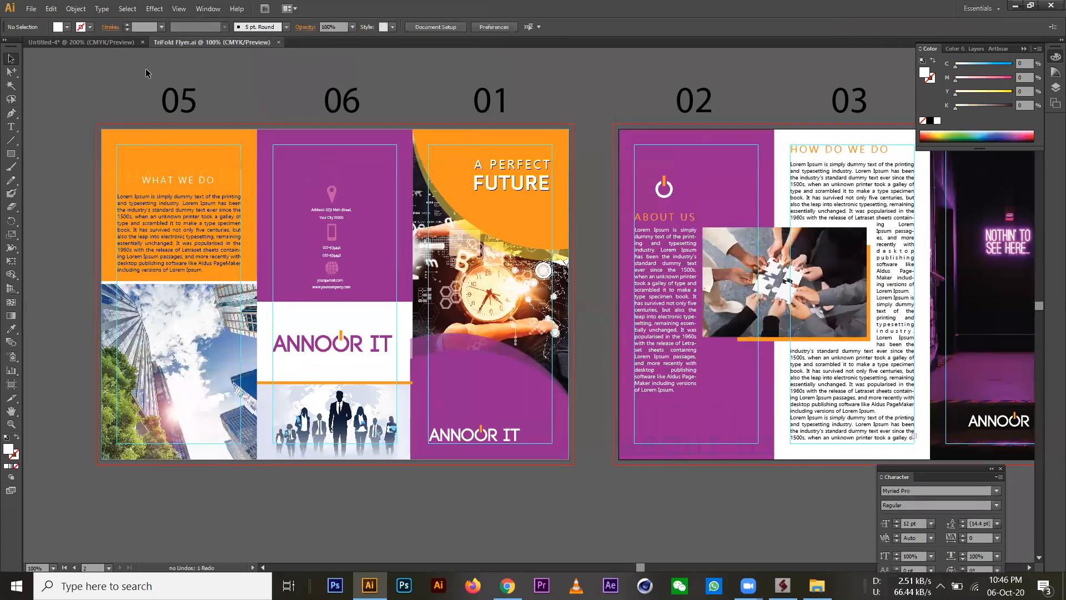
# Preview TriFold Flyer-01.jpg and the next exported image in the photo viewer, and leave without opening a file in the document window.
pyautogui.click(31, 8)
pyautogui.click(36, 47)
pyautogui.click(698, 99)
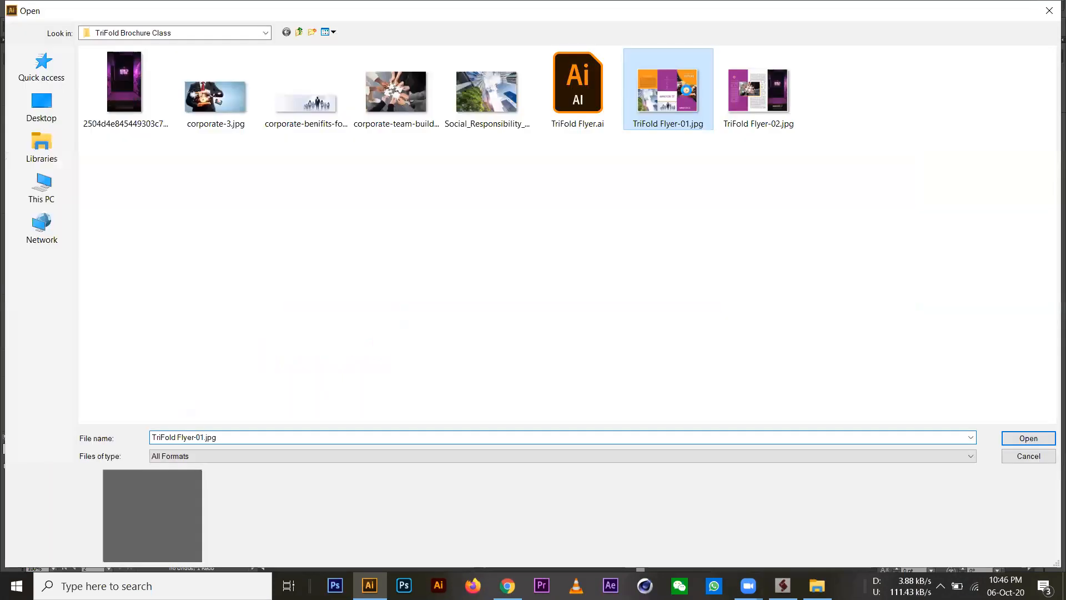
pyautogui.rightClick(689, 90)
pyautogui.click(717, 119)
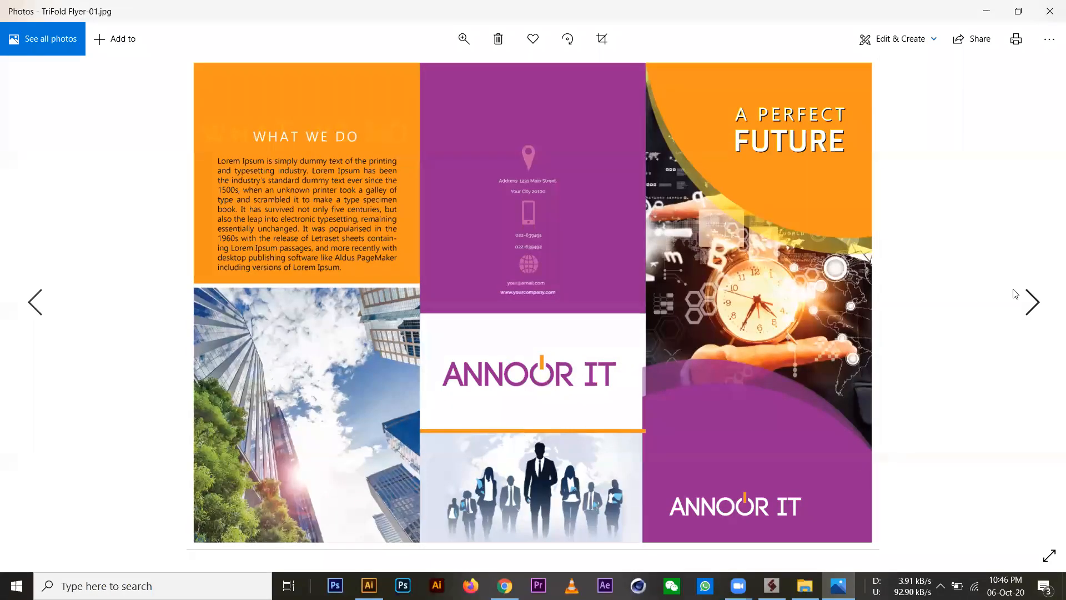
pyautogui.click(1028, 302)
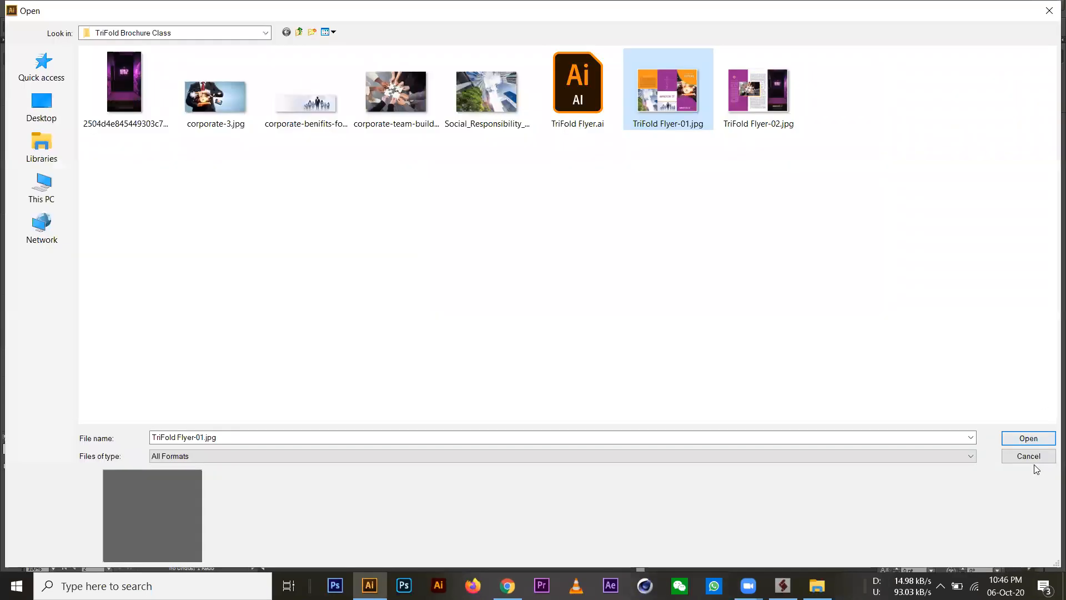
pyautogui.click(1032, 455)
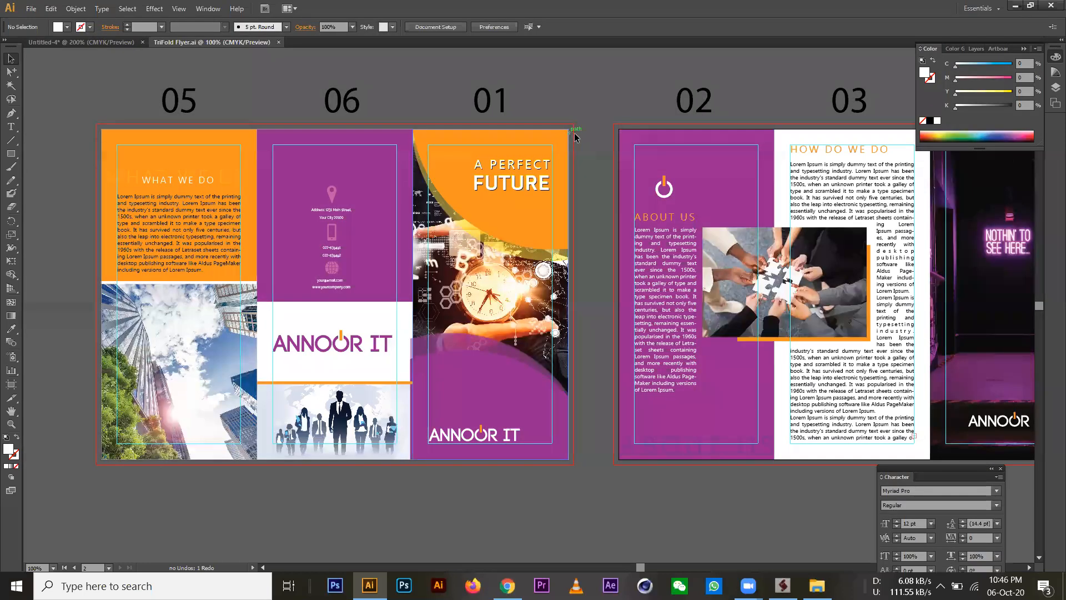
# Try extending panel 05's orange background to the bleed line at its outer edge, check the clipped building photo, and undo the extension.
pyautogui.click(175, 131)
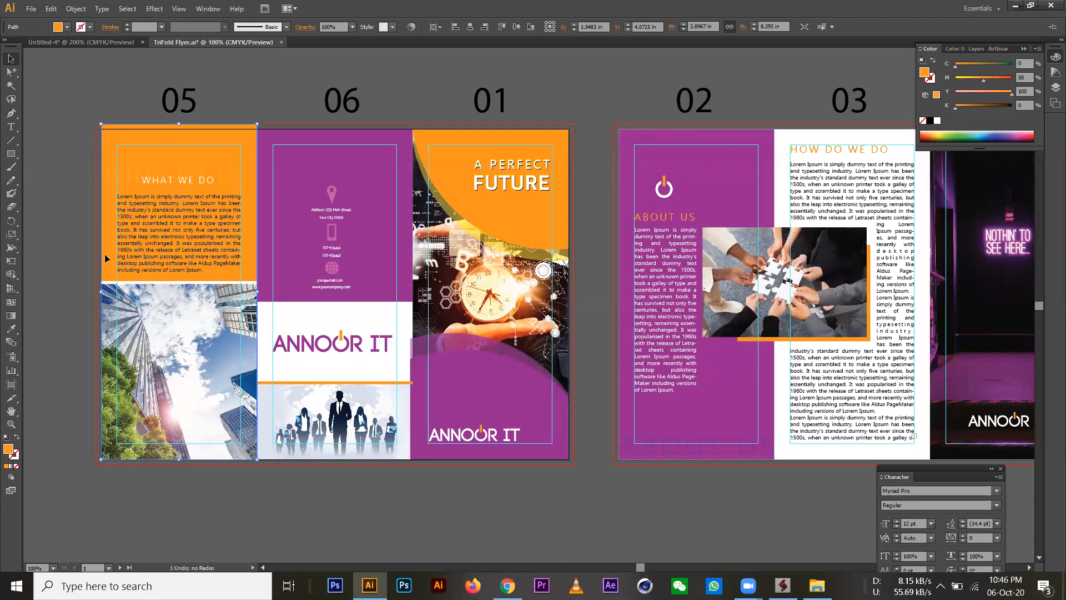
pyautogui.moveTo(101, 292); pyautogui.dragTo(96, 293)
pyautogui.click(89, 282)
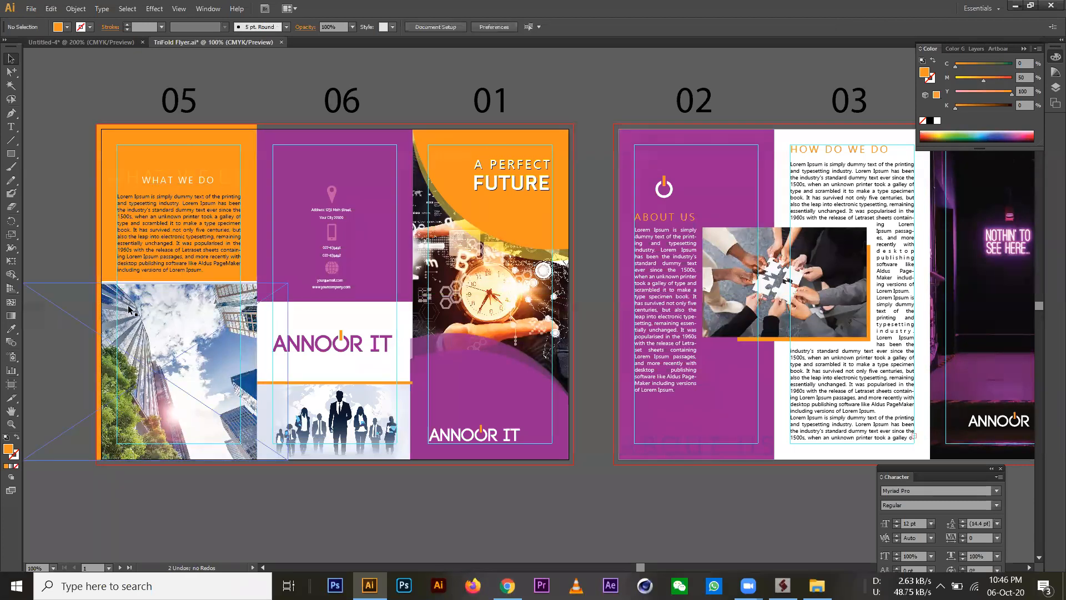
pyautogui.click(103, 303)
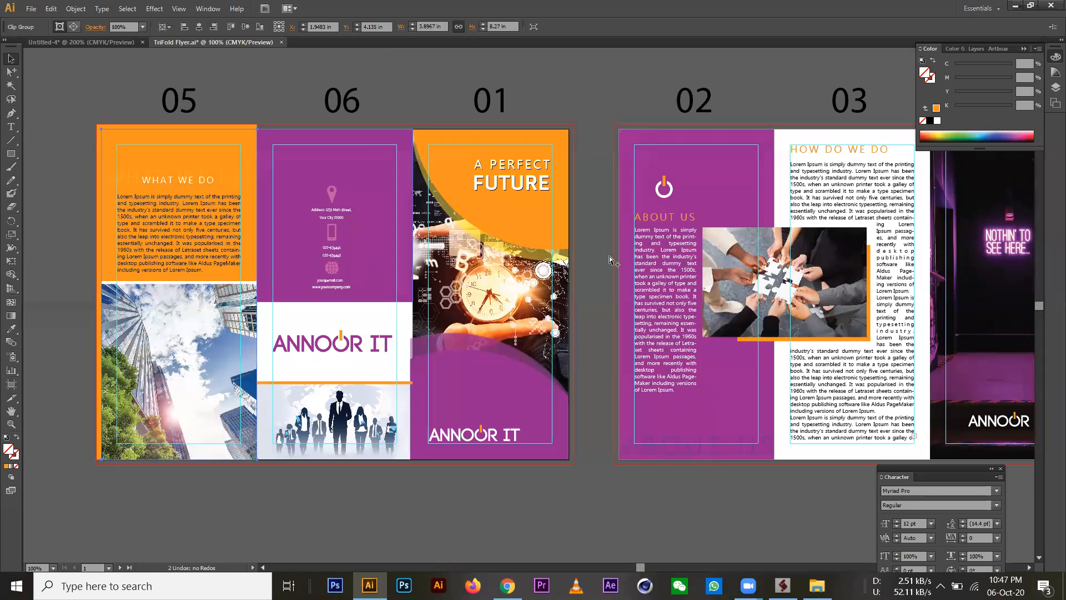
pyautogui.hotkey('ctrl', 'z')
pyautogui.hotkey('ctrl', 'z')
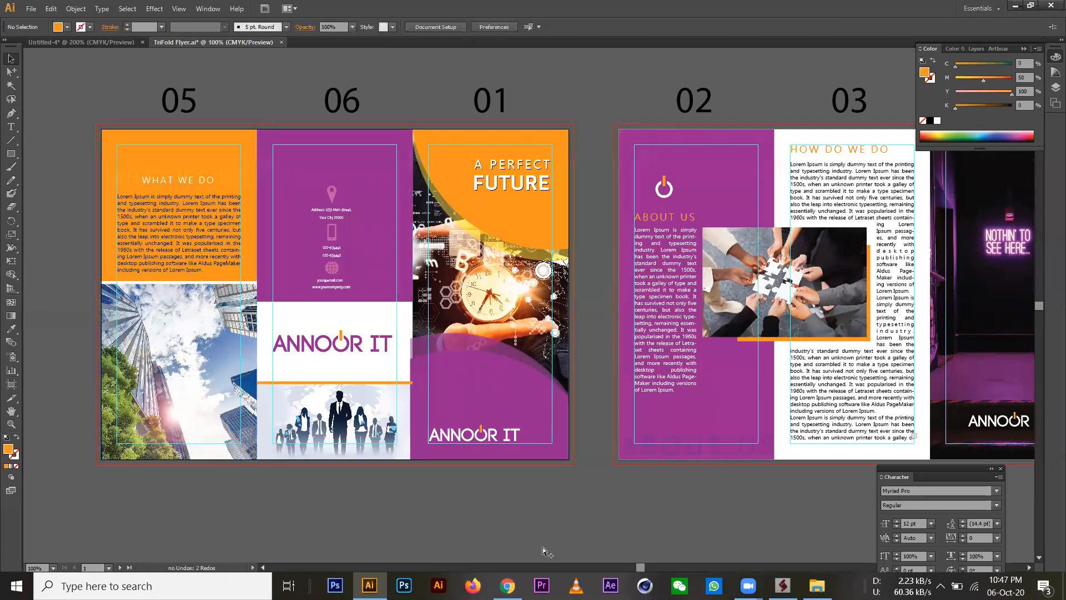
# In File Explorer, transfer the colorful-mexican-food and trifold-brochure-concept mock-up zips from Downloads to the Desktop's TriFold Brochure Class folder.
pyautogui.hotkey('alt', 'Tab')
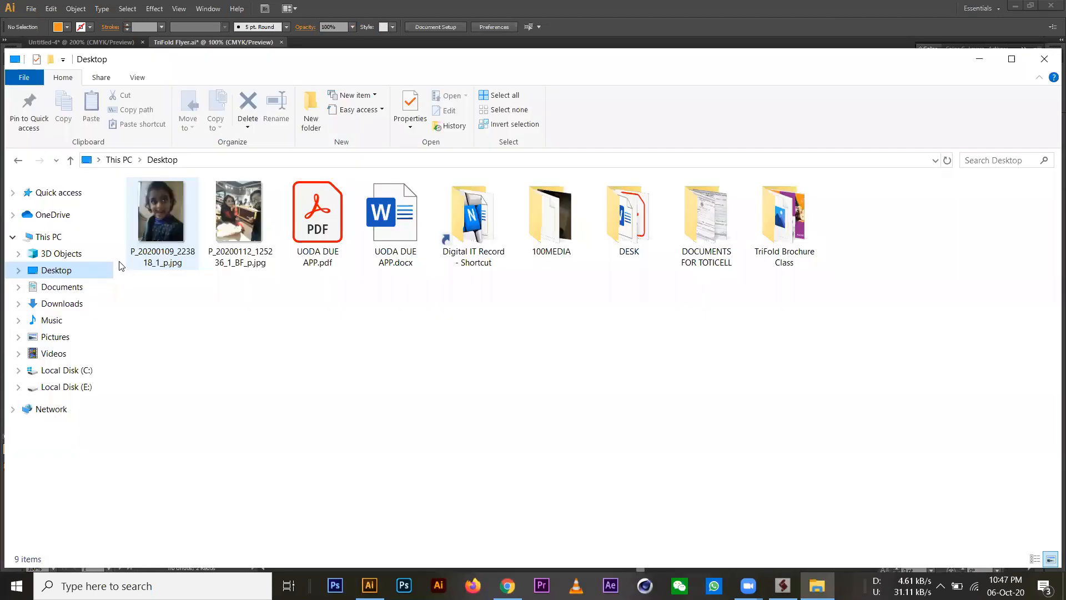
pyautogui.doubleClick(491, 263)
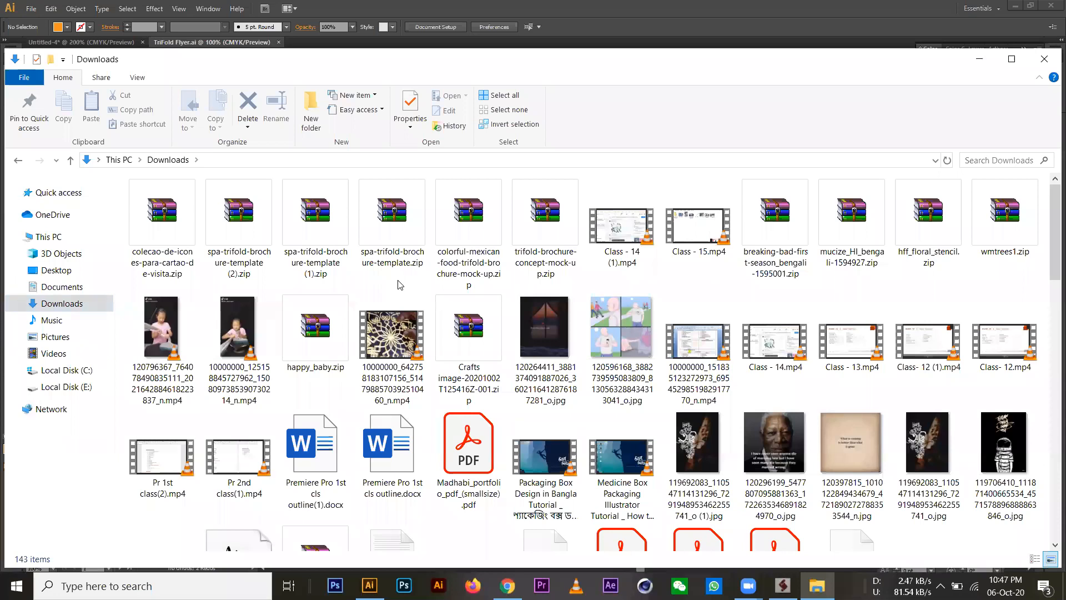
pyautogui.click(545, 238)
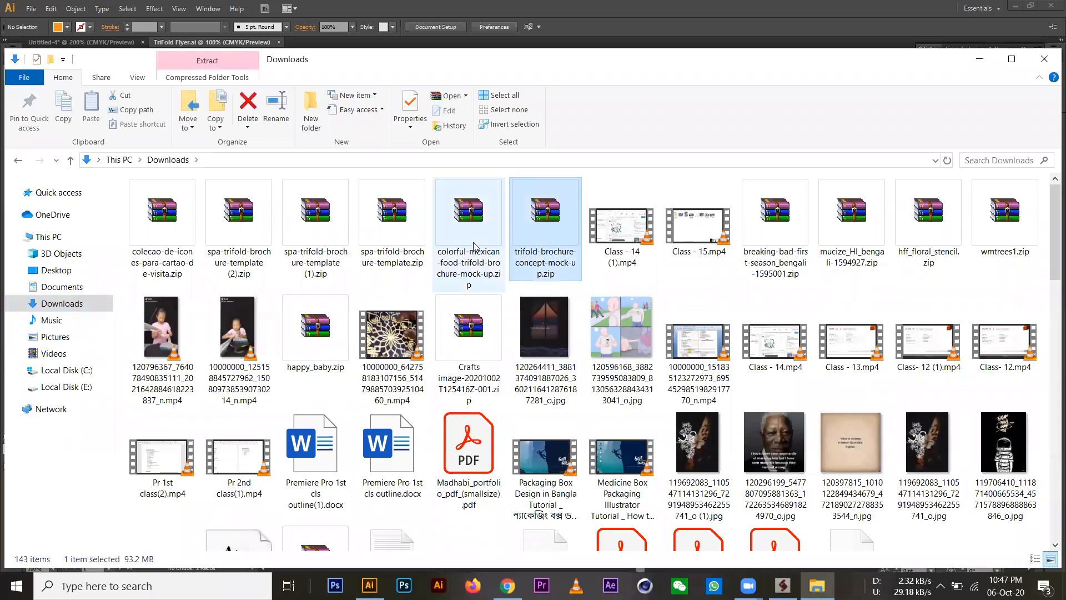
pyautogui.click(482, 224)
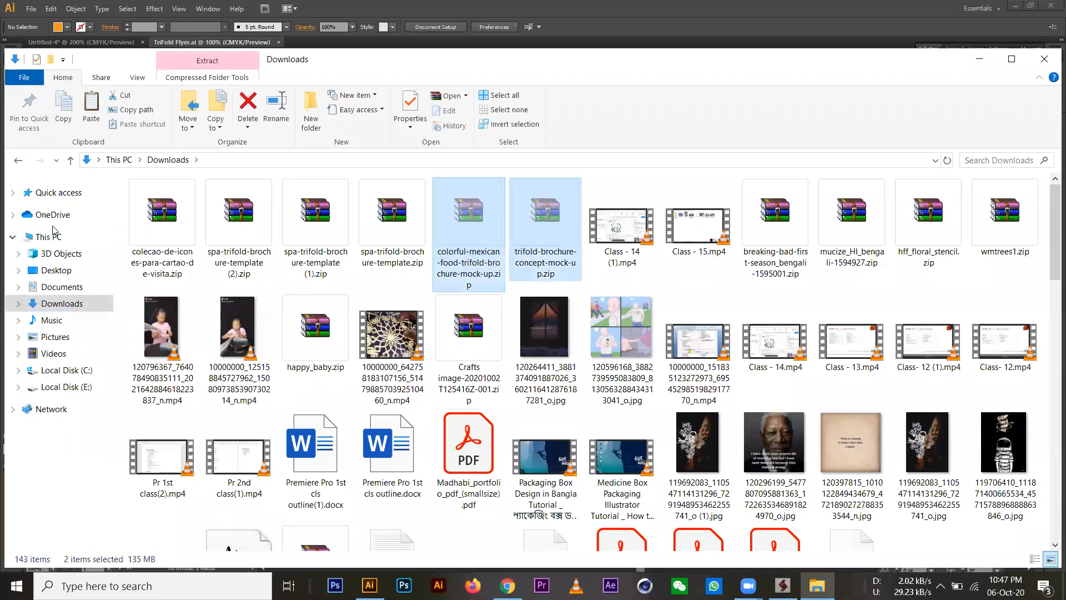
pyautogui.click(58, 271)
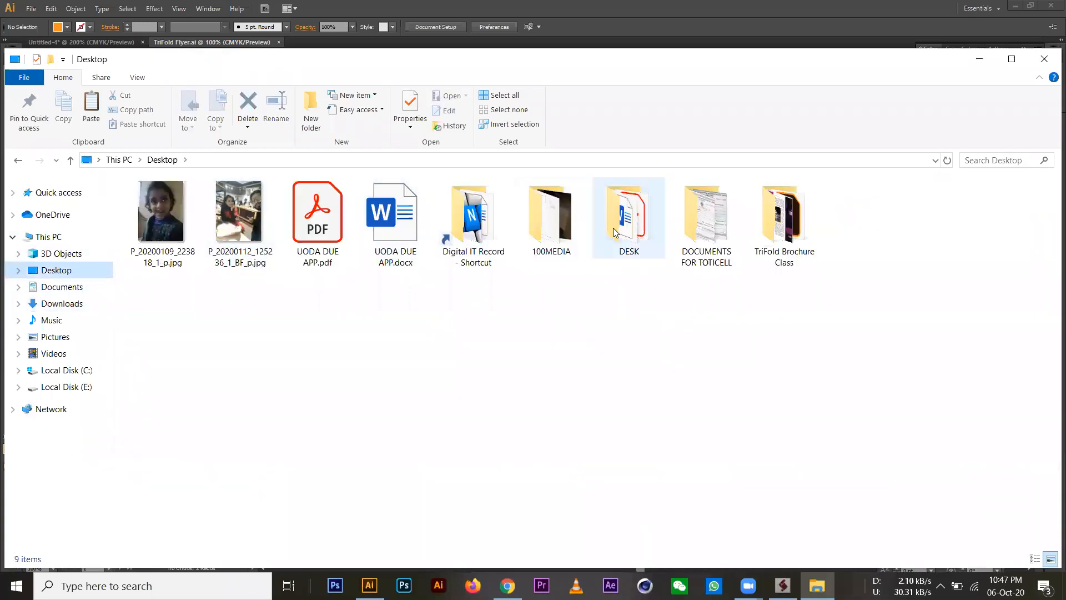
pyautogui.doubleClick(768, 238)
pyautogui.rightClick(630, 335)
pyautogui.click(687, 436)
# Extract both mock-up zip archives with 7-Zip into folders named after each archive.
pyautogui.rightClick(797, 222)
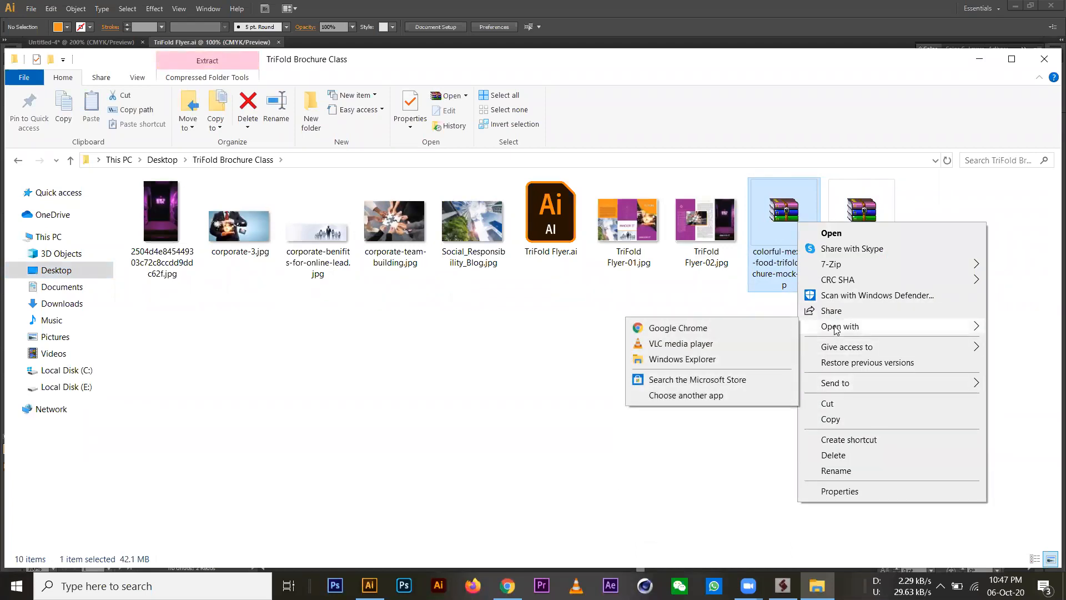
pyautogui.moveTo(831, 269)
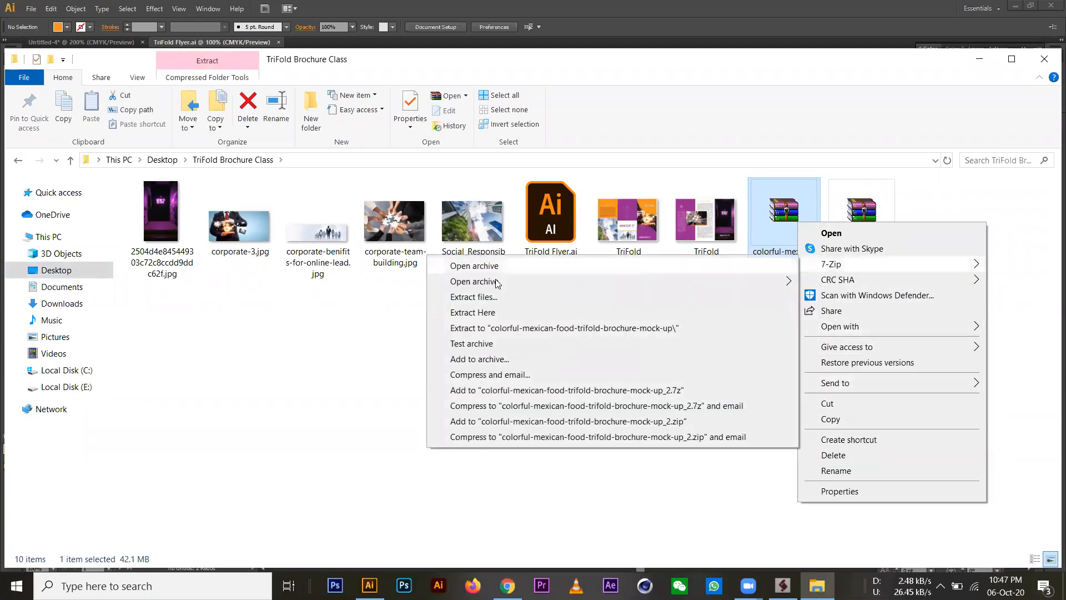
pyautogui.click(492, 328)
pyautogui.rightClick(859, 222)
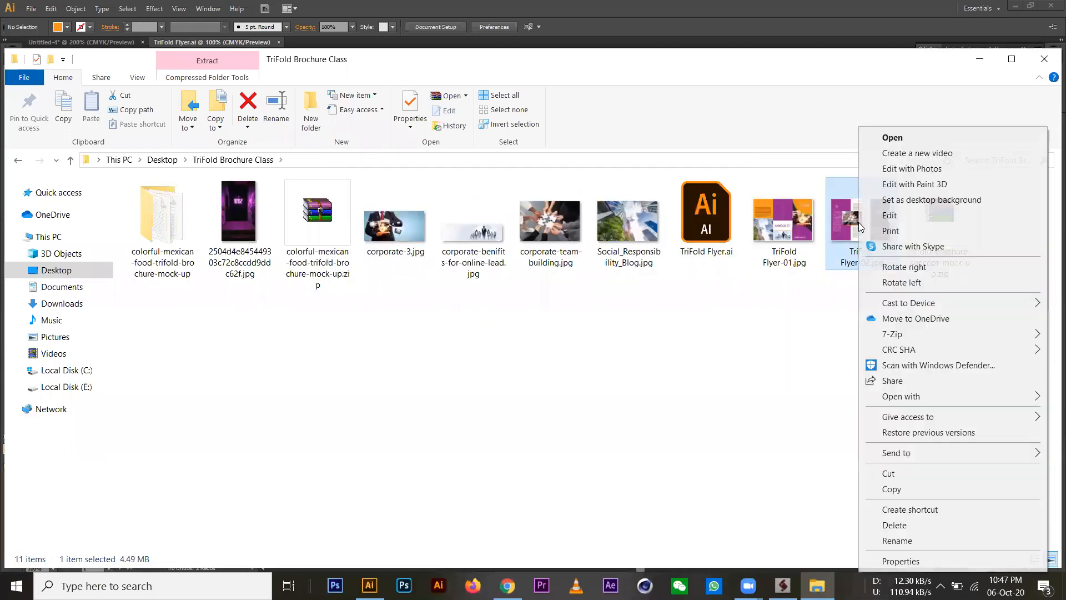
pyautogui.click(731, 390)
pyautogui.click(938, 221)
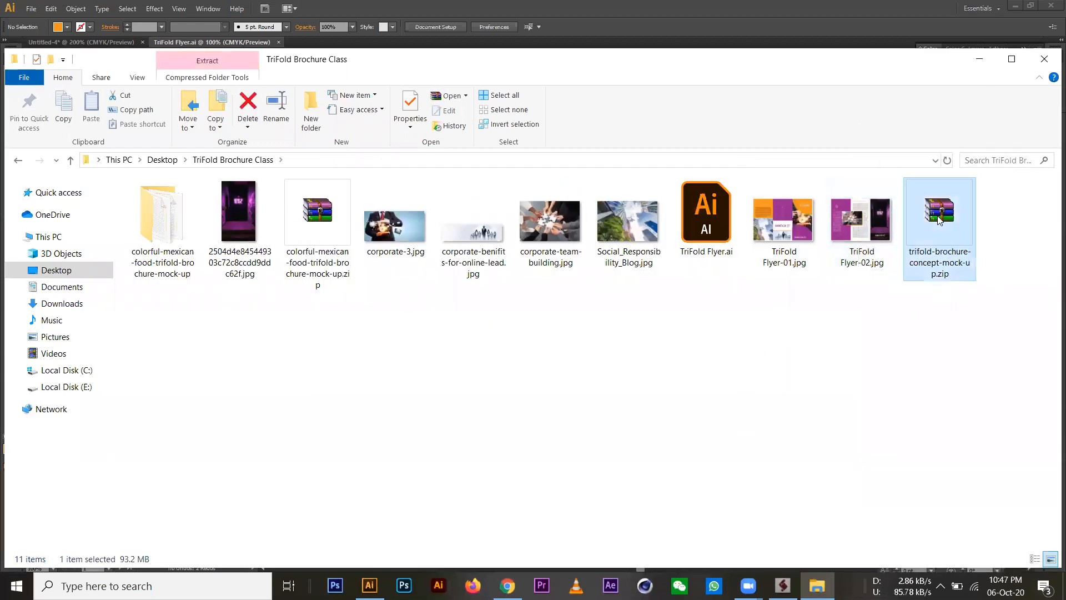
pyautogui.rightClick(938, 220)
pyautogui.moveTo(913, 259)
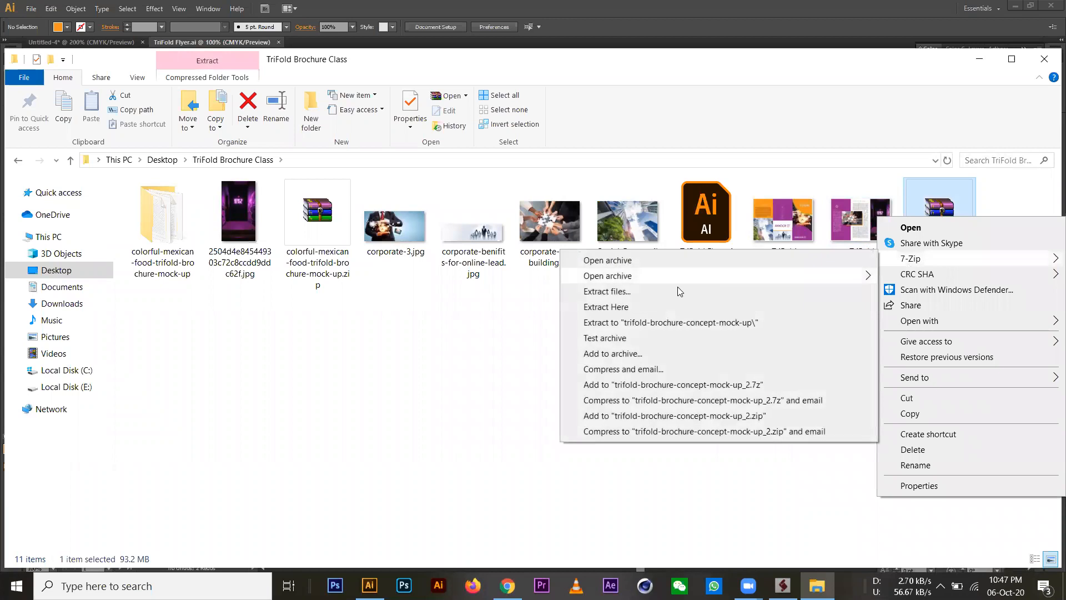
pyautogui.click(630, 326)
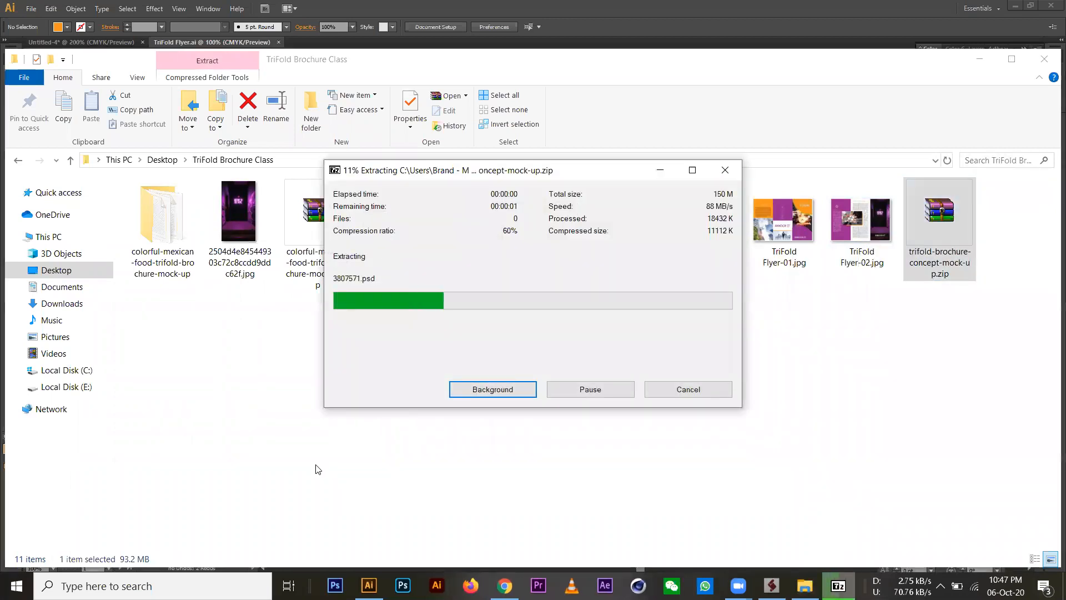
# Start Photoshop CS6, look into the extracted trifold-brochure-concept-mock-up folder, and switch to Photoshop.
pyautogui.click(334, 585)
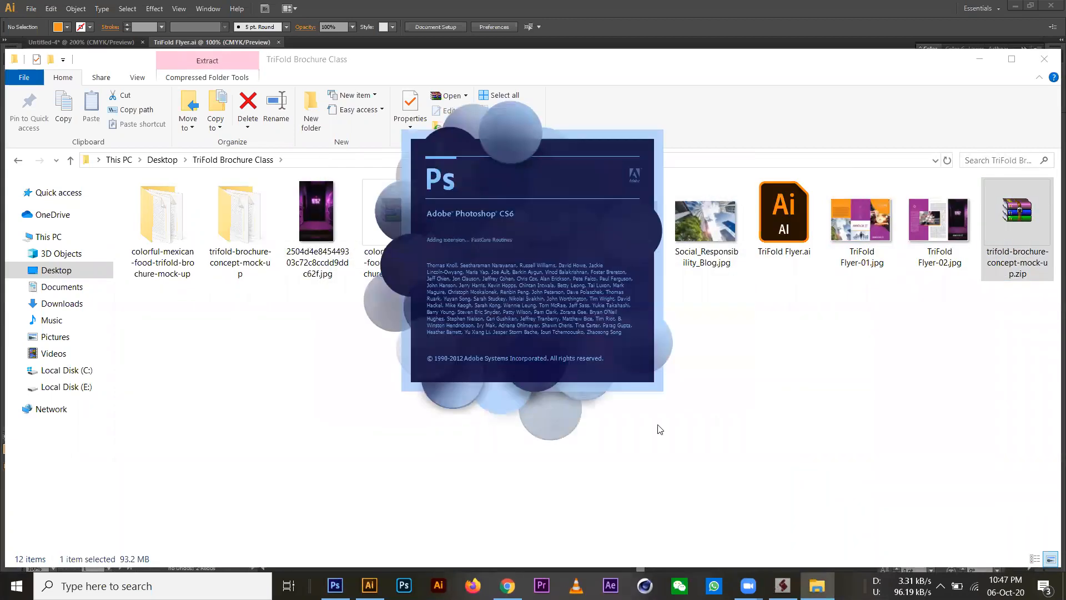
pyautogui.click(330, 387)
pyautogui.doubleClick(236, 222)
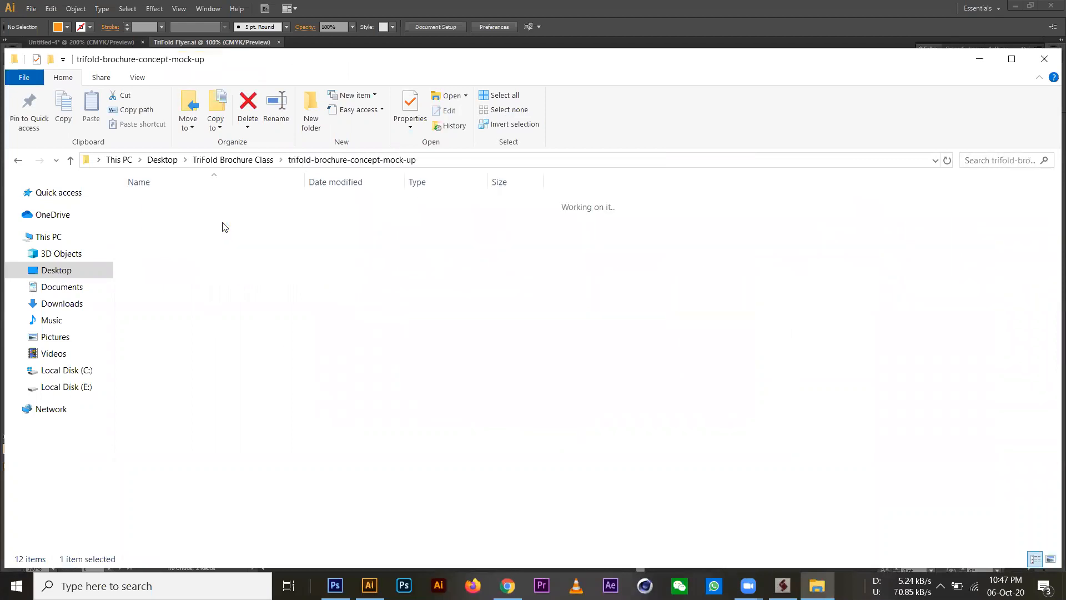
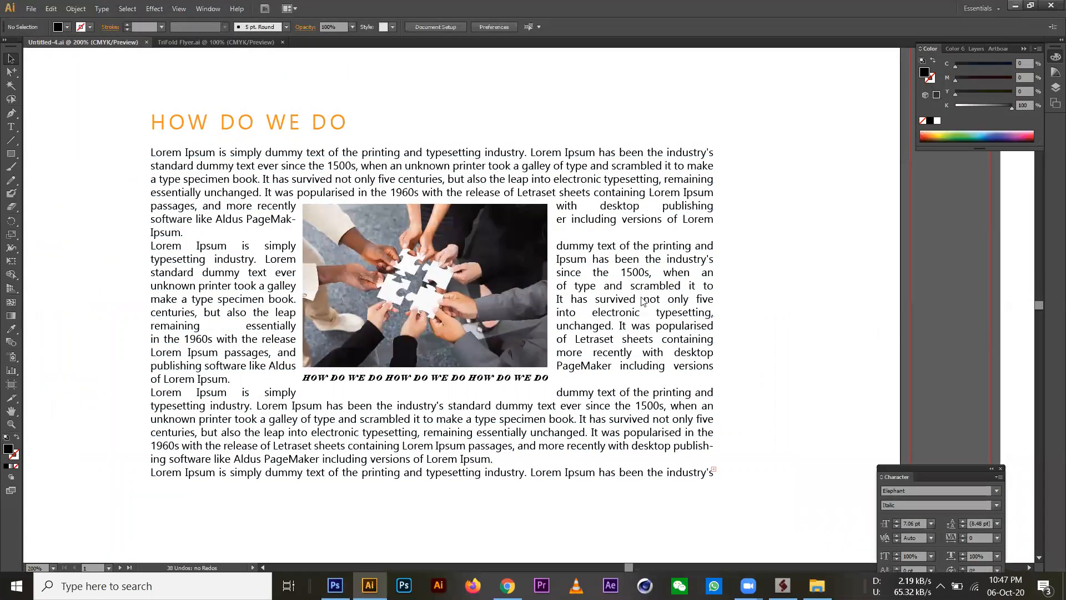
pyautogui.hotkey('alt', 'Tab')
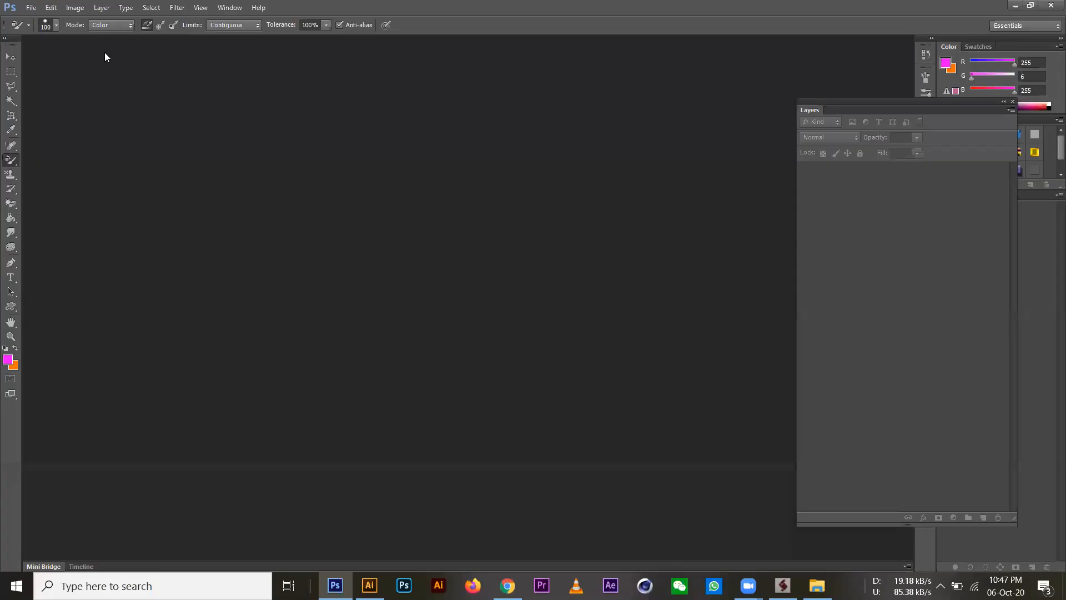
# Open 3100342.psd from the colorful-mexican-food-trifold-brochure-mock-up folder, keeping its layers editable and accepting the missing fonts.
pyautogui.hotkey('ctrl', 'o')
pyautogui.click(55, 125)
pyautogui.doubleClick(488, 120)
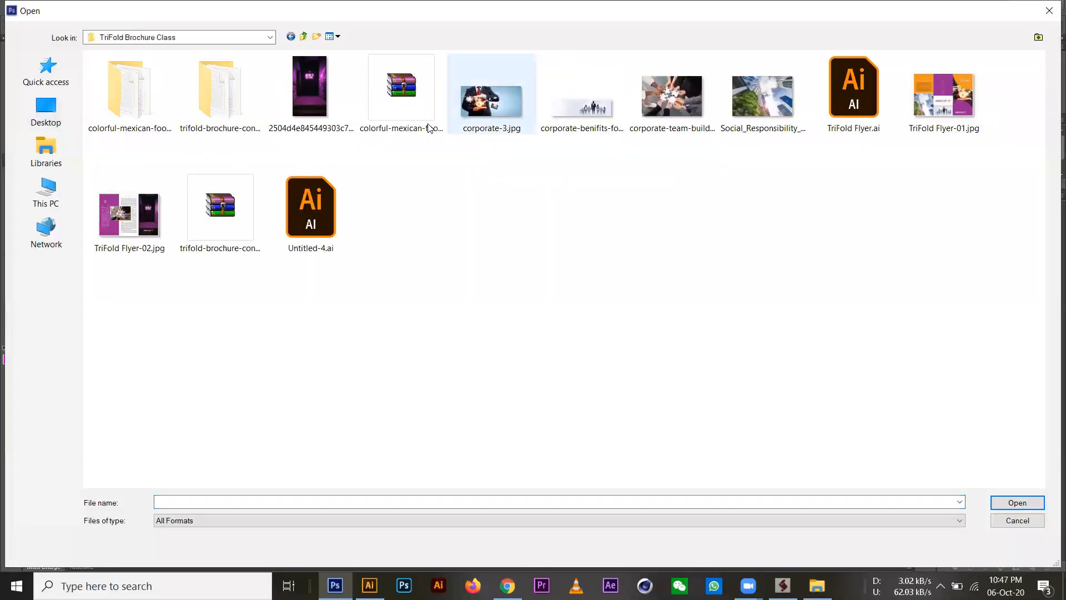
pyautogui.doubleClick(134, 109)
pyautogui.click(144, 102)
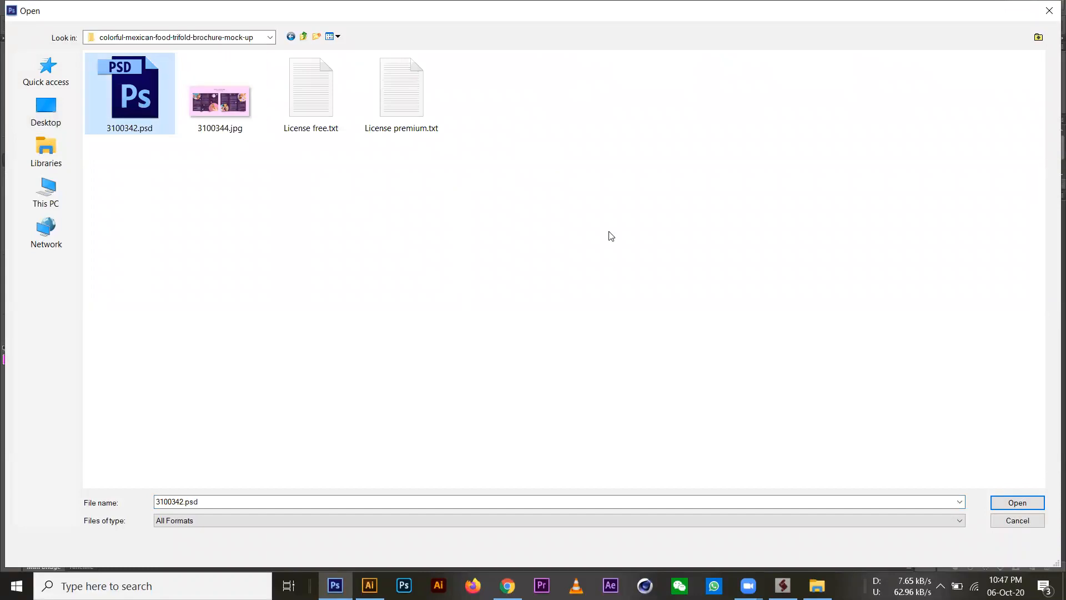
pyautogui.click(1010, 507)
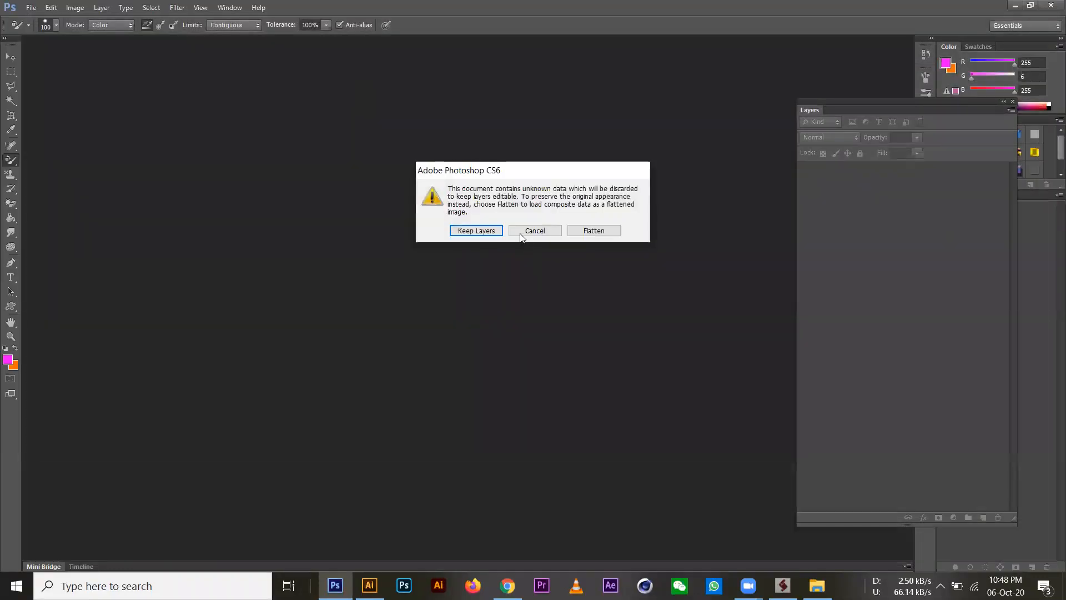
pyautogui.click(488, 230)
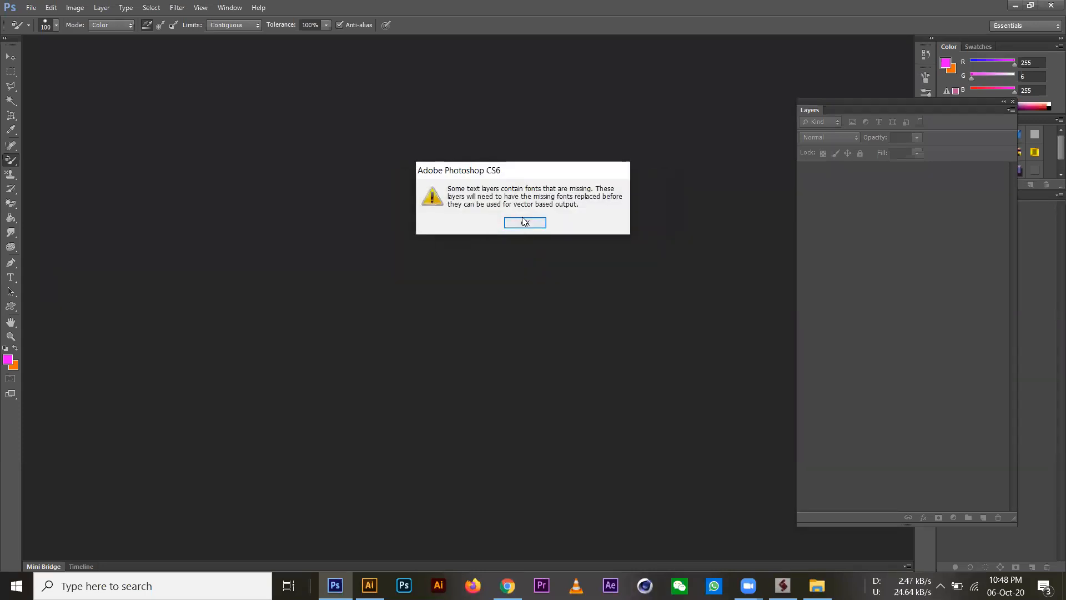
pyautogui.click(525, 223)
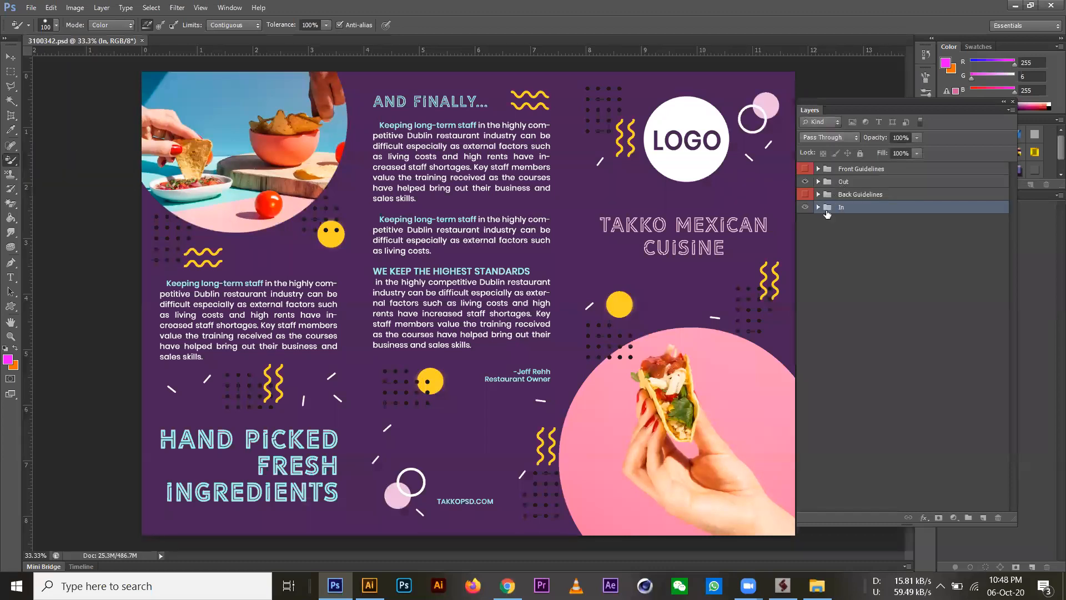
# Inspect the layers inside the Front Guidelines and Back Guidelines groups, hide the In group, and check the Back Guidelines Fold layer's fill colour.
pyautogui.click(818, 169)
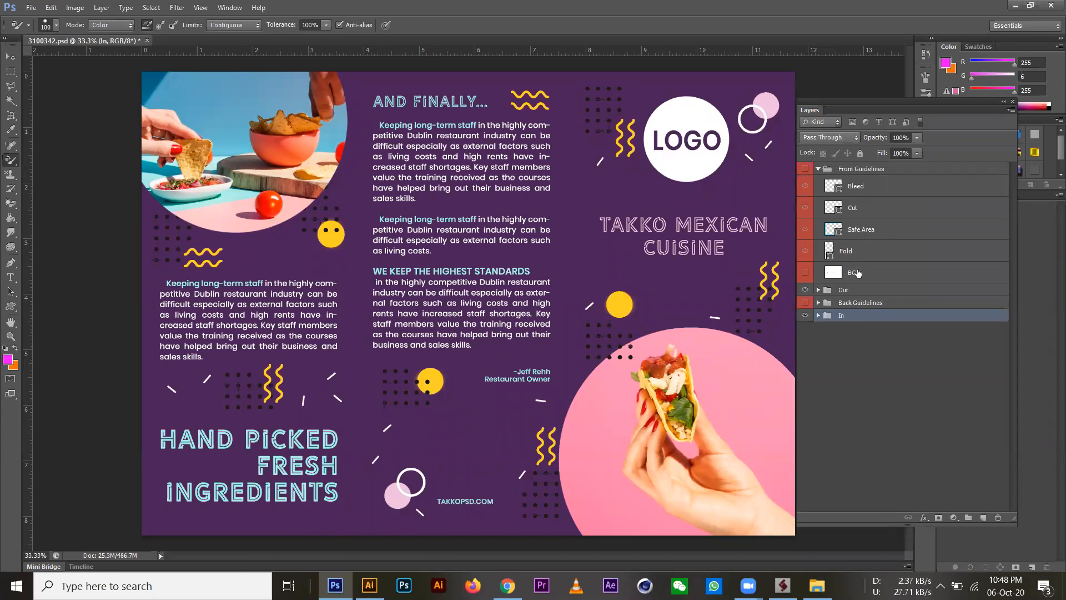
pyautogui.click(805, 315)
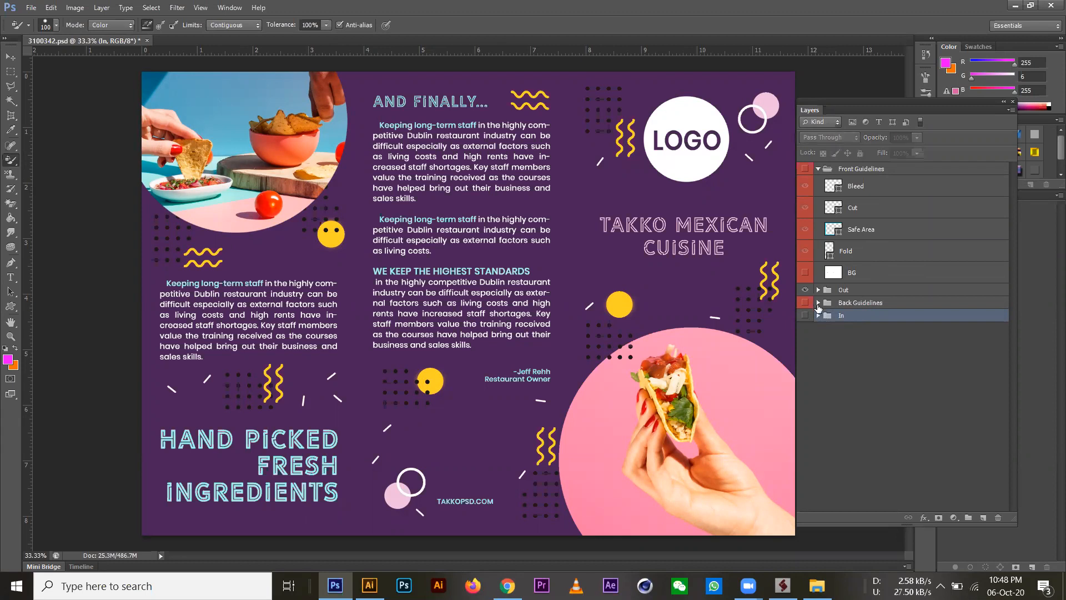
pyautogui.click(817, 303)
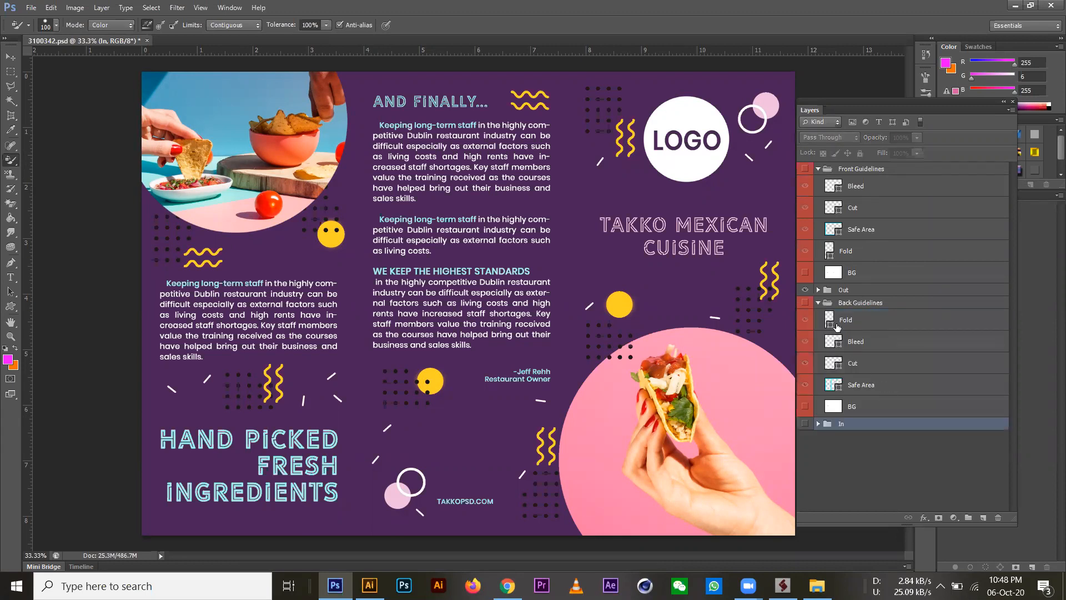
pyautogui.doubleClick(829, 320)
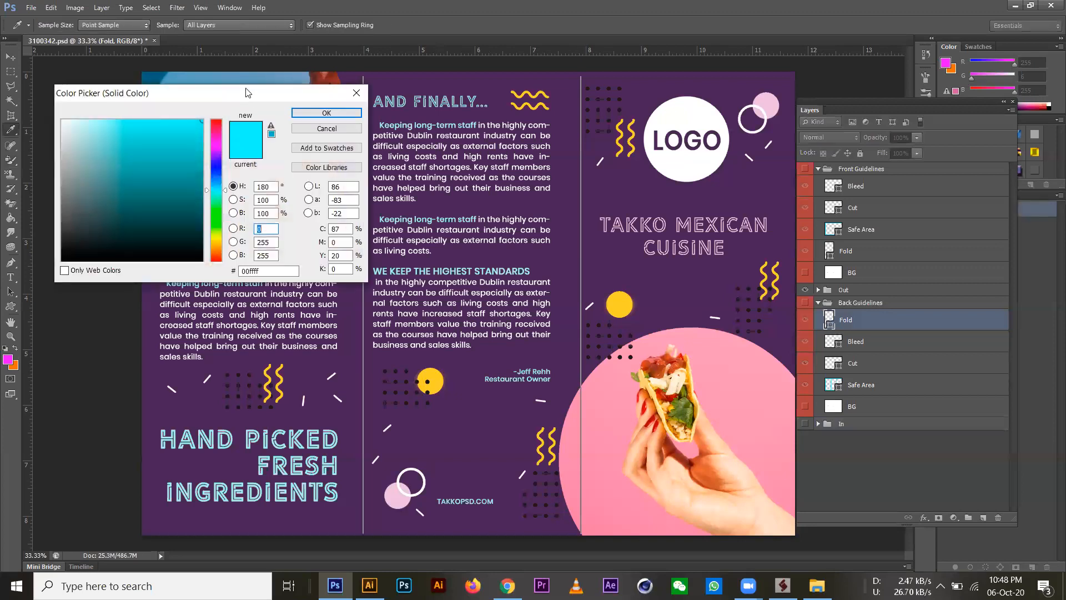
pyautogui.click(326, 113)
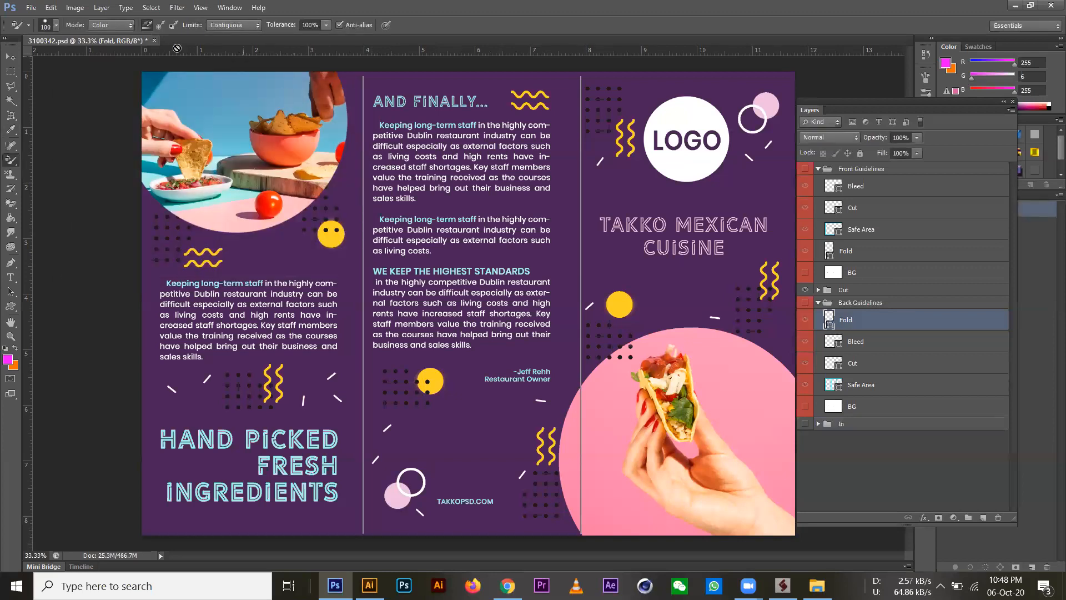
# Close 3100342.psd without saving and open 3807571.psd from the trifold-brochure-concept-mock-up folder.
pyautogui.click(154, 41)
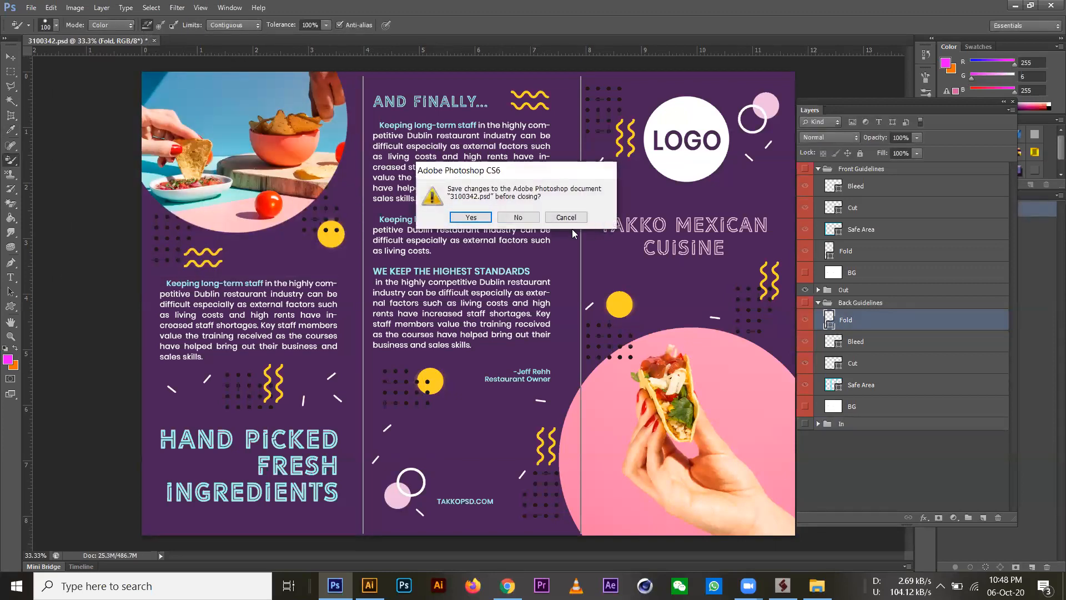
pyautogui.click(522, 217)
pyautogui.hotkey('ctrl', 'o')
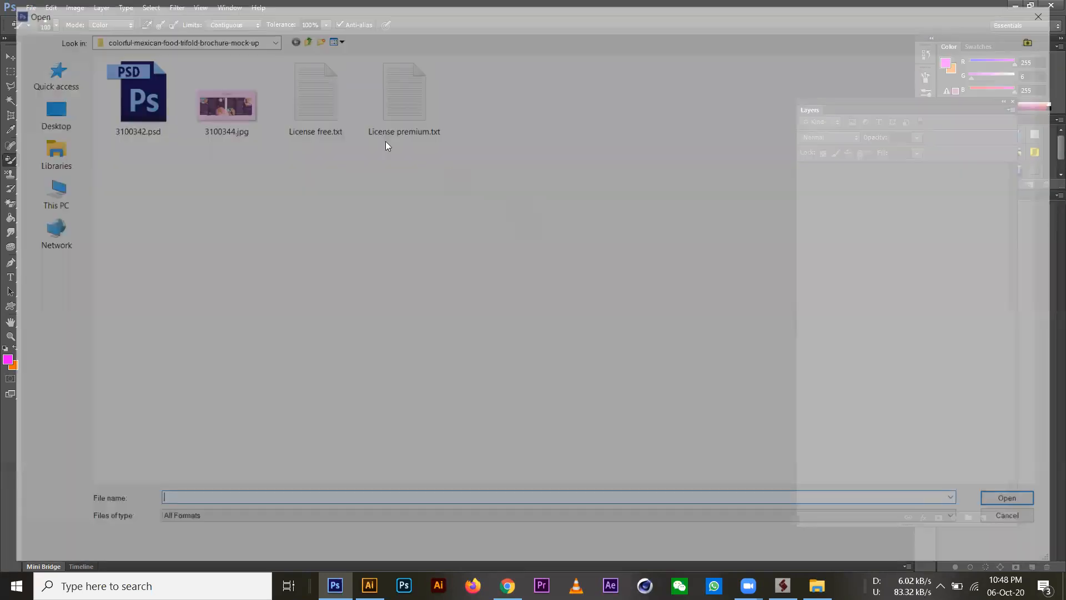
pyautogui.click(303, 36)
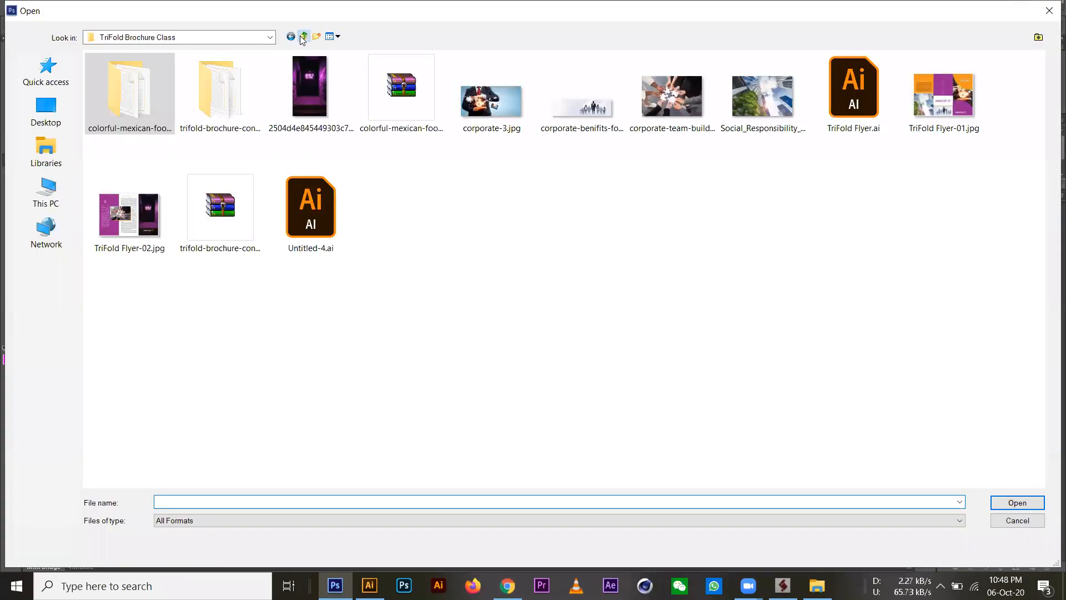
pyautogui.doubleClick(195, 100)
pyautogui.click(140, 99)
pyautogui.click(1016, 502)
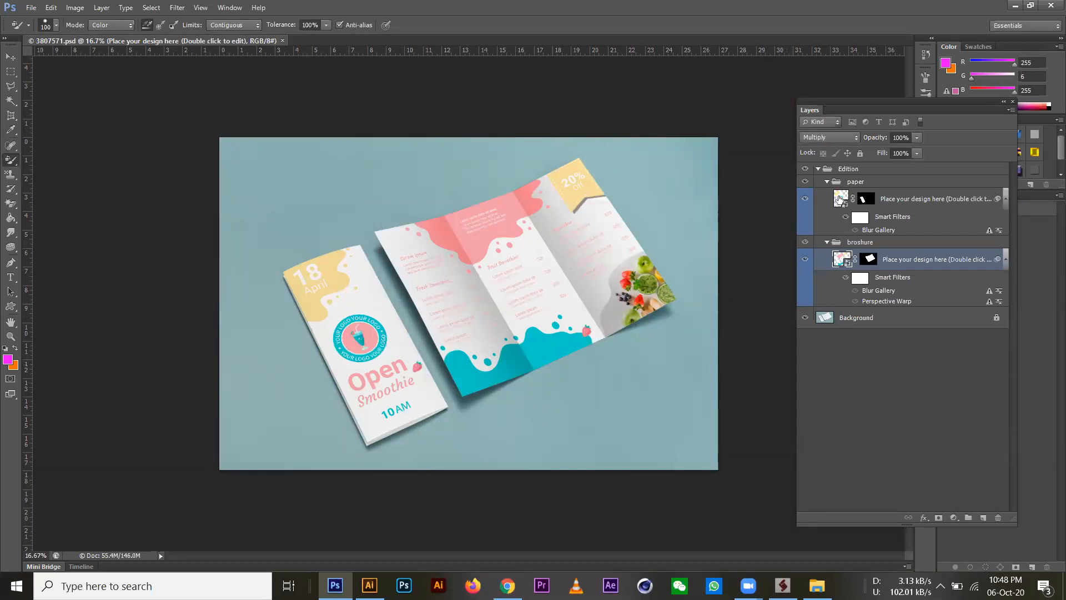
# Open the paper group's smart object for editing, and open TriFold Flyer-01.jpg from the Desktop's TriFold Brochure Class folder.
pyautogui.doubleClick(840, 198)
pyautogui.click(572, 238)
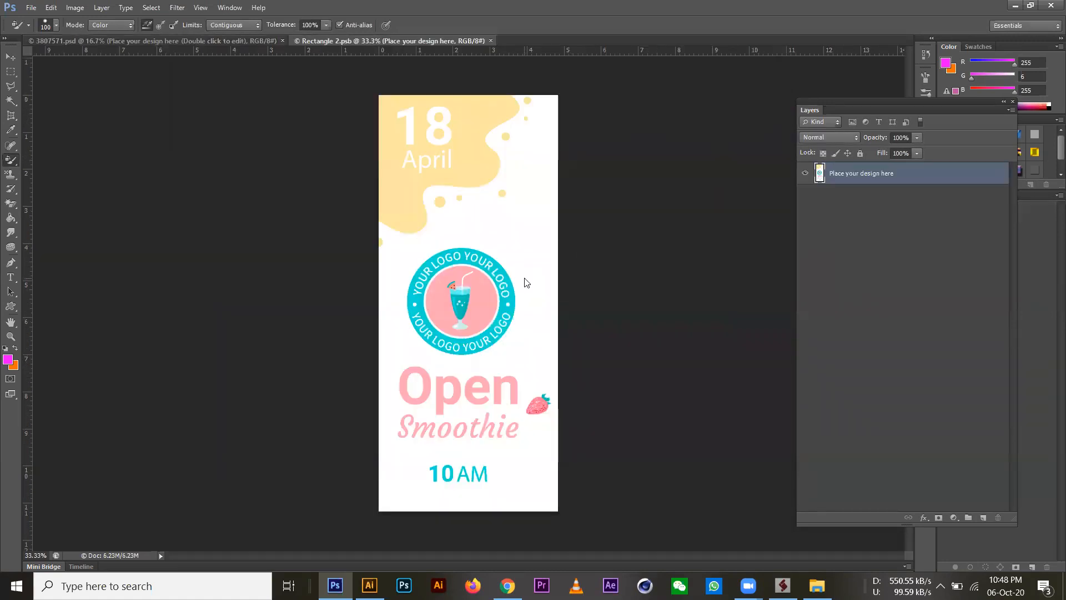
pyautogui.hotkey('ctrl', 'o')
pyautogui.click(53, 111)
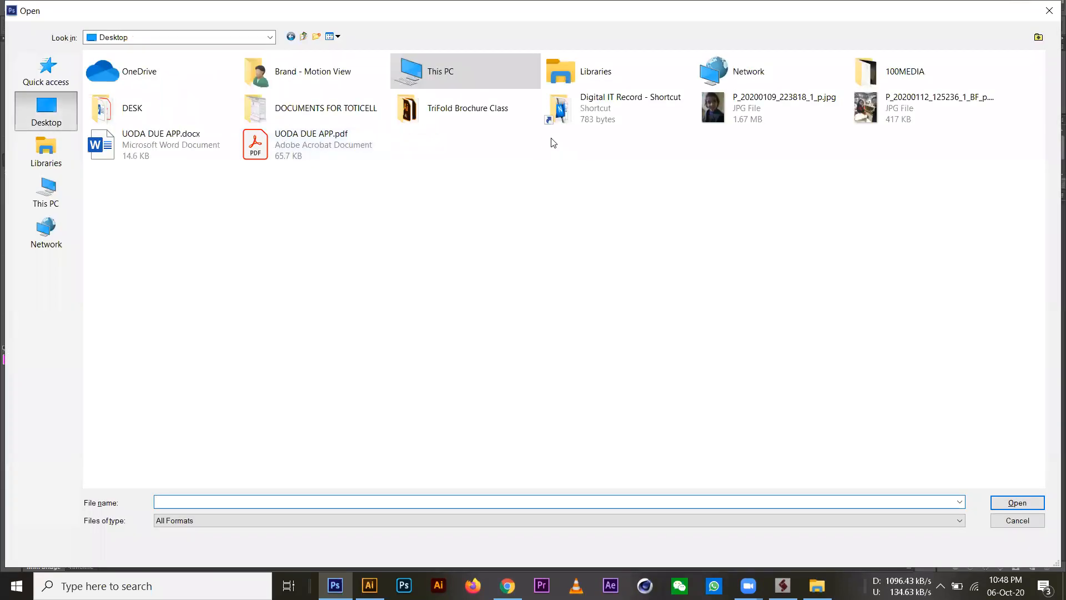
pyautogui.doubleClick(491, 114)
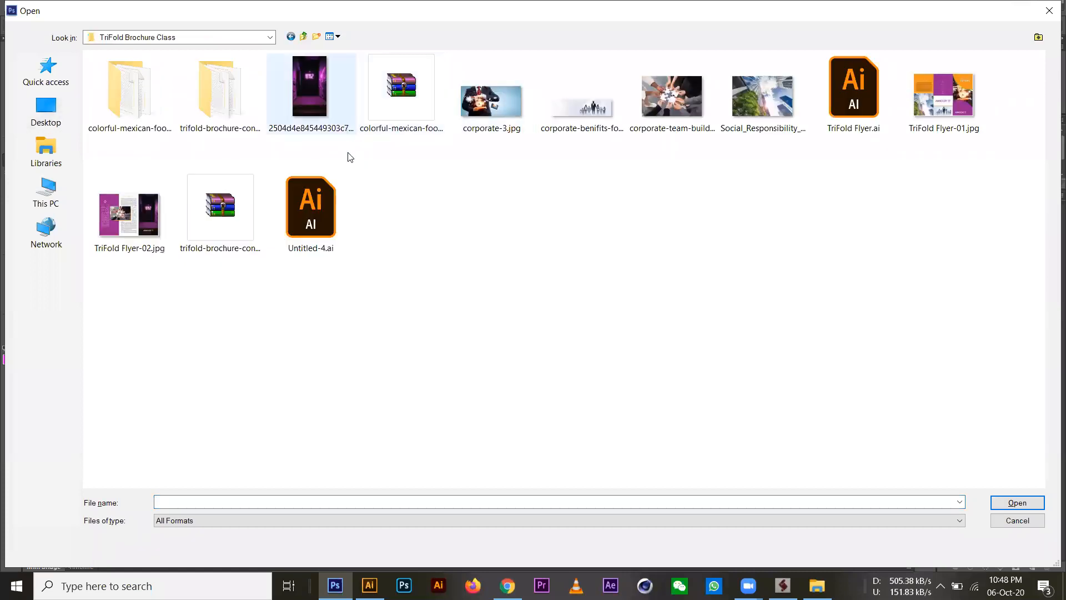
pyautogui.click(944, 95)
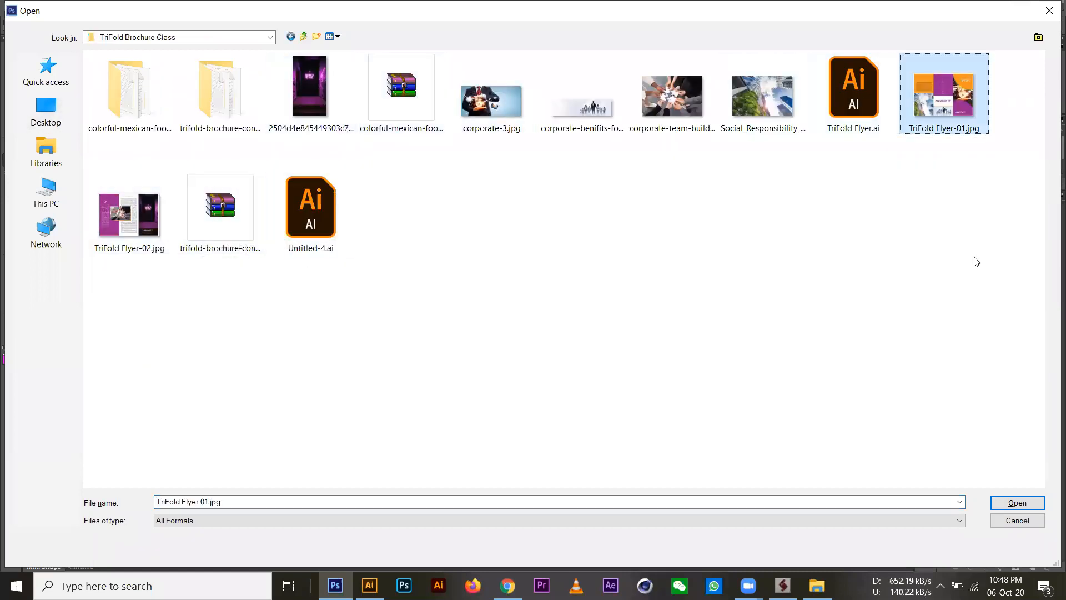
pyautogui.click(1035, 504)
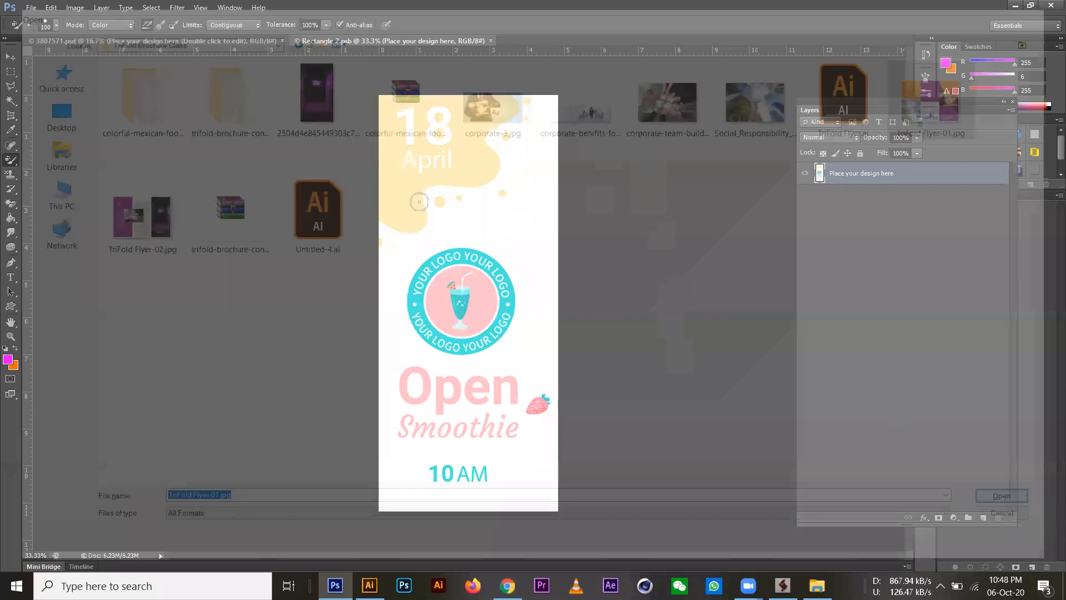
# Copy the TriFold Flyer-01 image into Rectangle 2.psb and scale it to about 91%, positioning its A Perfect Future panel over the canvas.
pyautogui.press('v')
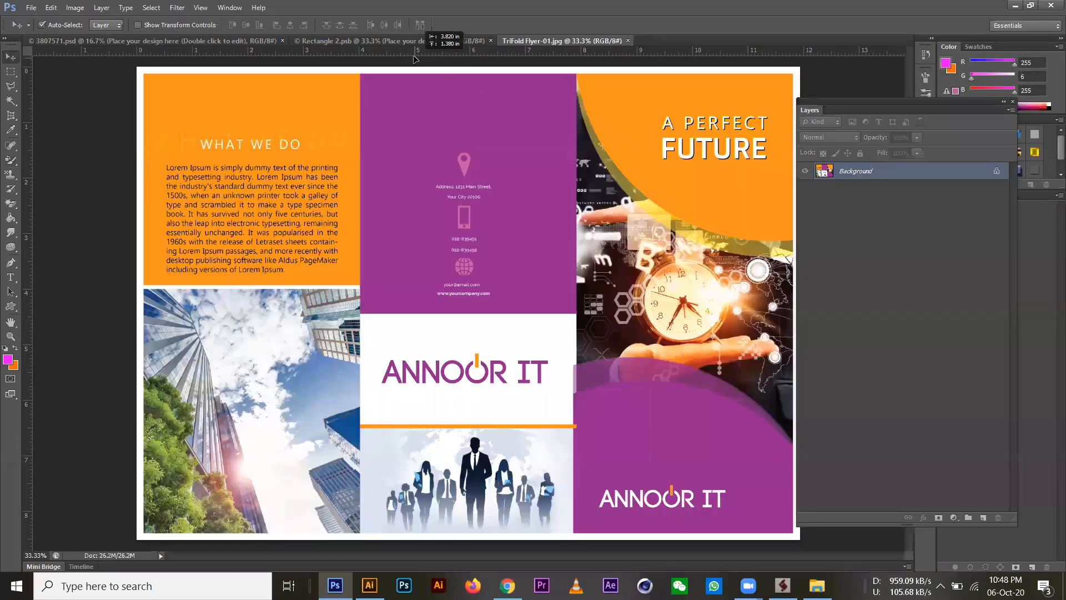
pyautogui.moveTo(402, 38); pyautogui.dragTo(457, 208)
pyautogui.hotkey('ctrl', 't')
pyautogui.hotkey('ctrl', '-')
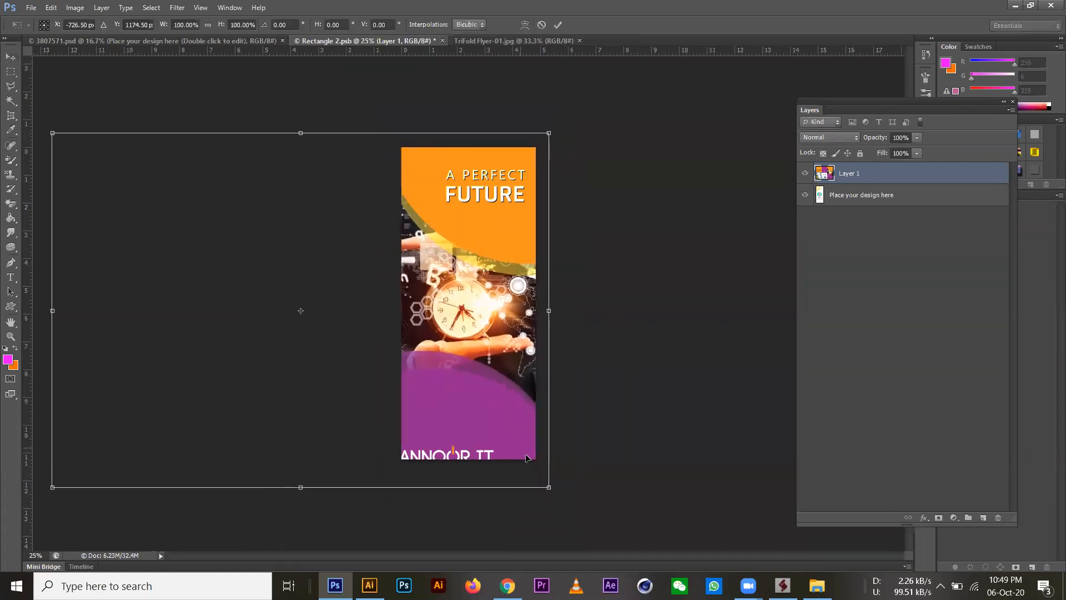
pyautogui.moveTo(549, 487); pyautogui.dragTo(514, 440)
pyautogui.moveTo(543, 157); pyautogui.dragTo(556, 147)
pyautogui.moveTo(492, 323); pyautogui.dragTo(478, 318)
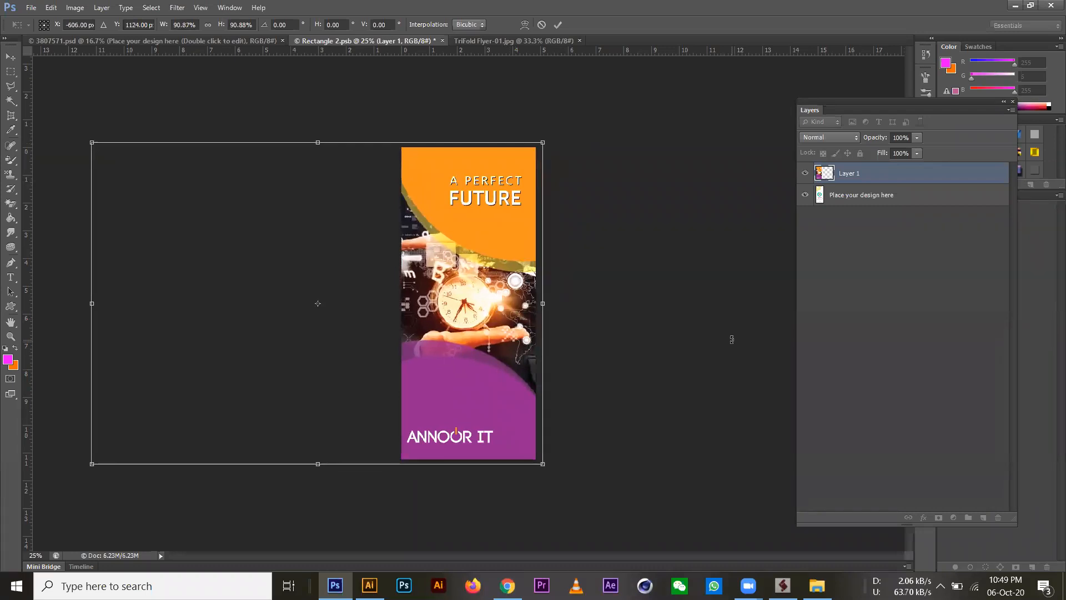
pyautogui.press('Return')
# Nudge the flyer layer to align the cover panel with the canvas, save the smart object, and return to the 3807571.psd mock-up.
pyautogui.press('Right')
pyautogui.press('Right')
pyautogui.press('Right')
pyautogui.press('Right')
pyautogui.press('Right')
pyautogui.press('Right')
pyautogui.press('Up')
pyautogui.press('Up')
pyautogui.press('Down')
pyautogui.hotkey('ctrl', 's')
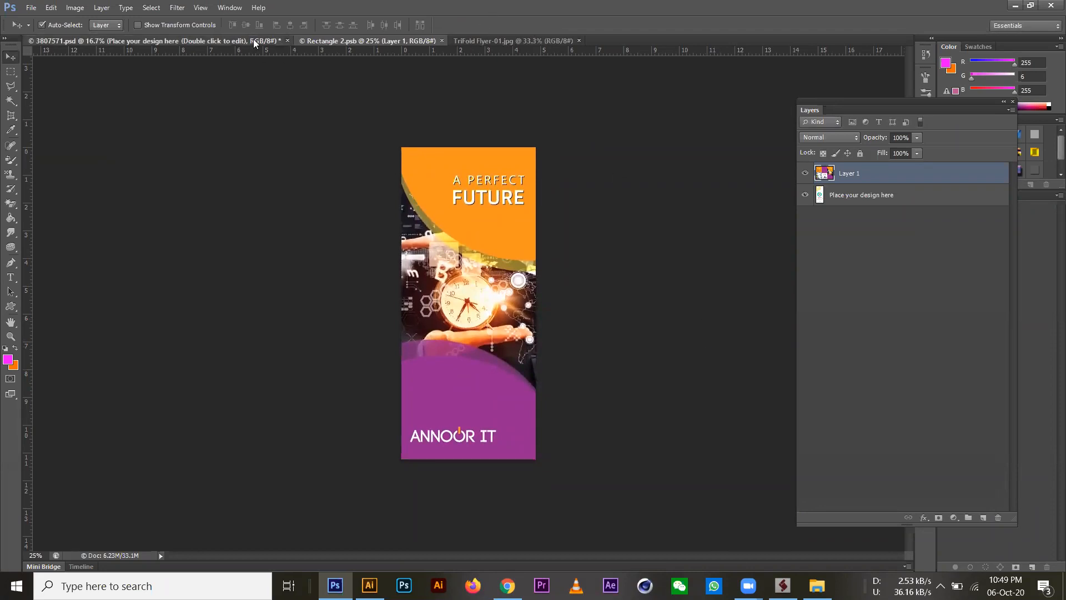
pyautogui.click(252, 43)
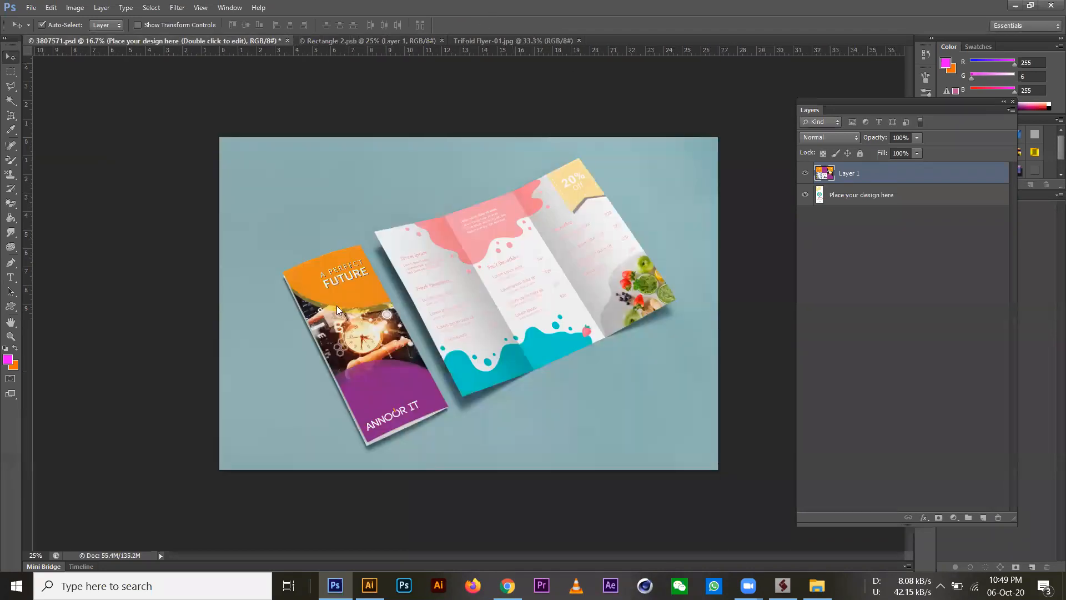
# Open the broshure group's smart object for editing, and open TriFold Flyer-02.jpg from the TriFold Brochure Class folder.
pyautogui.click(372, 40)
pyautogui.click(495, 41)
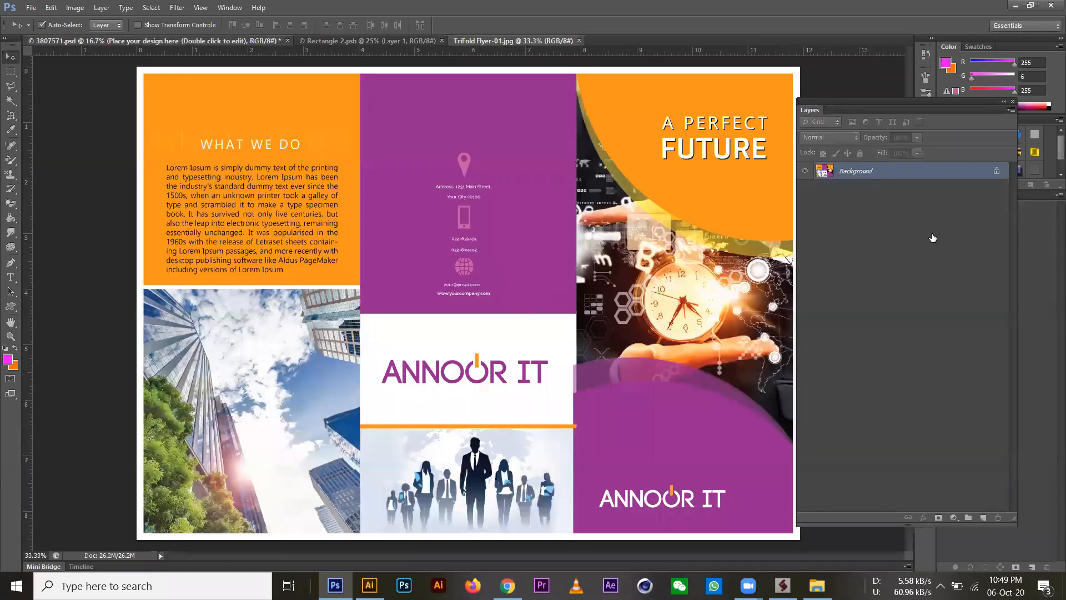
pyautogui.hotkey('ctrl', 'Tab')
pyautogui.doubleClick(840, 260)
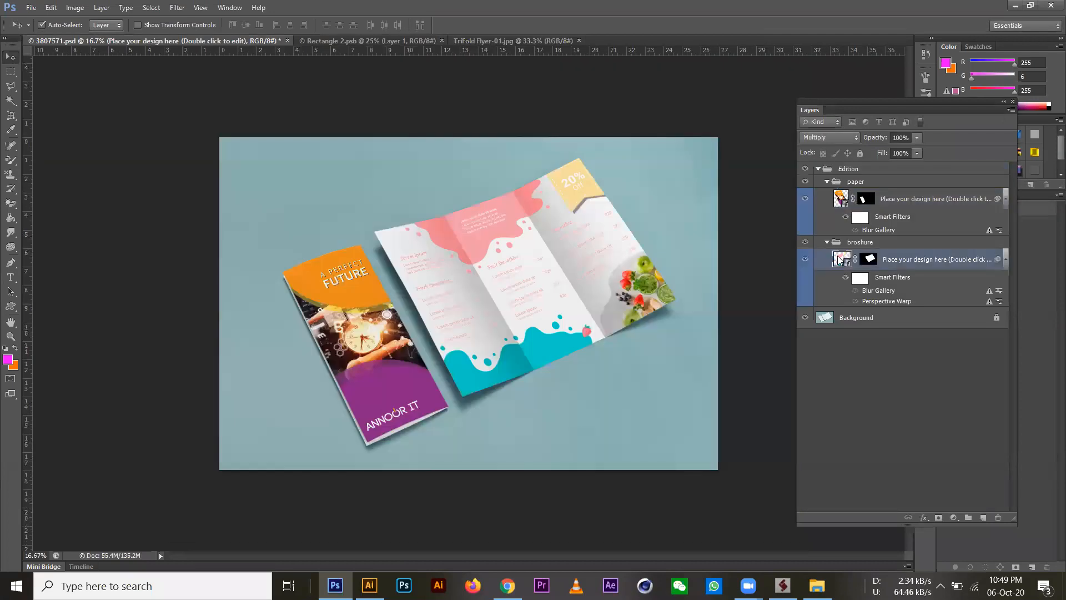
pyautogui.click(571, 244)
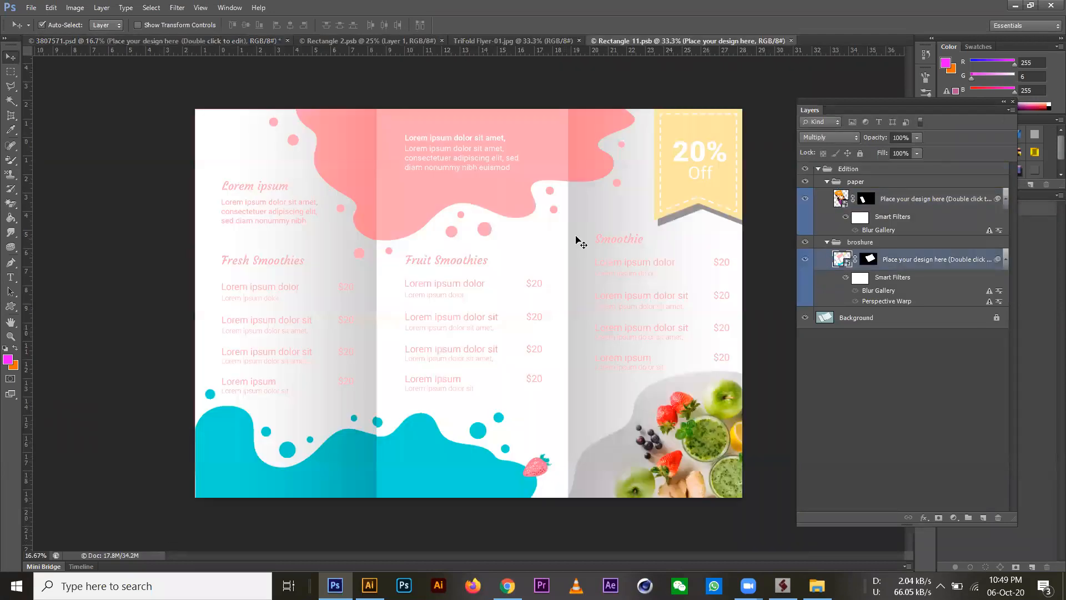
pyautogui.hotkey('ctrl', 'o')
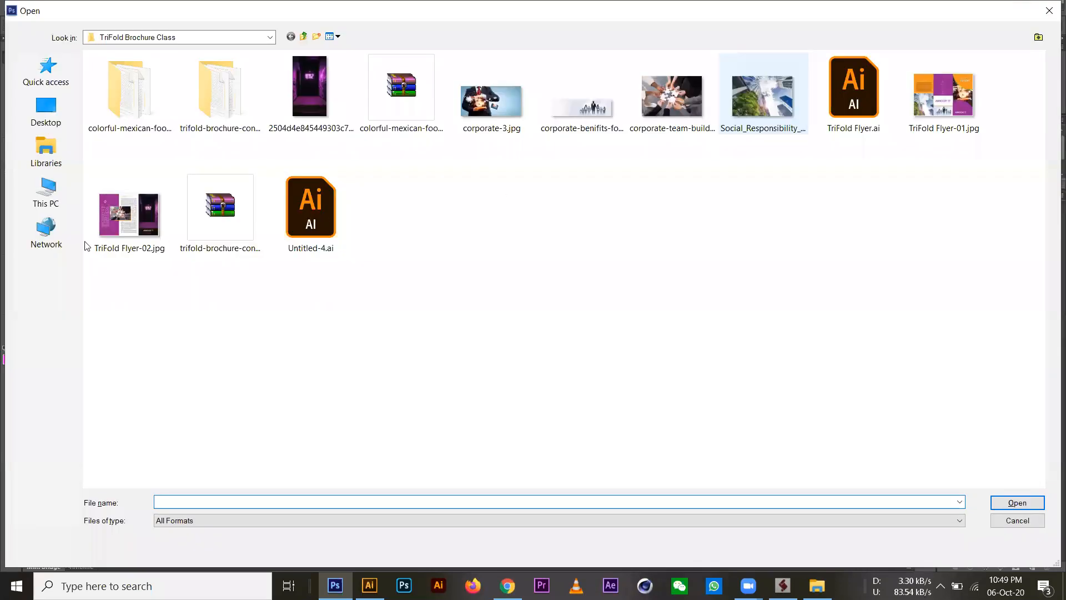
pyautogui.click(134, 232)
pyautogui.click(1010, 503)
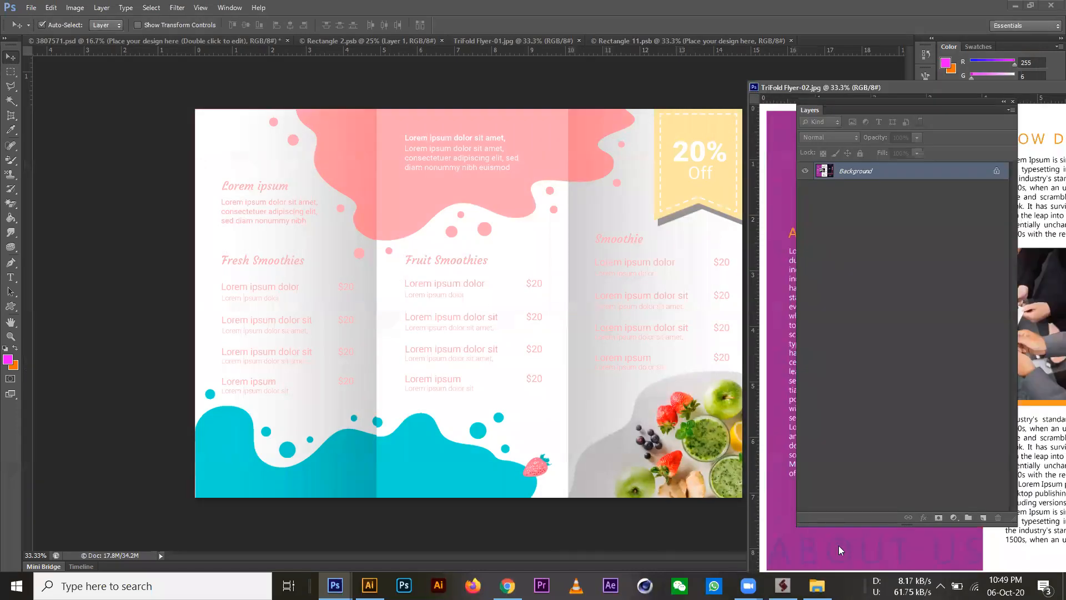
# Copy the TriFold Flyer-02 image into Rectangle 11.psb and scale it to about 85% to cover the whole canvas.
pyautogui.moveTo(838, 545); pyautogui.dragTo(698, 248)
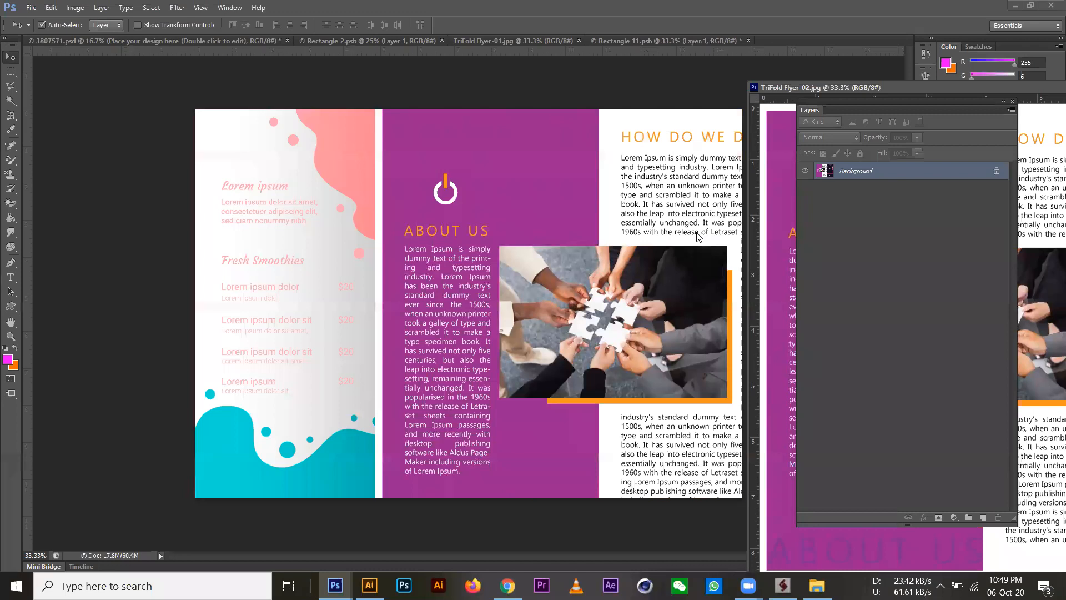
pyautogui.moveTo(469, 285); pyautogui.dragTo(463, 288)
pyautogui.hotkey('ctrl', '-')
pyautogui.hotkey('ctrl', '-')
pyautogui.hotkey('ctrl', 't')
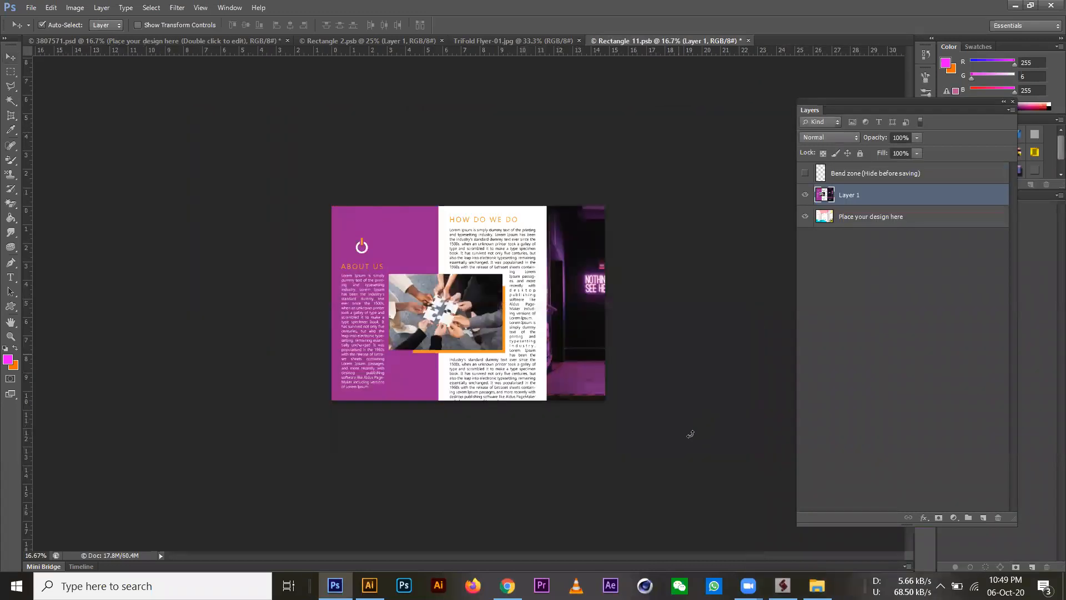
pyautogui.moveTo(657, 439); pyautogui.dragTo(609, 404)
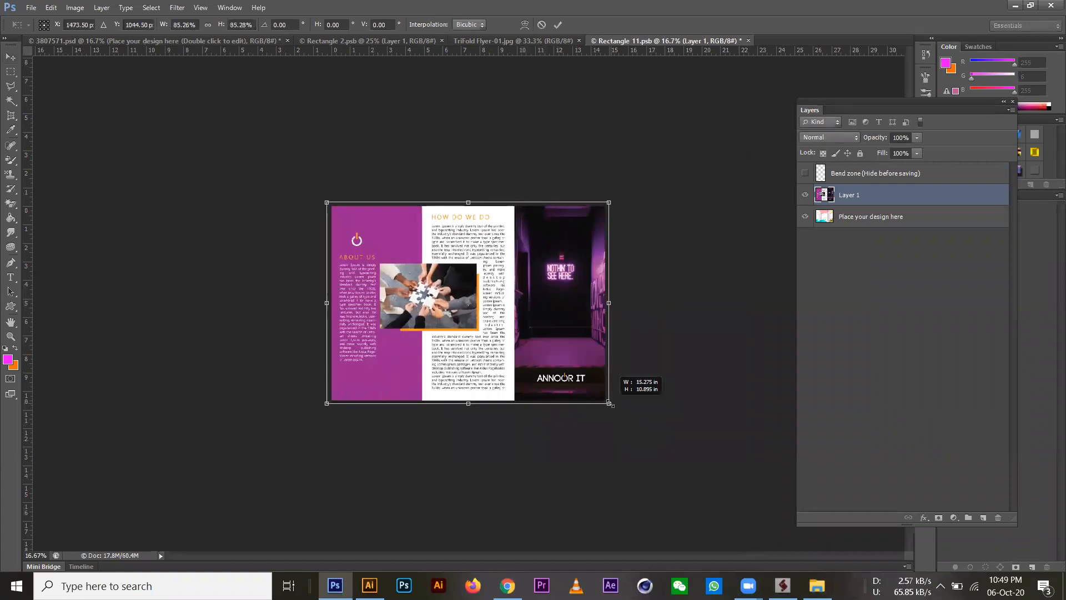
pyautogui.press('Return')
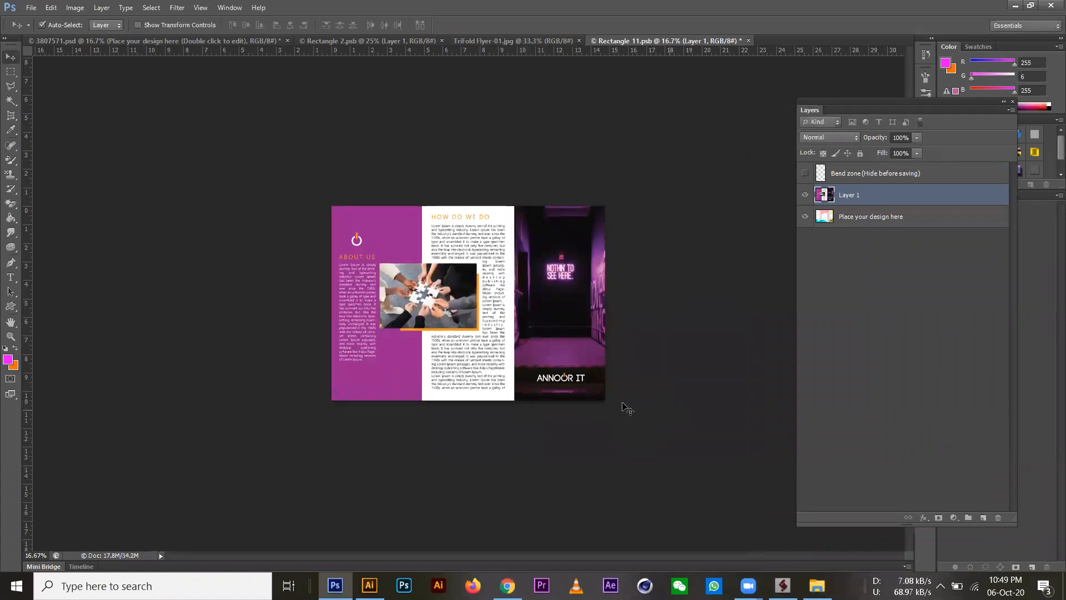
# Save the Rectangle 11.psb smart object and check the open brochure in the 3807571.psd mock-up.
pyautogui.hotkey('ctrl', '+')
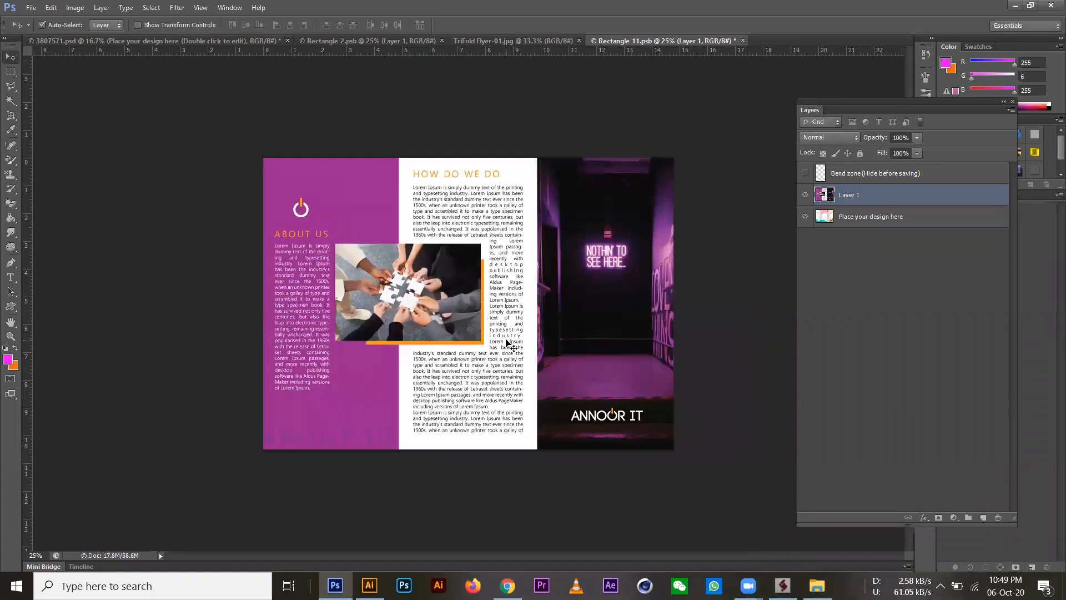
pyautogui.hotkey('ctrl', 's')
pyautogui.click(101, 41)
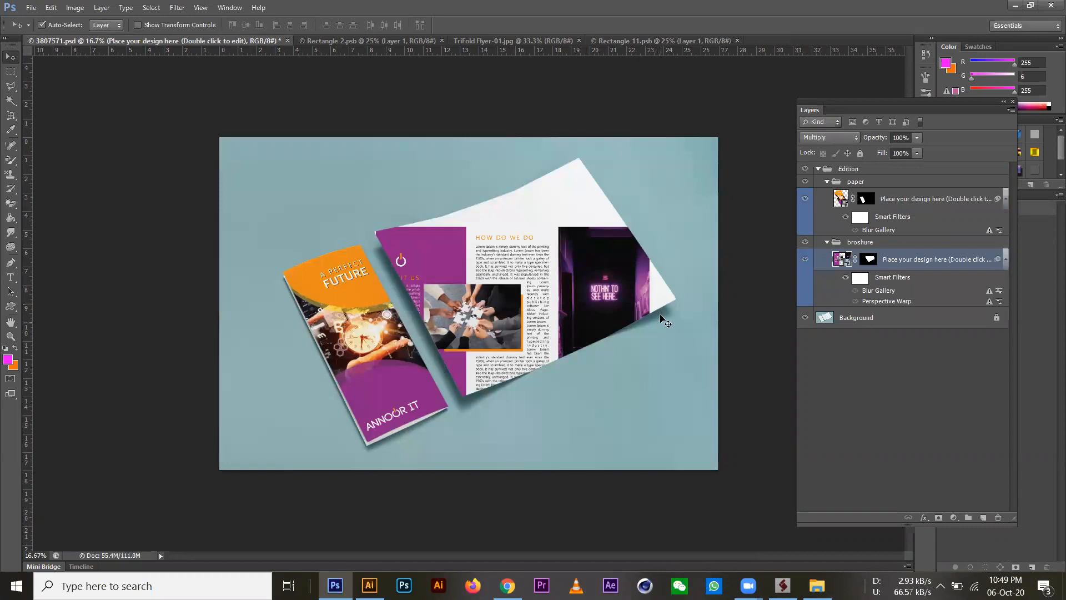
# Delete the Bend zone (Hide before saving) layer from Rectangle 11.psb, save it, and return to the 3807571.psd mock-up.
pyautogui.click(634, 43)
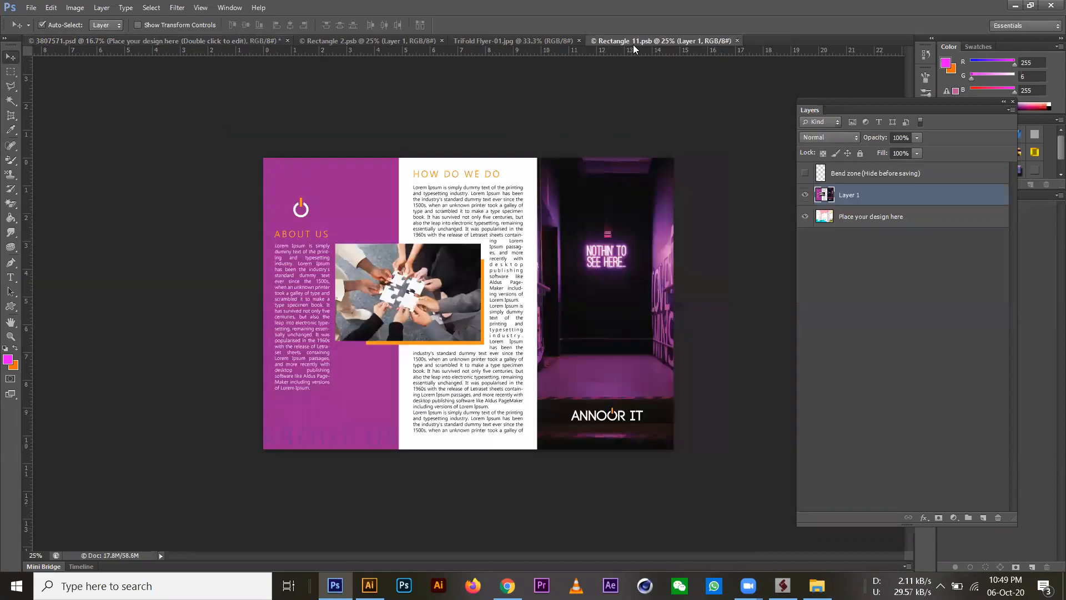
pyautogui.click(869, 177)
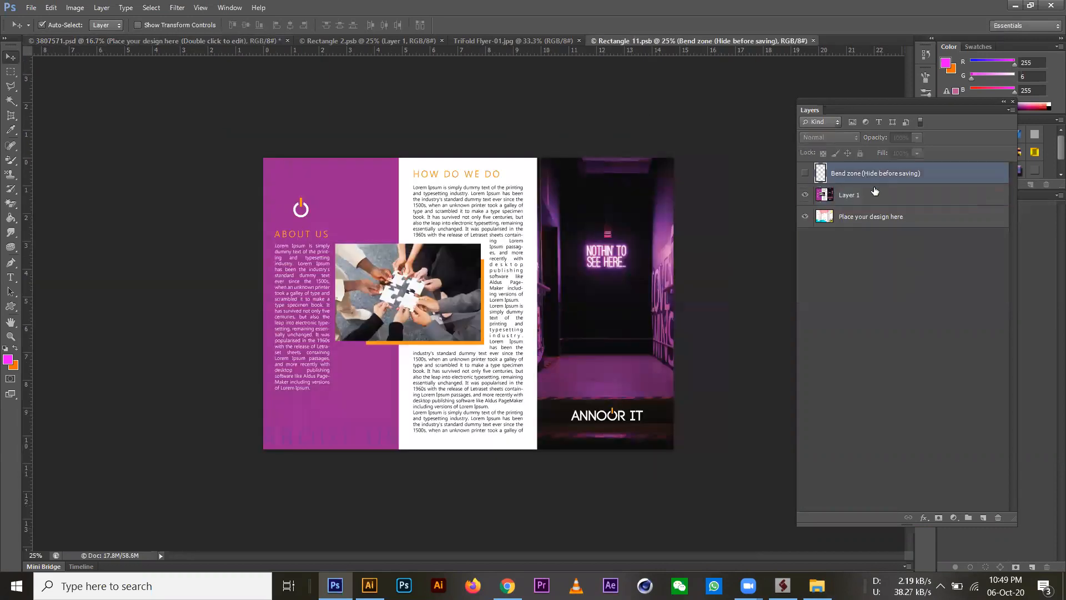
pyautogui.moveTo(870, 176); pyautogui.dragTo(1005, 514)
pyautogui.hotkey('ctrl', 's')
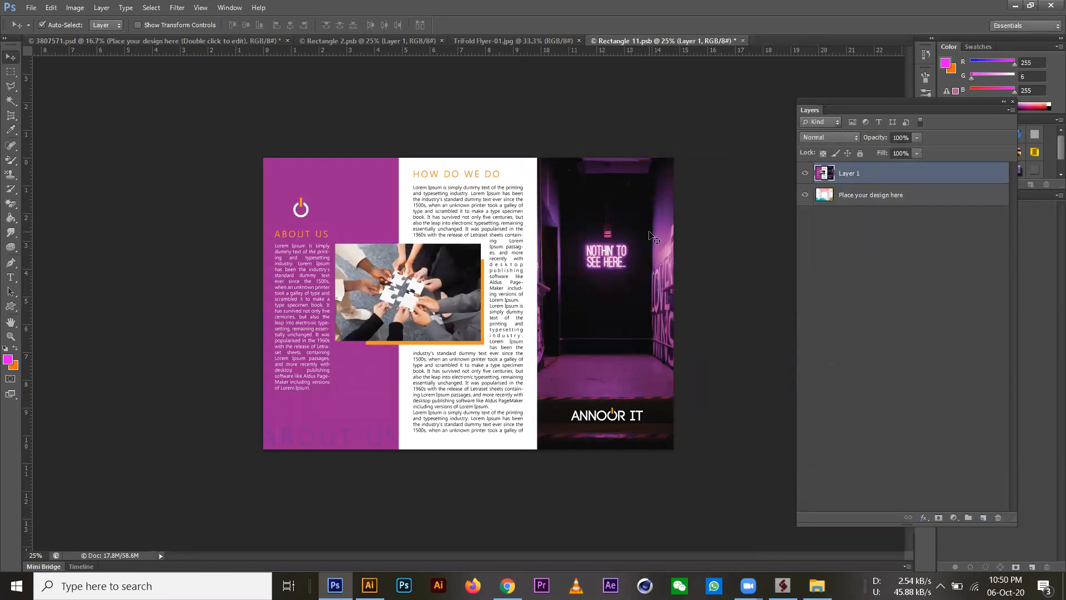
pyautogui.click(88, 42)
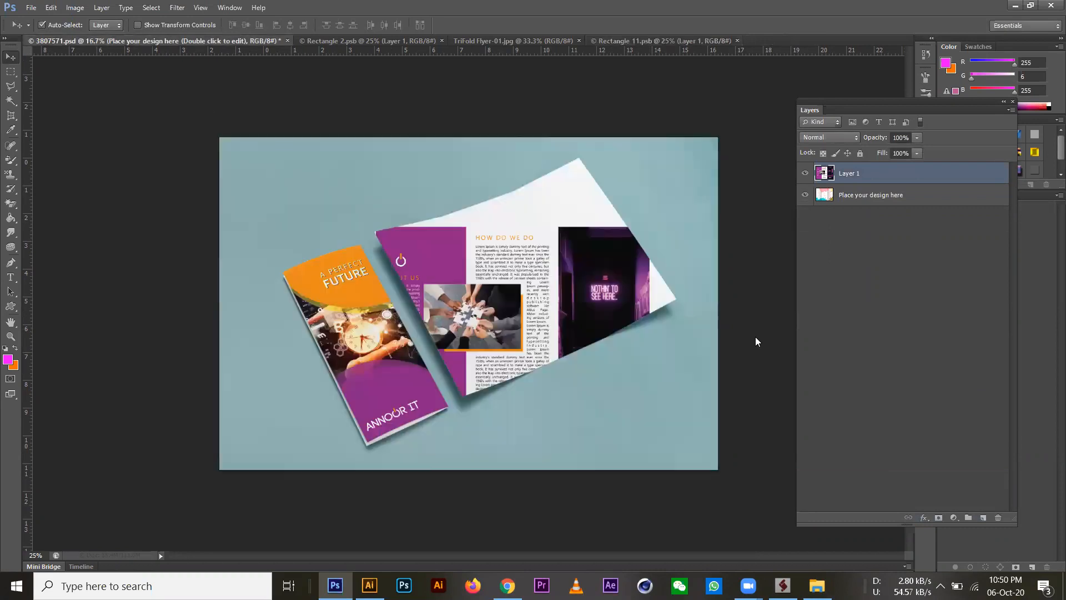
# Check the mask of the broshure group's design layer and reopen its smart object to inspect the contents.
pyautogui.click(872, 266)
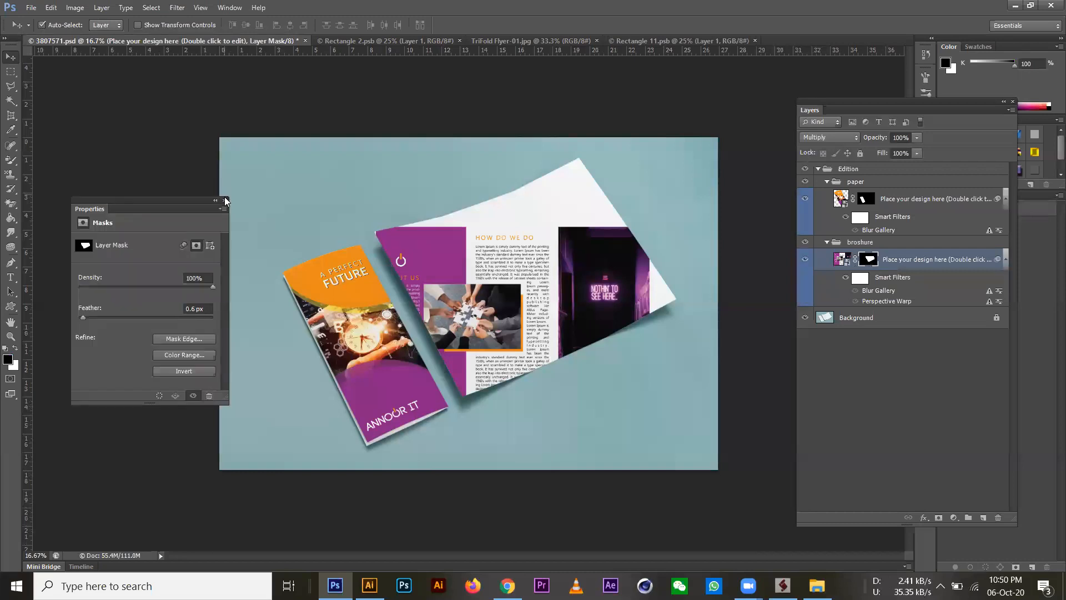
pyautogui.click(225, 200)
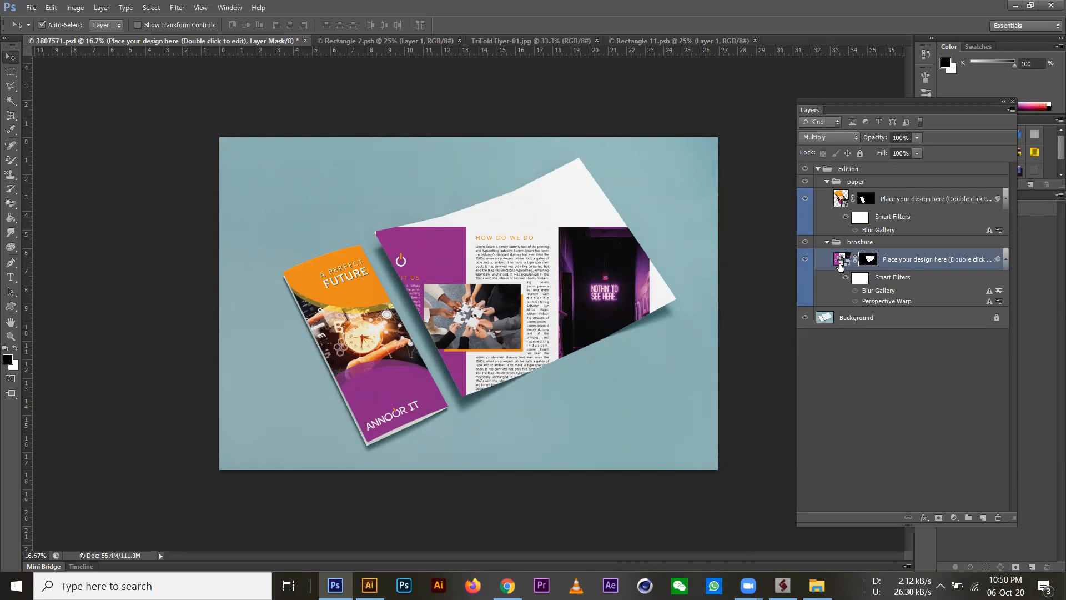
pyautogui.doubleClick(840, 259)
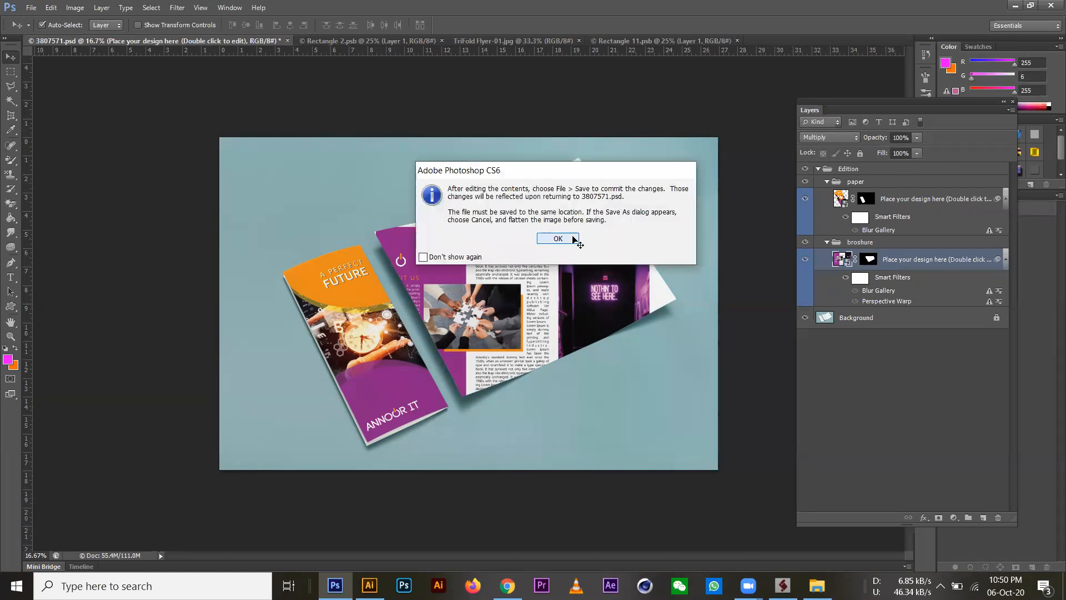
pyautogui.click(557, 239)
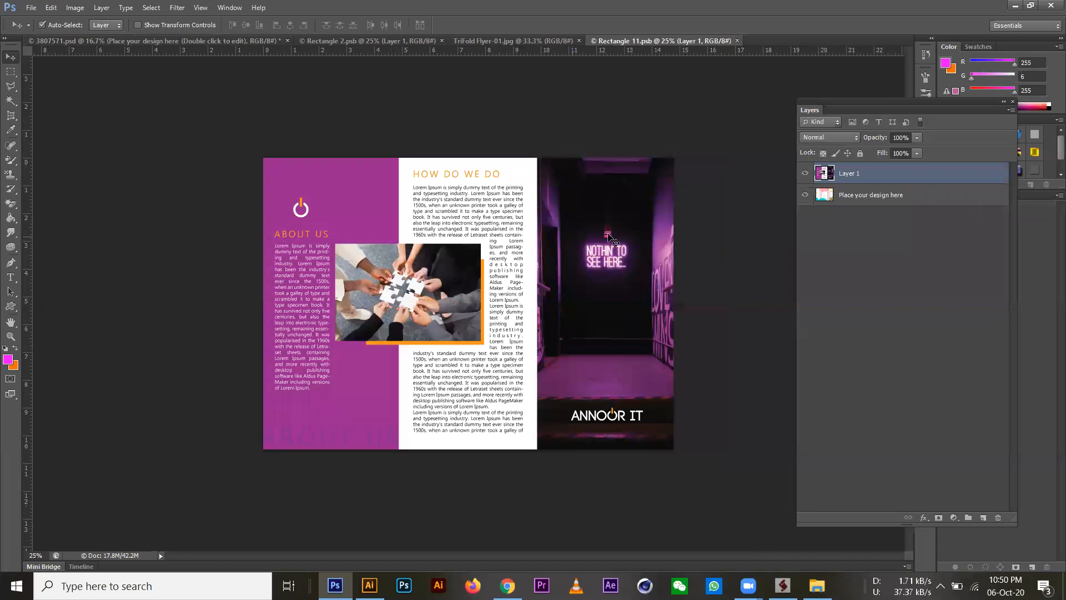
# Close Rectangle 11.psb and close the 3807571.psd mock-up without saving its changes.
pyautogui.hotkey('ctrl', 'w')
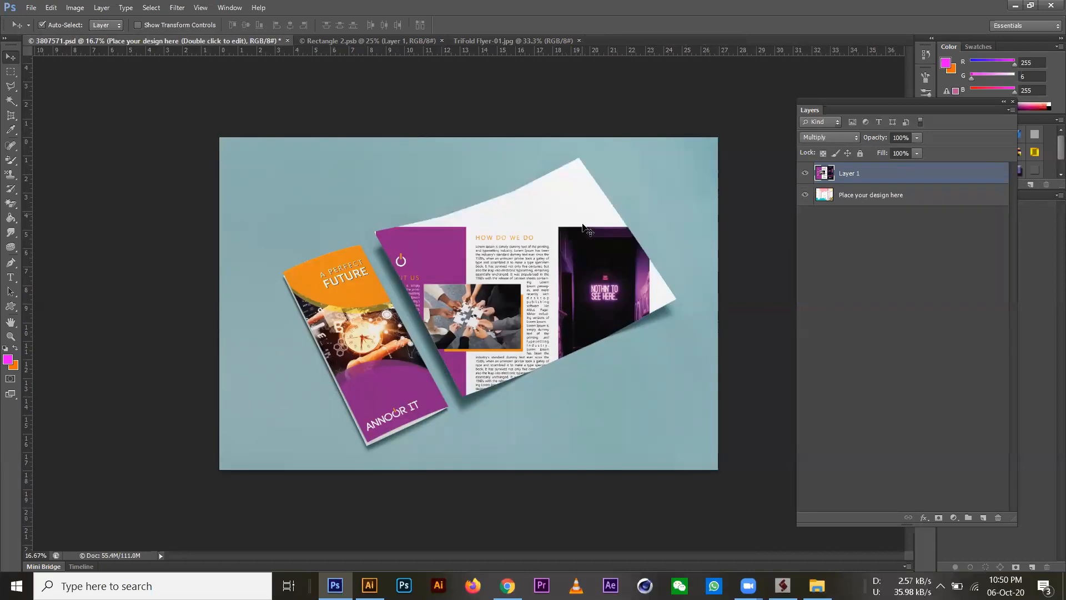
pyautogui.hotkey('ctrl', 'w')
pyautogui.click(528, 217)
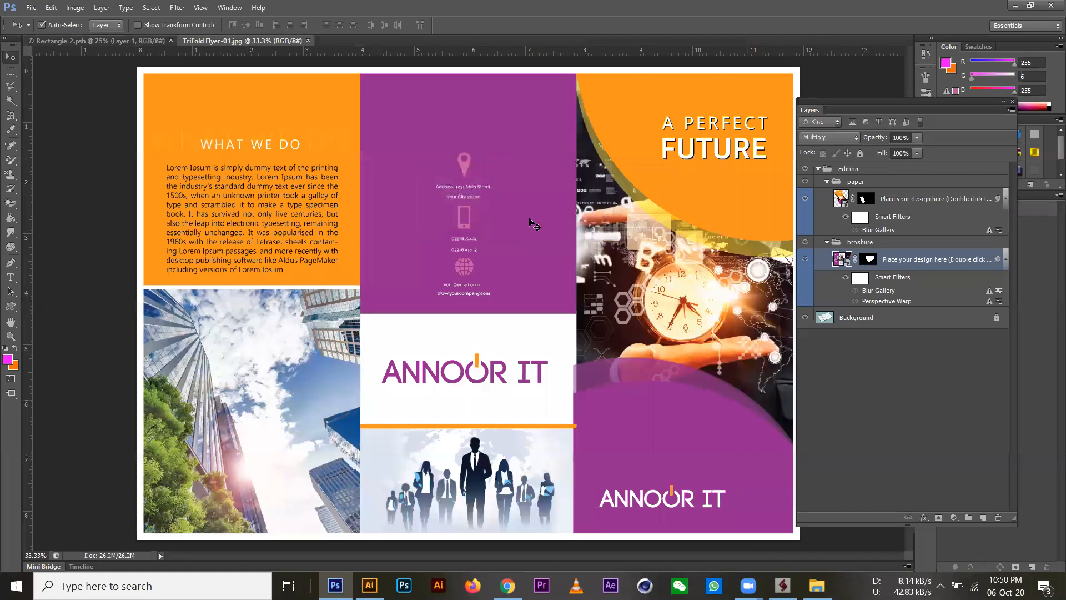
# Open a fresh copy of 3807571.psd from the trifold-brochure-concept-mock-up folder.
pyautogui.hotkey('ctrl', 'o')
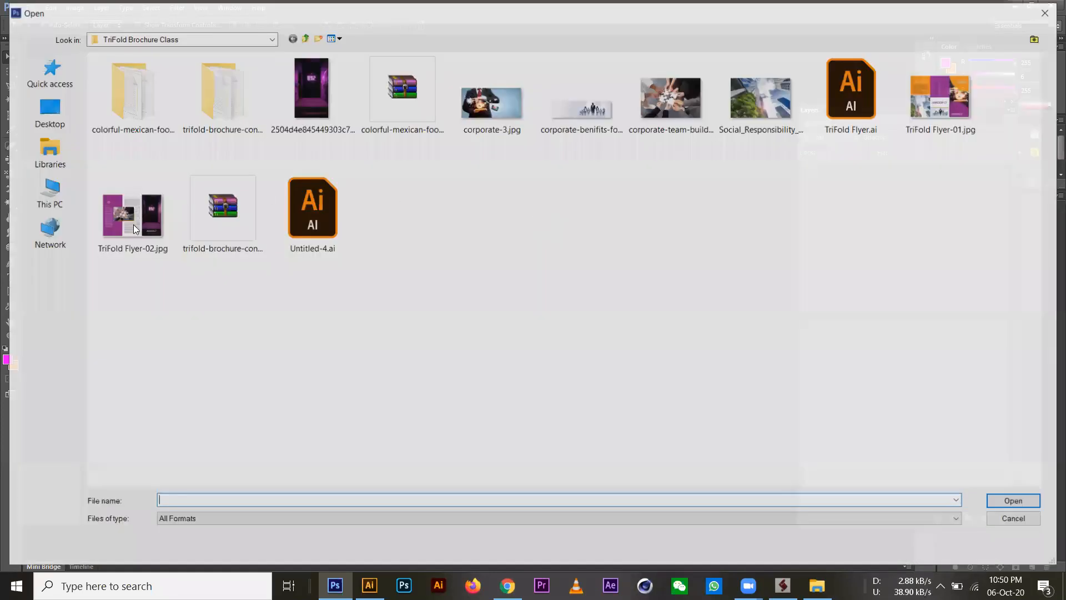
pyautogui.doubleClick(220, 120)
pyautogui.doubleClick(149, 111)
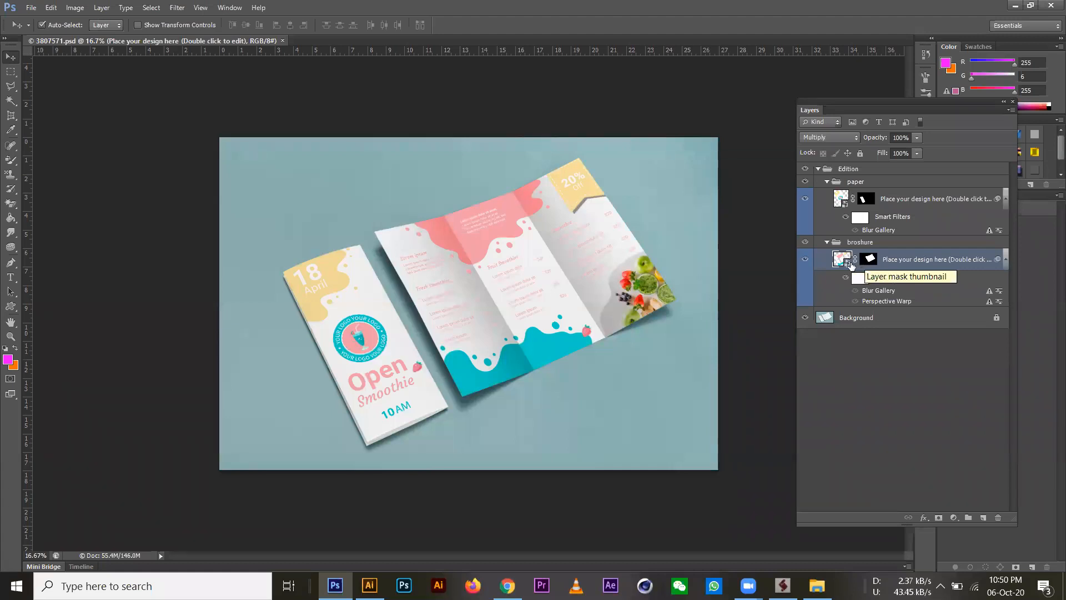
# Open the broshure group's smart object for editing, and open TriFold Flyer-02.jpg from the desktop's TriFold Brochure Class folder.
pyautogui.doubleClick(846, 262)
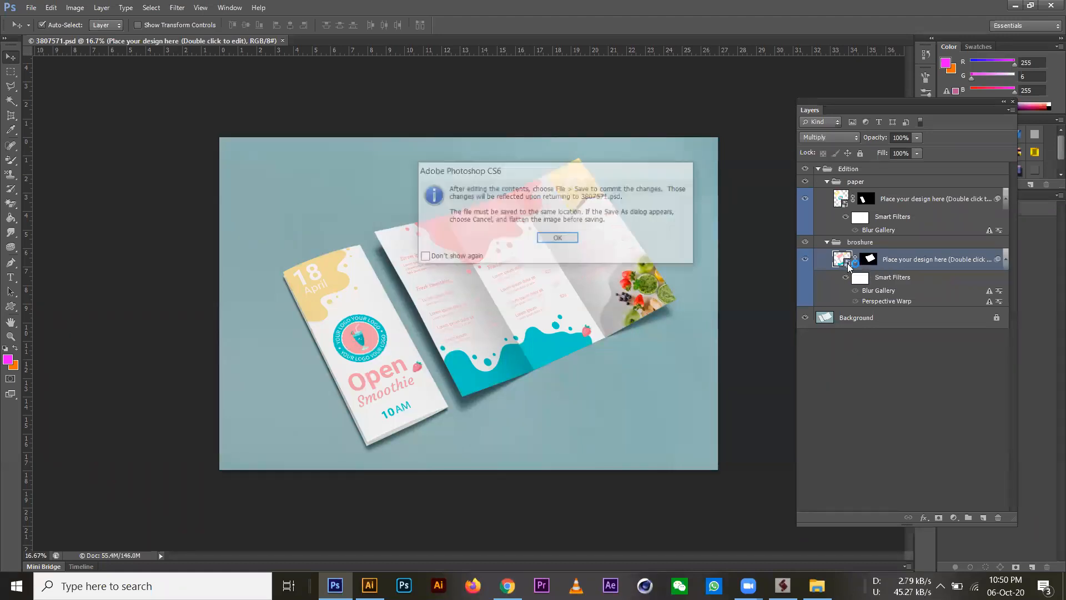
pyautogui.click(555, 238)
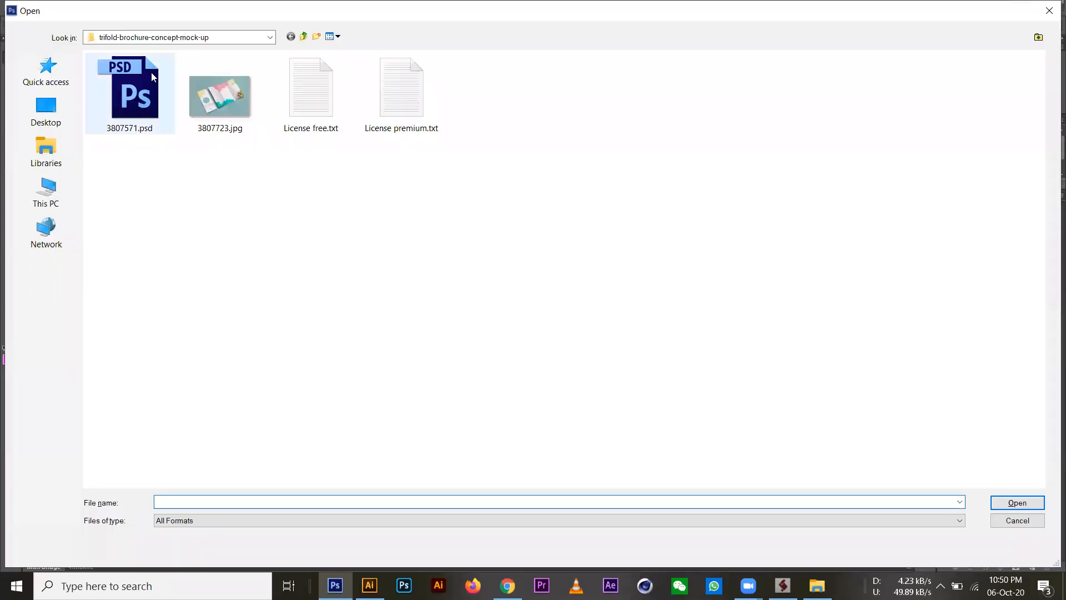
pyautogui.click(55, 113)
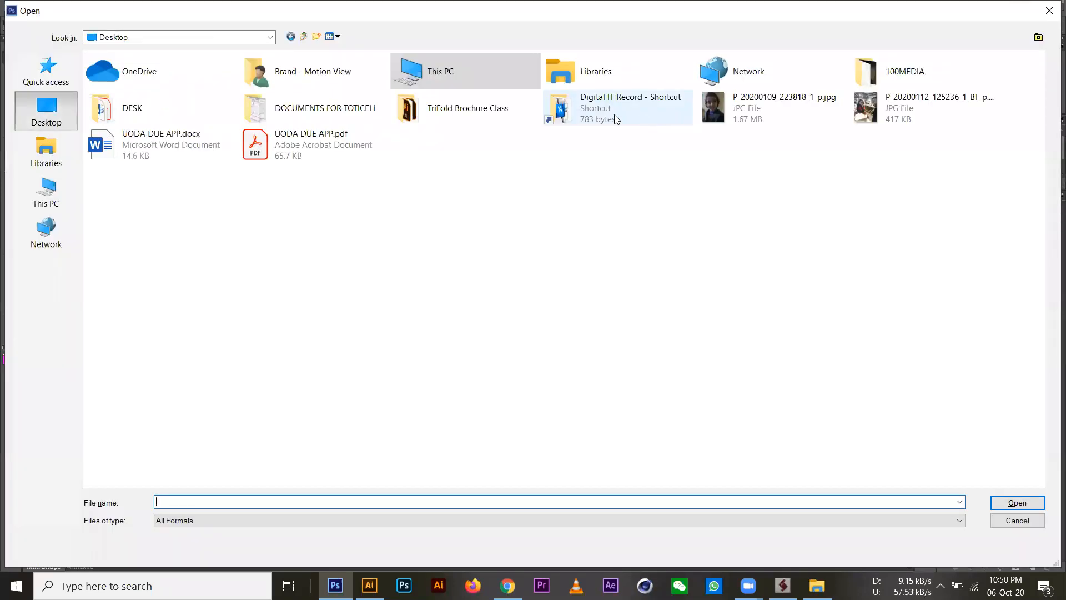
pyautogui.doubleClick(486, 117)
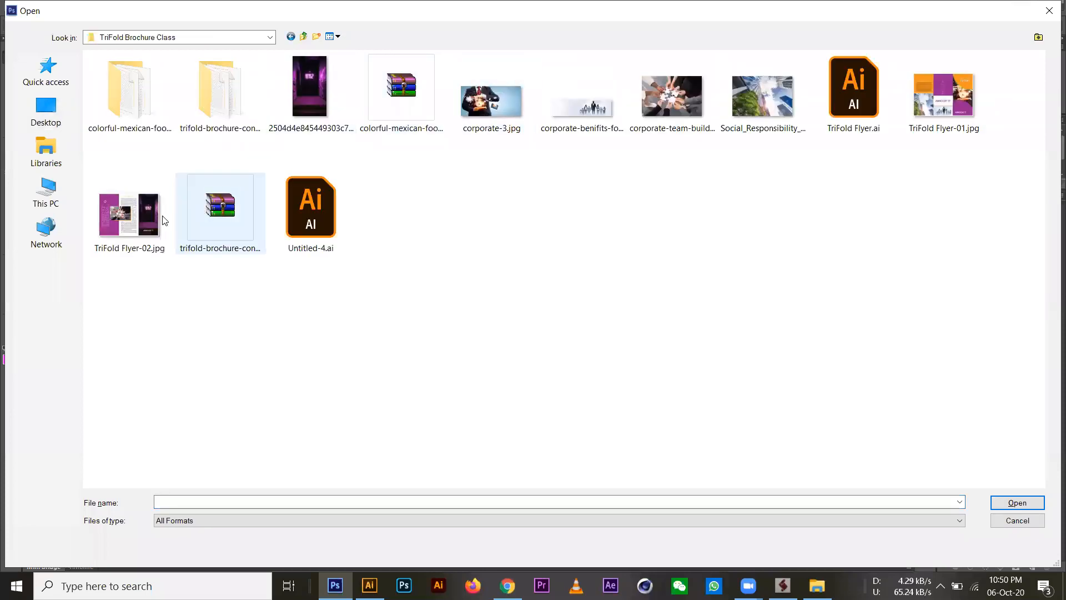
pyautogui.click(129, 216)
pyautogui.press('Return')
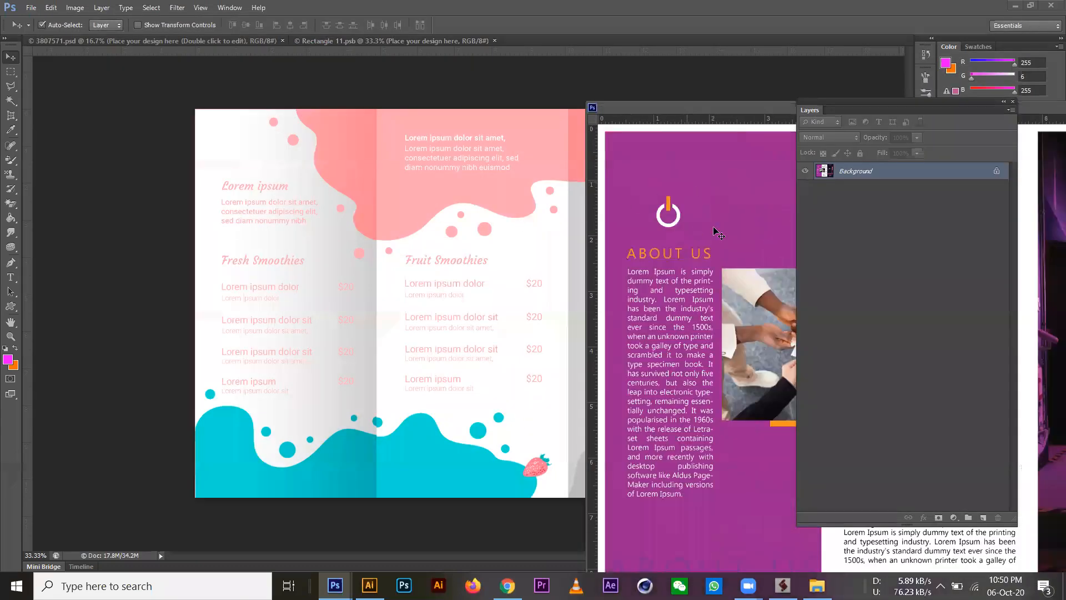
# Copy the TriFold Flyer-02 image into Rectangle 11.psb above the original design and scale it to about 85% to cover the canvas.
pyautogui.moveTo(718, 233); pyautogui.dragTo(451, 273)
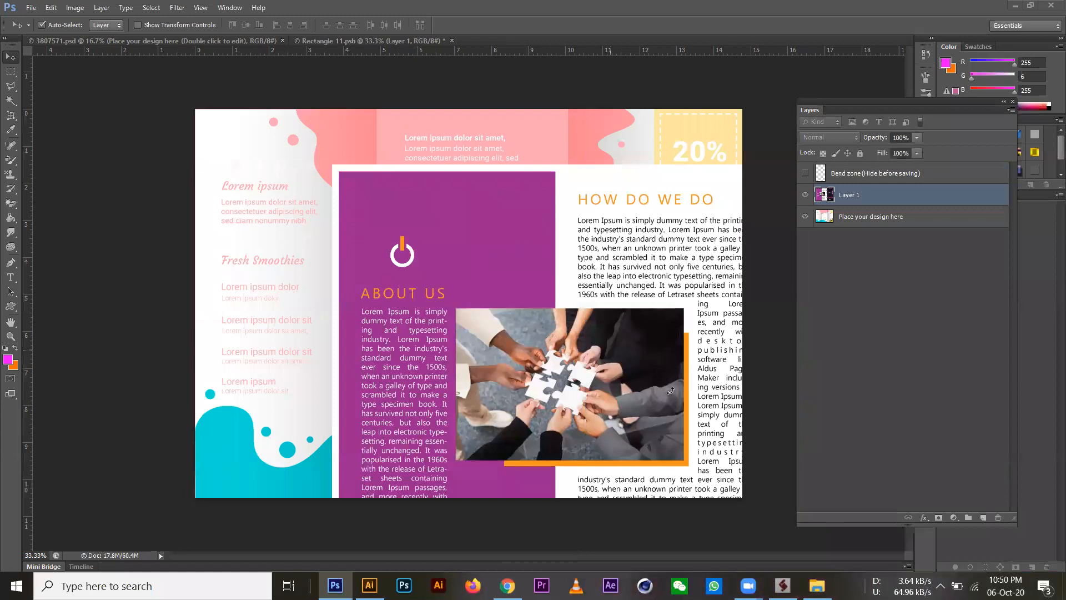
pyautogui.hotkey('ctrl', 't')
pyautogui.hotkey('ctrl', '-')
pyautogui.moveTo(656, 436); pyautogui.dragTo(610, 407)
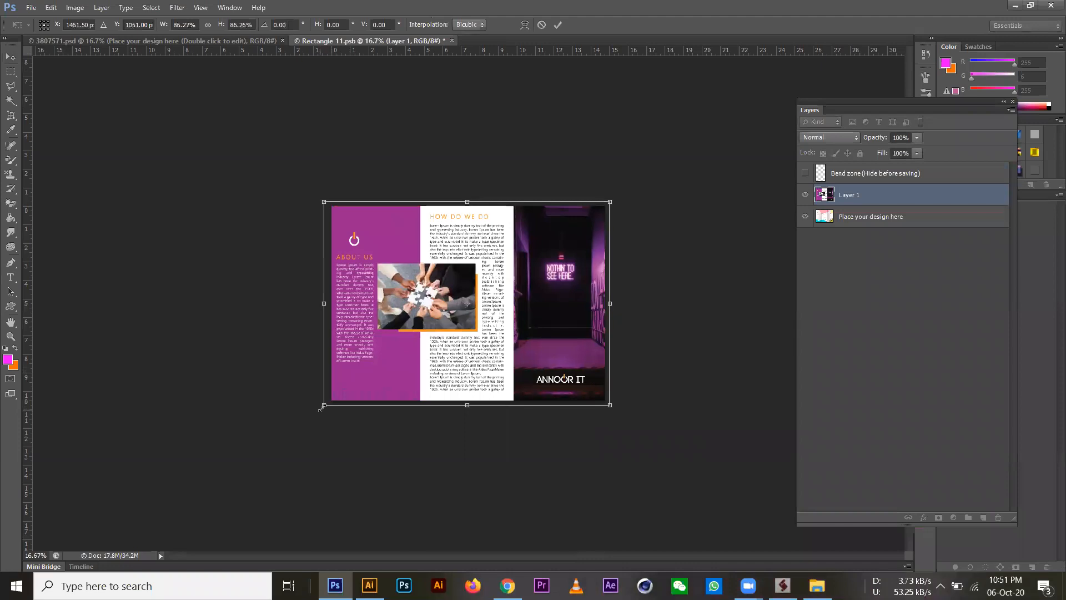
pyautogui.moveTo(320, 409); pyautogui.dragTo(323, 407)
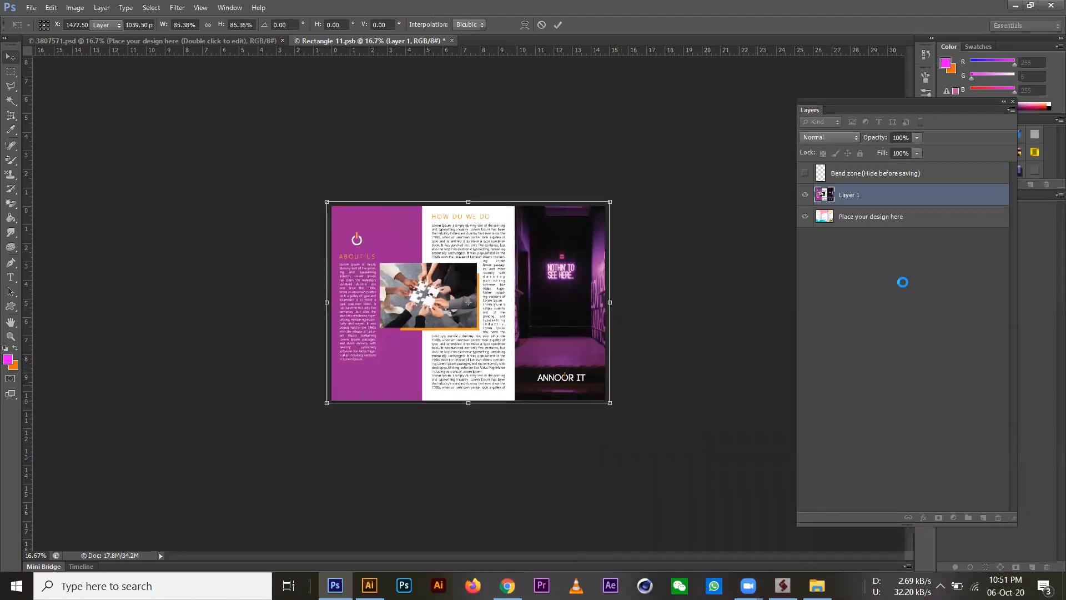
pyautogui.press('Return')
# Delete the Place your design here layer from Rectangle 11.psb, save it, and return to the 3807571.psd mock-up.
pyautogui.click(866, 218)
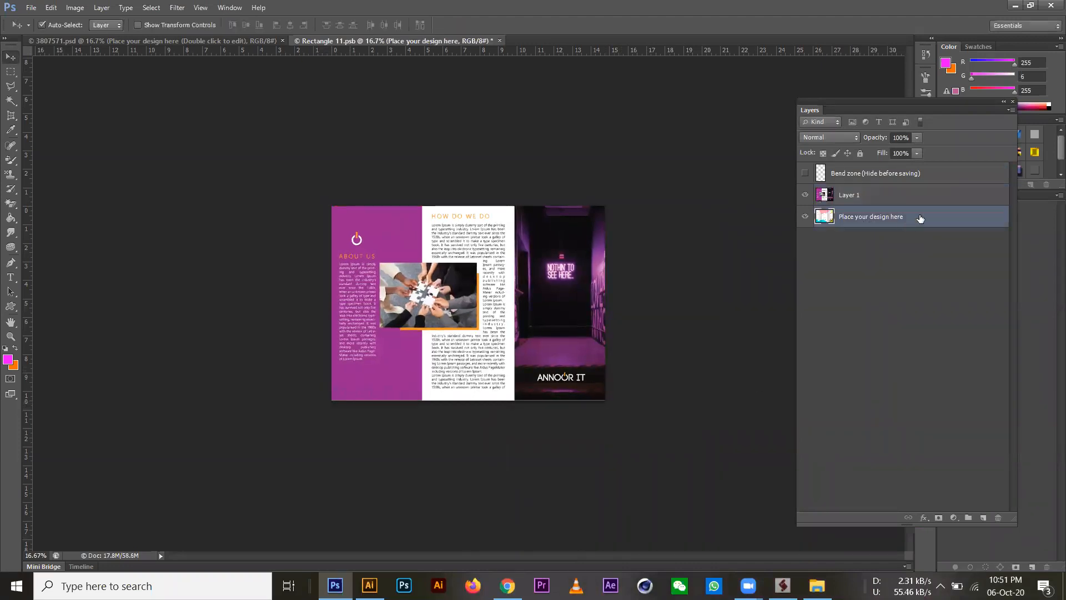
pyautogui.moveTo(923, 216); pyautogui.dragTo(998, 517)
pyautogui.hotkey('ctrl', 's')
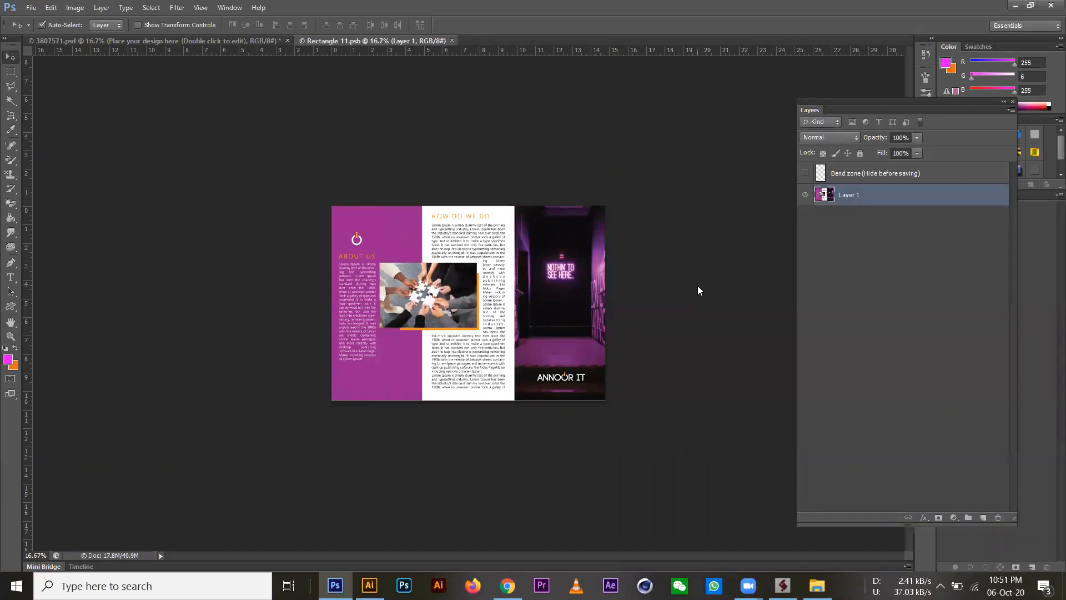
pyautogui.click(176, 42)
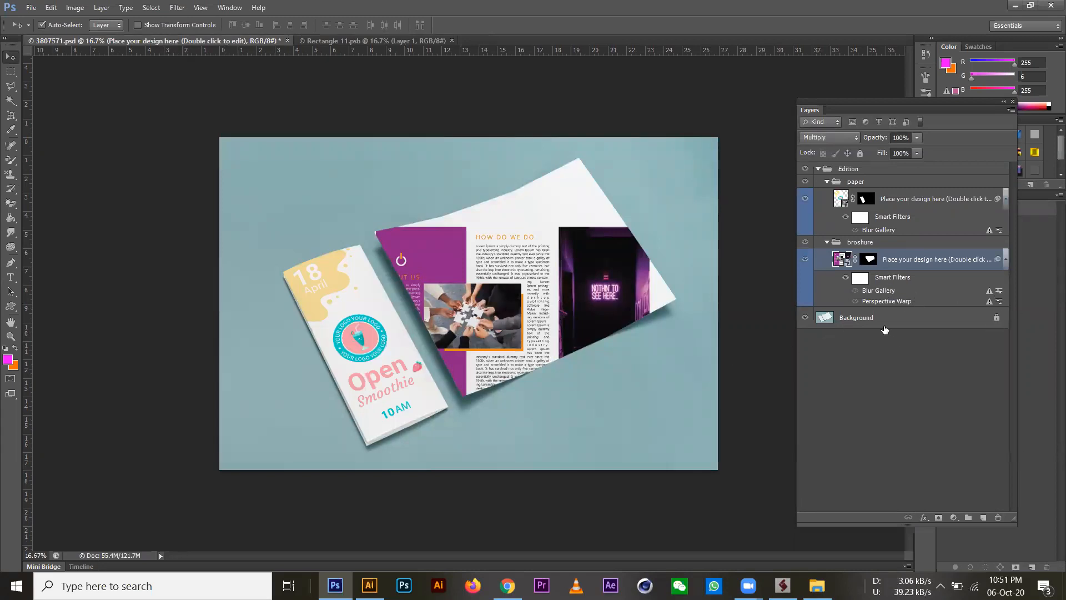
pyautogui.click(818, 169)
pyautogui.click(817, 169)
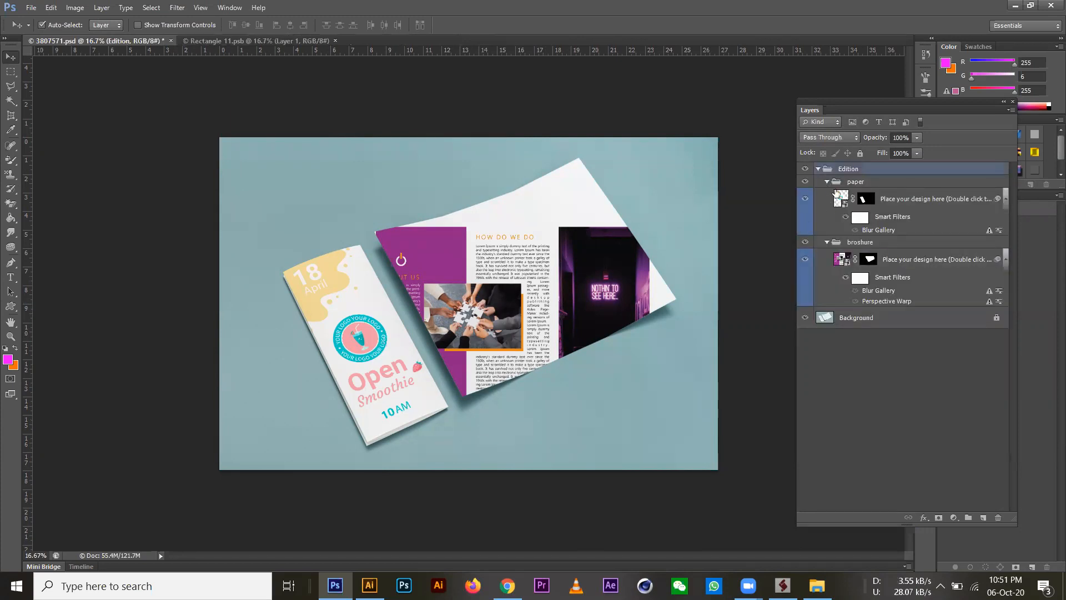
pyautogui.click(841, 199)
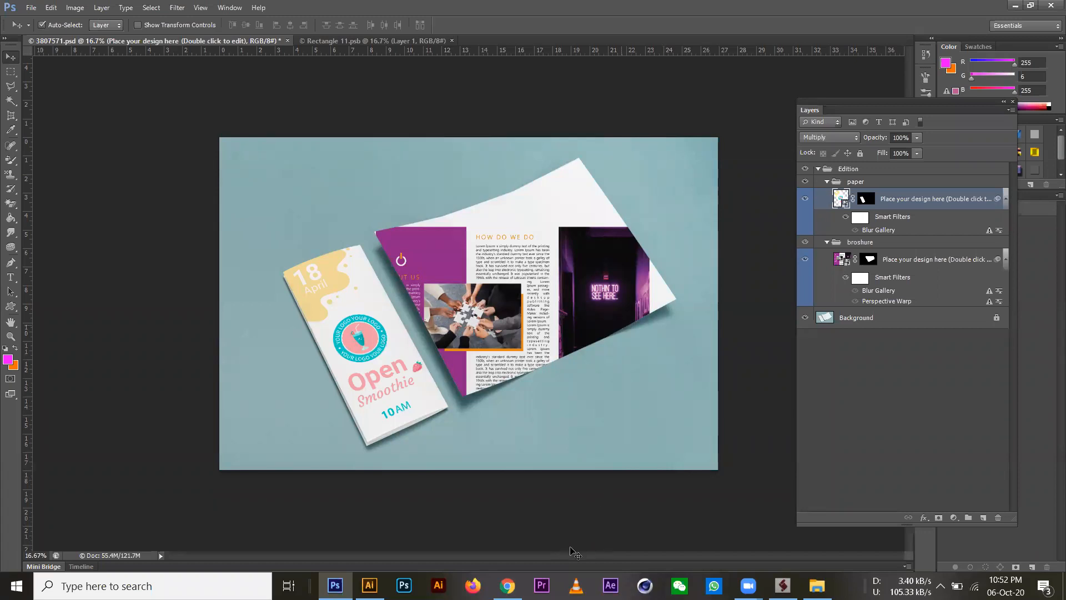
pyautogui.click(706, 343)
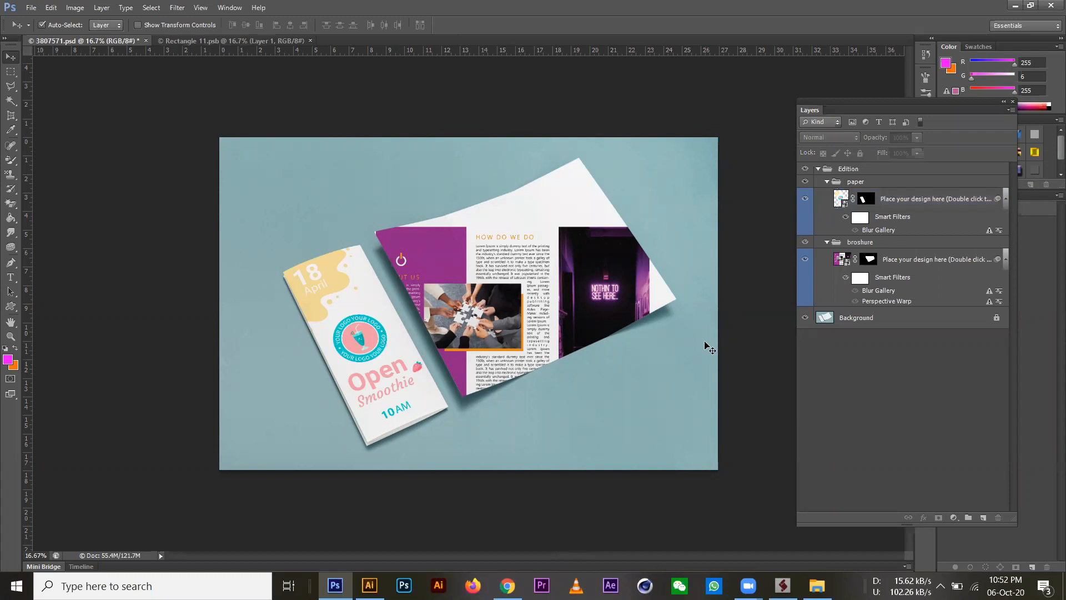